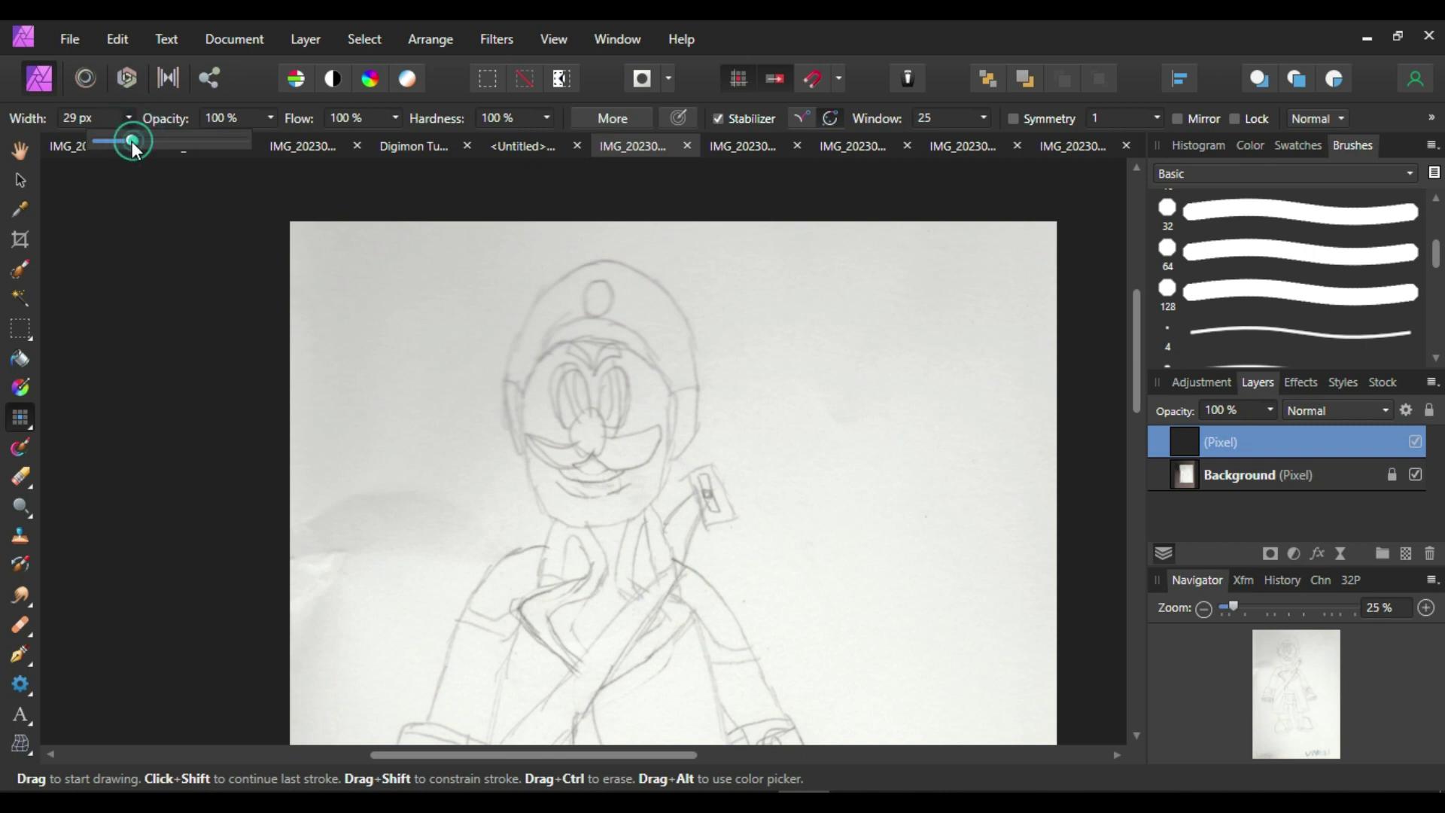
click(251, 83)
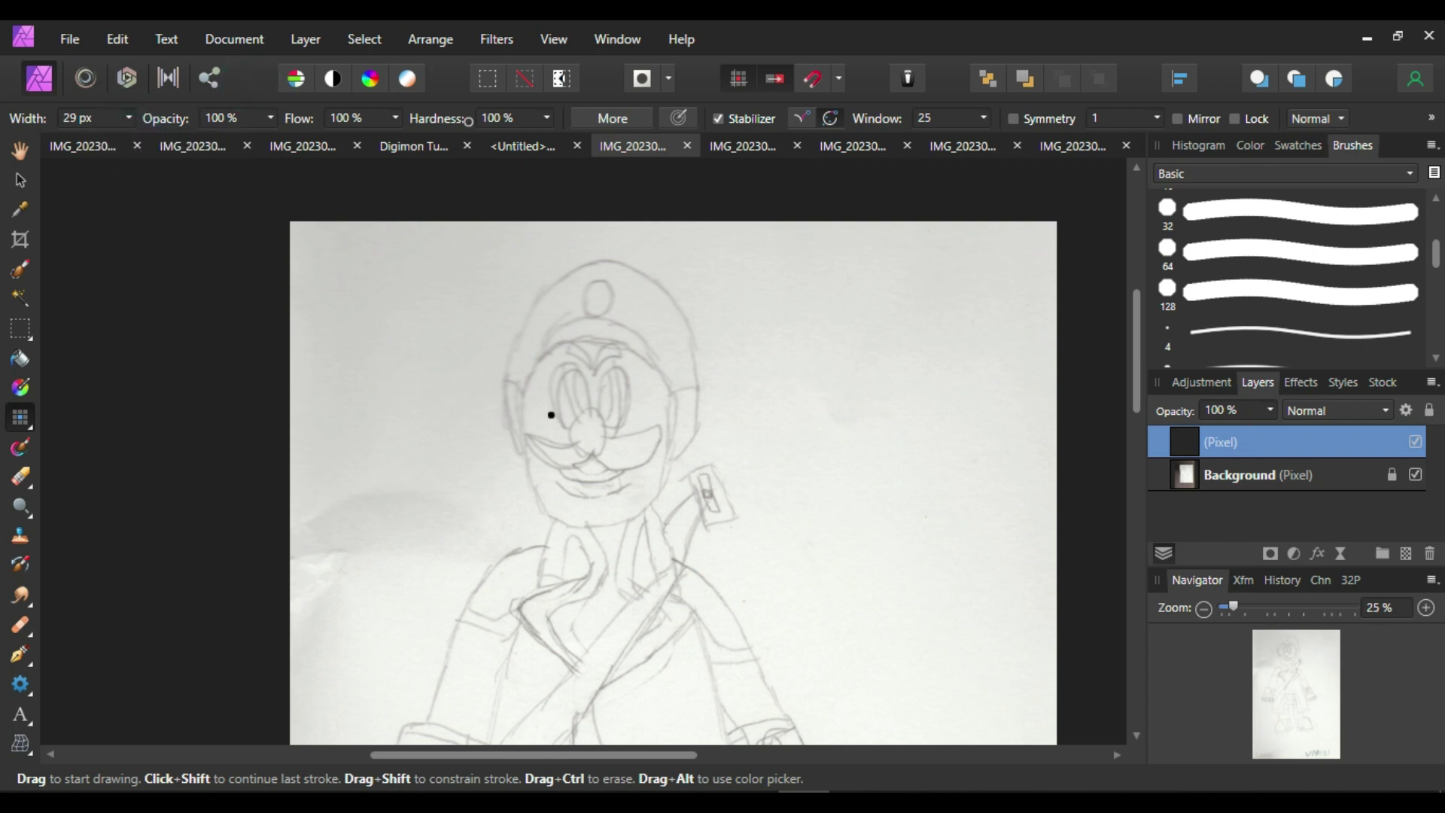
mouse_move(524, 449)
mouse_down()
mouse_move(510, 426)
mouse_move(532, 337)
mouse_up()
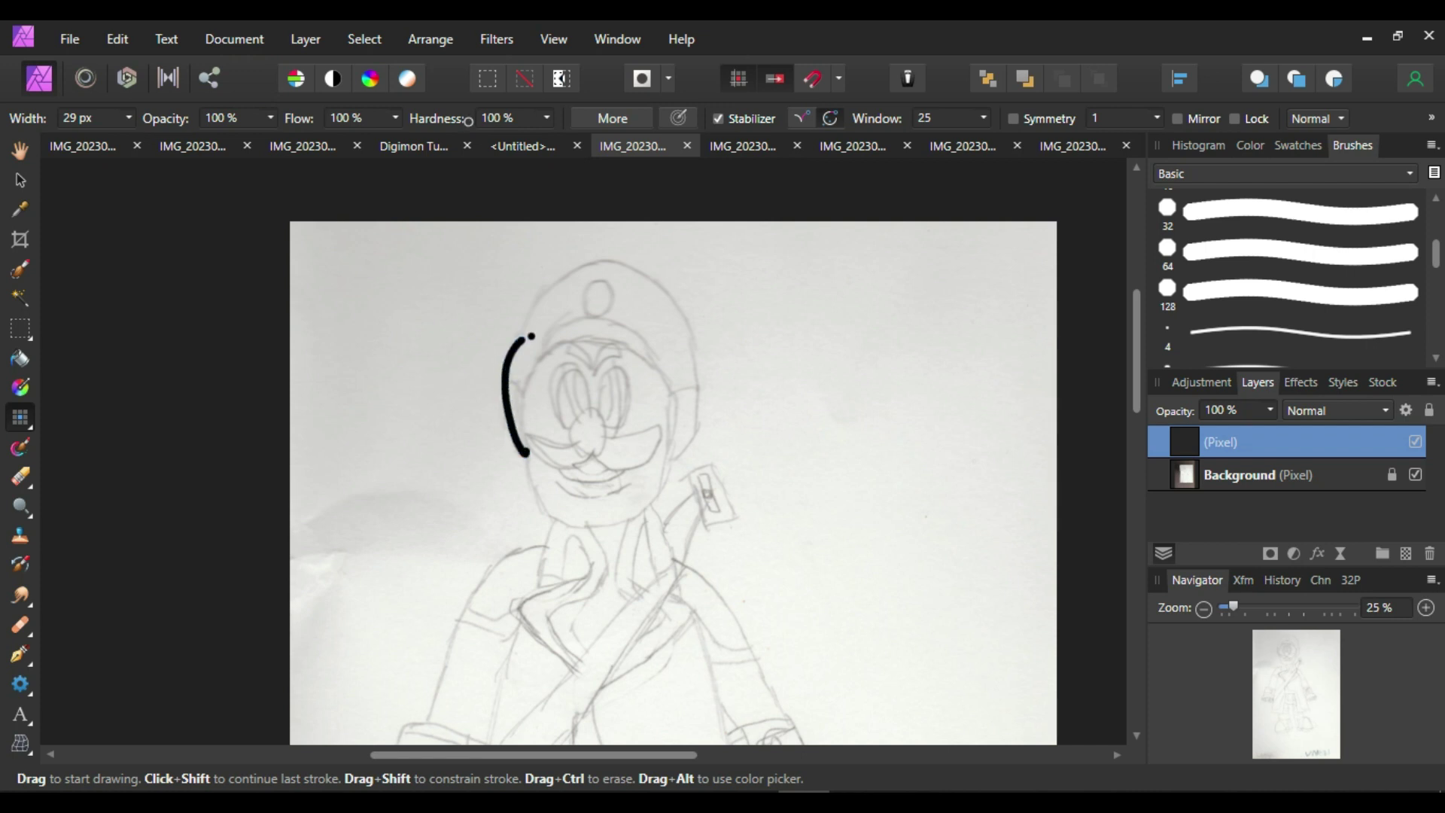
key(ctrl+z)
mouse_move(694, 349)
mouse_down()
mouse_move(693, 430)
mouse_move(671, 408)
mouse_move(663, 479)
mouse_move(626, 531)
mouse_move(565, 527)
mouse_move(533, 441)
mouse_move(527, 457)
mouse_move(563, 536)
mouse_move(665, 467)
mouse_move(668, 399)
mouse_move(652, 507)
mouse_move(580, 518)
mouse_move(526, 456)
mouse_up()
key(ctrl+z)
key(ctrl+z)
key(ctrl+z)
key(ctrl+z)
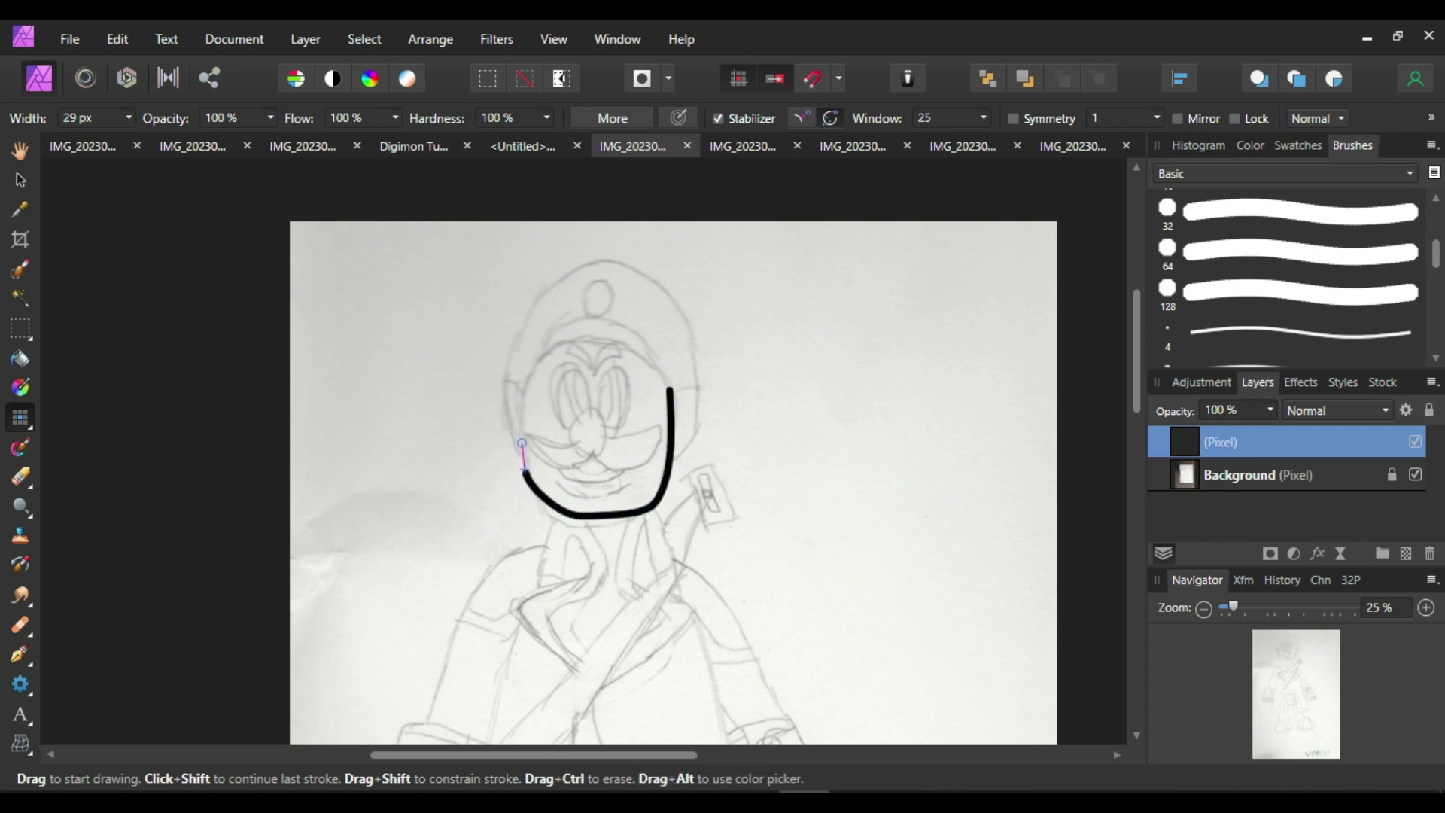
key(ctrl+z)
click(128, 119)
drag(141, 140, 129, 139)
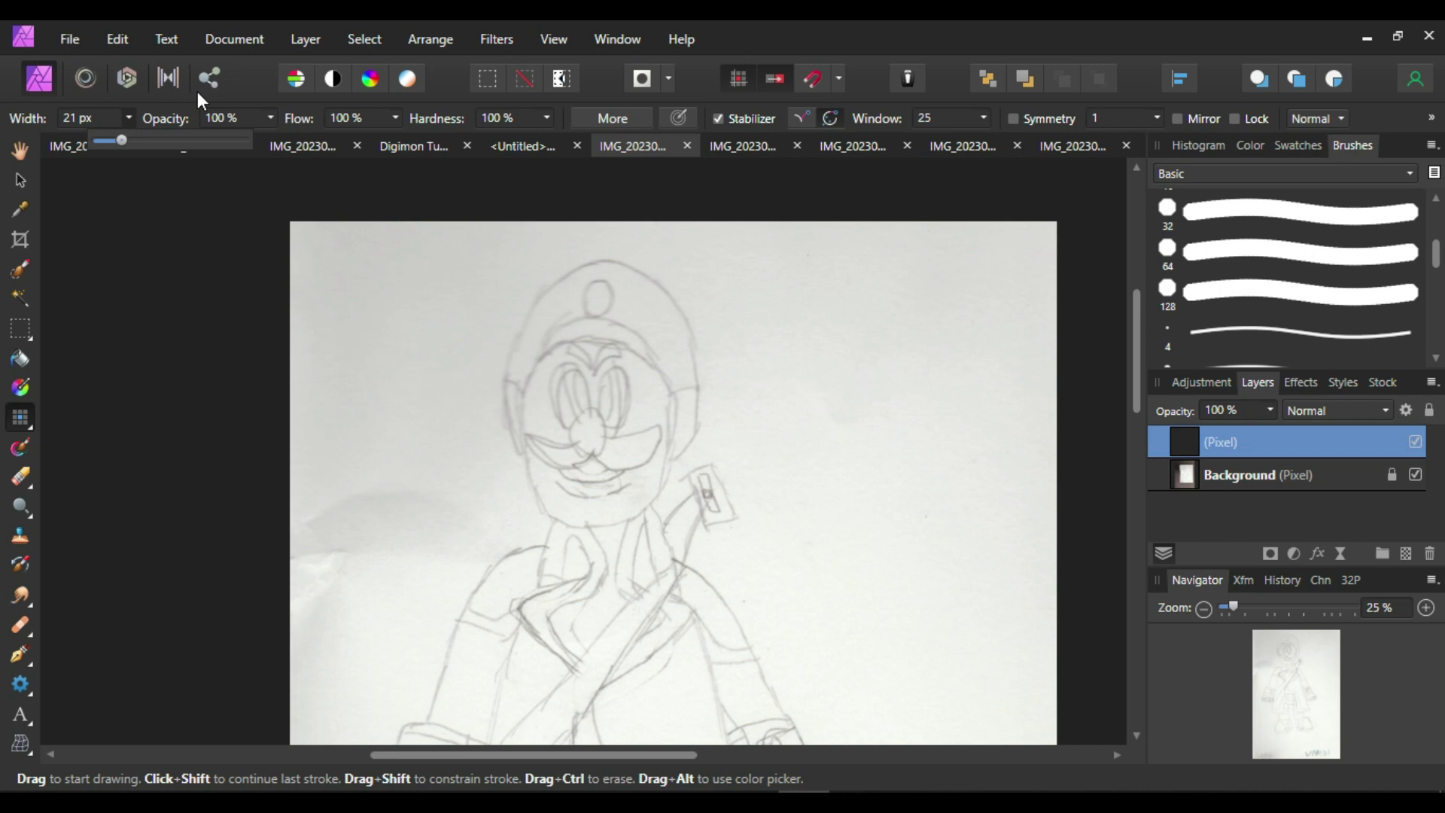
drag(523, 405, 553, 538)
key(ctrl+z)
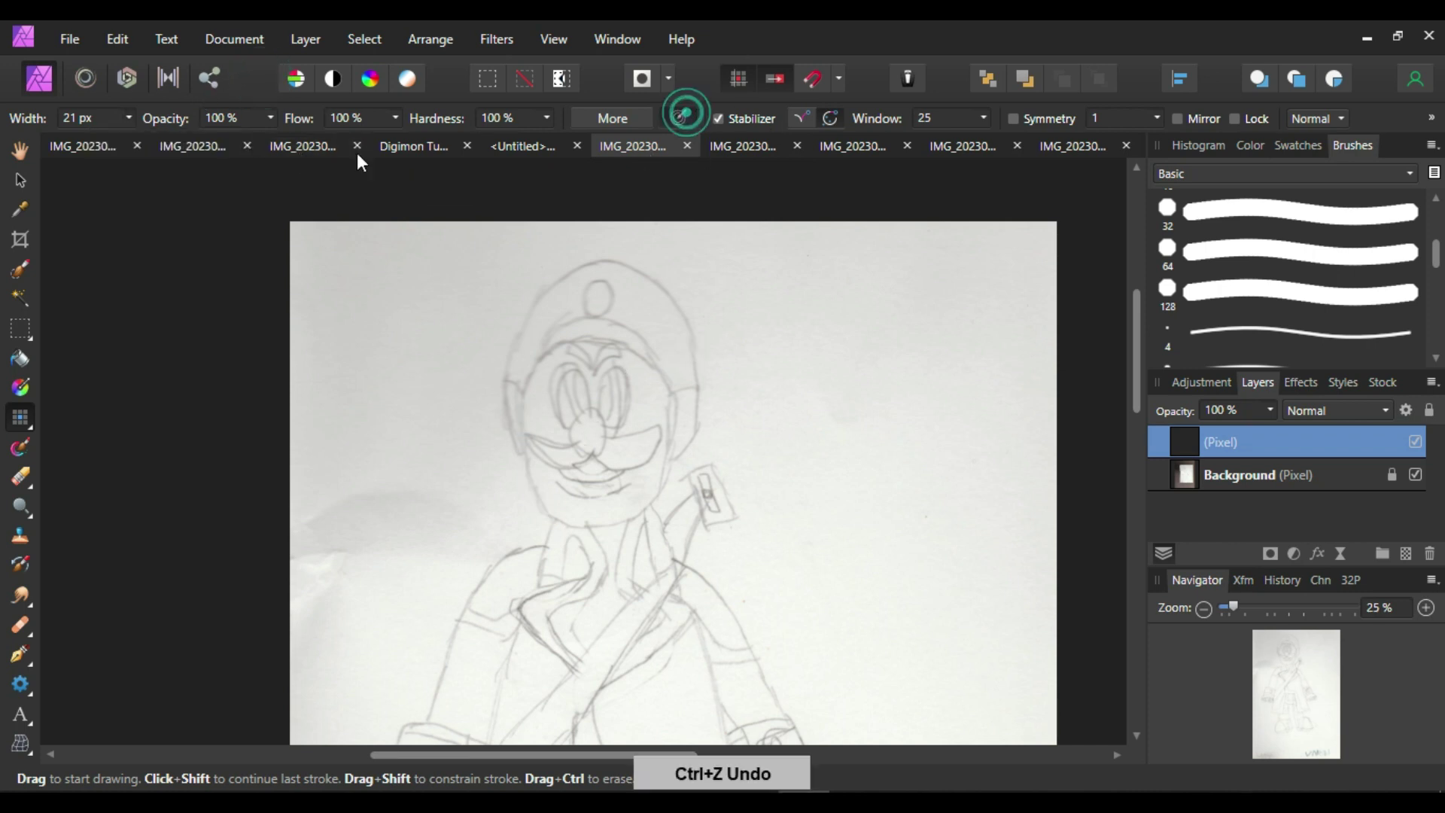
Set the brush width to 29 px and ink the left side and chin of the face over the pencil sketch
click(128, 118)
drag(150, 146, 143, 145)
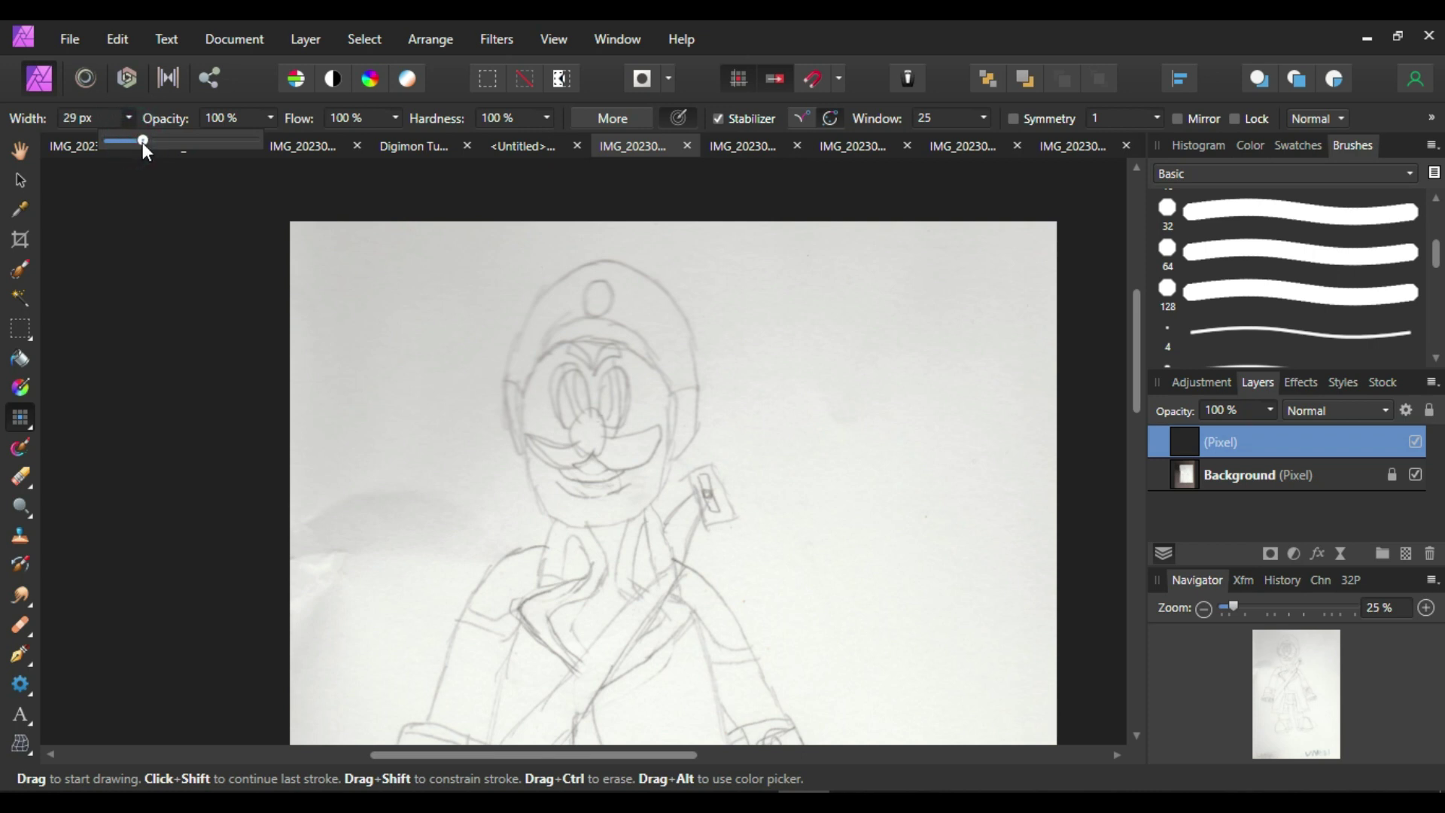
click(521, 413)
key(ctrl+z)
drag(524, 392, 560, 550)
key(ctrl+z)
mouse_move(670, 393)
mouse_down()
mouse_move(664, 488)
mouse_move(640, 517)
mouse_move(547, 515)
mouse_move(519, 441)
mouse_move(556, 521)
mouse_move(641, 509)
mouse_move(681, 414)
mouse_move(665, 500)
mouse_move(599, 550)
mouse_move(519, 520)
mouse_up()
key(ctrl+z)
key(ctrl+z)
key(ctrl+z)
mouse_move(526, 384)
mouse_down()
mouse_move(565, 543)
mouse_move(533, 355)
mouse_up()
key(ctrl+z)
key(ctrl+z)
mouse_move(606, 525)
mouse_down()
mouse_move(546, 502)
mouse_move(526, 374)
mouse_move(553, 520)
mouse_move(613, 530)
mouse_move(555, 521)
mouse_move(527, 380)
mouse_up()
key(ctrl+z)
key(ctrl+z)
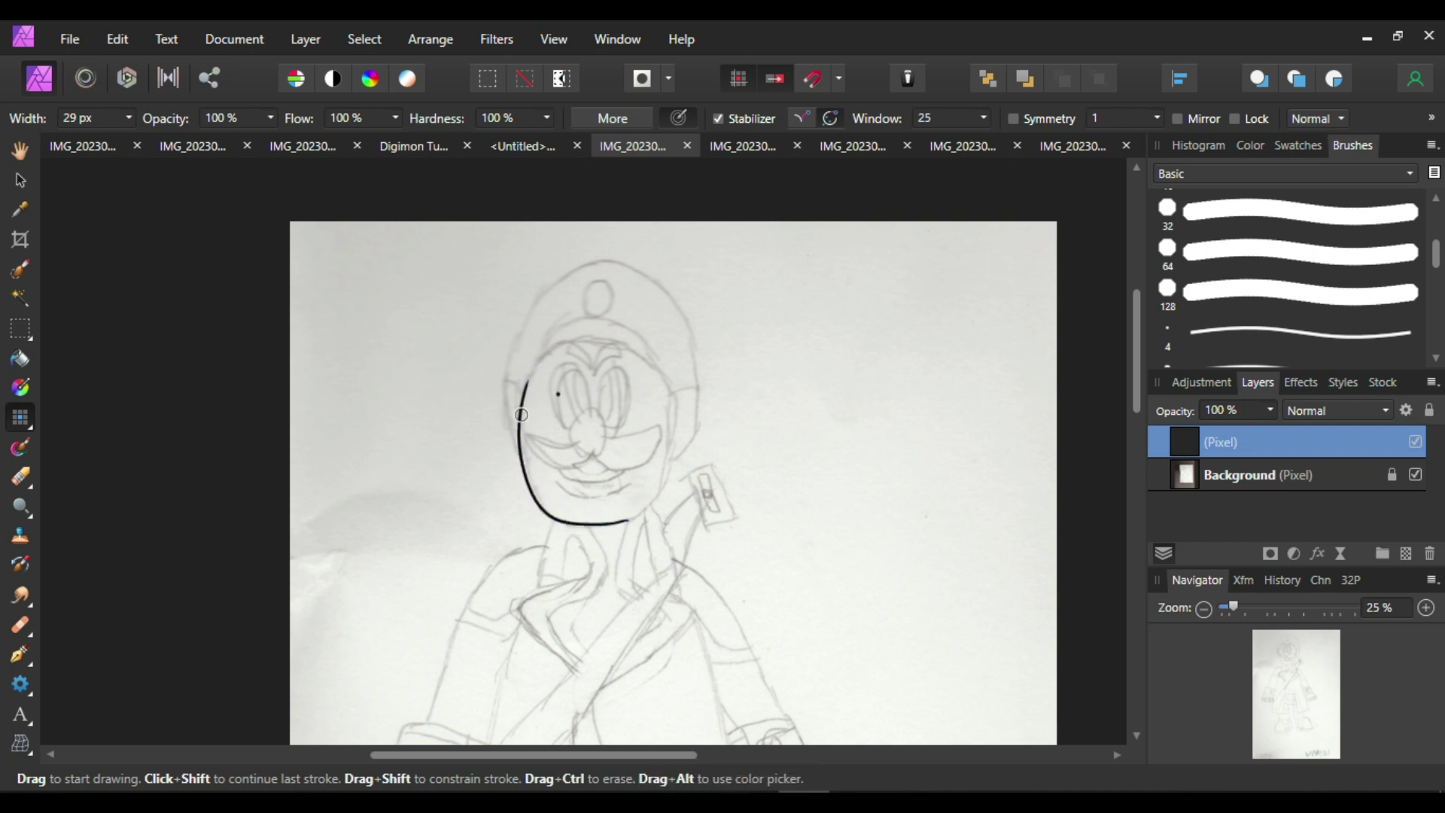
Complete the oval face outline and ink the round nose and the left eye with its inner curves
mouse_move(645, 507)
mouse_down()
mouse_move(664, 367)
mouse_move(670, 429)
mouse_move(641, 519)
mouse_move(611, 504)
mouse_move(653, 497)
mouse_move(666, 395)
mouse_move(627, 533)
mouse_move(655, 484)
mouse_move(664, 360)
mouse_move(620, 331)
mouse_move(544, 351)
mouse_move(630, 353)
mouse_move(680, 426)
mouse_move(646, 355)
mouse_move(580, 337)
mouse_move(523, 385)
mouse_move(561, 391)
mouse_move(577, 366)
mouse_move(588, 398)
mouse_move(573, 442)
mouse_move(584, 412)
mouse_move(603, 435)
mouse_move(575, 437)
mouse_move(583, 450)
mouse_move(584, 410)
mouse_move(612, 438)
mouse_move(575, 437)
mouse_move(589, 454)
mouse_move(575, 414)
mouse_move(607, 436)
mouse_move(583, 447)
mouse_move(596, 412)
mouse_move(602, 447)
mouse_move(578, 445)
mouse_move(585, 412)
mouse_move(608, 434)
mouse_move(583, 444)
mouse_move(595, 451)
mouse_move(579, 414)
mouse_move(583, 445)
mouse_move(574, 367)
mouse_move(564, 423)
mouse_up()
key(ctrl+z)
key(ctrl+z)
key(ctrl+z)
key(ctrl+z)
key(ctrl+z)
key(ctrl+z)
key(ctrl+z)
key(ctrl+z)
key(ctrl+z)
key(ctrl+z)
key(ctrl+z)
click(582, 381)
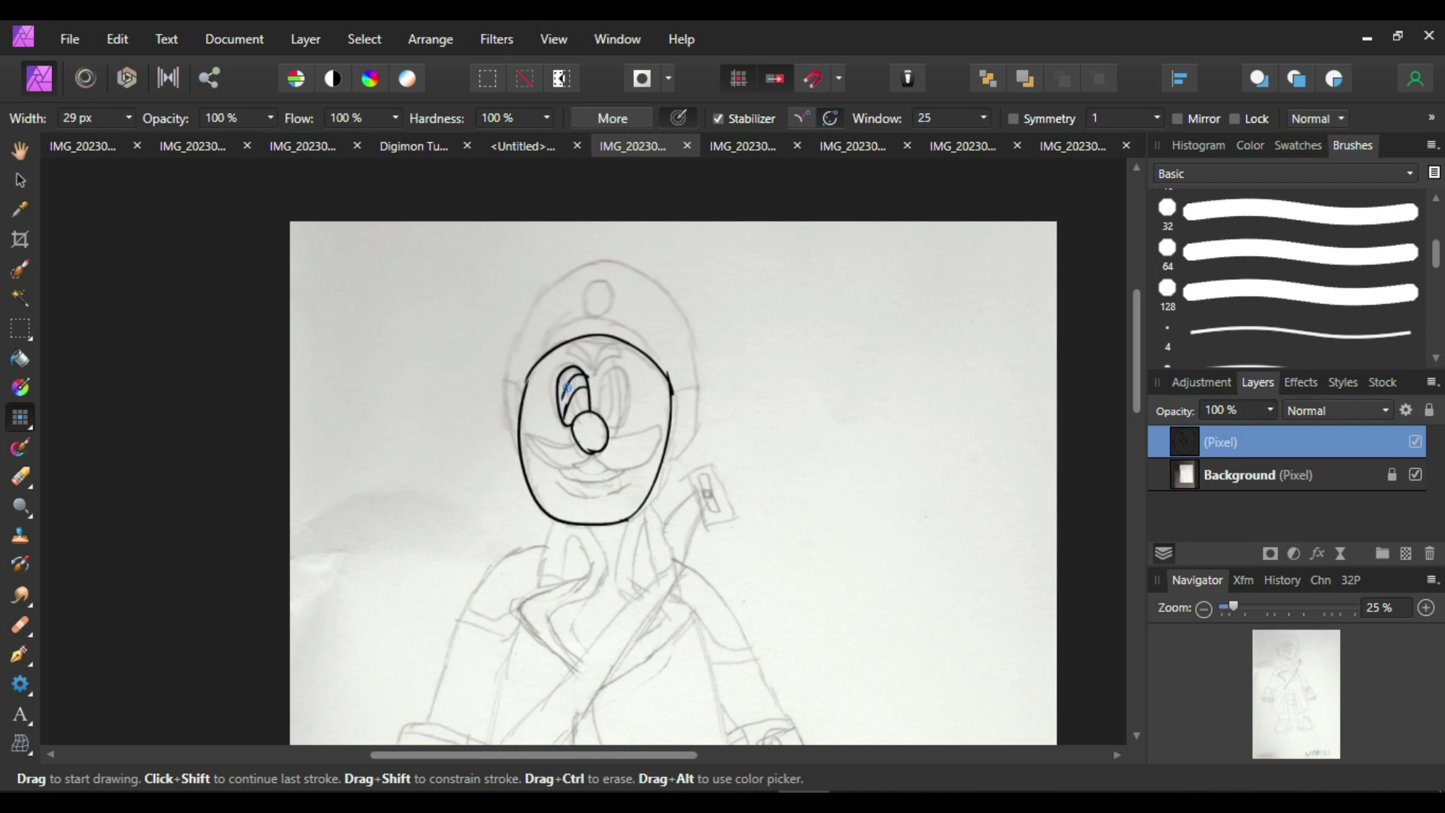
key(ctrl+z)
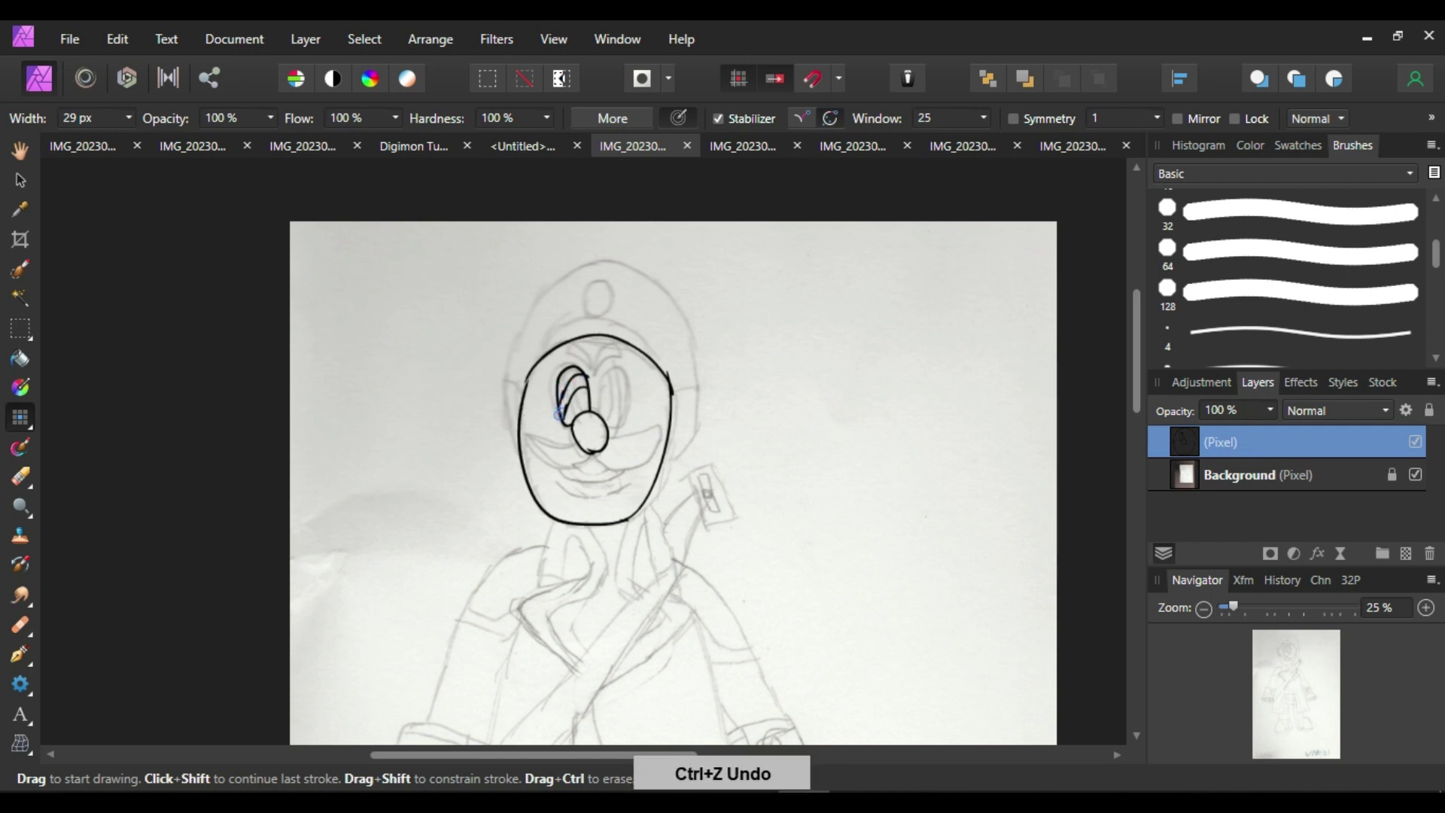
Ink the outline of the right eye above the nose
mouse_move(601, 419)
mouse_down()
mouse_move(616, 371)
mouse_move(619, 436)
mouse_move(604, 425)
mouse_move(625, 420)
mouse_move(623, 382)
mouse_move(605, 373)
mouse_move(597, 418)
mouse_move(623, 369)
mouse_move(630, 411)
mouse_move(609, 429)
mouse_move(628, 424)
mouse_move(611, 362)
mouse_move(601, 413)
mouse_move(621, 427)
mouse_move(608, 387)
mouse_move(627, 418)
mouse_up()
key(ctrl+z)
key(ctrl+z)
key(ctrl+z)
key(ctrl+z)
key(ctrl+z)
click(624, 344)
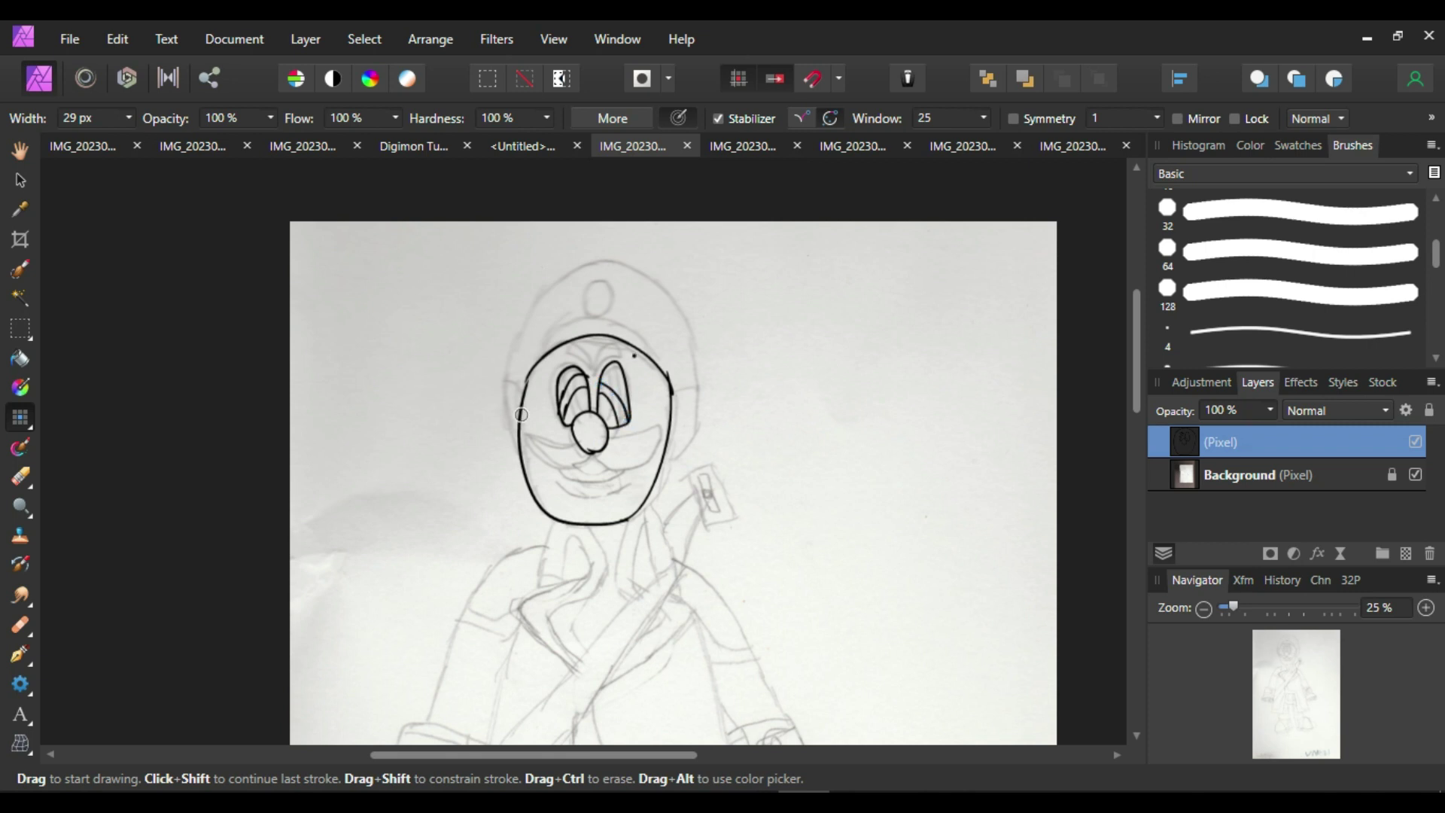
Ink the remaining inner curve of the right eye and both curved eyebrows above the eyes
key(ctrl+z)
key(ctrl+z)
mouse_move(630, 408)
mouse_down()
mouse_move(593, 372)
mouse_move(623, 358)
mouse_move(612, 343)
mouse_move(624, 352)
mouse_up()
click(634, 375)
key(ctrl+z)
drag(589, 353, 591, 369)
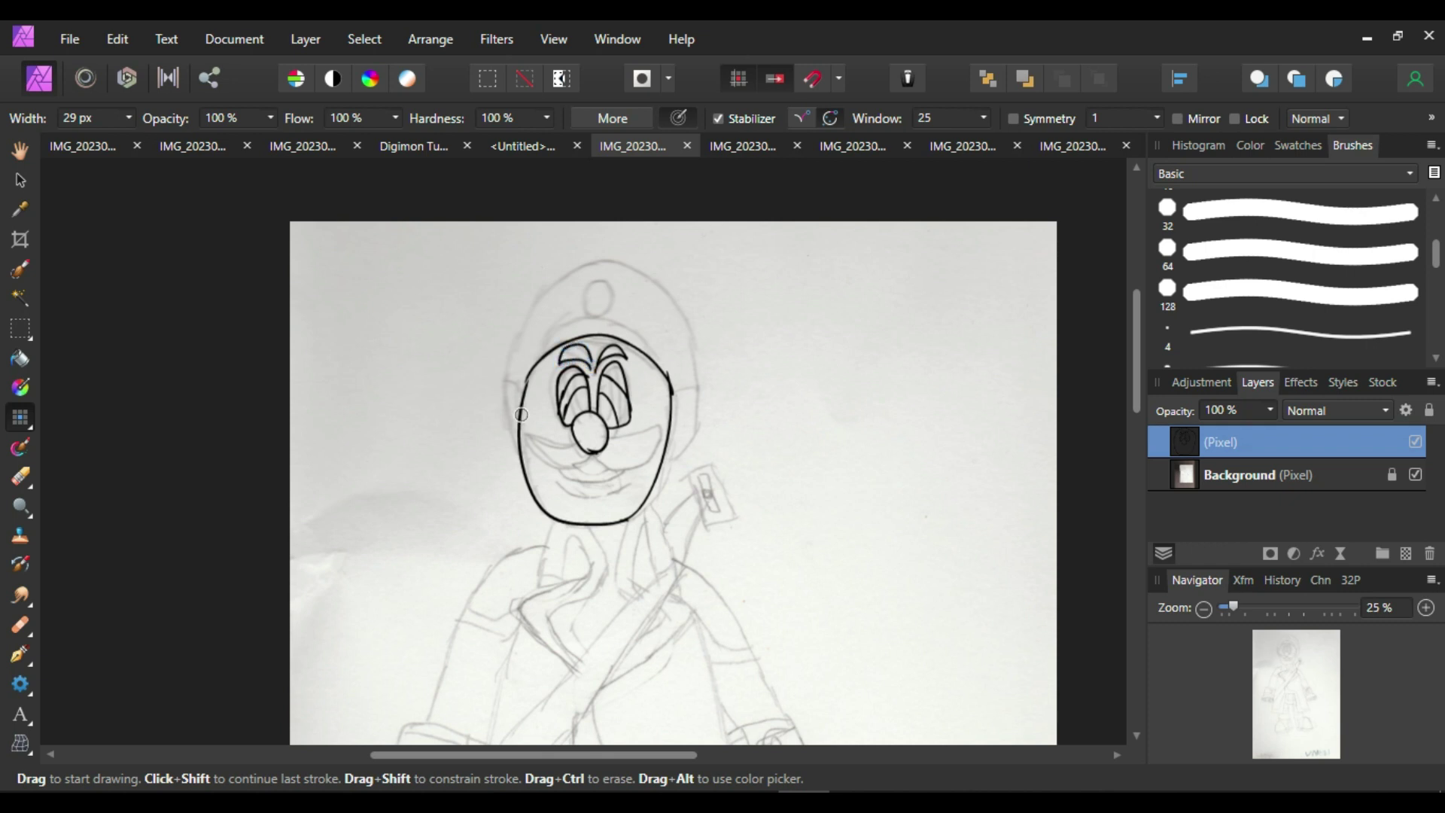
drag(562, 473, 628, 475)
key(ctrl+z)
click(1274, 801)
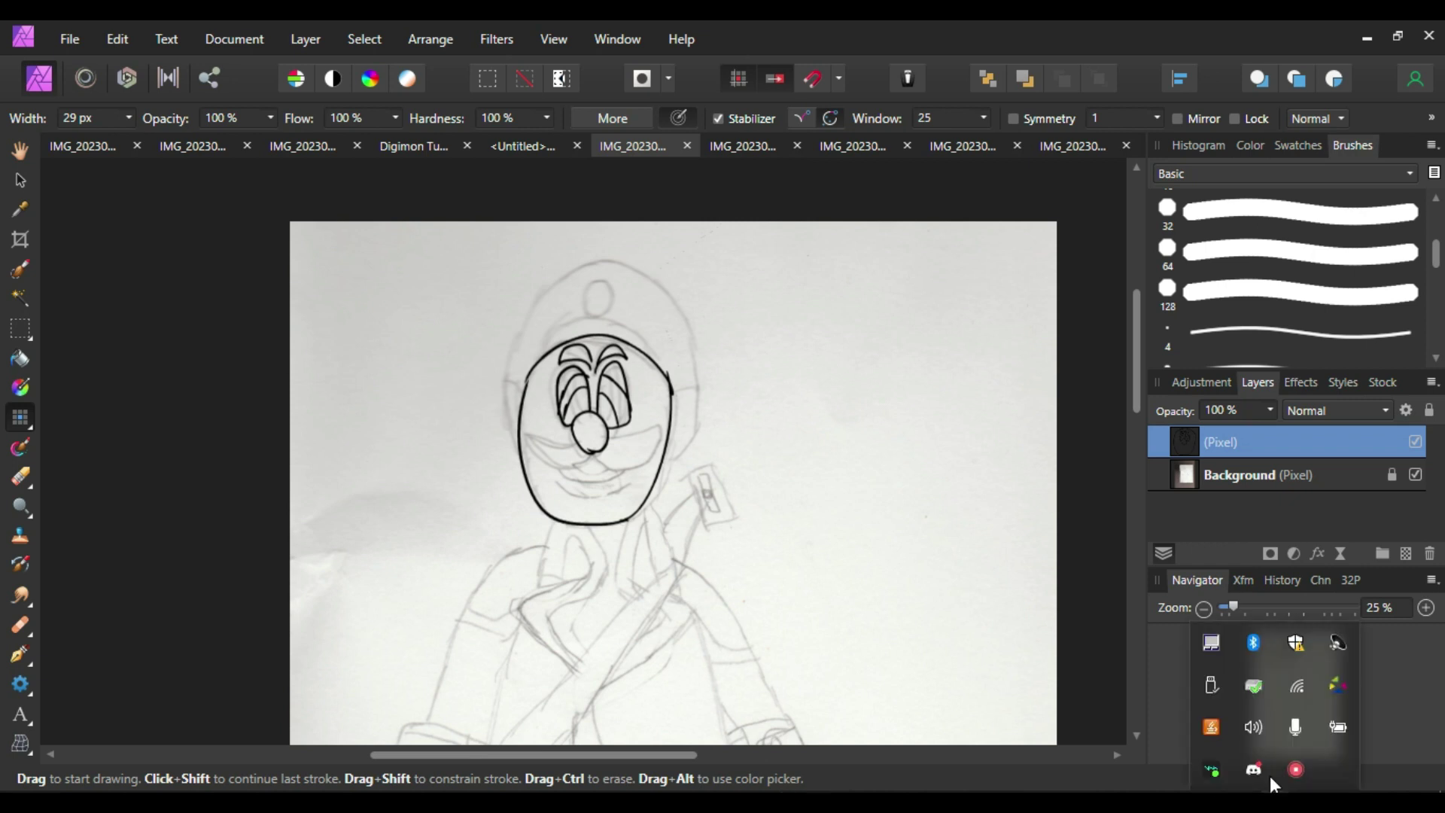
right_click(1305, 774)
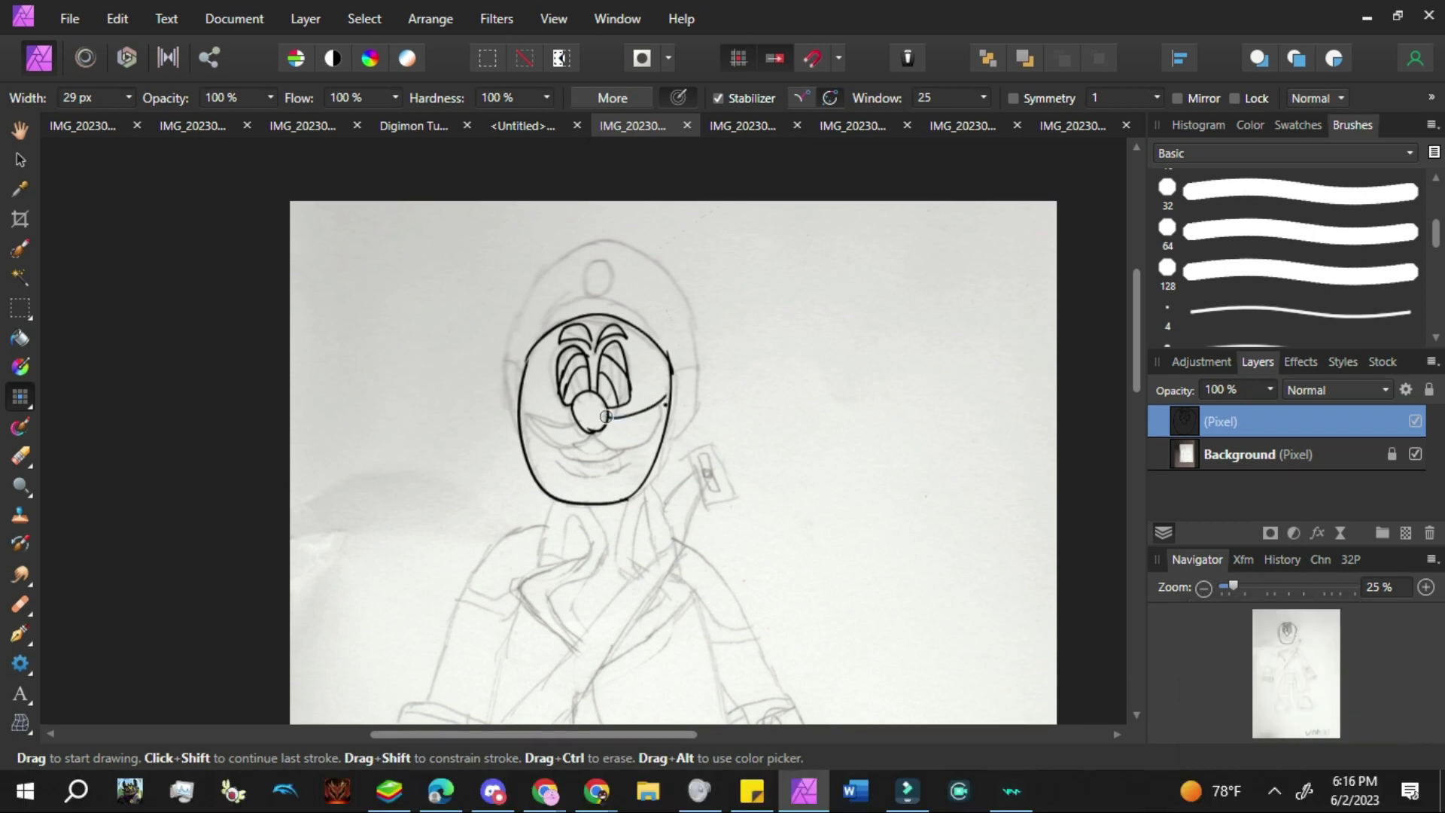
Ink the right half of the mustache from the nose to its pointed tip
drag(606, 416, 607, 417)
key(ctrl+z)
mouse_move(658, 403)
mouse_down()
mouse_move(595, 431)
mouse_move(658, 406)
mouse_move(602, 426)
mouse_move(646, 424)
mouse_move(660, 403)
mouse_move(614, 432)
mouse_move(653, 421)
mouse_move(659, 398)
mouse_move(609, 434)
mouse_move(661, 395)
mouse_up()
key(ctrl+z)
key(ctrl+z)
key(ctrl+z)
key(ctrl+z)
key(ctrl+z)
key(ctrl+z)
key(ctrl+z)
key(ctrl+z)
key(ctrl+z)
key(ctrl+z)
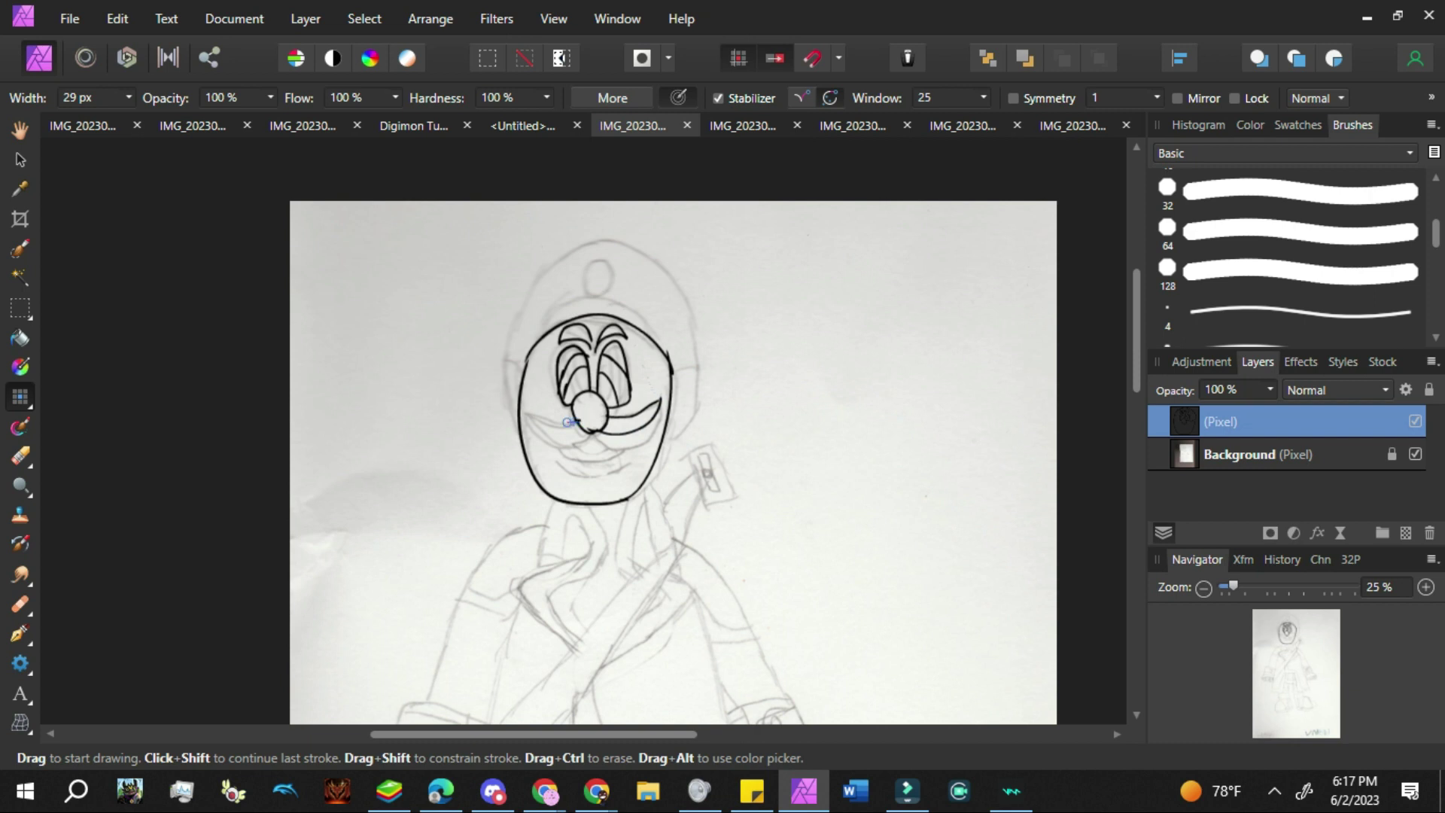
Ink the left half of the mustache and the smiling mouth with the lower lip line
key(ctrl+z)
key(ctrl+z)
mouse_move(587, 429)
mouse_down()
mouse_move(527, 405)
mouse_move(584, 434)
mouse_move(544, 446)
mouse_move(577, 418)
mouse_move(624, 447)
mouse_move(658, 414)
mouse_move(527, 406)
mouse_move(627, 446)
mouse_move(634, 460)
mouse_move(611, 467)
mouse_up()
key(ctrl+z)
key(ctrl+z)
key(ctrl+z)
key(ctrl+z)
key(ctrl+z)
key(ctrl+z)
key(ctrl+z)
key(ctrl+z)
key(ctrl+z)
Ink the cap's crown and brim and the side shapes running down around the face
mouse_move(521, 428)
mouse_down()
mouse_move(505, 365)
mouse_move(677, 284)
mouse_move(666, 438)
mouse_move(678, 271)
mouse_move(500, 399)
mouse_move(525, 443)
mouse_up()
key(ctrl+z)
key(ctrl+z)
mouse_move(499, 360)
mouse_down()
mouse_move(527, 368)
mouse_move(658, 340)
mouse_move(616, 299)
mouse_move(531, 339)
mouse_move(561, 298)
mouse_move(647, 332)
mouse_move(546, 316)
mouse_move(542, 337)
mouse_up()
key(ctrl+z)
key(ctrl+z)
key(ctrl+z)
drag(592, 291, 611, 268)
key(ctrl+z)
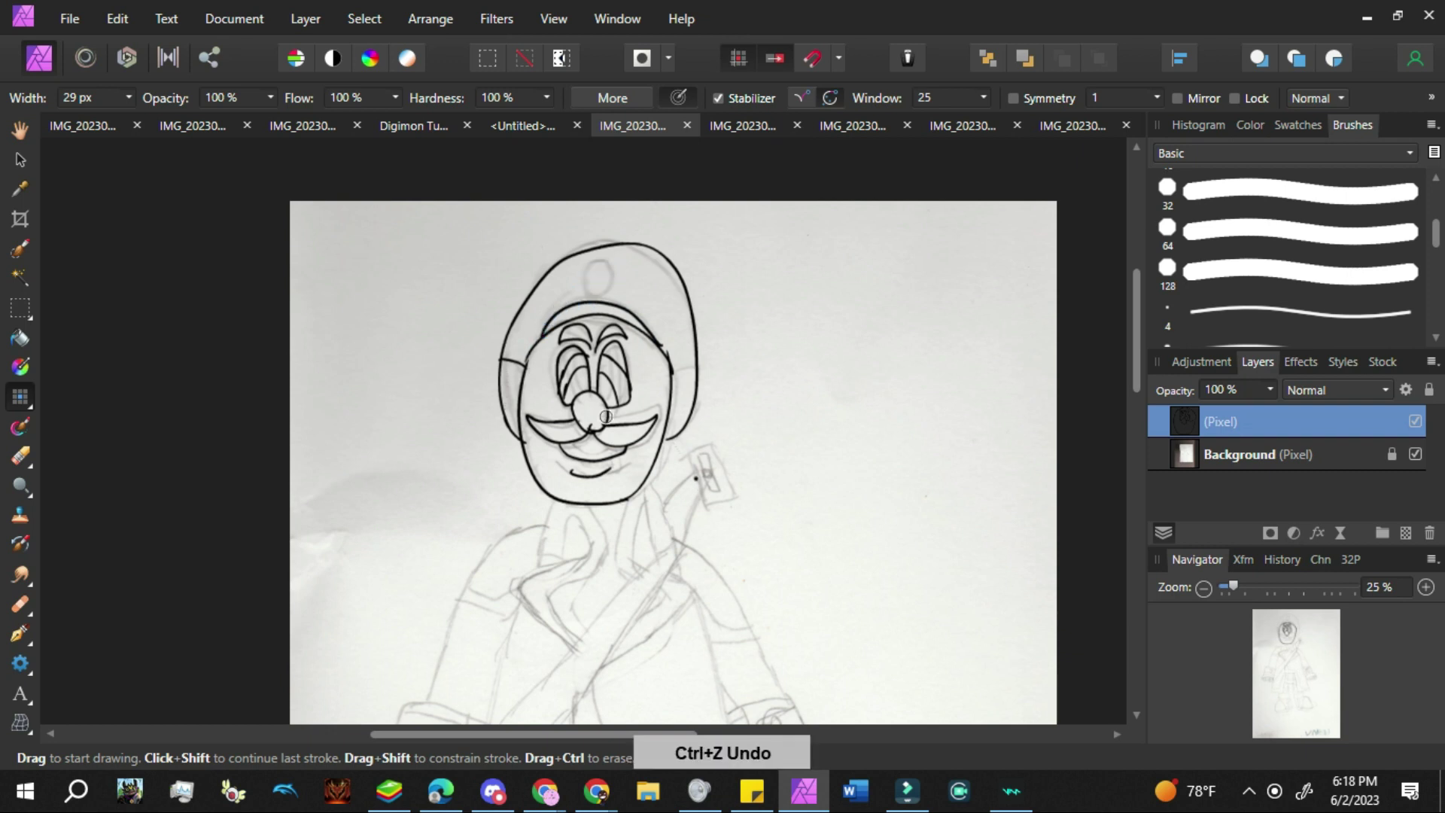
Ink the rectangular piece with its inner frame and dot above the right shoulder, plus the curved lines joining it to the collar
mouse_move(687, 453)
mouse_down()
mouse_move(728, 471)
mouse_move(715, 510)
mouse_move(688, 455)
mouse_move(717, 455)
mouse_move(727, 498)
mouse_up()
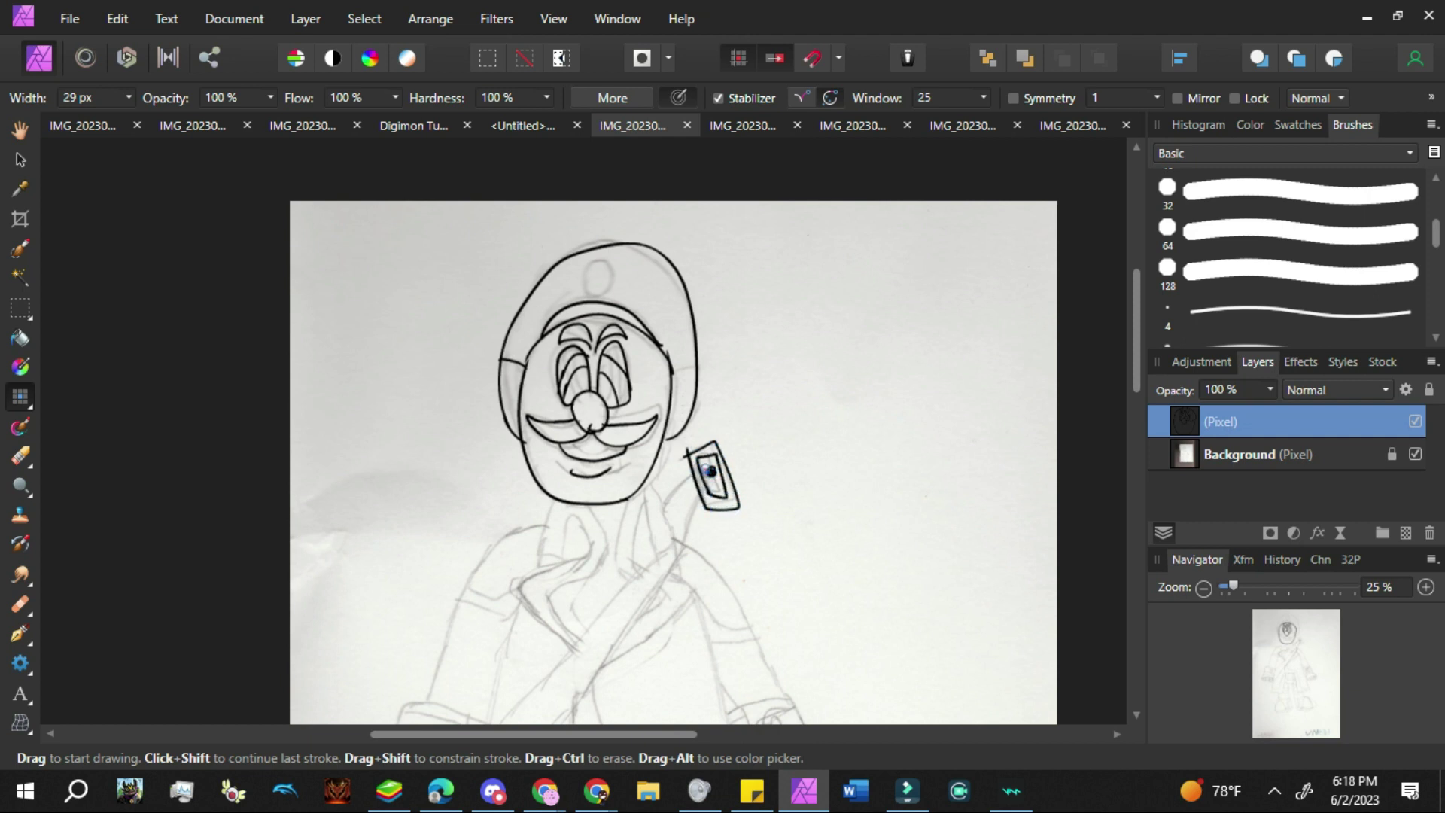
drag(696, 495, 686, 568)
key(ctrl+z)
mouse_move(696, 495)
mouse_down()
mouse_move(688, 546)
mouse_move(647, 482)
mouse_move(673, 544)
mouse_move(667, 500)
mouse_move(698, 471)
mouse_up()
key(ctrl+z)
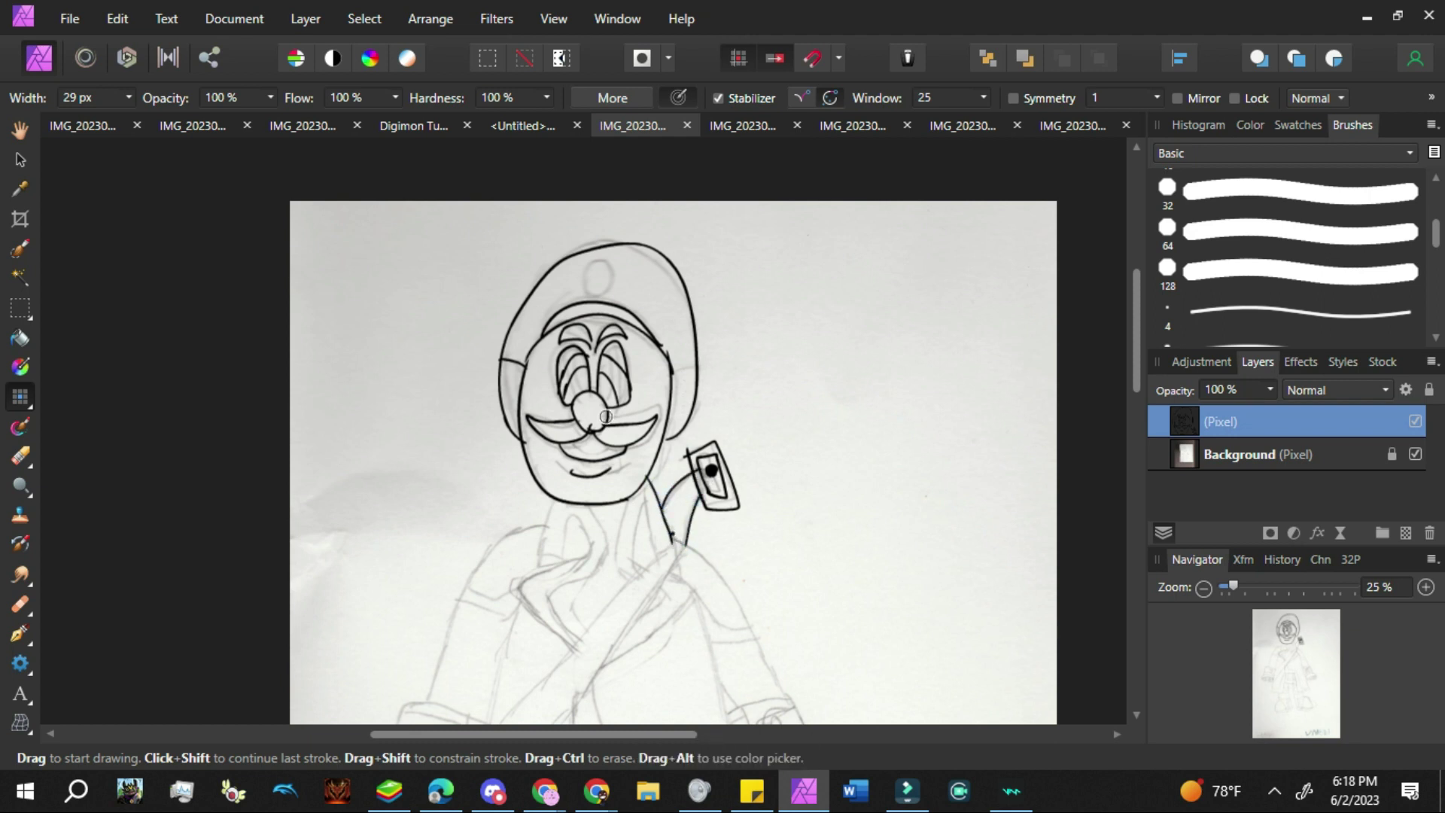
key(ctrl+z)
Ink the outer contours of both arms from the shoulders down towards the cuffs
drag(676, 541, 804, 724)
key(ctrl+z)
key(ctrl+z)
mouse_move(542, 525)
mouse_down()
mouse_move(507, 537)
mouse_move(419, 712)
mouse_up()
key(ctrl+z)
drag(543, 523, 426, 700)
Ink the left side of the collar, the left lapel and the band across the left upper sleeve
mouse_move(553, 496)
mouse_down()
mouse_move(539, 574)
mouse_move(592, 552)
mouse_move(574, 519)
mouse_move(563, 559)
mouse_move(578, 582)
mouse_move(546, 602)
mouse_move(584, 641)
mouse_move(521, 560)
mouse_move(580, 557)
mouse_move(559, 636)
mouse_move(576, 651)
mouse_move(584, 638)
mouse_up()
key(ctrl+z)
mouse_move(520, 584)
mouse_down()
mouse_move(492, 599)
mouse_move(468, 585)
mouse_move(509, 618)
mouse_up()
drag(509, 618, 533, 591)
Ink the right side of the collar and the edges of the diagonal strap crossing the chest
drag(644, 497, 640, 560)
mouse_move(648, 498)
mouse_down()
mouse_move(660, 558)
mouse_move(621, 566)
mouse_move(675, 541)
mouse_move(537, 727)
mouse_up()
mouse_move(636, 572)
mouse_down()
mouse_move(493, 727)
mouse_move(641, 570)
mouse_up()
key(ctrl+z)
Ink the pointed lower end of the diagonal strap and the inner edge of the left sleeve
scroll(1140, 346, down, 3)
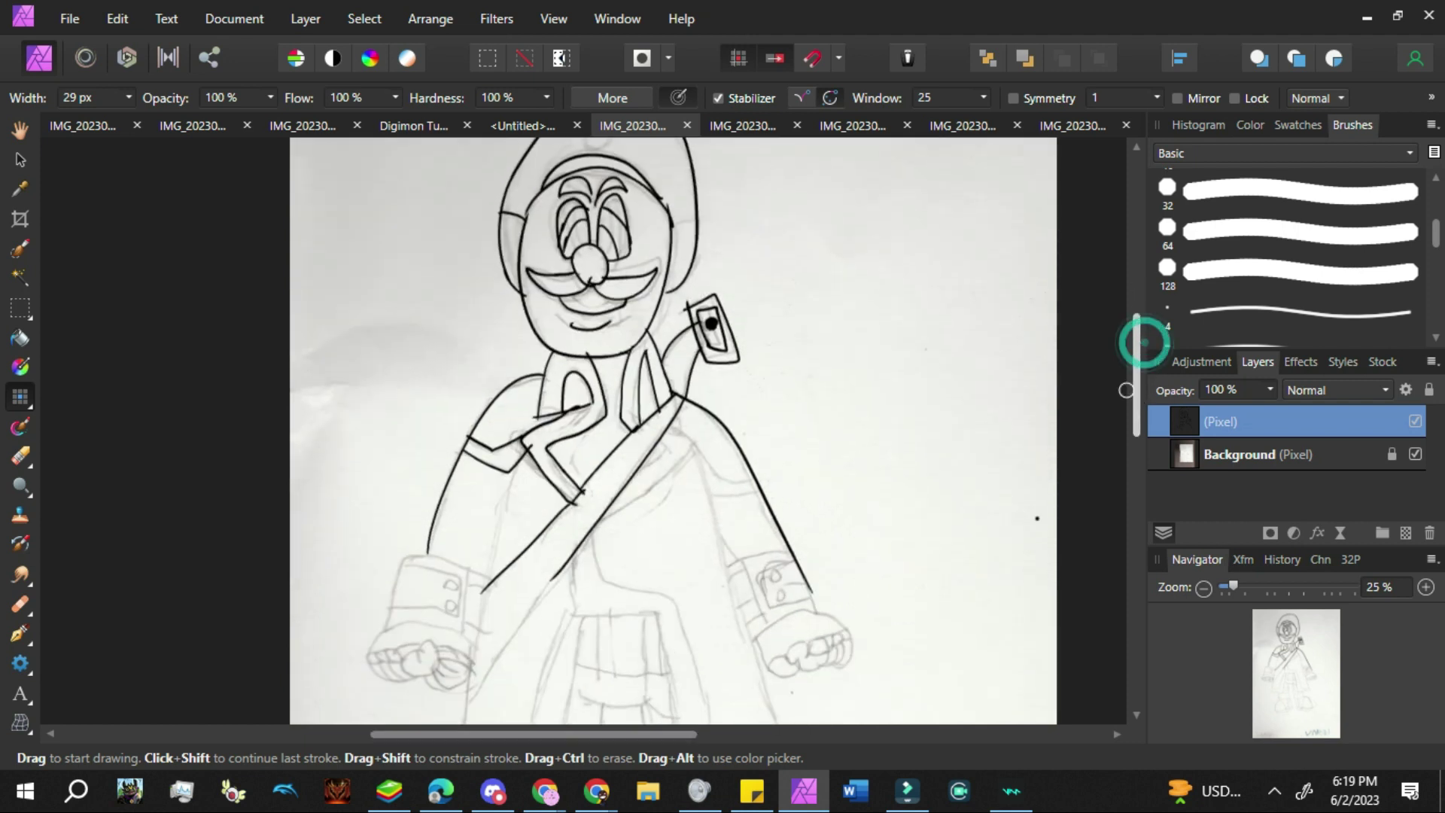
drag(565, 570, 468, 692)
click(496, 567)
drag(482, 590, 467, 692)
key(ctrl+z)
mouse_move(480, 596)
mouse_down()
mouse_move(513, 458)
mouse_move(489, 611)
mouse_move(484, 577)
mouse_move(524, 460)
mouse_move(507, 478)
mouse_move(485, 611)
mouse_move(524, 460)
mouse_up()
key(ctrl+z)
key(ctrl+z)
key(ctrl+z)
key(ctrl+z)
Ink the left sleeve cuff with its side tab and two round buttons, and start the hand below it
click(423, 565)
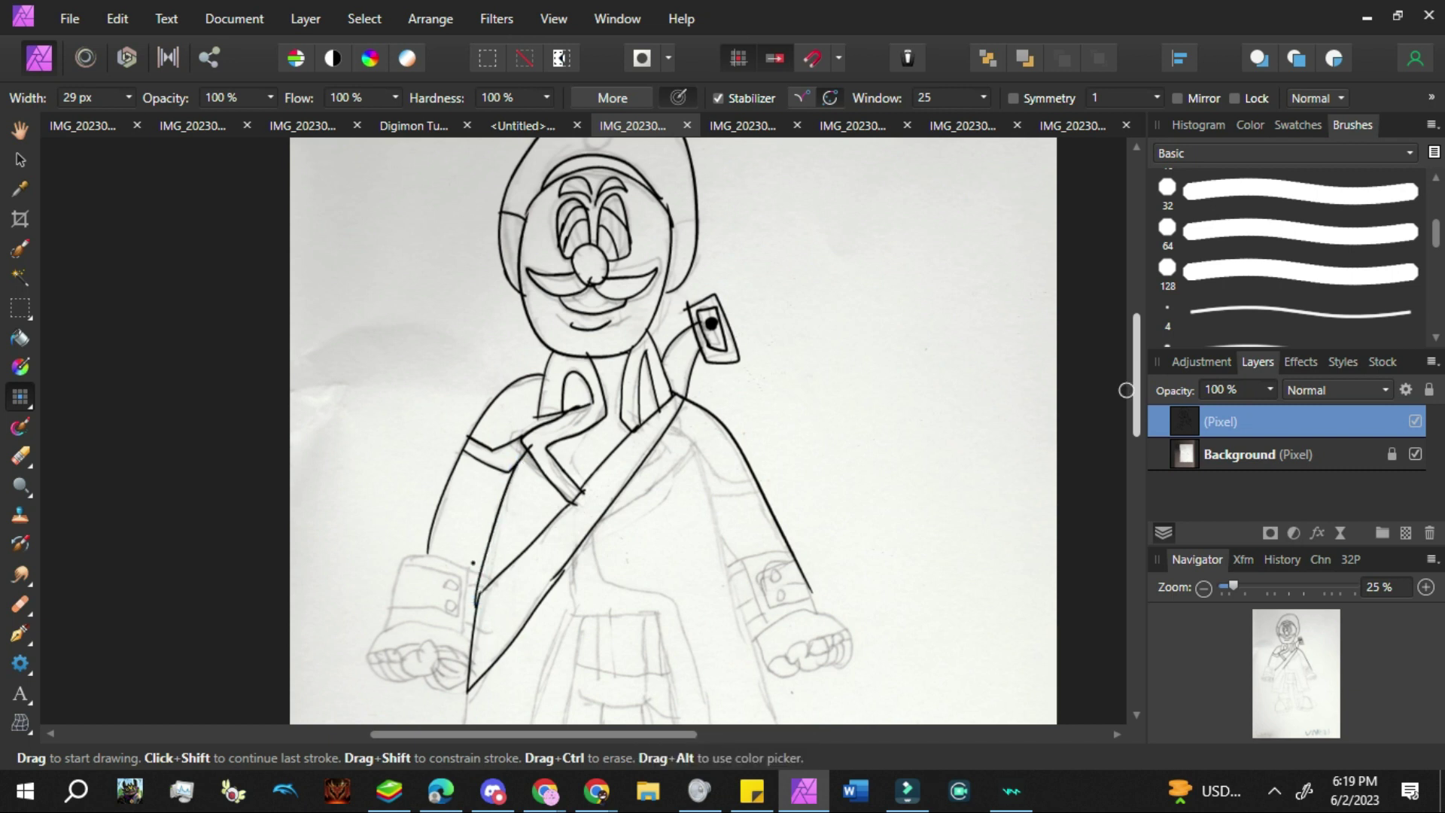
key(ctrl+z)
mouse_move(466, 639)
mouse_down()
mouse_move(468, 561)
mouse_move(392, 587)
mouse_move(466, 642)
mouse_up()
mouse_move(461, 579)
mouse_down()
mouse_move(457, 610)
mouse_move(388, 610)
mouse_move(408, 566)
mouse_move(461, 573)
mouse_move(397, 564)
mouse_move(452, 580)
mouse_up()
key(ctrl+z)
key(ctrl+z)
key(ctrl+z)
key(ctrl+z)
click(409, 579)
key(ctrl+z)
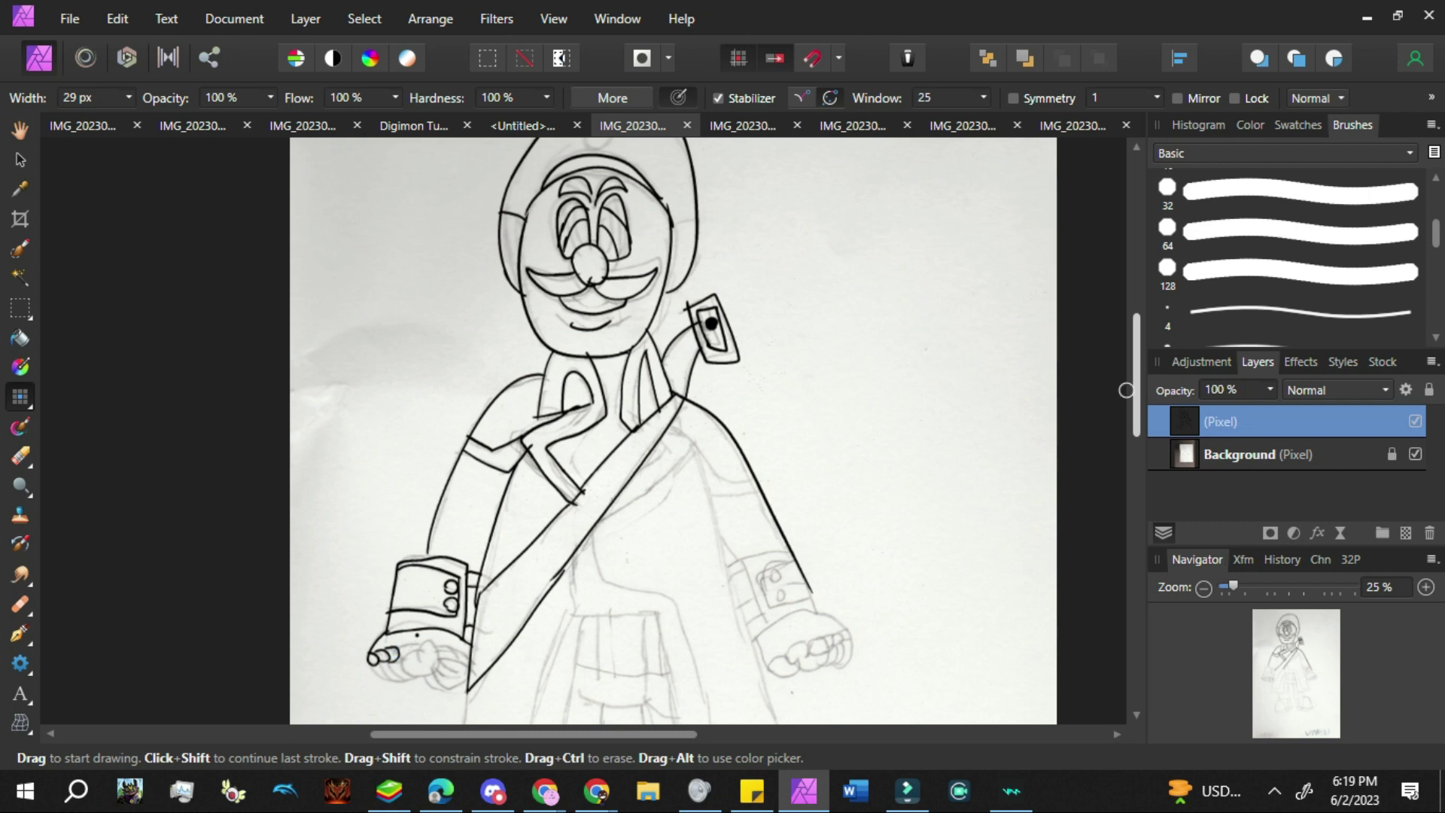
Ink the curled fingers and thumb of the left fist below the cuff
key(ctrl+z)
mouse_move(401, 647)
mouse_down()
mouse_move(439, 668)
mouse_move(401, 669)
mouse_move(428, 674)
mouse_move(430, 645)
mouse_move(438, 658)
mouse_move(416, 680)
mouse_up()
key(ctrl+z)
key(ctrl+z)
key(ctrl+z)
key(ctrl+z)
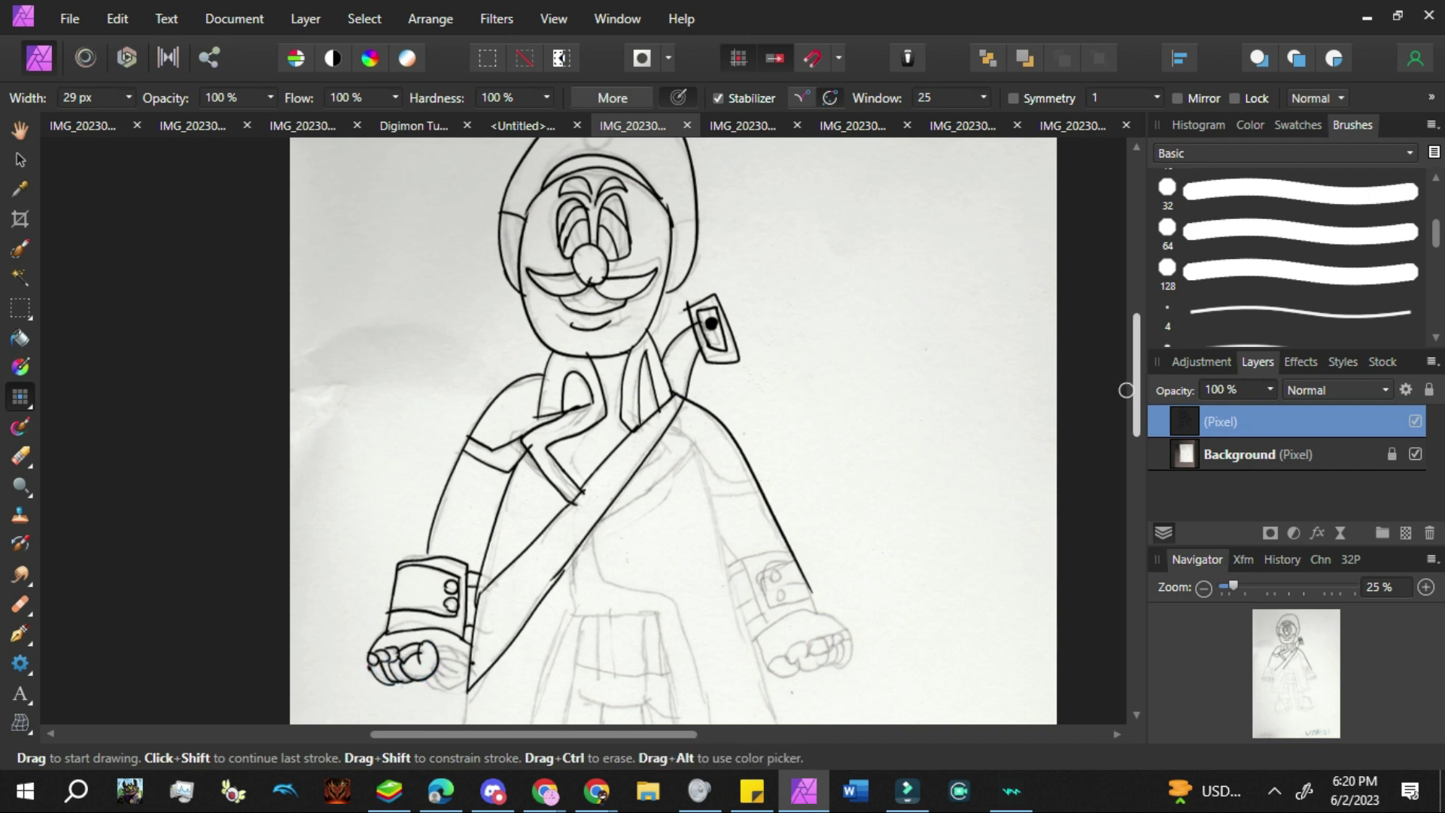
key(ctrl+z)
mouse_move(433, 667)
mouse_down()
mouse_move(472, 681)
mouse_move(471, 663)
mouse_up()
Ink the right lapel of the coat beside the diagonal strap
mouse_move(689, 427)
mouse_down()
mouse_move(677, 463)
mouse_move(602, 519)
mouse_move(703, 444)
mouse_move(614, 490)
mouse_move(663, 444)
mouse_move(638, 474)
mouse_up()
key(ctrl+z)
key(ctrl+z)
key(ctrl+z)
key(ctrl+z)
Ink the coat's front opening, the edges of the inner panel below it and the long right side line from the lapel down
mouse_move(591, 531)
mouse_down()
mouse_move(682, 625)
mouse_move(701, 727)
mouse_move(570, 576)
mouse_move(609, 616)
mouse_move(658, 624)
mouse_move(676, 724)
mouse_up()
mouse_move(578, 614)
mouse_down()
mouse_move(530, 726)
mouse_move(561, 700)
mouse_up()
key(ctrl+z)
drag(586, 615, 564, 728)
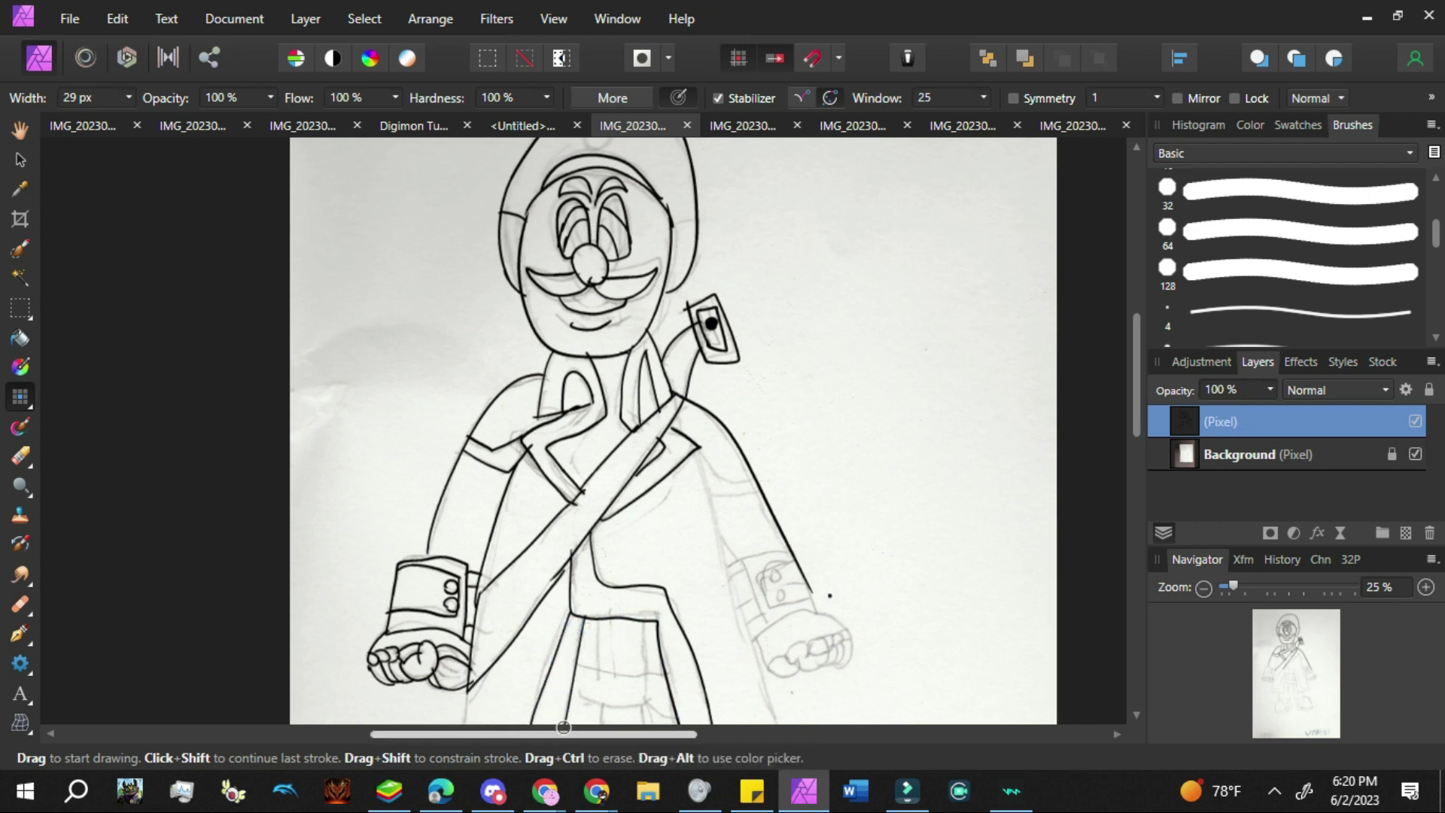
mouse_move(700, 448)
mouse_down()
mouse_move(742, 671)
mouse_move(699, 448)
mouse_move(767, 727)
mouse_up()
key(ctrl+z)
key(ctrl+z)
Ink the inner line of the right sleeve and the right fist with its curled fingers and thumb
mouse_move(810, 587)
mouse_down()
mouse_move(841, 662)
mouse_move(827, 647)
mouse_move(803, 671)
mouse_move(827, 667)
mouse_up()
key(ctrl+z)
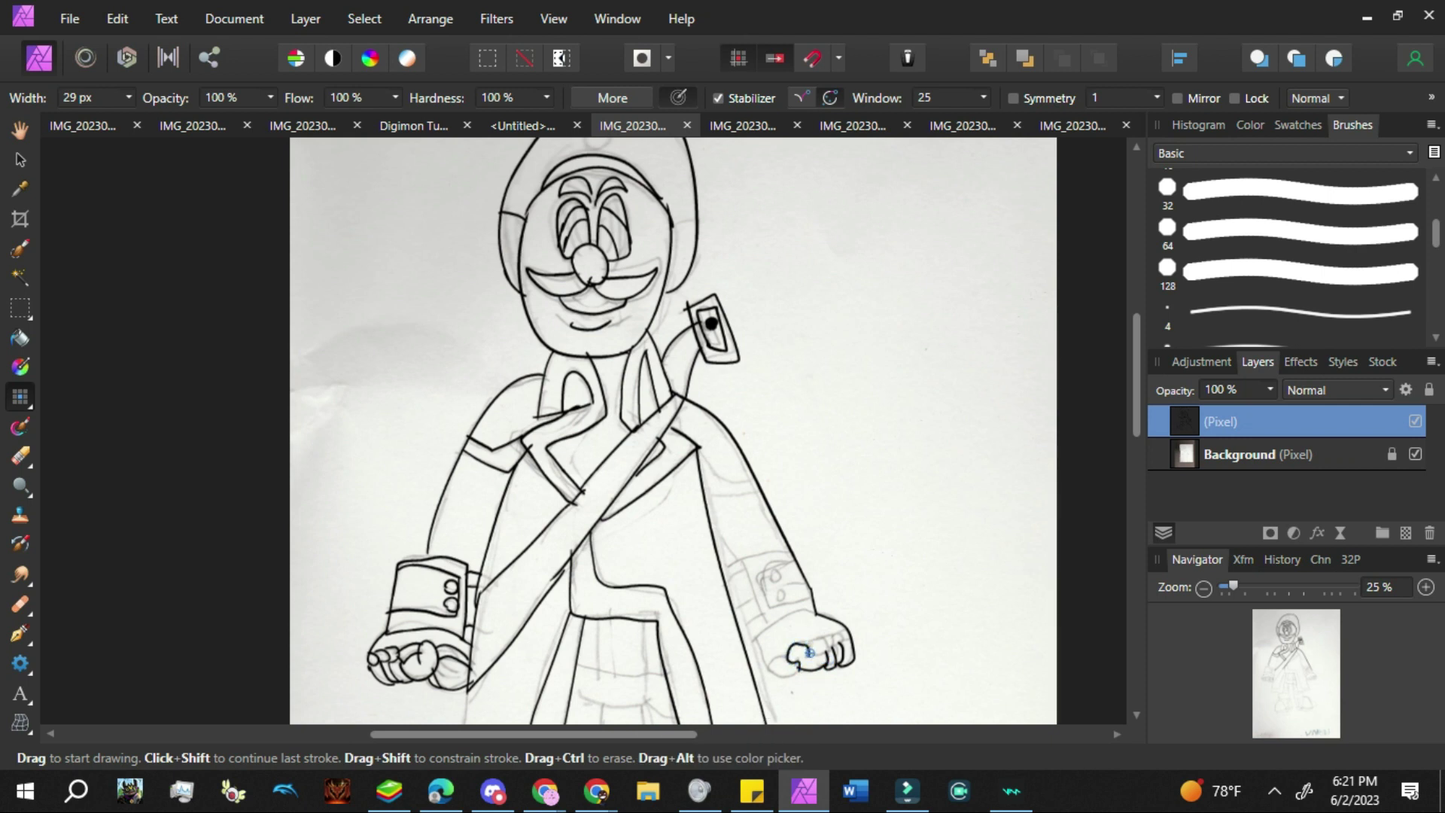
key(ctrl+z)
drag(808, 656, 828, 648)
key(ctrl+z)
key(ctrl+z)
drag(838, 634, 852, 625)
key(ctrl+z)
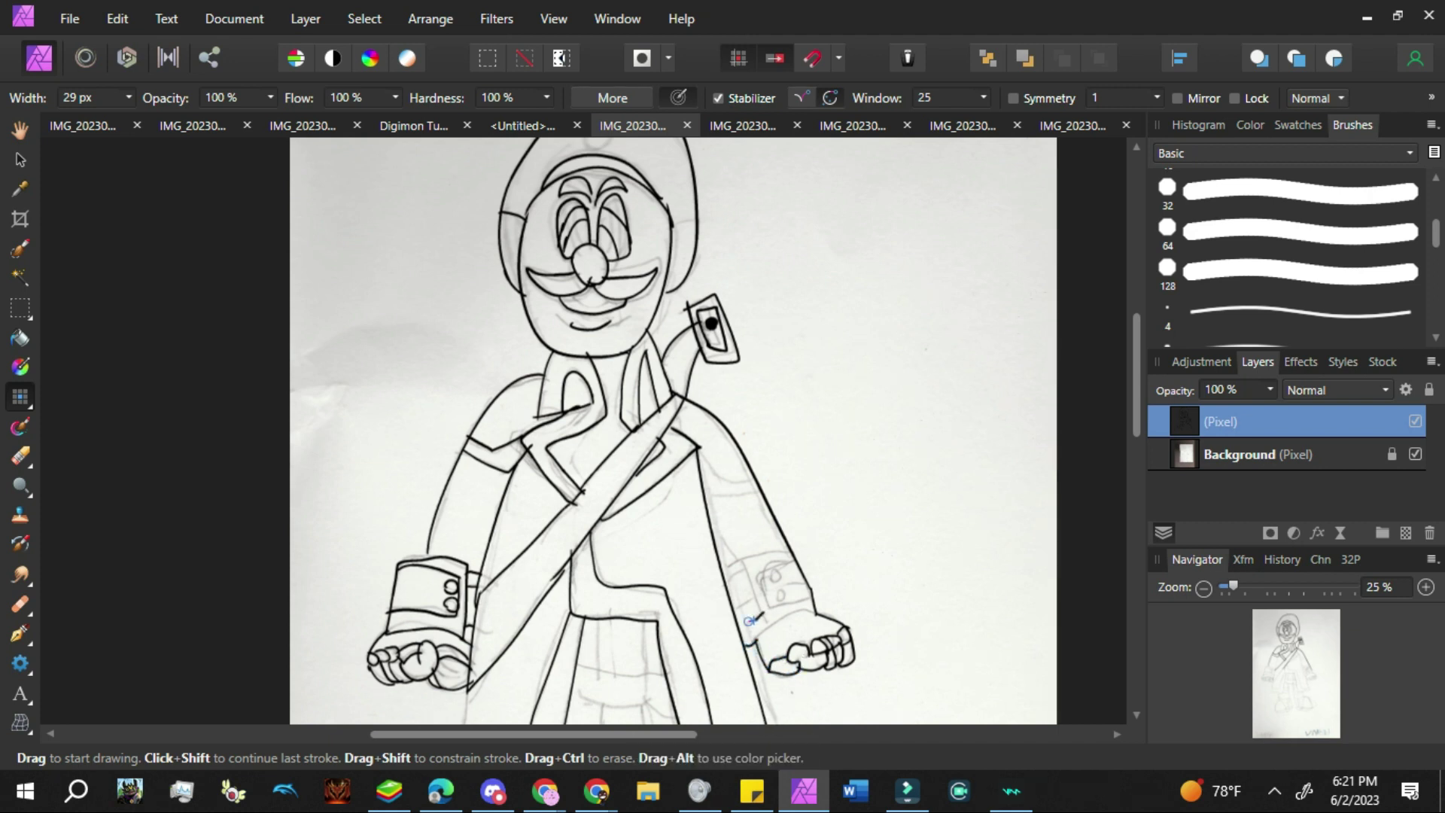
key(ctrl+z)
key(ctrl+z)
Ink the right sleeve cuff with its side tab and two round buttons, plus the band across the upper sleeve
drag(746, 566, 764, 621)
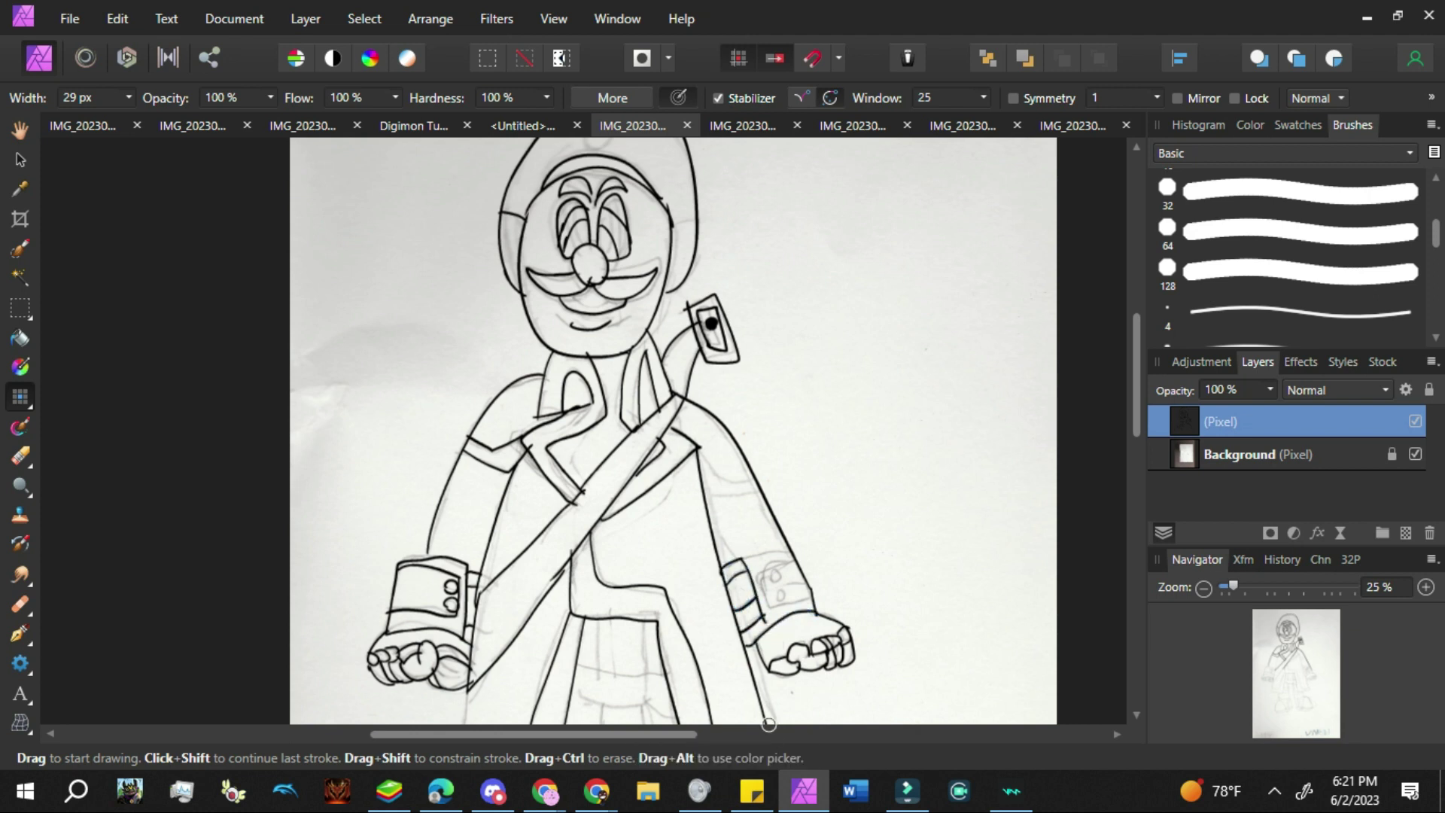
mouse_move(774, 609)
mouse_down()
mouse_move(801, 559)
mouse_move(798, 602)
mouse_move(814, 594)
mouse_up()
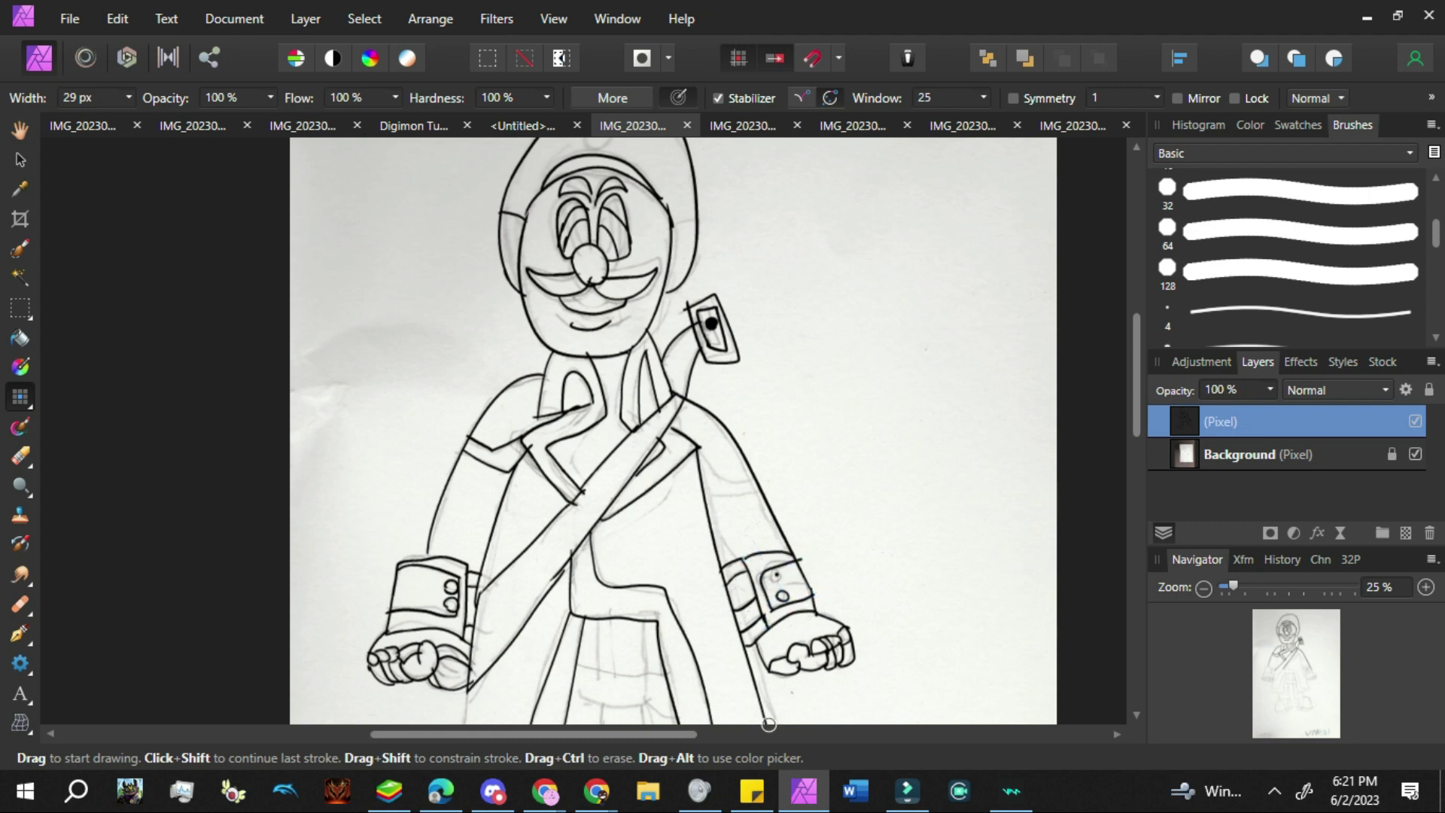
drag(701, 496, 759, 493)
Ink the vertical fold lines and the curved lower edge of the inner panel below the coat's front opening
drag(1132, 348, 1127, 439)
drag(599, 367, 599, 419)
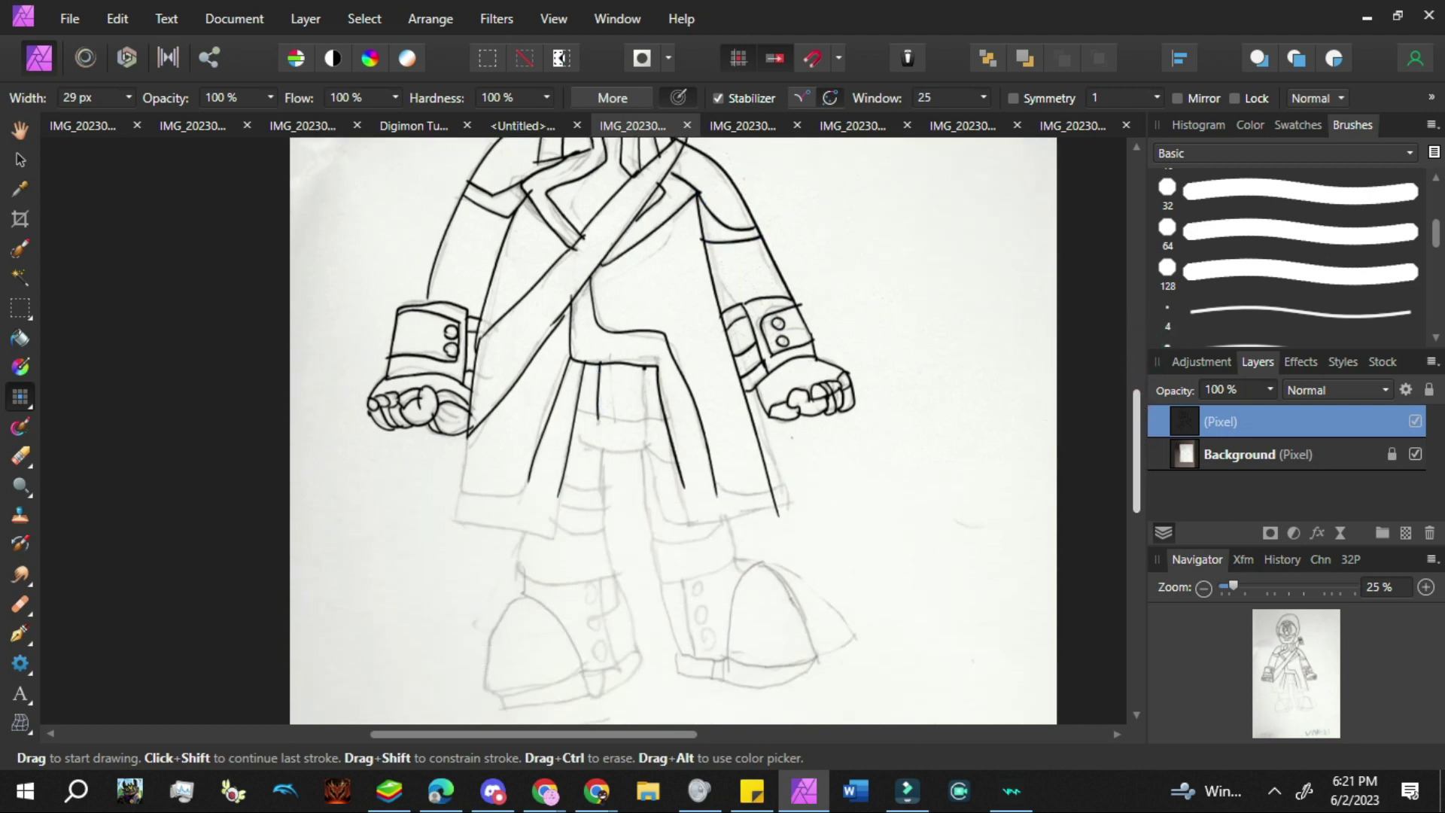
key(ctrl+z)
key(ctrl+z)
drag(573, 411, 667, 422)
Ink the bottom hems of both coat tails together with their inner border lines
mouse_move(561, 483)
mouse_down()
mouse_move(554, 537)
mouse_move(456, 516)
mouse_move(468, 433)
mouse_up()
key(ctrl+z)
drag(461, 490, 525, 479)
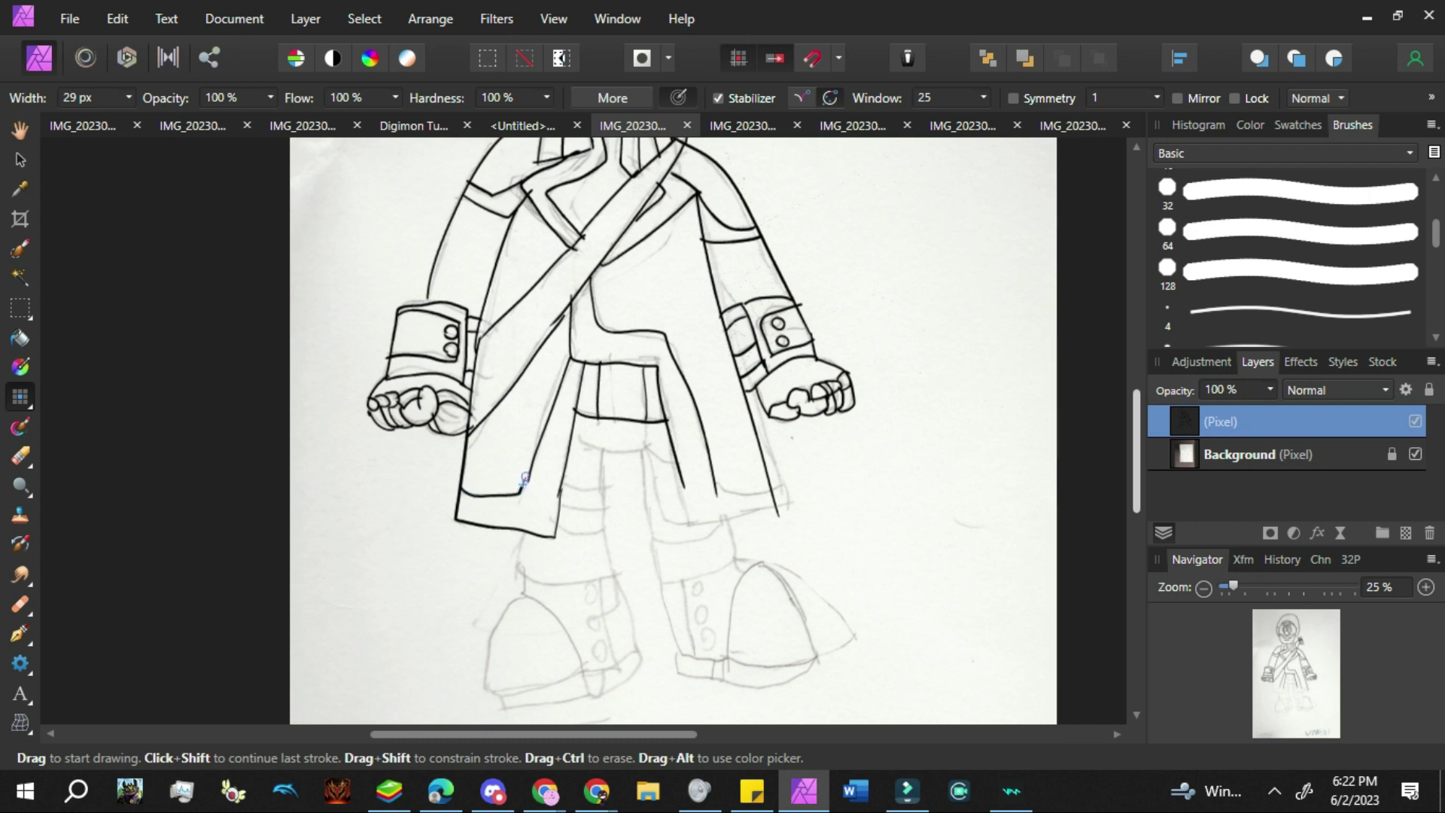
mouse_move(683, 482)
mouse_down()
mouse_move(687, 508)
mouse_move(784, 508)
mouse_move(711, 494)
mouse_up()
Ink the curve below the inner panel and the left trouser leg with its horizontal bands
mouse_move(579, 437)
mouse_down()
mouse_move(662, 444)
mouse_move(718, 533)
mouse_move(652, 442)
mouse_move(652, 534)
mouse_move(722, 524)
mouse_move(654, 540)
mouse_move(646, 444)
mouse_move(599, 535)
mouse_move(558, 526)
mouse_move(602, 445)
mouse_up()
key(ctrl+z)
key(ctrl+z)
key(ctrl+z)
key(ctrl+z)
drag(560, 504, 603, 507)
key(ctrl+z)
key(ctrl+z)
mouse_move(602, 449)
mouse_down()
mouse_move(584, 538)
mouse_move(560, 519)
mouse_move(612, 494)
mouse_move(570, 535)
mouse_move(602, 519)
mouse_move(572, 489)
mouse_move(608, 503)
mouse_up()
key(ctrl+z)
key(ctrl+z)
key(ctrl+z)
Ink the right trouser leg between the inner panel and the coat tail
drag(648, 450, 699, 525)
key(ctrl+z)
mouse_move(647, 446)
mouse_down()
mouse_move(701, 525)
mouse_move(661, 493)
mouse_move(652, 448)
mouse_up()
key(ctrl+z)
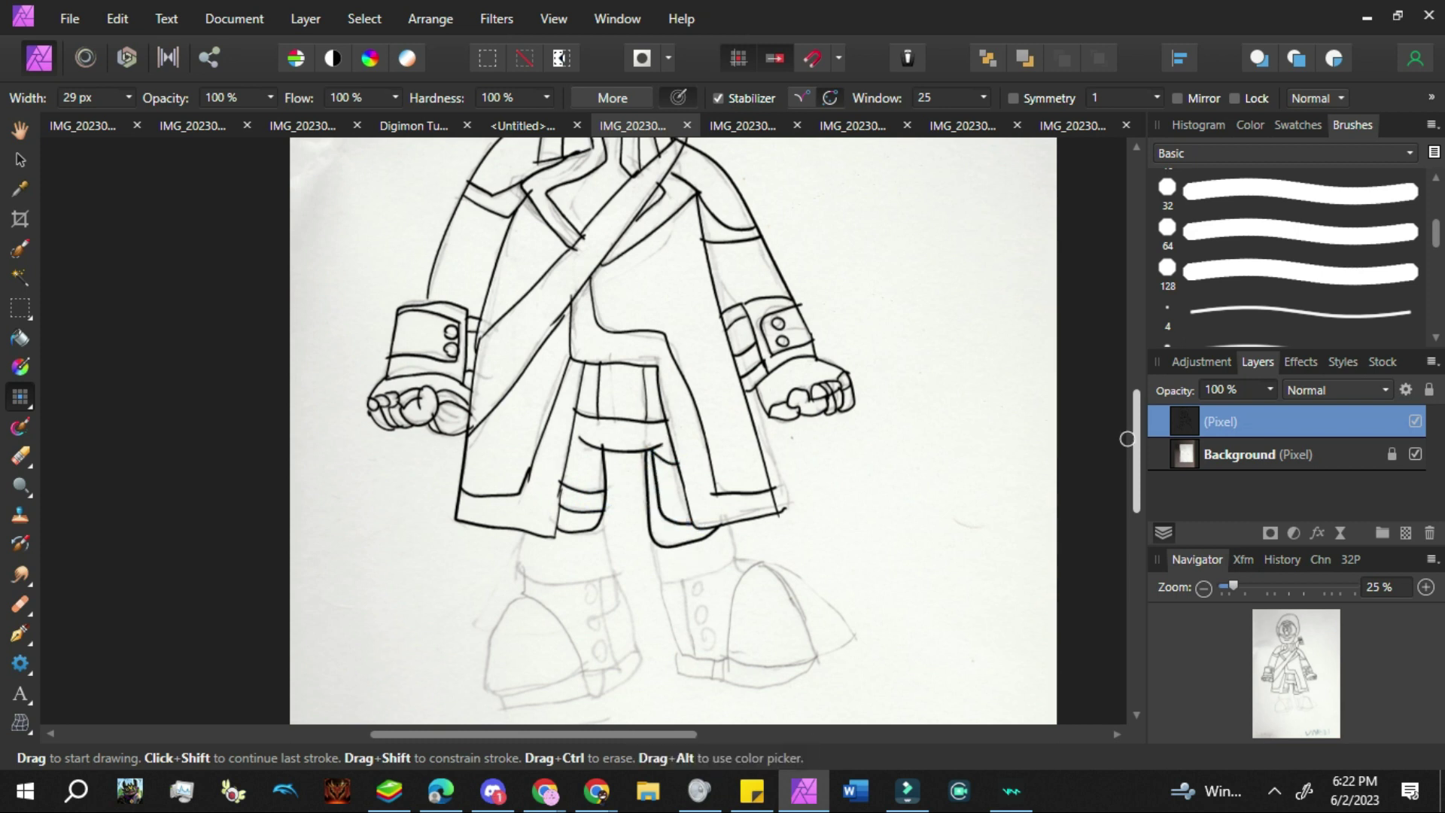
Ink the wide folded cuffs above both boots
mouse_move(651, 544)
mouse_down()
mouse_move(728, 527)
mouse_move(664, 581)
mouse_move(654, 545)
mouse_move(537, 581)
mouse_move(520, 530)
mouse_up()
key(ctrl+z)
click(563, 520)
key(ctrl+z)
Ink the left boot with its rounded toe, sole and buttoned shaft
mouse_move(525, 595)
mouse_down()
mouse_move(494, 690)
mouse_move(590, 670)
mouse_up()
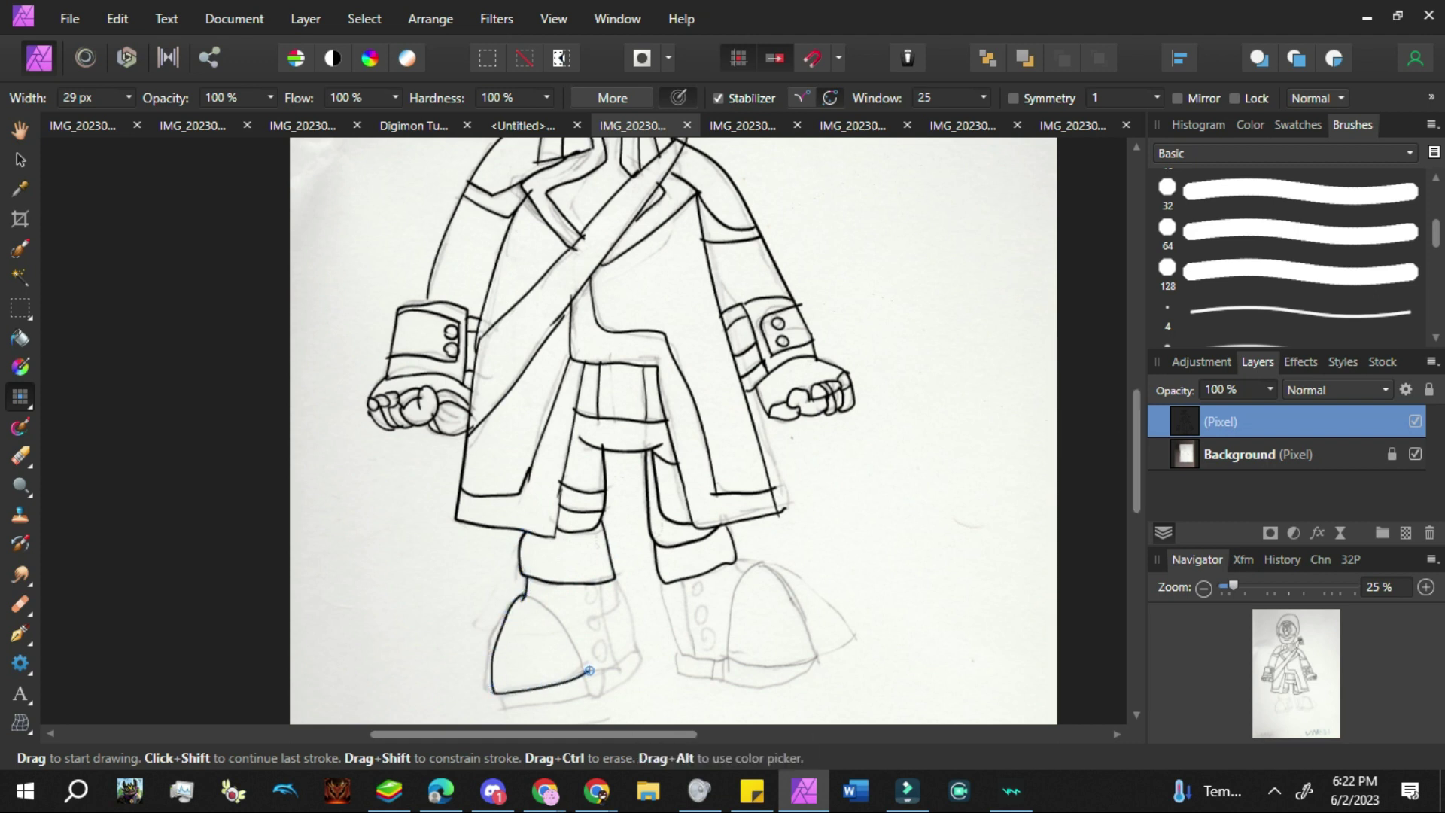
key(ctrl+z)
mouse_move(524, 596)
mouse_down()
mouse_move(583, 674)
mouse_move(502, 615)
mouse_up()
mouse_move(538, 705)
mouse_down()
mouse_move(587, 672)
mouse_move(564, 703)
mouse_move(491, 693)
mouse_up()
key(ctrl+z)
mouse_move(585, 669)
mouse_down()
mouse_move(601, 585)
mouse_move(634, 645)
mouse_move(622, 659)
mouse_move(640, 668)
mouse_move(588, 704)
mouse_up()
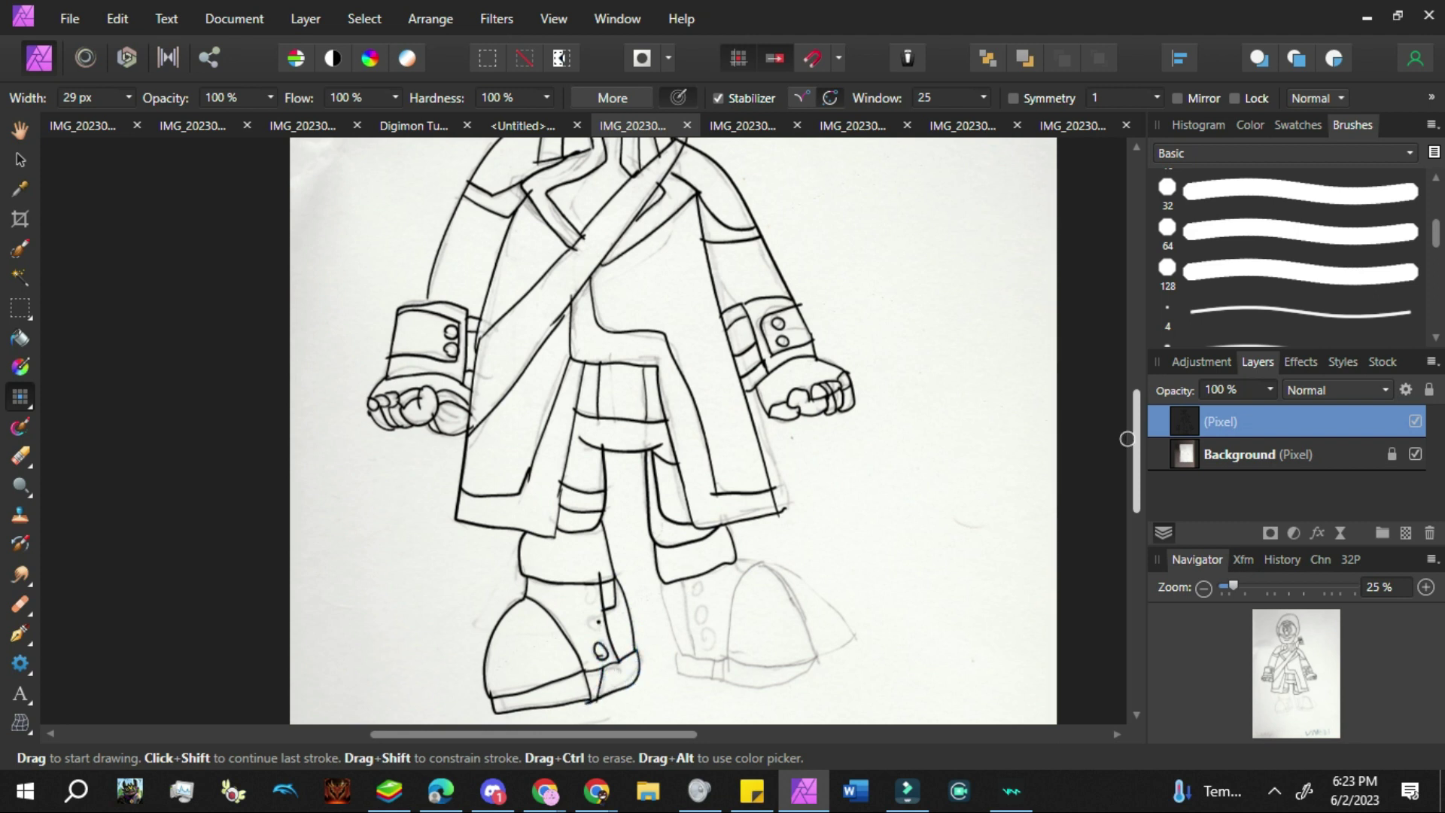
Ink the shaft and large rounded toe of the right boot
mouse_move(664, 580)
mouse_down()
mouse_move(682, 651)
mouse_move(717, 648)
mouse_move(687, 657)
mouse_move(661, 584)
mouse_up()
key(ctrl+z)
mouse_move(728, 657)
mouse_down()
mouse_move(764, 571)
mouse_move(723, 658)
mouse_up()
key(ctrl+z)
mouse_move(739, 563)
mouse_down()
mouse_move(766, 564)
mouse_move(814, 656)
mouse_move(740, 663)
mouse_move(819, 654)
mouse_move(724, 656)
mouse_move(828, 652)
mouse_move(726, 657)
mouse_move(766, 563)
mouse_move(822, 660)
mouse_move(750, 555)
mouse_move(813, 628)
mouse_move(822, 663)
mouse_up()
key(ctrl+z)
key(ctrl+z)
key(ctrl+z)
key(ctrl+z)
key(ctrl+z)
click(824, 656)
key(ctrl+z)
key(ctrl+z)
Ink the right boot's round buttons and its sole with the short dividing lines
mouse_move(681, 585)
mouse_down()
mouse_move(695, 662)
mouse_move(681, 581)
mouse_move(697, 582)
mouse_move(707, 634)
mouse_move(680, 661)
mouse_move(781, 691)
mouse_up()
key(ctrl+z)
key(ctrl+z)
key(ctrl+z)
drag(680, 654, 752, 687)
key(ctrl+z)
drag(682, 654, 825, 651)
drag(714, 659, 715, 680)
drag(725, 660, 724, 685)
drag(1136, 477, 1137, 399)
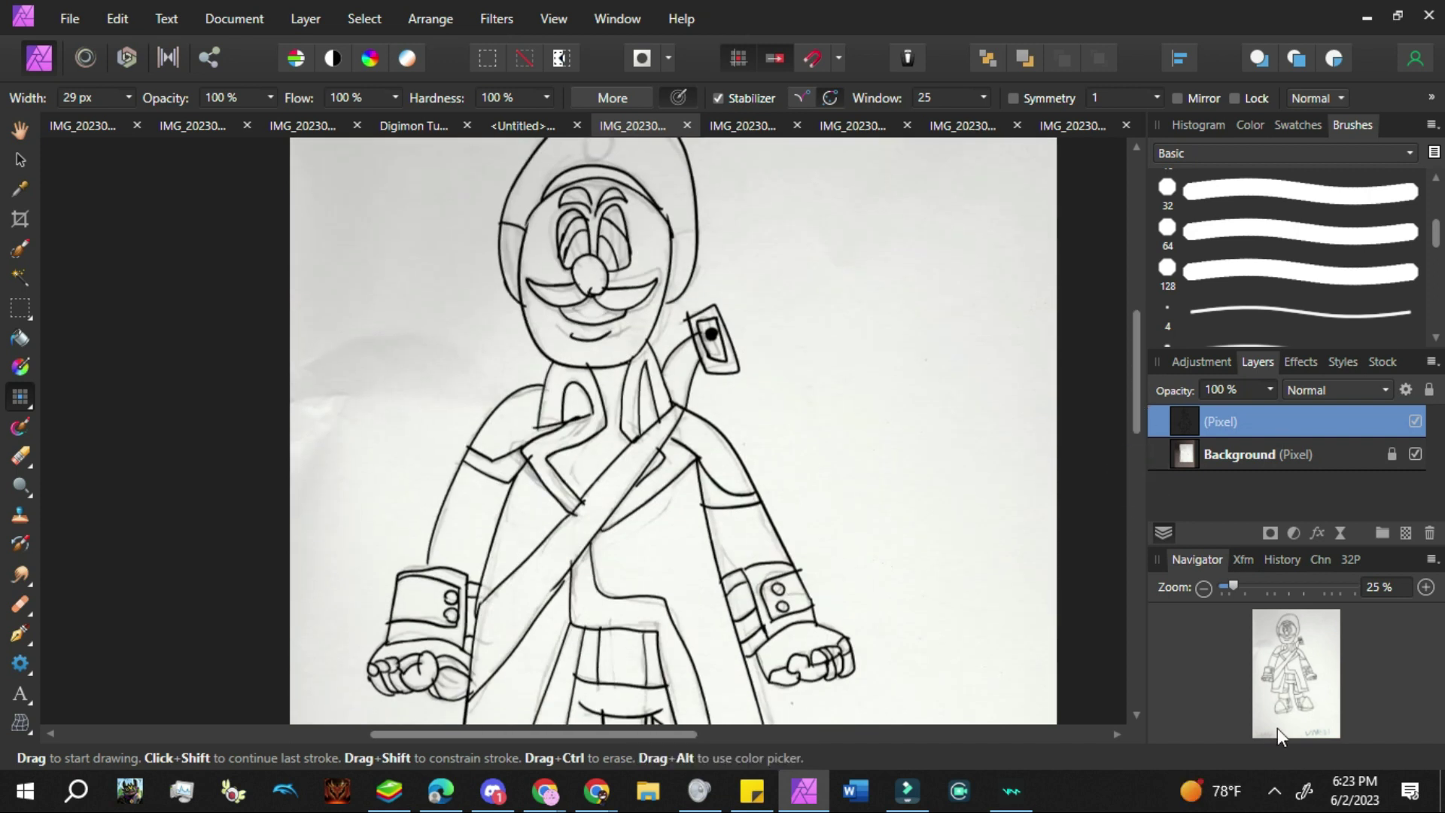
click(1275, 790)
right_click(1281, 747)
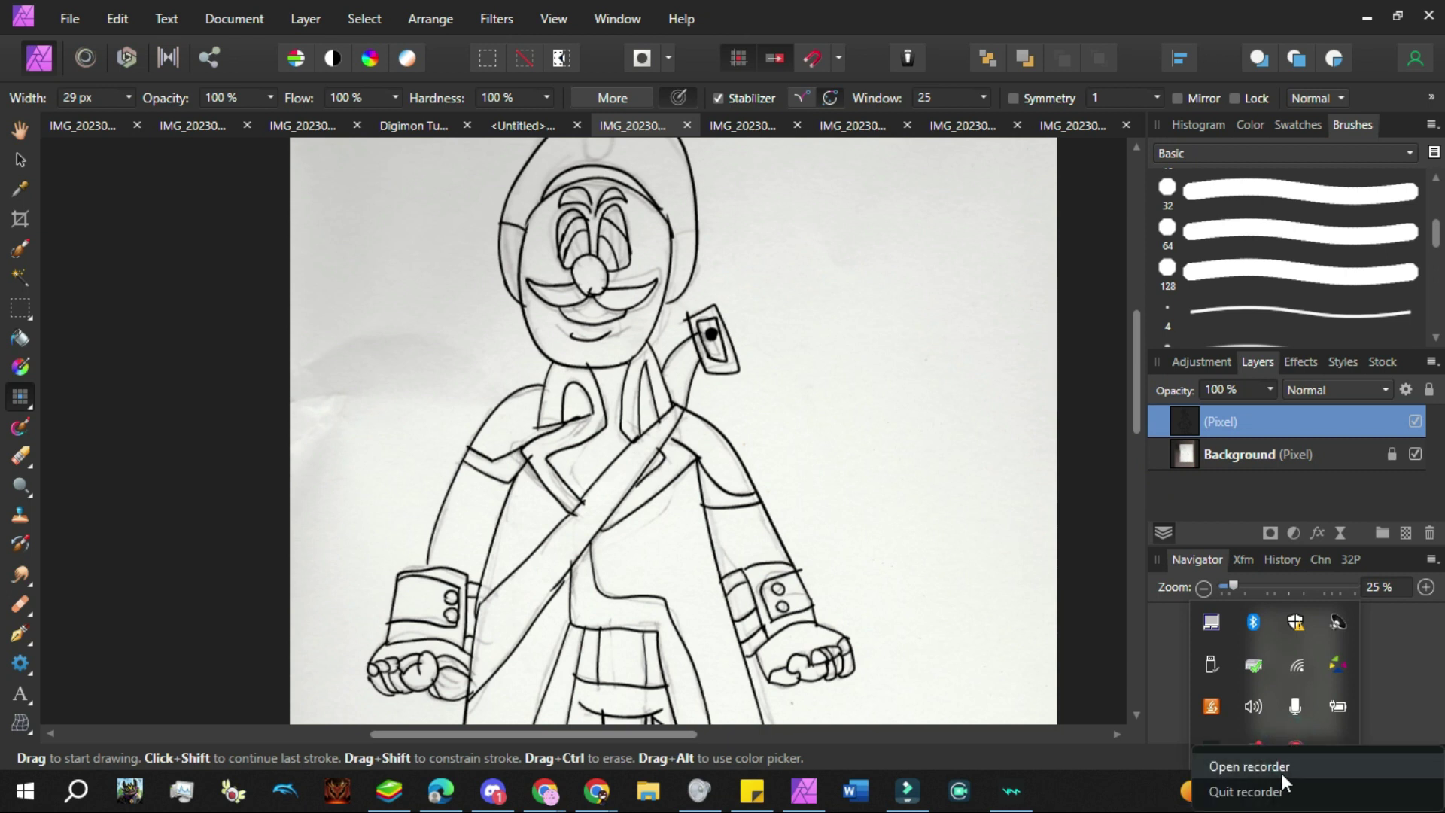
click(1251, 762)
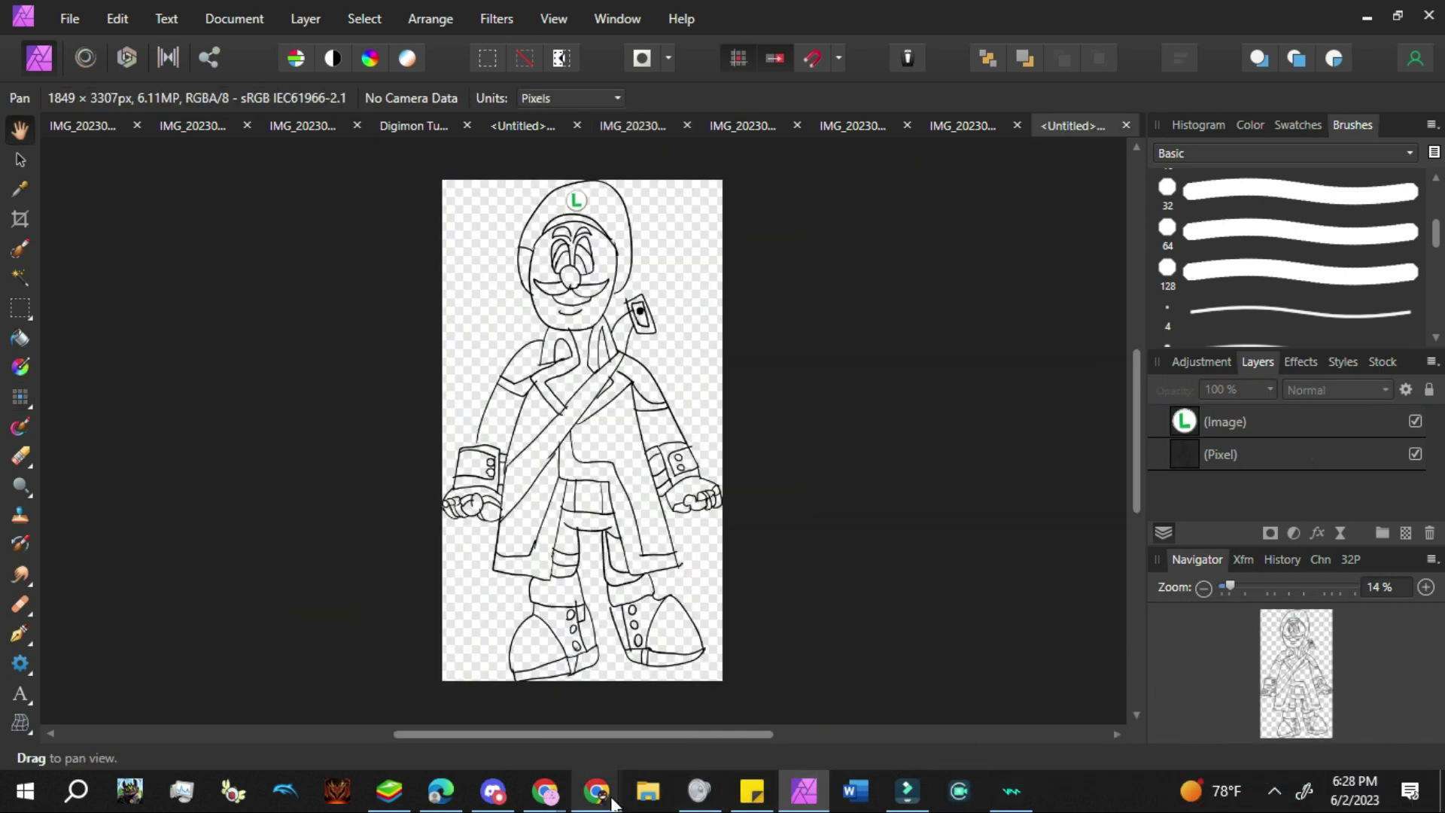
Copy the Mario and Luigi artwork from the browser and paste it into the drawing as a reference at the canvas's upper-left corner
click(599, 790)
click(558, 727)
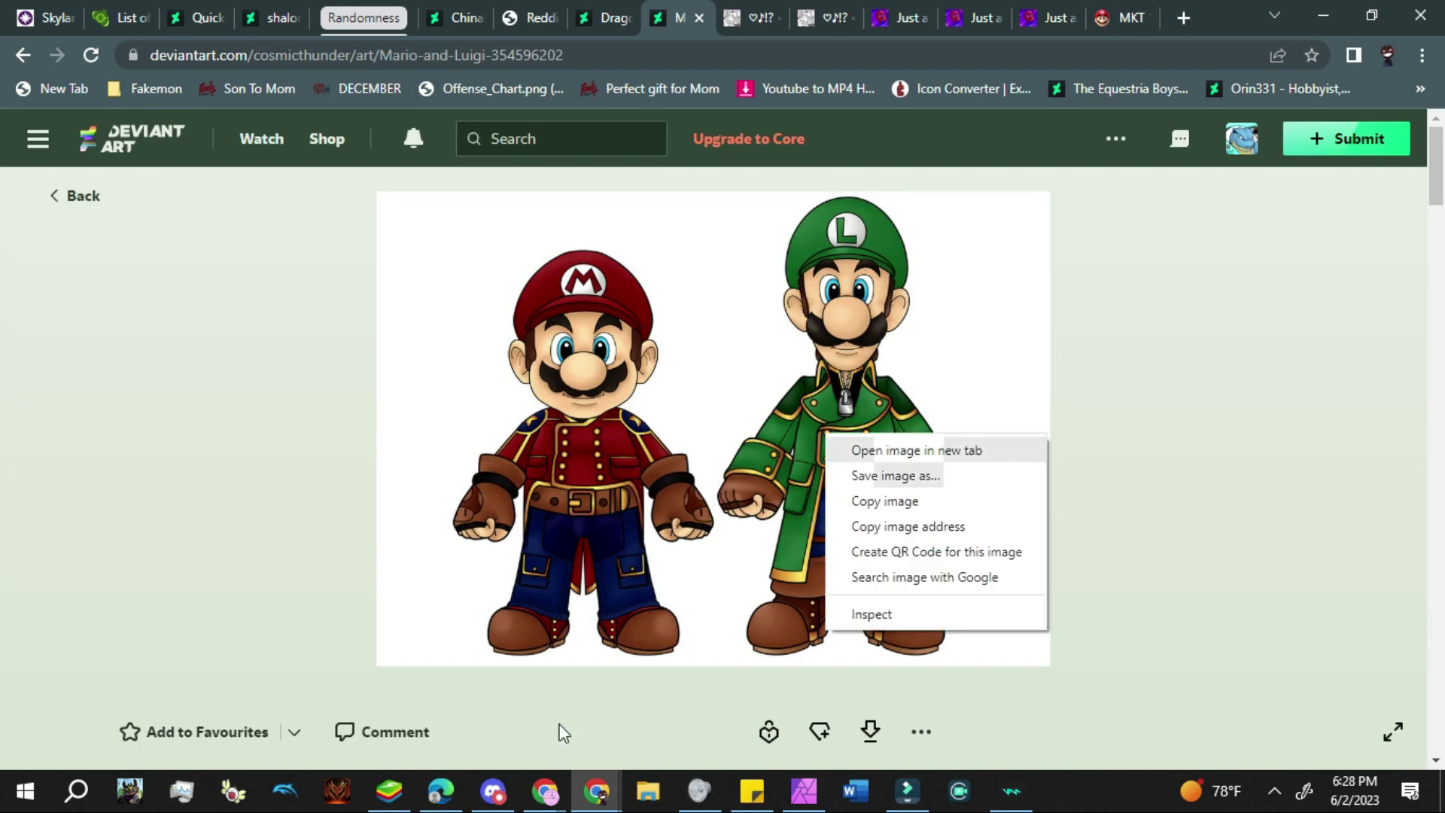
click(804, 792)
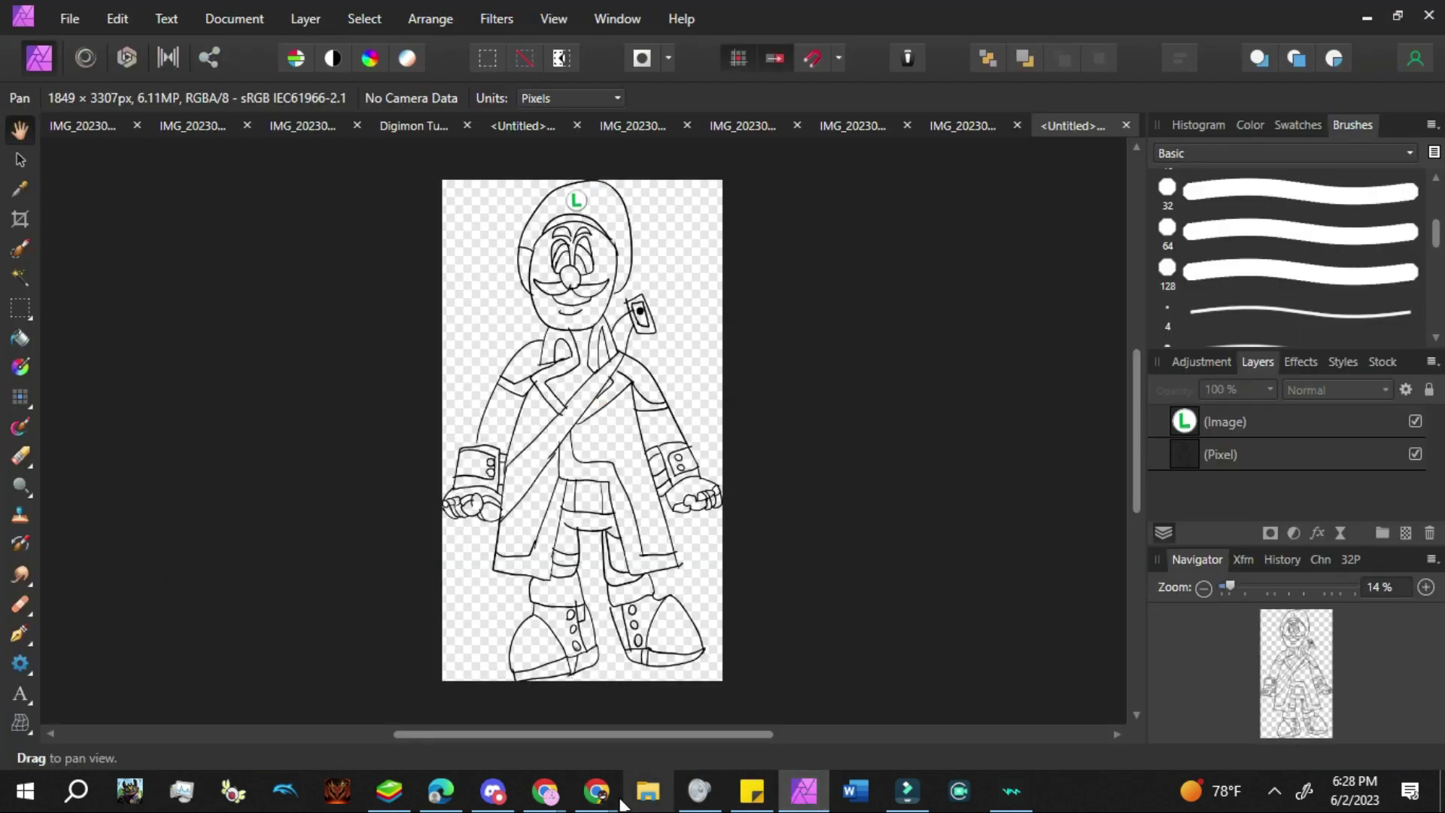
key(ctrl+v)
key(v)
drag(591, 448, 455, 263)
scroll(474, 294, up, 5)
scroll(474, 294, up, 1)
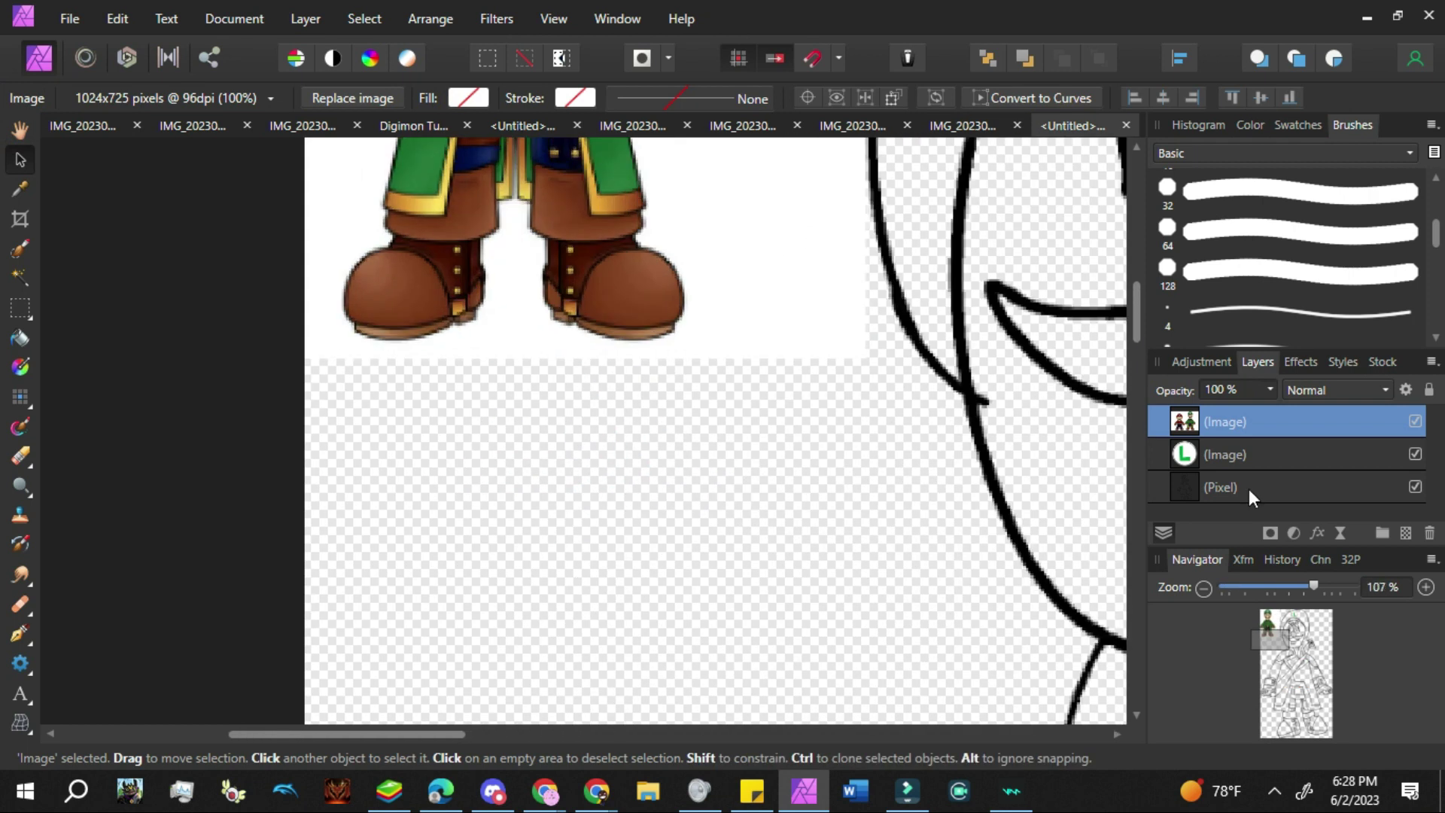
Check the reference image, select the line-art pixel layer and set the flood fill colour to green RGB 0, 180, 0
click(1249, 489)
key(ctrl+minus)
scroll(580, 426, up, 5)
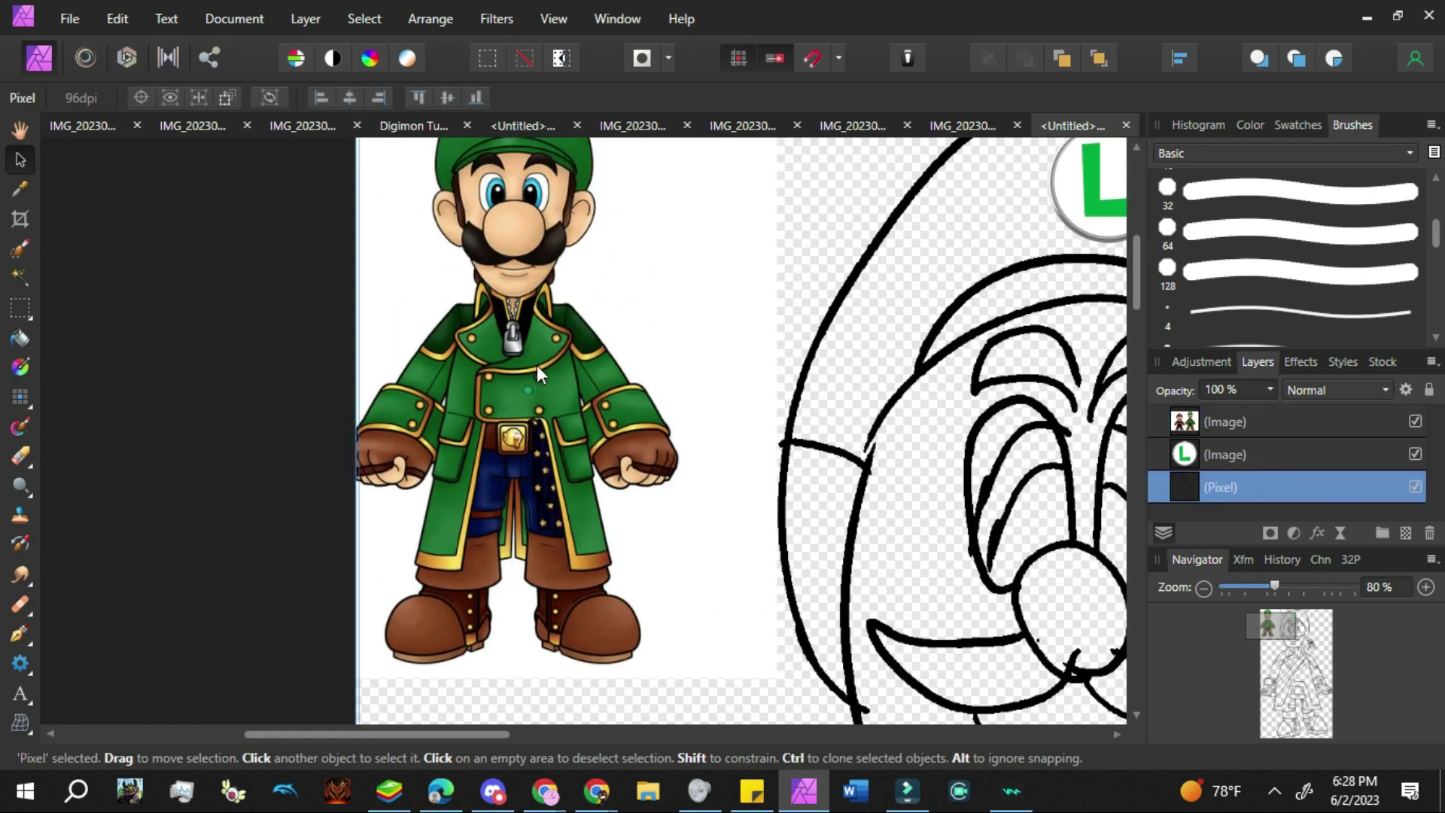
click(1258, 422)
scroll(417, 373, up, 2)
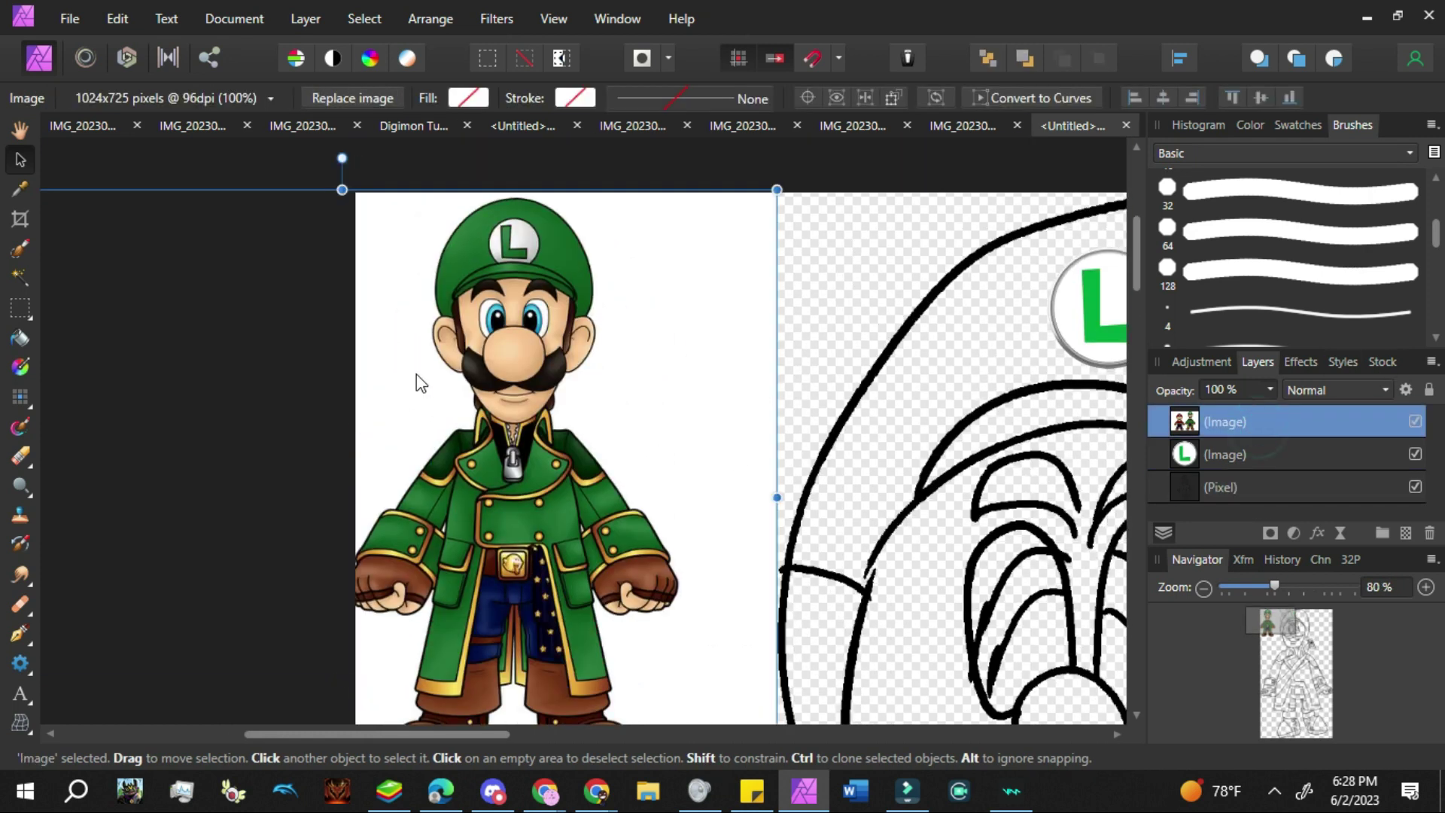
scroll(427, 367, down, 4)
click(1235, 482)
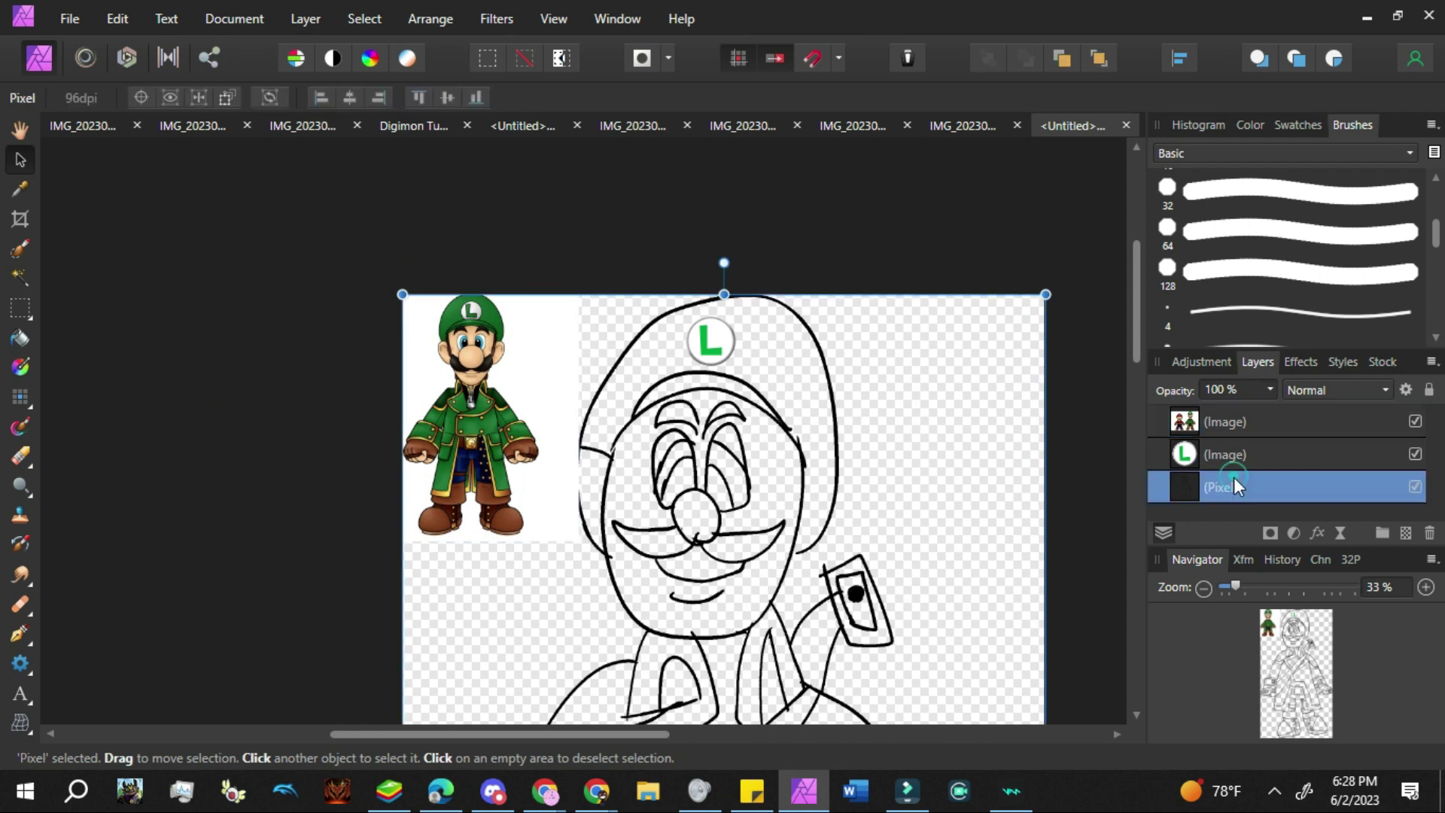
click(1251, 125)
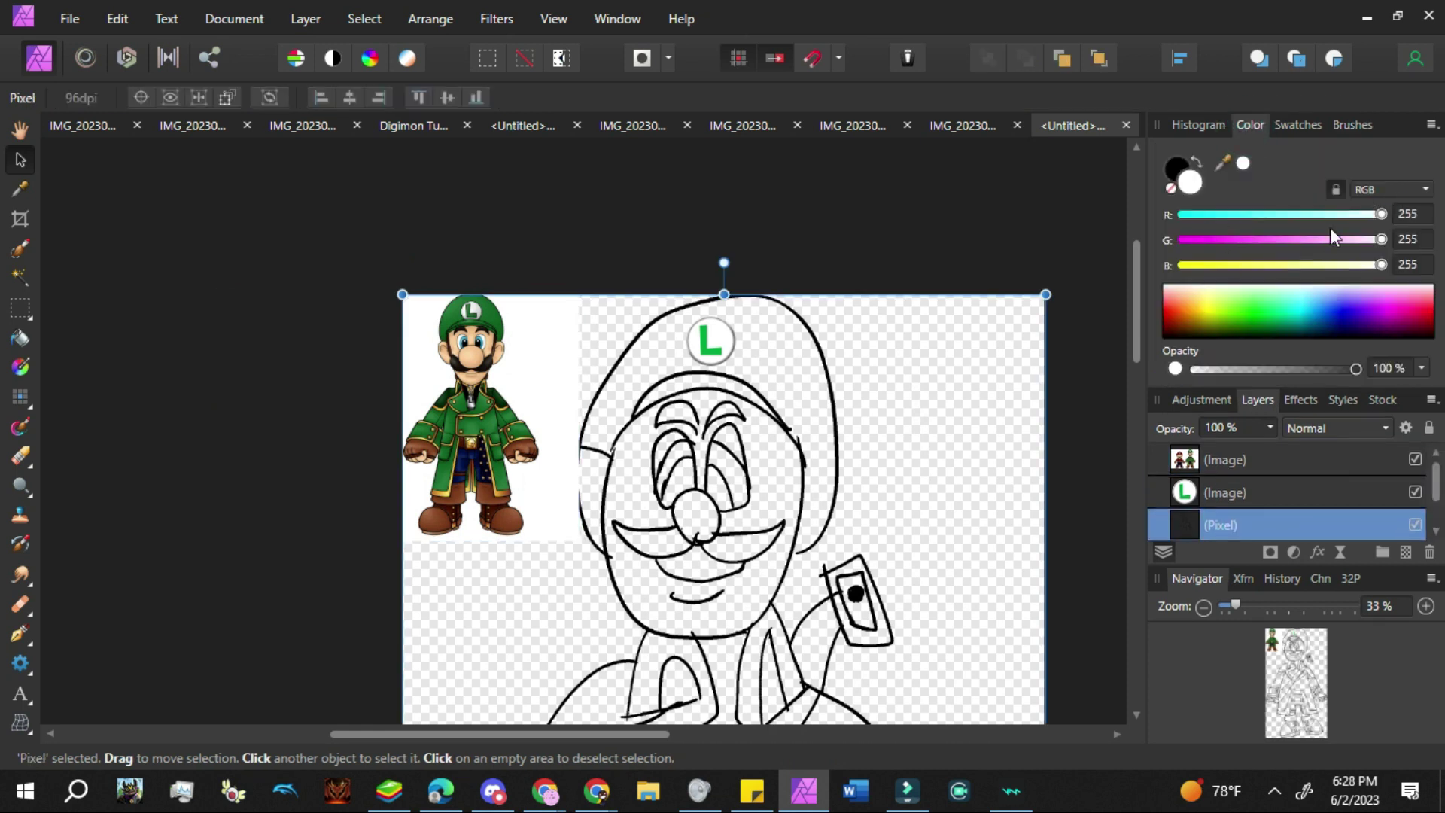
key(g)
click(1259, 305)
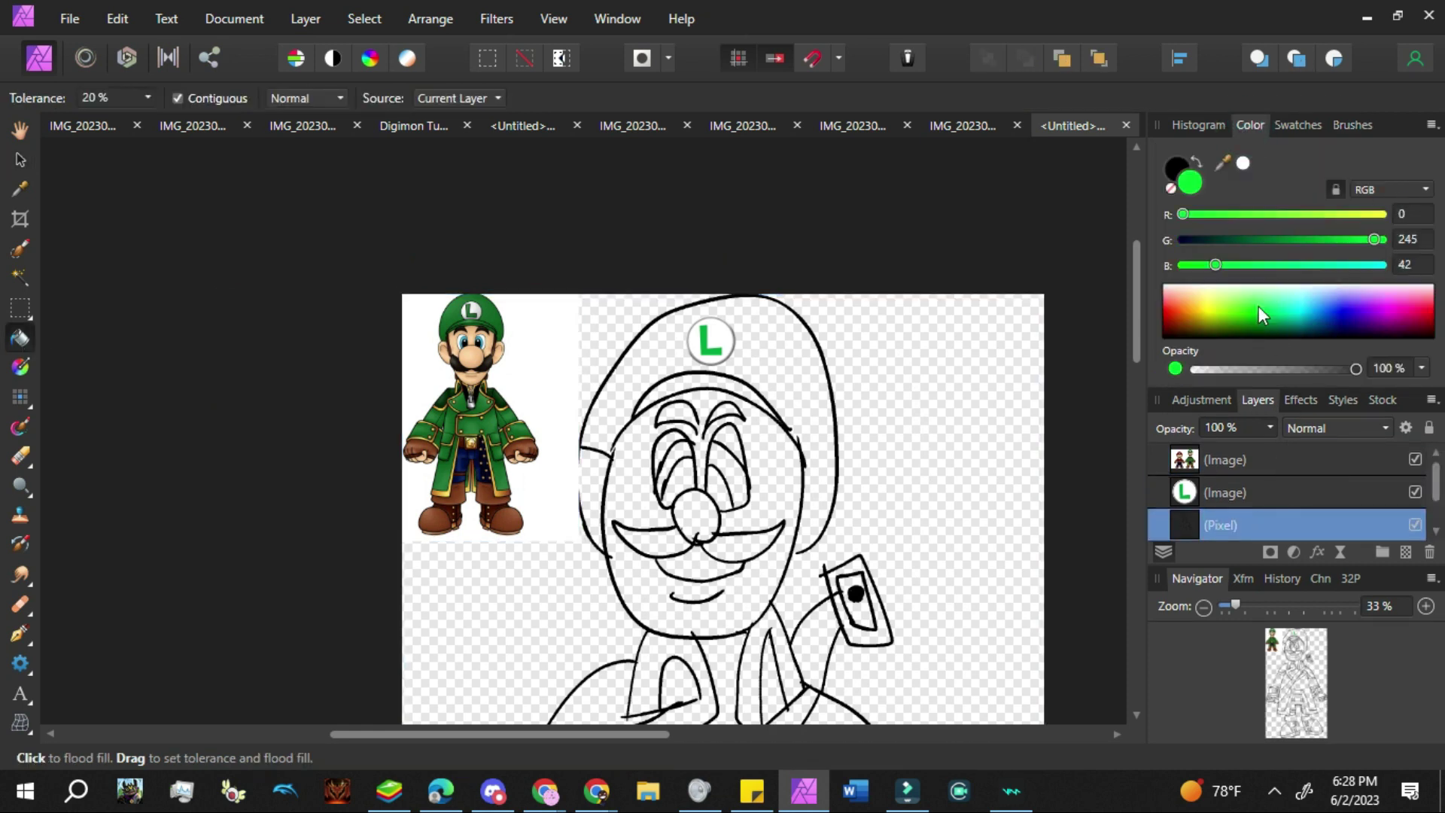
click(1326, 240)
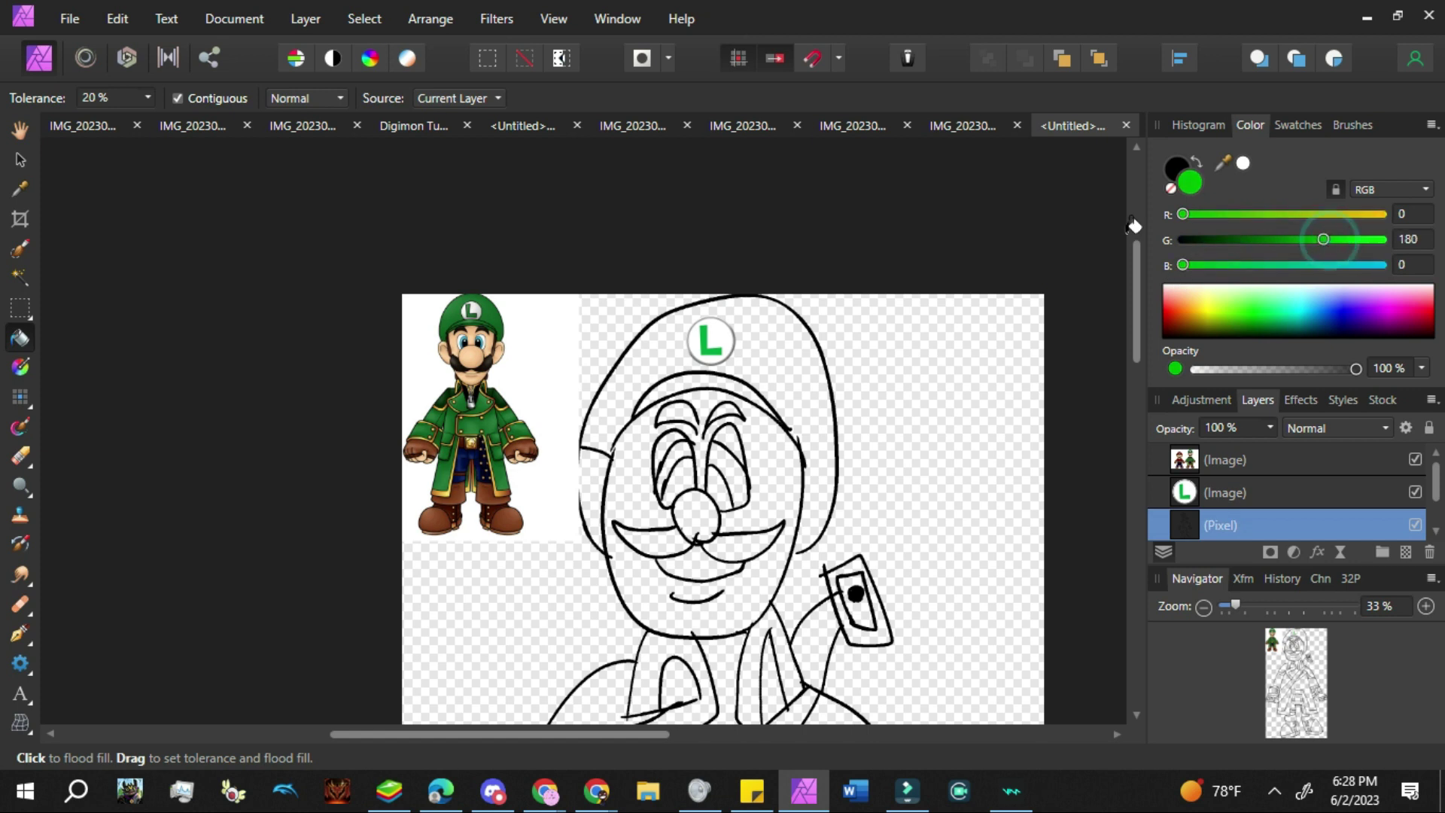
Try to flood-fill the cap with the green, undo it and return to the brush with black
click(1132, 224)
key(ctrl+z)
key(b)
key(x)
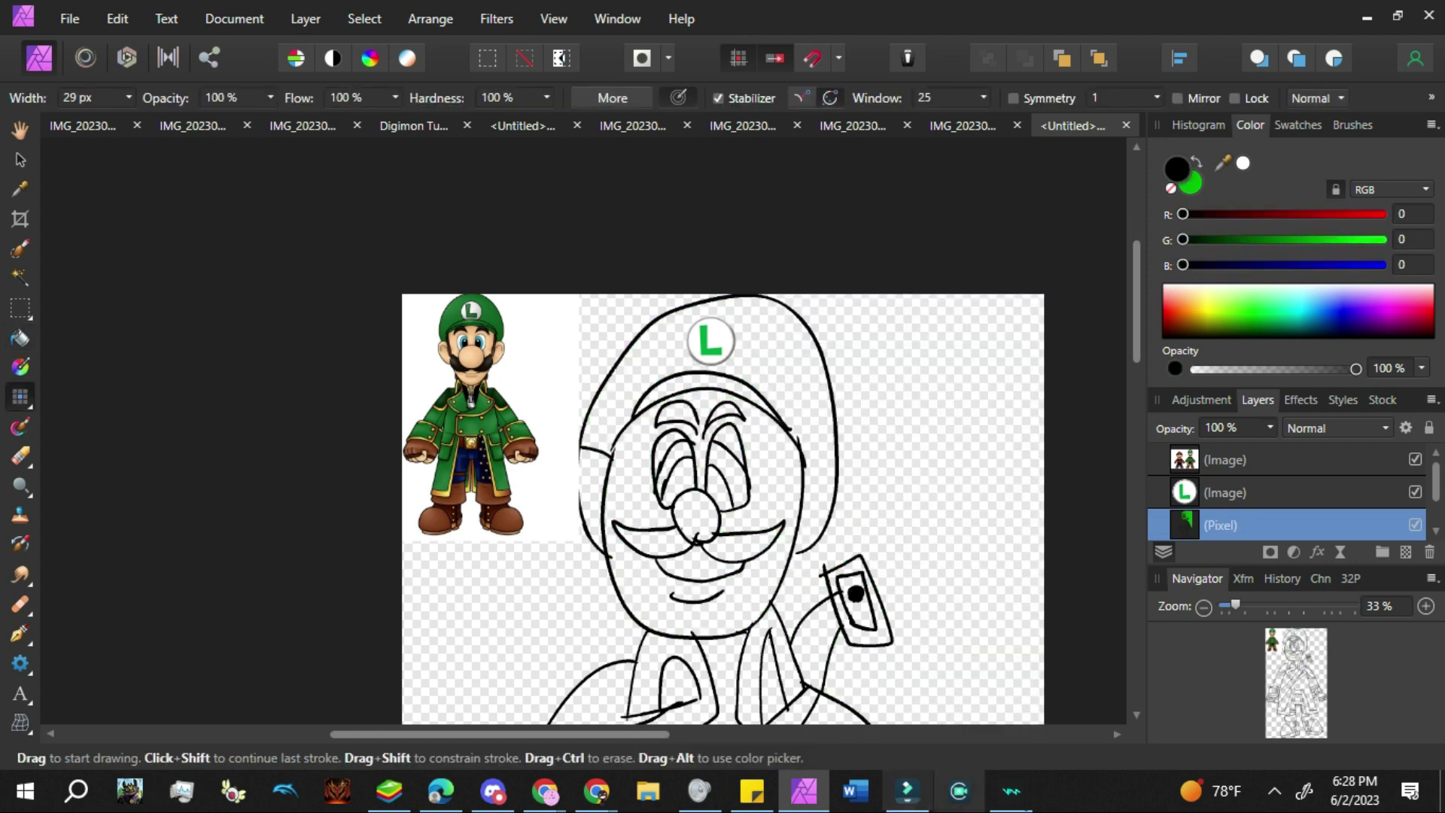
click(1275, 791)
right_click(1294, 752)
click(1296, 762)
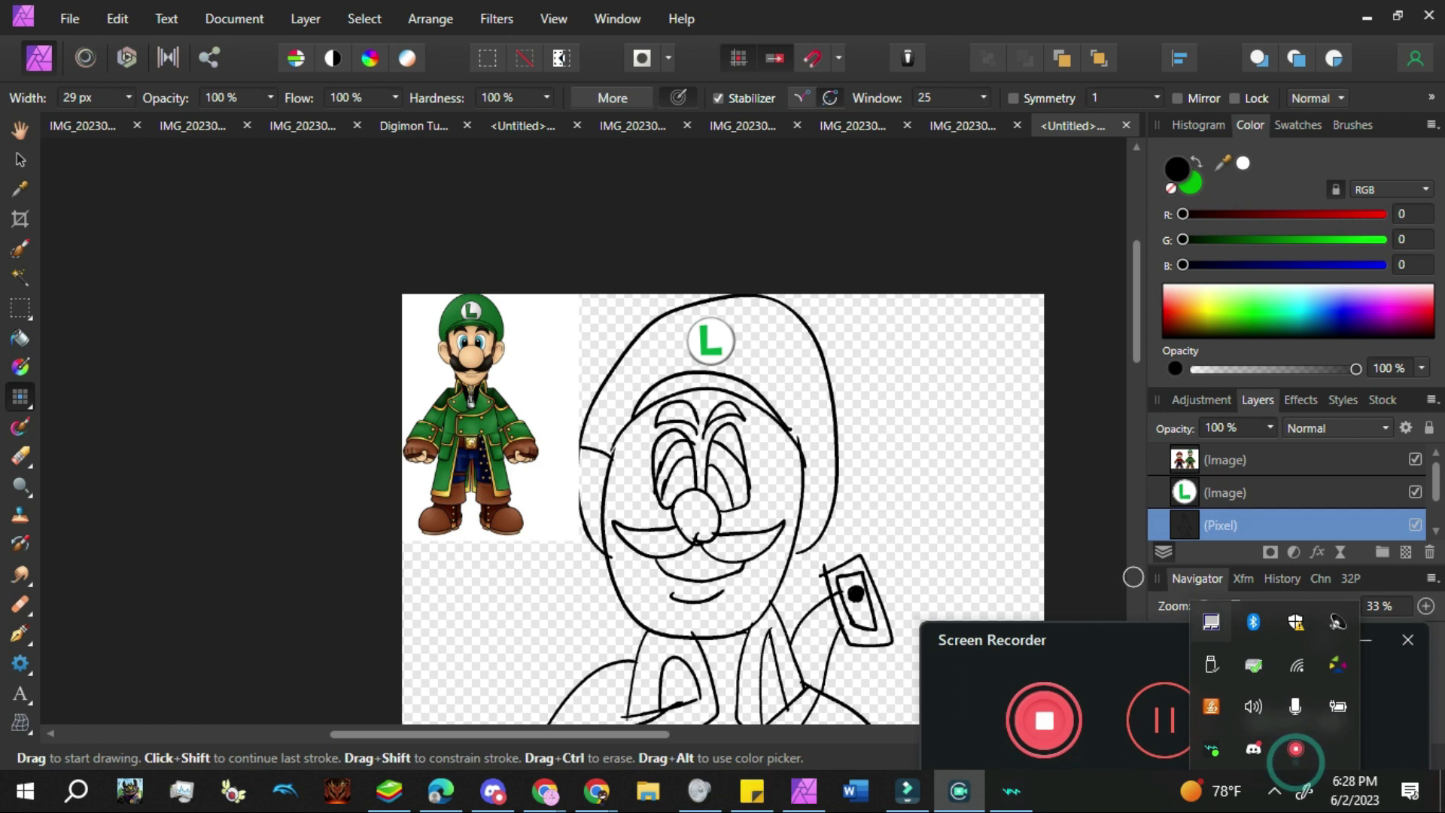
Ink a short black line across the right side of the cap to close its outline
click(877, 377)
key(ctrl+z)
key(ctrl+z)
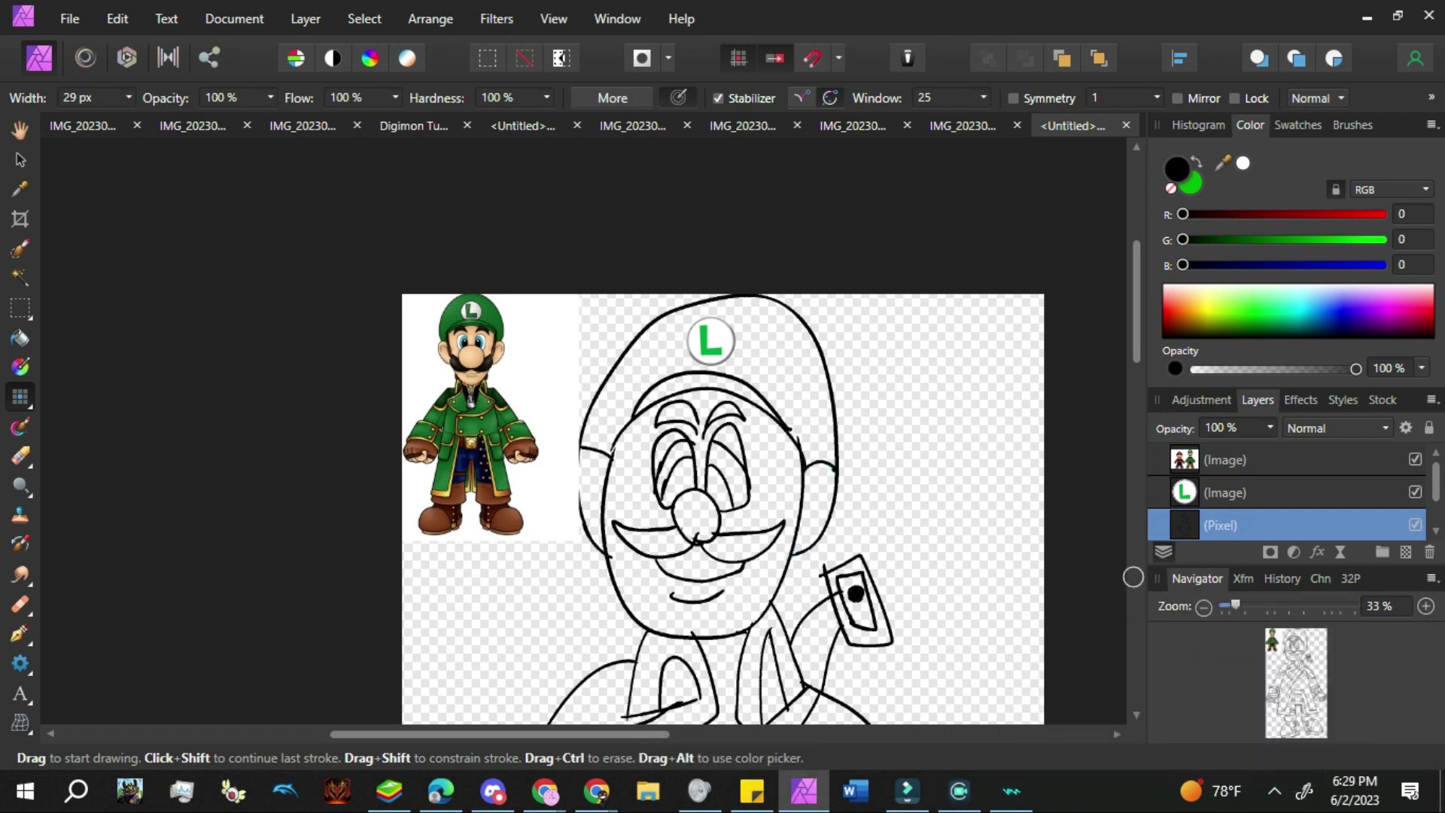
Touch up the cap's outline and flood-fill the cap with the green
click(23, 338)
key(x)
key(ctrl+z)
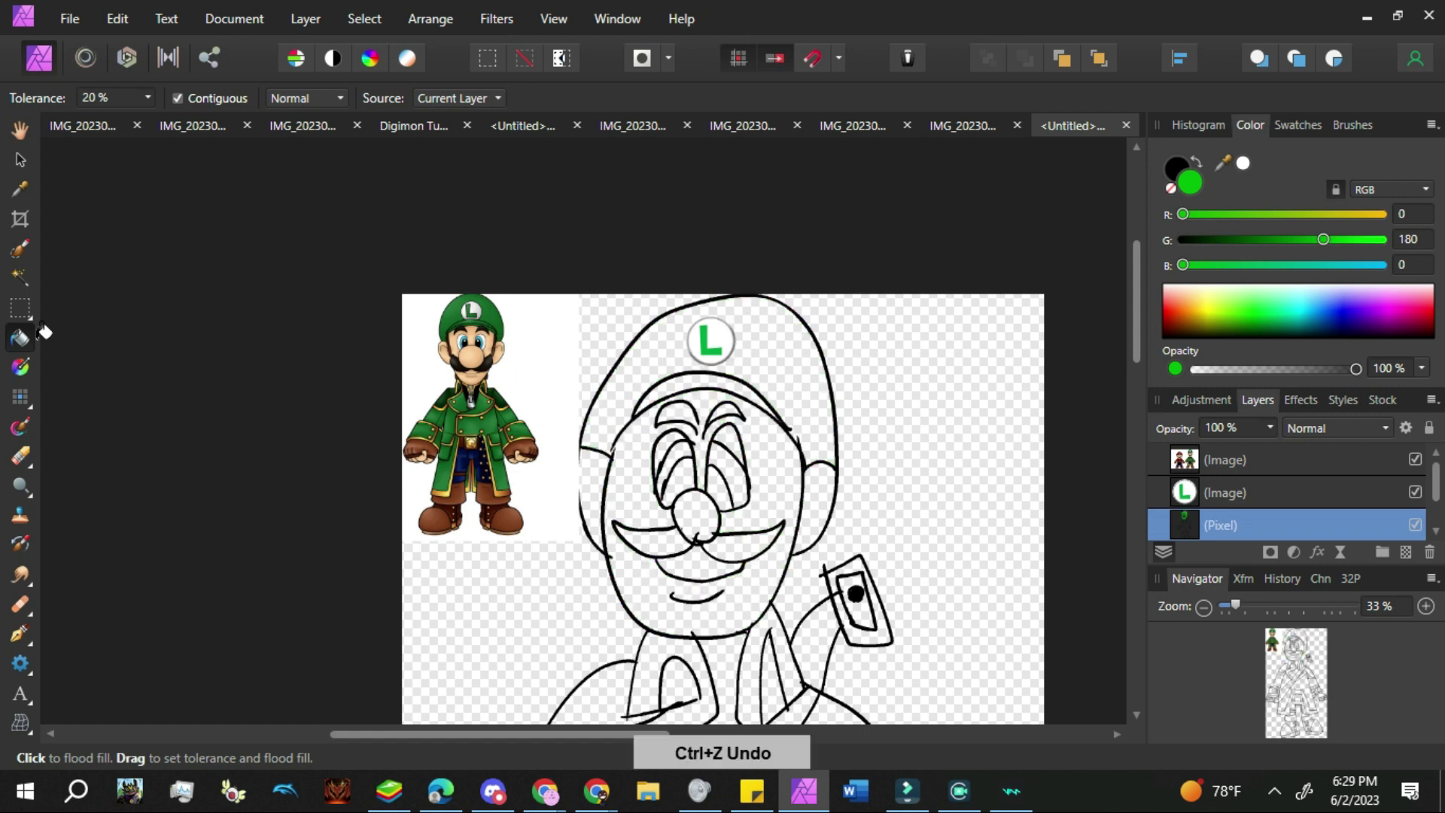
click(22, 398)
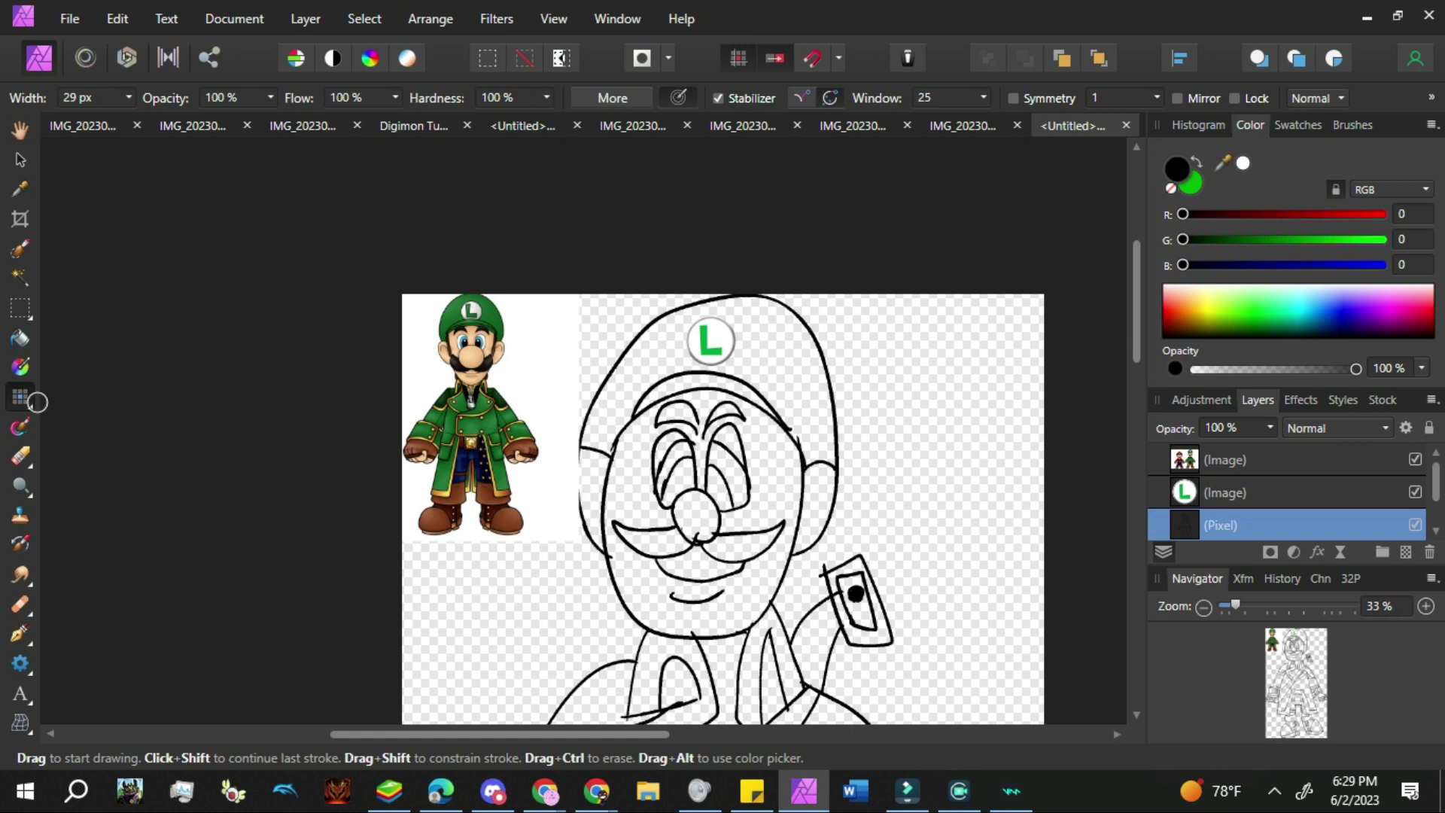
click(21, 338)
key(ctrl+shift+z)
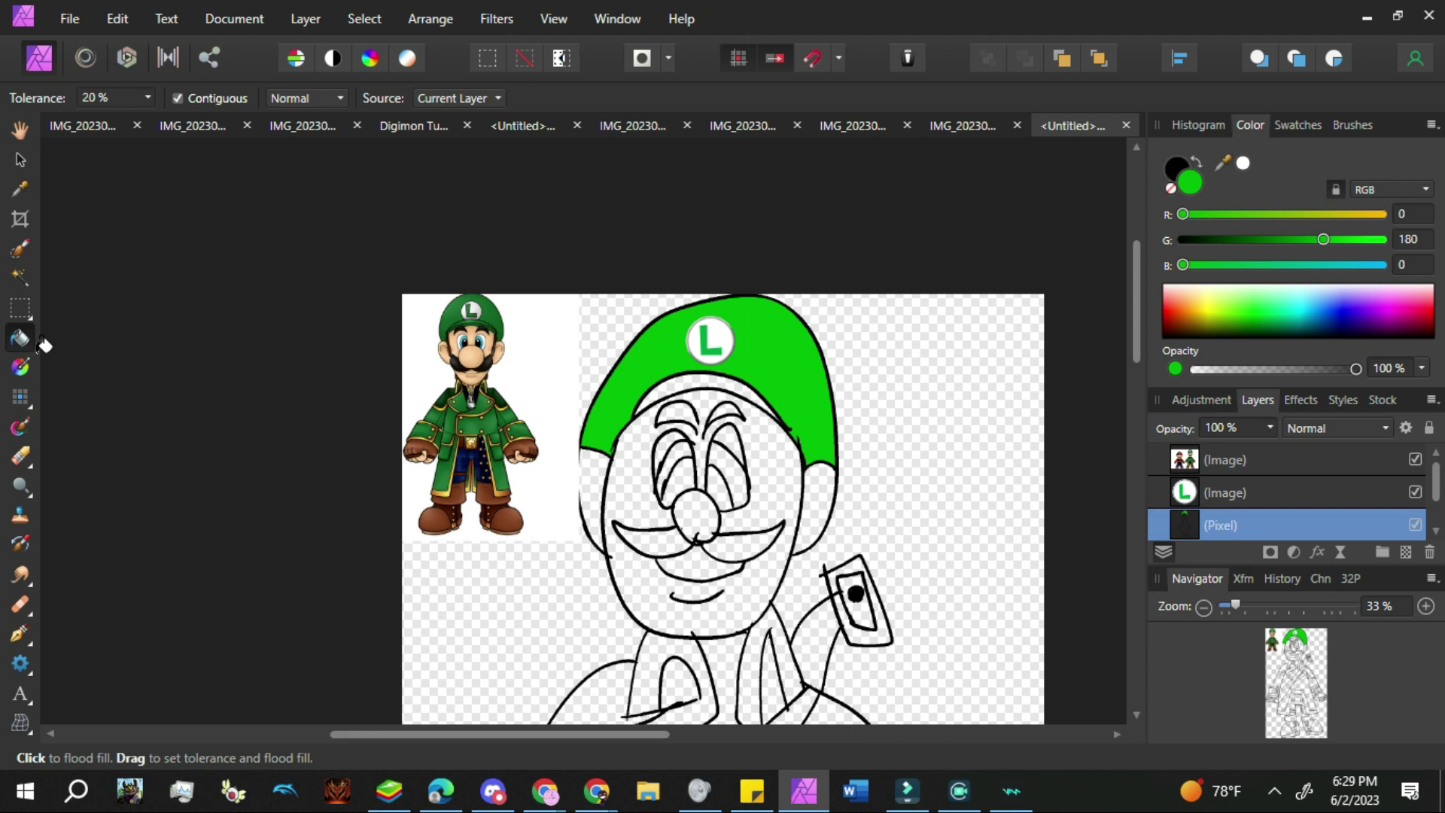
Undo a green test fill of the neck and shirt area and ink a short black neckline between the collar flaps
drag(1142, 319, 1134, 365)
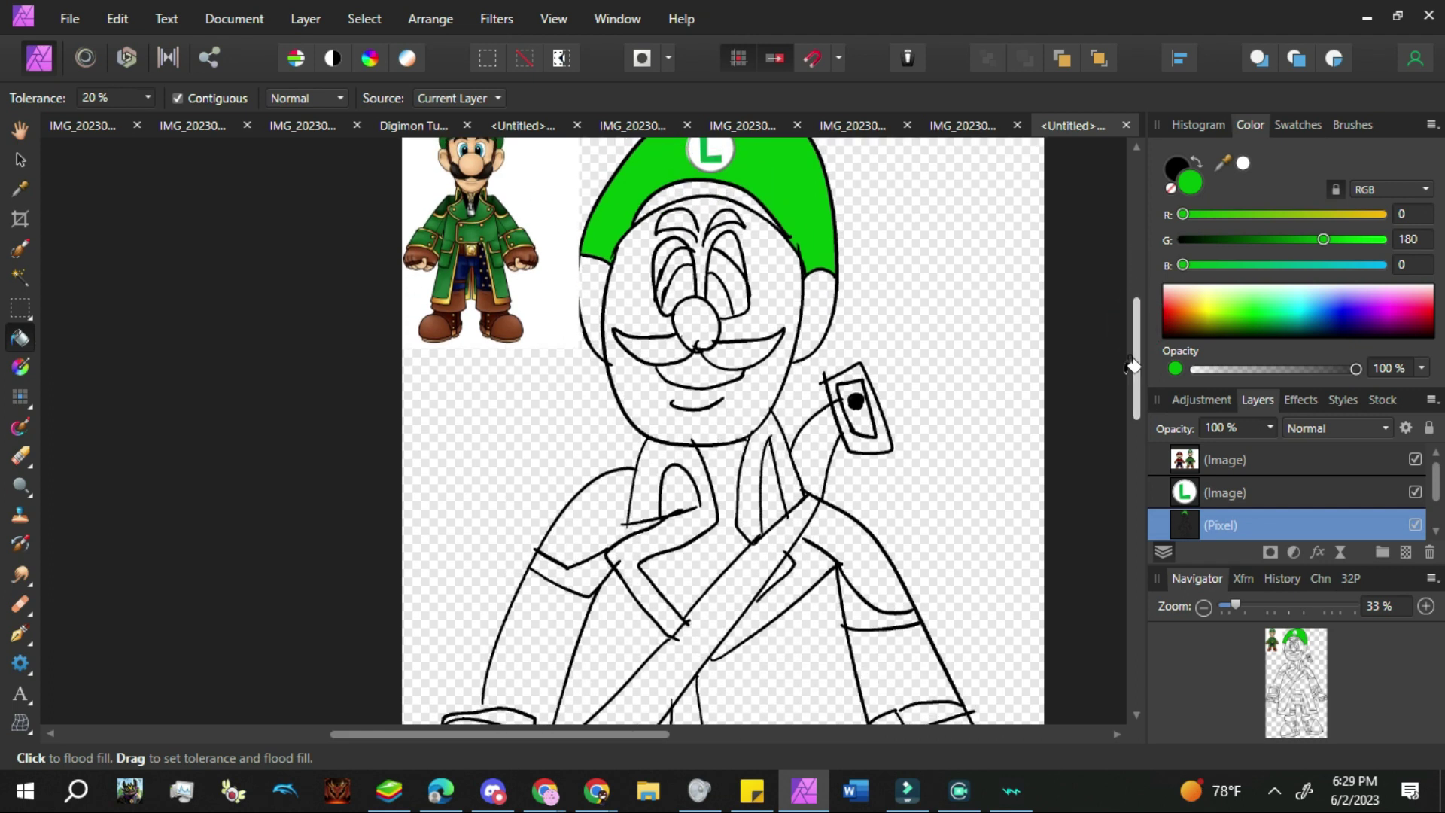
click(692, 560)
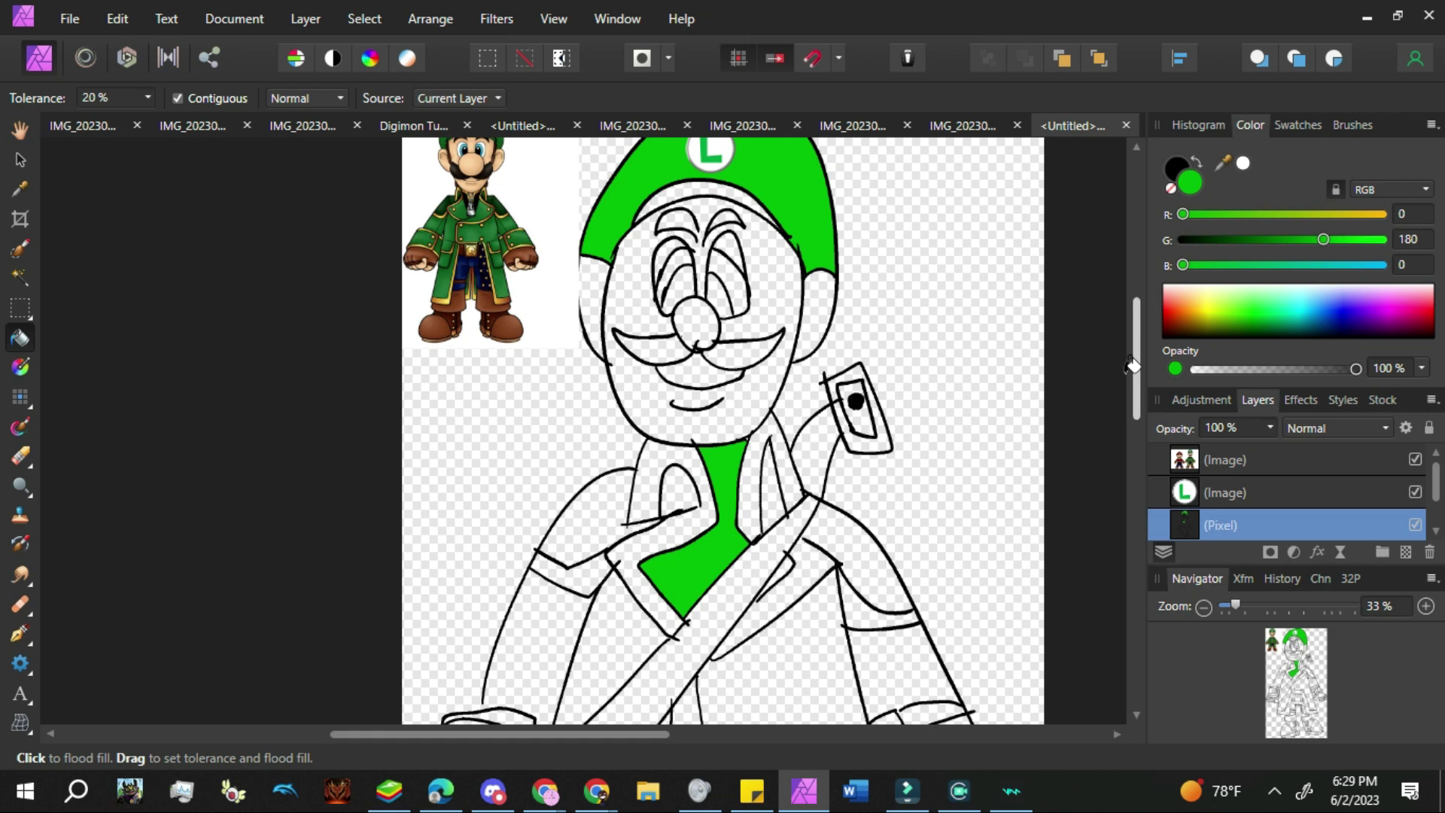
key(ctrl+z)
click(20, 397)
key(x)
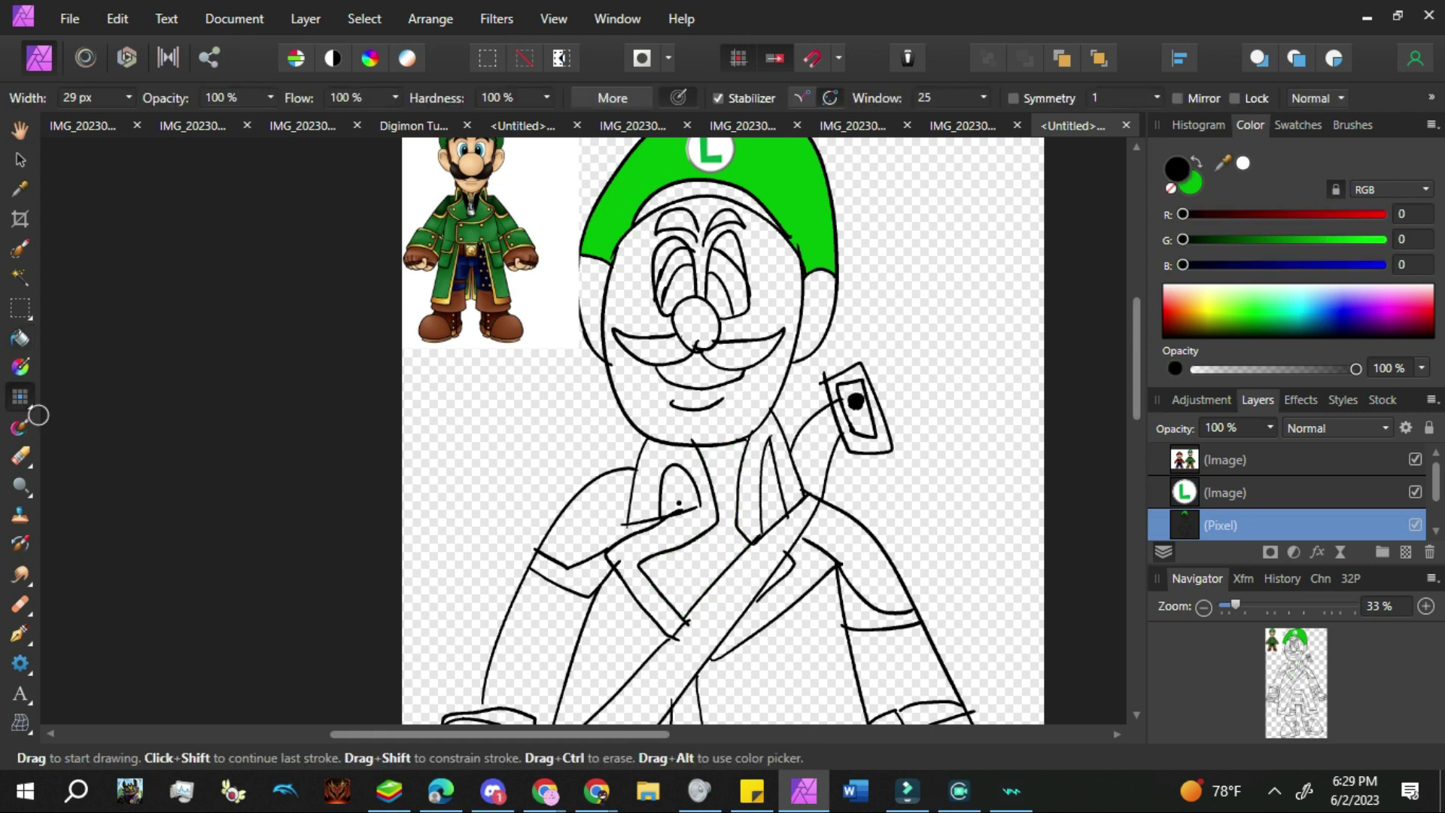
Undo the misplaced green fill and flood-fill the small shirt area on the right of the diagonal strap with the green
click(20, 339)
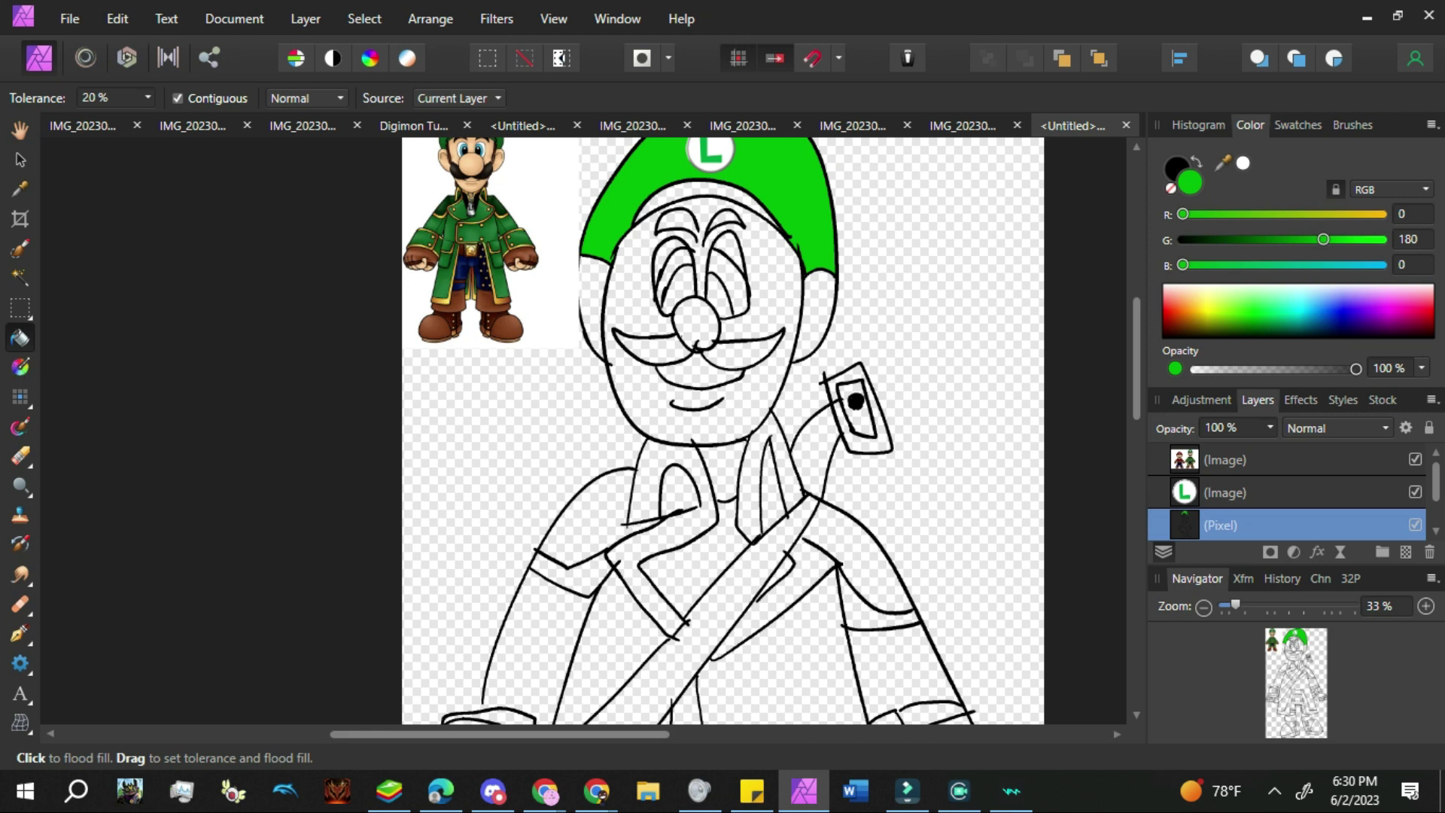
click(849, 543)
key(ctrl+z)
click(21, 399)
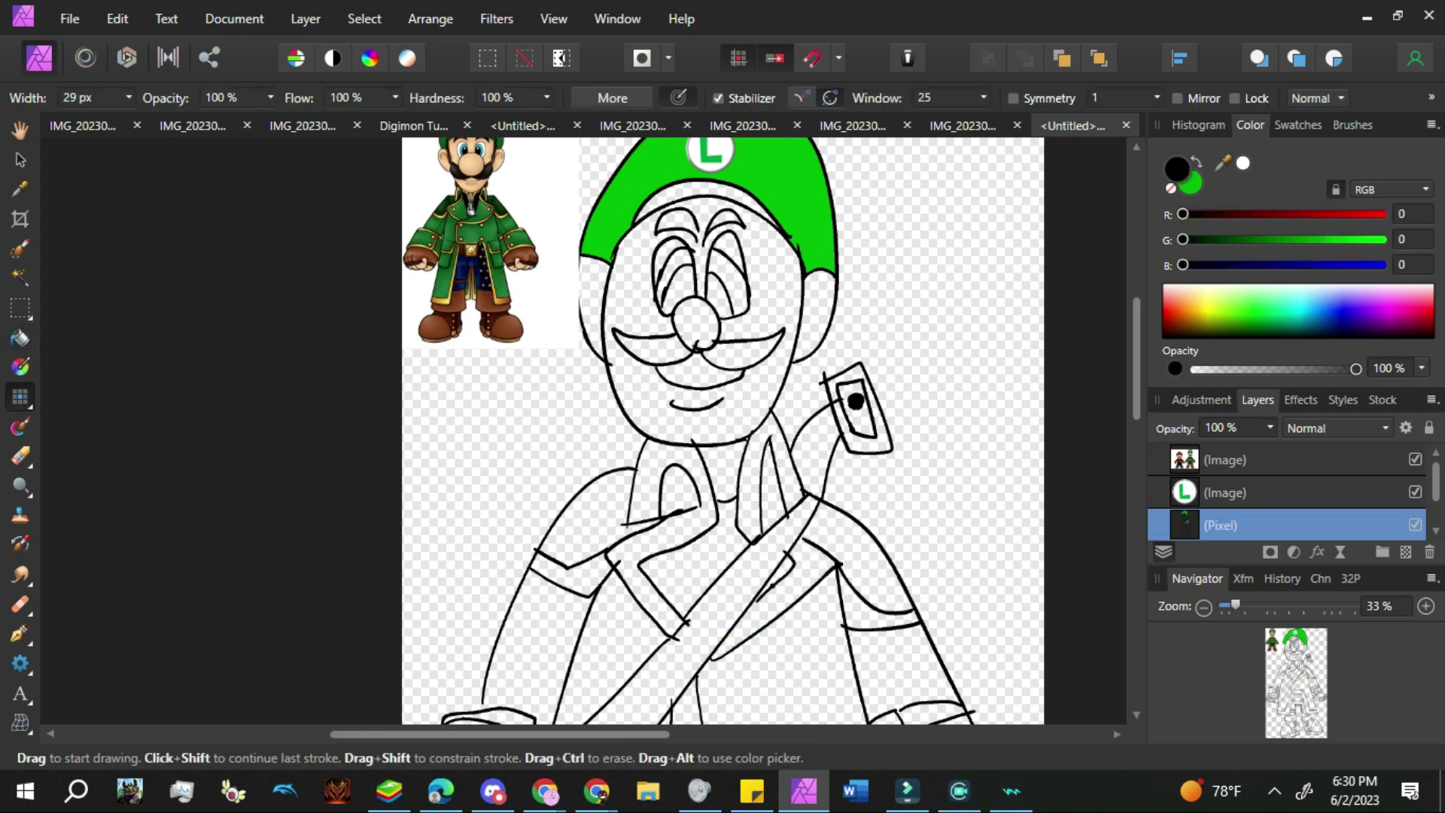
key(ctrl+z)
click(22, 338)
click(782, 570)
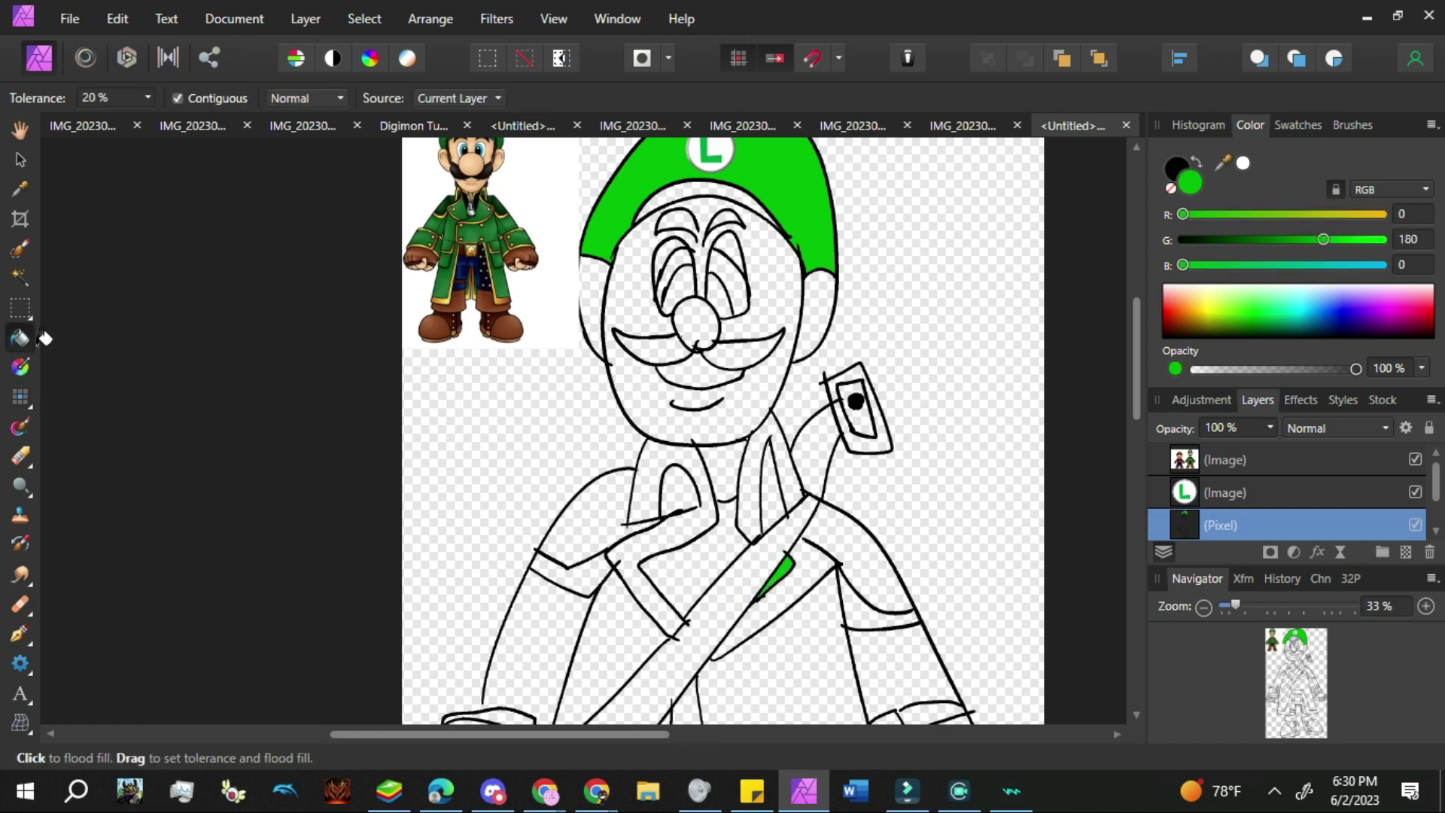
Ink the missing closing line of the shirt and flood-fill the shirt area on the left of the strap with the green
key(ctrl+z)
click(35, 392)
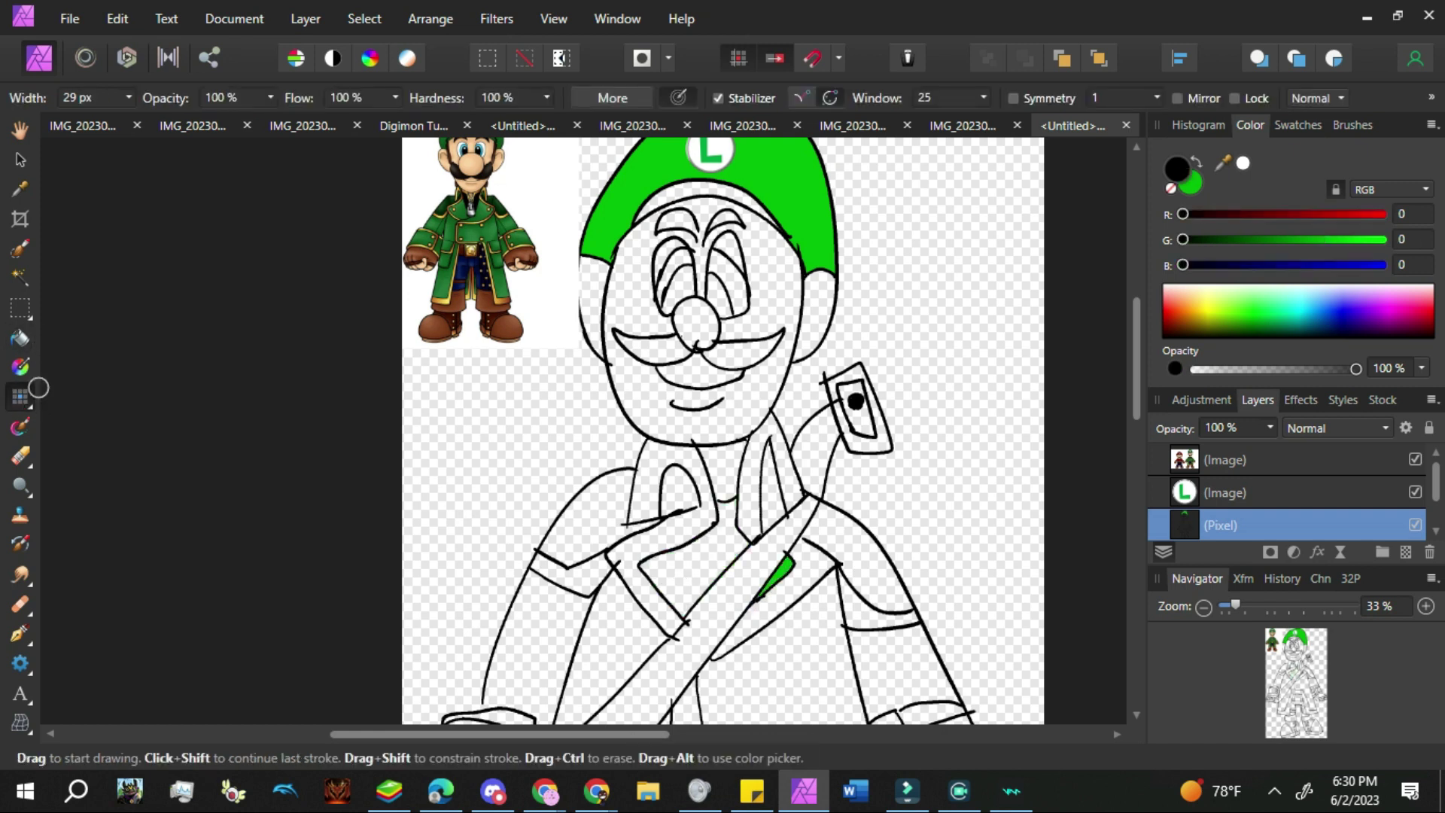
click(21, 338)
click(681, 565)
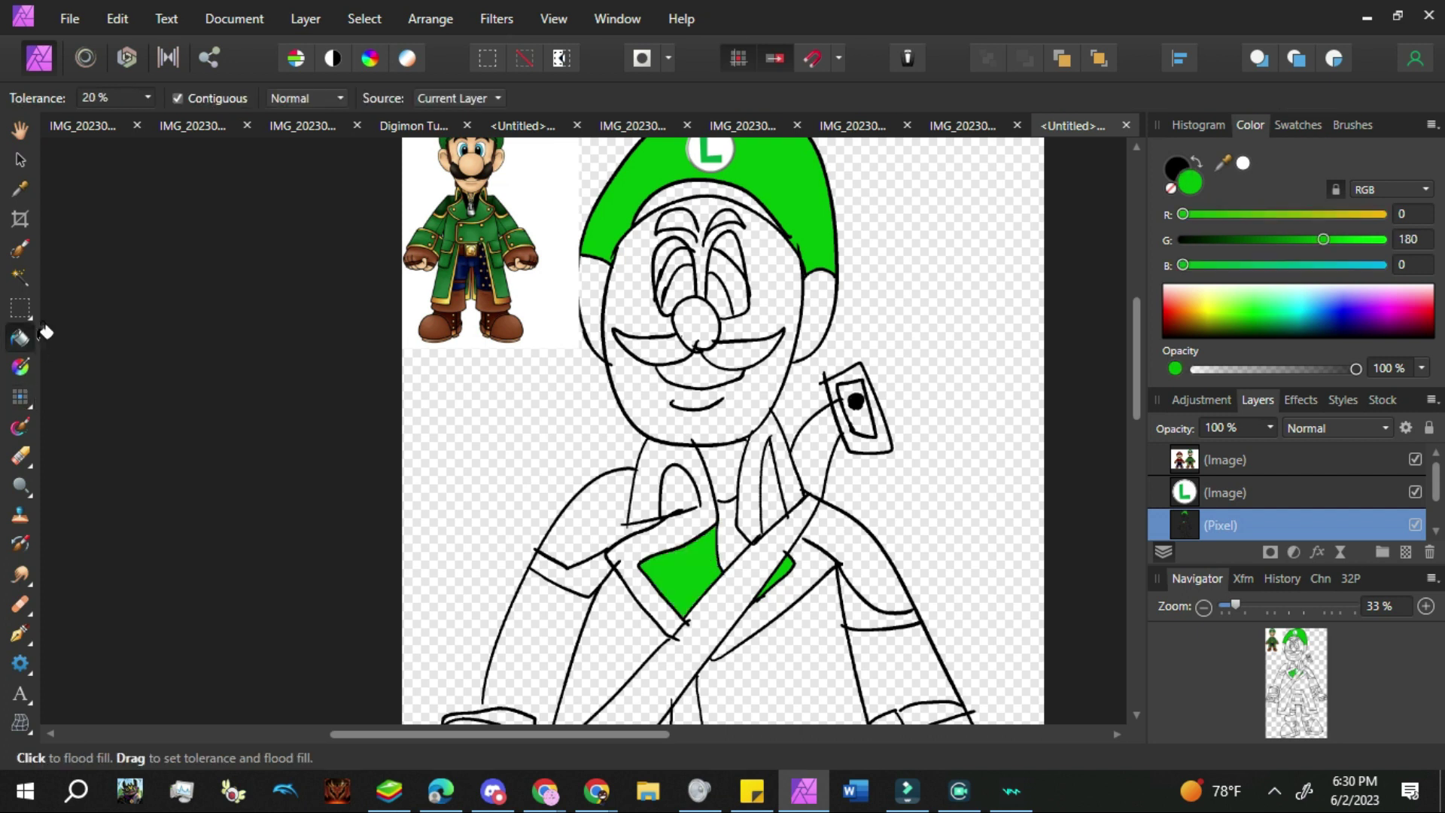
Close the gap in the left sleeve's outline with black ink and flood-fill the sleeve with the green
click(502, 678)
key(ctrl+z)
click(20, 397)
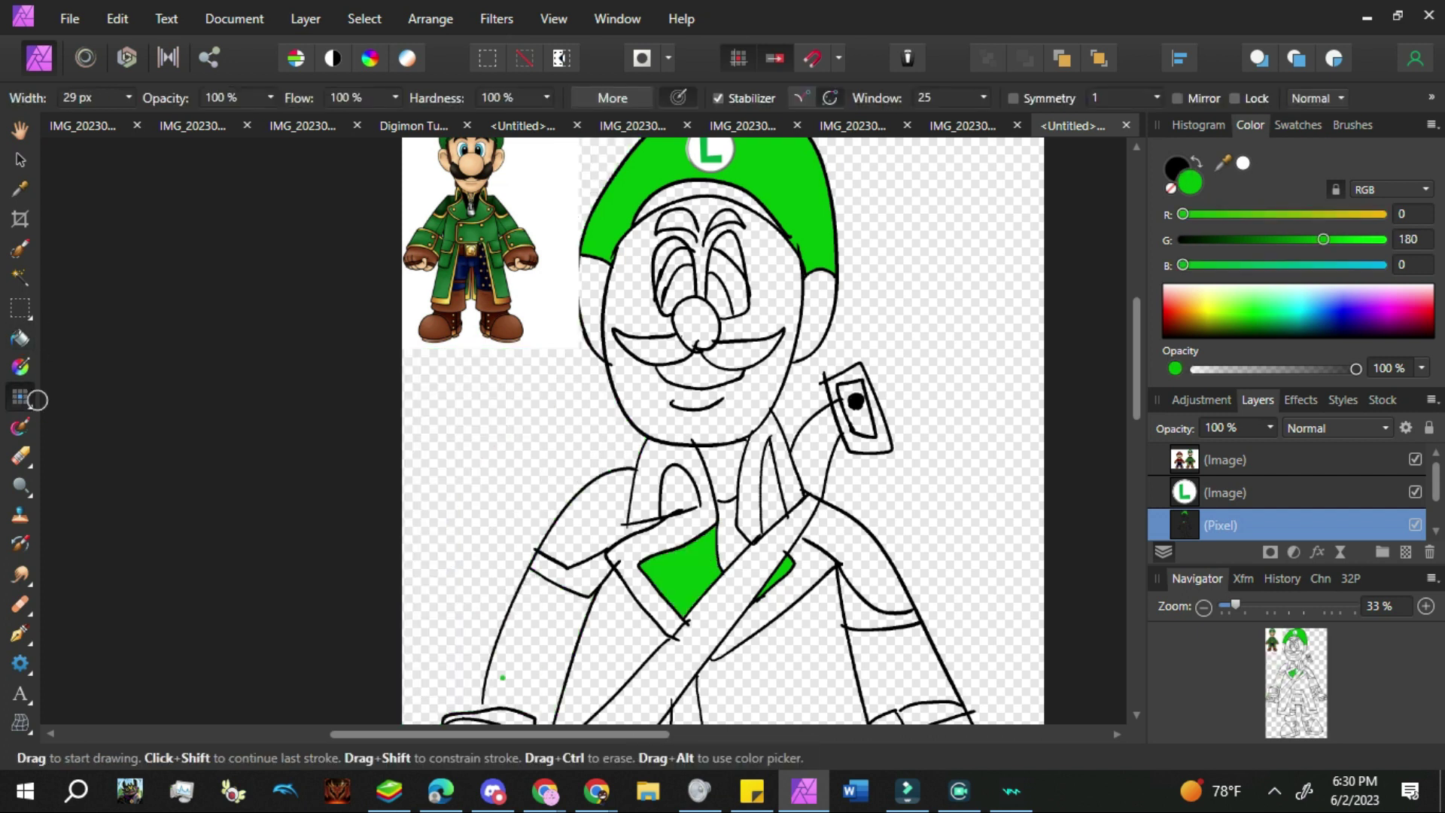
click(1176, 166)
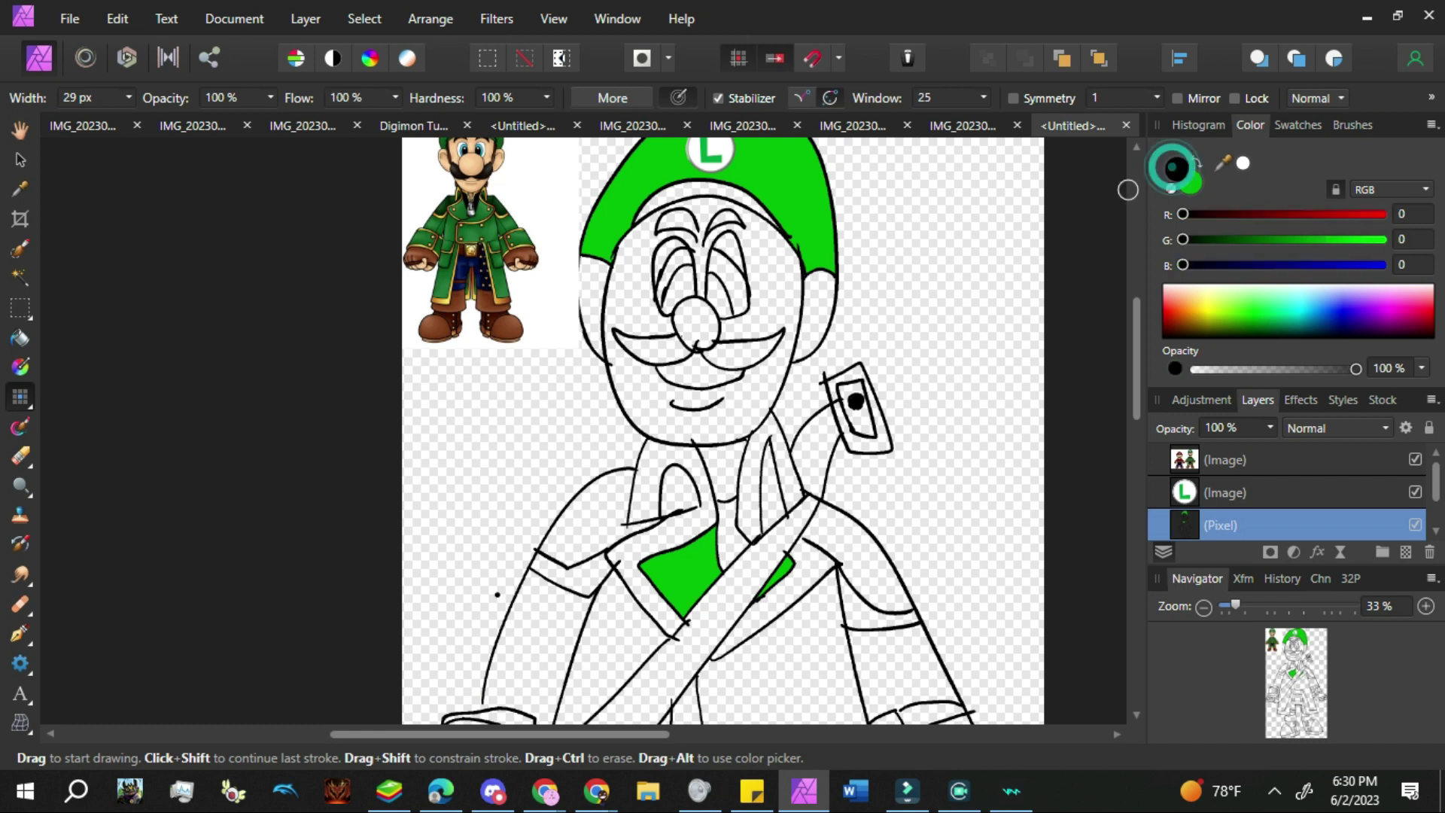
click(22, 338)
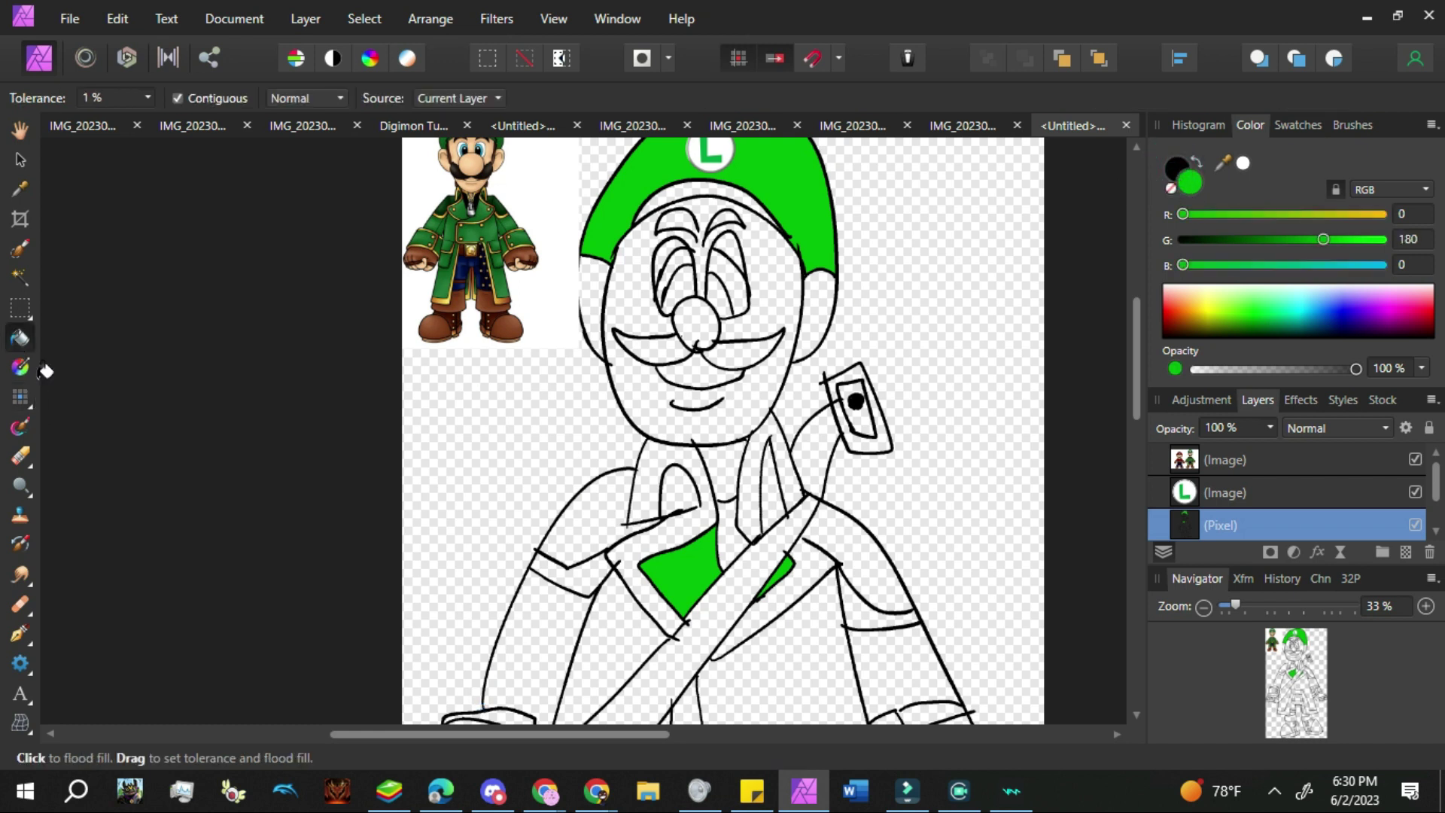
click(538, 647)
Undo the misplaced green fill, touch up the right sleeve's outline in black and flood-fill that sleeve with the green
click(903, 677)
drag(1136, 364, 1133, 384)
key(ctrl+z)
key(b)
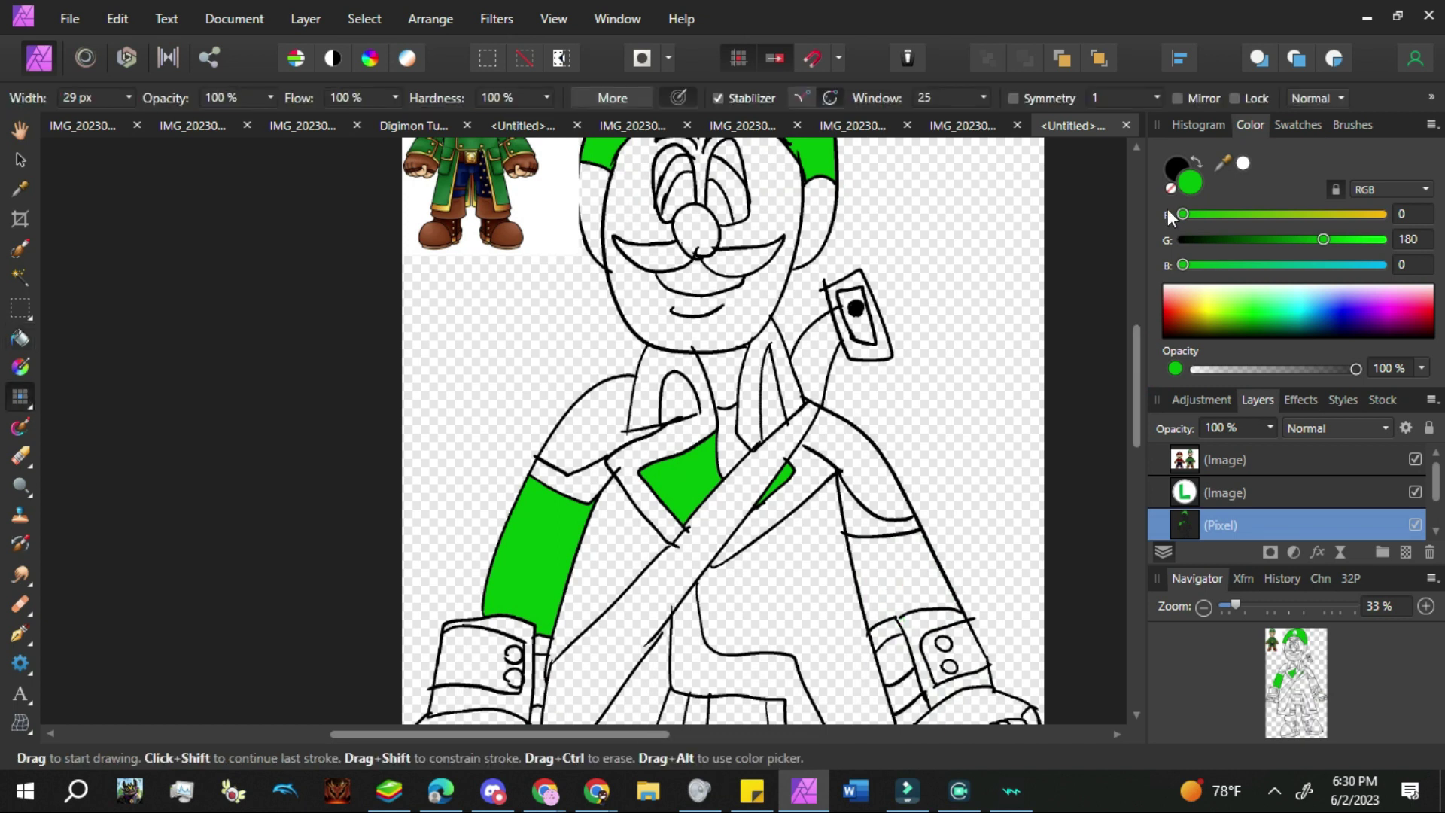
click(1174, 171)
key(g)
key(x)
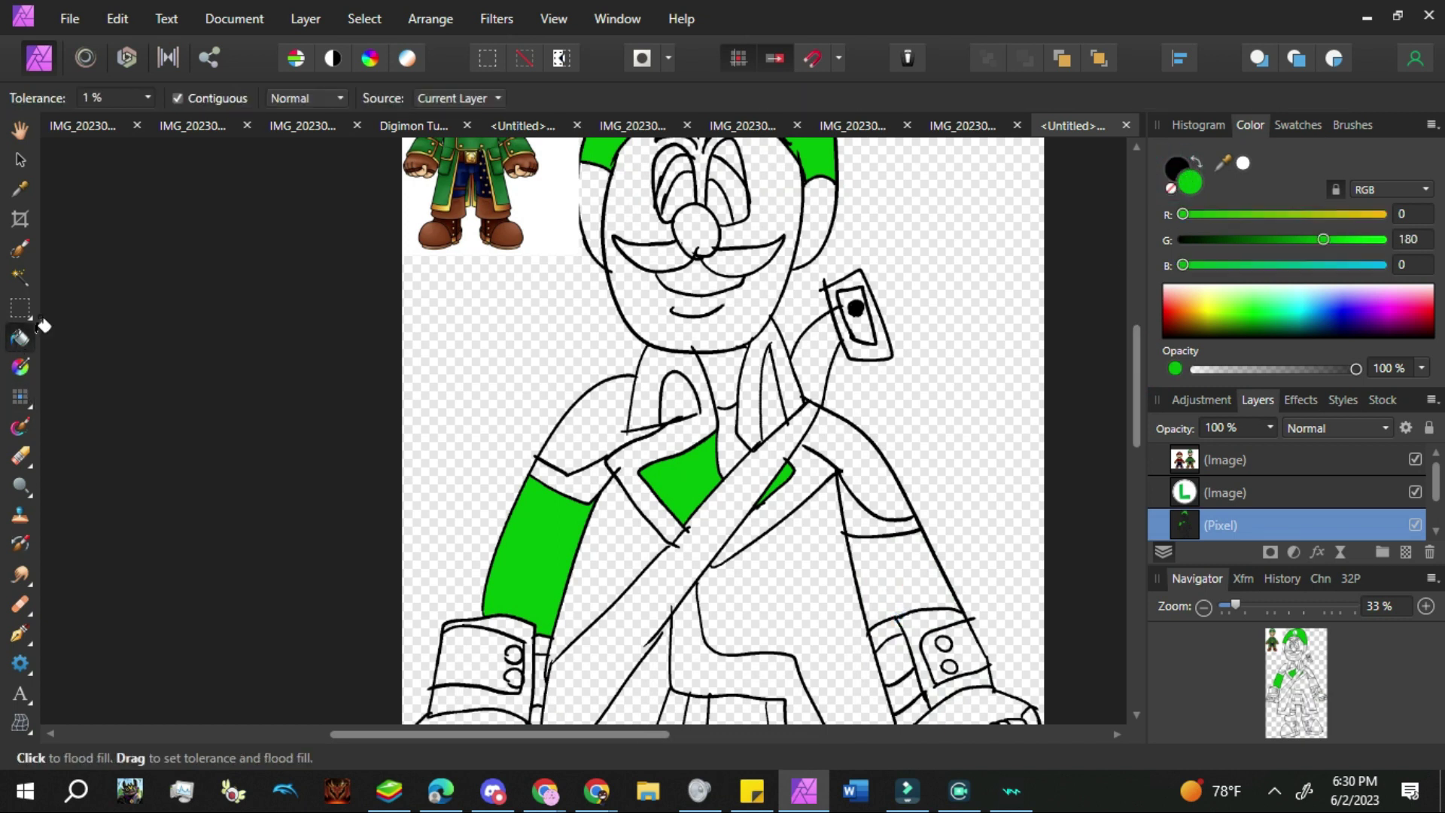
click(899, 580)
Flood-fill the coat's large front panel on the right of the diagonal strap with the green
click(23, 397)
click(21, 399)
key(x)
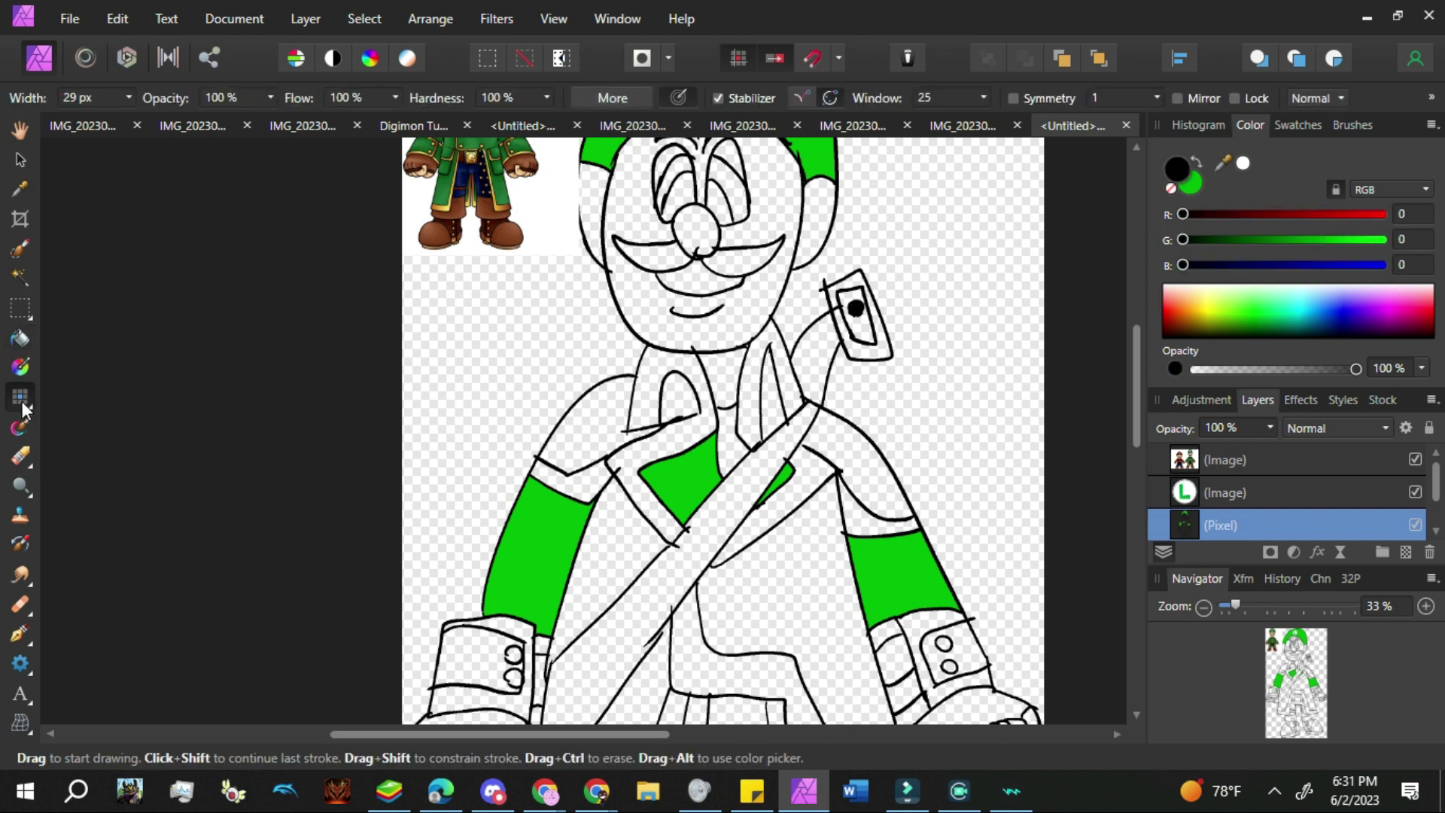
key(g)
key(x)
drag(1138, 416, 1135, 489)
click(809, 353)
Undo the misplaced fill, reinforce the strap's lower edge in black and flood-fill the left coat areas above and below the strap with the green
click(602, 520)
key(ctrl+z)
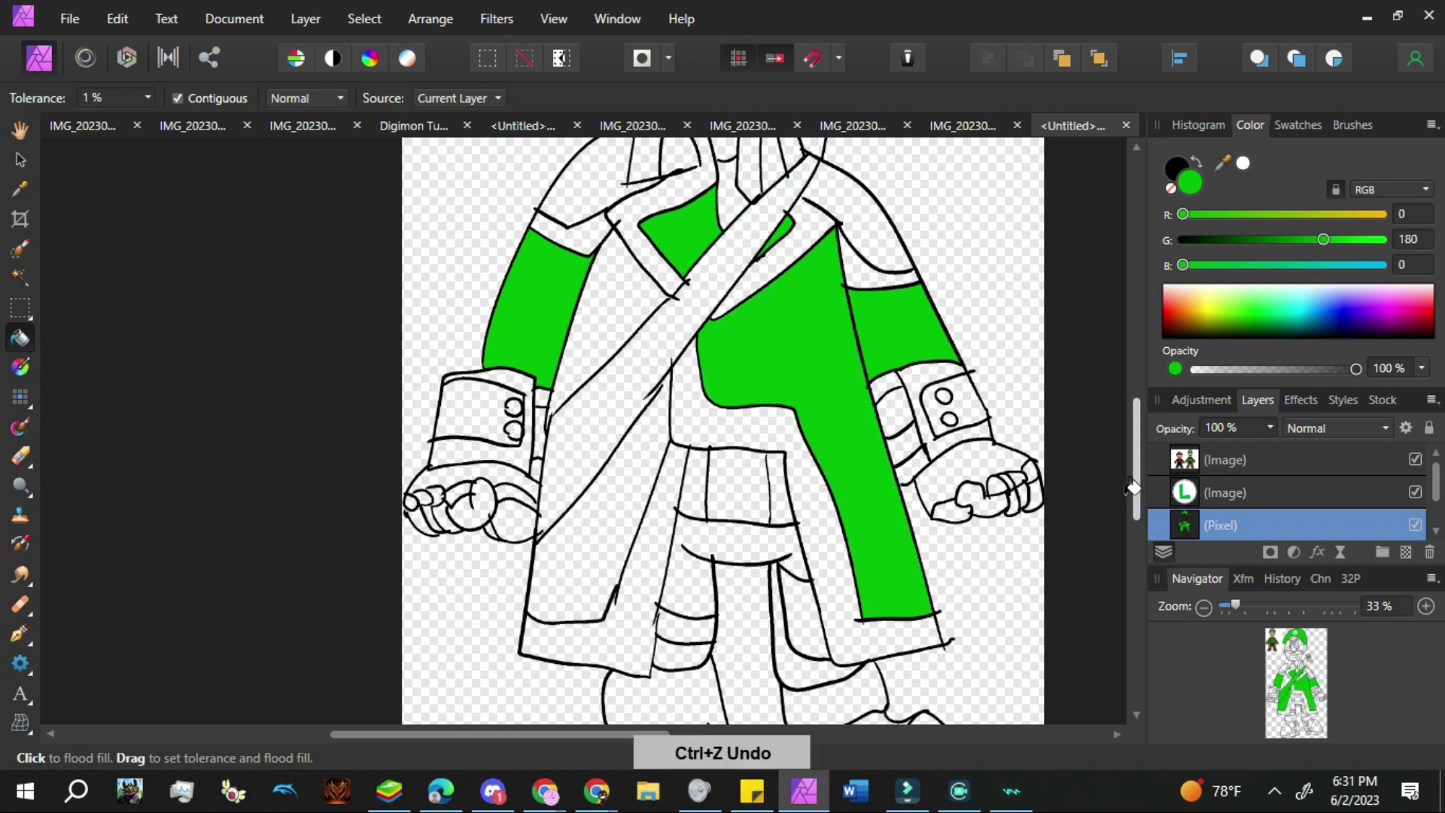
key(b)
key(x)
drag(630, 417, 652, 393)
click(565, 486)
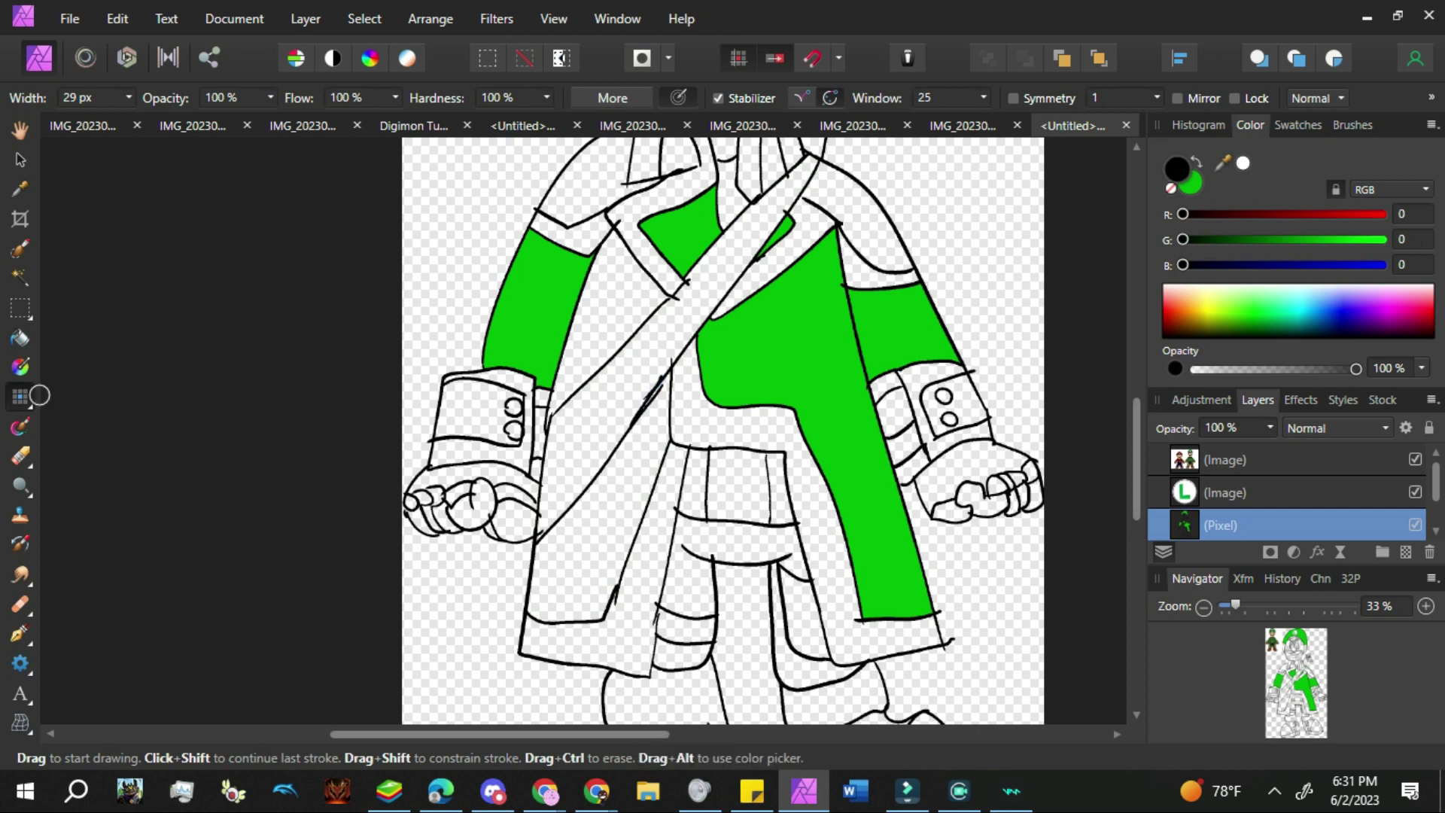
key(x)
key(g)
click(588, 573)
click(609, 324)
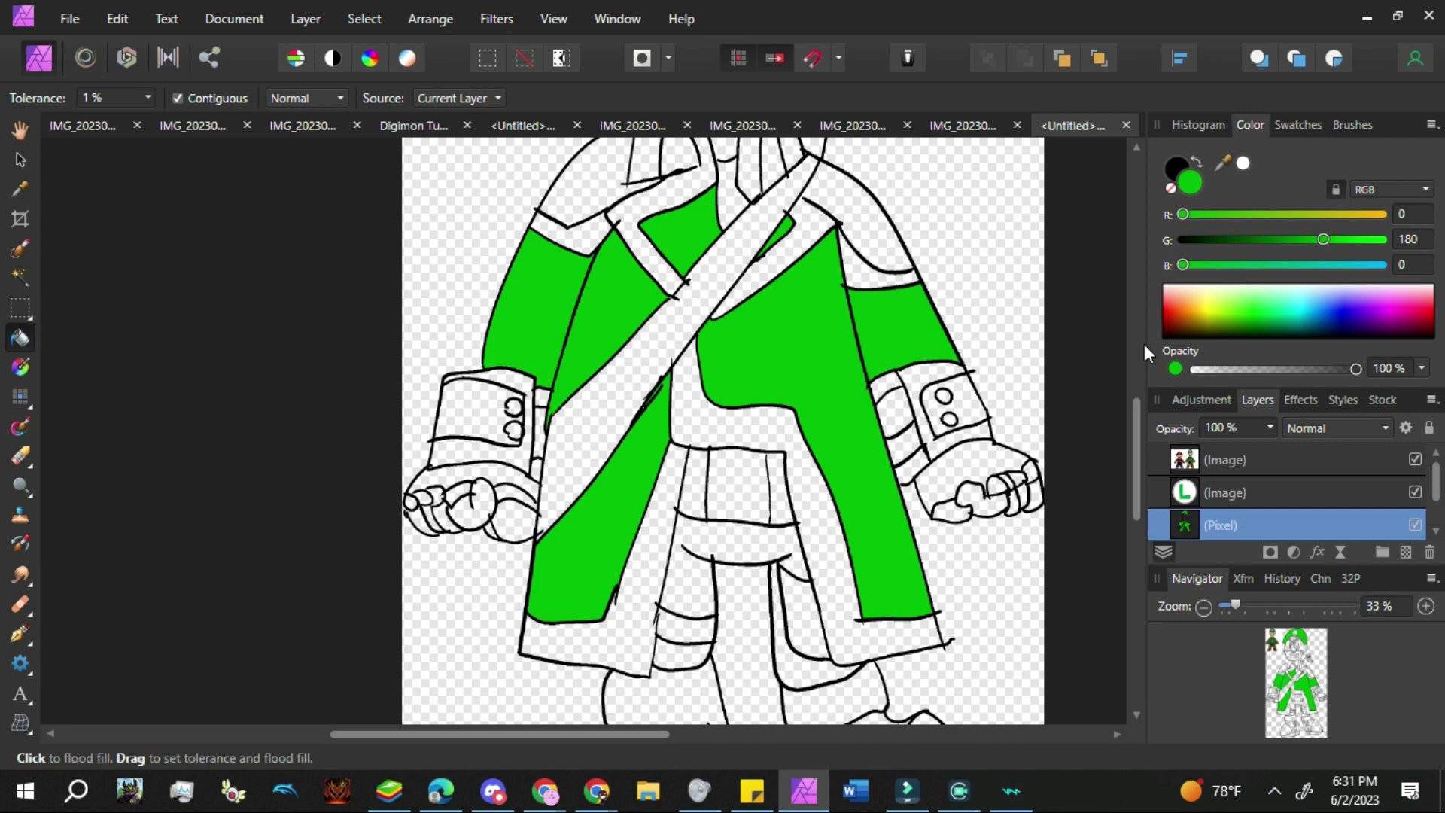
Undo the left cuff's fill, close its button outlines in black and flood-fill the cuff around the buttons with the green
drag(1137, 437, 1133, 403)
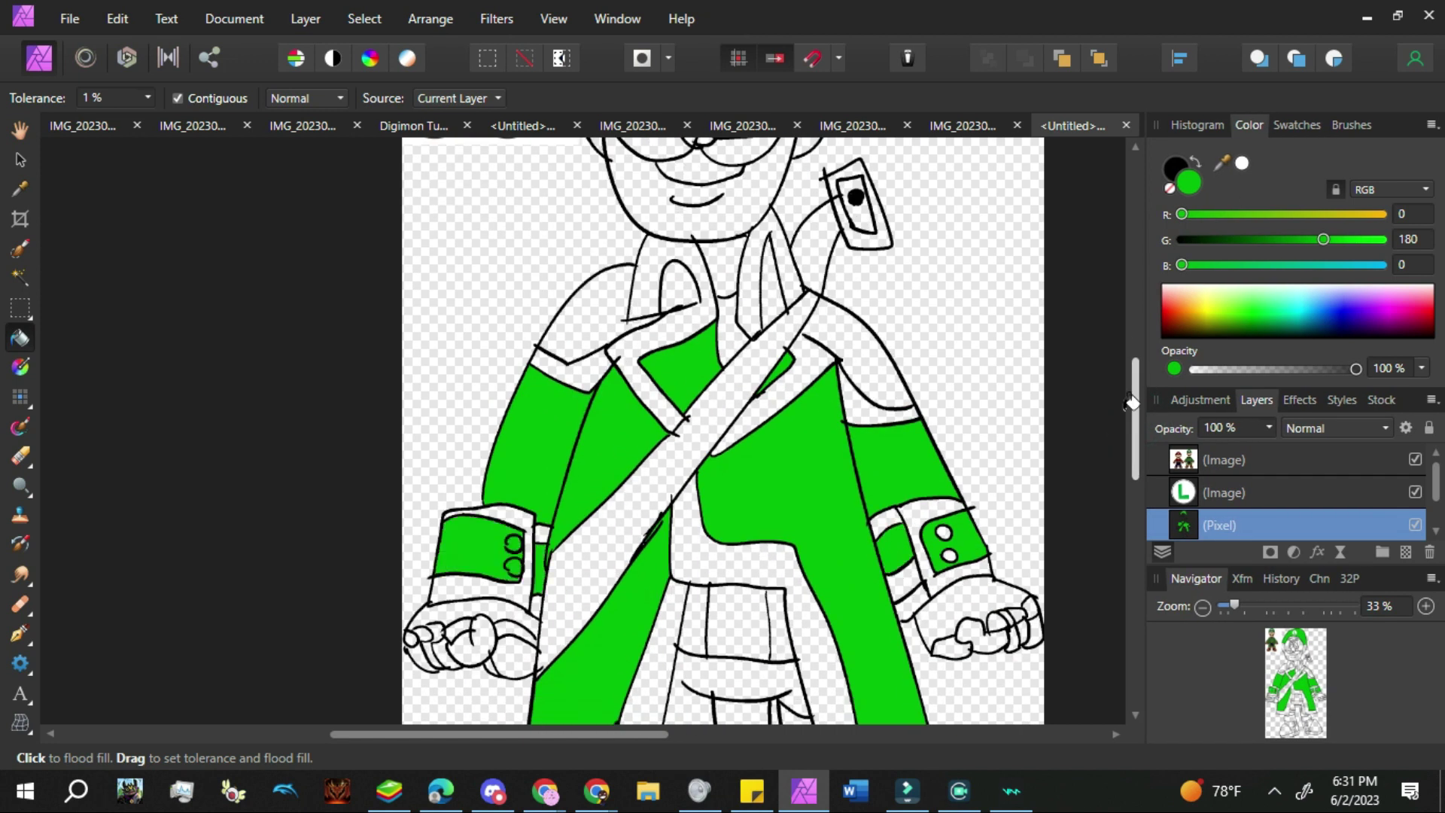
key(ctrl+z)
click(20, 397)
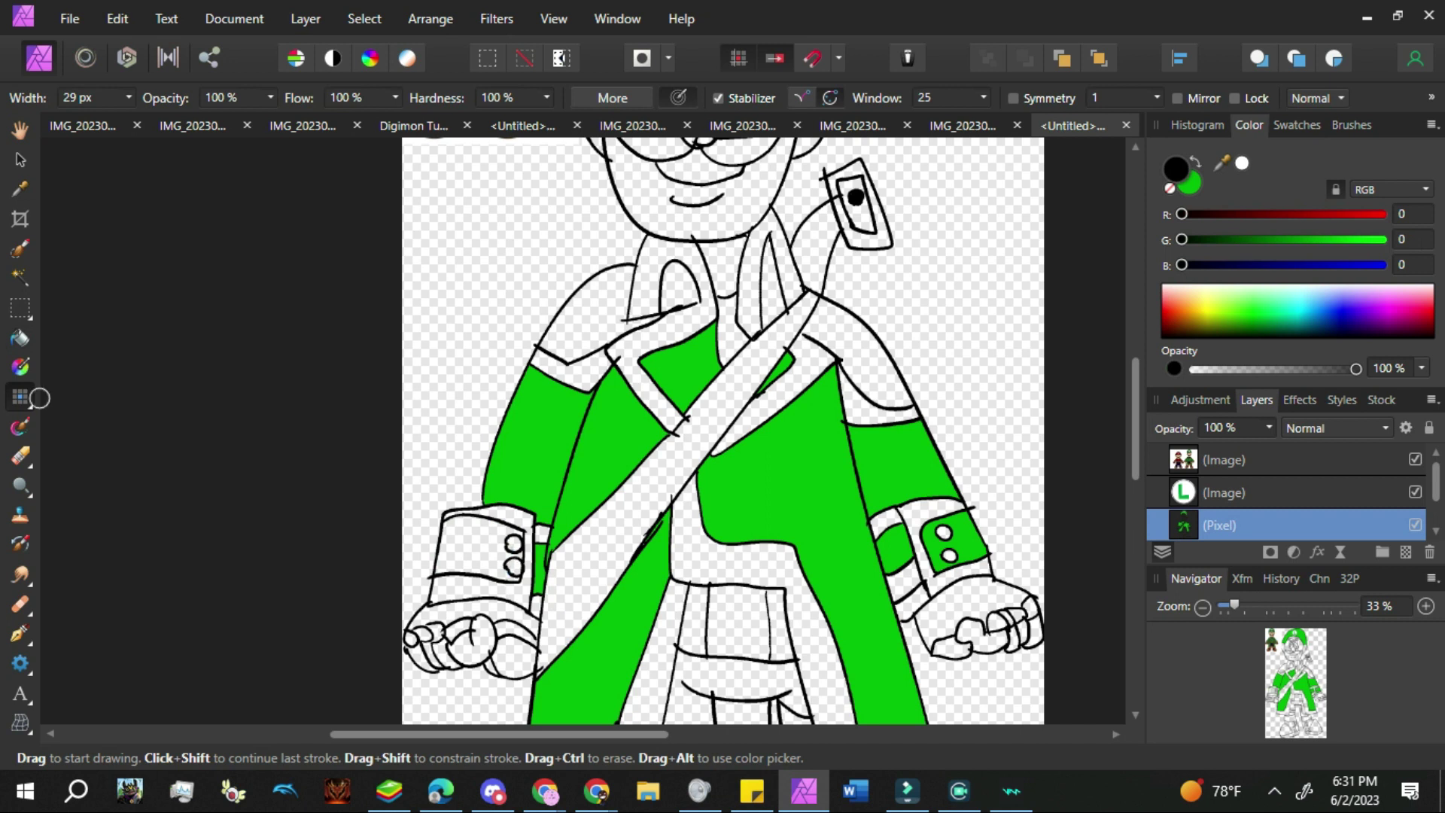
click(20, 338)
click(474, 548)
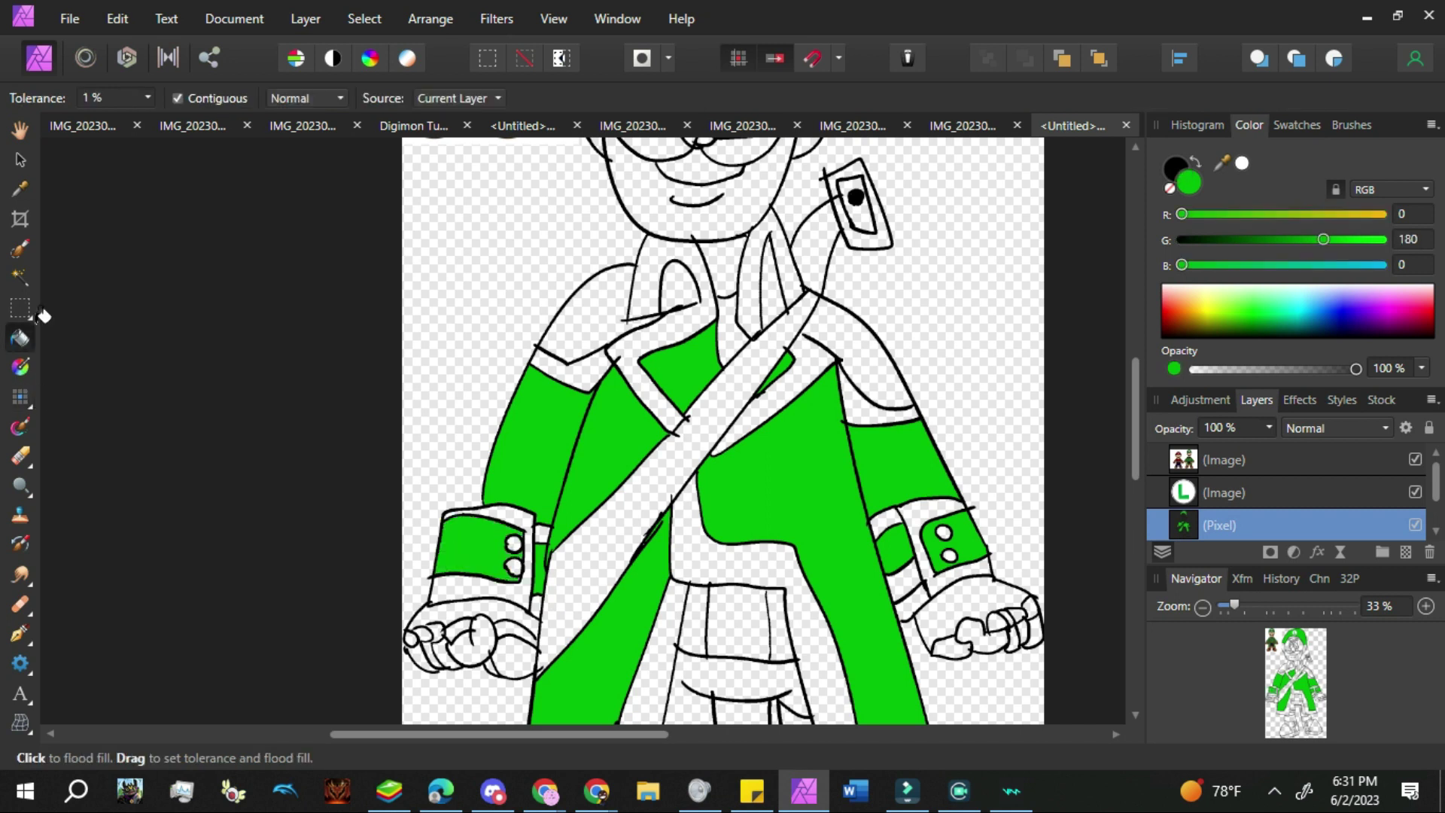
Sample the eye blue (RGB 57, 185, 229) from the reference image and flood-fill both irises with it
drag(1135, 429, 1132, 328)
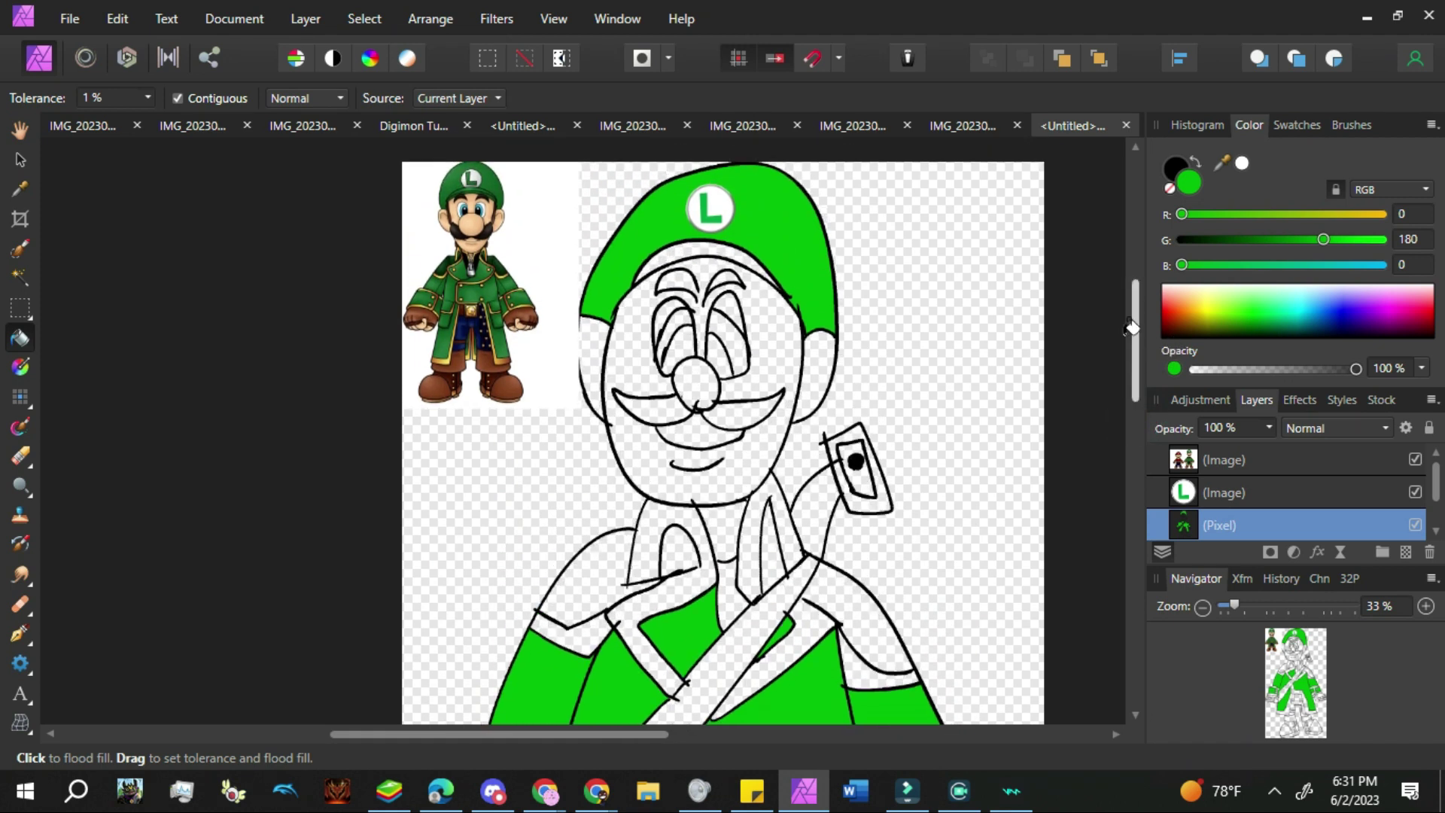
click(22, 188)
drag(480, 211, 483, 210)
click(20, 338)
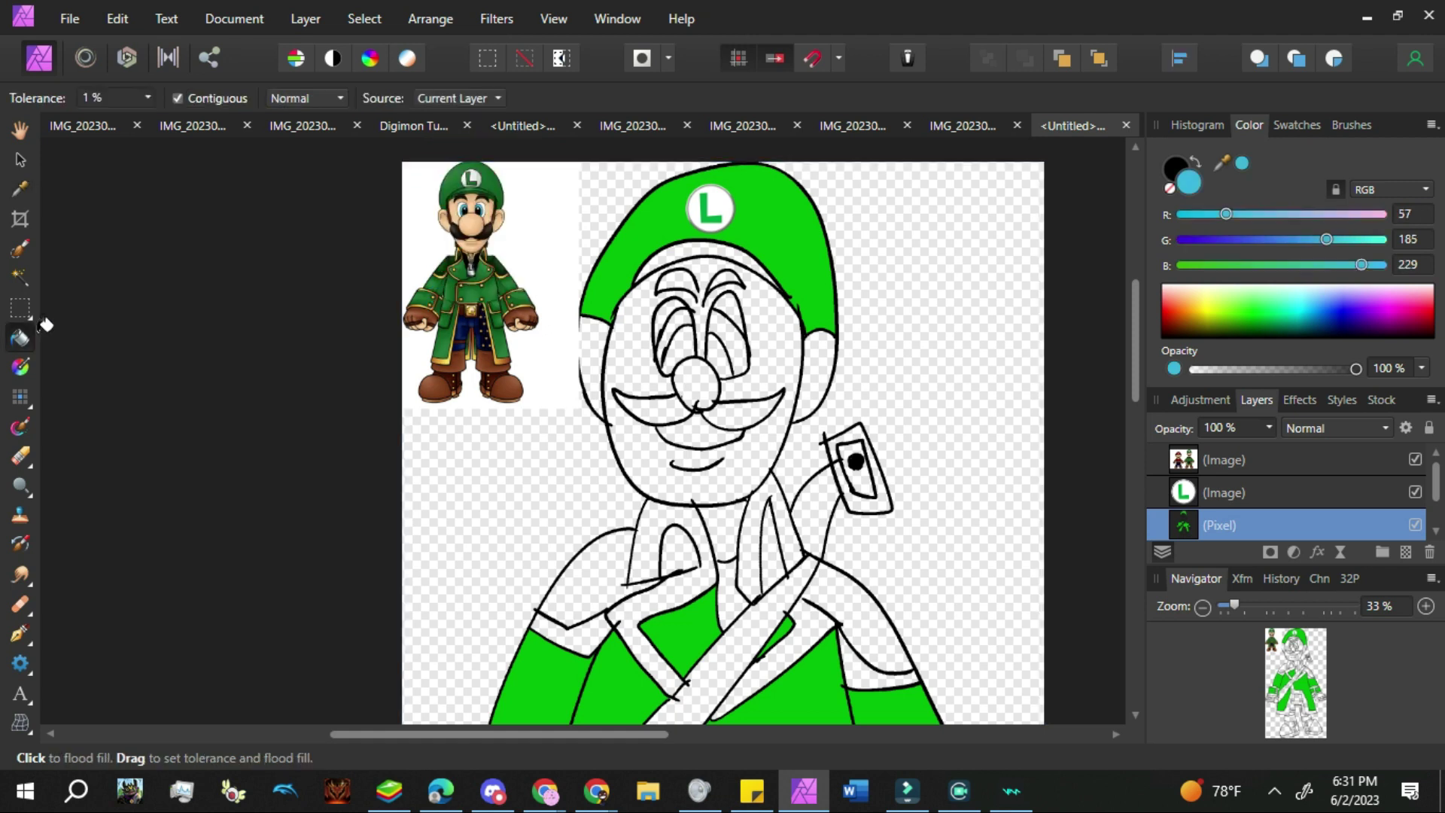
click(732, 339)
click(673, 334)
key(ctrl+z)
key(ctrl+shift+z)
key(ctrl+z)
click(19, 396)
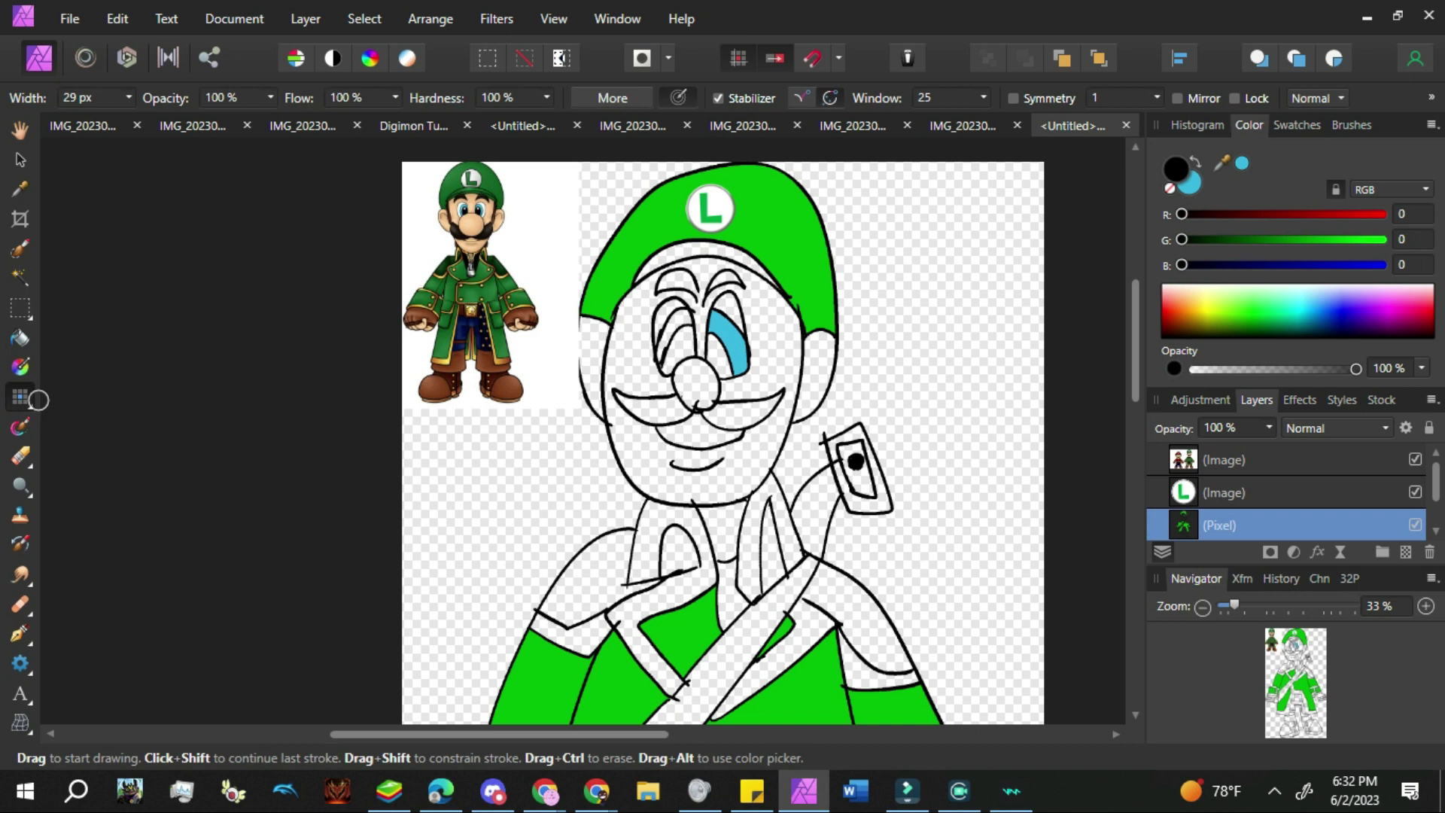
click(20, 338)
key(ctrl+shift+z)
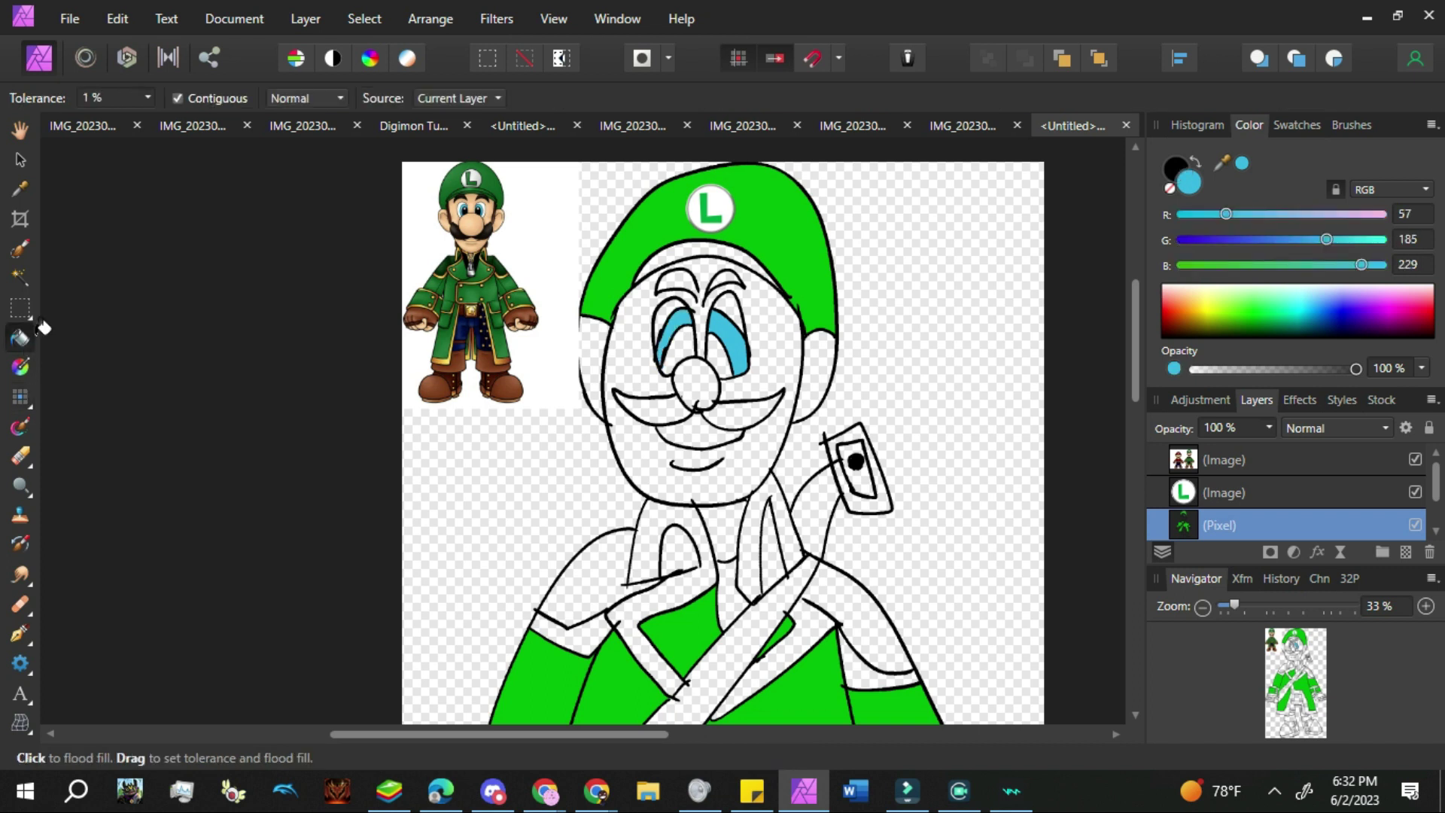
Flood-fill both pupils with a near-black colour and set the fill colour to white (RGB 255, 255, 255)
click(1219, 239)
click(1226, 265)
click(681, 348)
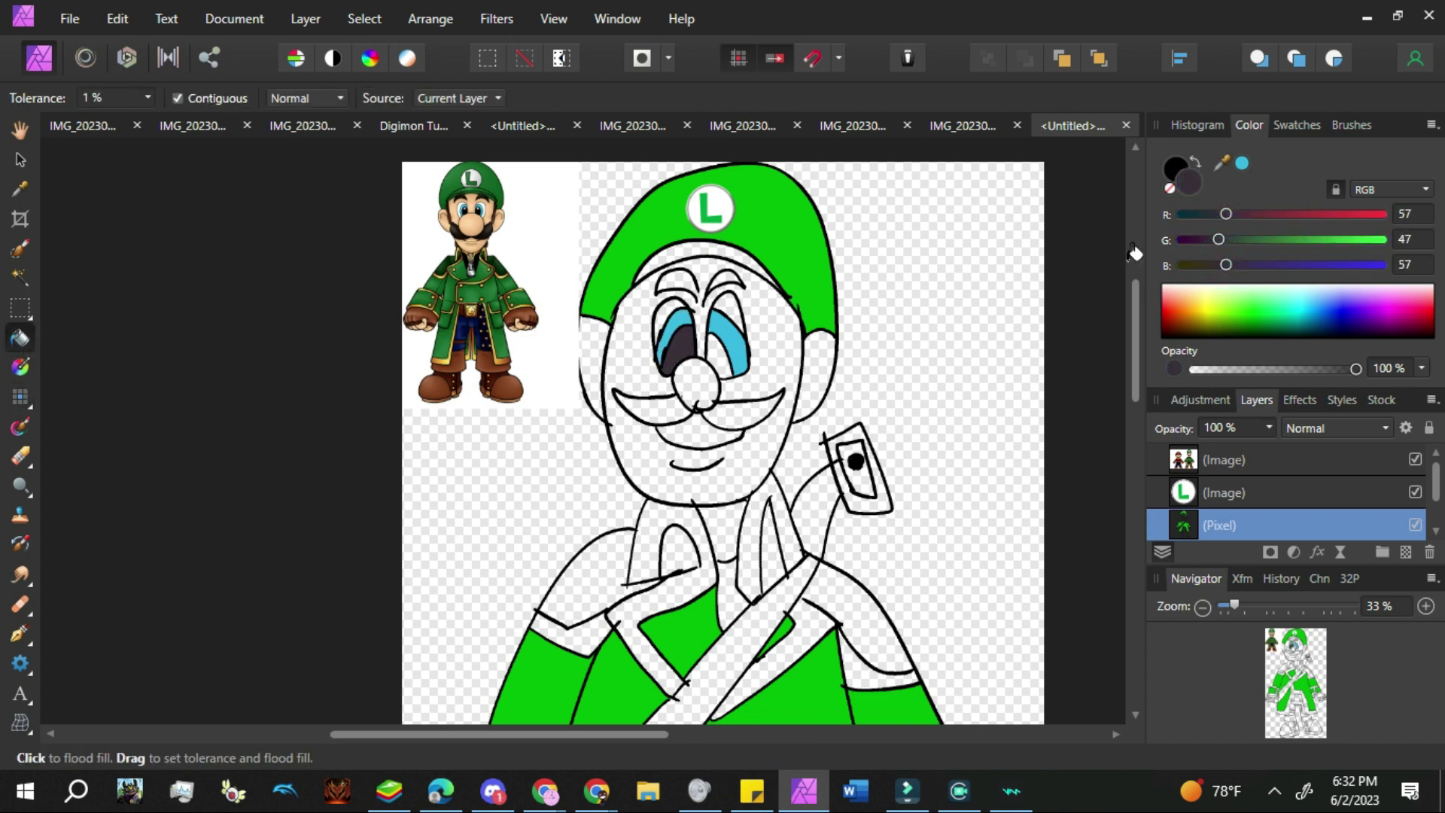
click(1203, 213)
click(1204, 264)
click(1203, 239)
click(1198, 156)
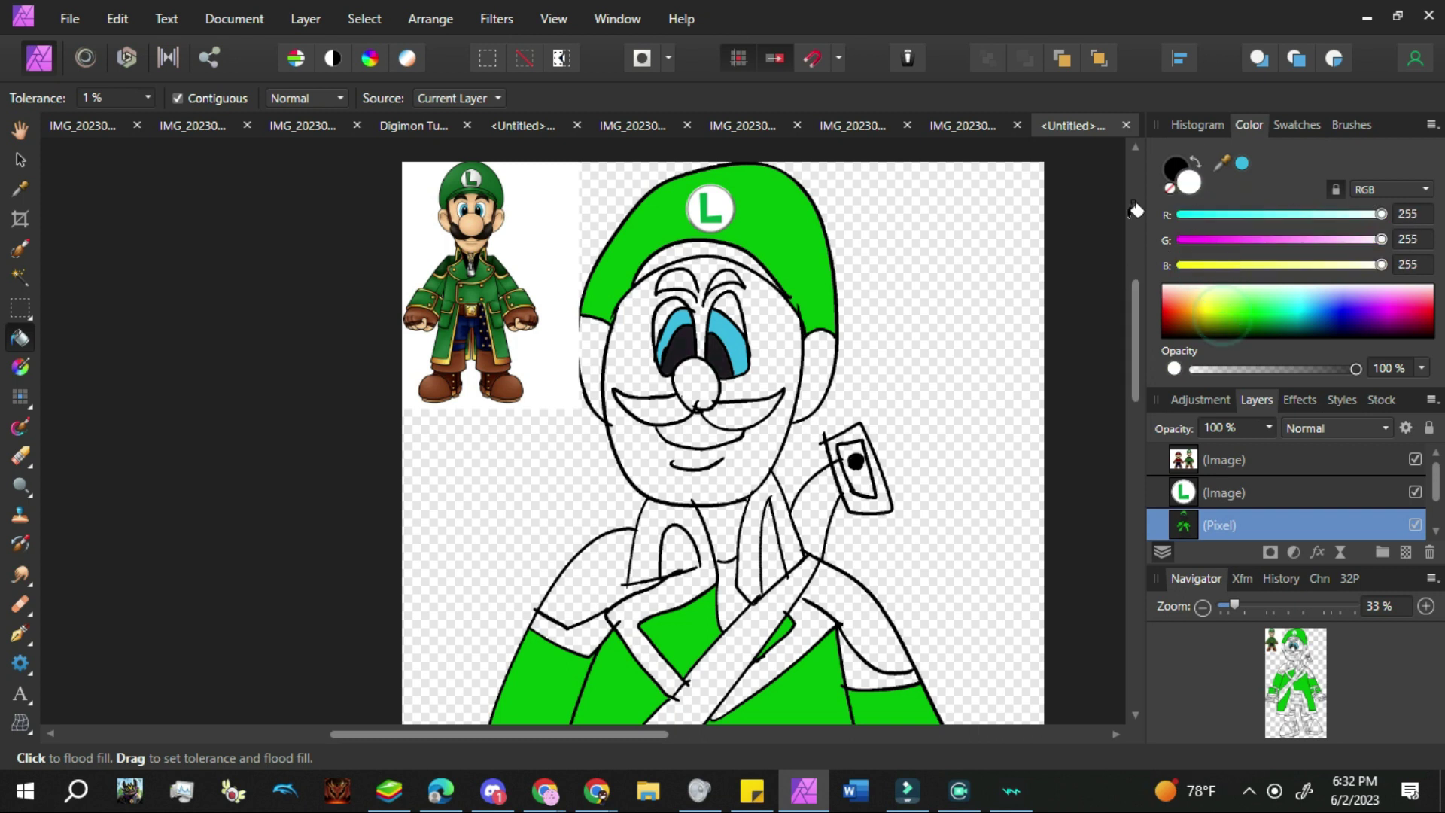
key(ctrl+z)
Sample the dark brown (RGB 44, 16, 8) from the reference image and flood-fill the right eyebrow with it
click(20, 248)
click(20, 189)
drag(482, 233, 447, 204)
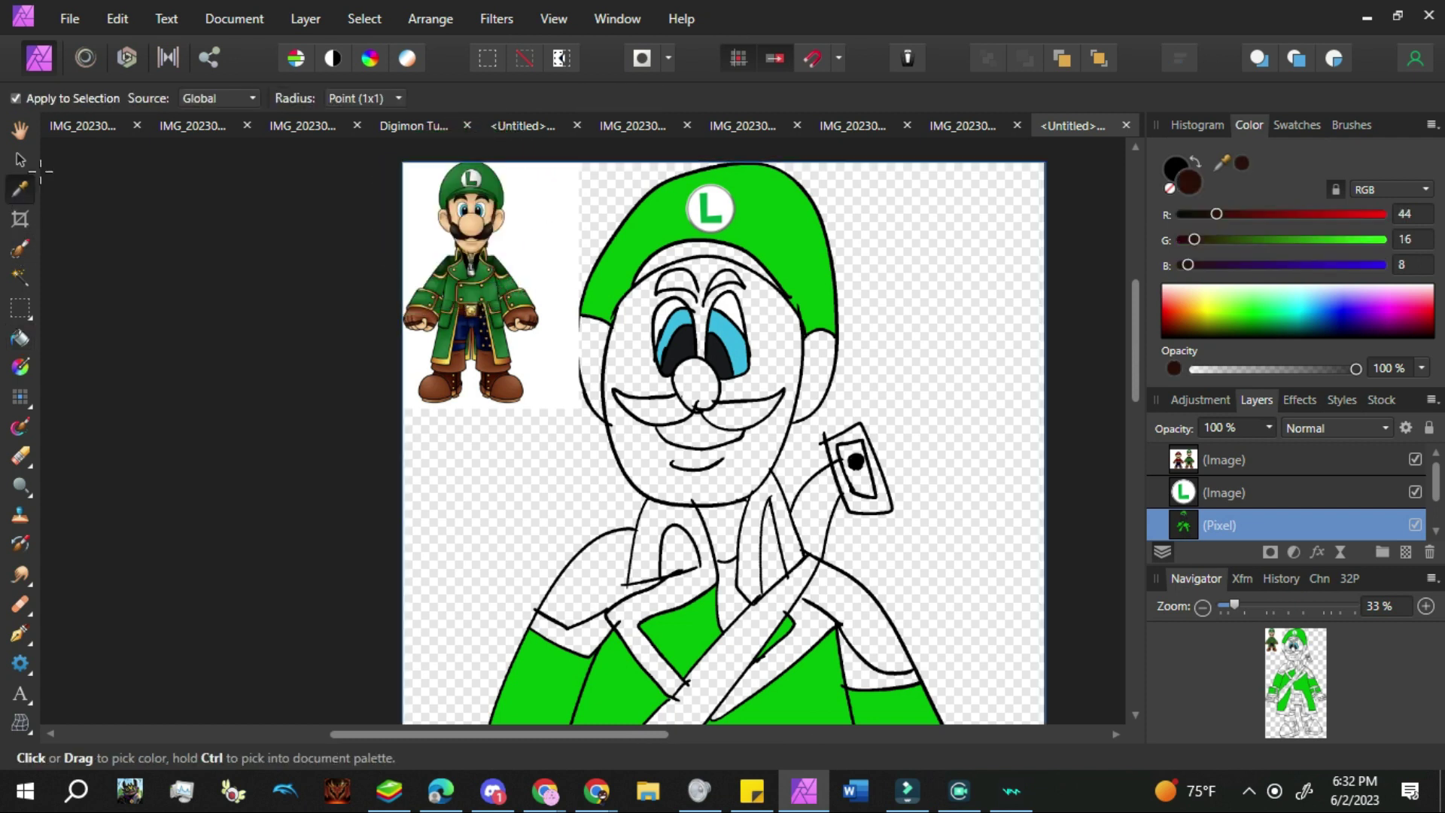
click(19, 338)
click(726, 282)
Touch up the left eyebrow's outline in black and flood-fill that eyebrow and both mustache halves with the dark brown
click(24, 402)
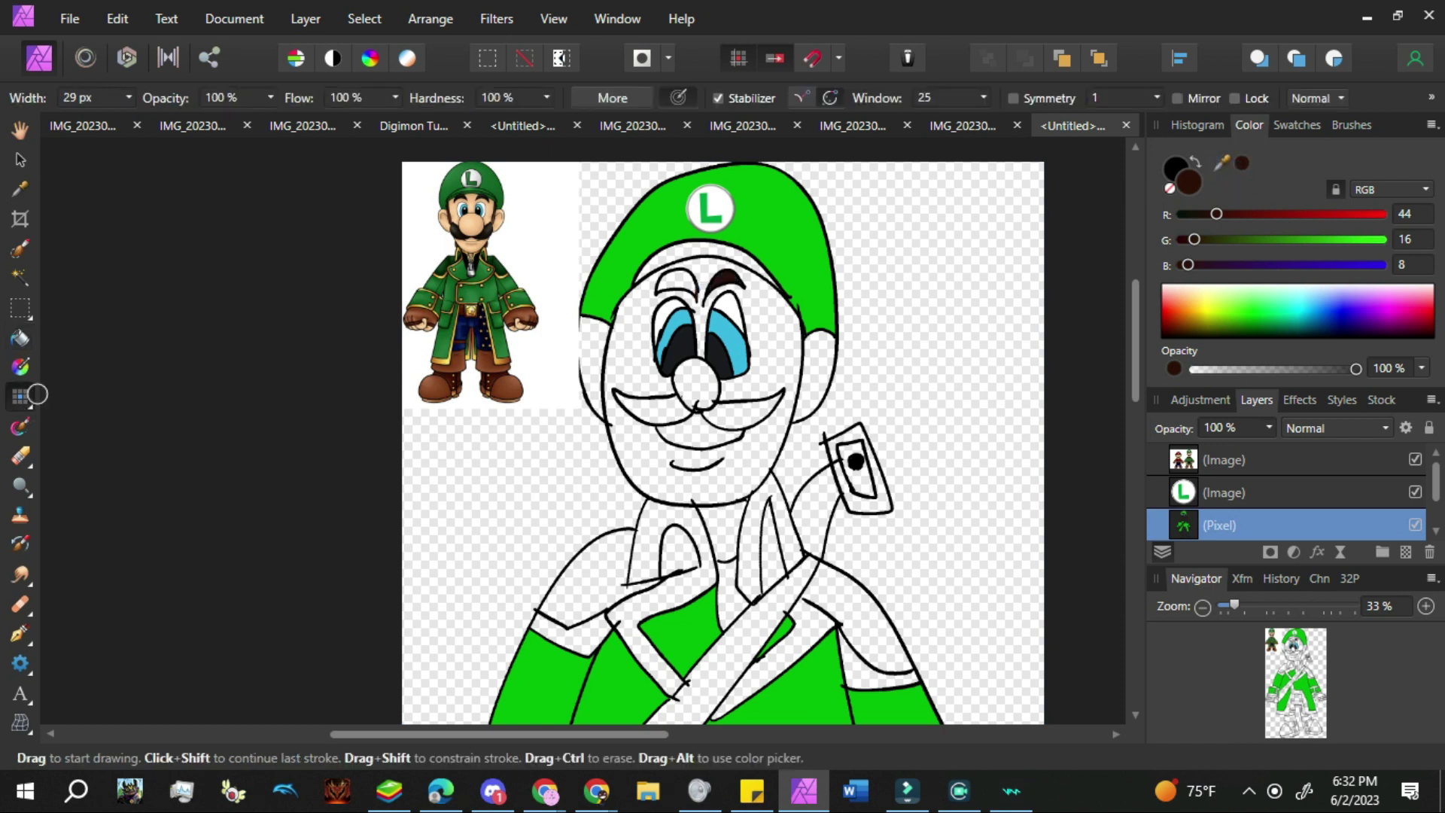
key(ctrl+z)
click(1172, 169)
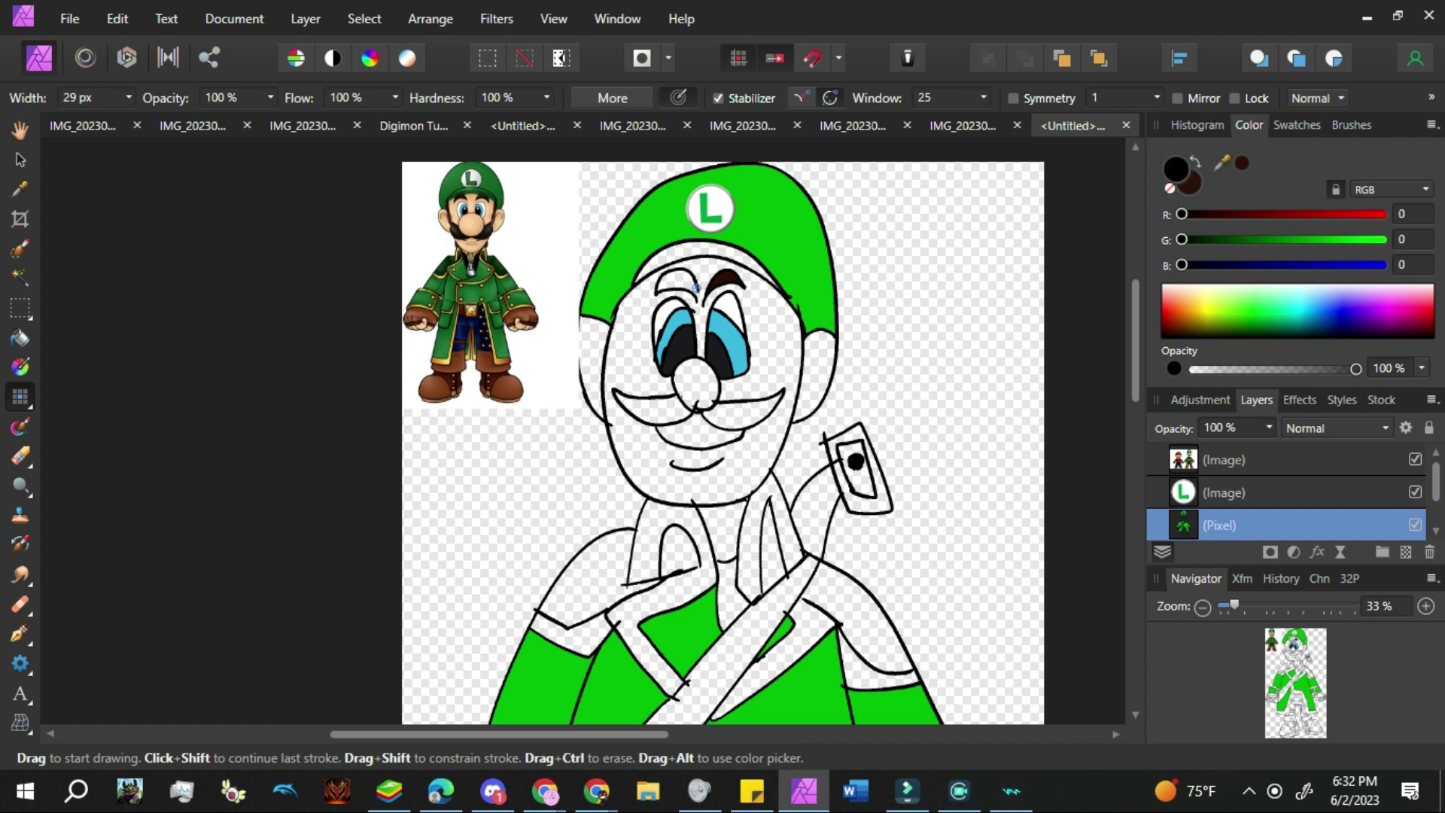
key(ctrl+z)
click(20, 338)
click(675, 284)
click(745, 411)
click(652, 408)
Sample the skin tone (RGB 249, 201, 148) from the reference image and flood-fill the ears and face with it
click(18, 192)
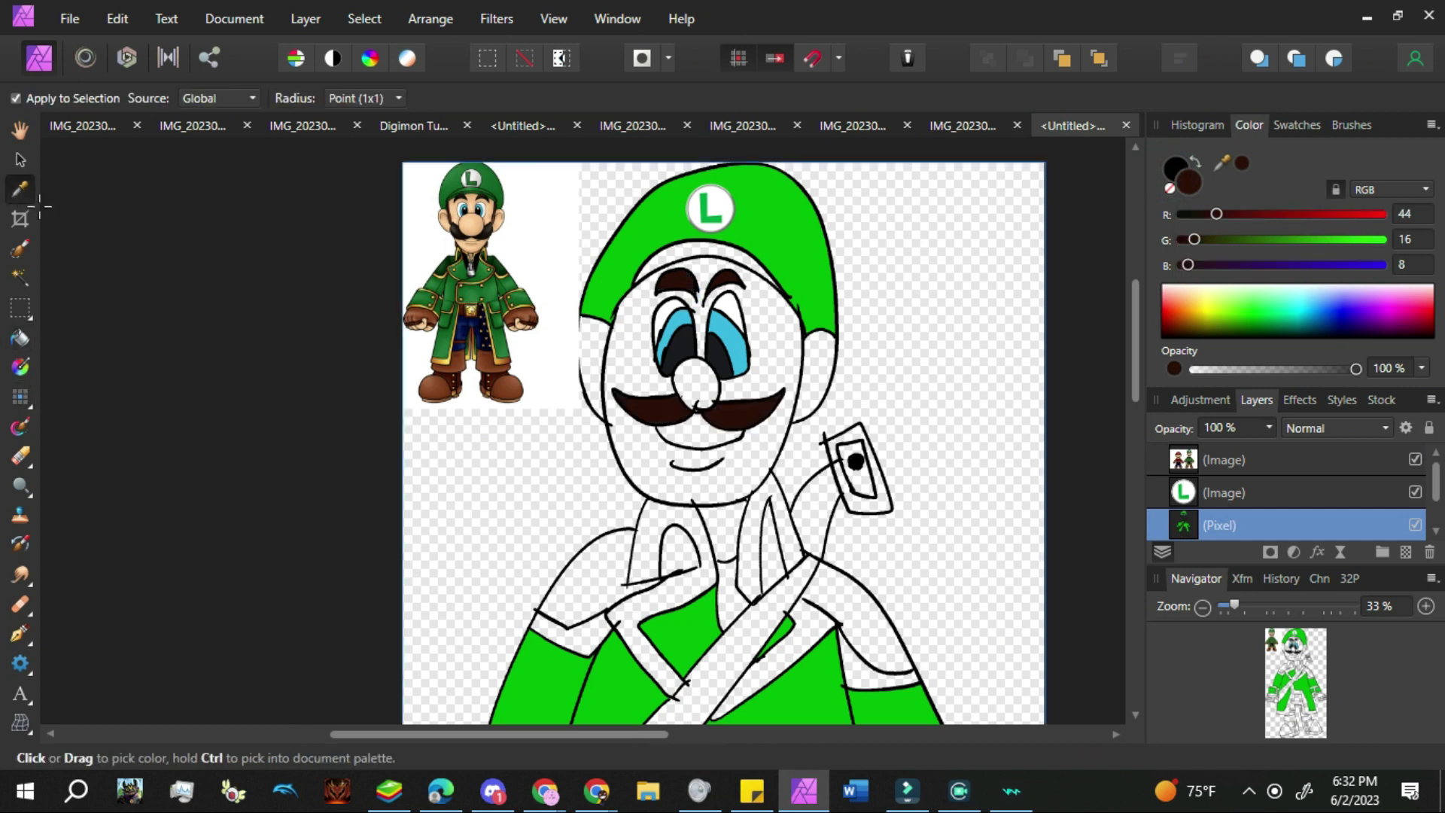
click(483, 230)
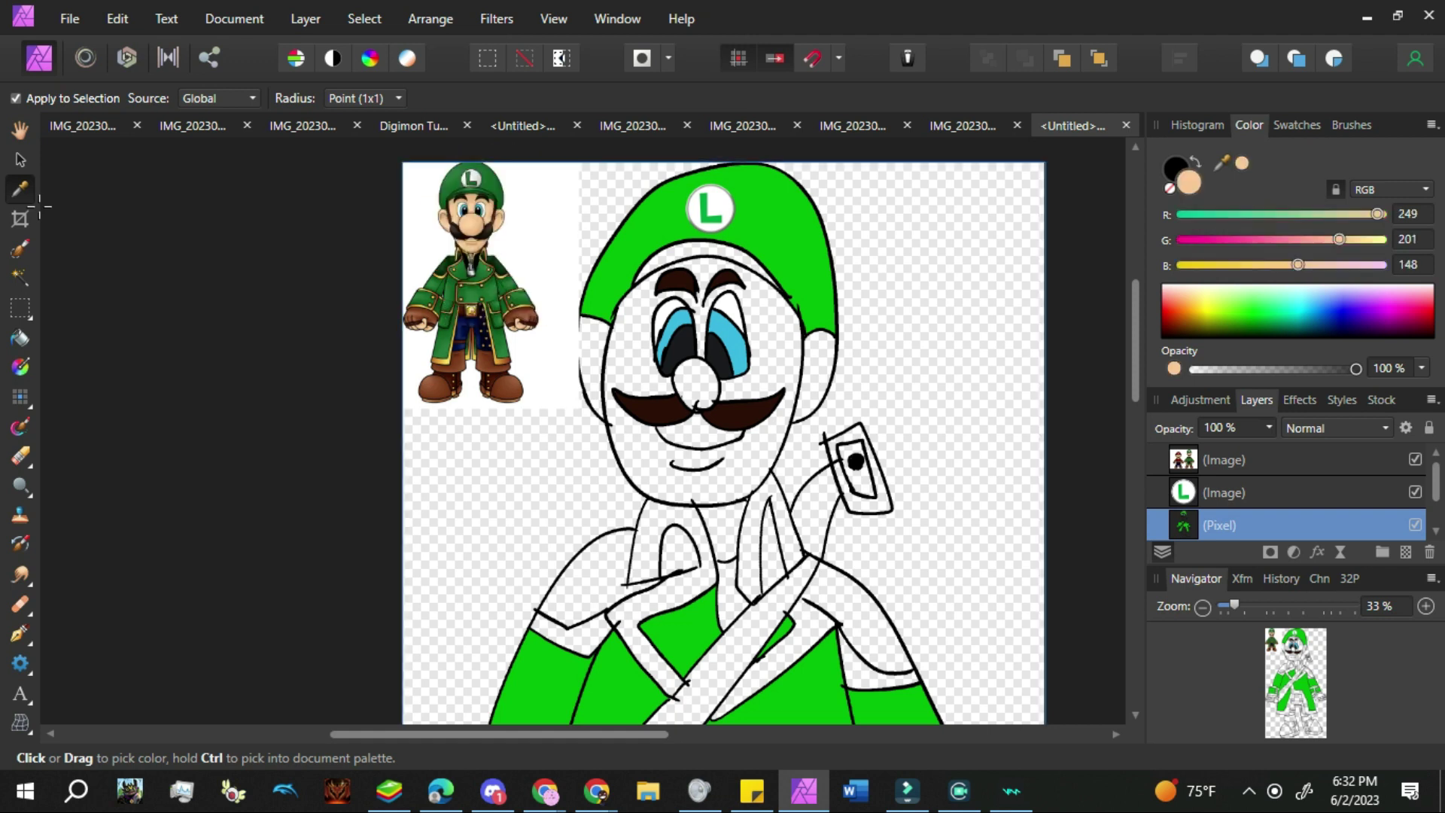
click(22, 336)
click(818, 370)
click(592, 357)
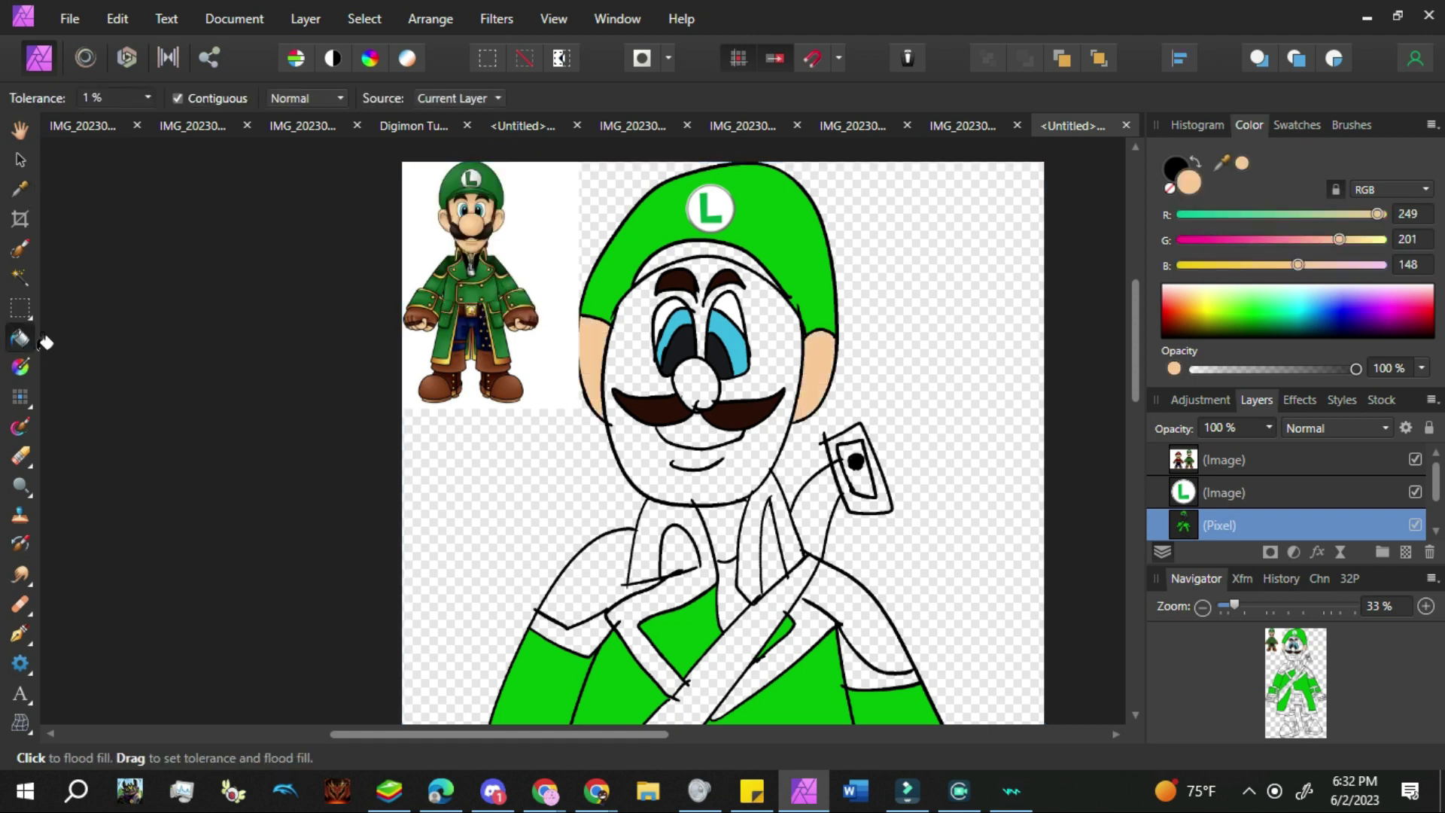
click(634, 360)
Sample the cap's green and flood-fill the strip between the cap and the forehead with it
click(19, 188)
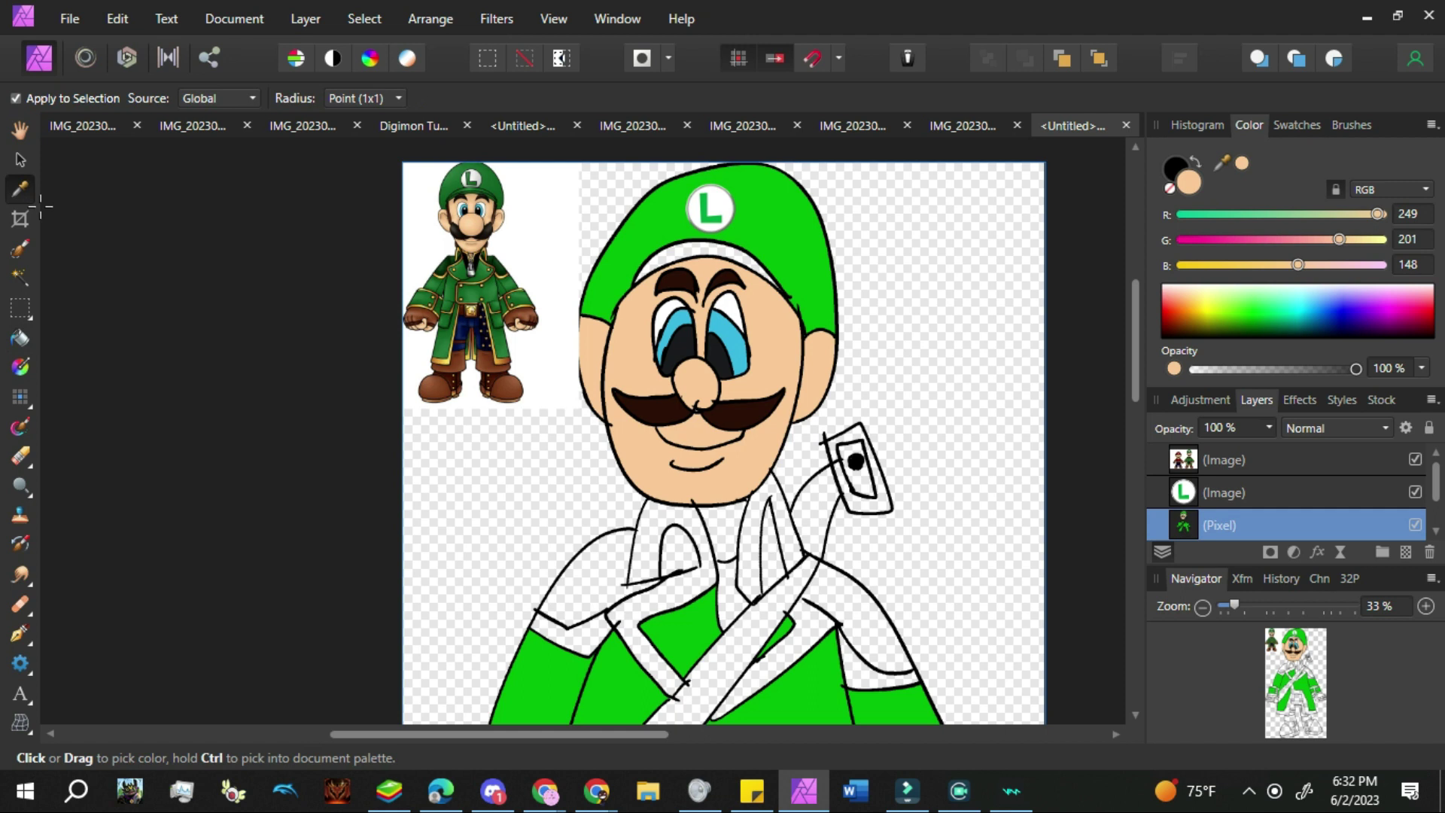
click(21, 337)
click(702, 249)
click(21, 398)
click(19, 338)
key(x)
Darken the green to RGB 0, 142, 0 and flood-fill the left shoulder piece with it
click(1293, 239)
click(860, 611)
key(ctrl+z)
click(593, 576)
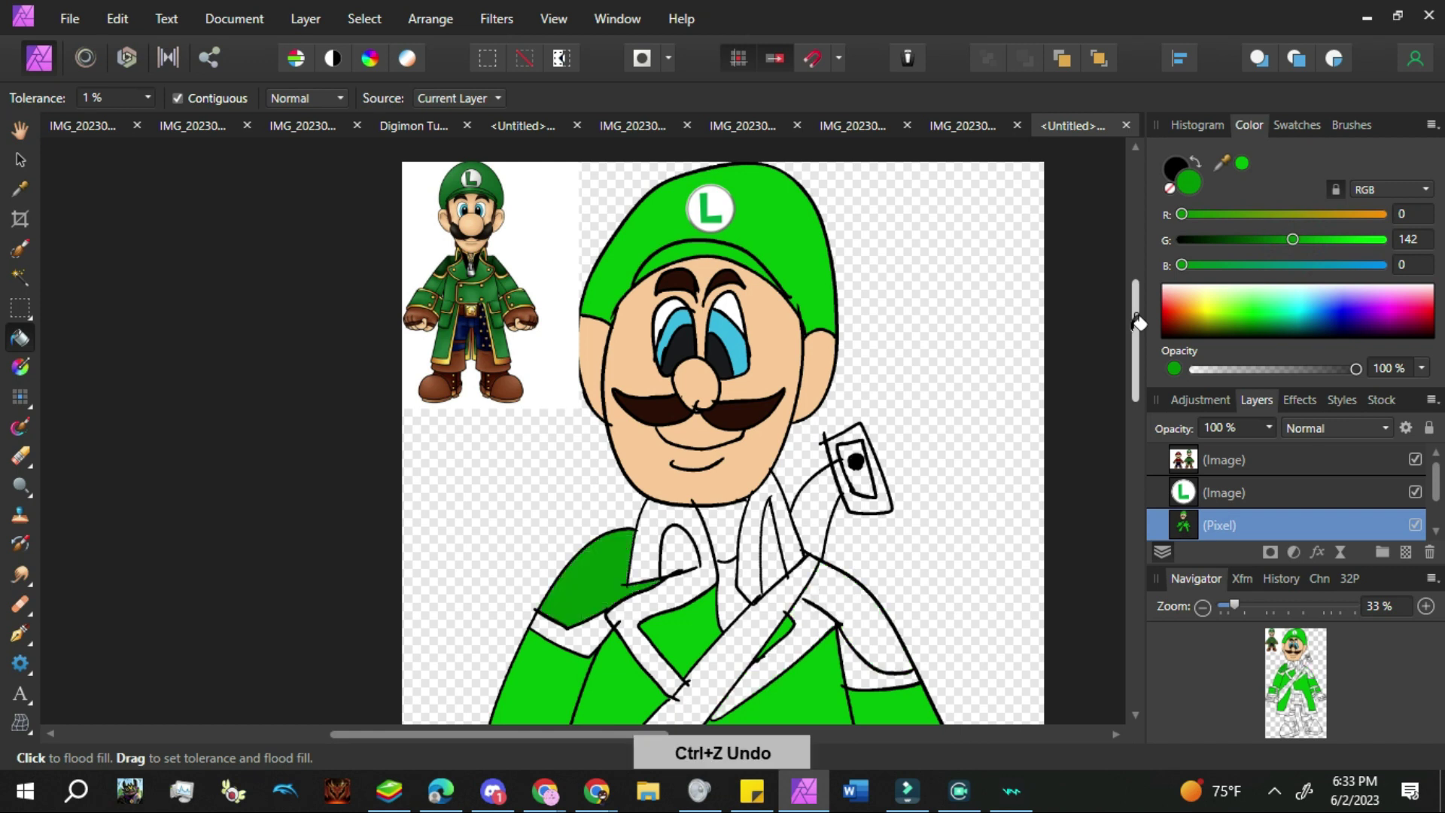
Undo the misplaced fill, touch up the collar outlines in black and flood-fill the inner collar pieces and right shoulder with the darker green
click(647, 550)
key(ctrl+z)
click(22, 398)
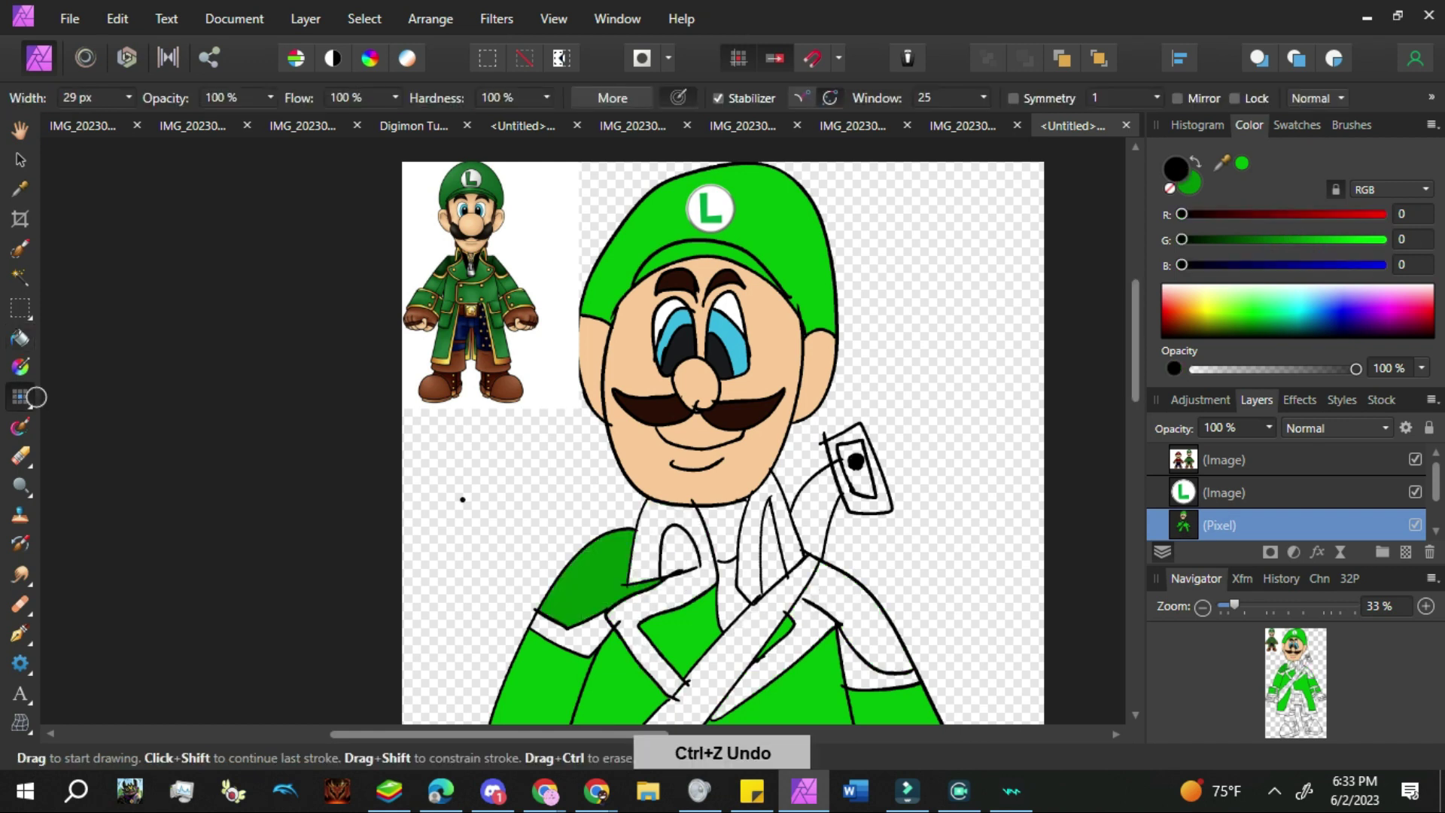
key(ctrl+z)
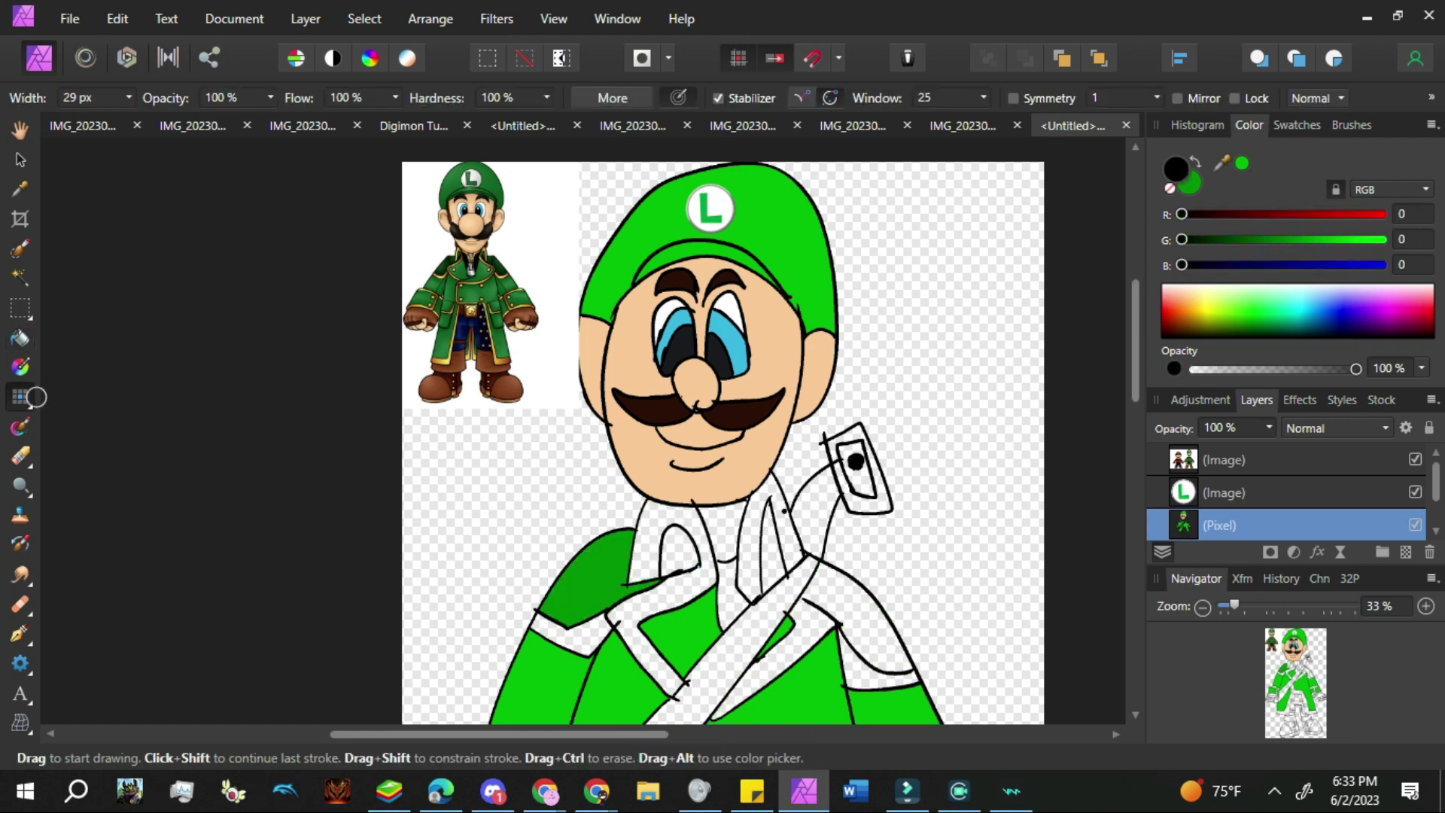
click(20, 338)
key(x)
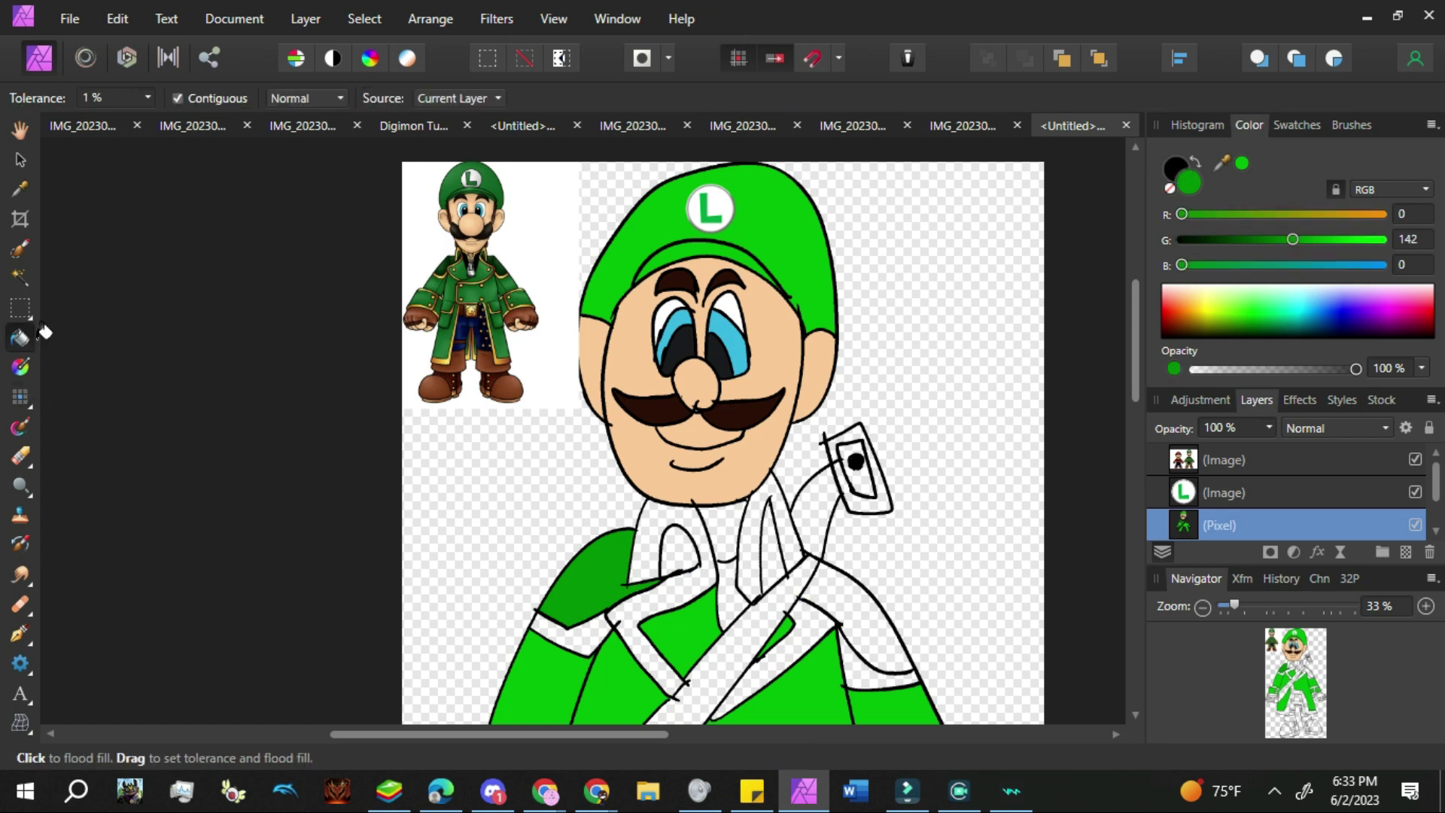
click(773, 548)
click(850, 610)
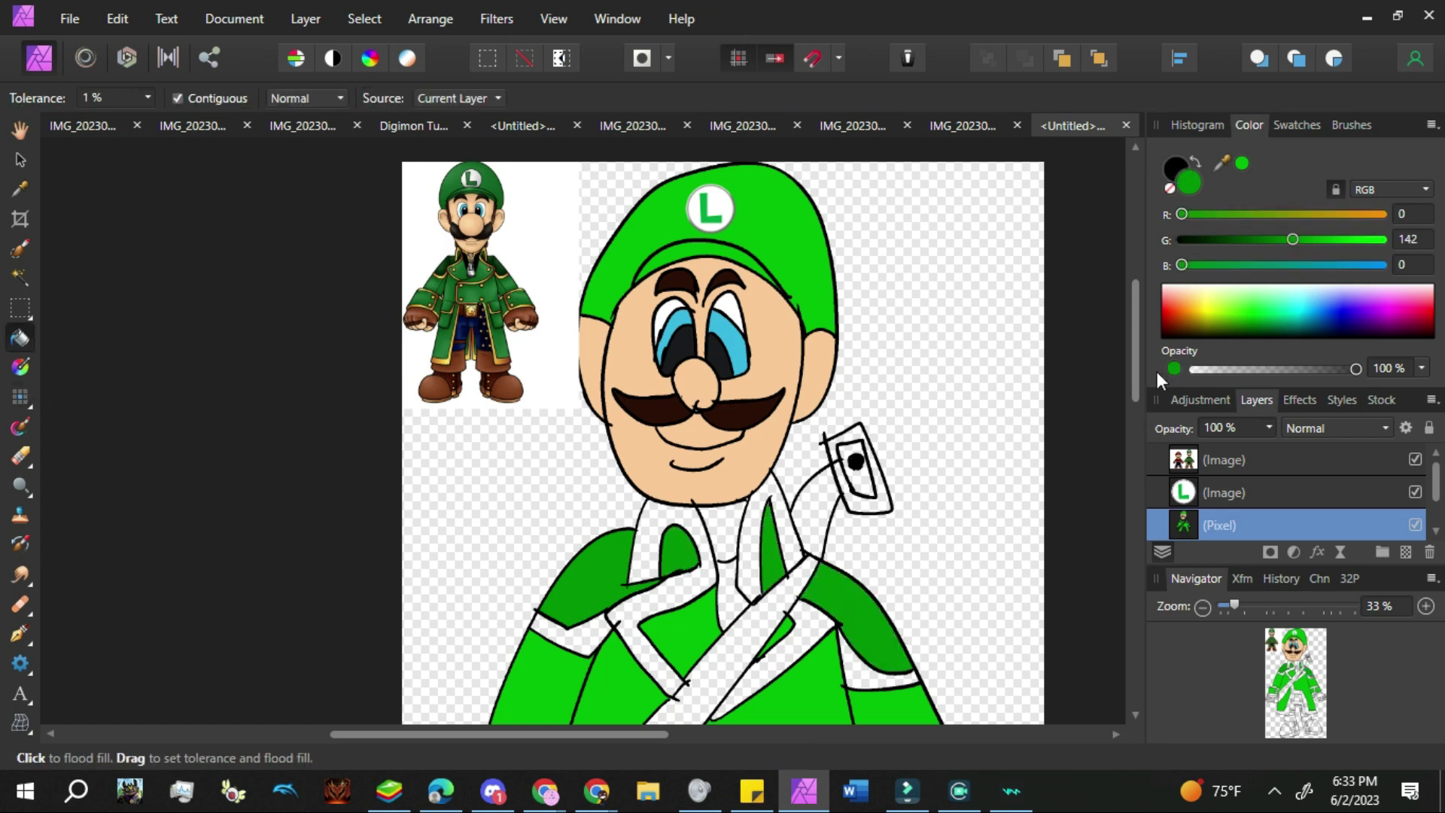
Flood-fill the handle above the right shoulder with red RGB 255, 0, 0 and its inner rectangle with RGB 194, 0, 0
drag(1187, 305, 1158, 308)
drag(1187, 239, 1163, 240)
drag(1187, 265, 1149, 272)
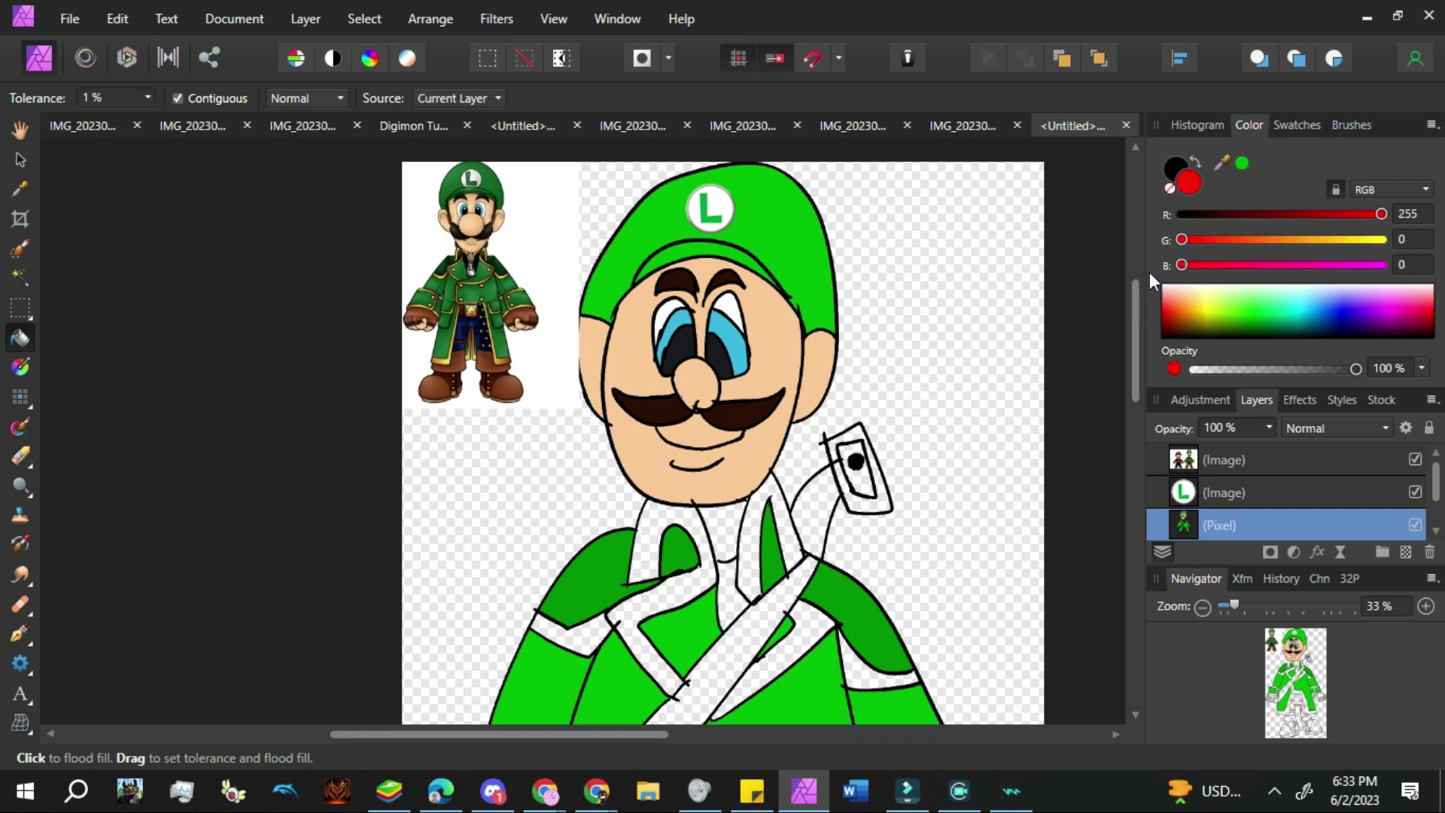
click(837, 470)
click(811, 508)
click(865, 483)
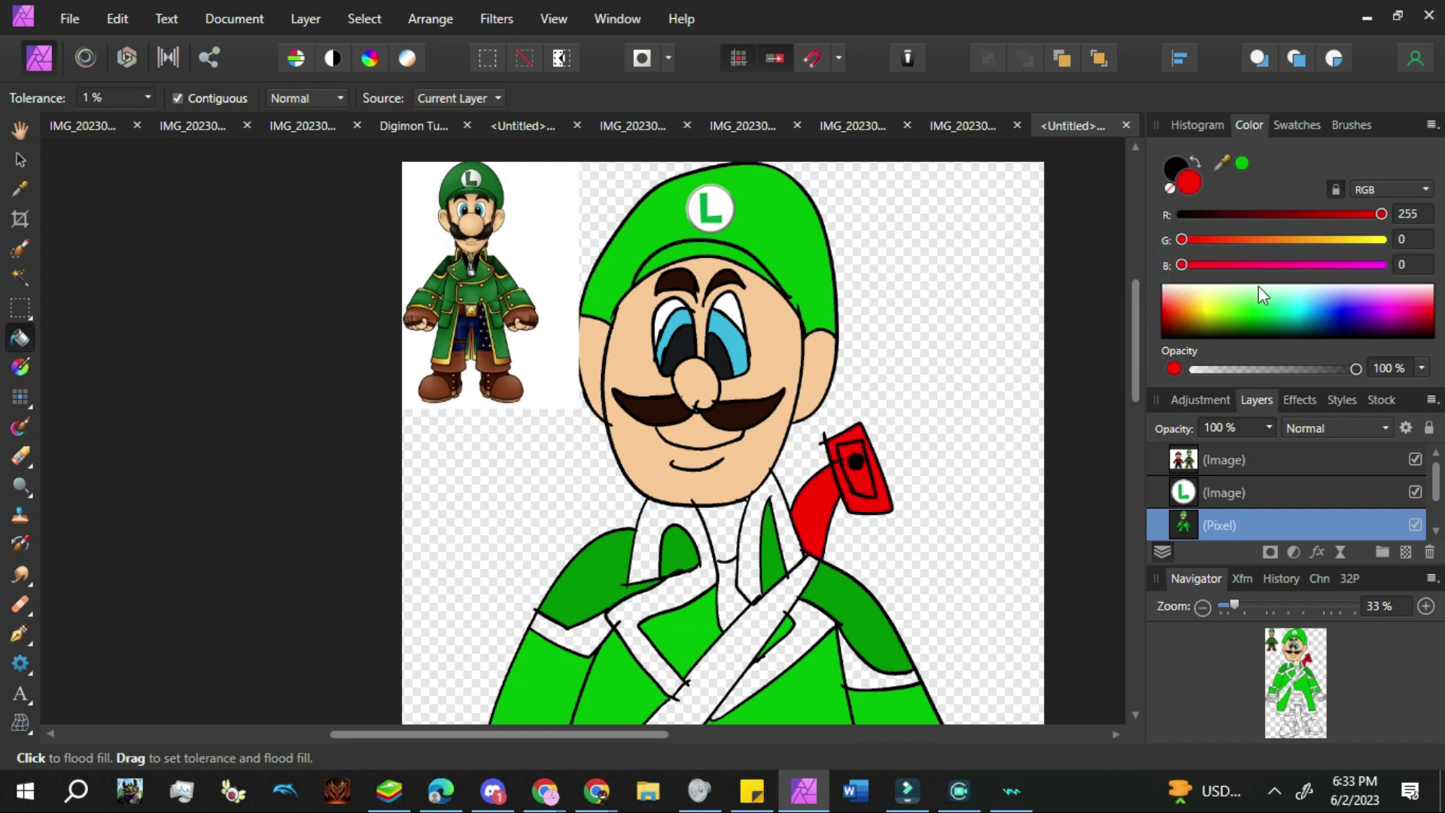
click(1334, 214)
key(ctrl+z)
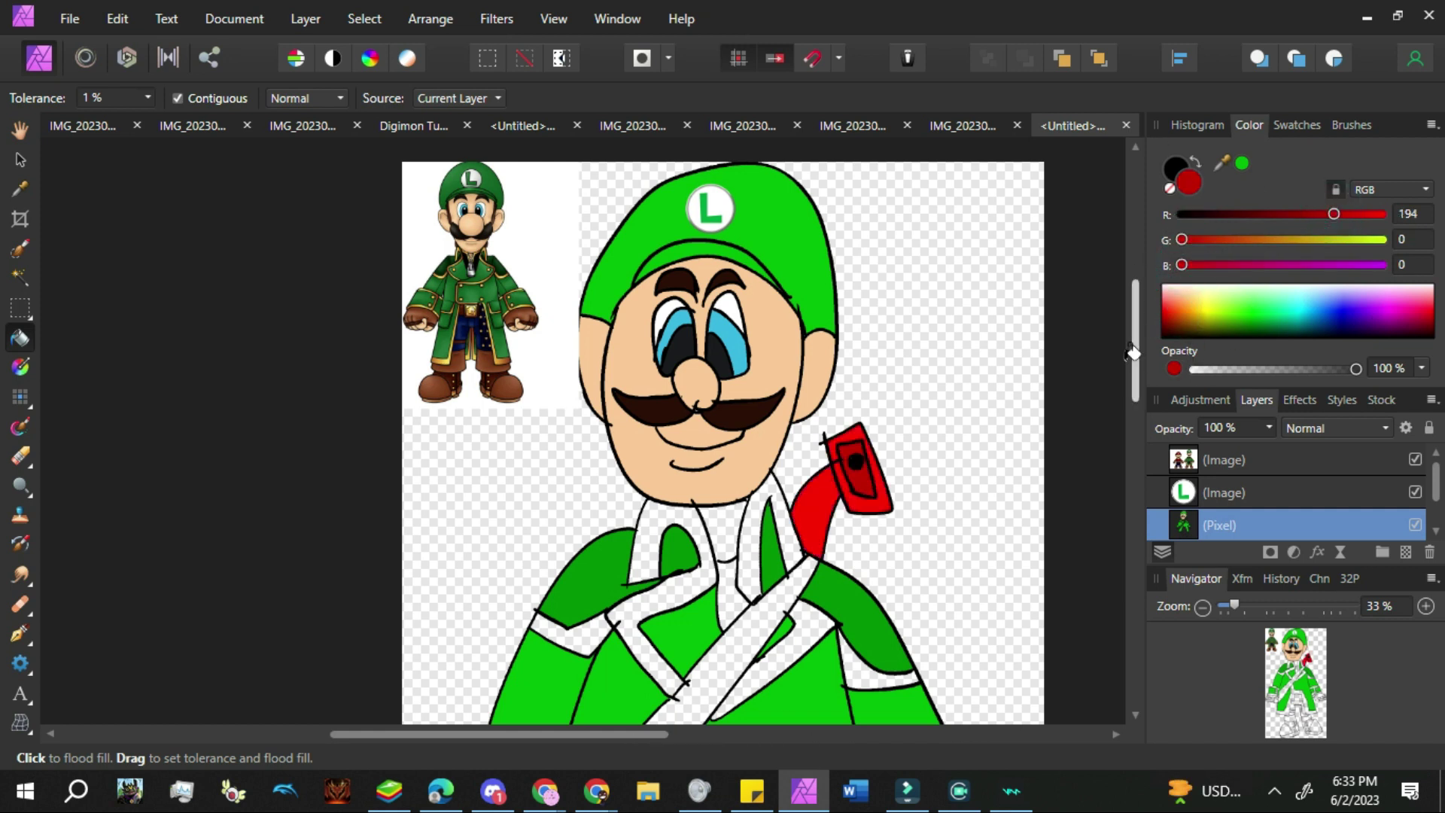
Set the fill colour to brown RGB 112, 59, 0 and flood-fill the diagonal strap with it
drag(1334, 213, 1269, 213)
drag(1182, 239, 1228, 238)
click(742, 640)
Undo the misplaced brown fills and flood-fill the right glove's remaining finger areas with the brown
drag(1134, 344, 1132, 434)
key(ctrl+z)
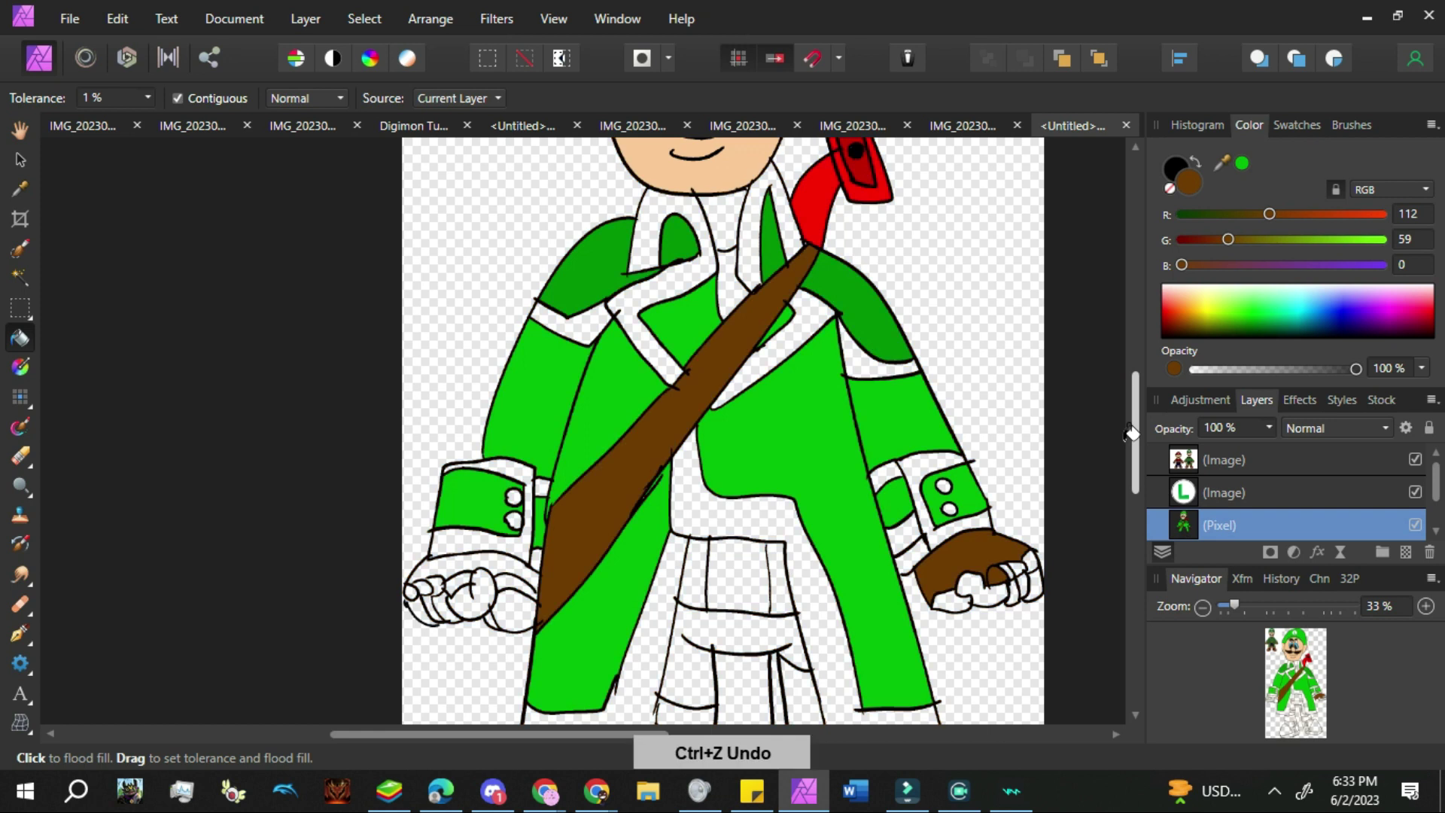
key(ctrl+z)
click(1017, 570)
click(1030, 562)
Undo the misplaced fill, touch up the left glove's outline in black and flood-fill the back of the glove with the brown
click(478, 562)
key(ctrl+z)
click(27, 398)
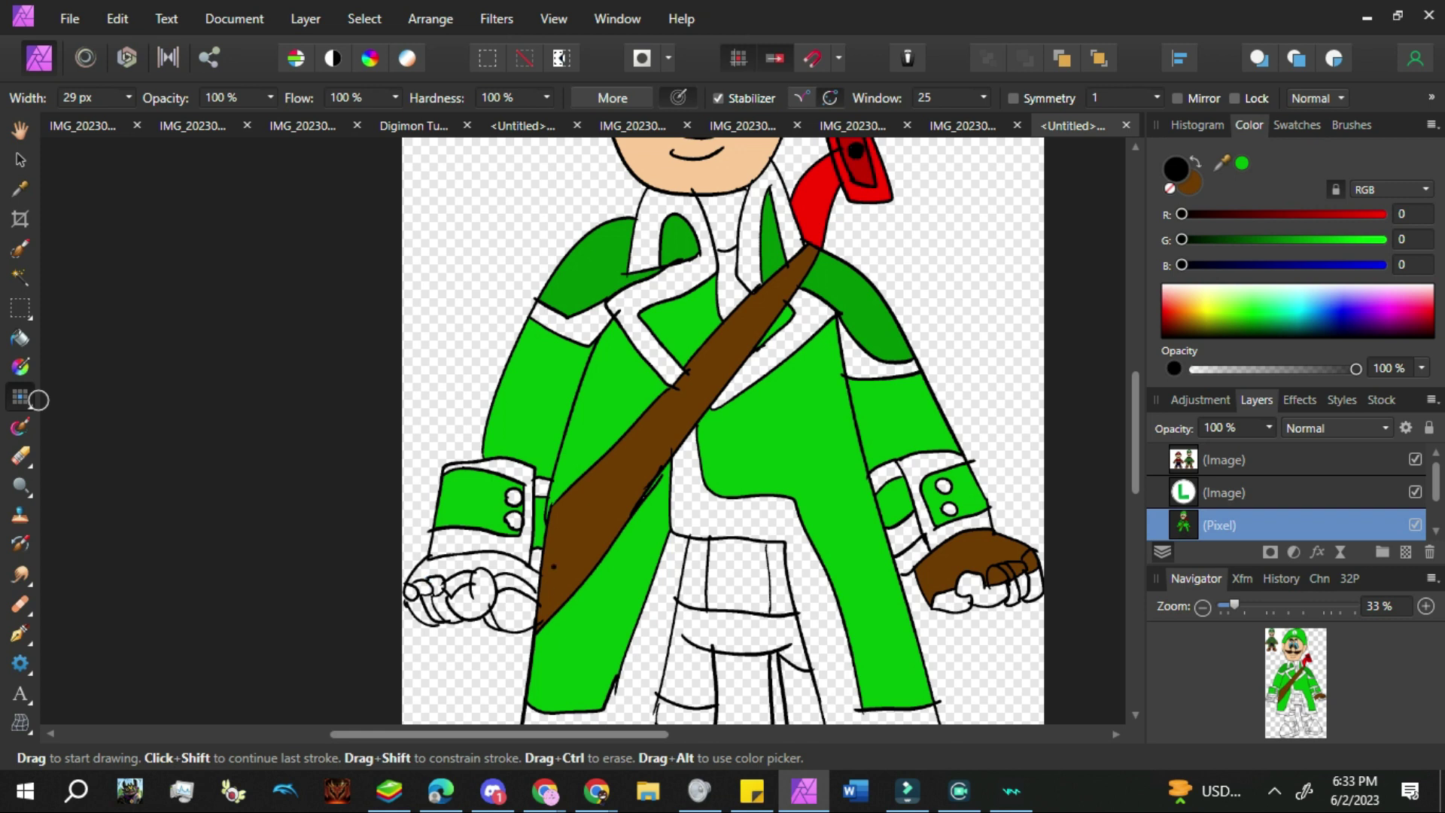
click(20, 338)
click(508, 584)
click(1041, 52)
key(ctrl+z)
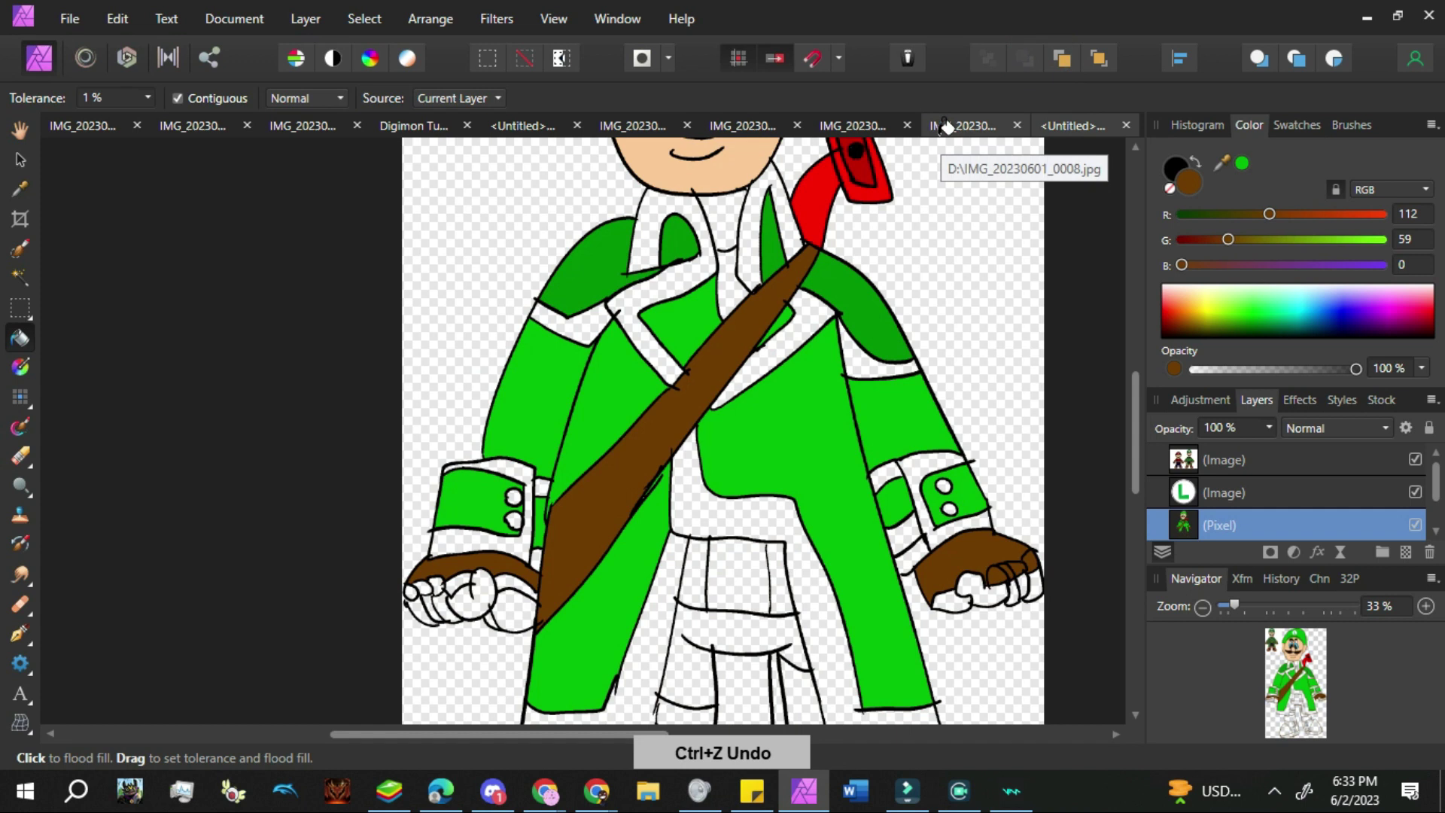
Flood-fill the left glove's upper finger areas with the same brown
click(516, 585)
click(458, 584)
click(437, 586)
click(422, 588)
click(411, 593)
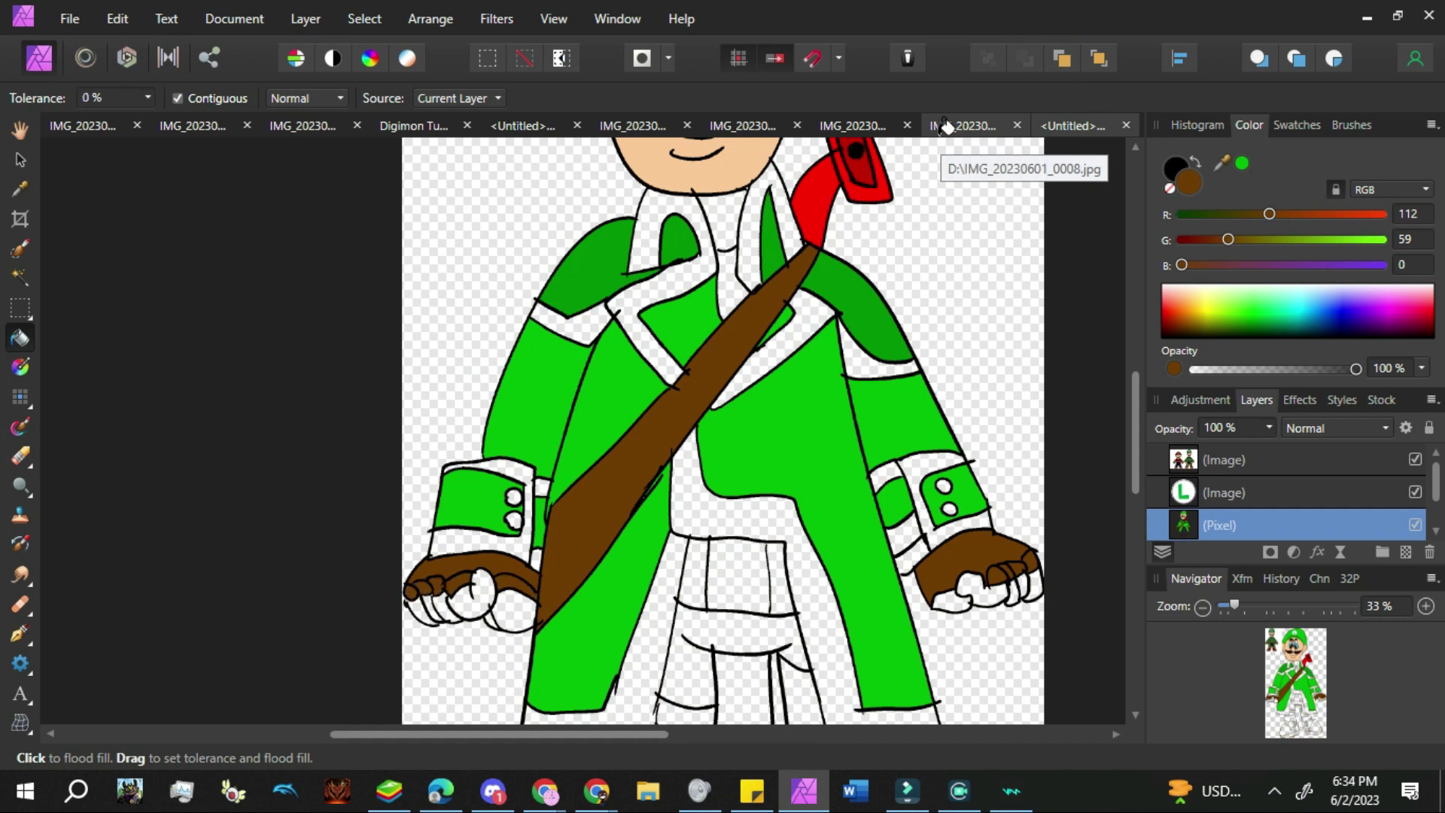
mouse_move(1140, 441)
mouse_down()
mouse_move(1132, 389)
mouse_move(1131, 450)
mouse_up()
click(753, 530)
key(ctrl+z)
click(20, 397)
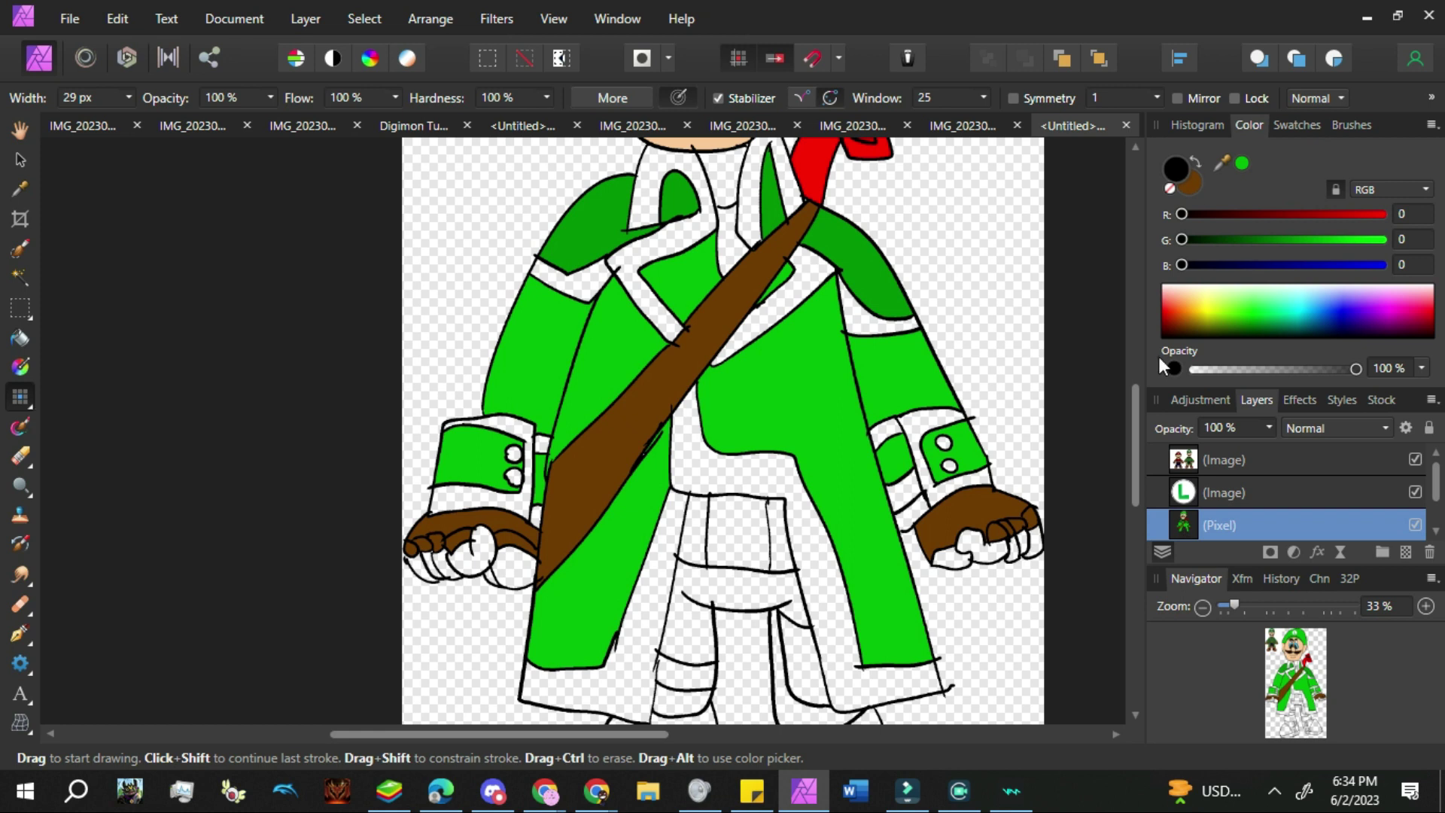
Set the fill colour to golden yellow RGB 255, 183, 0, matching the trim in the reference image
drag(1136, 450, 1140, 366)
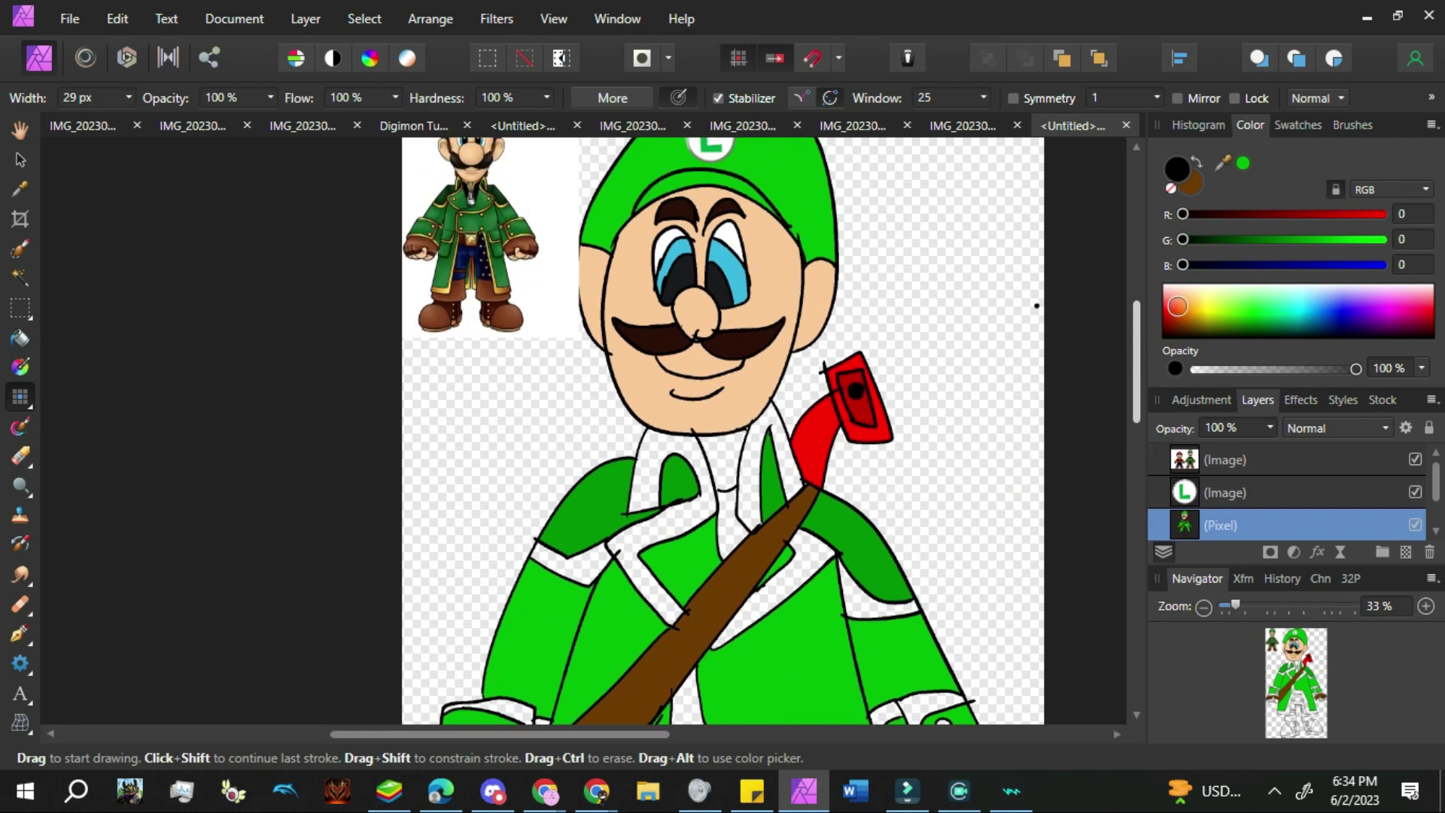
click(1290, 239)
drag(1367, 216, 1385, 217)
drag(1320, 242, 1329, 244)
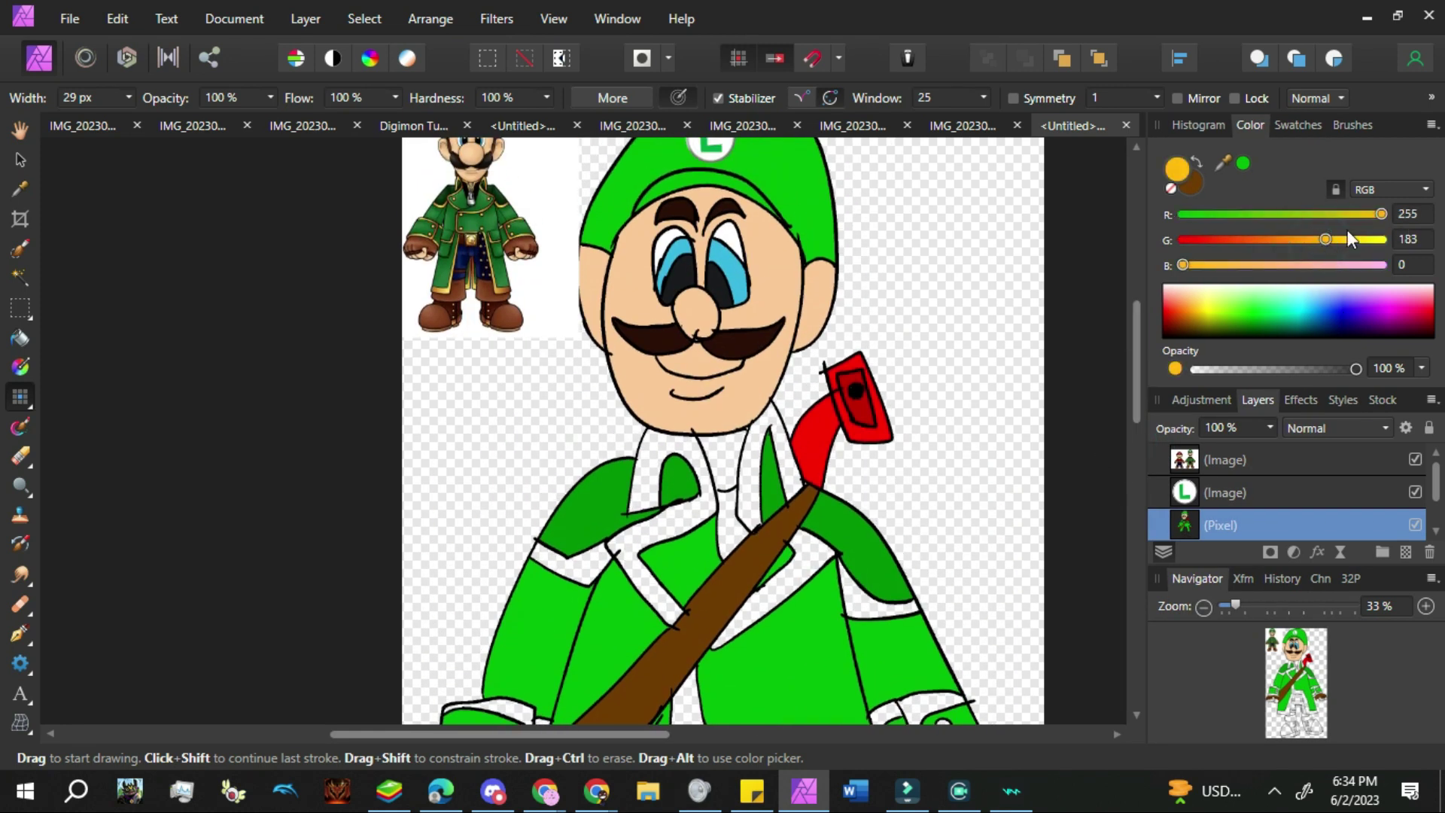
scroll(1139, 350, down, 3)
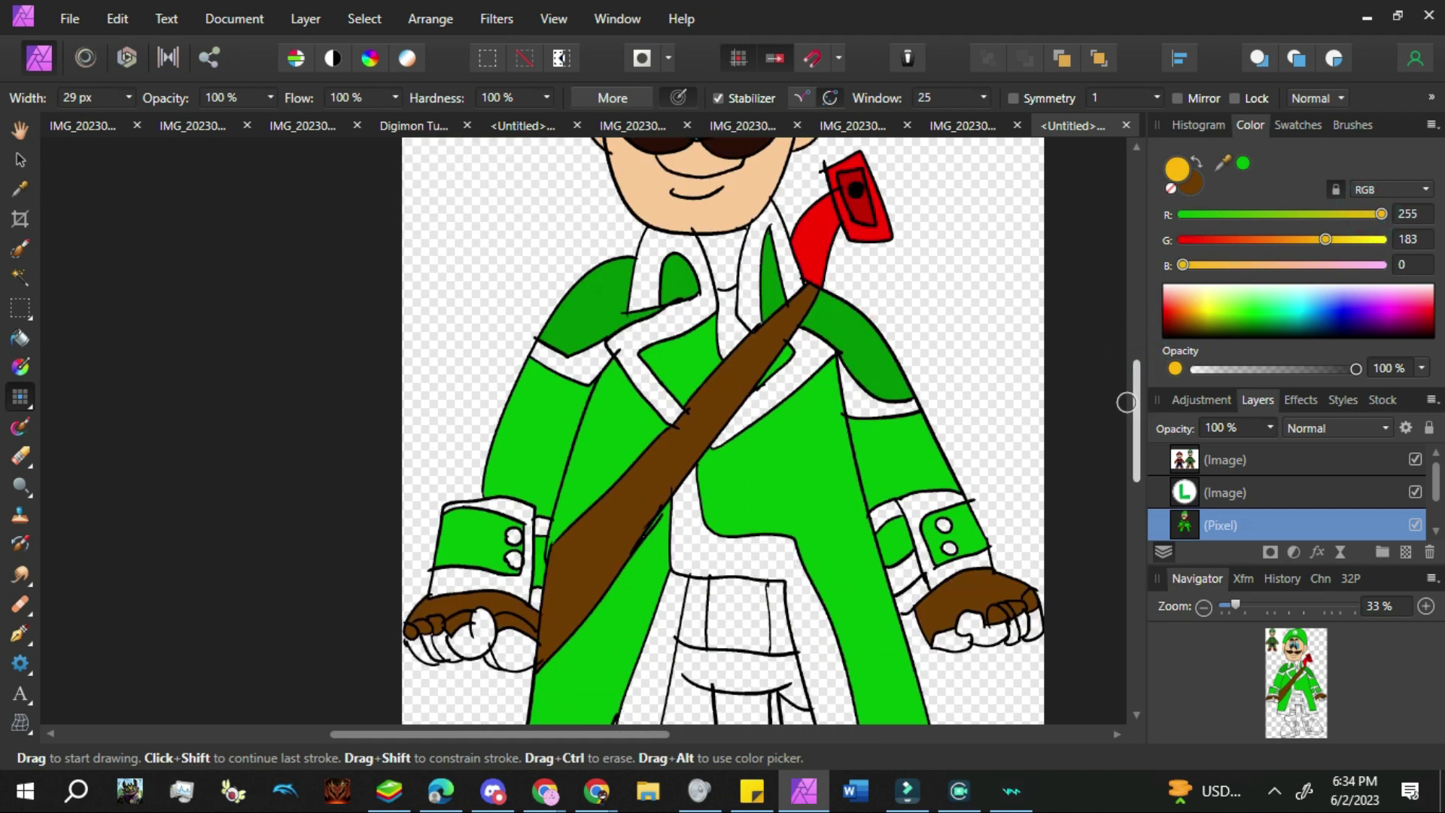
click(1197, 161)
drag(1230, 307, 1231, 338)
click(1197, 187)
click(1182, 165)
Flood-fill both shoulder bands, the collar borders and the lapel trim with the golden yellow
click(20, 337)
click(865, 403)
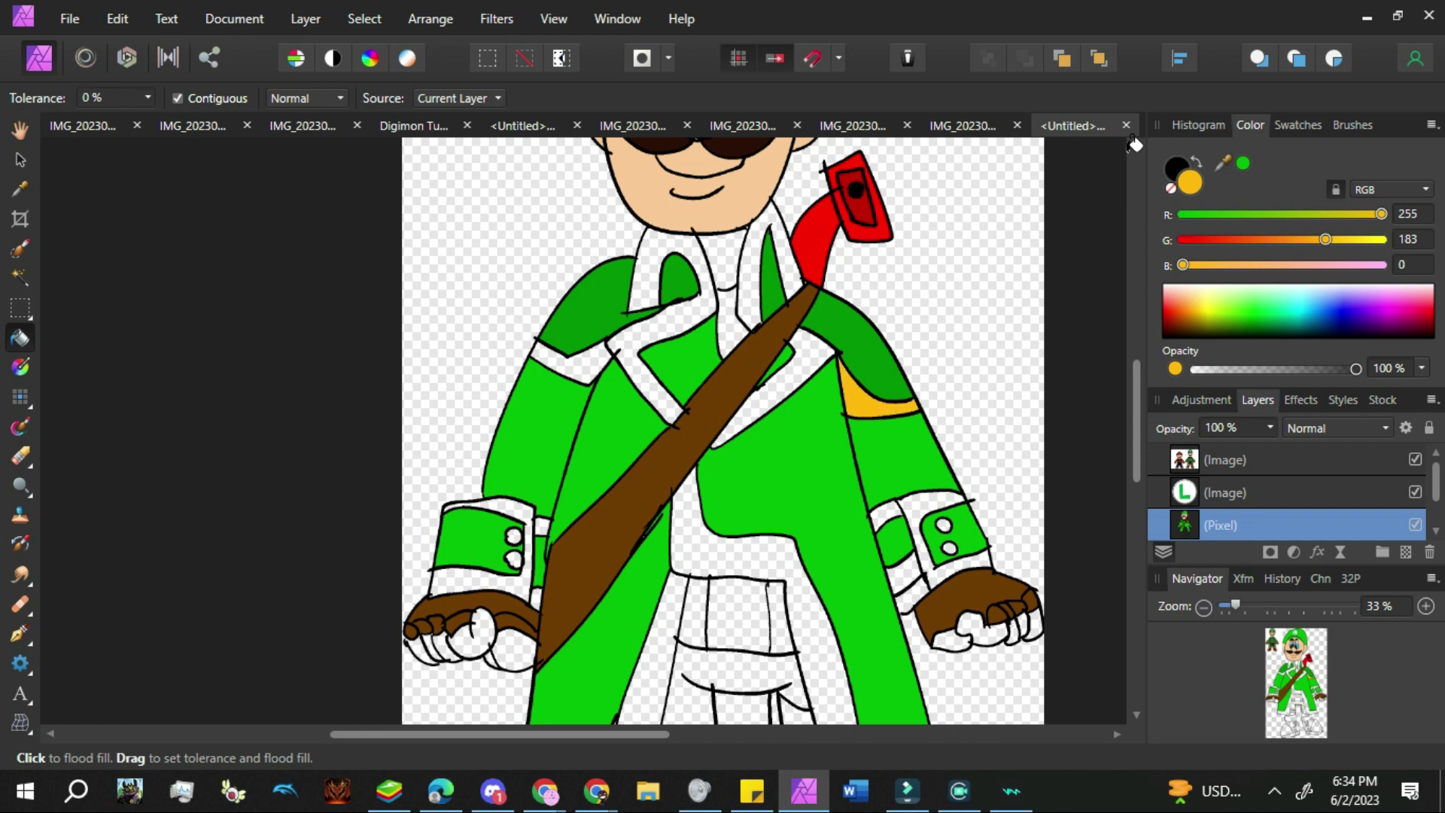
click(784, 379)
click(651, 263)
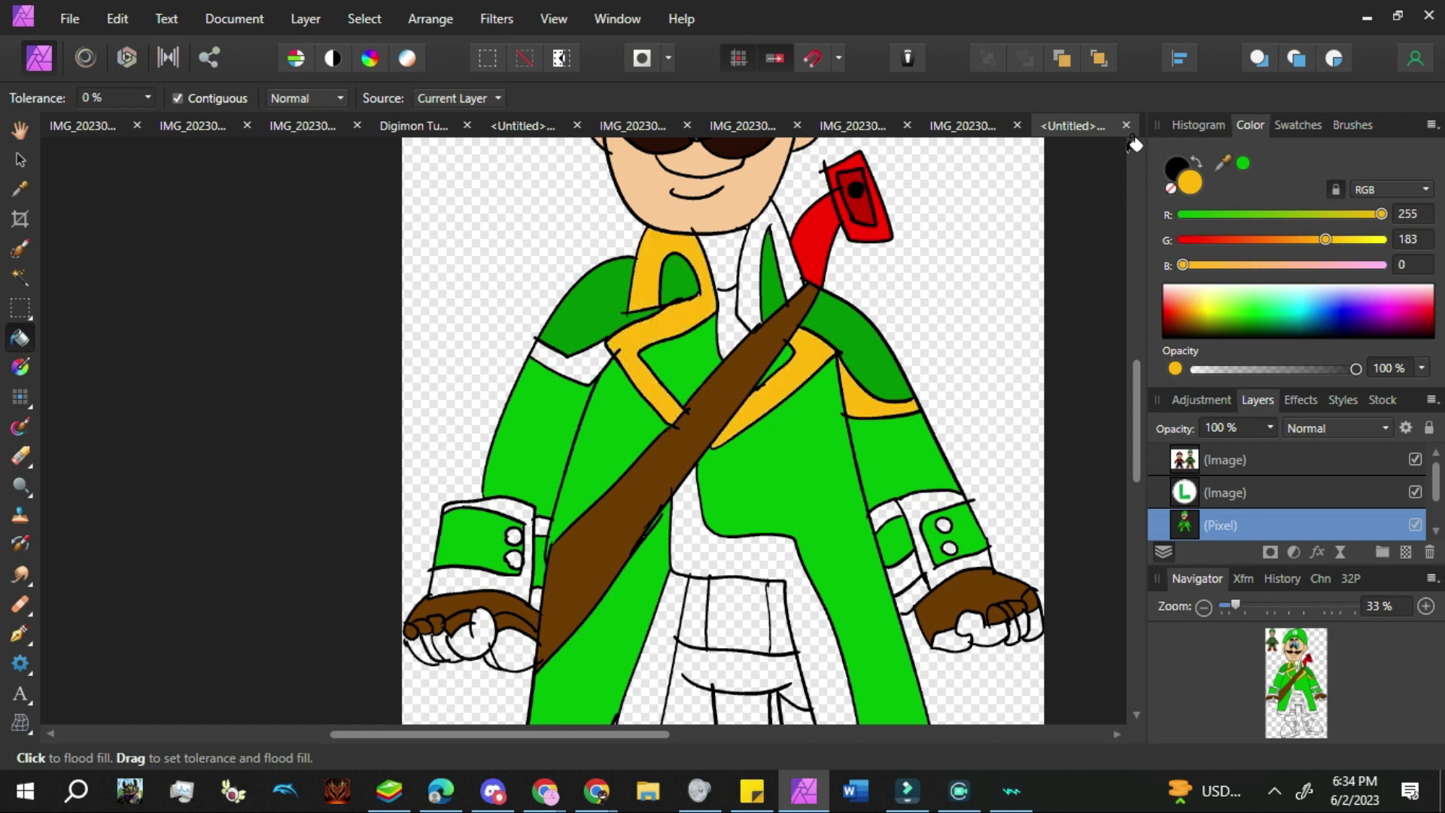
click(752, 241)
click(572, 361)
Flood-fill the cuff trims and buttons on both sleeves with the golden yellow, undoing the misplaced fill
mouse_move(1137, 424)
mouse_down()
mouse_move(1138, 368)
mouse_move(1135, 439)
mouse_up()
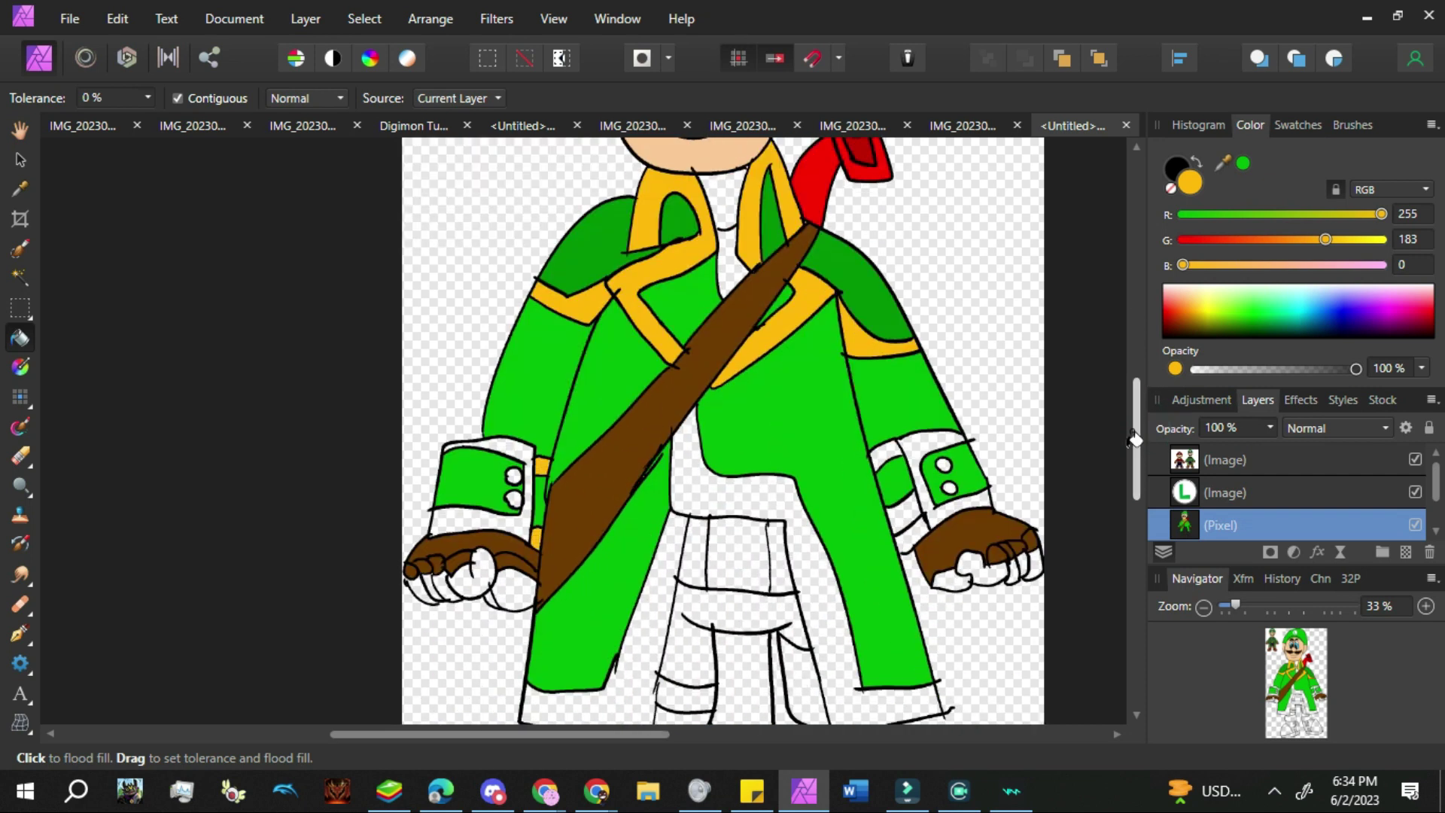
click(482, 451)
click(482, 518)
click(514, 476)
click(944, 465)
click(949, 487)
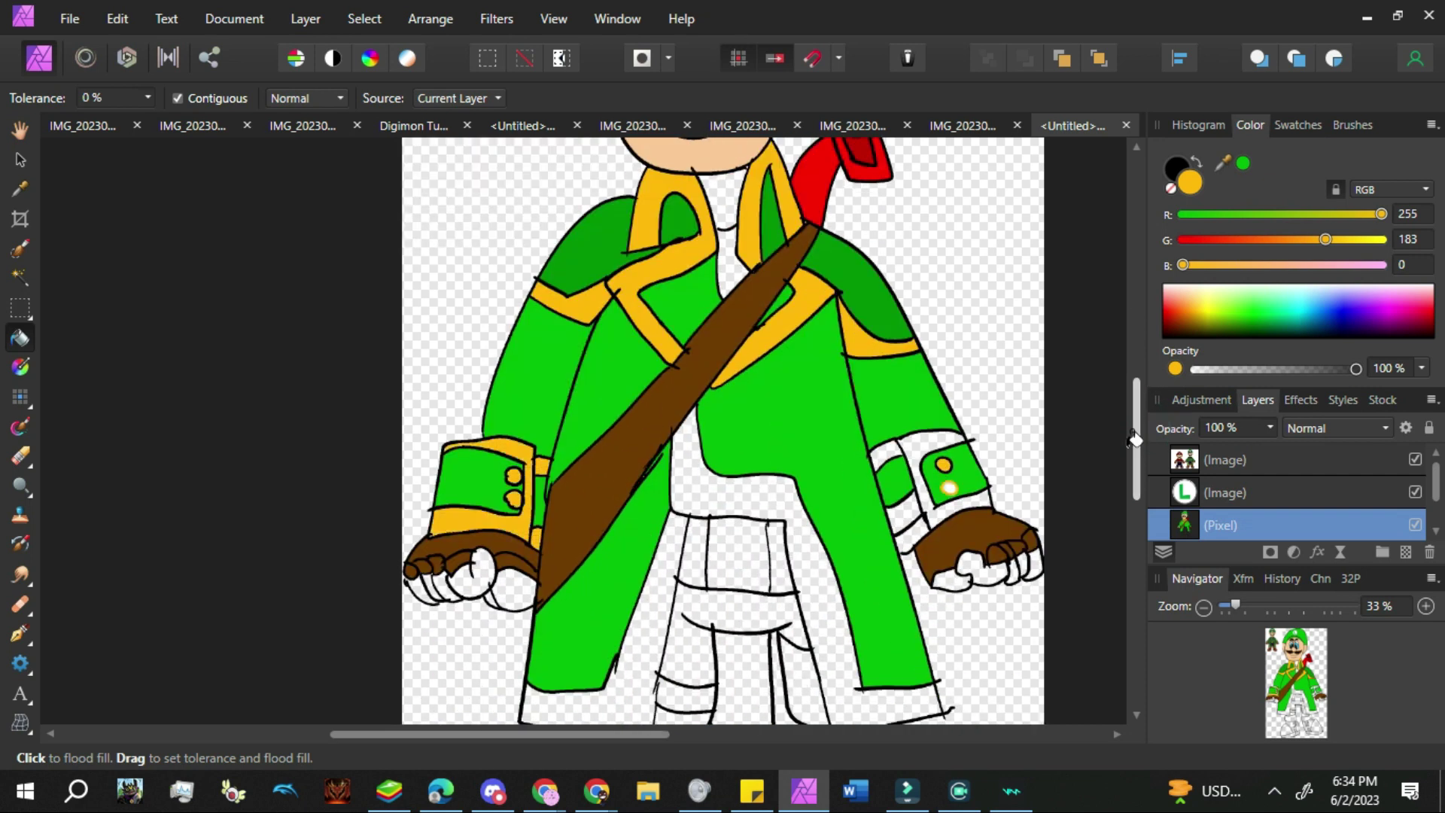
key(ctrl+z)
click(907, 515)
click(891, 459)
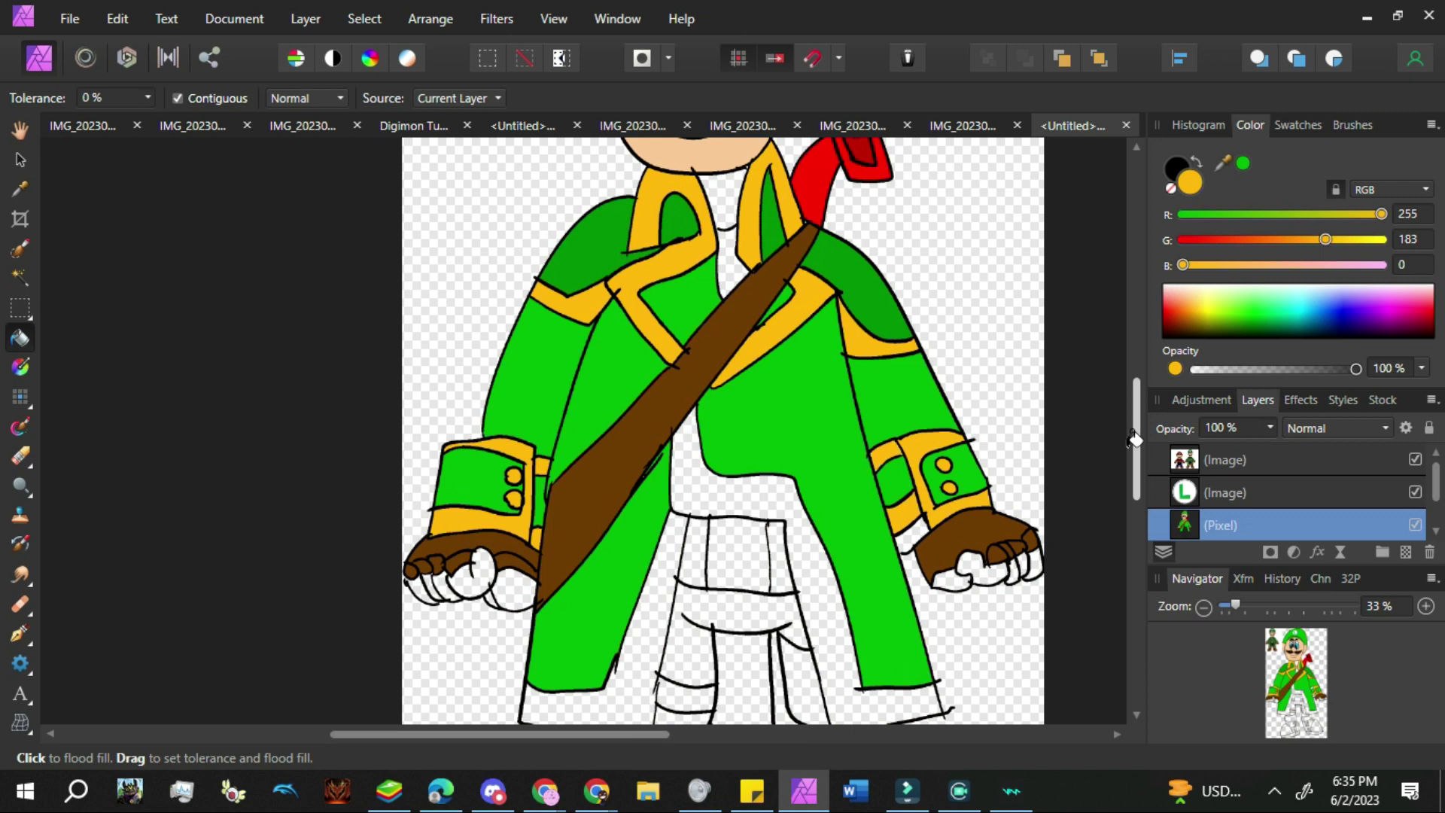
click(21, 396)
key(x)
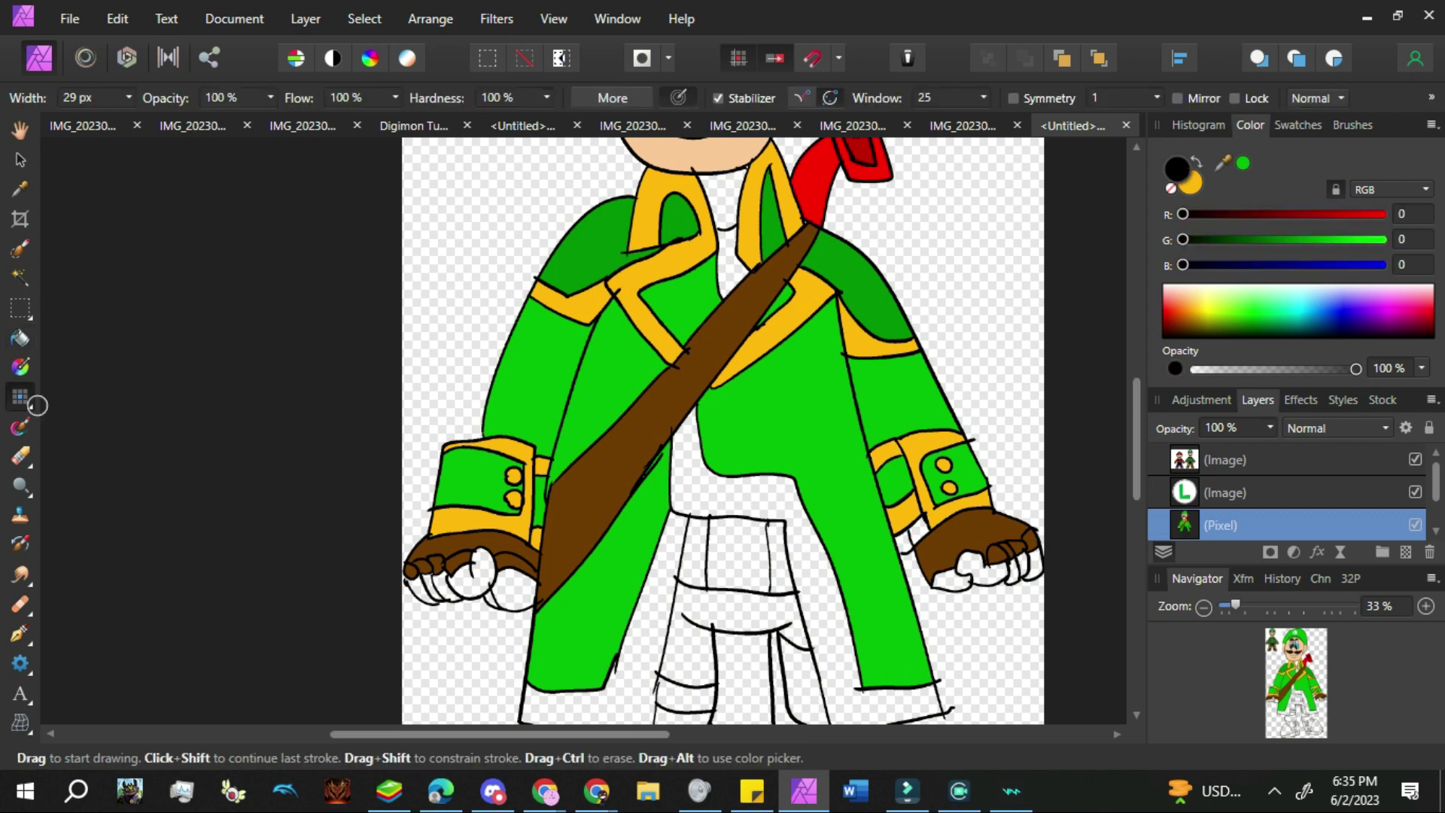
key(e)
drag(904, 559, 909, 553)
key(ctrl+z)
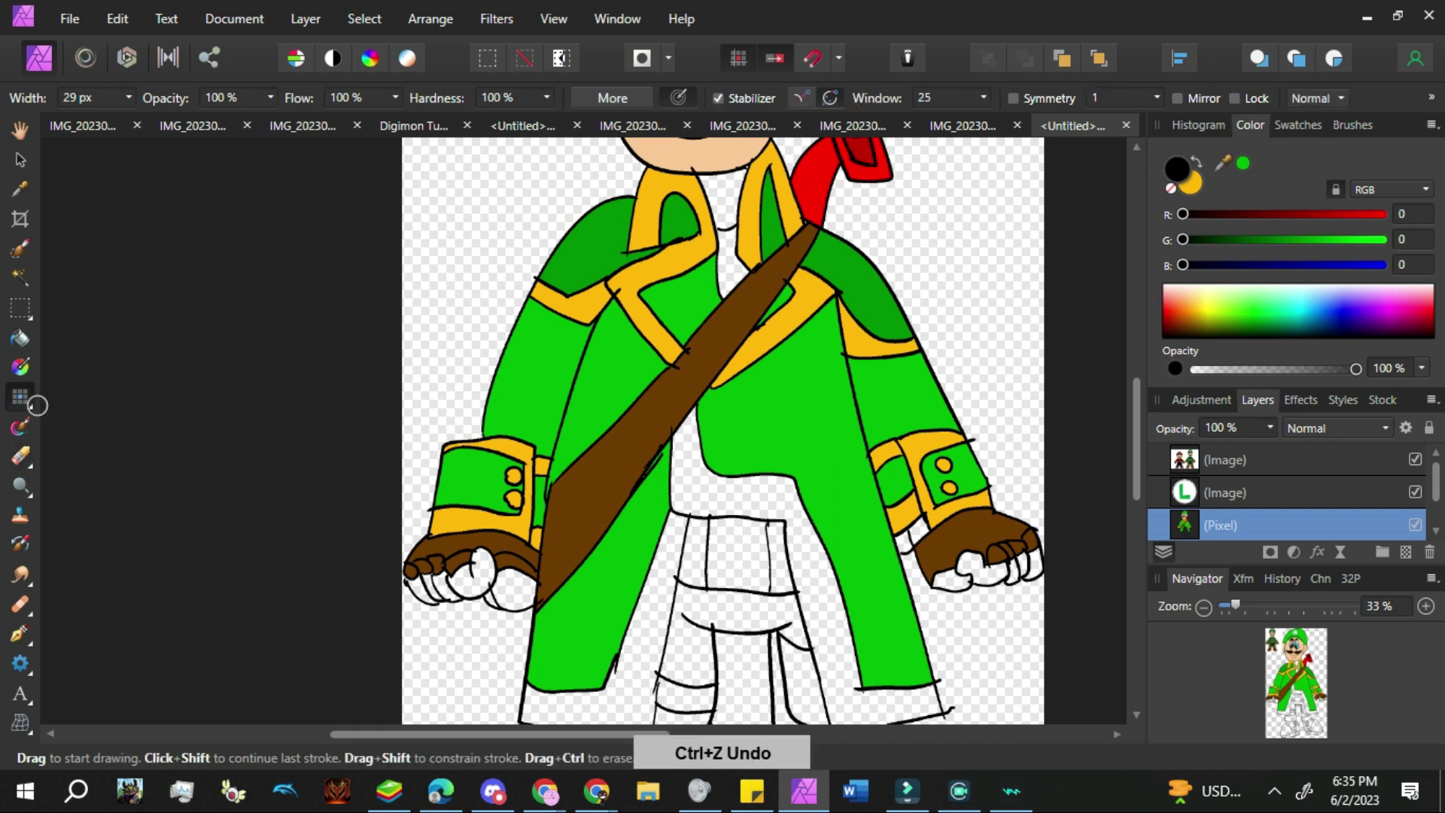
click(28, 466)
click(22, 456)
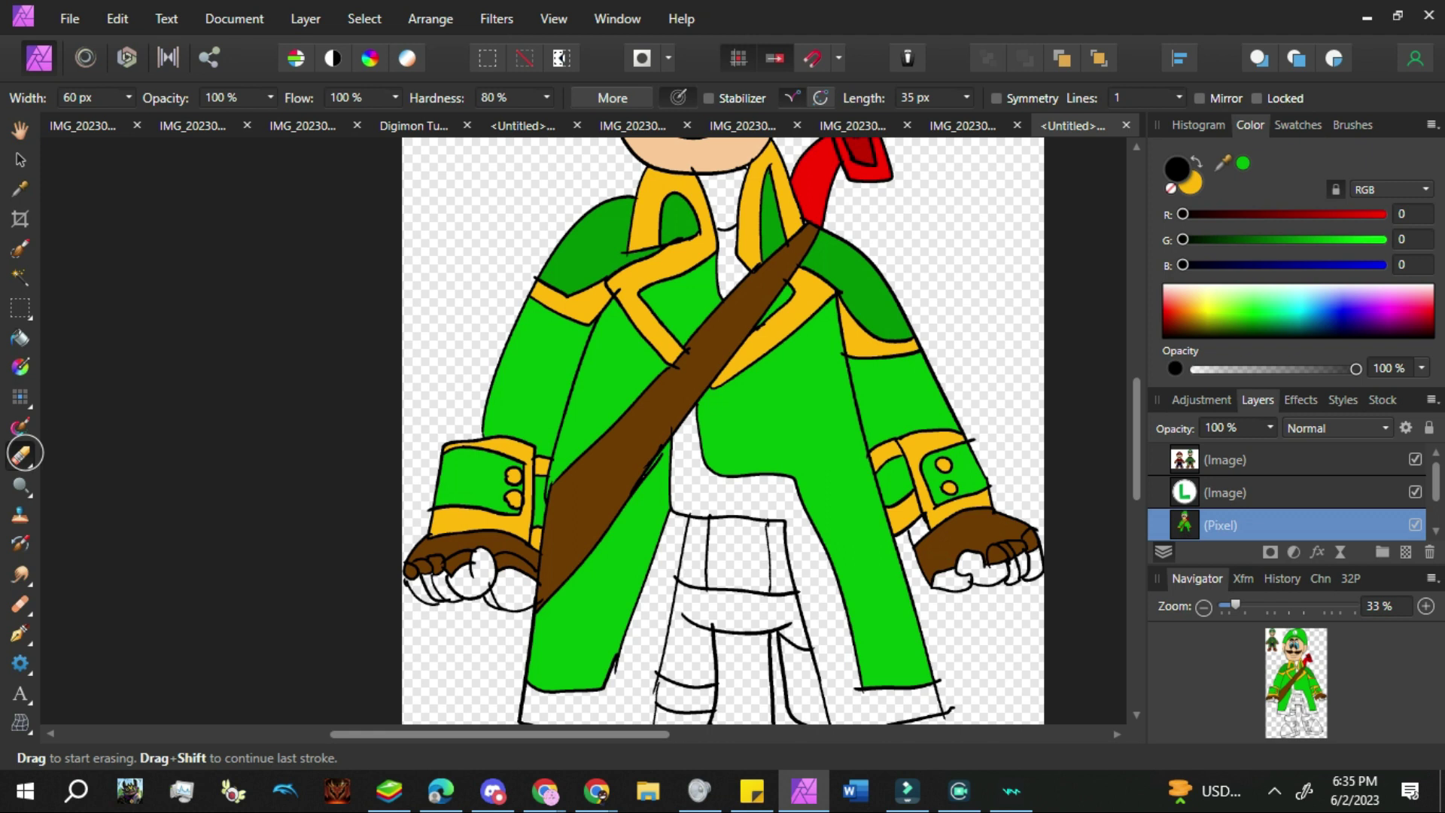
Pick the skin tone RGB 249, 201, 148 from the face and flood-fill the right hand's wrist and fingers with it
click(28, 343)
key(i)
click(677, 156)
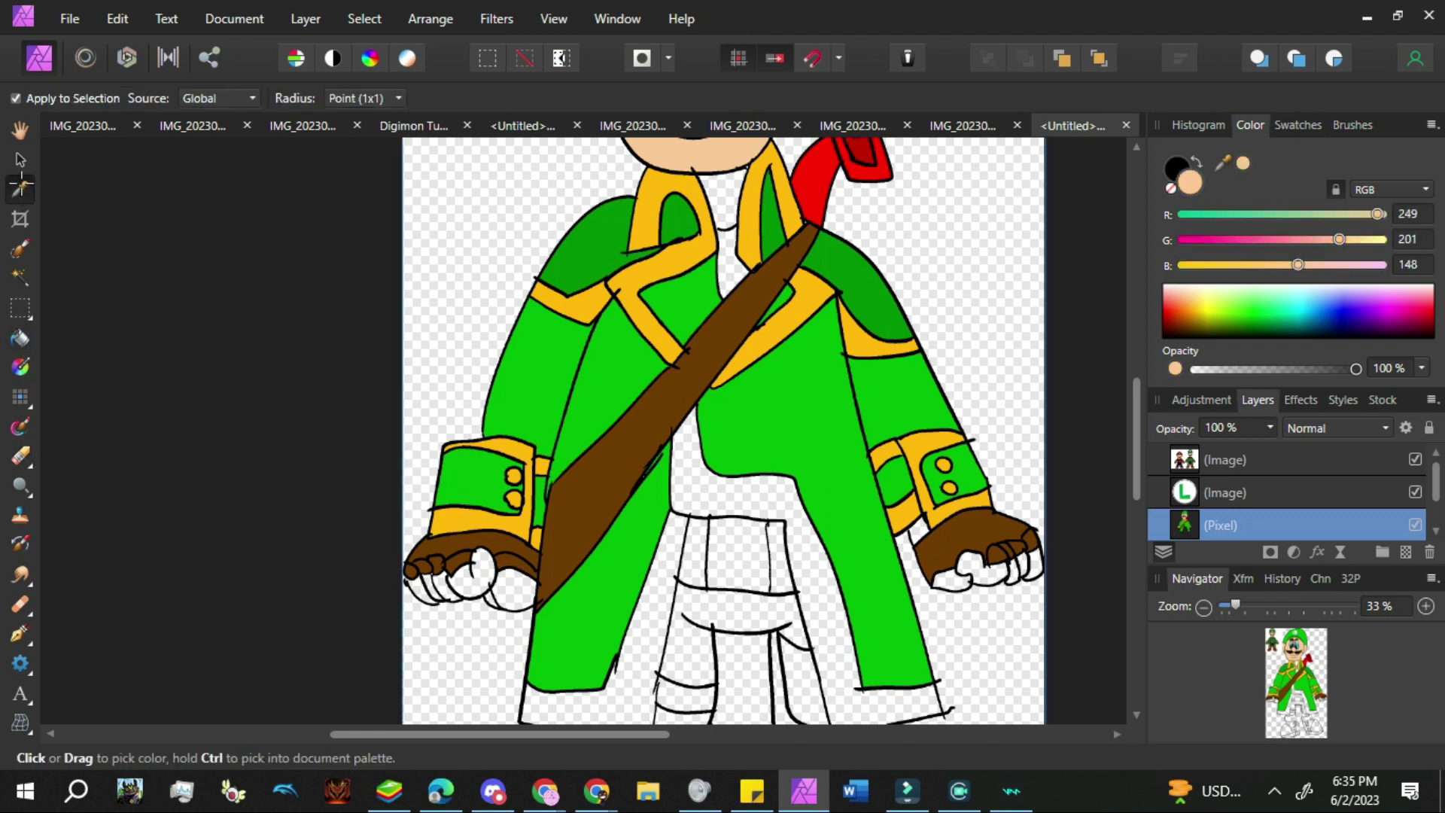
click(19, 343)
click(952, 582)
click(983, 574)
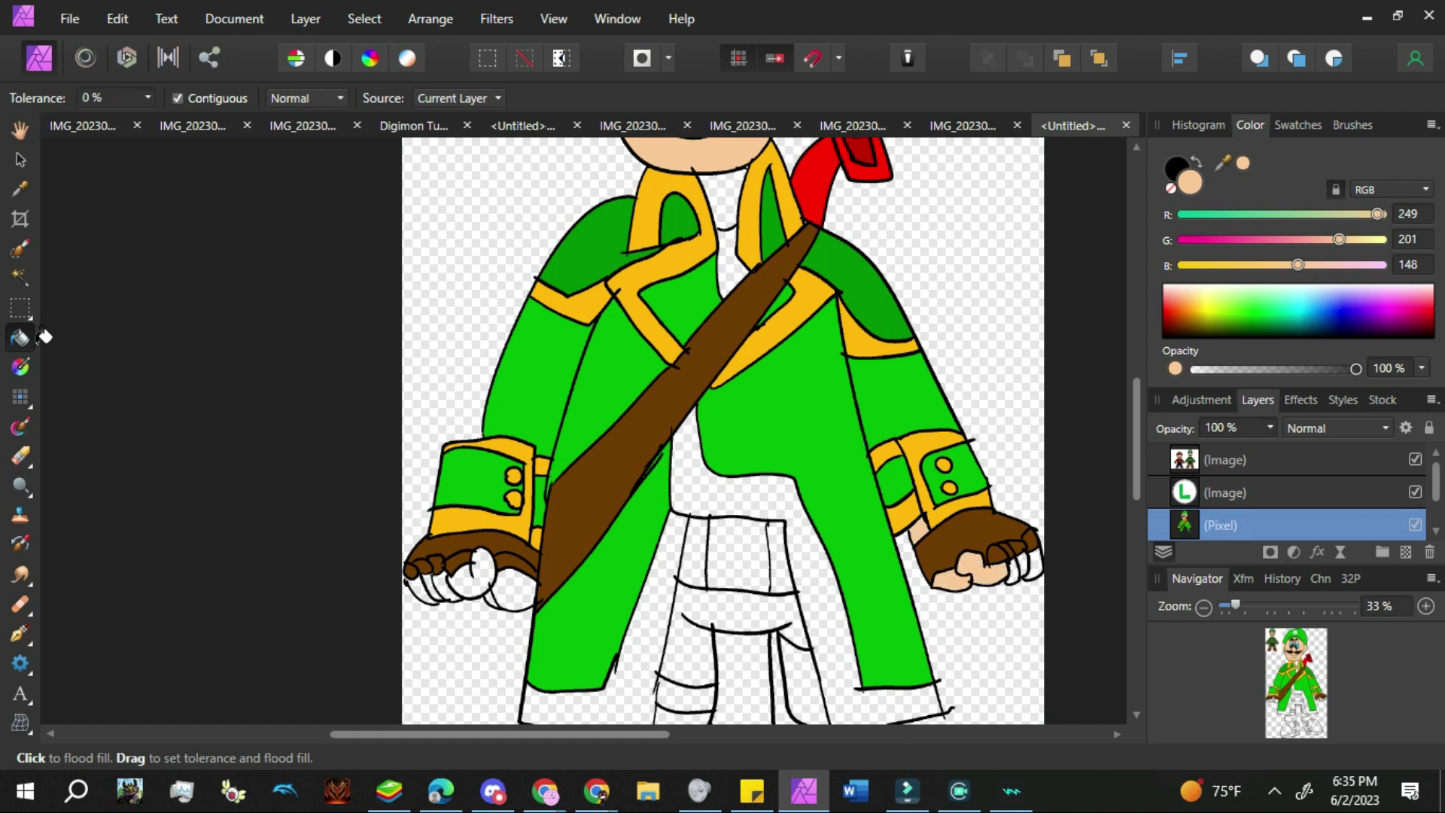
Flood-fill the left hand's thumb and fingers with the skin tone and undo the fill that spills into the background
click(515, 591)
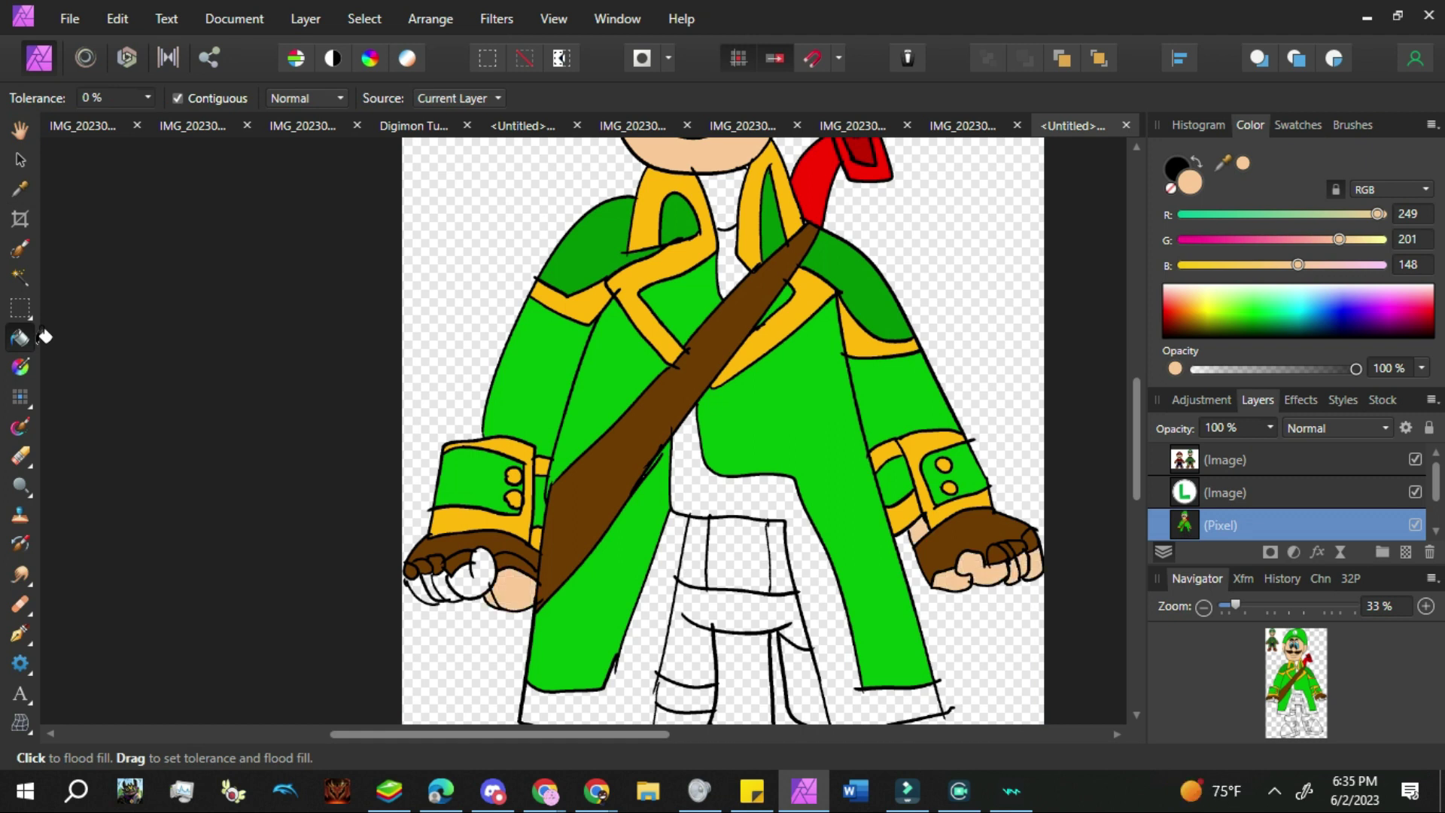
click(472, 572)
click(431, 587)
click(466, 662)
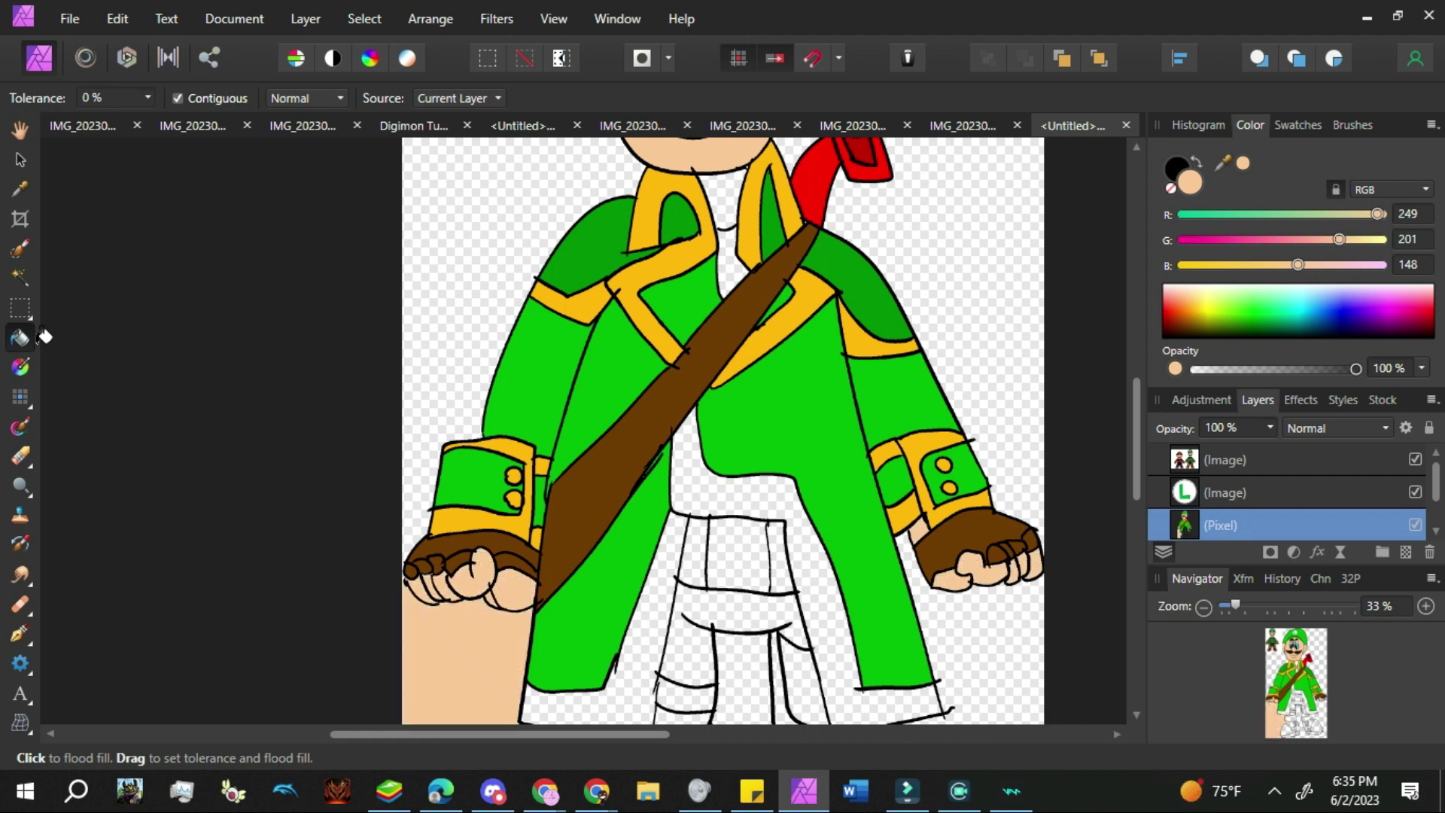
key(ctrl+z)
Close the gap in the left hand's outline in black and flood-fill the outermost fingertips with the skin tone
key(b)
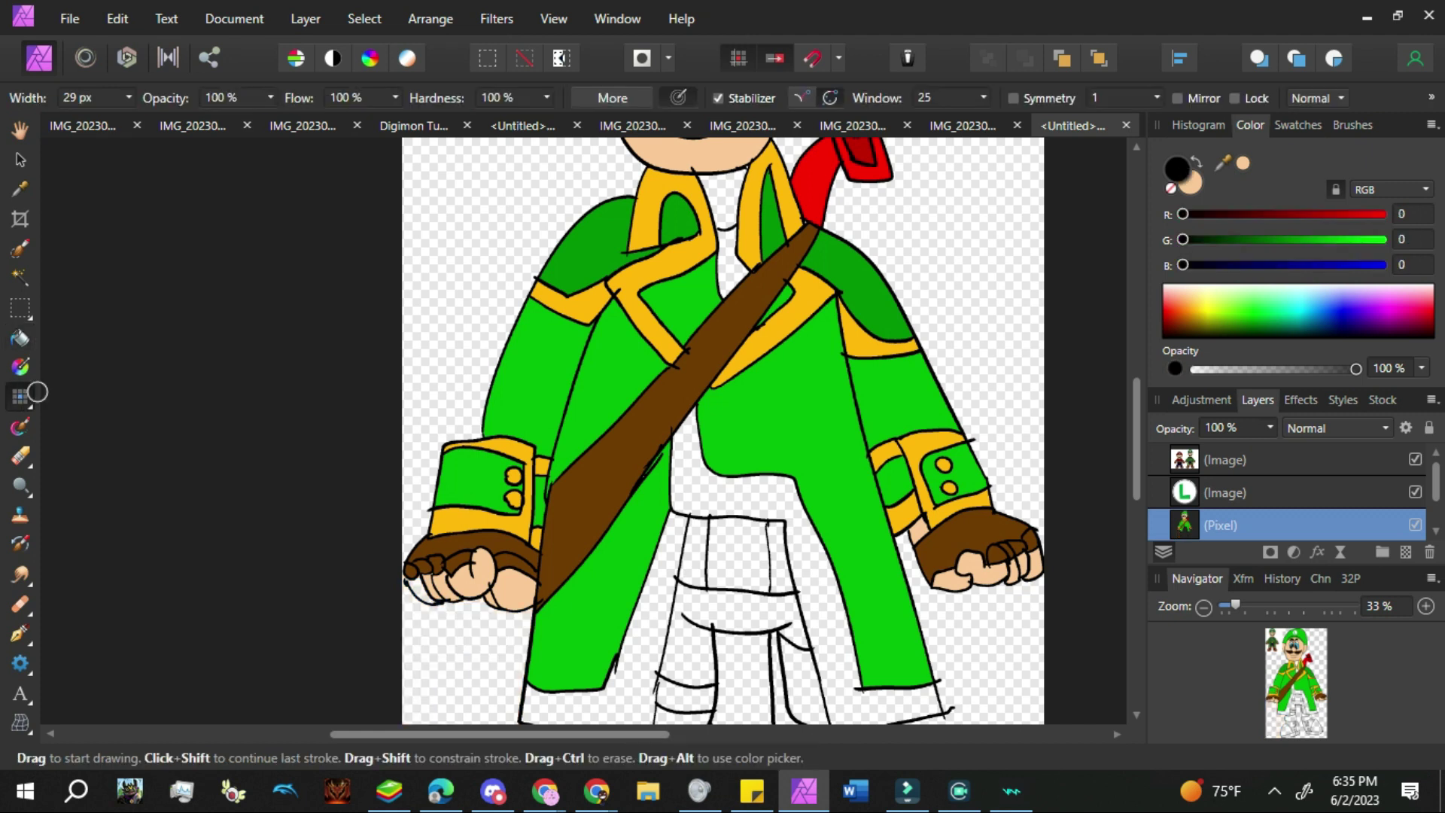
key(g)
click(420, 590)
key(ctrl+z)
click(23, 399)
key(g)
key(x)
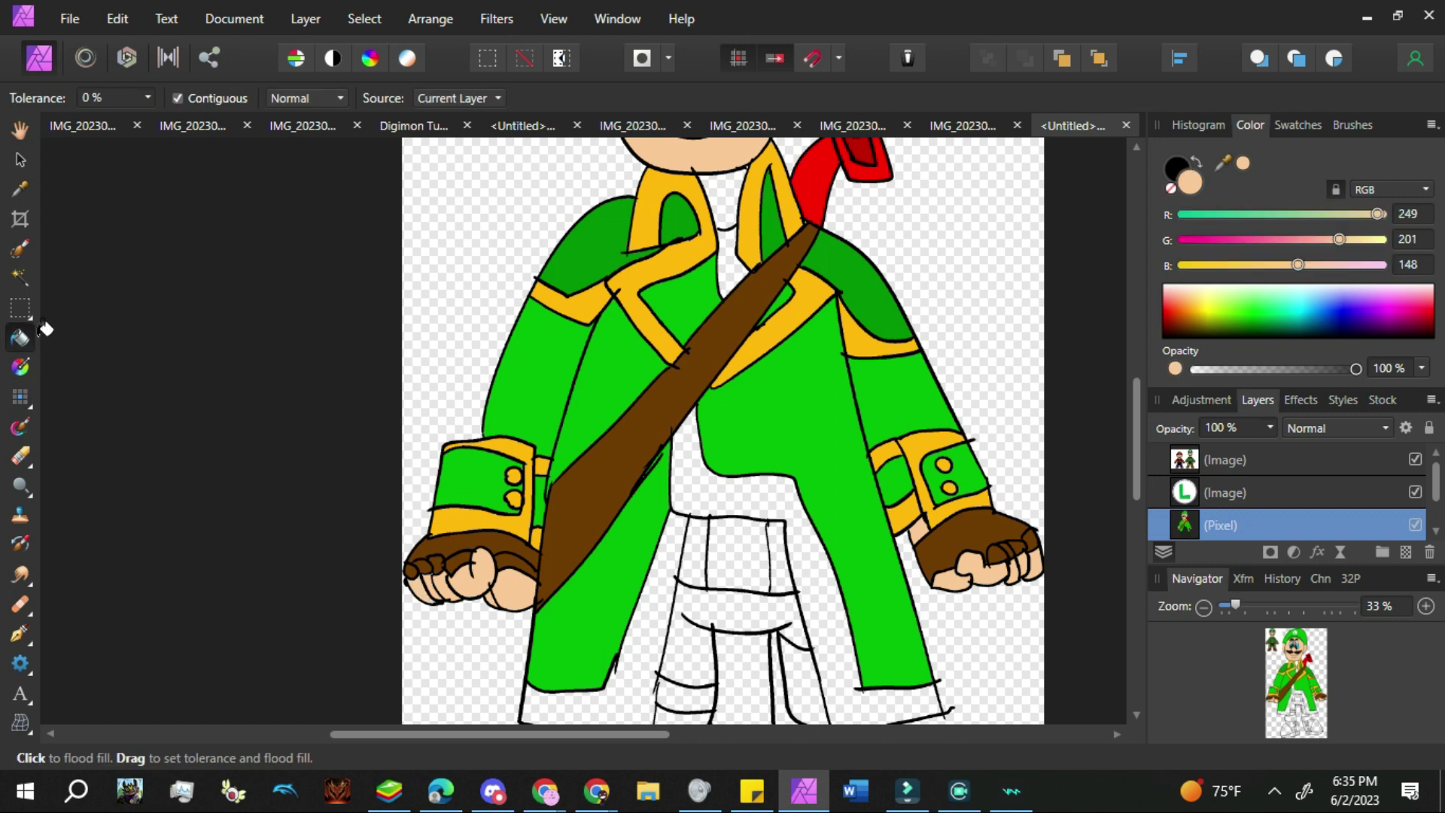
Pick the brown RGB 112, 59, 0 from the drawing and flood-fill both suspenders below the coat's front with it
drag(1137, 445, 1135, 369)
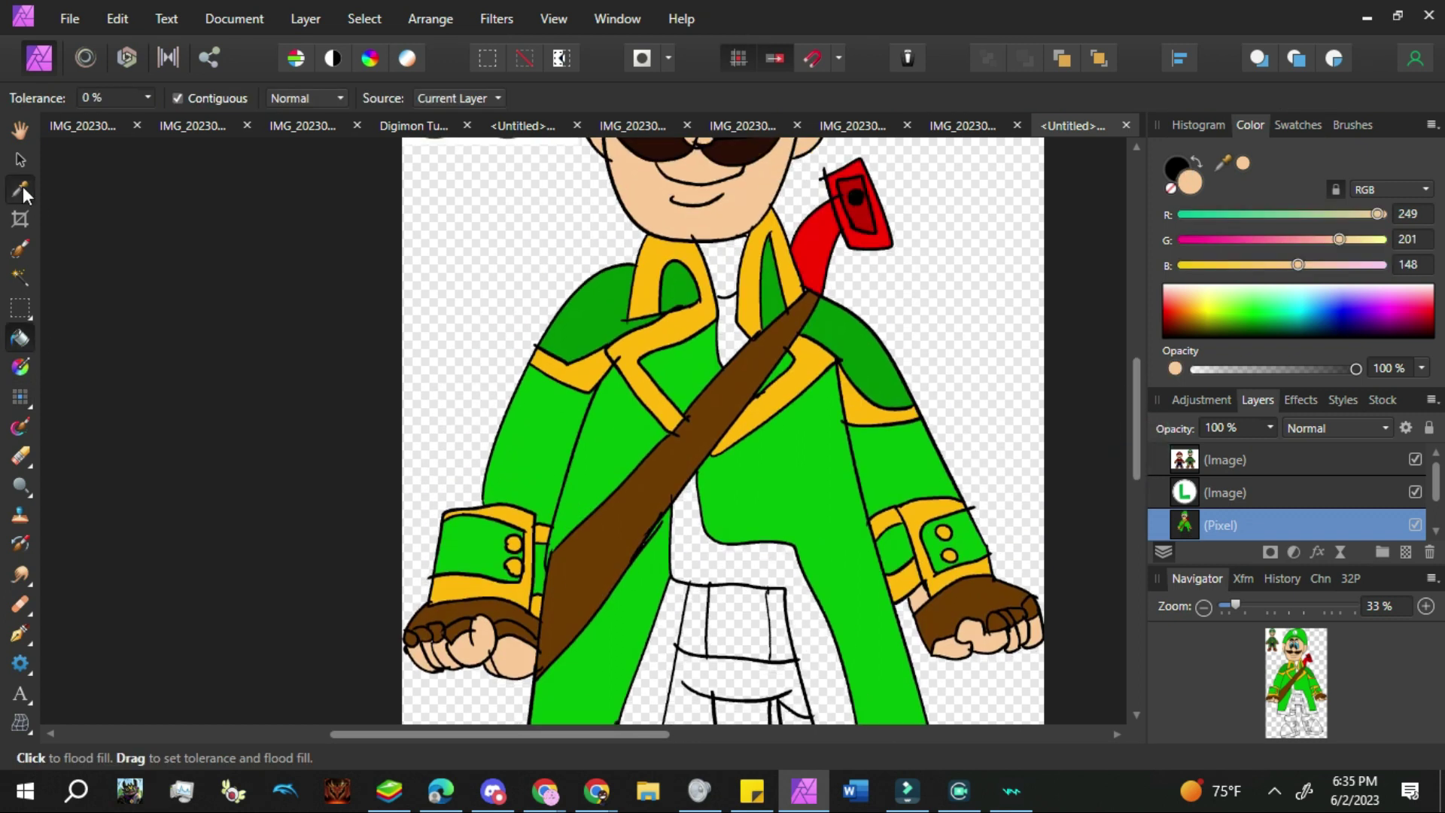
click(23, 189)
click(20, 338)
click(780, 625)
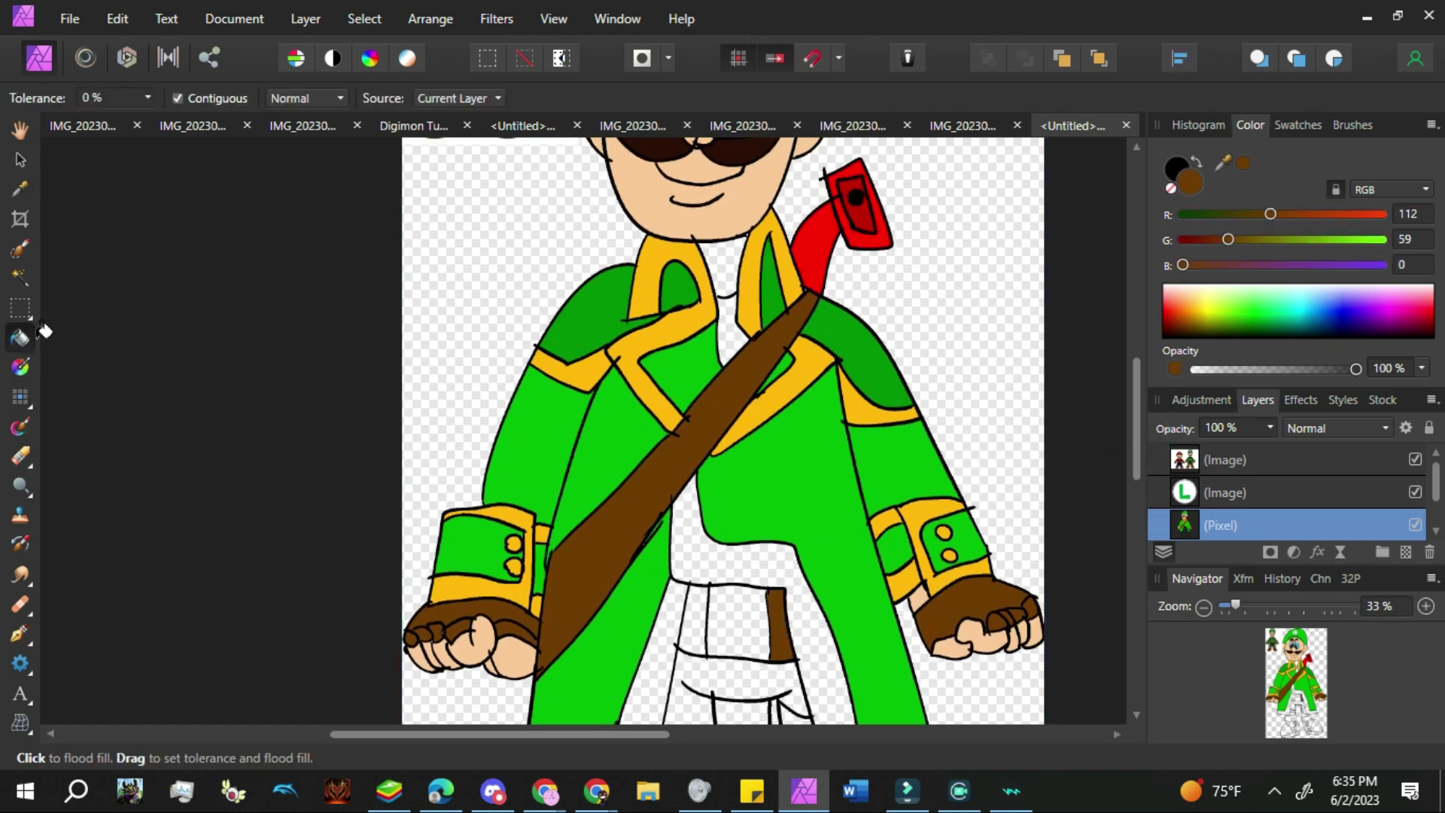
click(693, 620)
Pick the golden yellow RGB 255, 183, 0 and flood-fill the coat's front trim and lower hem on both sides
click(20, 187)
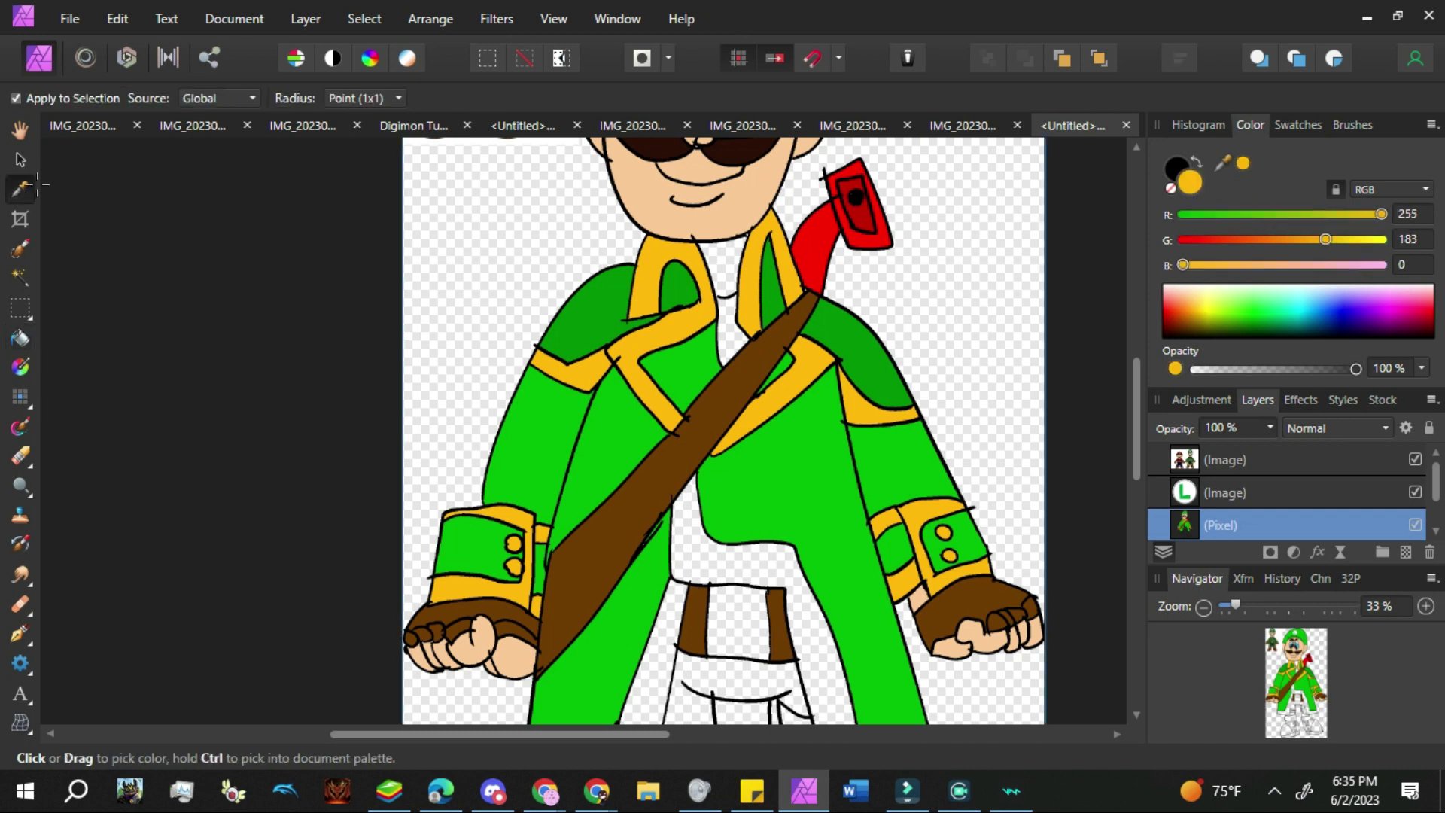
click(20, 338)
click(722, 542)
drag(1132, 418, 1150, 533)
click(587, 623)
Pick the brown RGB 112, 59, 0 and flood-fill the left leg's band, the left boot's side panel and both boot toes
click(21, 187)
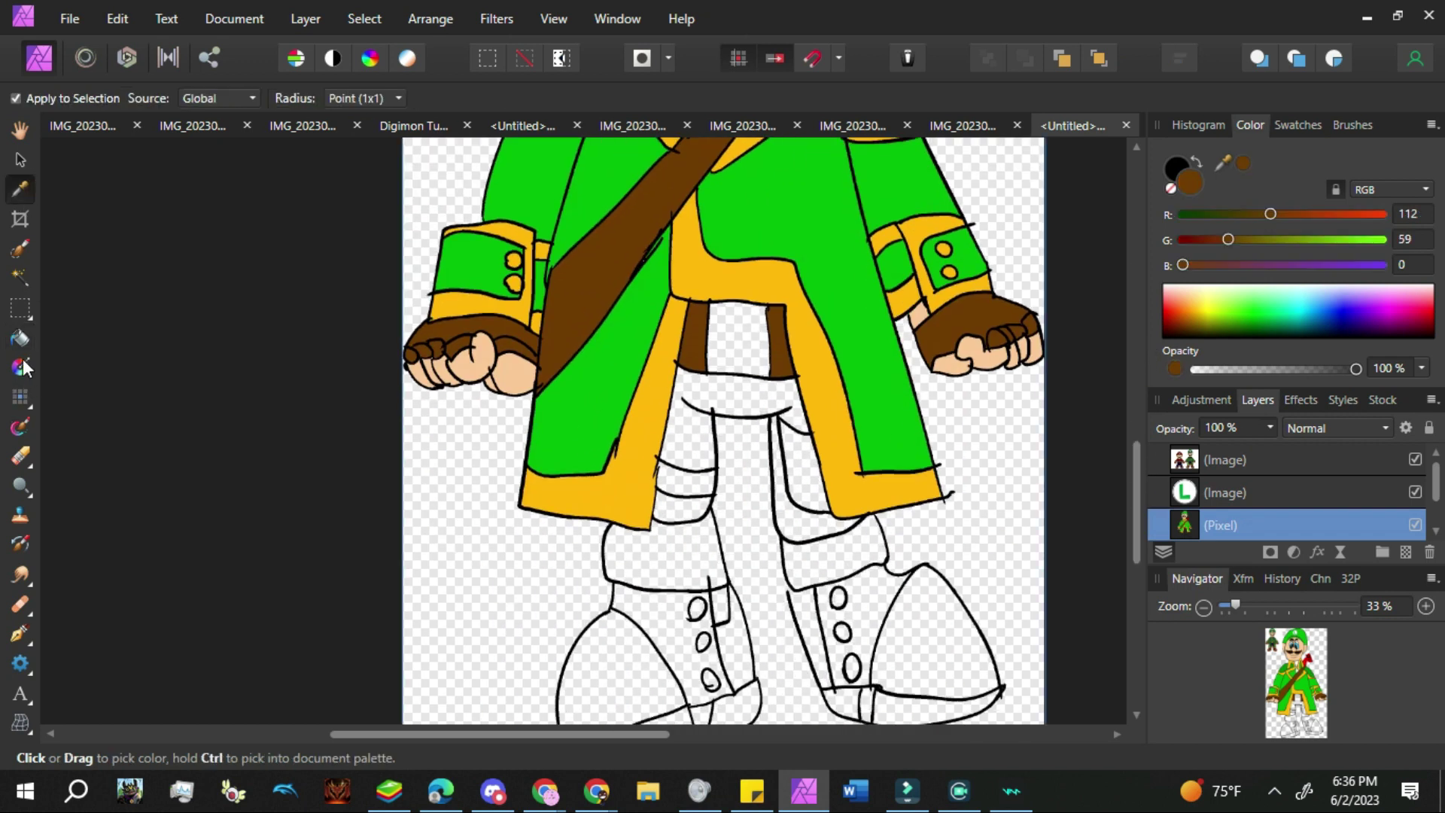
click(21, 338)
key(ctrl+z)
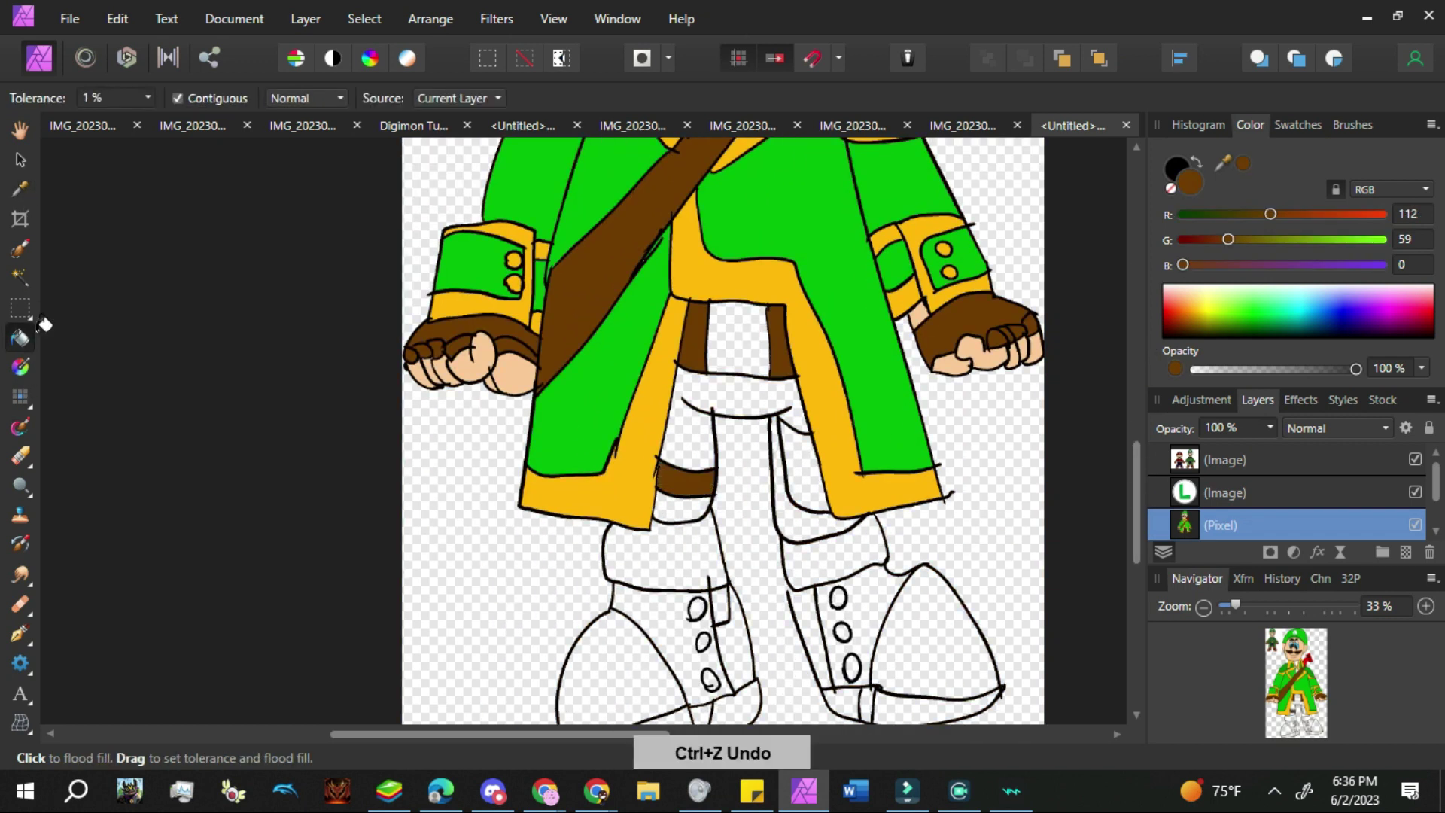
click(737, 648)
click(619, 670)
click(932, 643)
click(811, 637)
Undo the misplaced boot fills, touch up the right boot's outline and flood-fill its side panel with the brown
key(ctrl+z)
key(ctrl+z)
click(20, 397)
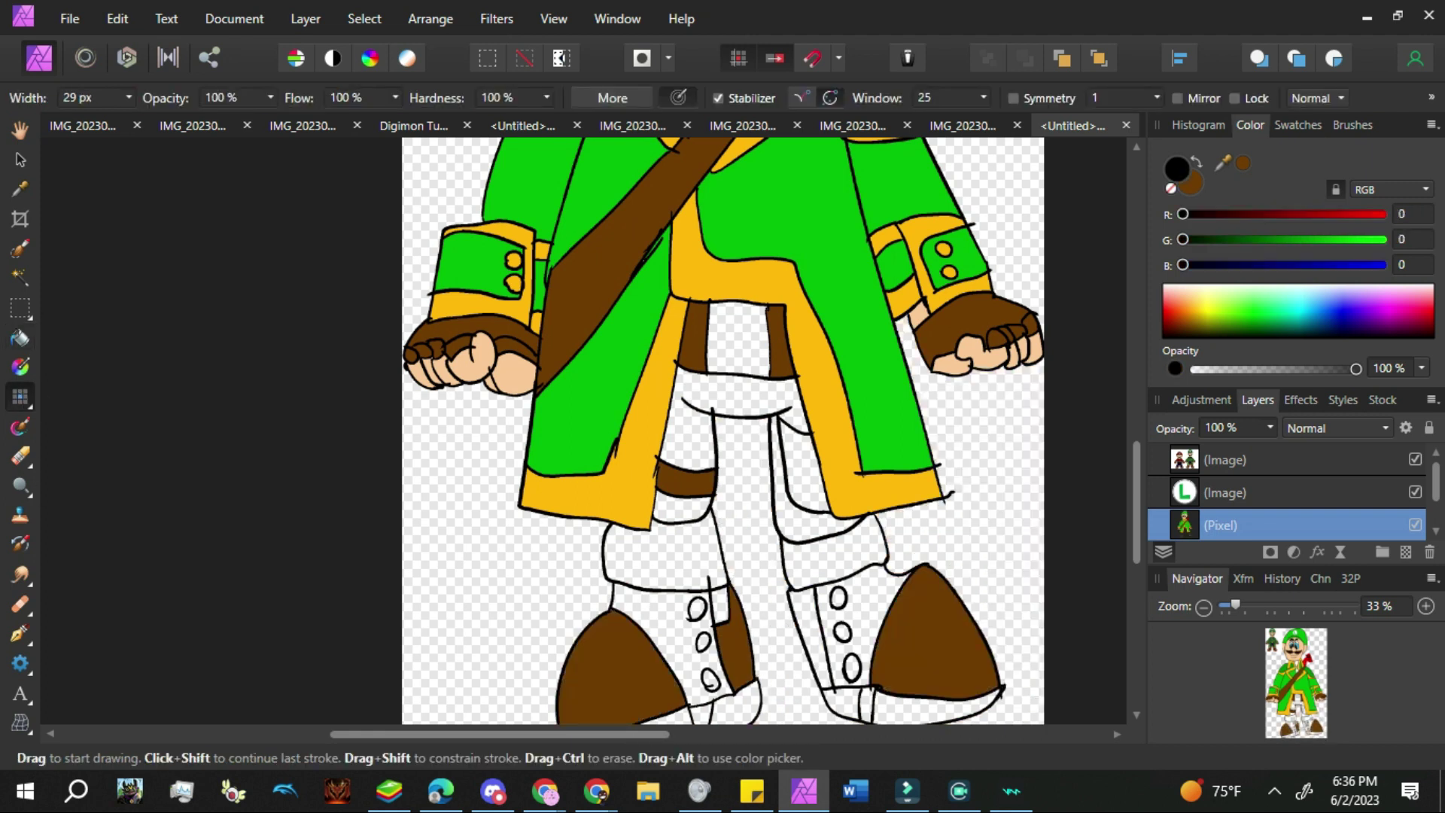
key(ctrl+z)
click(23, 337)
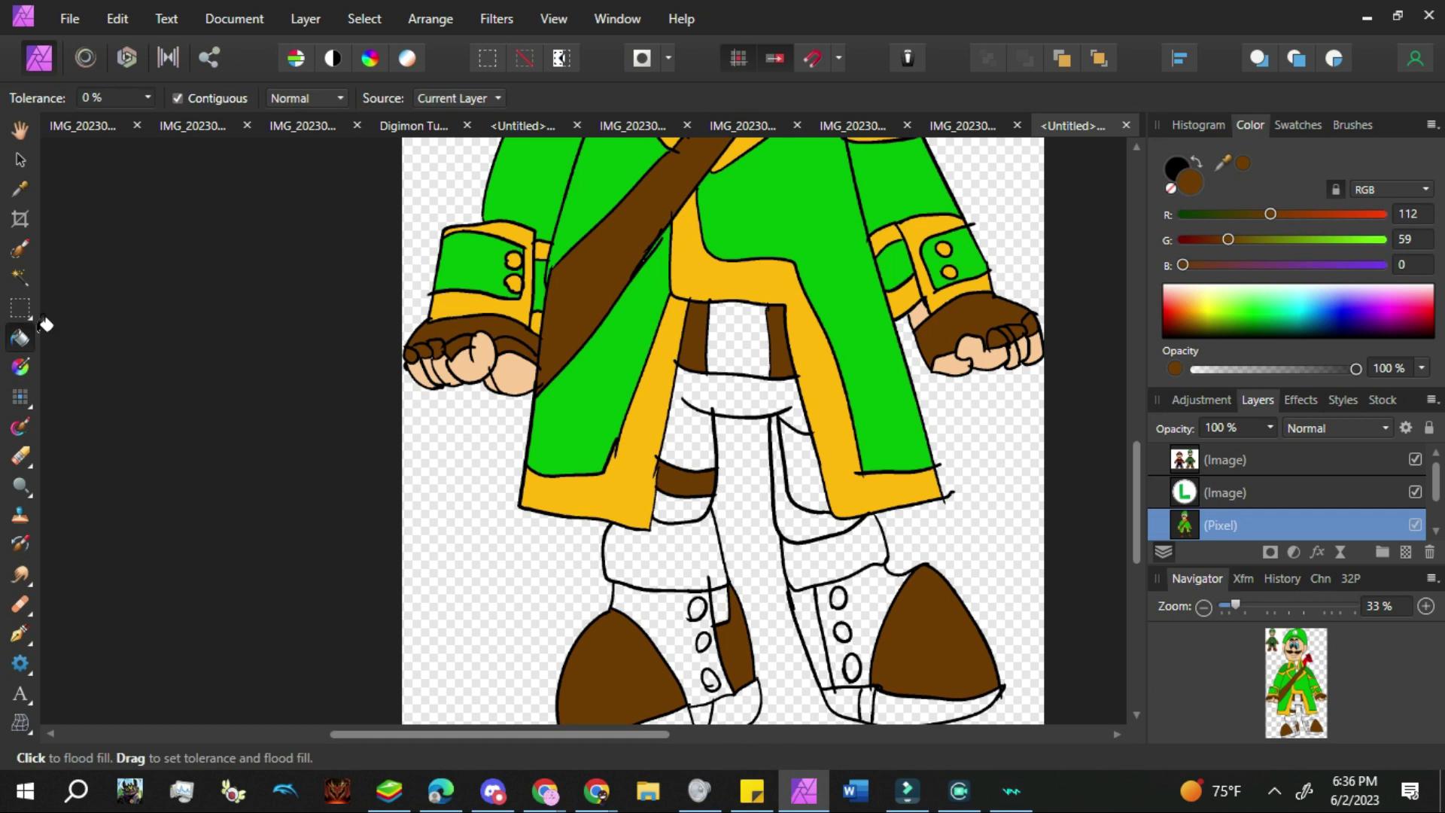
mouse_move(1139, 488)
mouse_down()
mouse_move(1143, 358)
mouse_move(1133, 481)
mouse_up()
key(ctrl+z)
Set the fill colour to dark brown RGB 80, 34, 0 and flood-fill the right boot's cuff and button panel
drag(1271, 214, 1234, 216)
drag(1228, 239, 1208, 241)
click(816, 530)
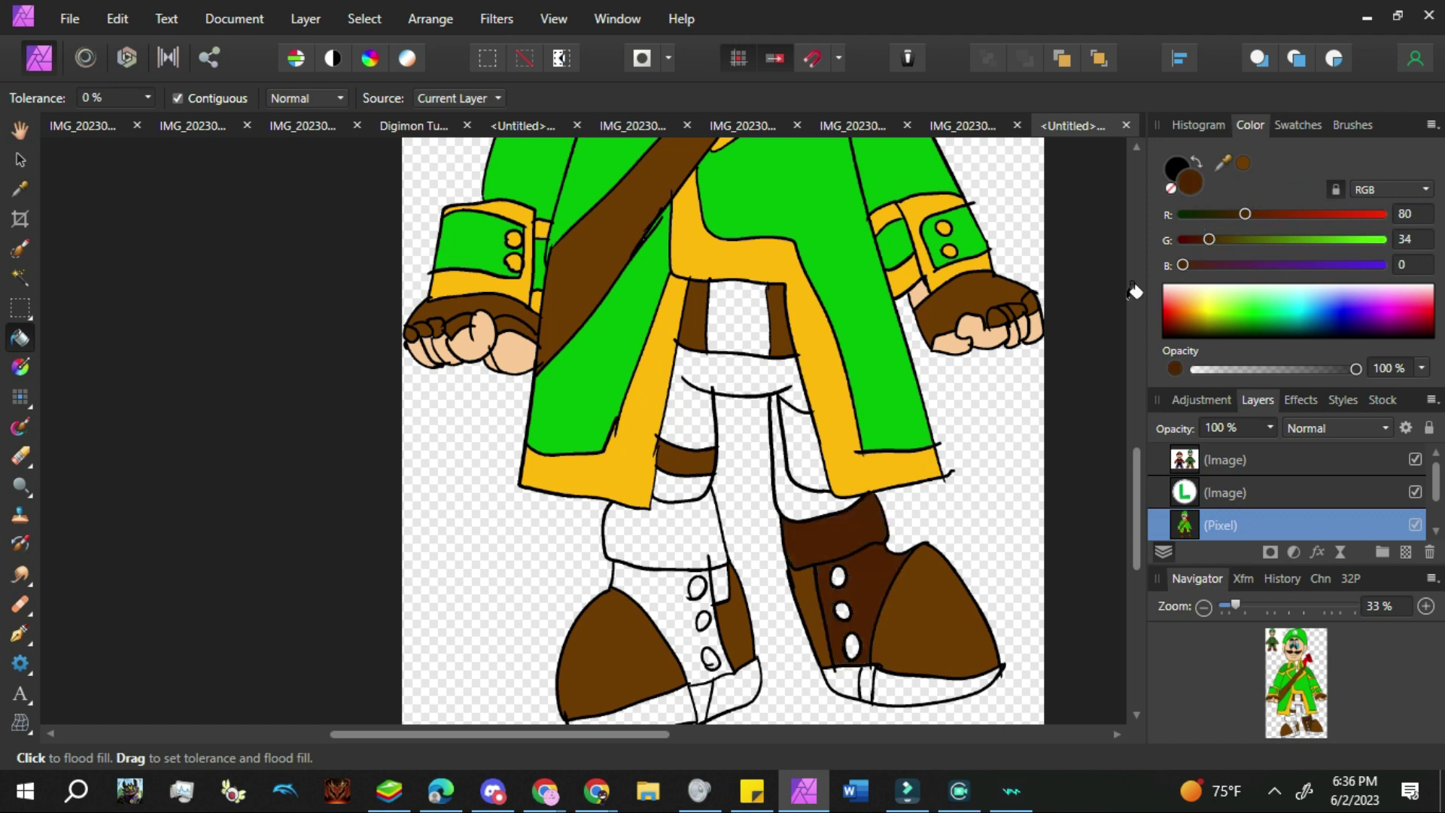
Flood-fill the left boot's cuff, button panel and sole and the right boot's sole with the dark brown
click(643, 583)
click(720, 584)
click(663, 536)
click(702, 699)
click(734, 691)
click(653, 708)
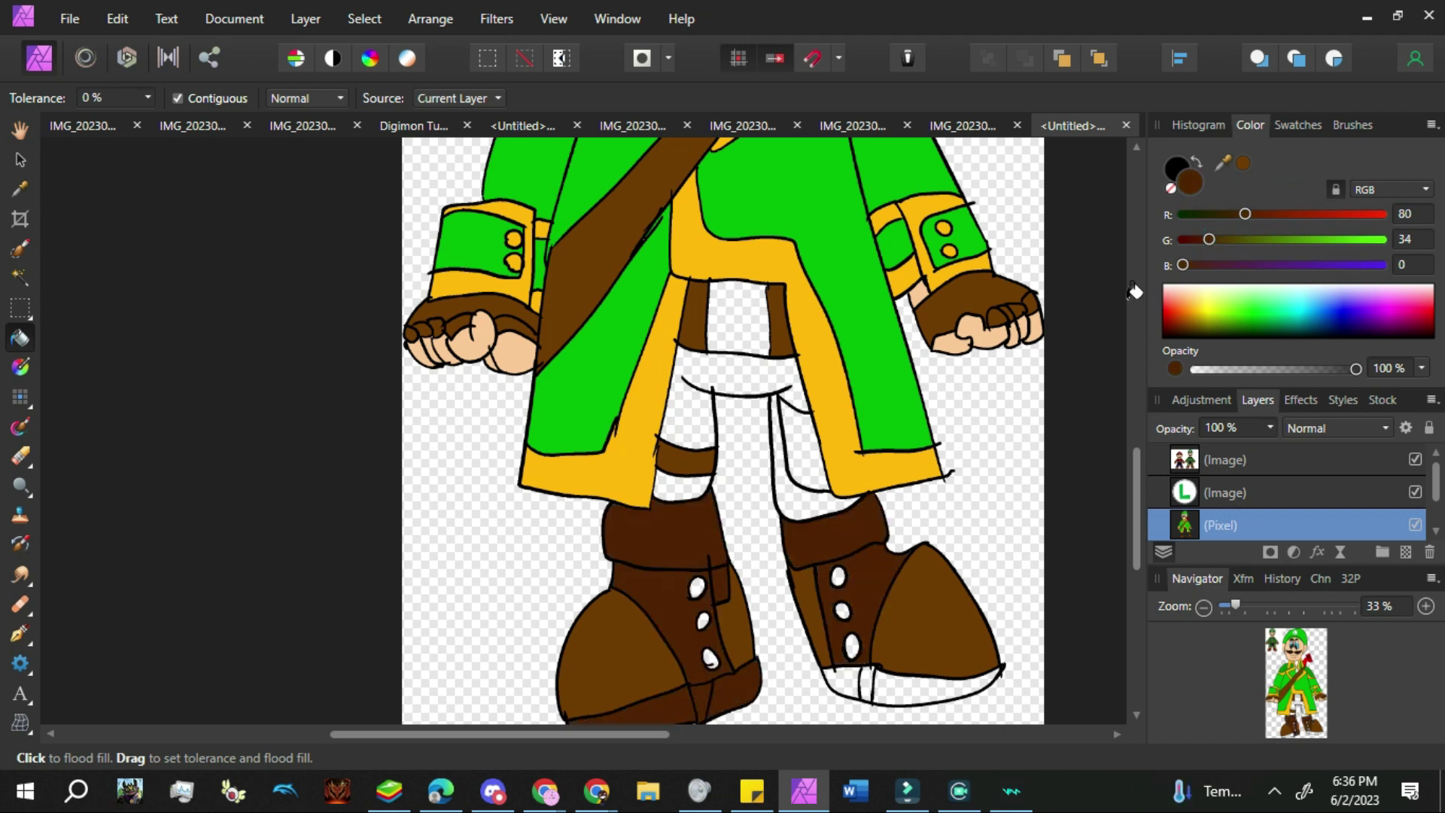
click(845, 684)
Flood-fill the trousers with a medium blue of red 0 and green 85, and set the fill colour to RGB 0, 121, 210
drag(1144, 501, 1158, 372)
drag(1357, 265, 1387, 265)
drag(1223, 215, 1176, 216)
drag(1202, 240, 1250, 241)
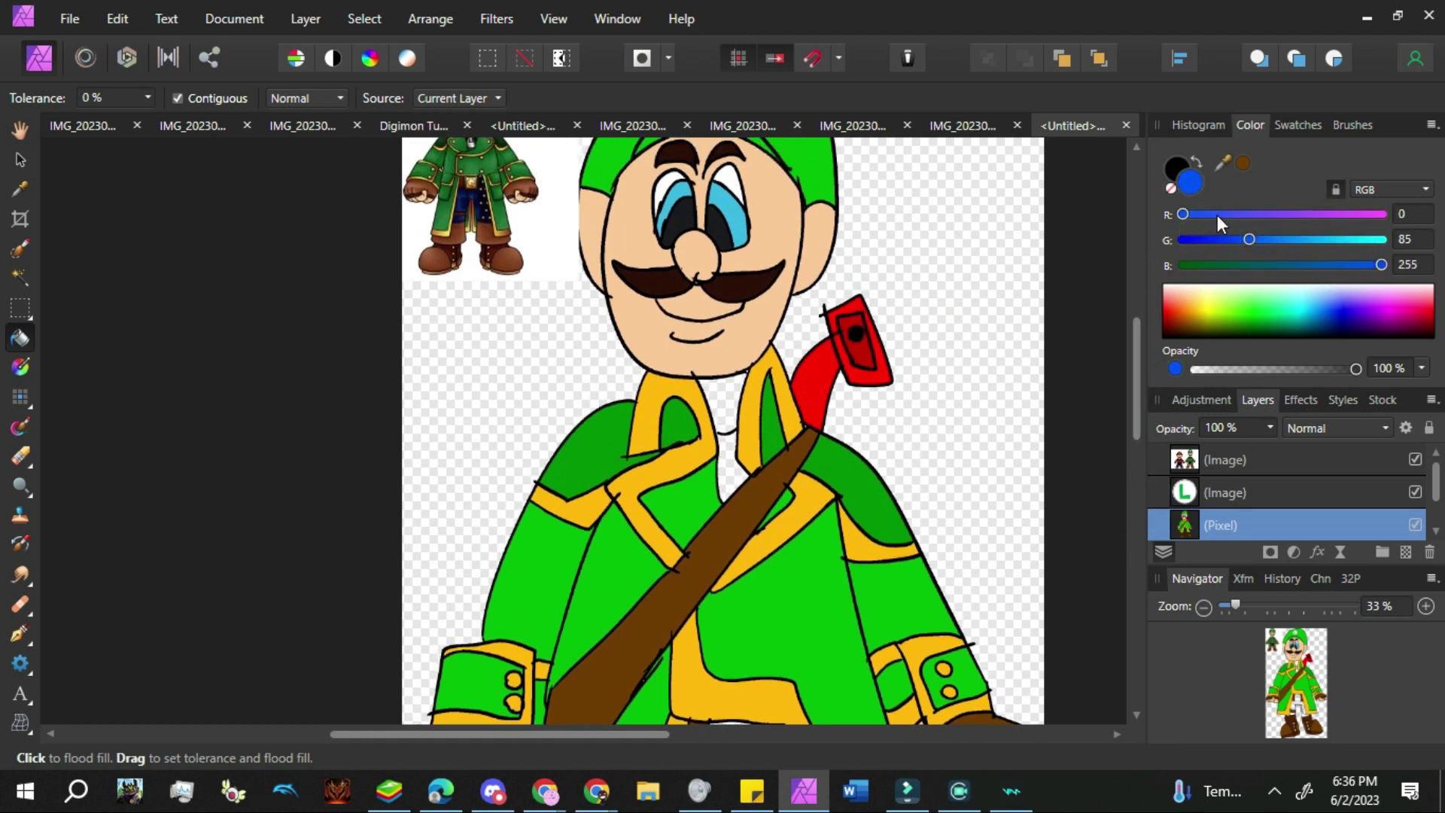
click(1317, 264)
drag(1136, 377, 1134, 435)
click(799, 609)
click(681, 646)
drag(1249, 239, 1278, 241)
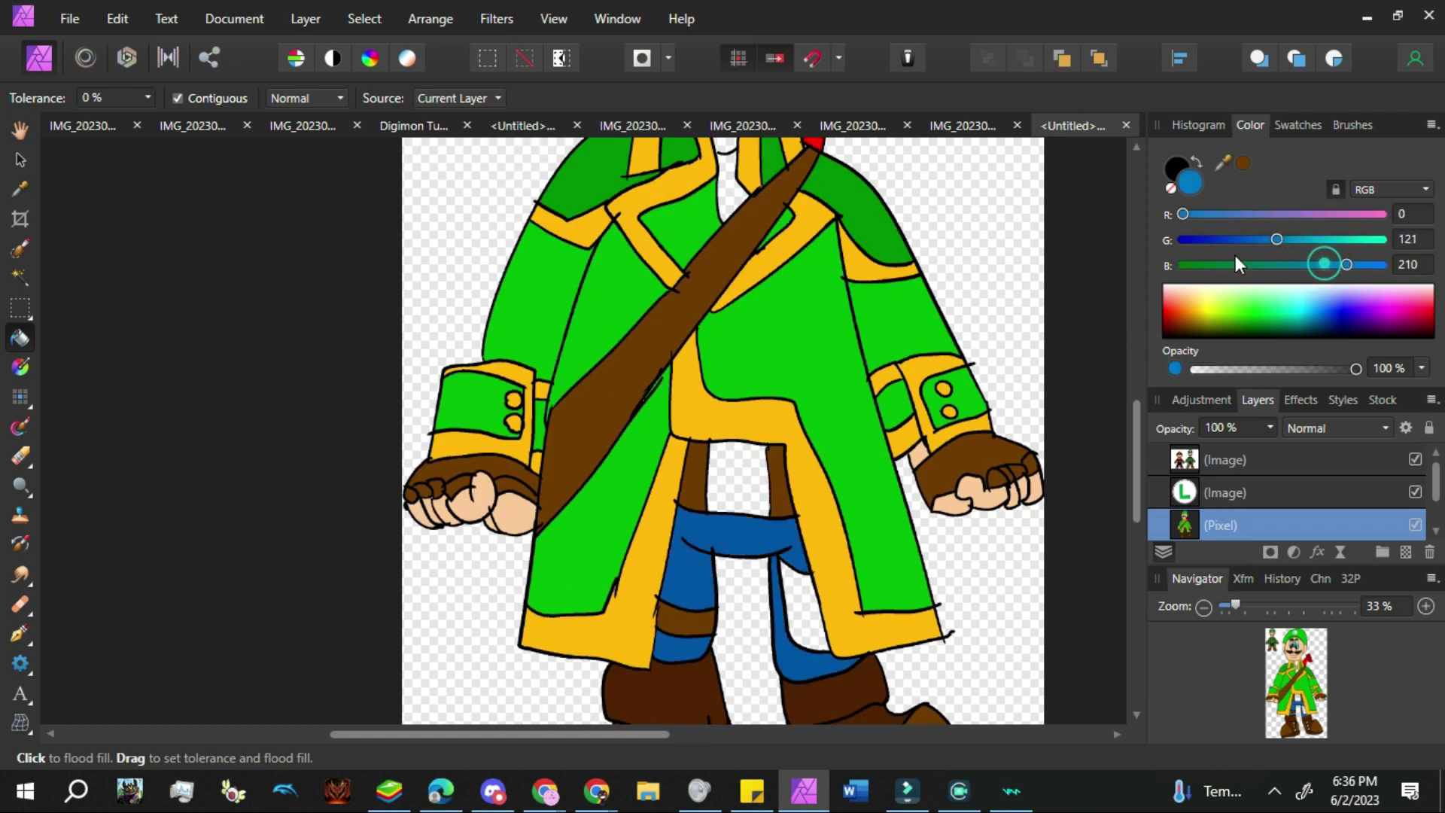
Set the fill colour to near-black RGB 28, 18, 23 and flood-fill the undershirt between the collar pieces
drag(1139, 440, 1145, 360)
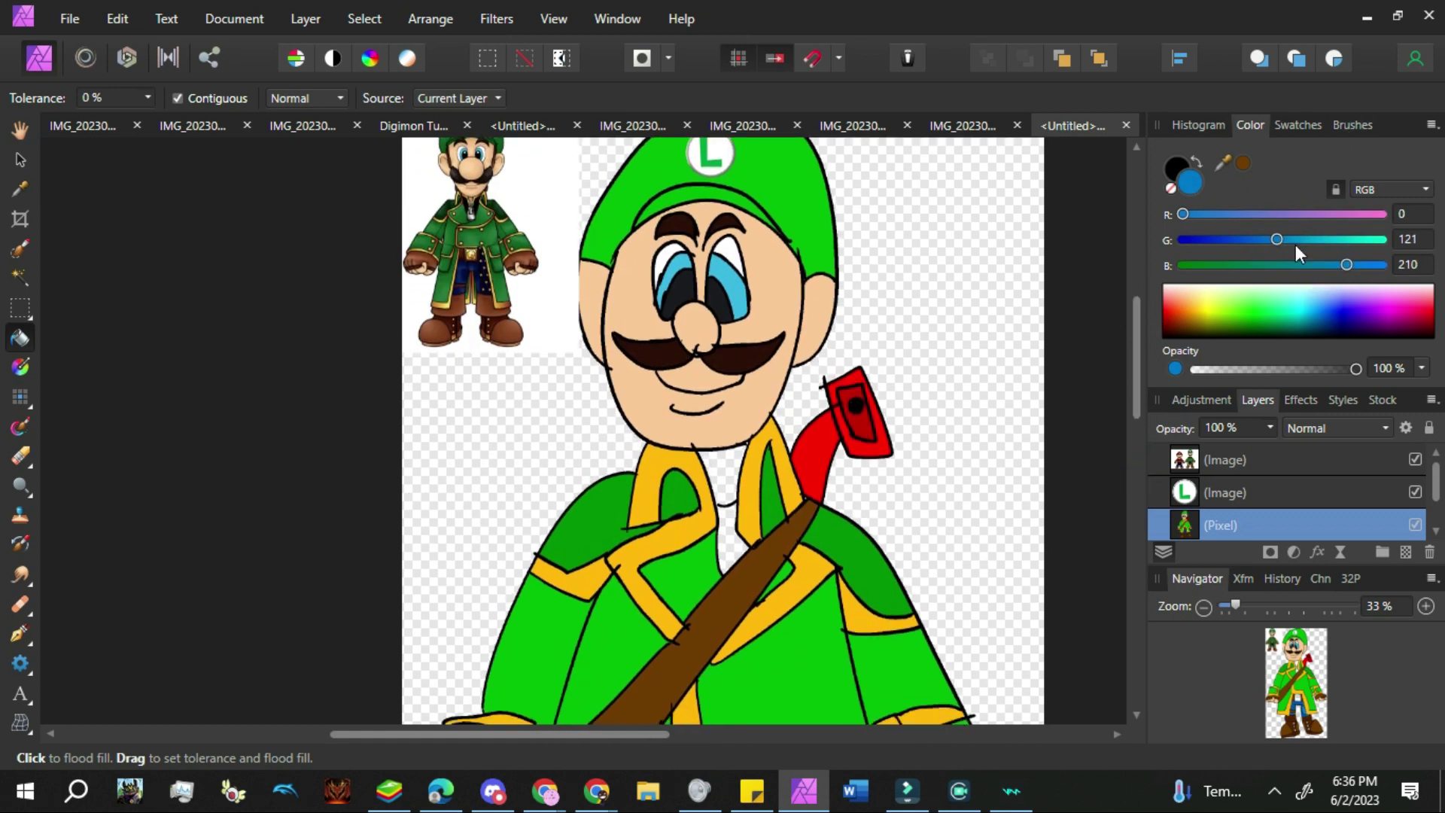
click(1197, 239)
click(1205, 214)
click(1200, 265)
click(729, 538)
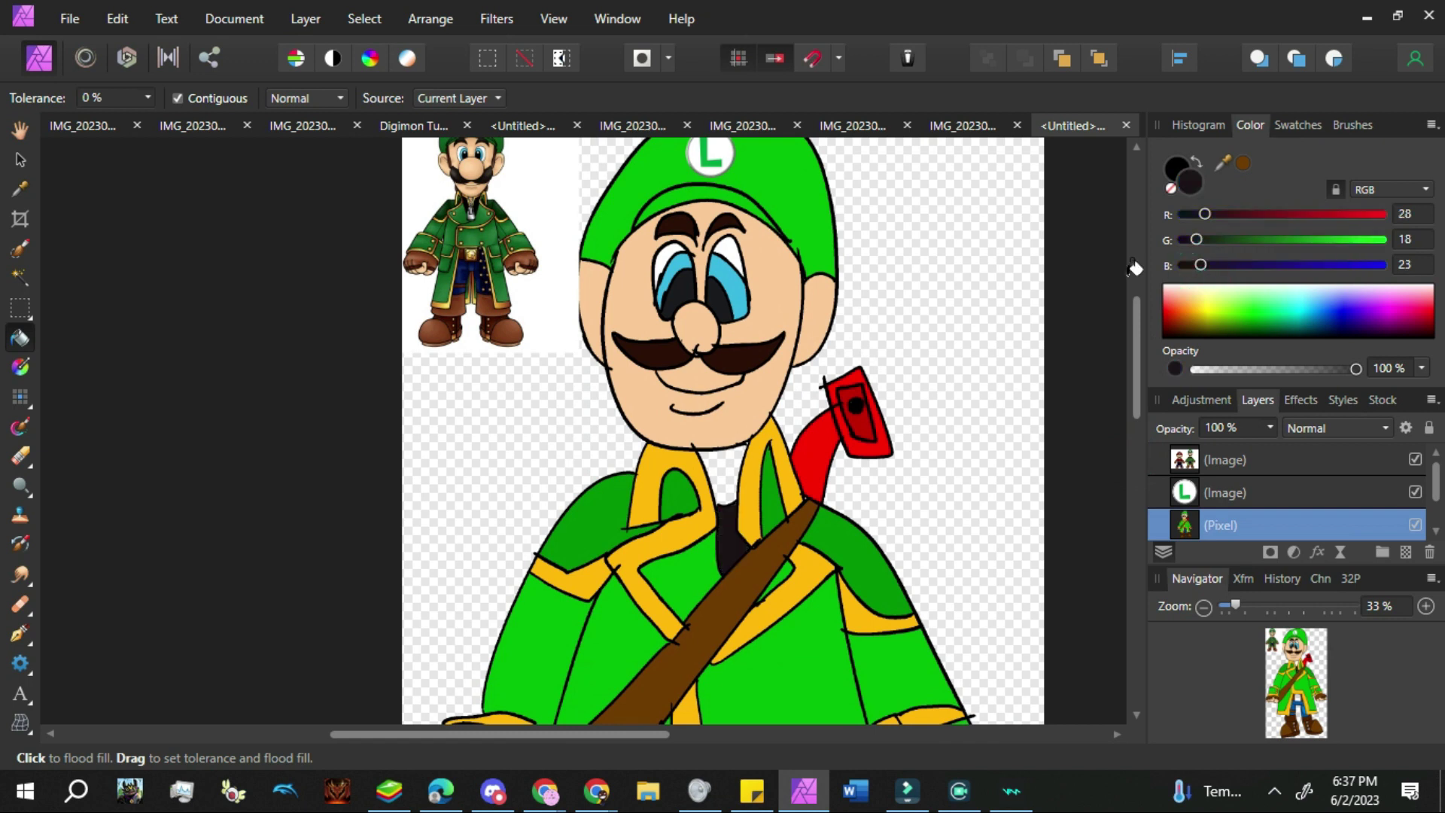
Flood-fill the neck with the sampled skin tone RGB 249, 201, 148 and ink a black chin line across it at 29 px
click(19, 188)
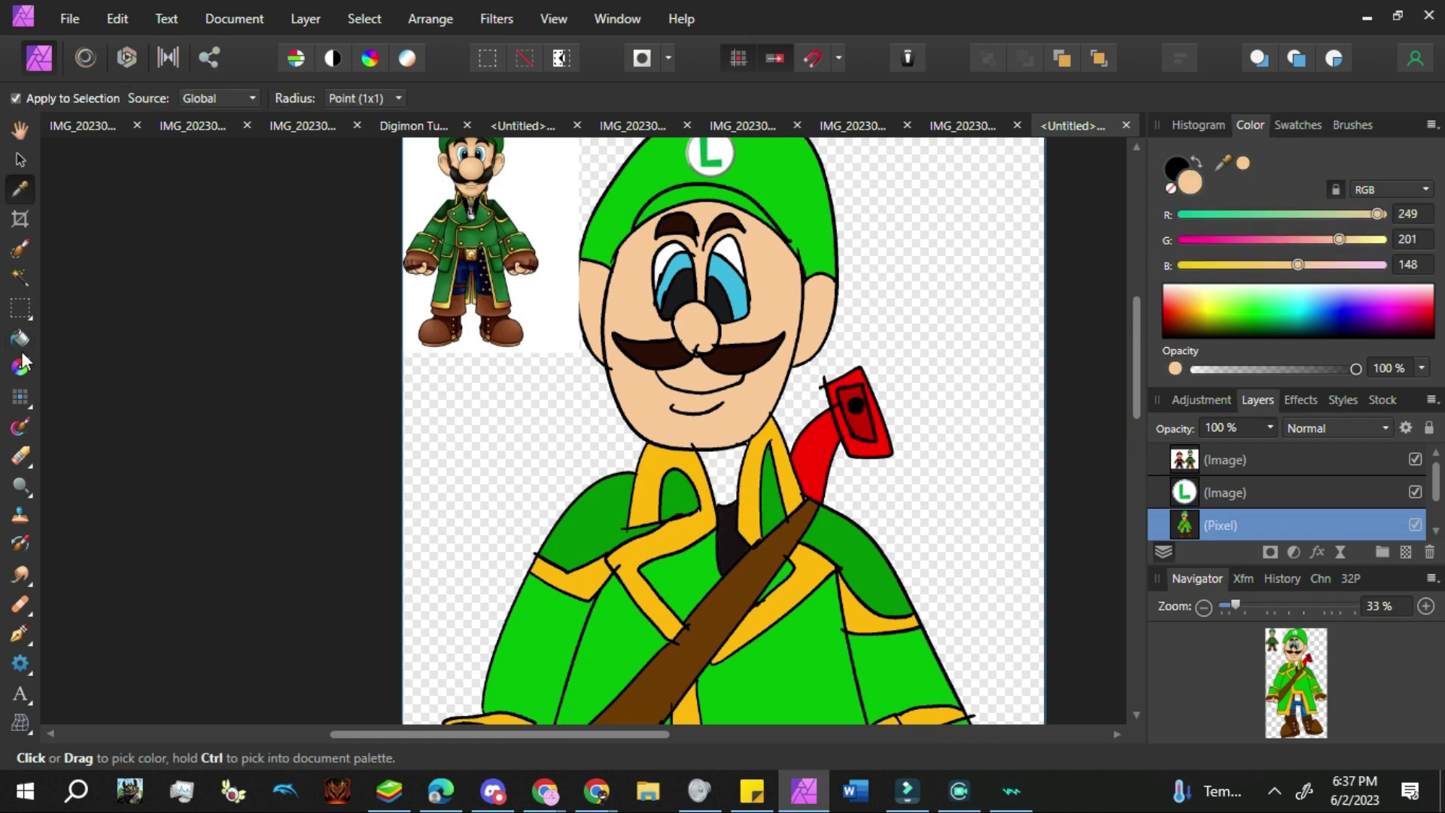
click(21, 338)
click(20, 397)
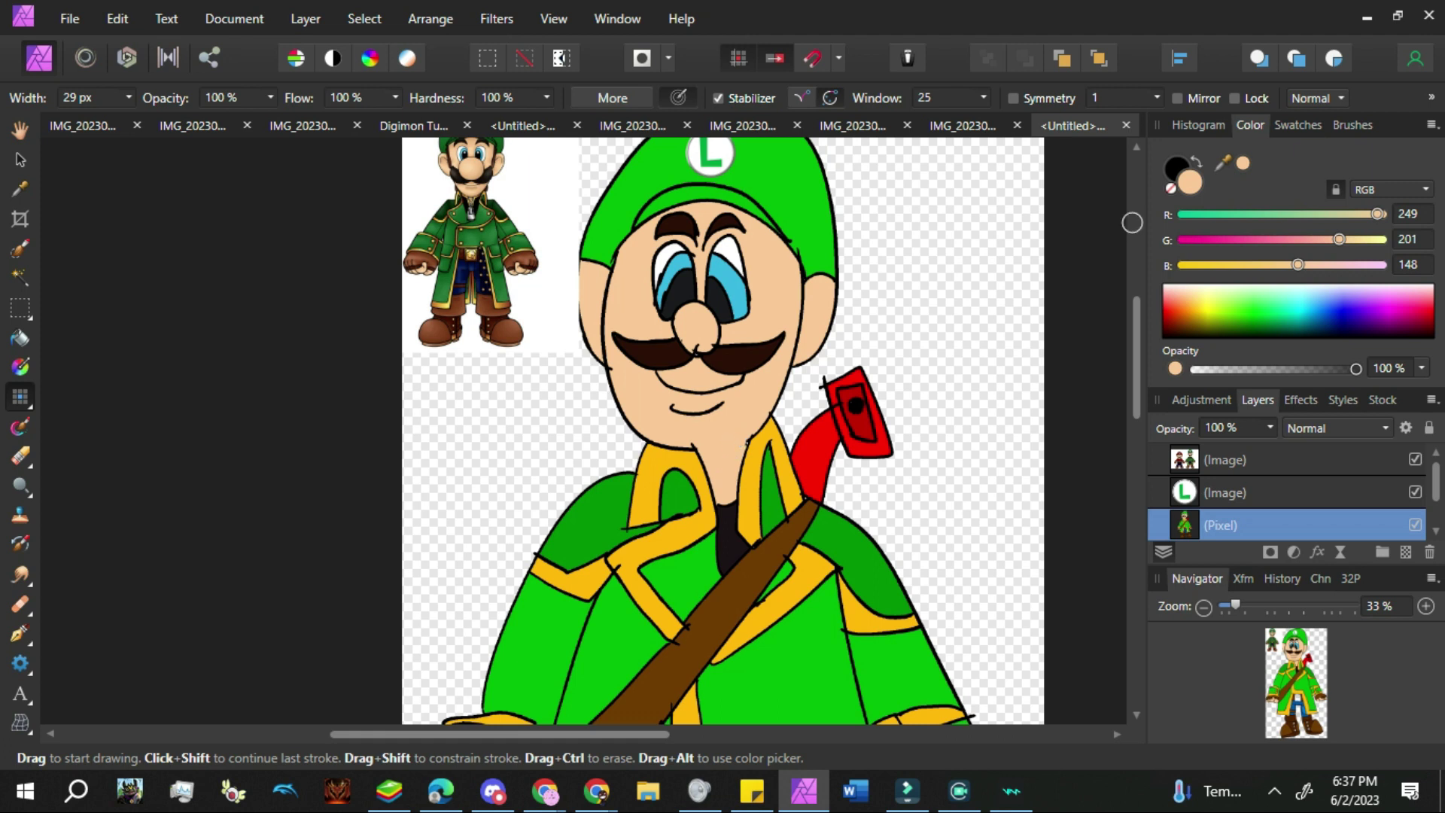
click(1176, 167)
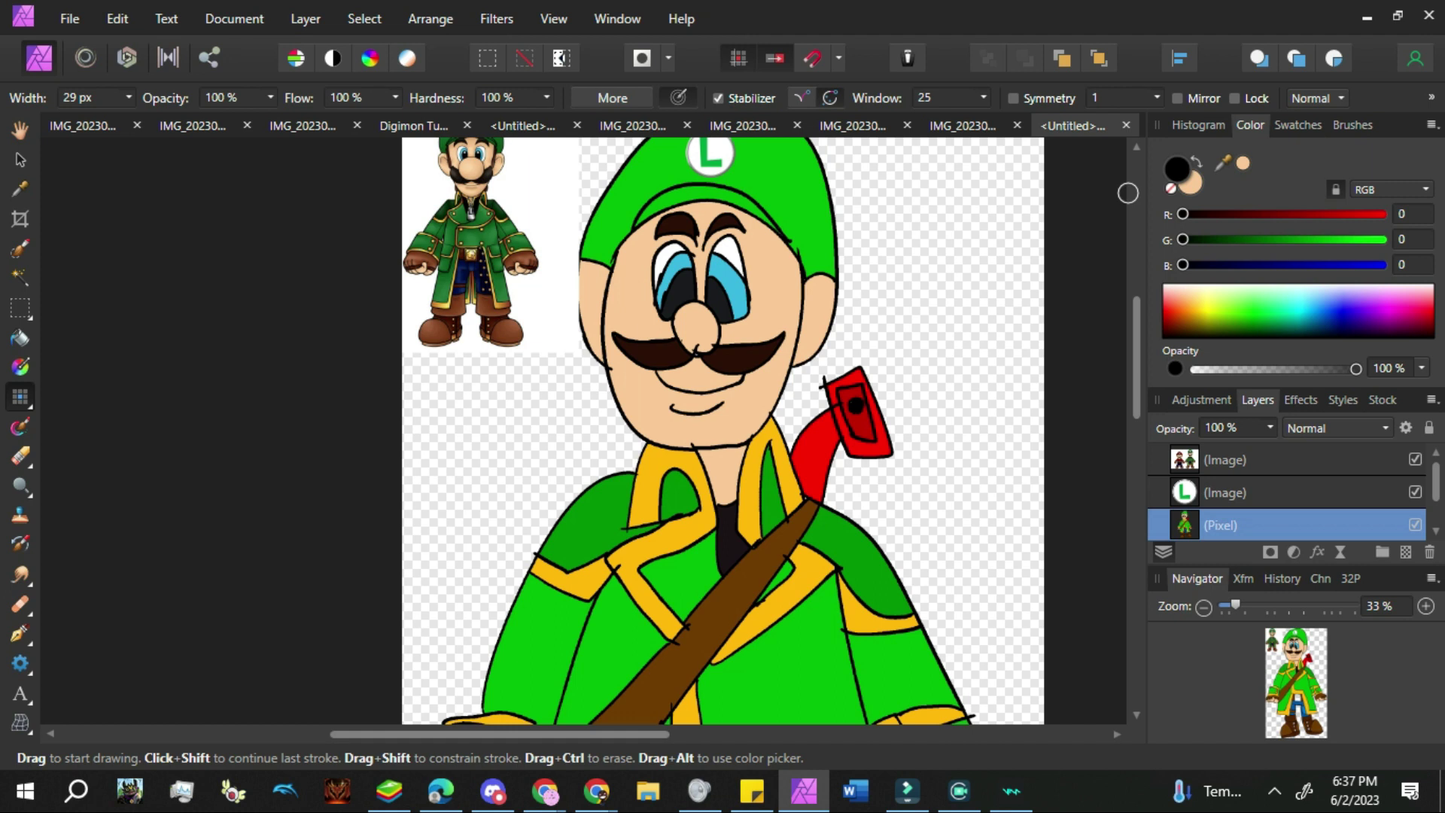
key(ctrl+z)
drag(693, 450, 753, 432)
key(ctrl+z)
Set the fill colour to light grey RGB 218, 209, 214 and flood-fill the neck area inside the collar
click(1304, 290)
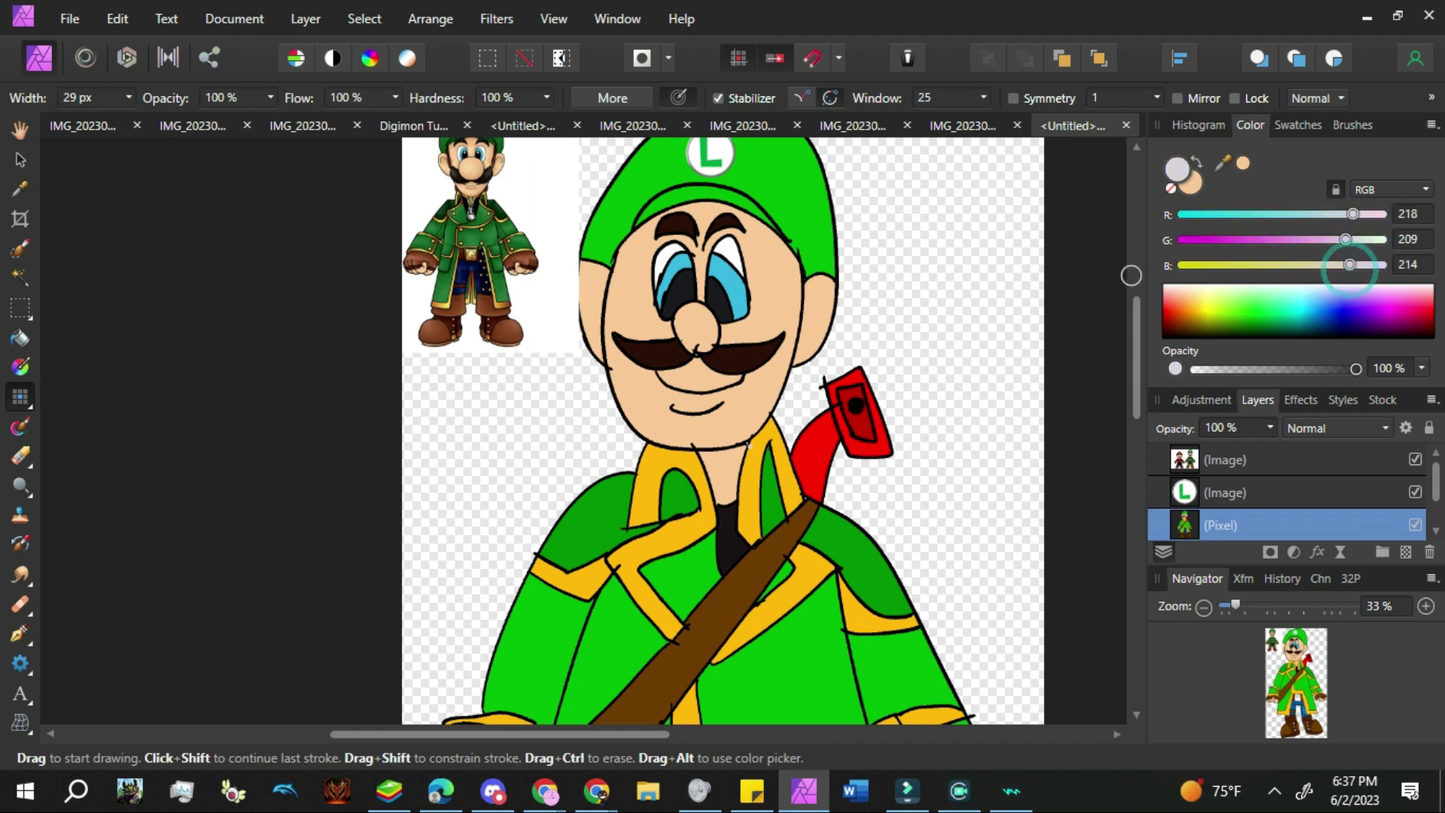
click(21, 338)
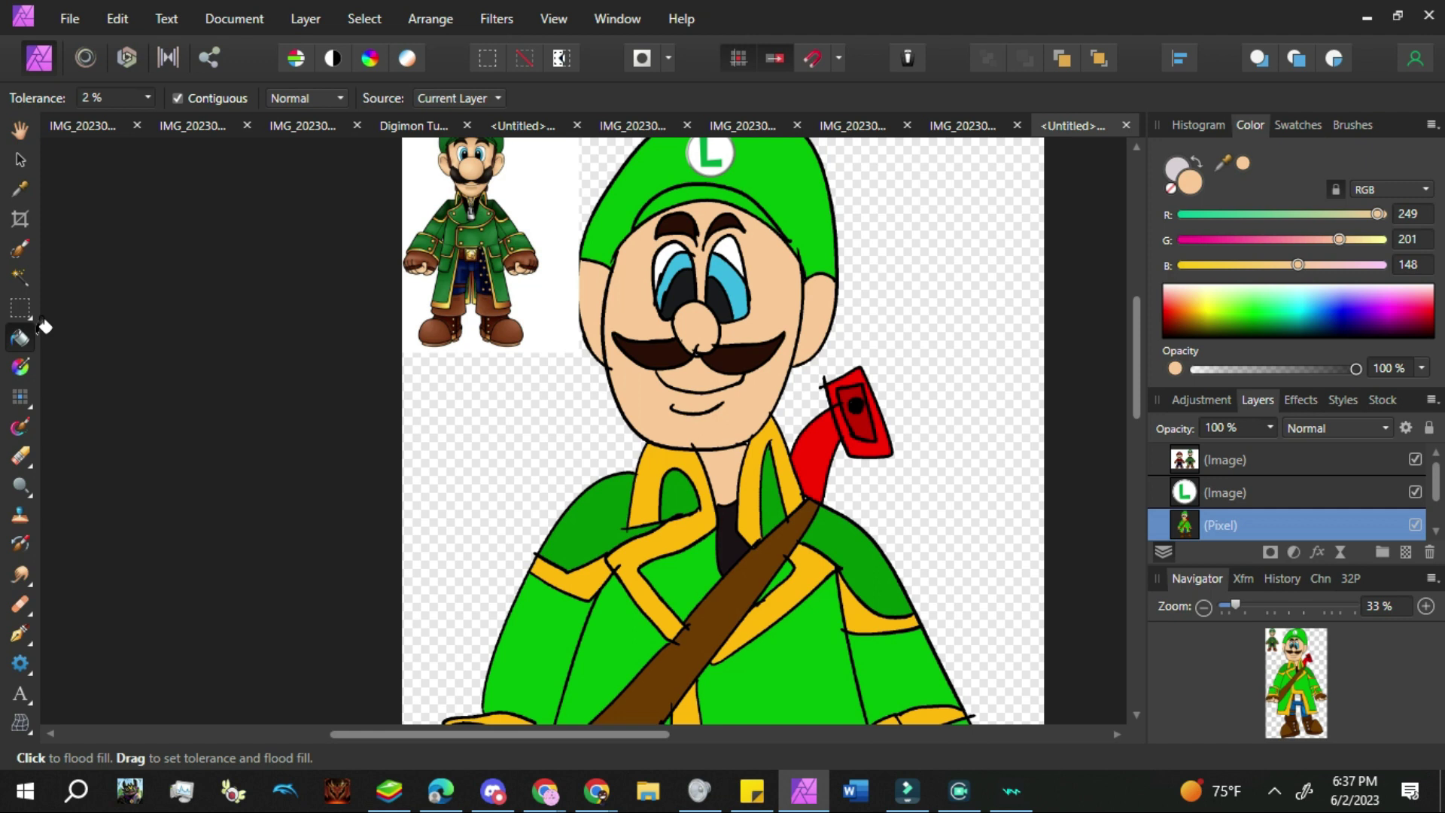
click(1226, 317)
click(1199, 161)
click(723, 474)
Sample the coat trim's yellow, RGB 255, 183, 0, and flood-fill the boot buttons with it
drag(1138, 370, 1133, 457)
click(21, 189)
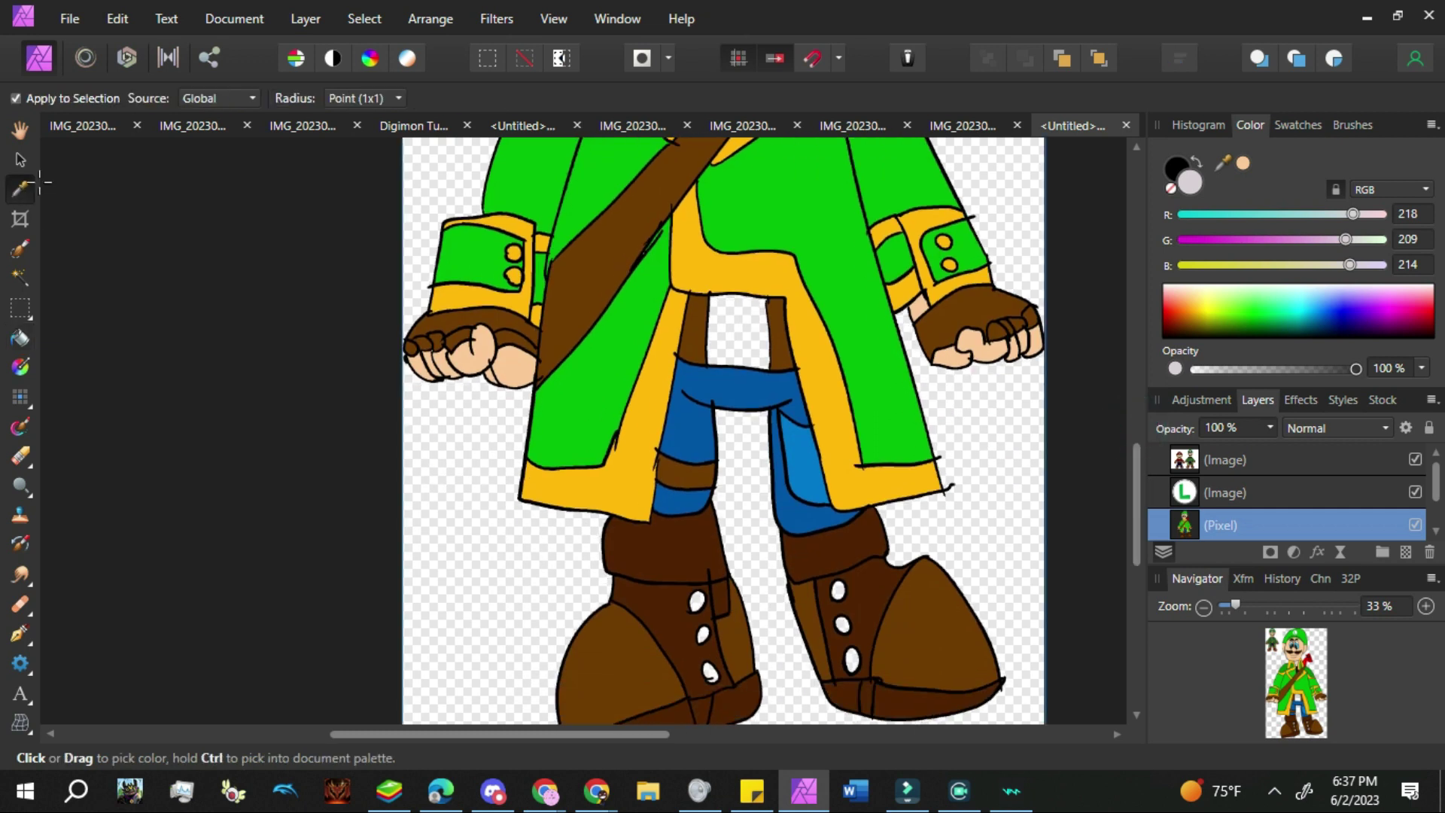
click(636, 482)
click(22, 339)
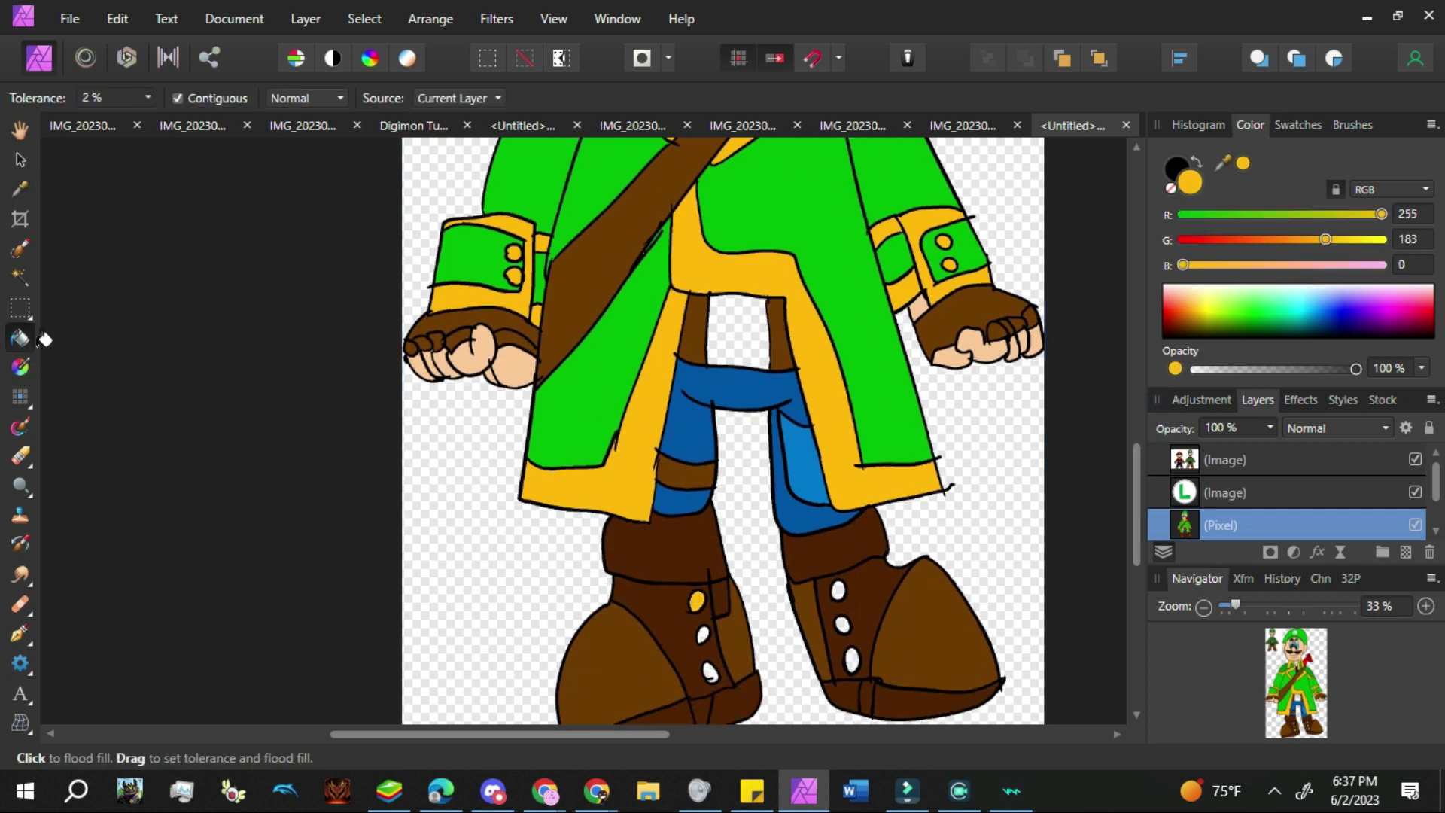
click(739, 331)
drag(1136, 529, 1174, 355)
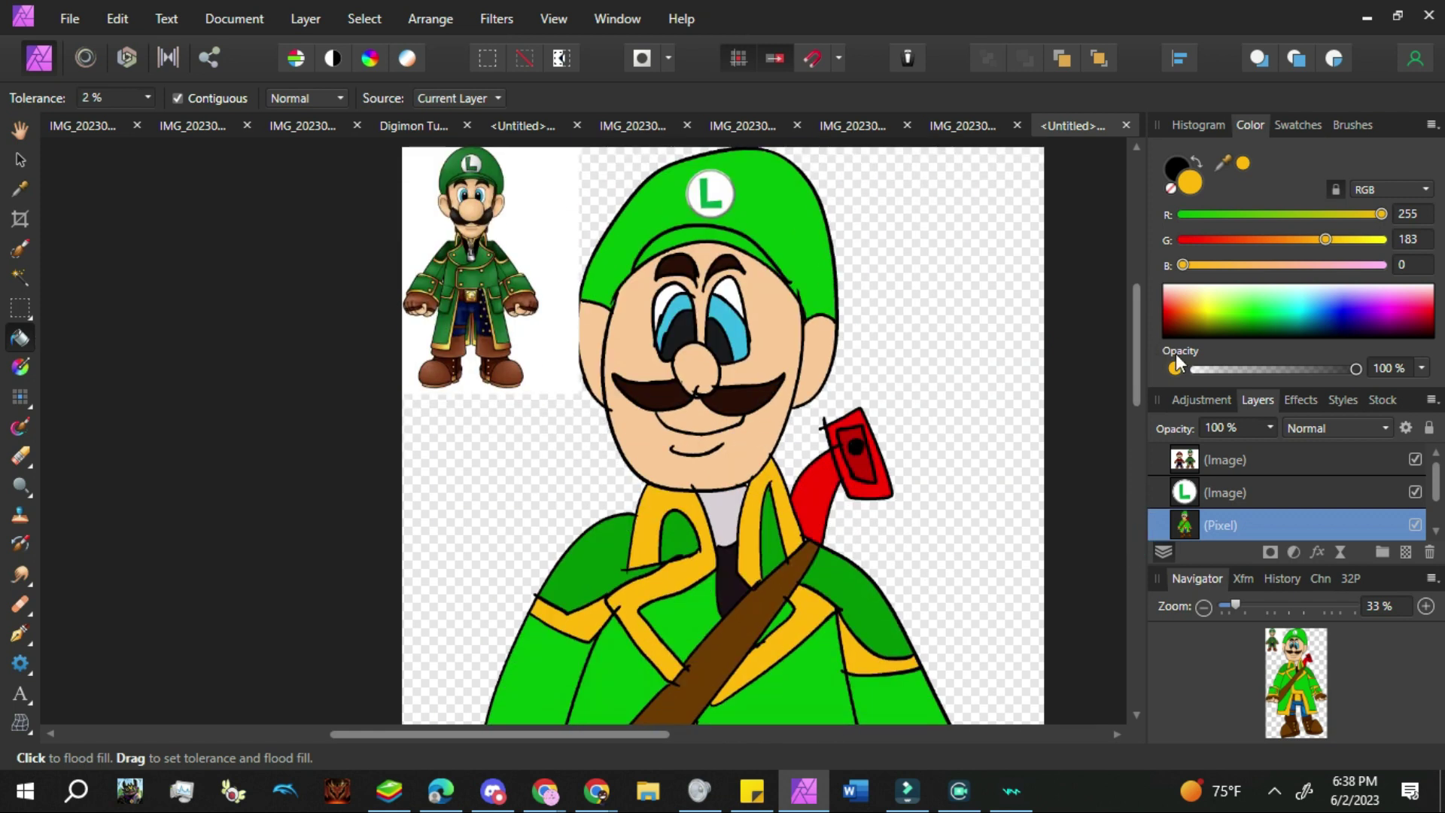
click(960, 794)
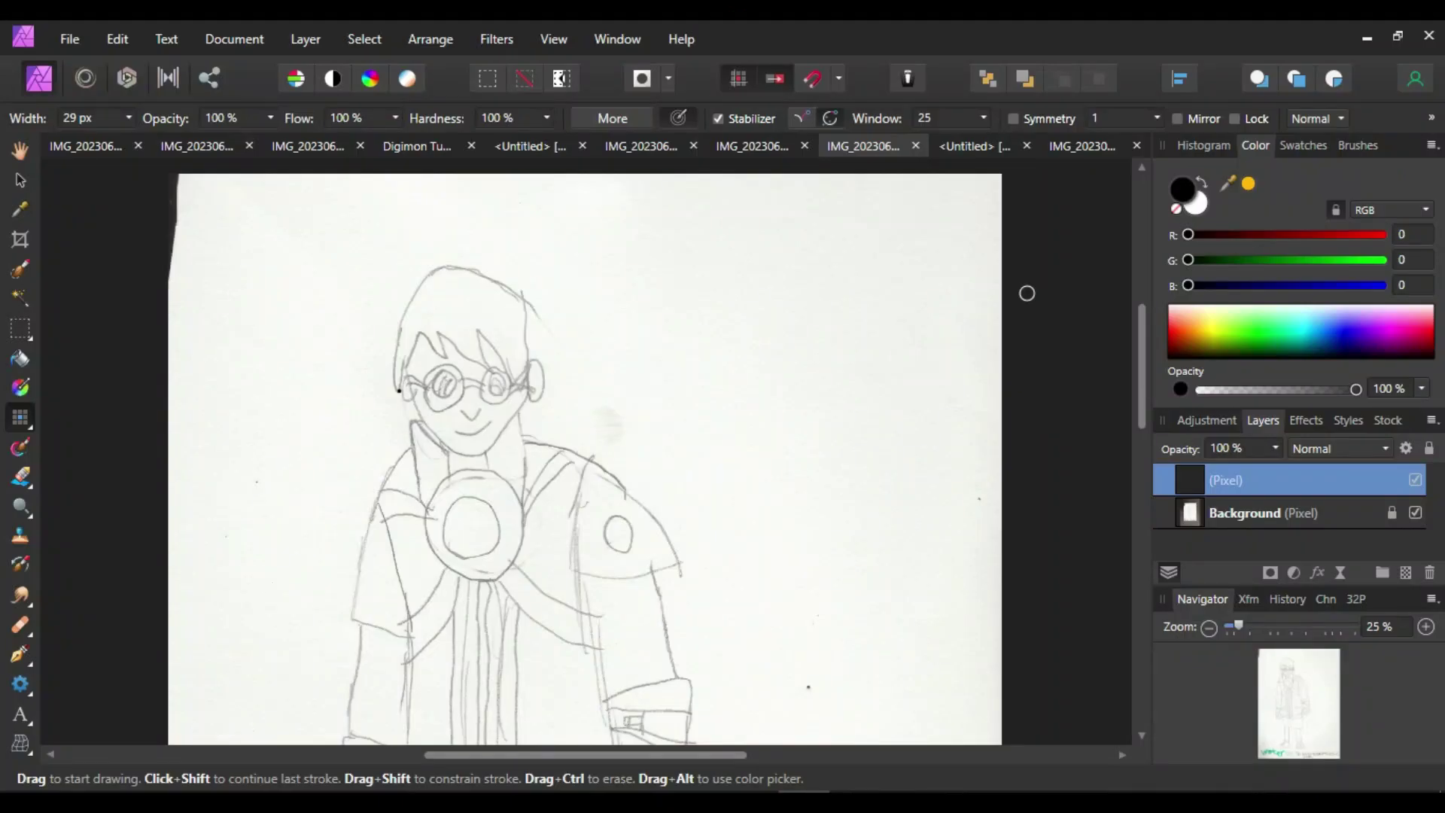
mouse_move(399, 391)
mouse_down()
mouse_move(395, 342)
mouse_move(414, 305)
mouse_up()
key(ctrl+minus)
key(ctrl+z)
key(ctrl+plus)
key(ctrl+plus)
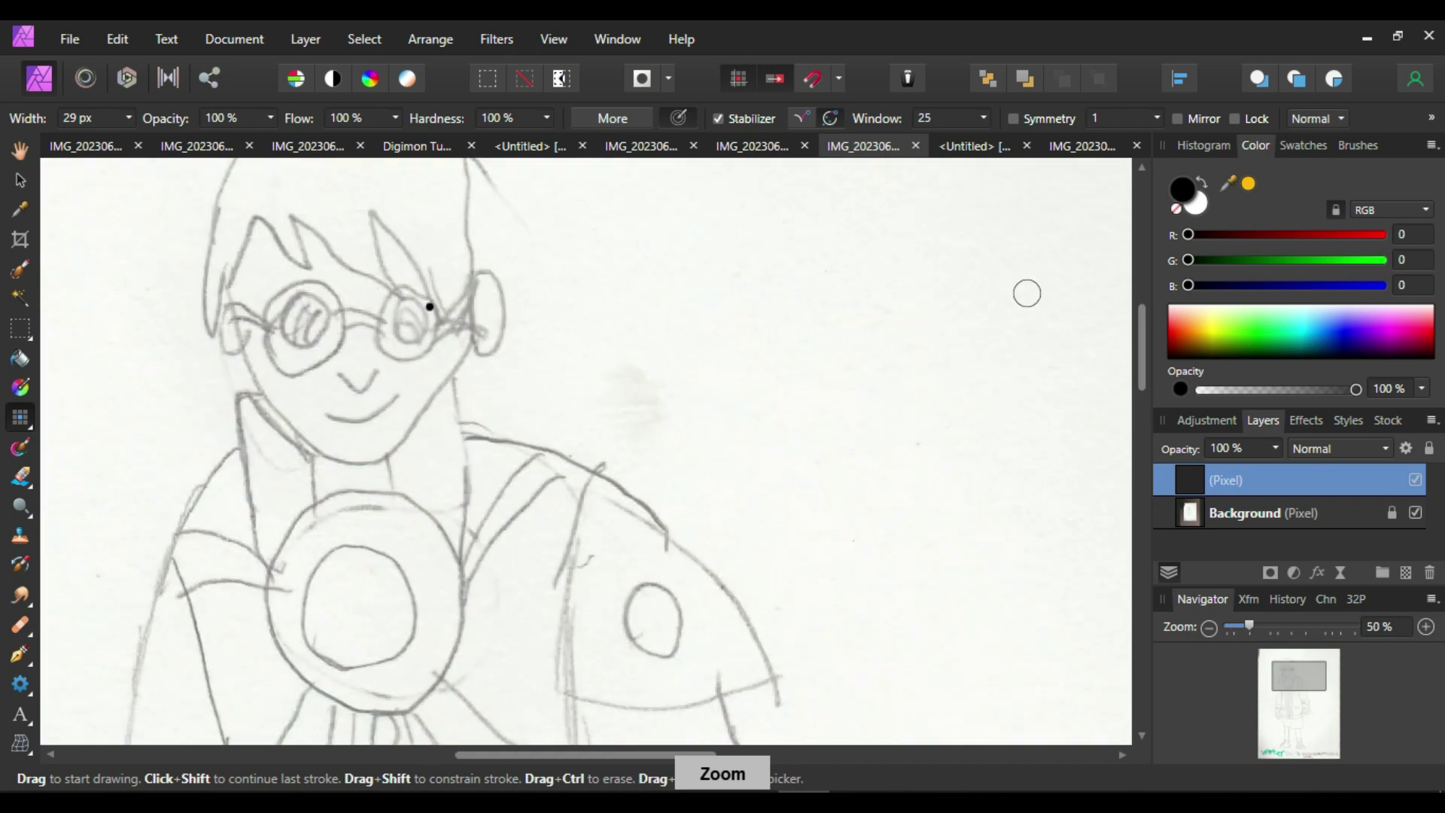
key(ctrl+minus)
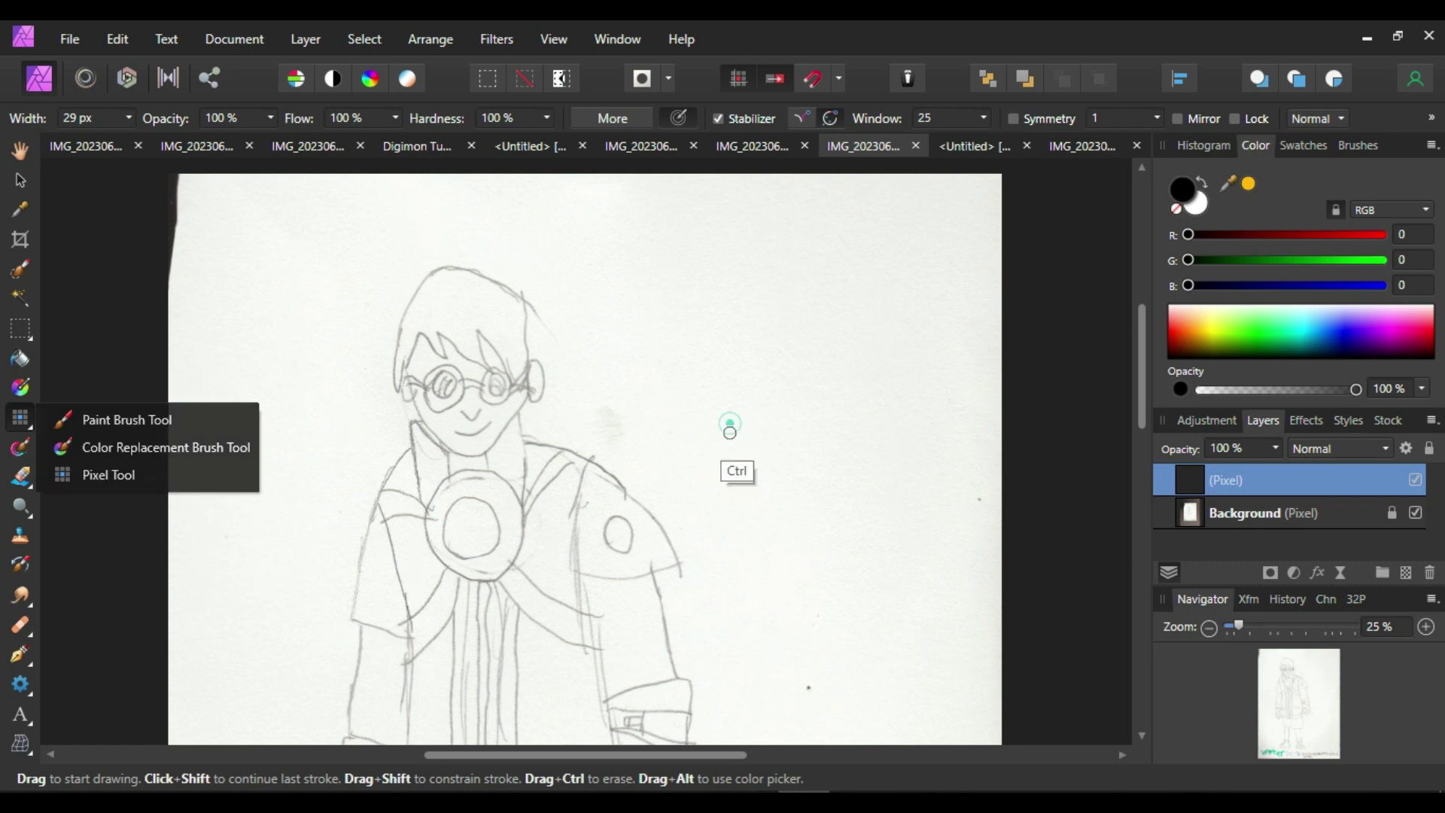
drag(782, 452, 782, 523)
key(ctrl+z)
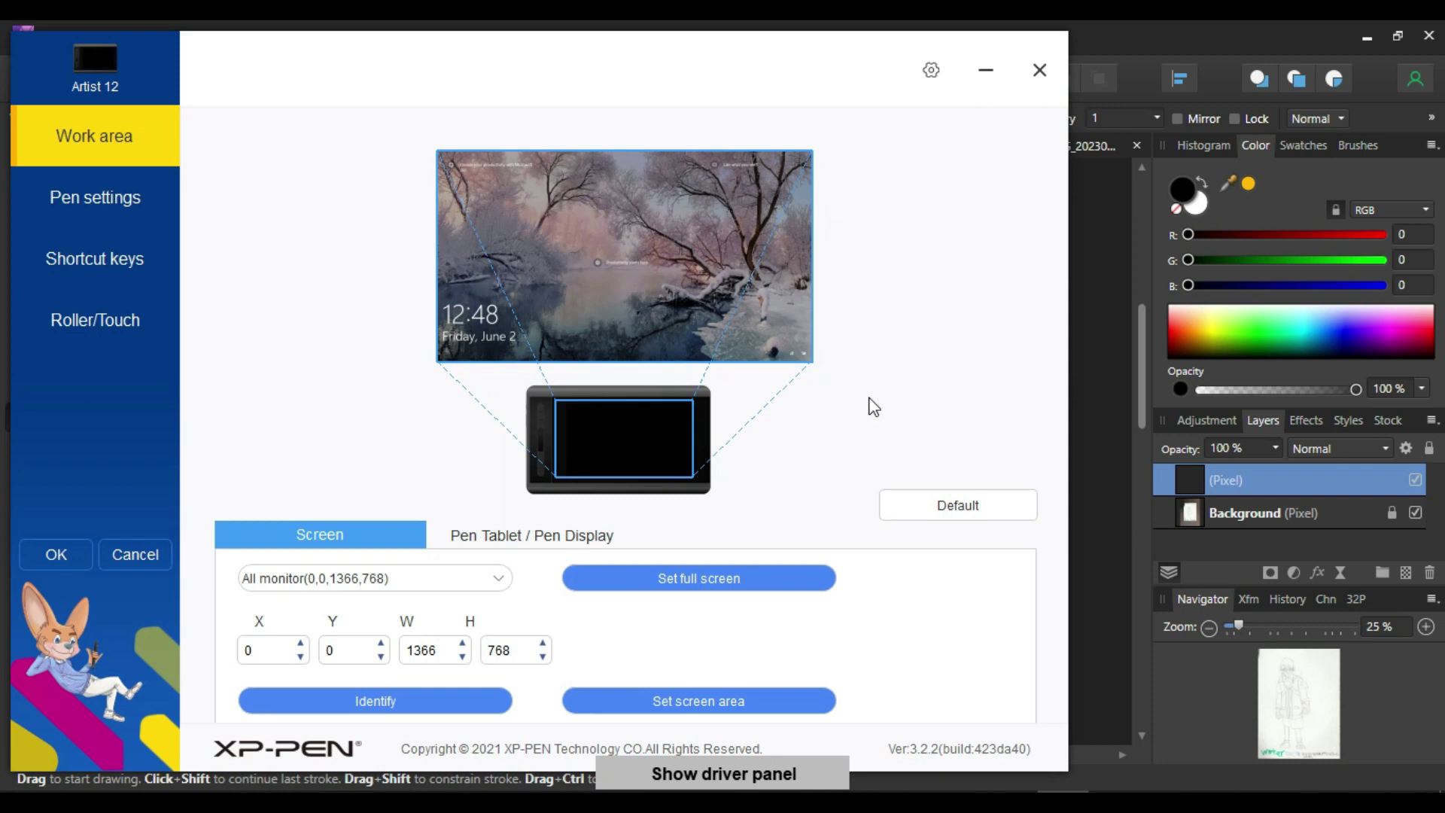
click(1042, 69)
Ink the left side of the hair and the left ear on the pencil sketch with the black 29 px Pixel tool
click(1427, 626)
click(1426, 627)
click(1209, 627)
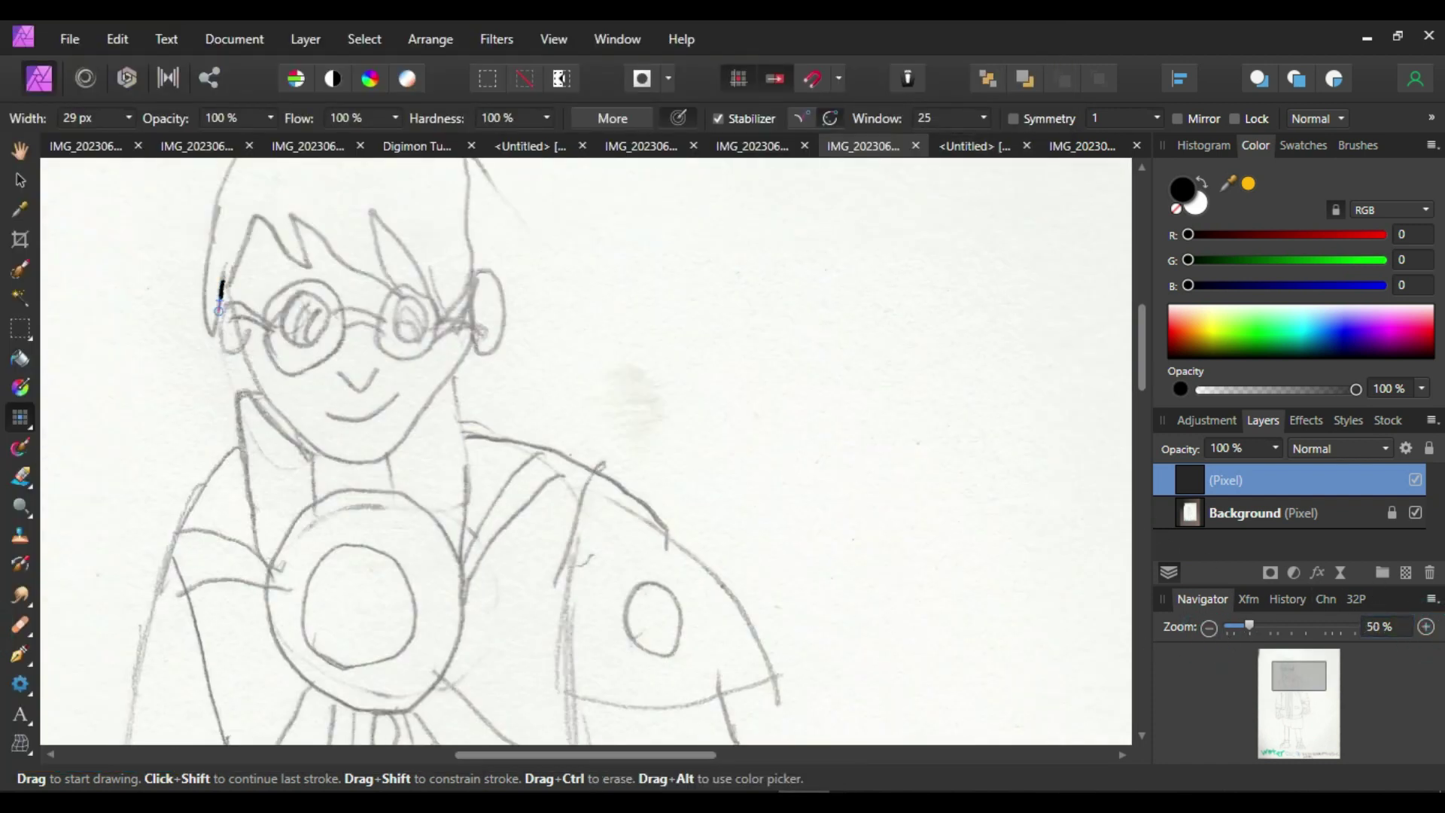
drag(224, 284, 229, 176)
drag(213, 322, 240, 336)
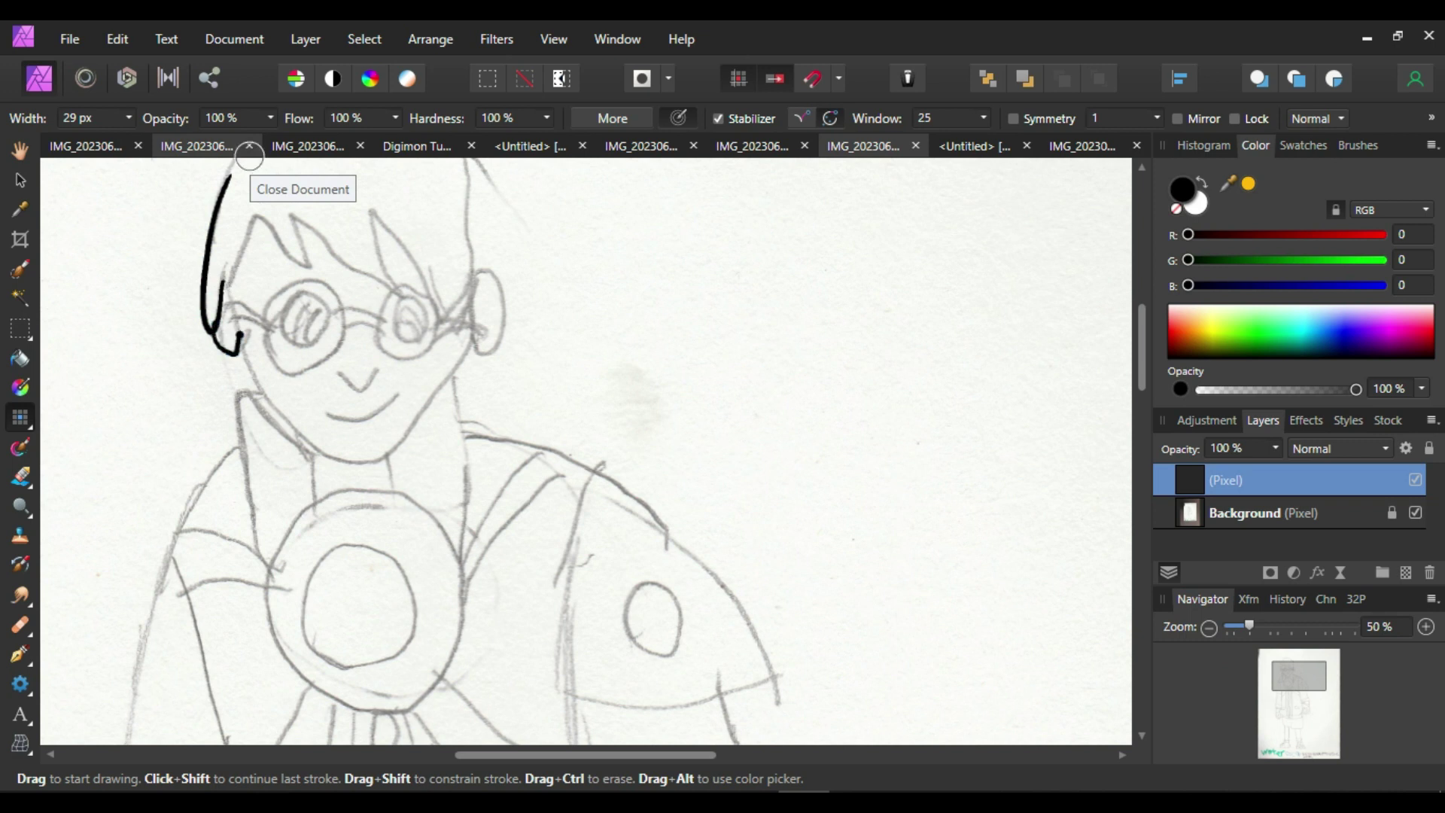
Ink the round glasses with their bridge and temple arms, and the outline of the right ear
mouse_move(231, 284)
mouse_down()
mouse_move(268, 319)
mouse_move(227, 295)
mouse_move(313, 370)
mouse_move(327, 301)
mouse_move(299, 369)
mouse_move(320, 288)
mouse_move(316, 370)
mouse_move(278, 364)
mouse_move(338, 312)
mouse_move(266, 301)
mouse_move(266, 321)
mouse_move(319, 288)
mouse_move(316, 381)
mouse_move(280, 369)
mouse_move(343, 313)
mouse_move(288, 283)
mouse_move(340, 347)
mouse_move(271, 353)
mouse_up()
key(ctrl+z)
key(ctrl+z)
key(ctrl+z)
key(ctrl+z)
key(ctrl+z)
key(ctrl+z)
key(ctrl+z)
mouse_move(268, 305)
mouse_down()
mouse_move(334, 339)
mouse_move(274, 286)
mouse_move(368, 305)
mouse_move(363, 324)
mouse_move(389, 309)
mouse_move(382, 350)
mouse_move(432, 333)
mouse_move(385, 298)
mouse_move(454, 307)
mouse_move(475, 275)
mouse_move(431, 309)
mouse_move(432, 332)
mouse_move(477, 295)
mouse_move(494, 347)
mouse_move(484, 274)
mouse_move(472, 330)
mouse_move(497, 337)
mouse_move(479, 272)
mouse_up()
key(ctrl+z)
key(ctrl+z)
key(ctrl+z)
click(493, 241)
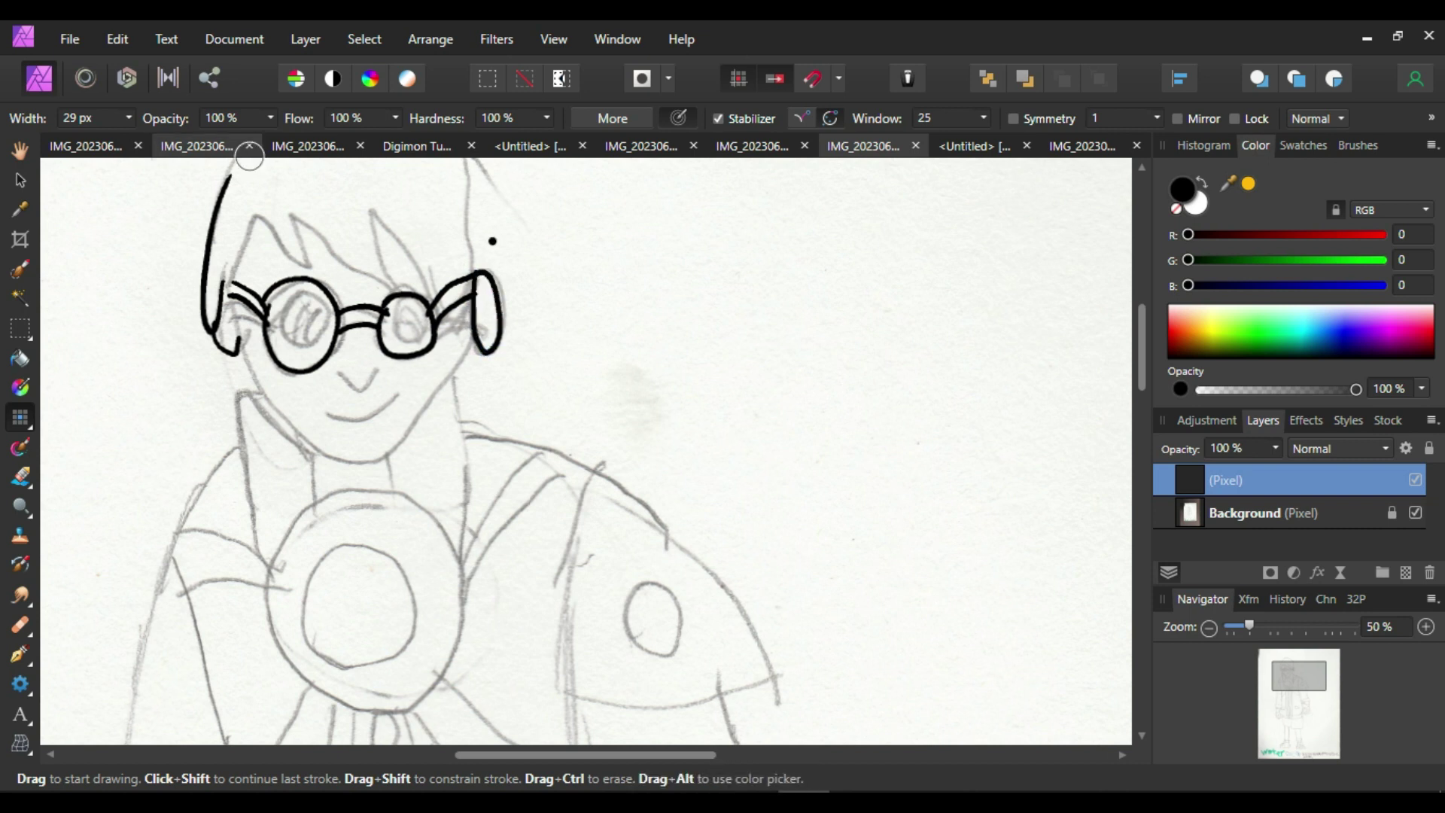
Ink the right side of the hair and the pointed fringe strand falling beside the right lens
drag(1142, 348, 1142, 310)
drag(471, 483, 466, 363)
mouse_move(433, 515)
mouse_down()
mouse_move(367, 429)
mouse_move(463, 559)
mouse_move(437, 526)
mouse_up()
key(ctrl+z)
key(ctrl+z)
key(ctrl+z)
click(442, 471)
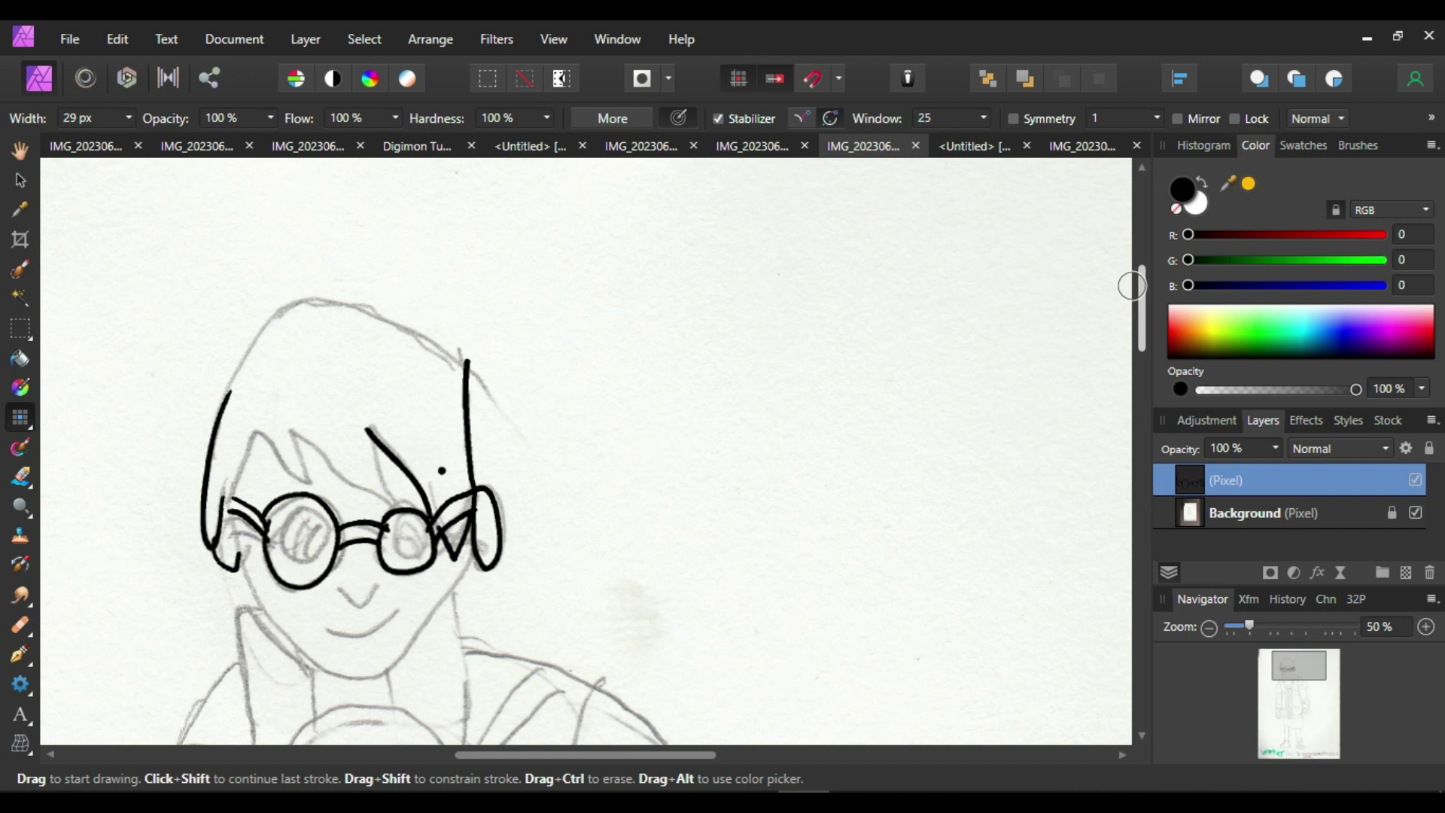
Redraw the right fringe strand and ink the remaining fringe spikes and the jawline
key(ctrl+z)
mouse_move(369, 431)
mouse_down()
mouse_move(396, 509)
mouse_move(298, 431)
mouse_move(308, 476)
mouse_move(262, 430)
mouse_move(233, 486)
mouse_move(280, 639)
mouse_move(405, 660)
mouse_move(469, 563)
mouse_move(439, 614)
mouse_move(354, 674)
mouse_move(247, 568)
mouse_move(260, 600)
mouse_move(355, 668)
mouse_move(476, 553)
mouse_up()
click(249, 466)
key(ctrl+z)
key(ctrl+z)
Erase the short hair line above the right ear and ink the hair's outer contour over the head as one smooth curve
mouse_move(227, 395)
mouse_down()
mouse_move(278, 316)
mouse_move(400, 325)
mouse_up()
key(ctrl+z)
mouse_move(469, 367)
mouse_down()
mouse_move(410, 338)
mouse_move(285, 317)
mouse_move(317, 301)
mouse_move(471, 378)
mouse_up()
key(ctrl+z)
key(ctrl+z)
key(e)
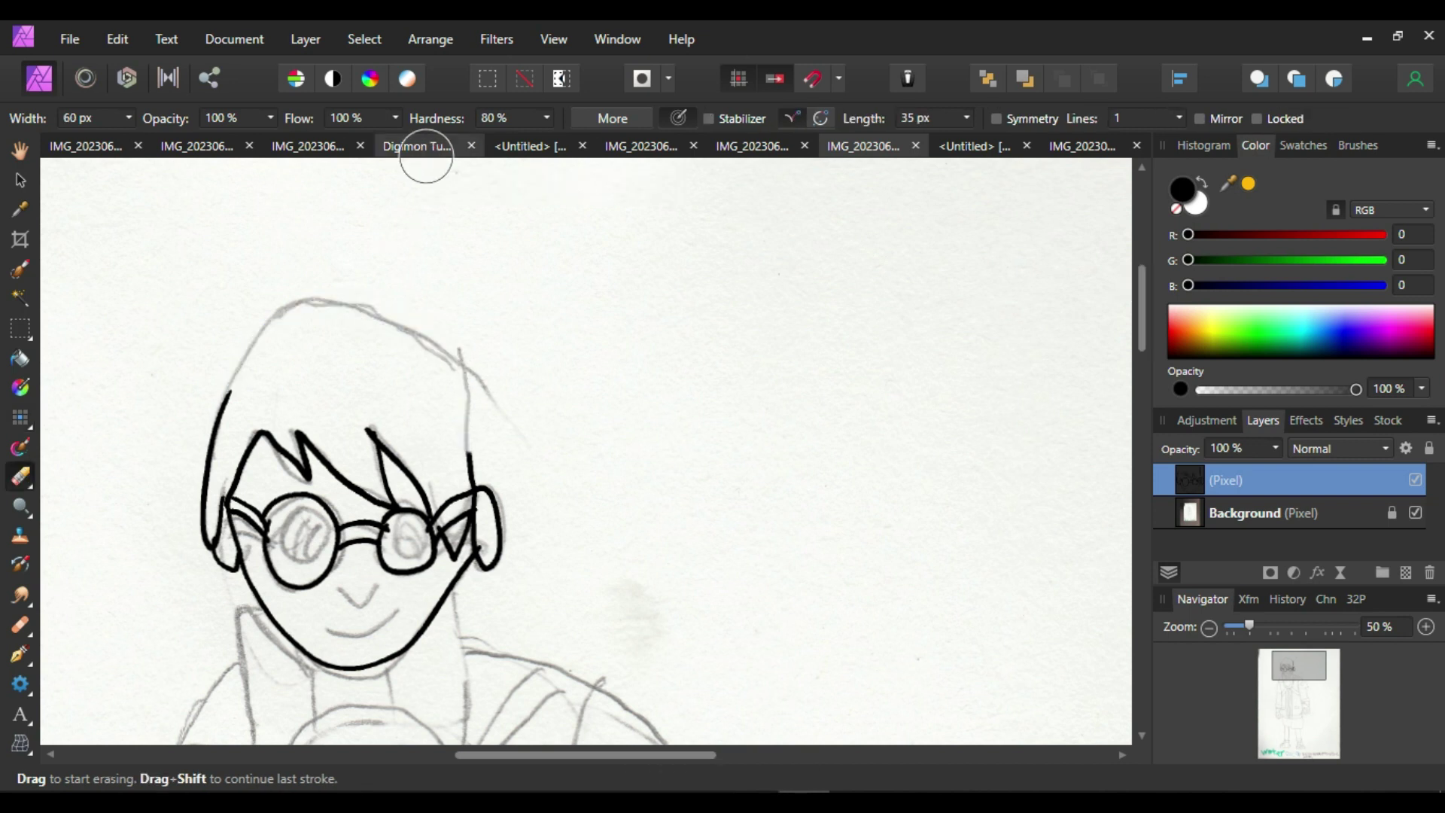
key(b)
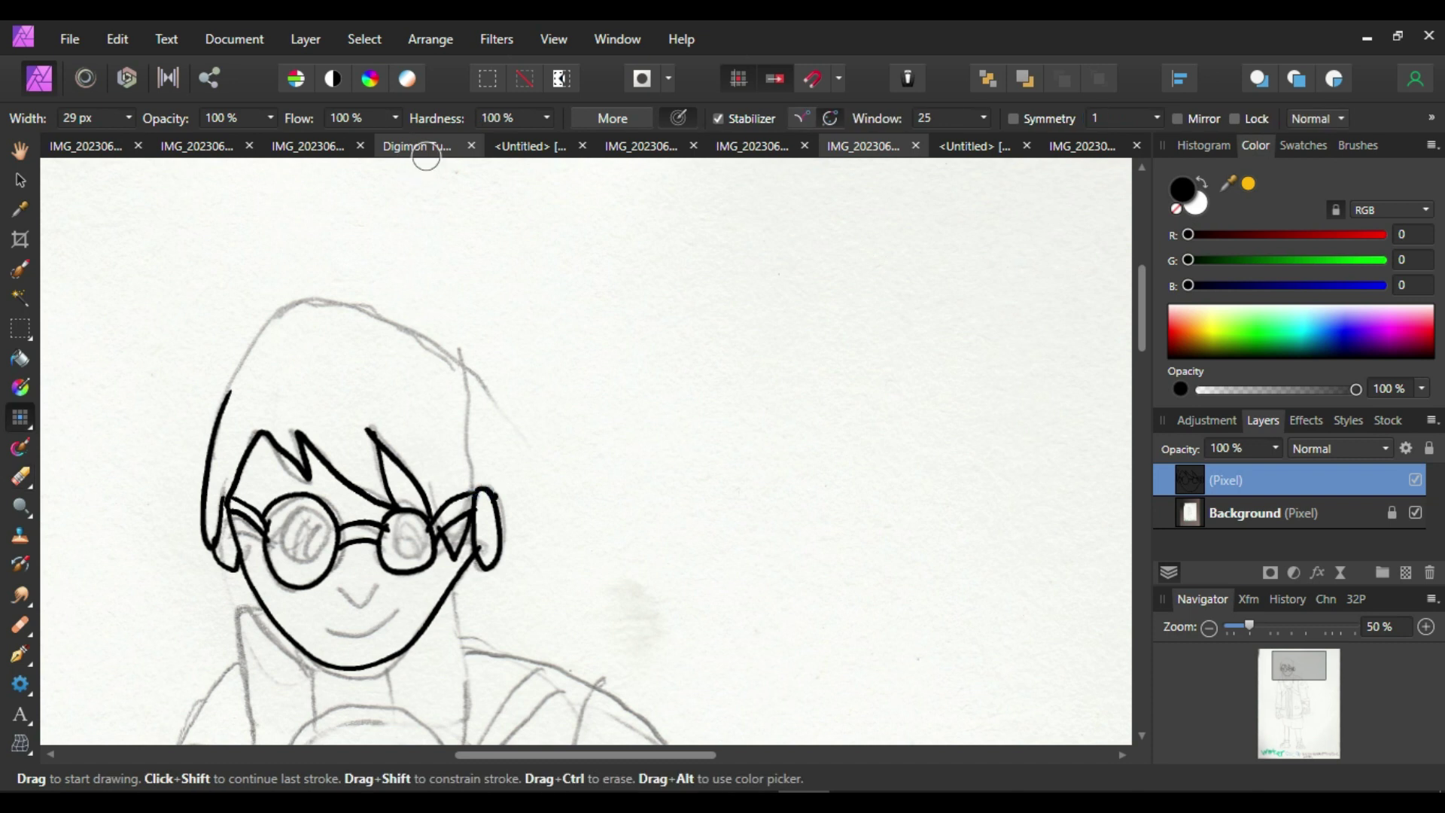
mouse_move(474, 488)
mouse_down()
mouse_move(391, 325)
mouse_move(226, 393)
mouse_up()
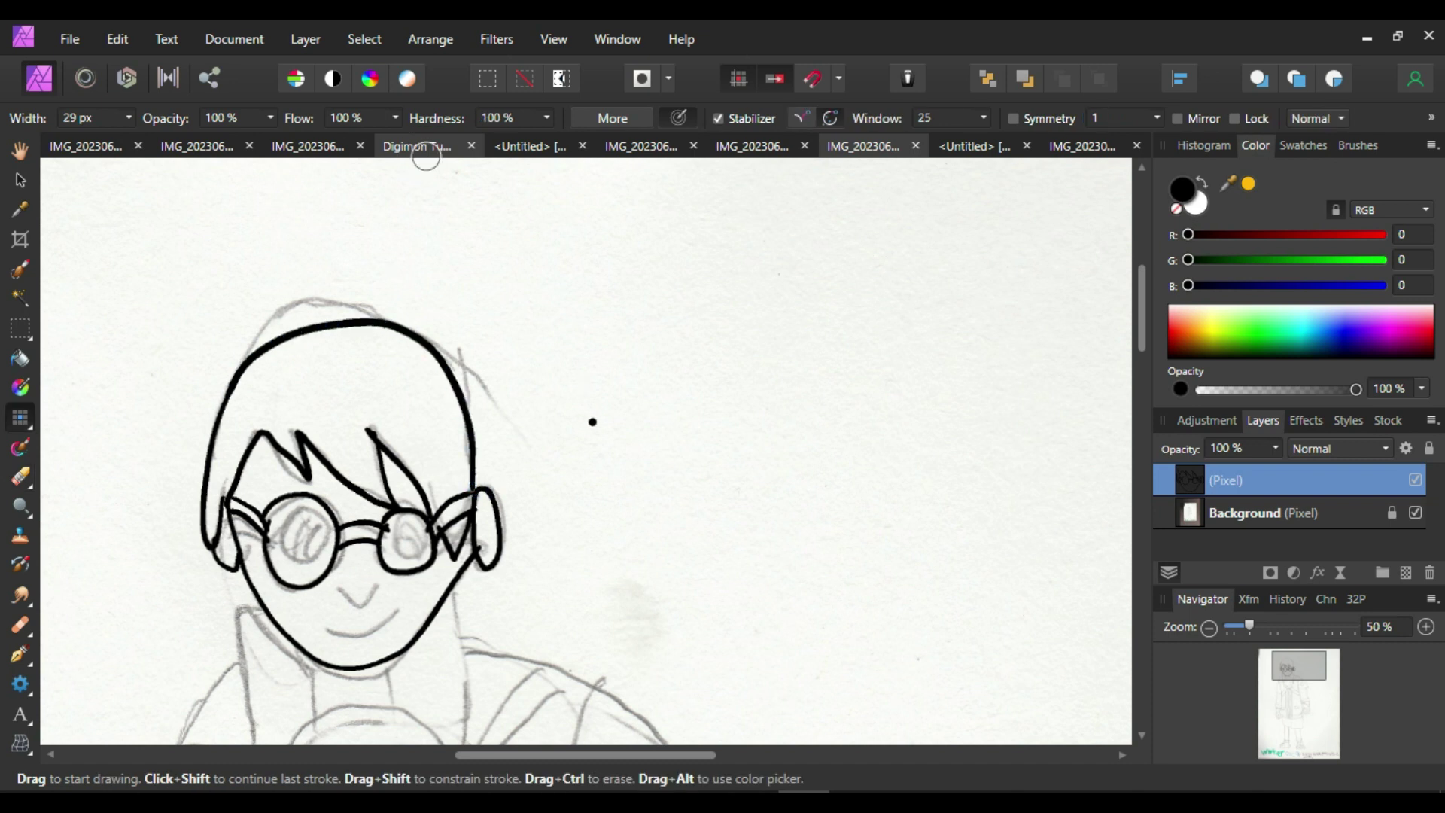
Ink the right edge of the raised collar and both side lines of the neck
drag(1141, 305, 1141, 343)
drag(453, 375, 464, 564)
drag(388, 457, 391, 497)
click(382, 405)
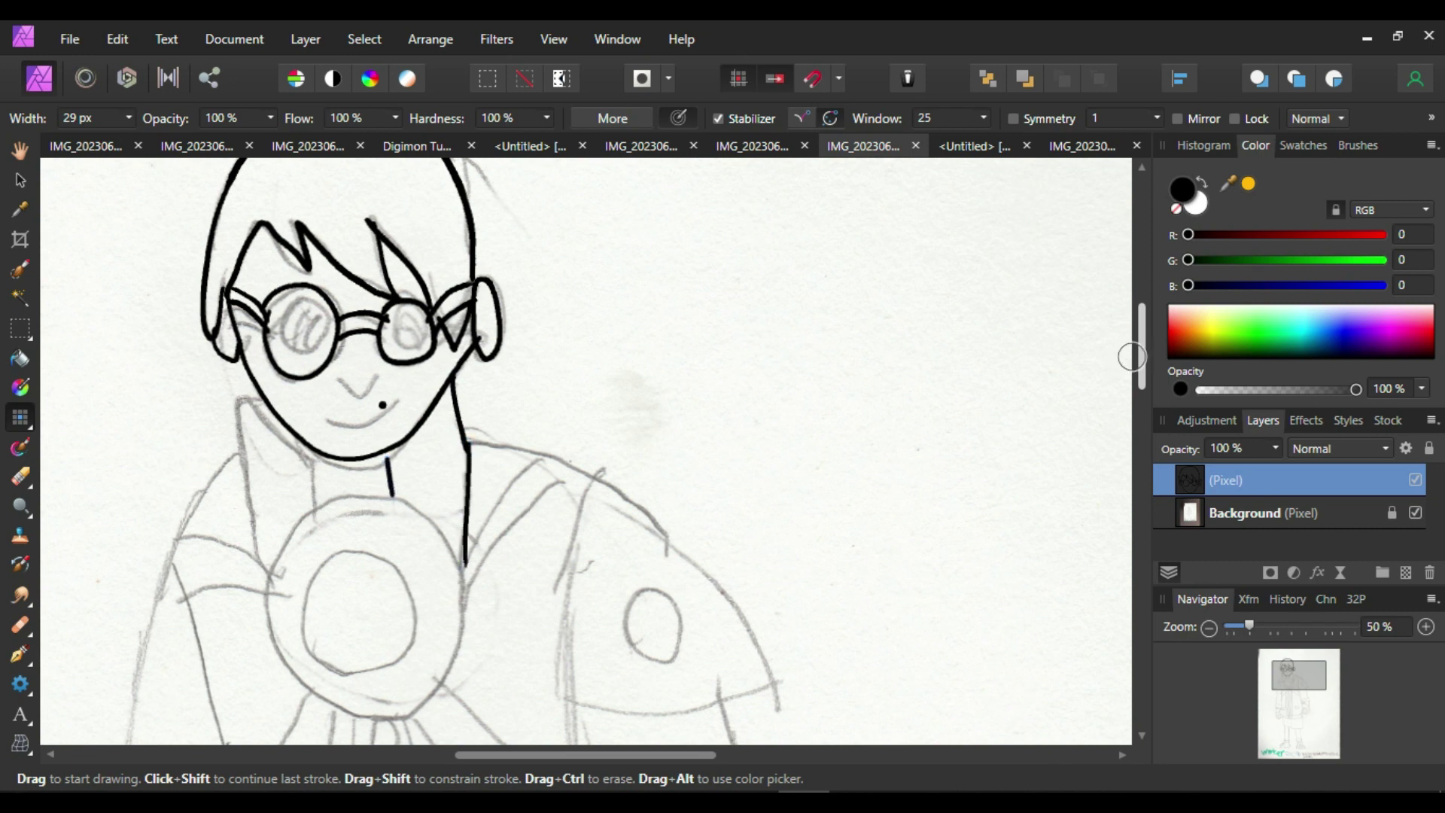
drag(314, 451, 316, 513)
key(ctrl+z)
drag(314, 452, 317, 513)
Ink the left collar flap, the left shoulder curve and the upper edge of the left shoulder band
mouse_move(235, 404)
mouse_down()
mouse_move(251, 547)
mouse_move(178, 536)
mouse_up()
key(ctrl+z)
key(ctrl+z)
drag(258, 565, 176, 536)
key(ctrl+z)
mouse_move(237, 453)
mouse_down()
mouse_move(171, 559)
mouse_move(183, 603)
mouse_move(278, 591)
mouse_move(198, 594)
mouse_move(174, 536)
mouse_up()
key(ctrl+z)
key(ctrl+z)
Ink the remaining edges of the shoulder bands on both sides of the round chest ornament
click(339, 540)
key(ctrl+z)
key(ctrl+z)
click(272, 582)
drag(226, 542, 175, 536)
Ink the outer circle of the round chest ornament below the neck
mouse_move(464, 571)
mouse_down()
mouse_move(506, 488)
mouse_move(546, 487)
mouse_move(468, 598)
mouse_move(444, 696)
mouse_move(327, 704)
mouse_move(433, 519)
mouse_up()
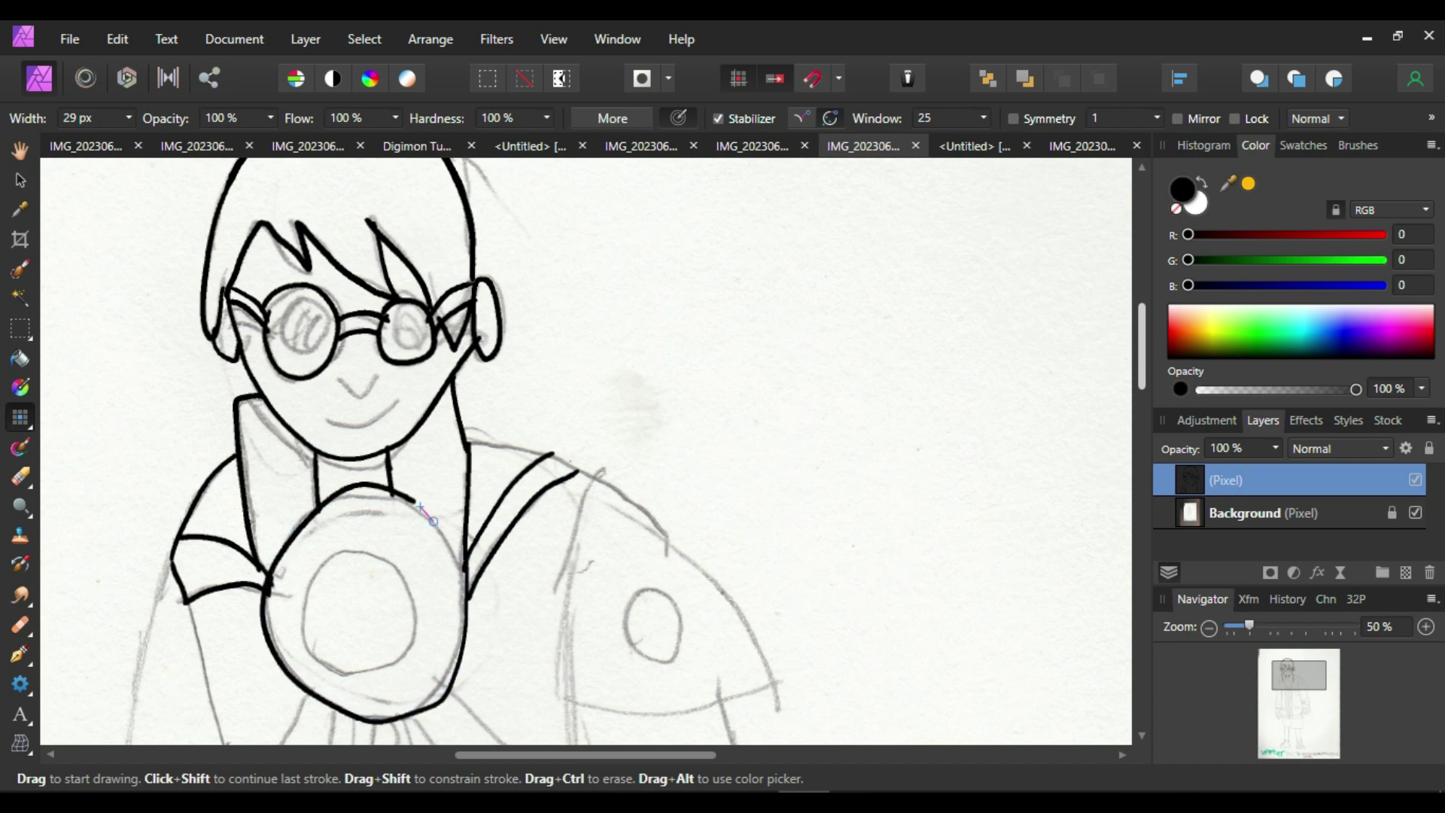
key(ctrl+z)
mouse_move(467, 583)
mouse_down()
mouse_move(354, 495)
mouse_move(301, 685)
mouse_move(459, 570)
mouse_up()
mouse_move(344, 665)
mouse_down()
mouse_move(419, 613)
mouse_move(361, 670)
mouse_up()
key(ctrl+z)
Ink the right shoulder line and the coat seam running down from it
drag(467, 443, 610, 483)
key(ctrl+z)
mouse_move(474, 437)
mouse_down()
mouse_move(602, 479)
mouse_move(579, 745)
mouse_up()
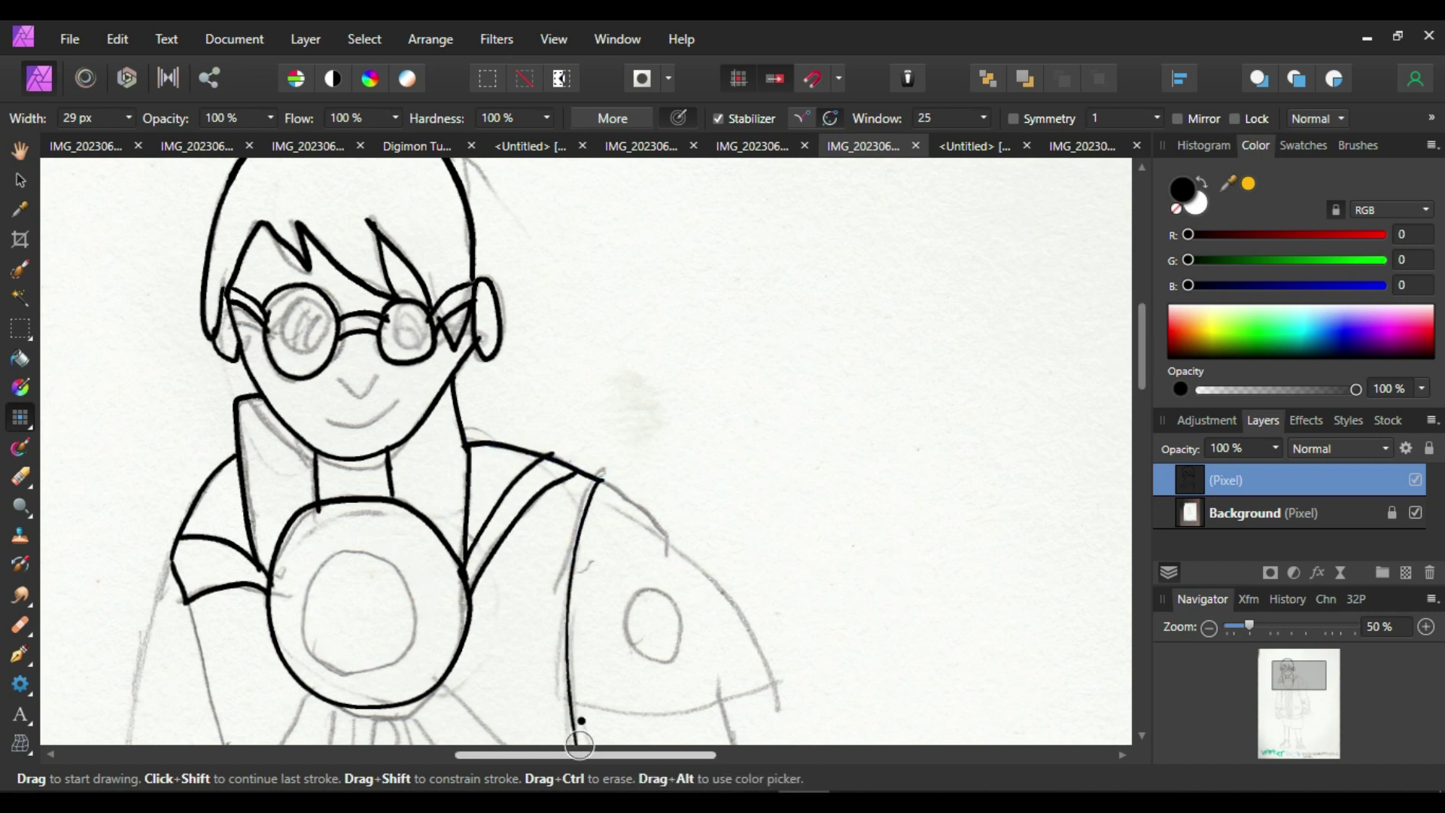
Ink the right shoulder cap with two concentric badge circles, and start the arm's outer edge beneath it
mouse_move(601, 474)
mouse_down()
mouse_move(729, 605)
mouse_move(666, 713)
mouse_move(565, 702)
mouse_up()
mouse_move(662, 636)
mouse_down()
mouse_move(645, 577)
mouse_move(648, 657)
mouse_move(664, 600)
mouse_move(629, 636)
mouse_move(652, 611)
mouse_up()
key(ctrl+z)
key(ctrl+z)
drag(719, 706, 744, 768)
Ink the strap edges and the short vertical lines fanning out below the round chest ornament
drag(185, 598, 245, 747)
key(ctrl+z)
mouse_move(308, 690)
mouse_down()
mouse_move(283, 748)
mouse_move(345, 726)
mouse_move(347, 754)
mouse_up()
key(ctrl+z)
mouse_move(339, 697)
mouse_down()
mouse_move(336, 745)
mouse_move(379, 746)
mouse_up()
drag(435, 682, 504, 746)
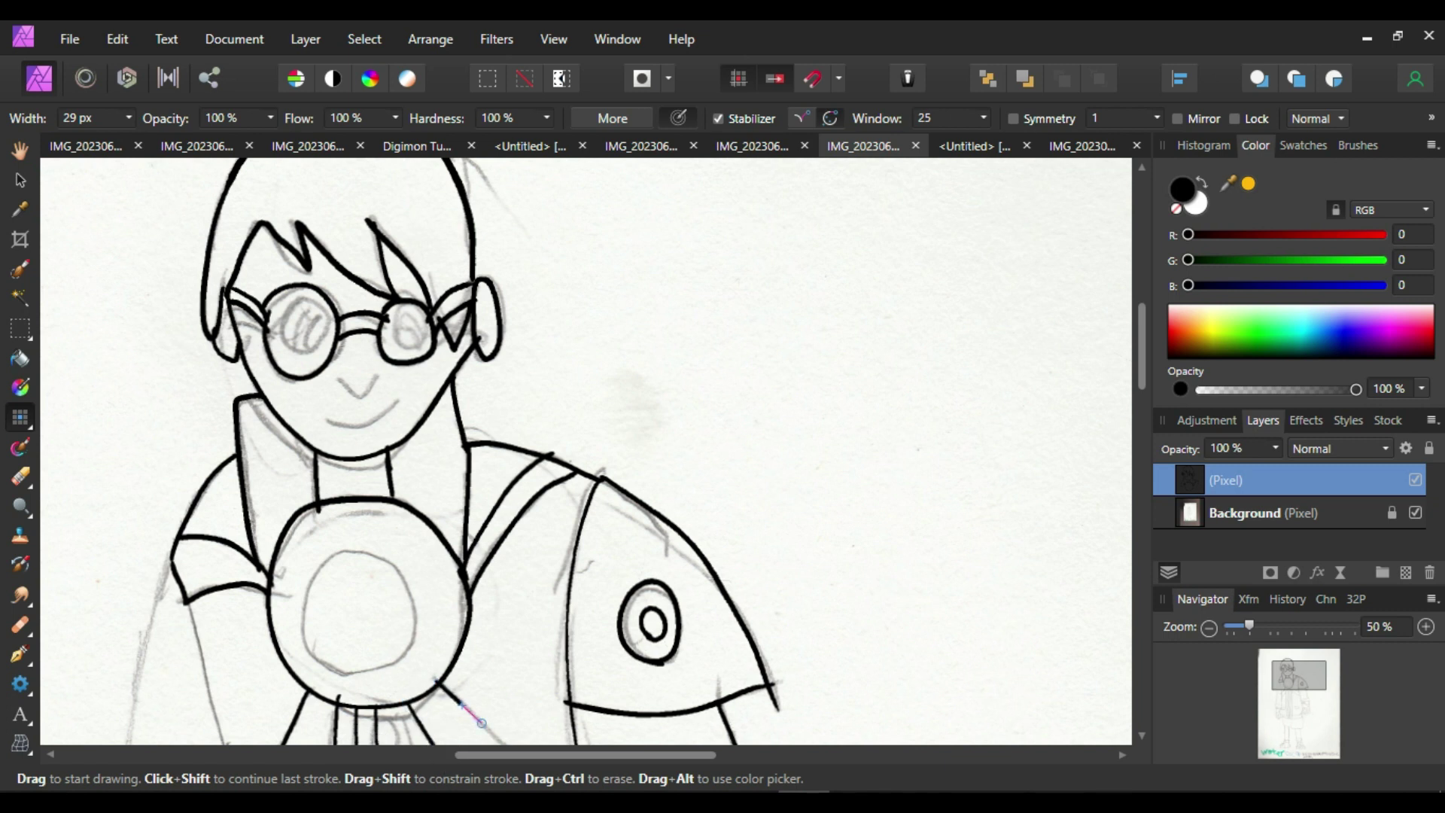
Ink the inner and outer edges of the left upper sleeve
drag(187, 598, 229, 744)
key(ctrl+z)
drag(186, 599, 219, 745)
drag(173, 558, 122, 752)
key(ctrl+z)
key(ctrl+z)
Ink the right arm's outer and inner edges and the band across the top of its cuff
drag(1142, 365, 1131, 424)
scroll(1129, 431, down, 2)
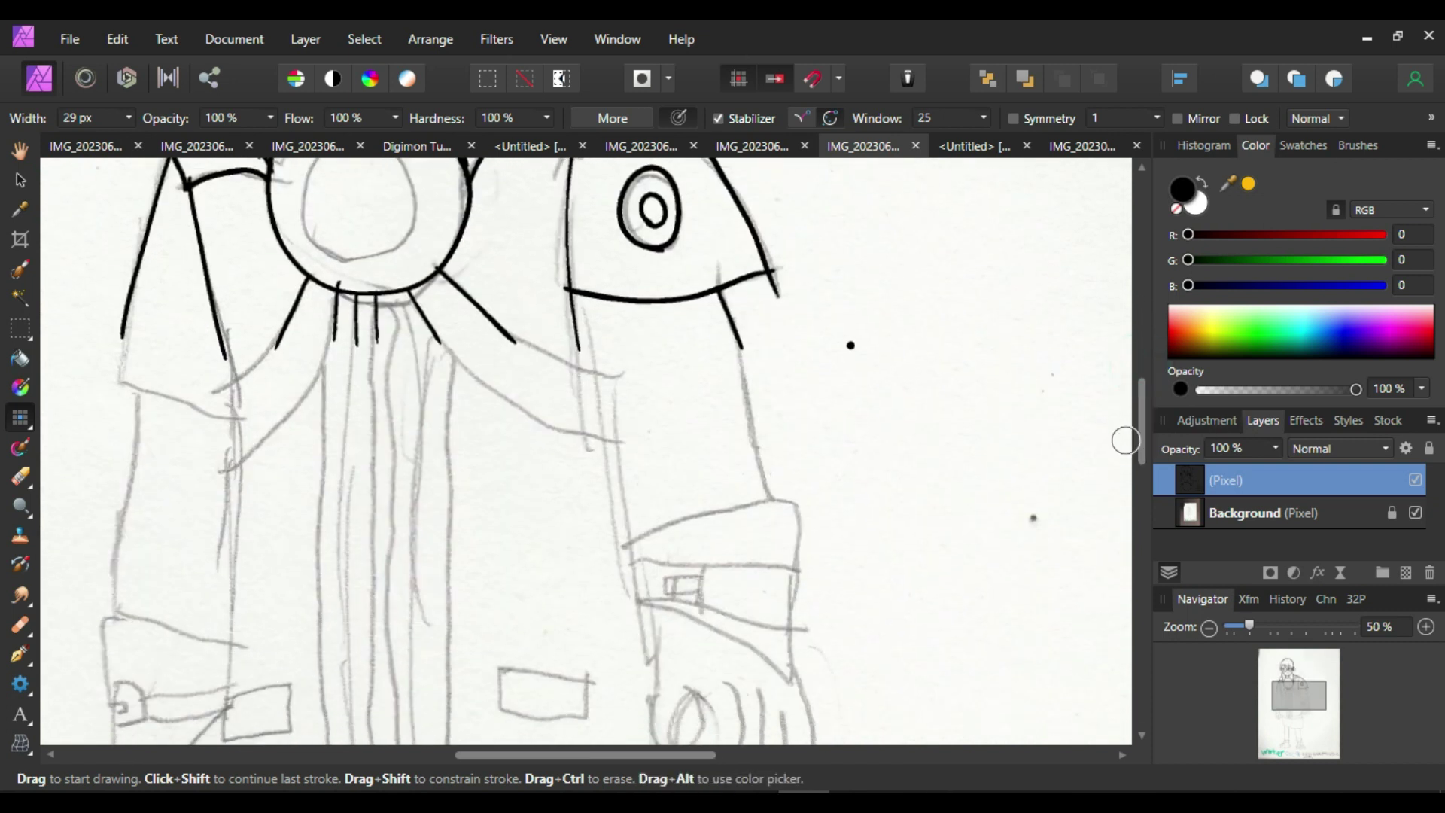
mouse_move(741, 343)
mouse_down()
mouse_move(766, 502)
mouse_move(798, 512)
mouse_move(749, 566)
mouse_move(630, 563)
mouse_move(767, 502)
mouse_move(629, 546)
mouse_move(772, 570)
mouse_move(796, 506)
mouse_up()
key(ctrl+z)
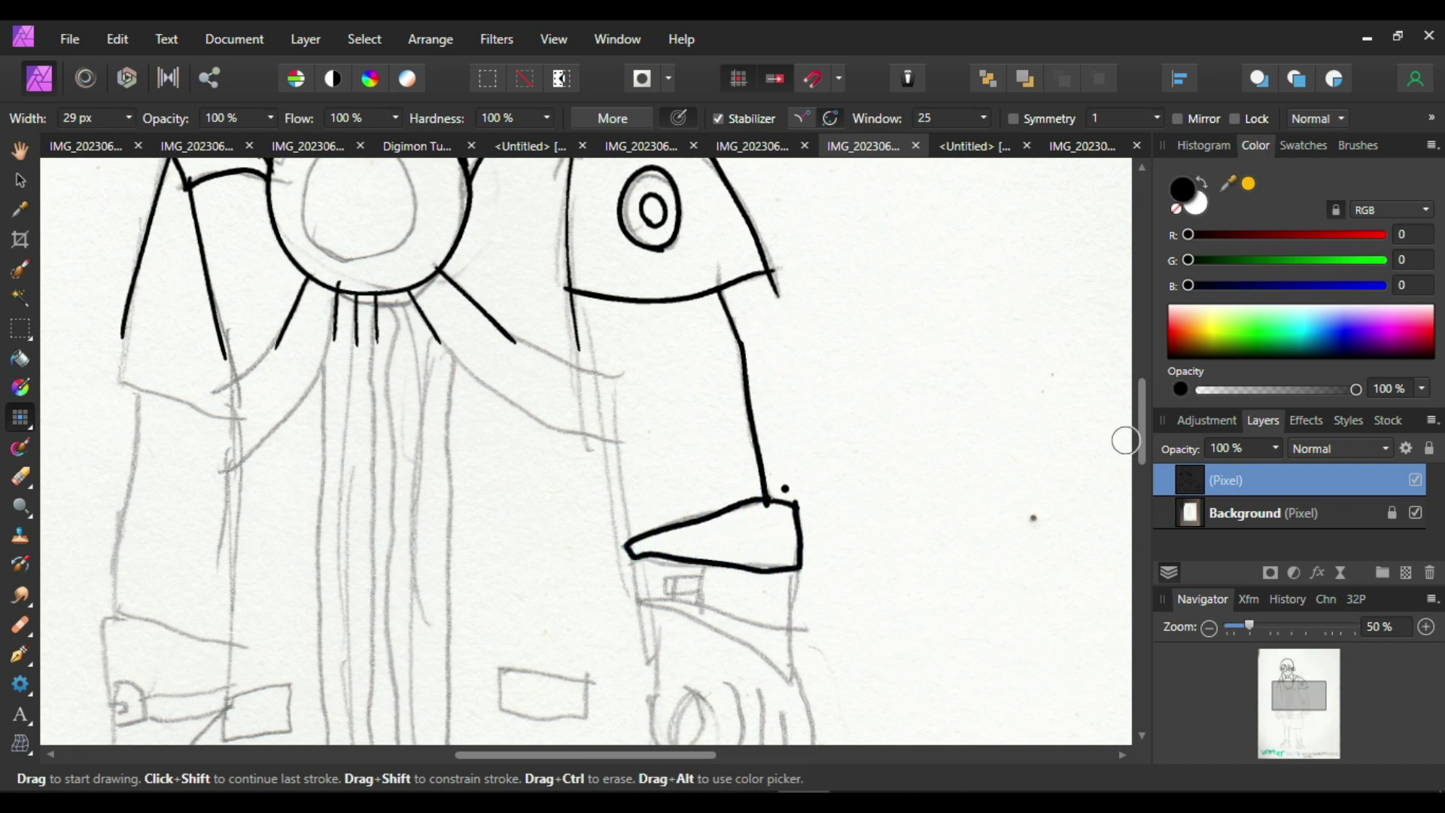
mouse_move(622, 530)
mouse_down()
mouse_move(570, 292)
mouse_move(627, 542)
mouse_move(572, 297)
mouse_up()
key(ctrl+z)
key(ctrl+z)
Ink the left upper sleeve's hem, both edges of the forearm below it and the cuff's top edge
mouse_move(214, 335)
mouse_down()
mouse_move(238, 522)
mouse_move(229, 653)
mouse_move(113, 610)
mouse_move(139, 385)
mouse_move(125, 611)
mouse_move(119, 539)
mouse_move(146, 404)
mouse_move(119, 523)
mouse_move(120, 617)
mouse_up()
key(ctrl+z)
key(ctrl+z)
key(ctrl+z)
key(ctrl+z)
key(ctrl+z)
mouse_move(140, 388)
mouse_down()
mouse_move(215, 417)
mouse_move(120, 385)
mouse_move(123, 318)
mouse_up()
key(ctrl+z)
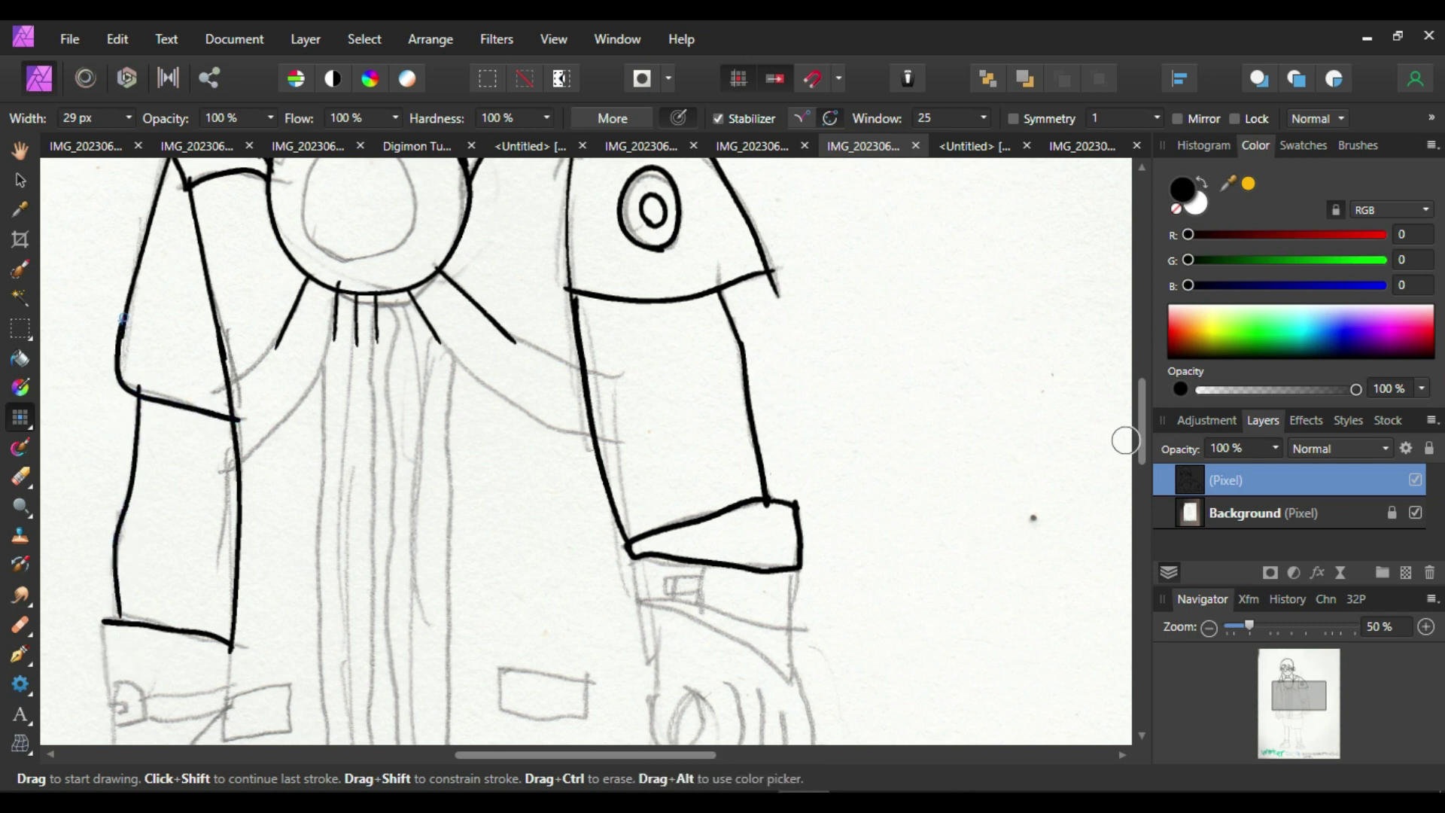
Ink the left strap's two curves down to the sleeve and the left vertical edge of the coat opening
drag(280, 335, 230, 387)
mouse_move(245, 464)
mouse_down()
mouse_move(320, 377)
mouse_move(336, 331)
mouse_move(333, 743)
mouse_up()
key(ctrl+z)
drag(326, 373, 332, 707)
key(ctrl+z)
drag(331, 365, 333, 744)
key(ctrl+z)
drag(322, 376, 329, 742)
Ink the right strap's two curves across to the sleeve and the right vertical edge of the coat opening
mouse_move(440, 336)
mouse_down()
mouse_move(462, 380)
mouse_move(595, 435)
mouse_up()
key(ctrl+z)
drag(514, 340, 586, 369)
drag(454, 367, 454, 744)
key(ctrl+z)
key(ctrl+z)
drag(455, 365, 452, 741)
key(ctrl+z)
drag(453, 368, 442, 746)
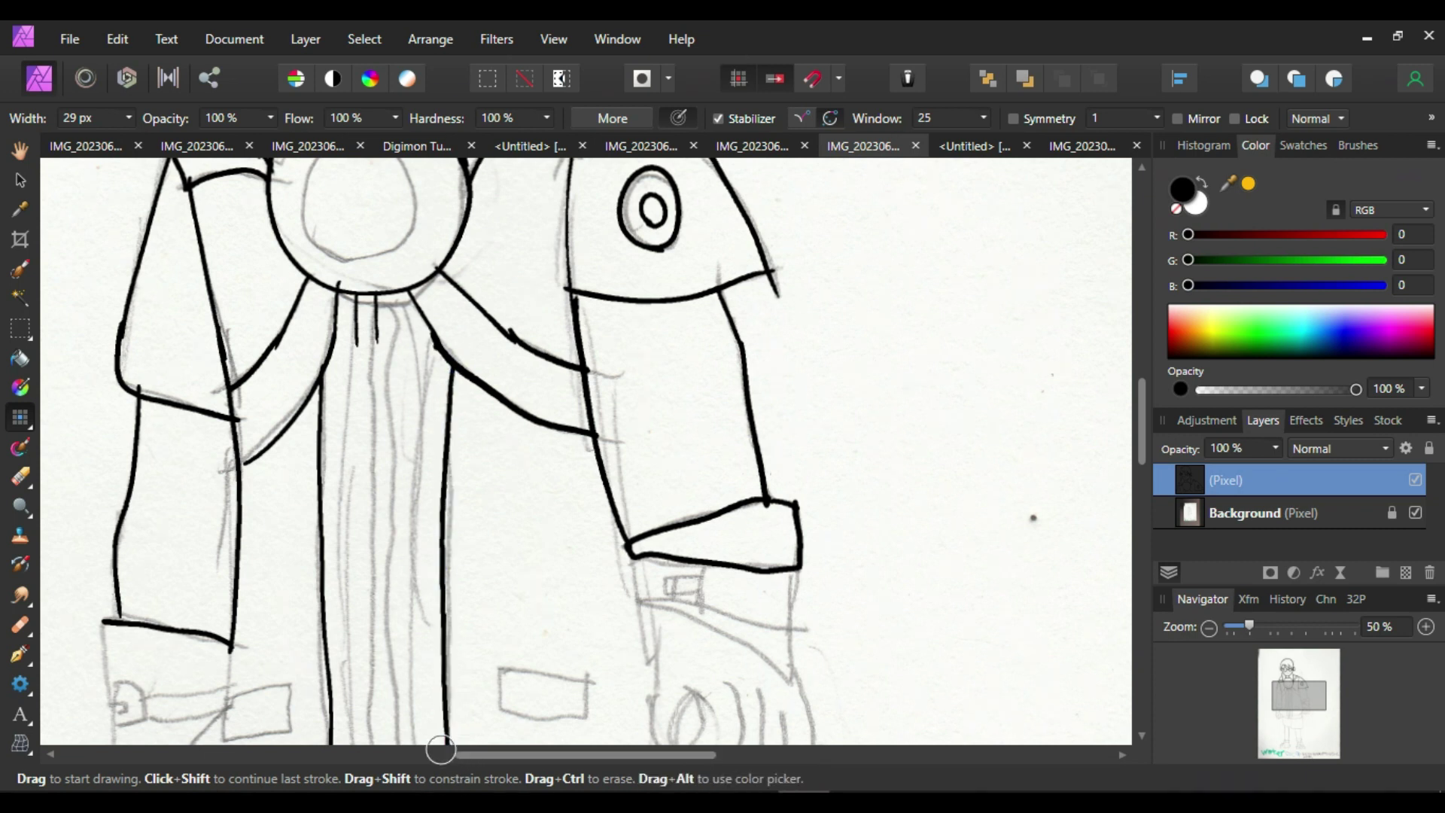
mouse_move(399, 295)
mouse_down()
mouse_move(430, 726)
mouse_move(401, 280)
mouse_move(407, 745)
mouse_up()
key(ctrl+z)
key(ctrl+z)
key(ctrl+z)
click(442, 423)
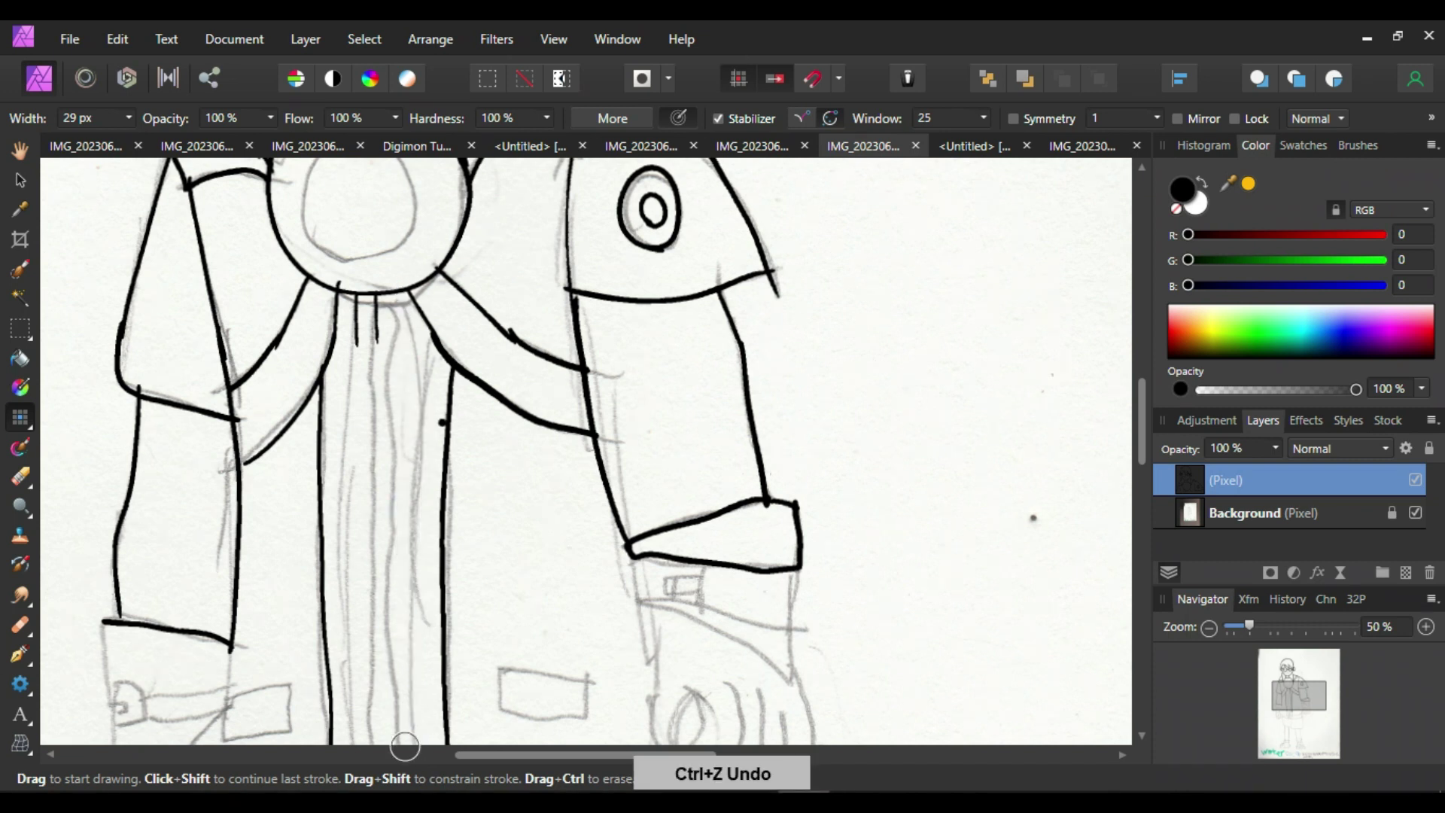
Ink one long vertical line down the shirt front from the chest ornament and try a second line beside it
drag(376, 324, 385, 711)
key(ctrl+z)
drag(375, 301, 371, 745)
mouse_move(384, 280)
mouse_down()
mouse_move(399, 700)
mouse_move(401, 415)
mouse_move(383, 277)
mouse_move(380, 612)
mouse_move(393, 722)
mouse_up()
key(ctrl+z)
key(ctrl+z)
key(ctrl+z)
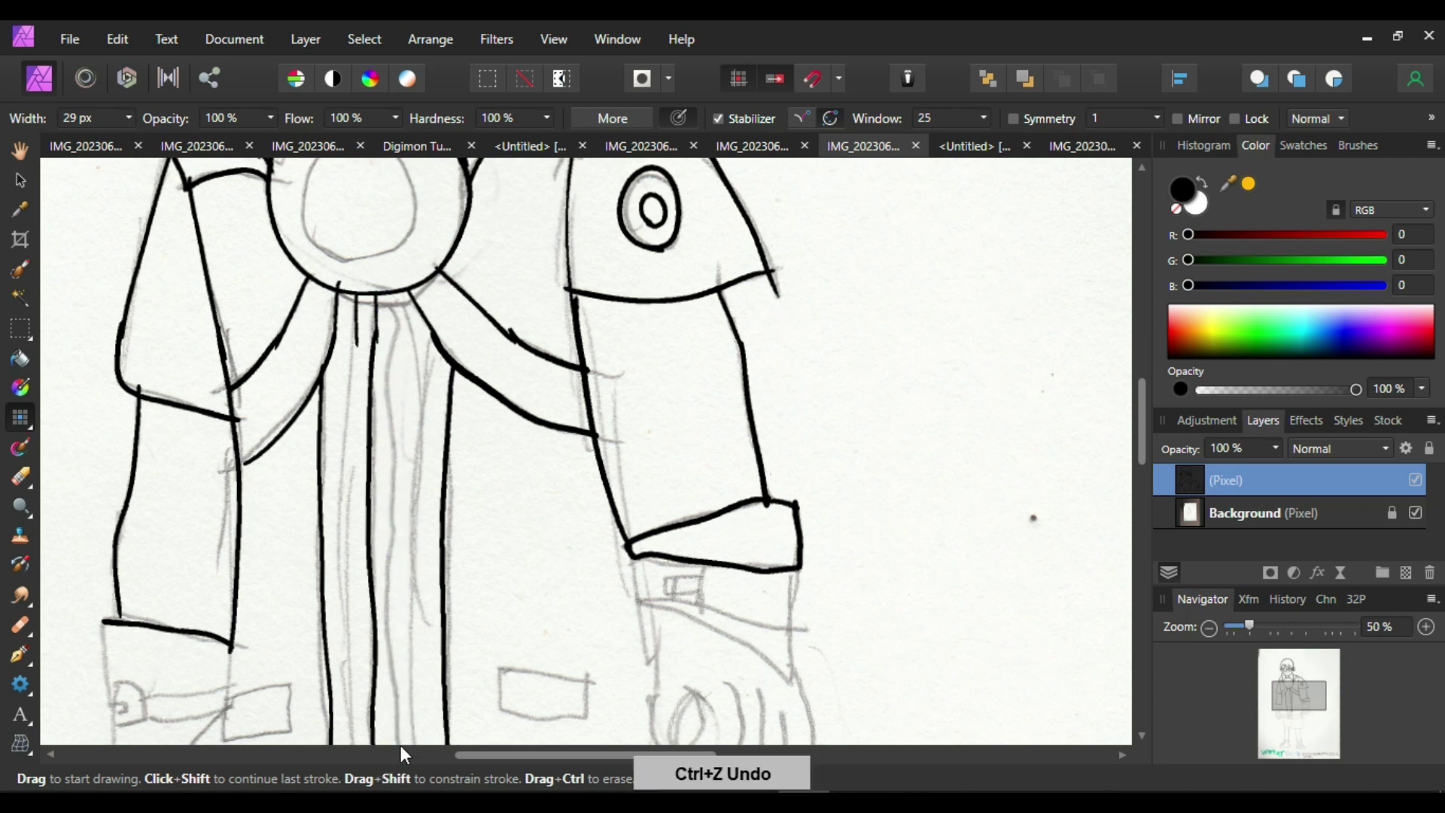
Ink a second long vertical line down the shirt front beside the first, redrawing its segments until they follow the sketch
drag(395, 296, 400, 742)
key(ctrl+z)
mouse_move(392, 290)
mouse_down()
mouse_move(389, 745)
mouse_move(399, 473)
mouse_up()
key(ctrl+z)
key(ctrl+z)
drag(388, 292, 402, 580)
key(ctrl+z)
key(ctrl+z)
drag(393, 424, 394, 728)
key(ctrl+z)
click(400, 513)
key(ctrl+z)
drag(395, 515, 385, 745)
key(ctrl+z)
Ink the two remaining long vertical lines down the shirt front, one on each side of the central pair
mouse_move(358, 328)
mouse_down()
mouse_move(336, 471)
mouse_move(338, 749)
mouse_up()
key(ctrl+z)
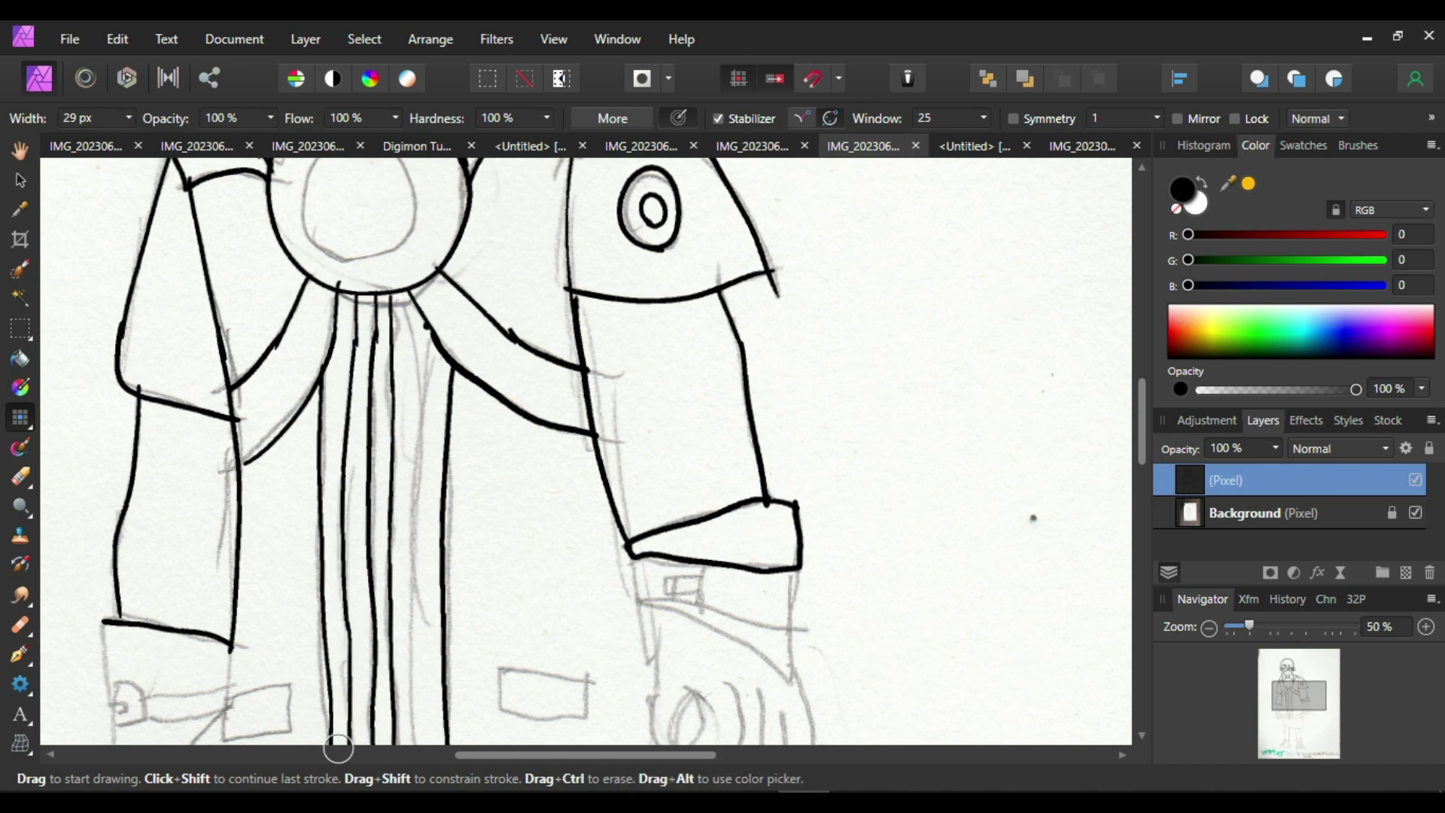
drag(407, 289, 418, 728)
key(ctrl+z)
drag(422, 481, 412, 743)
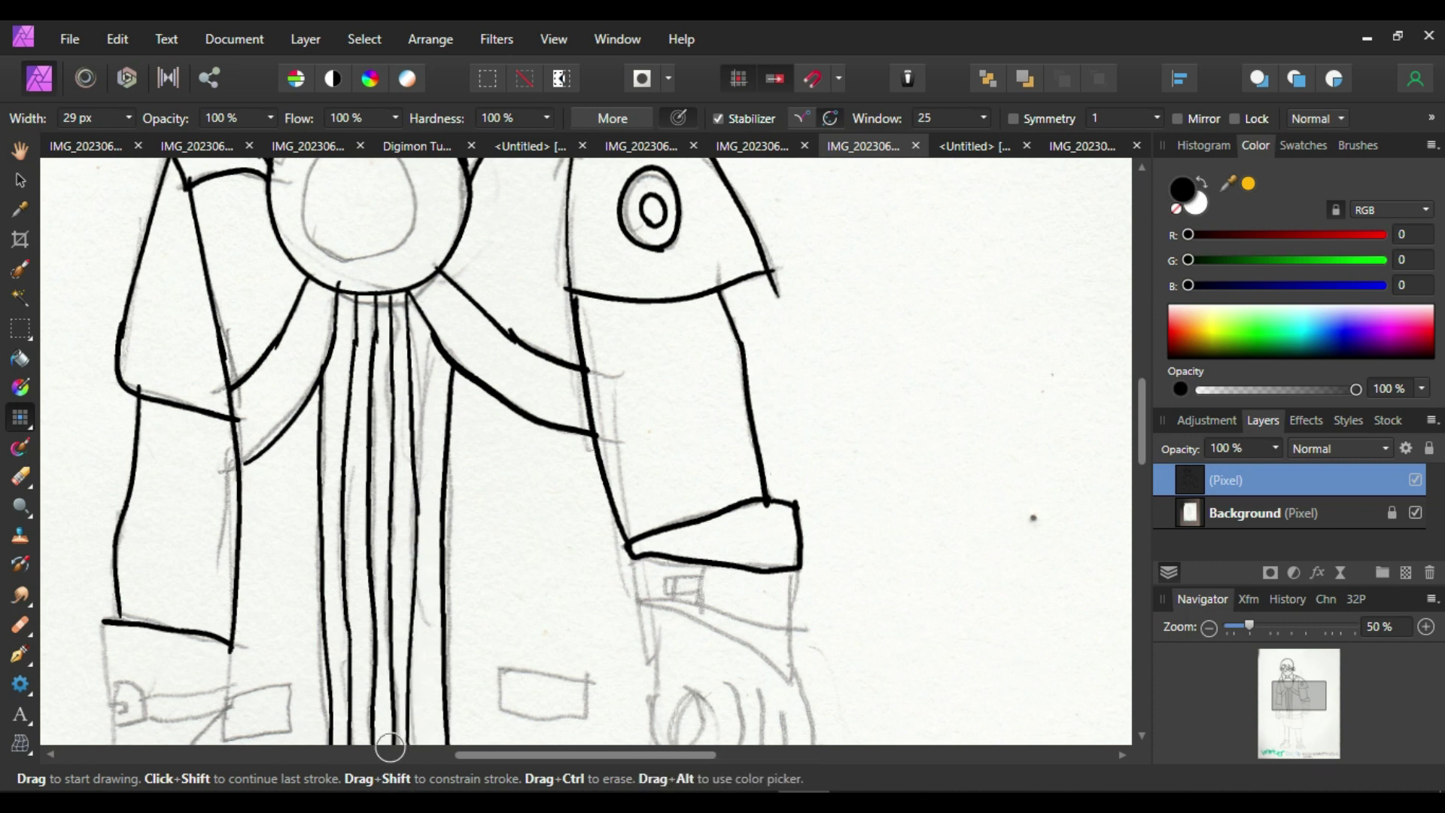
Ink the right cuff's lower section with its two side edges and slanted bottom edge
drag(632, 559, 807, 679)
key(ctrl+z)
mouse_move(797, 569)
mouse_down()
mouse_move(789, 682)
mouse_move(662, 615)
mouse_up()
key(ctrl+z)
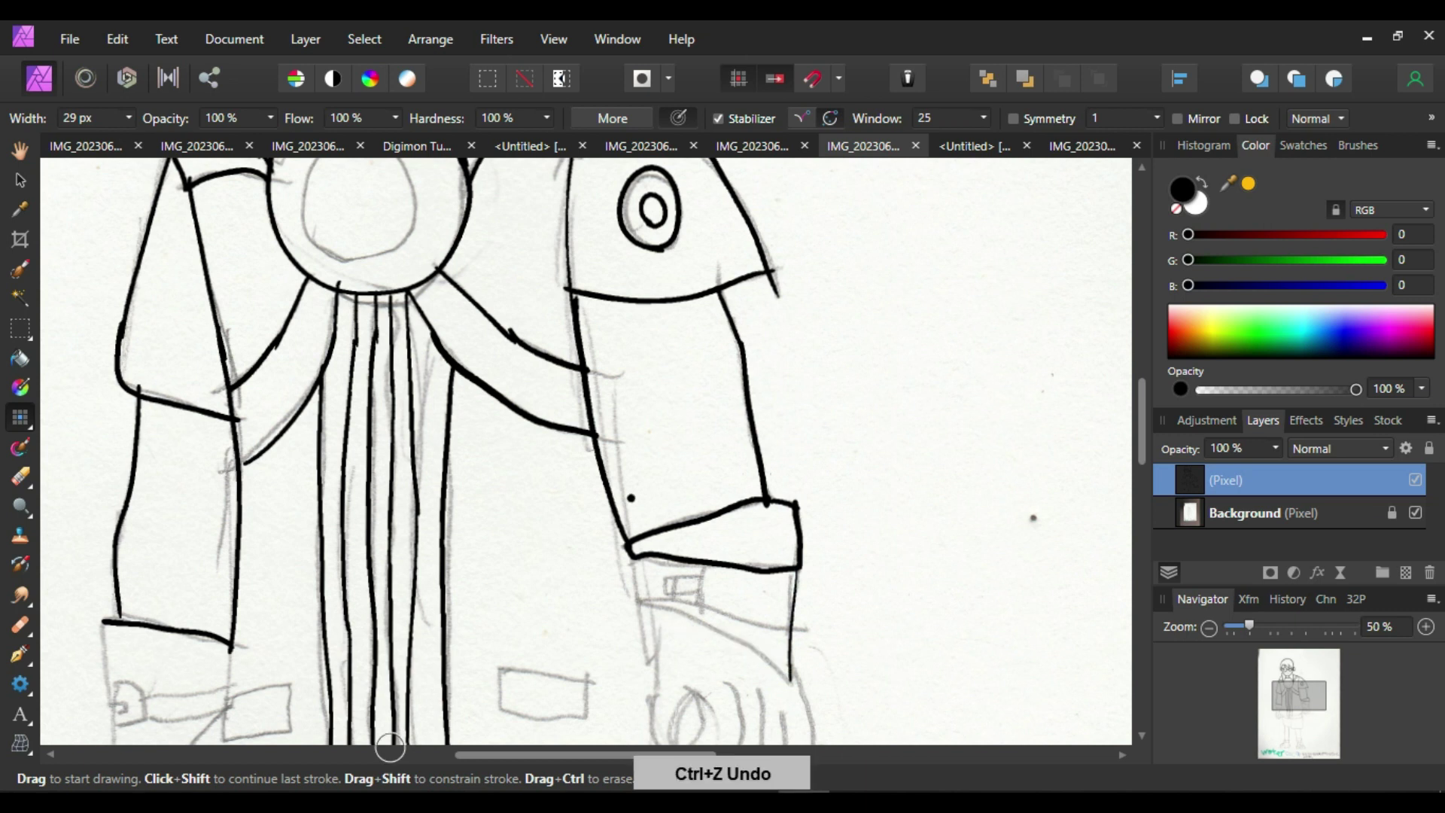
mouse_move(633, 563)
mouse_down()
mouse_move(644, 595)
mouse_move(790, 663)
mouse_move(794, 560)
mouse_up()
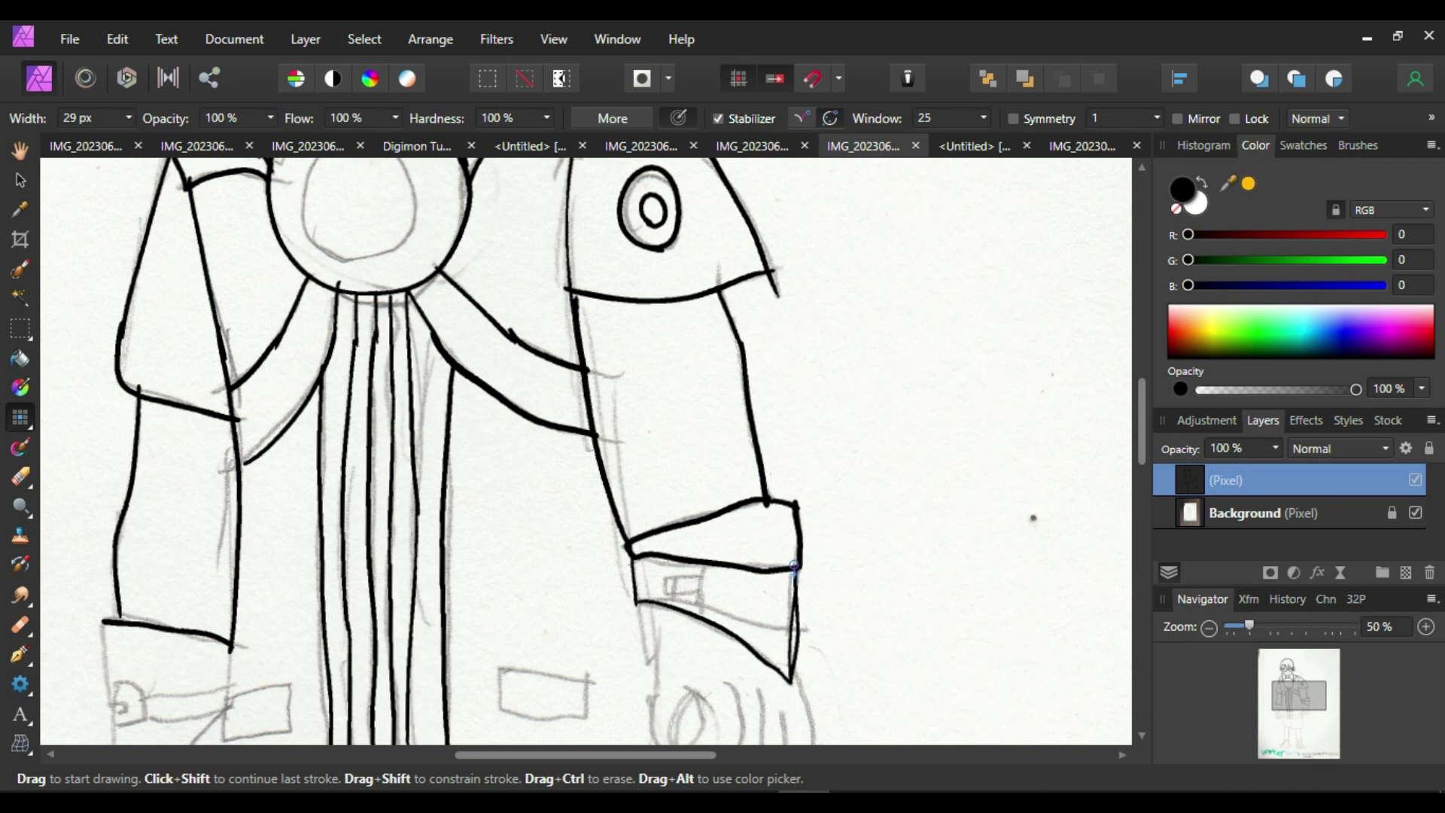
key(ctrl+z)
drag(775, 673, 792, 684)
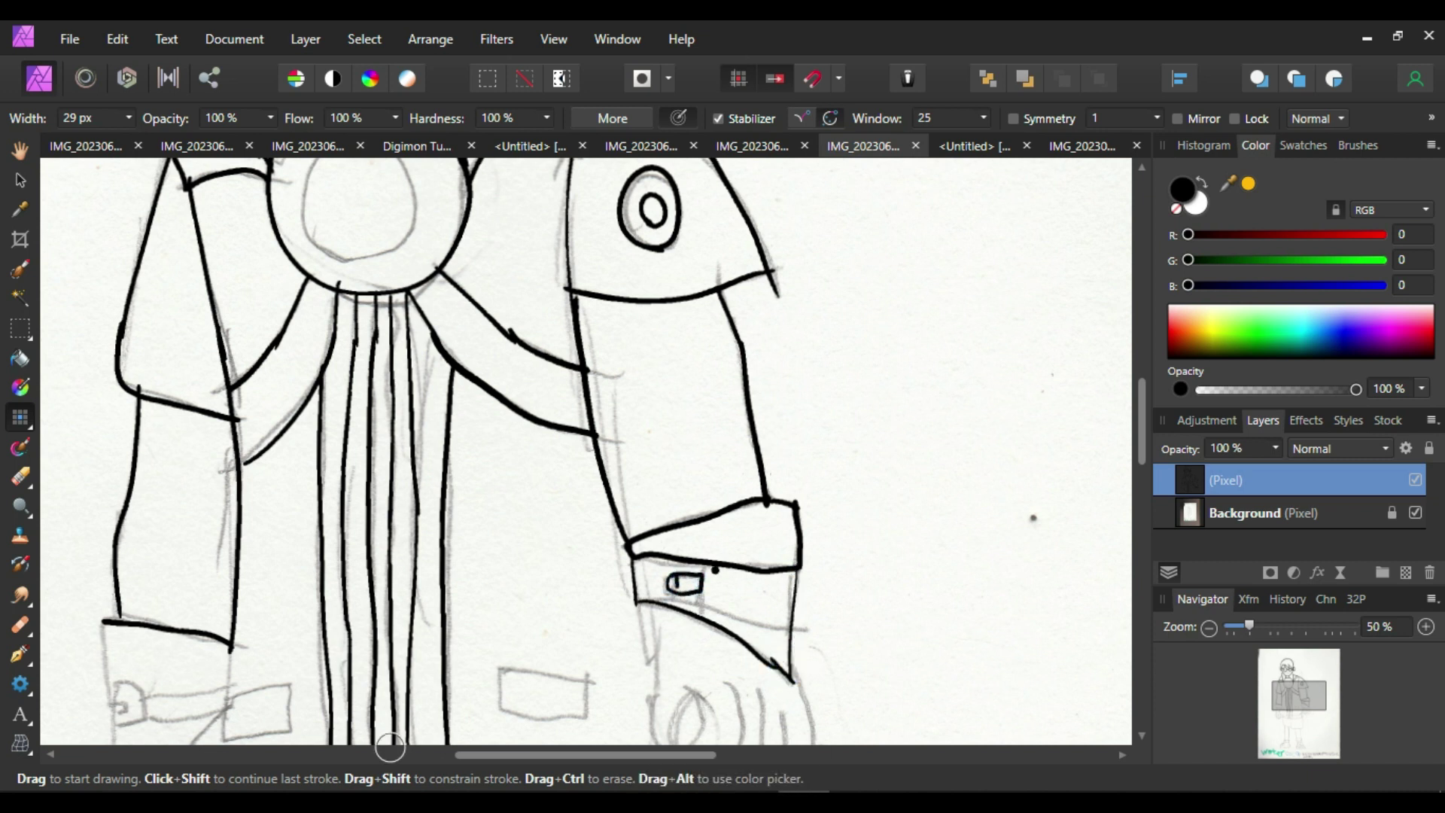
Ink the small buckle and strap lines on the right cuff's lower section
mouse_move(666, 599)
mouse_down()
mouse_move(790, 625)
mouse_move(653, 596)
mouse_move(794, 625)
mouse_move(656, 594)
mouse_up()
key(ctrl+z)
key(ctrl+z)
key(ctrl+z)
Ink the left cuff's outer edges and buckled strap, plus the two rectangular pocket flaps on the coat
drag(104, 620, 114, 745)
drag(226, 706, 204, 739)
mouse_move(227, 688)
mouse_down()
mouse_move(112, 685)
mouse_move(225, 710)
mouse_move(226, 742)
mouse_up()
key(ctrl+z)
mouse_move(495, 665)
mouse_down()
mouse_move(572, 731)
mouse_move(527, 664)
mouse_move(495, 666)
mouse_up()
scroll(1138, 440, down, 1)
scroll(1138, 440, down, 3)
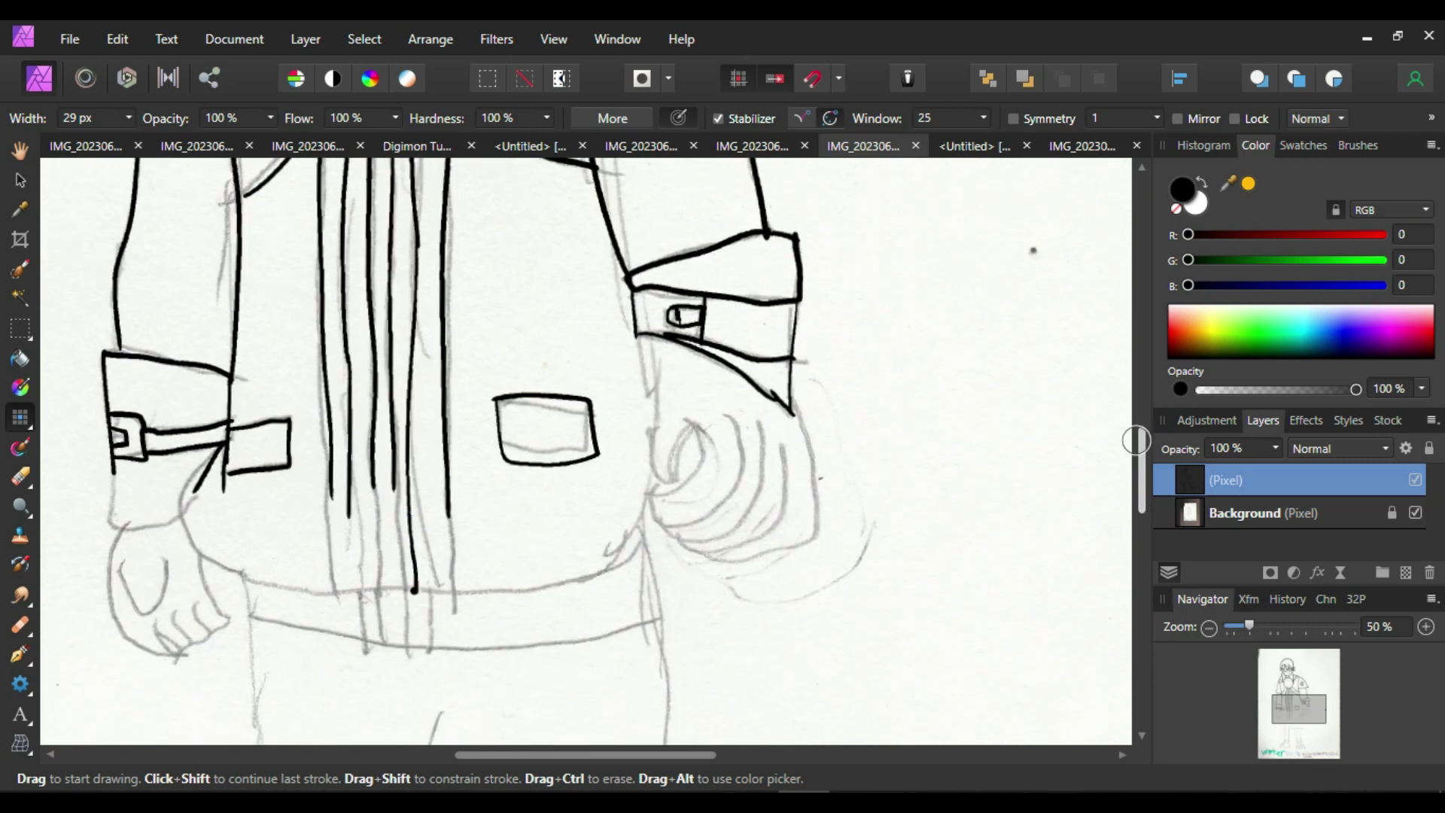
Extend the vertical lines of the shirt front and coat opening down to the coat's hem
key(ctrl+z)
mouse_move(372, 472)
mouse_down()
mouse_move(373, 535)
mouse_move(350, 591)
mouse_up()
drag(328, 506, 333, 592)
drag(447, 516, 454, 594)
key(ctrl+z)
Ink the coat's curved bottom hem up to the left pocket, redraw its left end and ink the coat's lower right edge
mouse_move(353, 599)
mouse_down()
mouse_move(431, 590)
mouse_move(411, 585)
mouse_move(621, 587)
mouse_up()
key(ctrl+z)
mouse_move(644, 536)
mouse_down()
mouse_move(493, 595)
mouse_move(218, 574)
mouse_move(201, 465)
mouse_move(225, 450)
mouse_up()
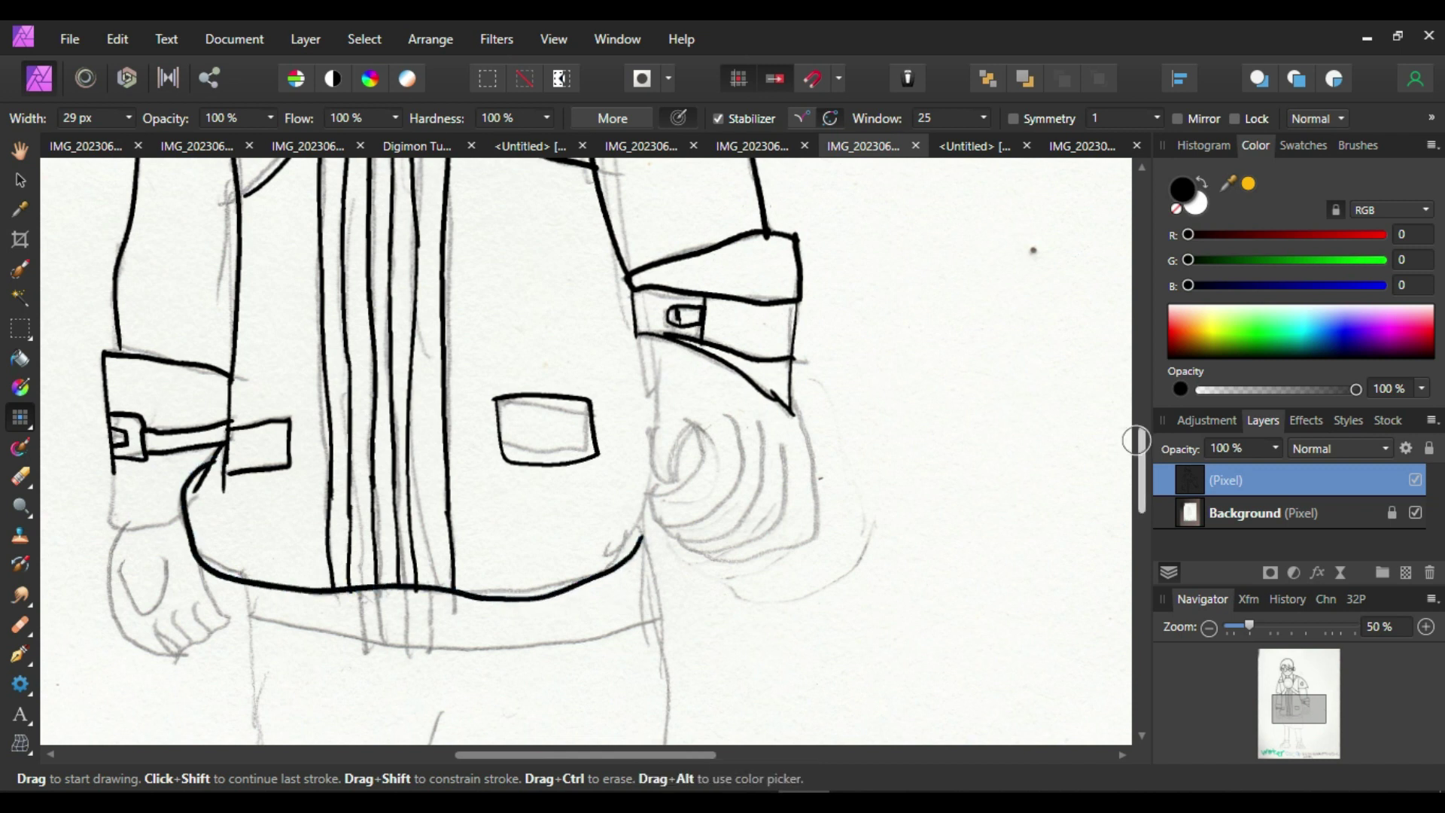
key(e)
key(ctrl+z)
key(b)
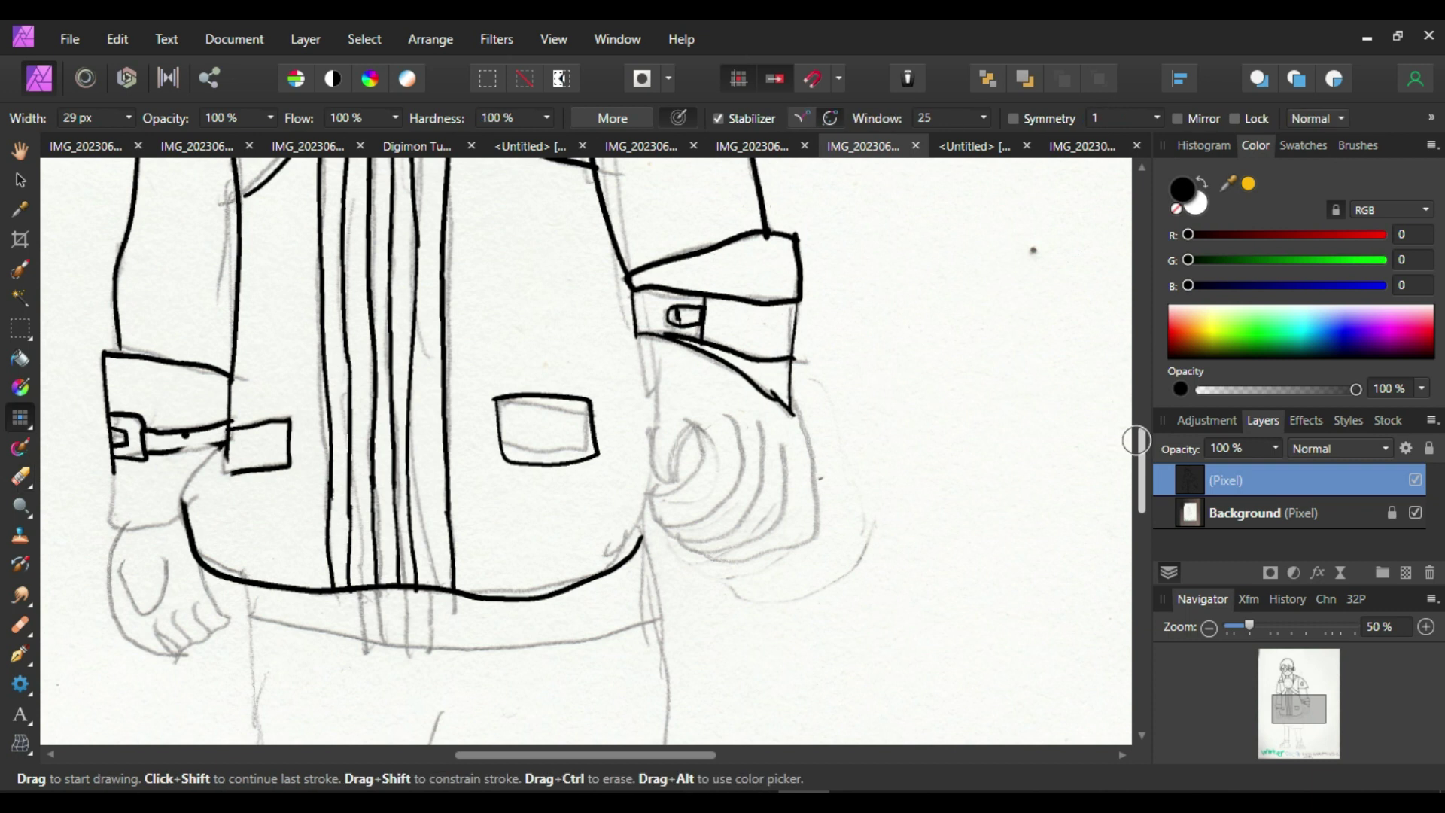
drag(184, 498, 225, 449)
drag(637, 333, 642, 538)
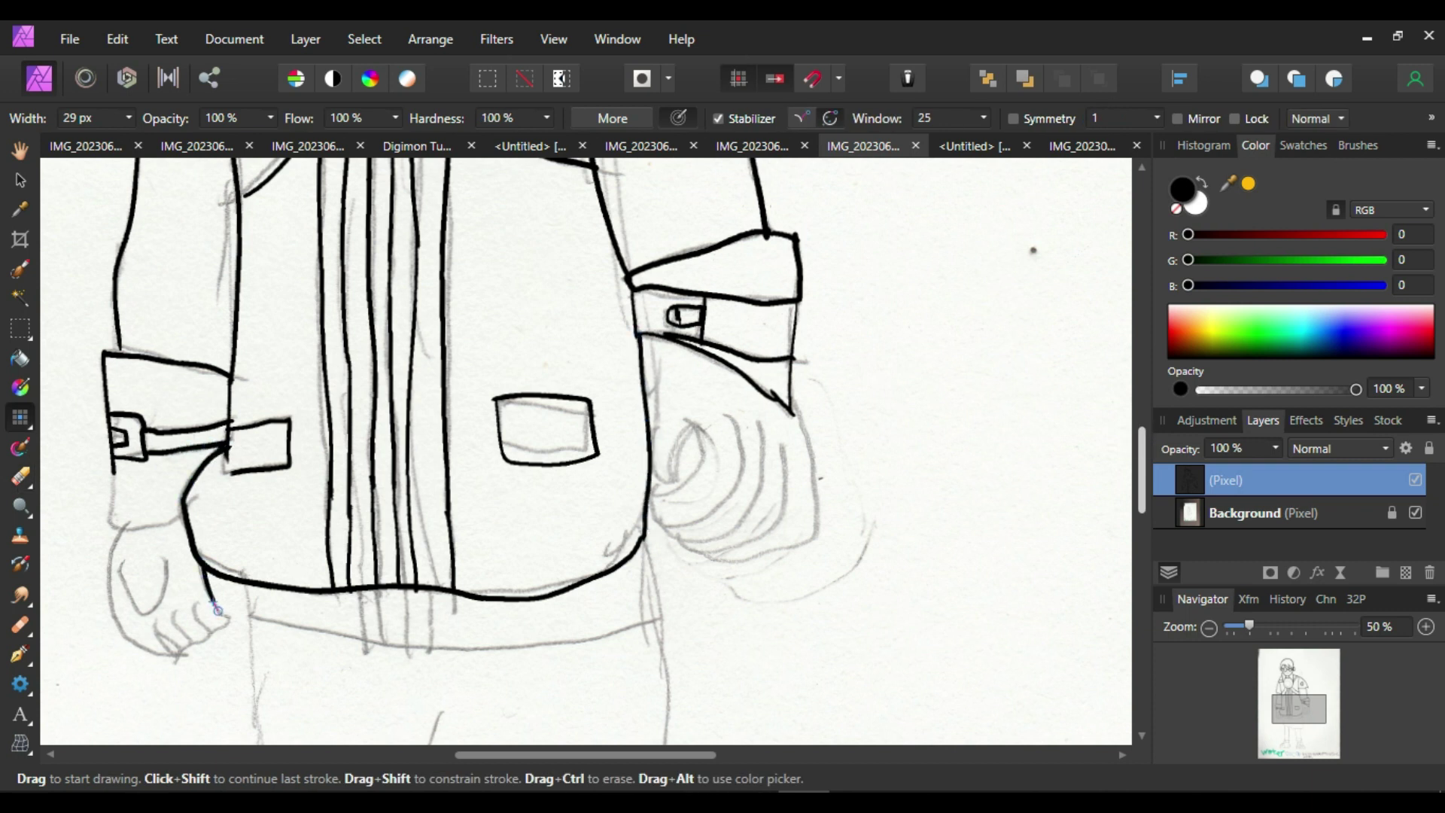
Ink the left wrist and hand with its fingers, and the right fist's thumb and first finger curve
mouse_move(181, 649)
mouse_down()
mouse_move(155, 623)
mouse_move(119, 528)
mouse_move(140, 596)
mouse_move(167, 556)
mouse_up()
mouse_move(696, 423)
mouse_down()
mouse_move(680, 438)
mouse_move(651, 431)
mouse_up()
mouse_move(660, 484)
mouse_down()
mouse_move(706, 444)
mouse_move(700, 422)
mouse_up()
drag(677, 524, 730, 410)
click(717, 471)
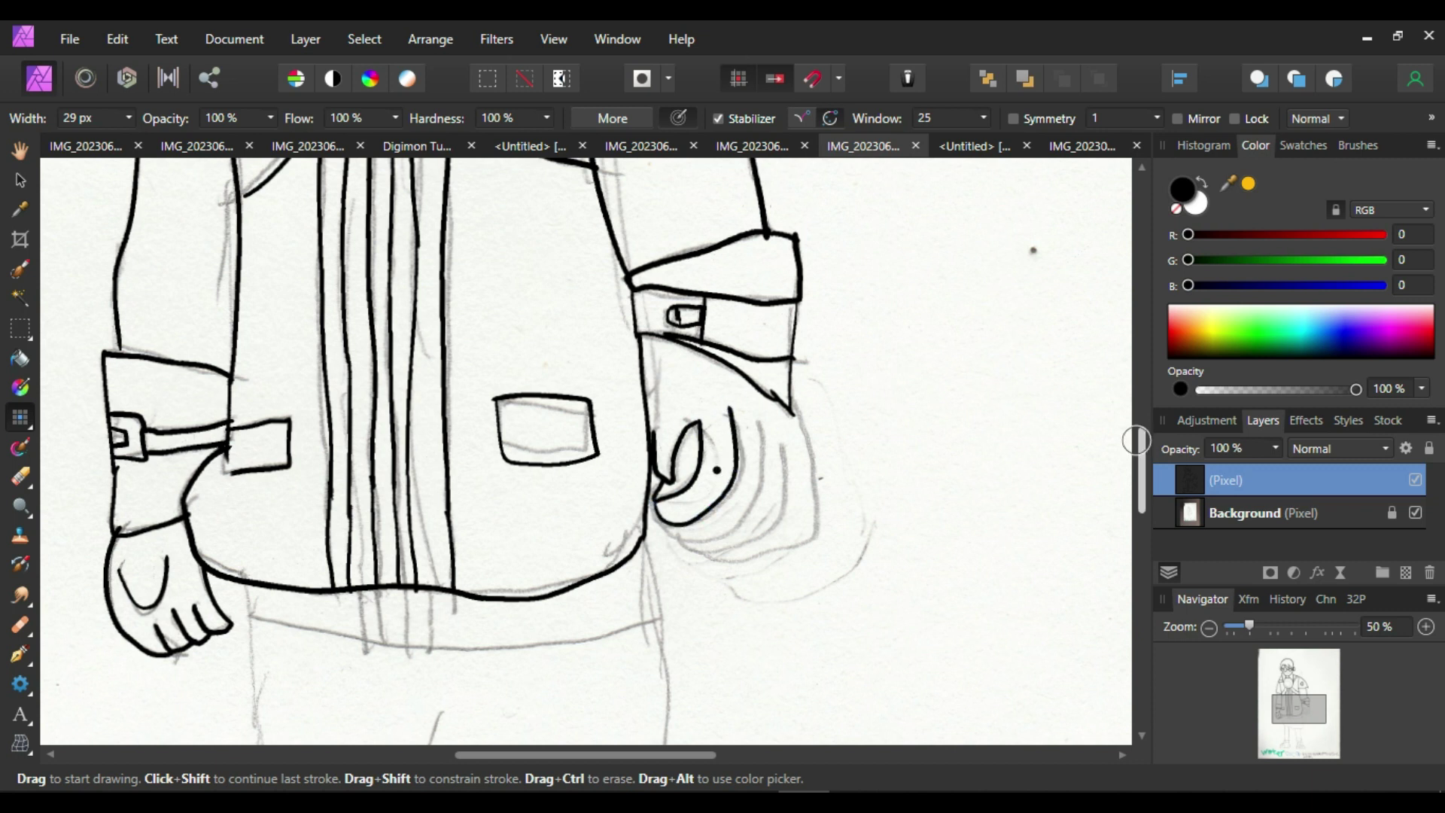
Ink the right fist's remaining curled fingers and outer contour, redrawing curves that miss the sketch
drag(674, 534, 755, 408)
key(ctrl+z)
drag(663, 546, 760, 417)
key(ctrl+z)
mouse_move(665, 527)
mouse_down()
mouse_move(760, 444)
mouse_move(761, 425)
mouse_move(666, 525)
mouse_move(760, 415)
mouse_move(687, 540)
mouse_move(782, 439)
mouse_move(810, 503)
mouse_move(711, 561)
mouse_up()
key(ctrl+z)
click(725, 497)
key(ctrl+z)
key(ctrl+z)
key(ctrl+z)
click(715, 534)
key(ctrl+z)
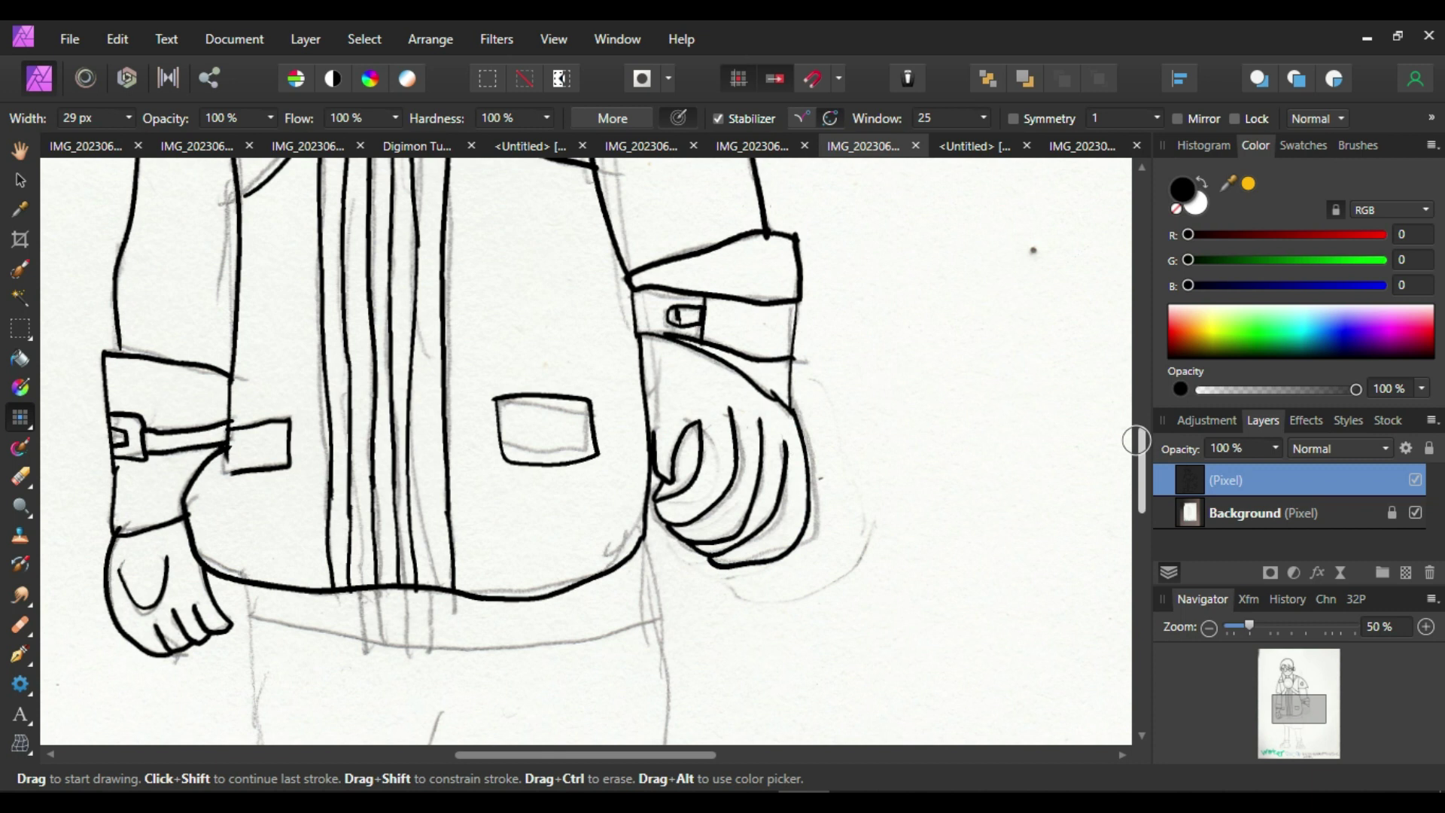
Redraw the right fist's outer contour and ink the waistband's sides and bottom edge below the coat's hem
mouse_move(243, 584)
mouse_down()
mouse_move(414, 634)
mouse_move(508, 633)
mouse_up()
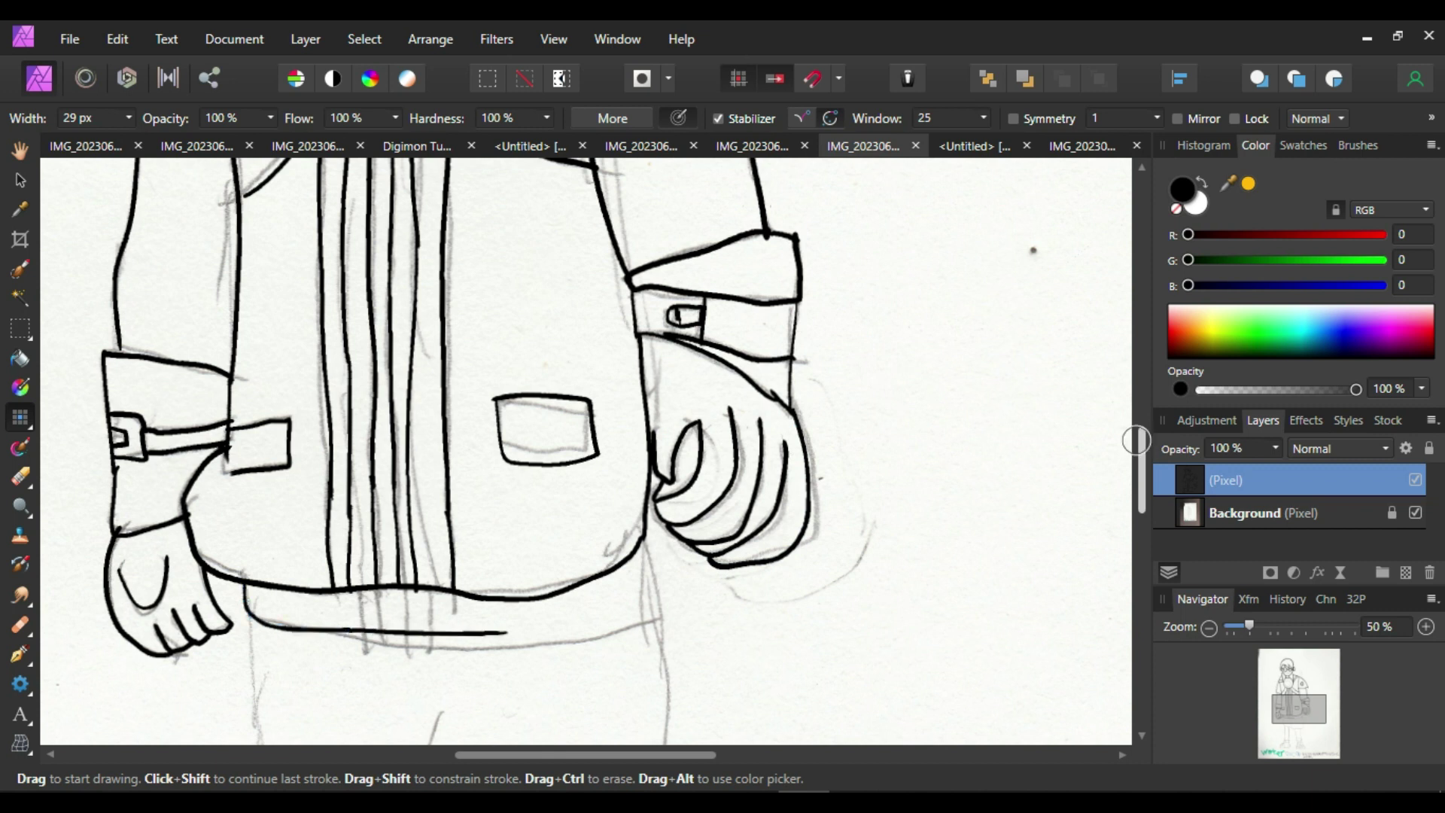
key(ctrl+z)
key(ctrl+z)
mouse_move(733, 566)
mouse_down()
mouse_move(799, 418)
mouse_move(800, 488)
mouse_move(621, 637)
mouse_move(309, 647)
mouse_move(253, 576)
mouse_up()
key(ctrl+z)
click(769, 540)
Ink the short vertical lines across the waistband beneath the shirt front
drag(360, 591, 362, 646)
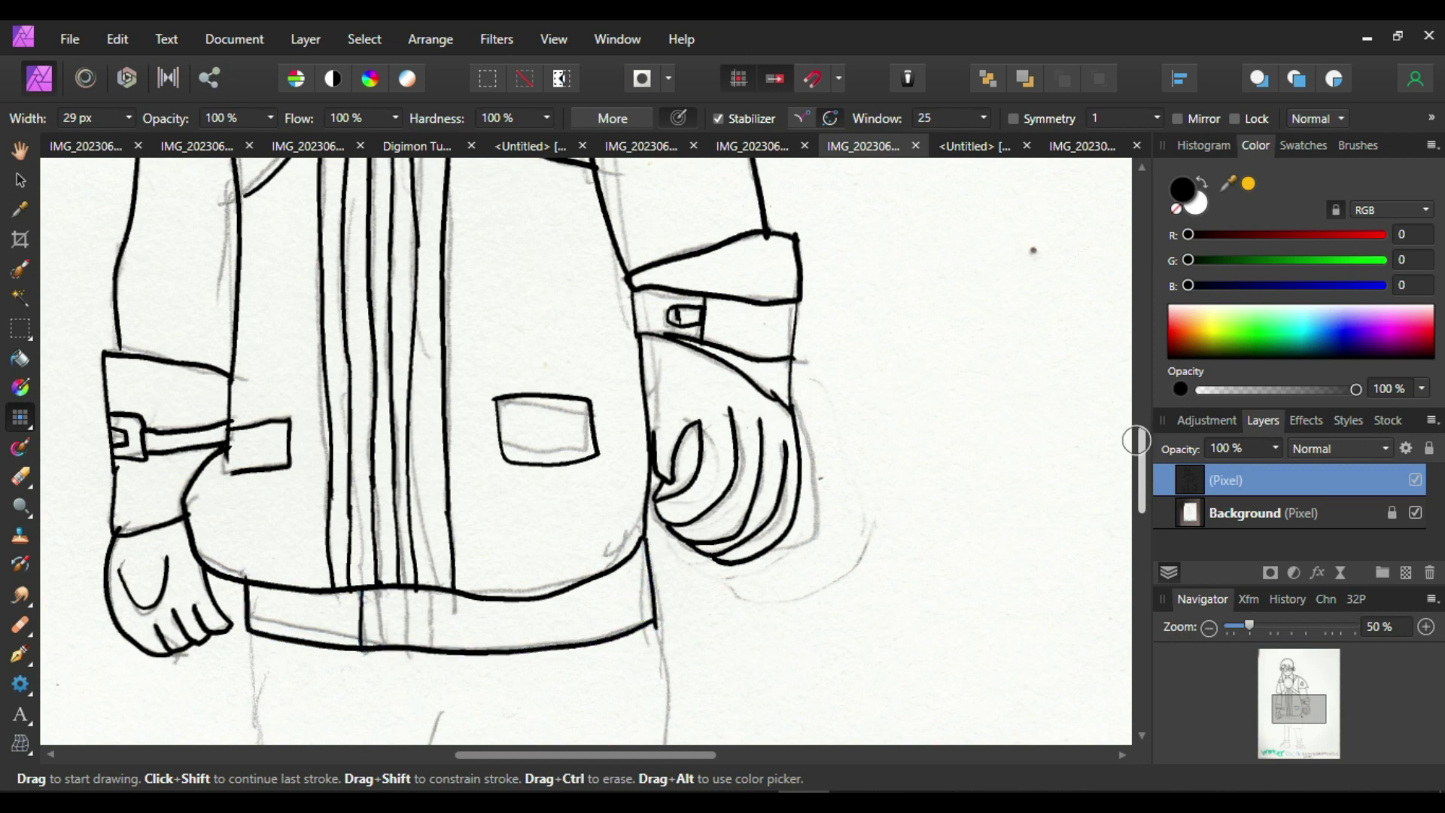
key(ctrl+z)
key(ctrl+shift+z)
drag(427, 589, 420, 646)
key(ctrl+z)
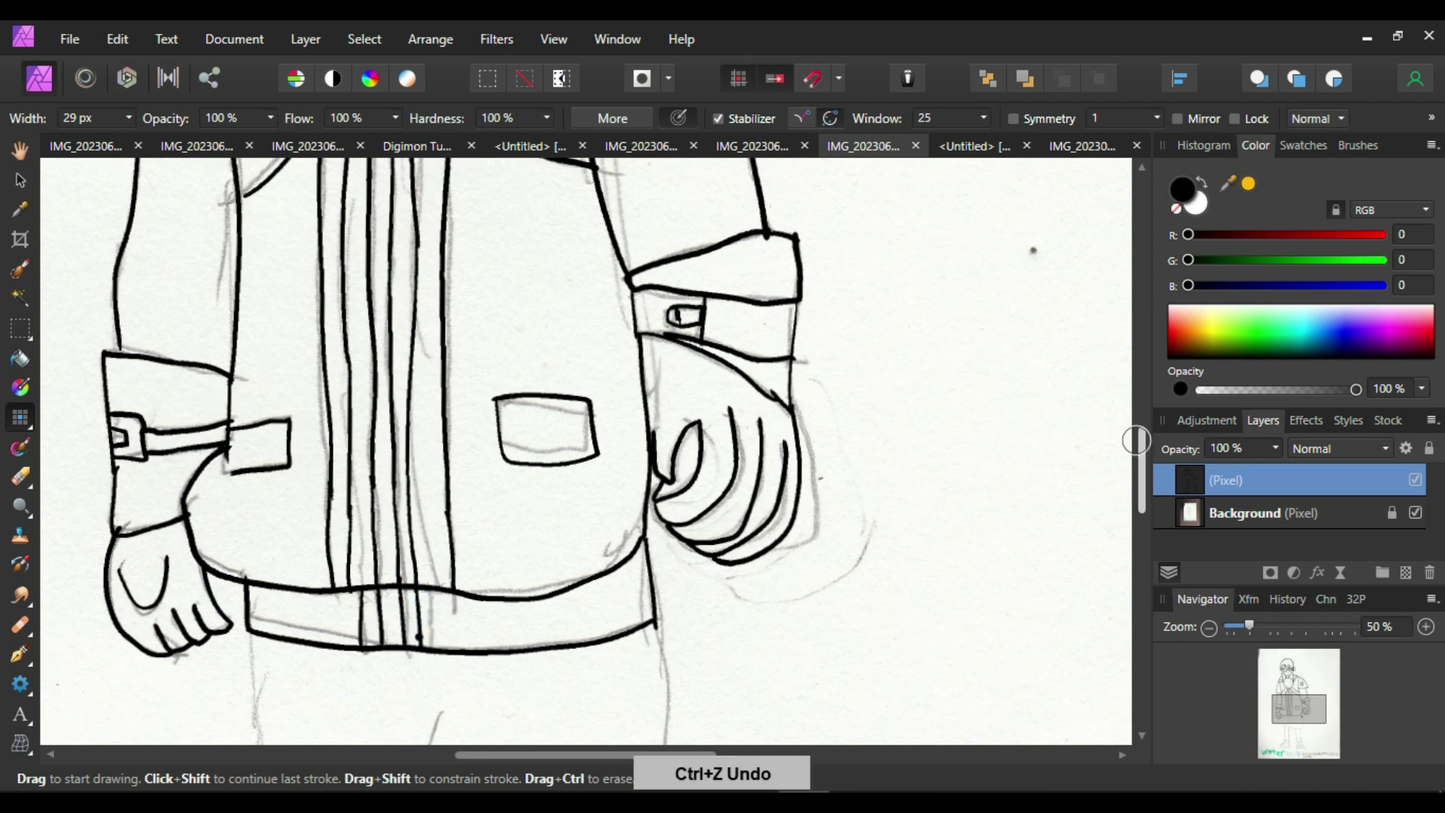
Ink the outline of the shorts below the waistband, including the split between the two legs
drag(1137, 441, 1131, 487)
mouse_move(655, 391)
mouse_down()
mouse_move(663, 610)
mouse_move(440, 621)
mouse_move(444, 451)
mouse_up()
mouse_move(422, 578)
mouse_down()
mouse_move(267, 553)
mouse_move(251, 376)
mouse_up()
Ink both side edges of each leg below the shorts
drag(301, 561, 290, 742)
drag(374, 570, 391, 744)
drag(508, 619, 518, 759)
drag(614, 613, 624, 755)
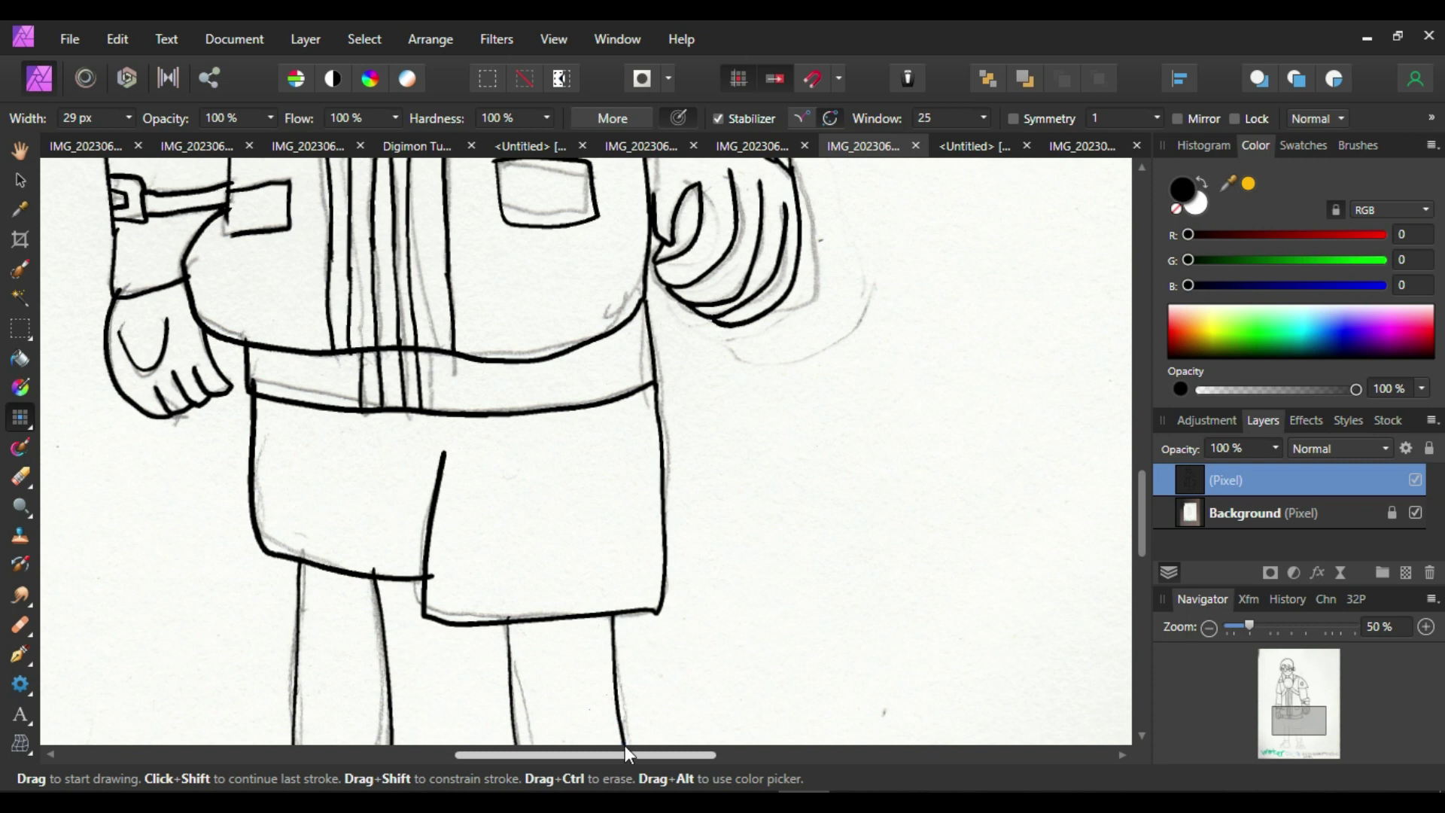
Extend the right leg's side edges downward and join them with a curved line above the ankle
drag(1141, 495, 1139, 570)
mouse_move(631, 403)
mouse_down()
mouse_move(631, 443)
mouse_move(532, 450)
mouse_move(519, 380)
mouse_move(629, 412)
mouse_move(624, 375)
mouse_up()
key(ctrl+z)
mouse_move(631, 445)
mouse_down()
mouse_move(630, 488)
mouse_move(568, 495)
mouse_up()
key(ctrl+z)
click(590, 490)
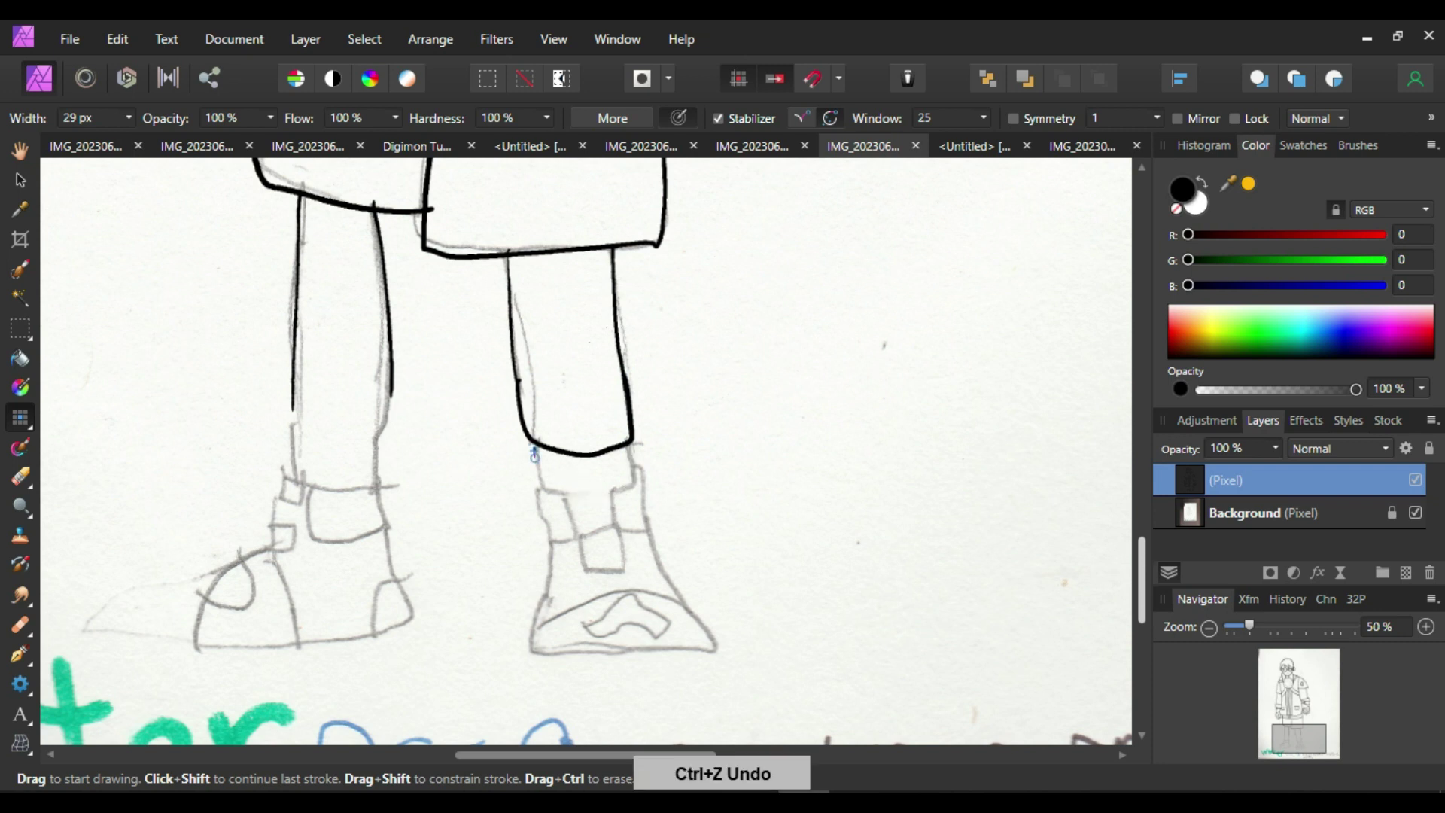
Ink the right ankle and shoe with its straps, sole and toe cap emblem
mouse_move(534, 445)
mouse_down()
mouse_move(539, 489)
mouse_move(616, 531)
mouse_move(639, 464)
mouse_move(644, 524)
mouse_move(711, 646)
mouse_move(548, 652)
mouse_move(539, 486)
mouse_up()
mouse_move(550, 545)
mouse_down()
mouse_move(612, 521)
mouse_move(646, 529)
mouse_move(574, 542)
mouse_move(614, 573)
mouse_move(621, 524)
mouse_up()
mouse_move(539, 630)
mouse_down()
mouse_move(619, 589)
mouse_move(696, 607)
mouse_move(621, 589)
mouse_move(533, 629)
mouse_move(670, 621)
mouse_move(586, 626)
mouse_up()
key(ctrl+z)
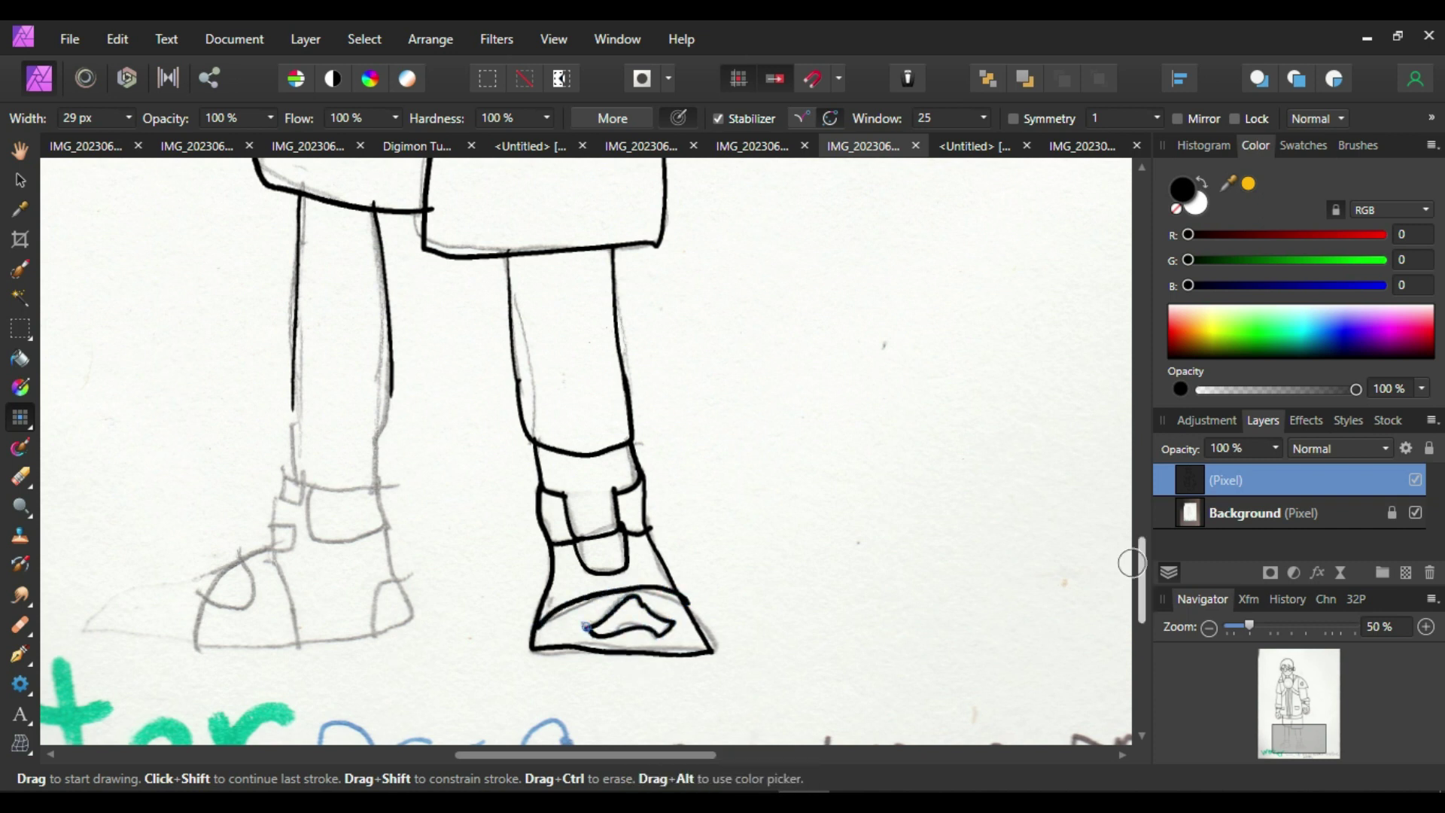
Ink the left shoe's heel patch, the lower edges of the left leg and the ankle strap
mouse_move(374, 634)
mouse_down()
mouse_move(372, 602)
mouse_move(398, 581)
mouse_move(380, 639)
mouse_move(411, 610)
mouse_move(398, 580)
mouse_up()
key(ctrl+z)
key(ctrl+z)
mouse_move(396, 578)
mouse_down()
mouse_move(388, 380)
mouse_move(372, 446)
mouse_move(401, 591)
mouse_up()
key(ctrl+z)
mouse_move(292, 391)
mouse_down()
mouse_move(295, 487)
mouse_move(390, 480)
mouse_move(314, 482)
mouse_move(312, 538)
mouse_move(393, 530)
mouse_up()
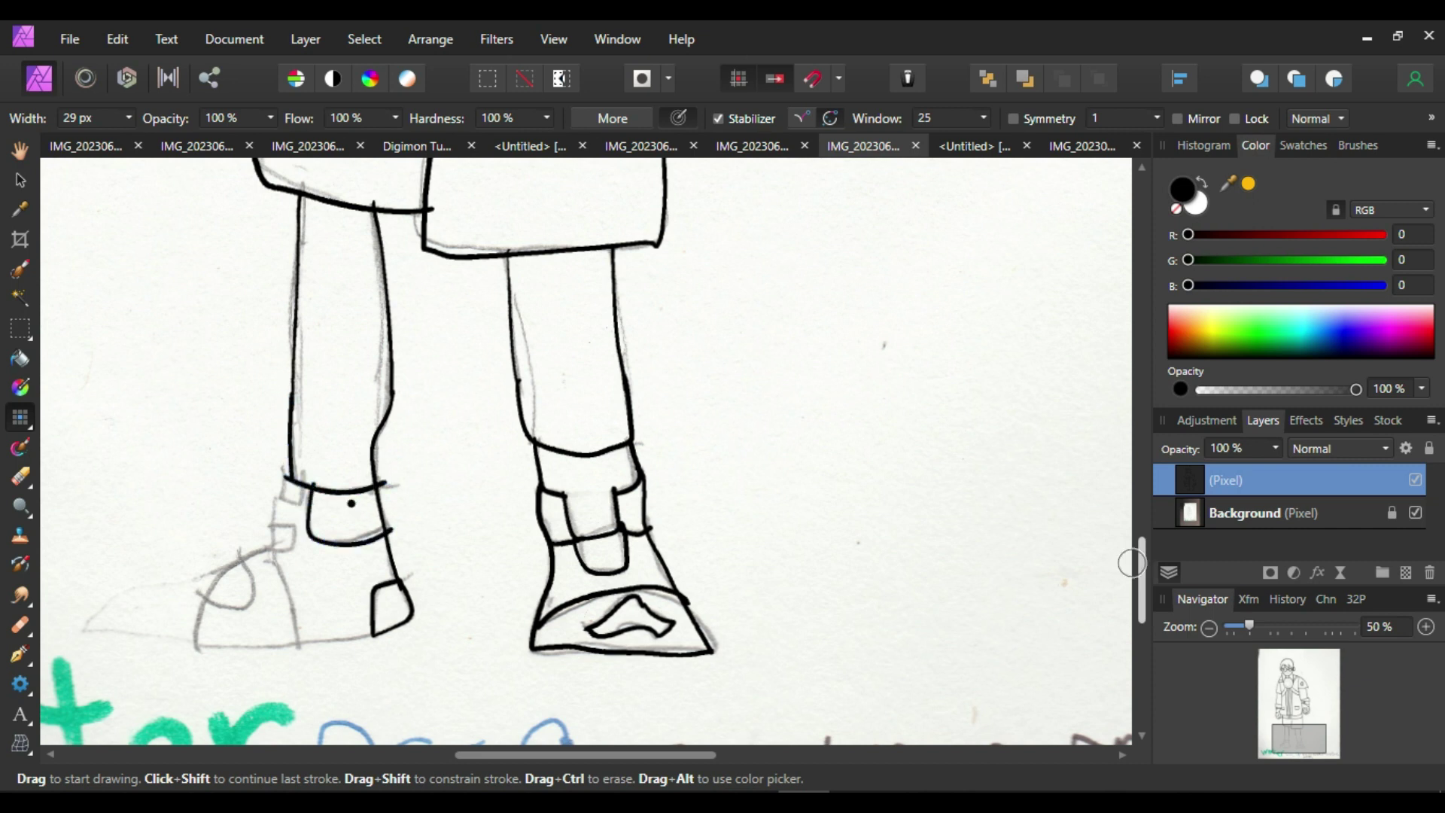
Ink the left shoe's front buckles, toe cap and sole line
mouse_move(298, 497)
mouse_down()
mouse_move(271, 526)
mouse_move(289, 549)
mouse_move(270, 547)
mouse_move(297, 659)
mouse_up()
key(ctrl+z)
mouse_move(277, 555)
mouse_down()
mouse_move(299, 638)
mouse_move(334, 638)
mouse_move(367, 603)
mouse_move(289, 640)
mouse_move(300, 639)
mouse_move(238, 646)
mouse_move(193, 618)
mouse_move(271, 543)
mouse_up()
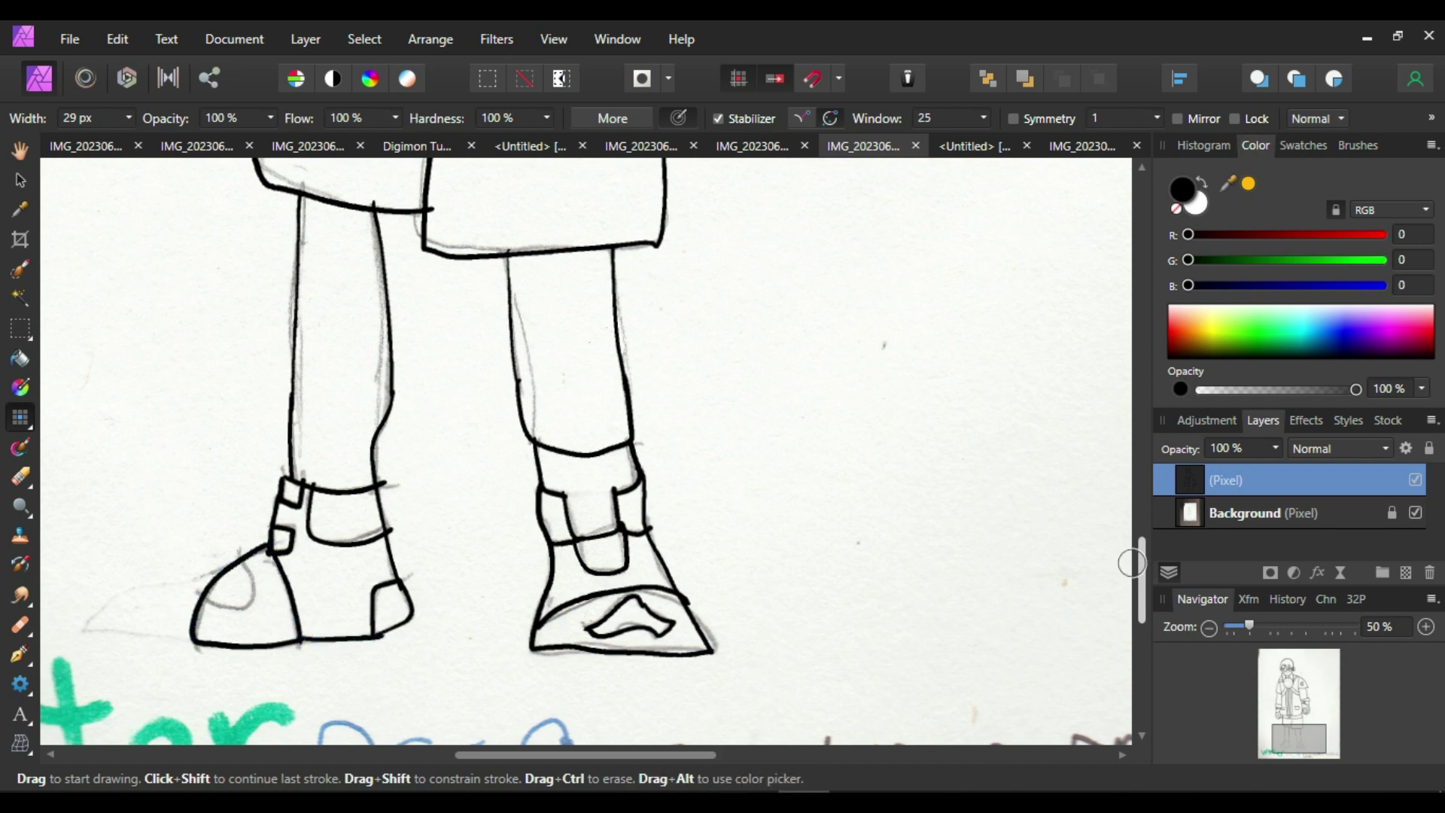
Ink the small detail strokes inside both lenses of the glasses
drag(1138, 587, 1133, 372)
mouse_move(296, 222)
mouse_down()
mouse_move(285, 209)
mouse_move(317, 219)
mouse_move(290, 219)
mouse_up()
drag(399, 218, 417, 216)
key(ctrl+z)
click(318, 194)
drag(319, 187, 293, 216)
click(878, 427)
mouse_move(1135, 407)
mouse_down()
mouse_move(1133, 378)
mouse_move(1137, 433)
mouse_up()
click(1209, 627)
click(1209, 627)
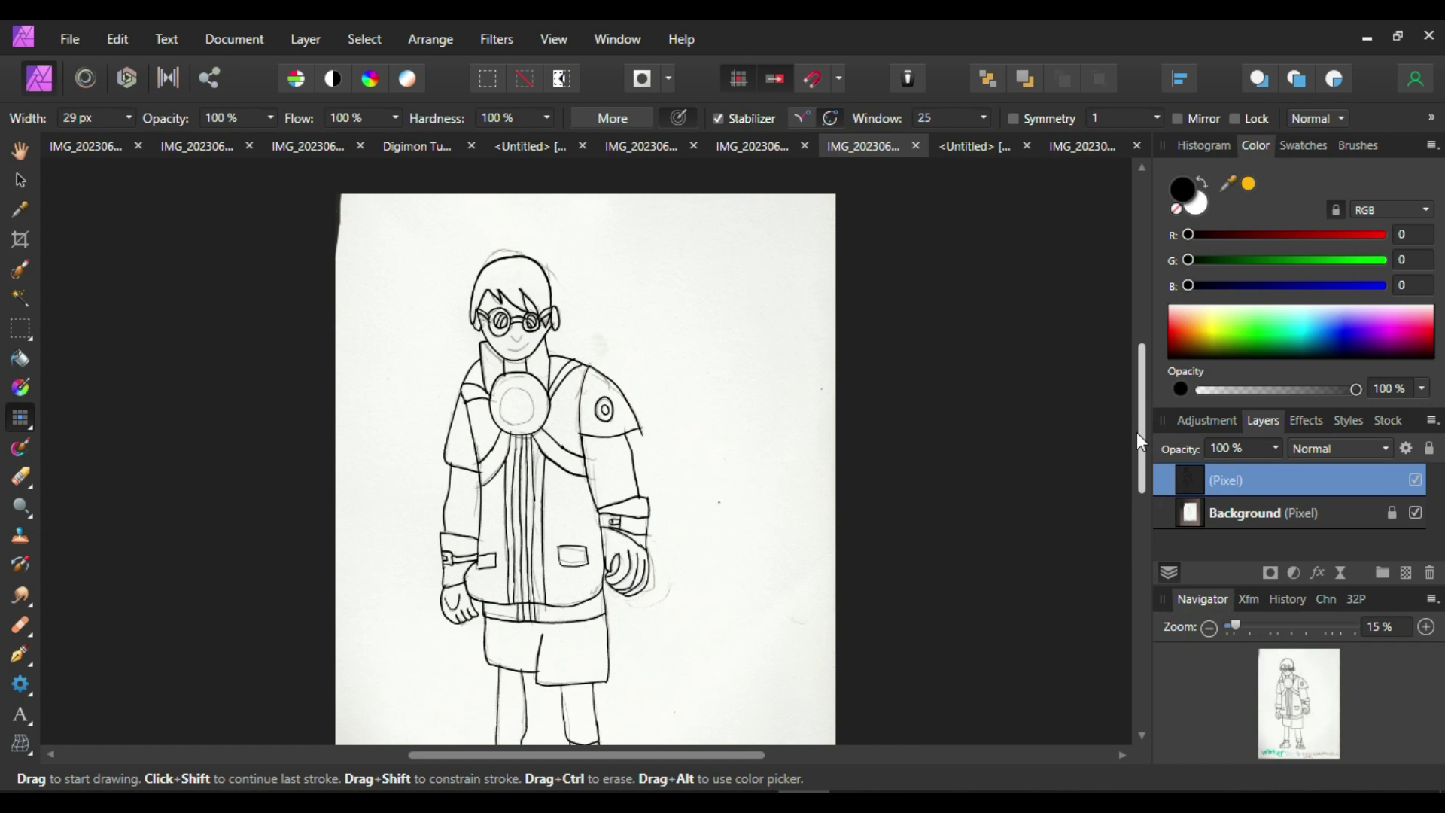
Move the inked line-art layer from the scan into the untitled document with the sky background and close the scan document
key(Delete)
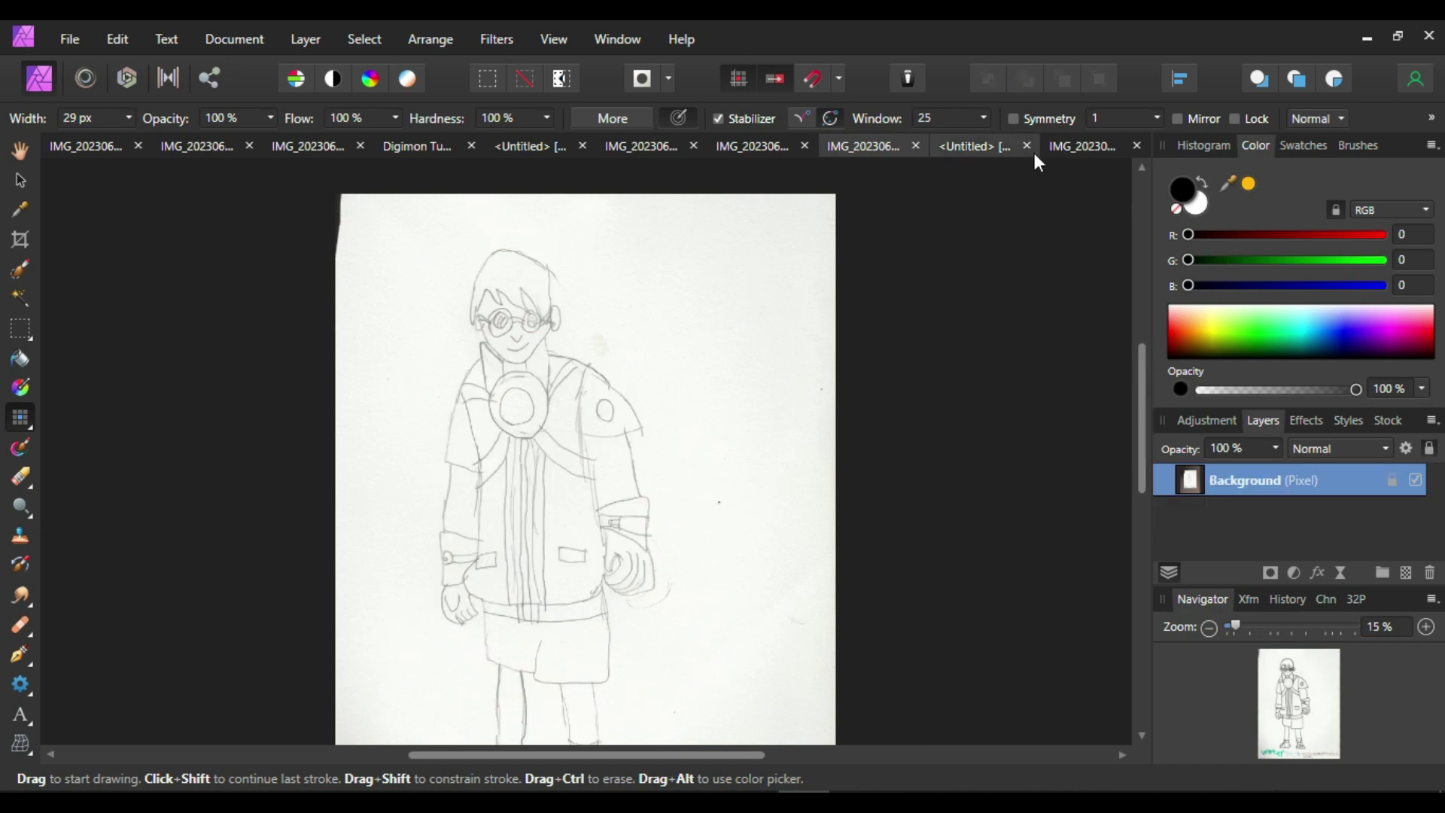
click(972, 147)
click(880, 145)
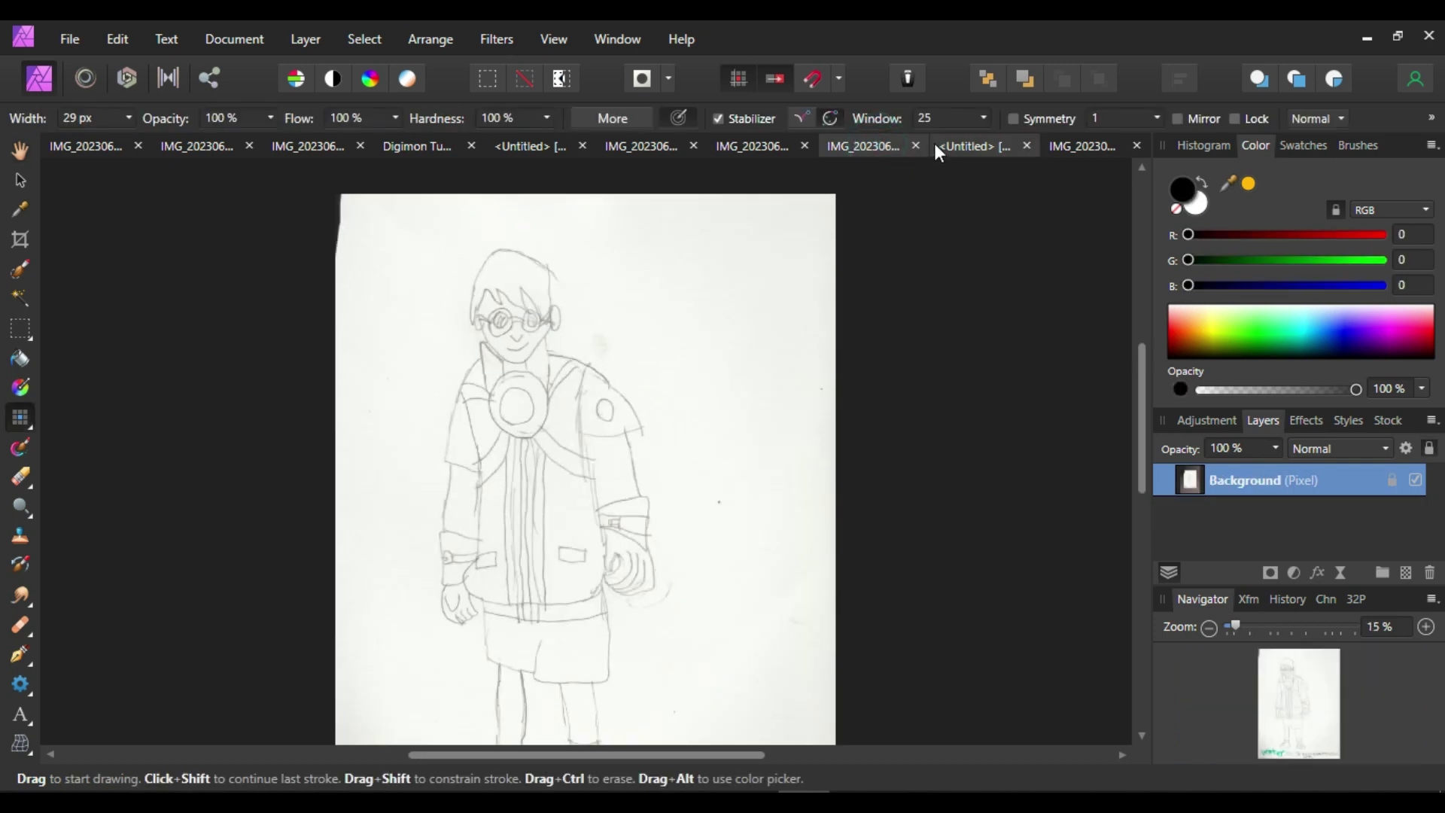
click(916, 146)
click(715, 435)
click(970, 143)
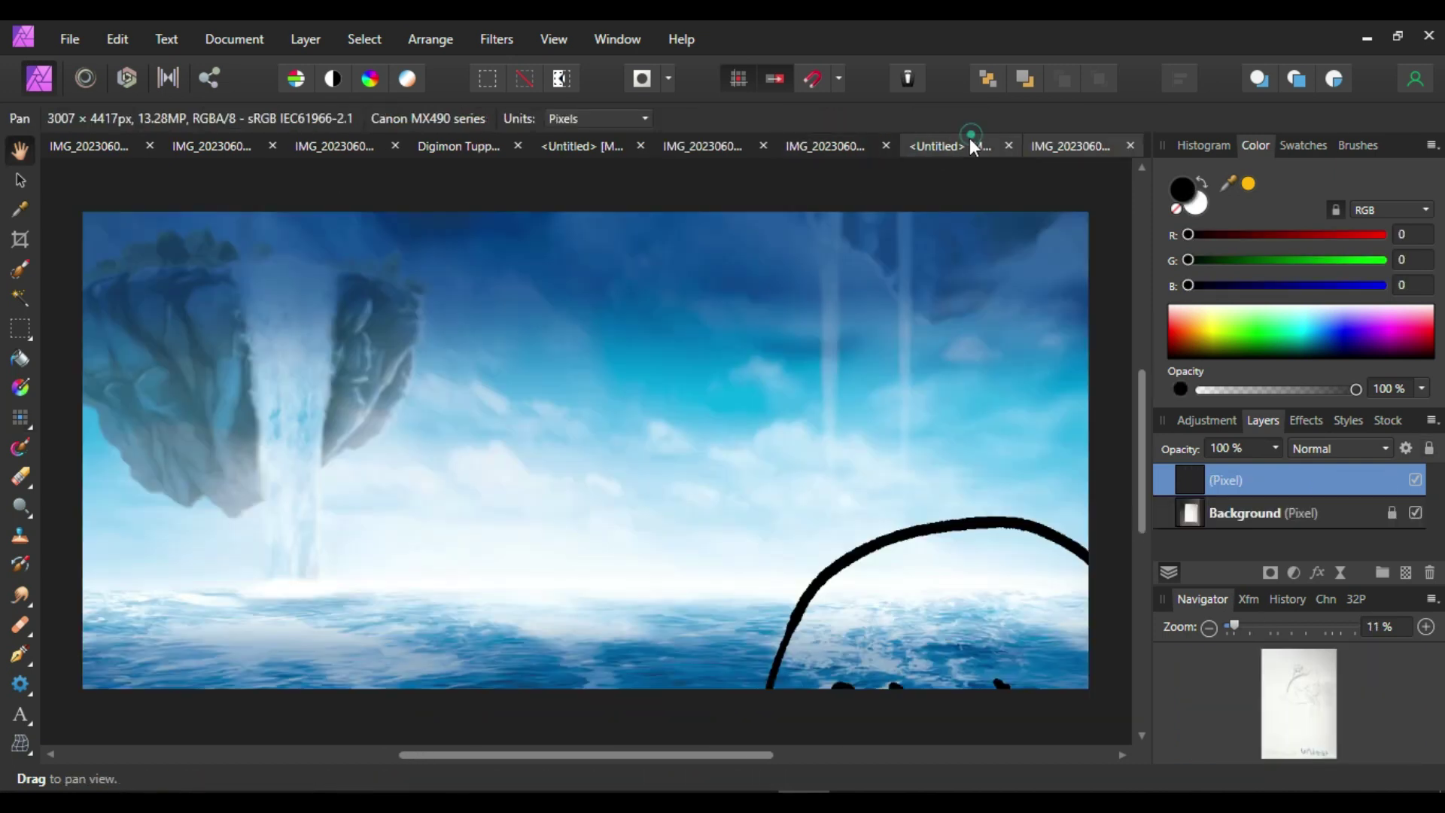
Centre the line-art layer horizontally and vertically on the canvas
click(23, 181)
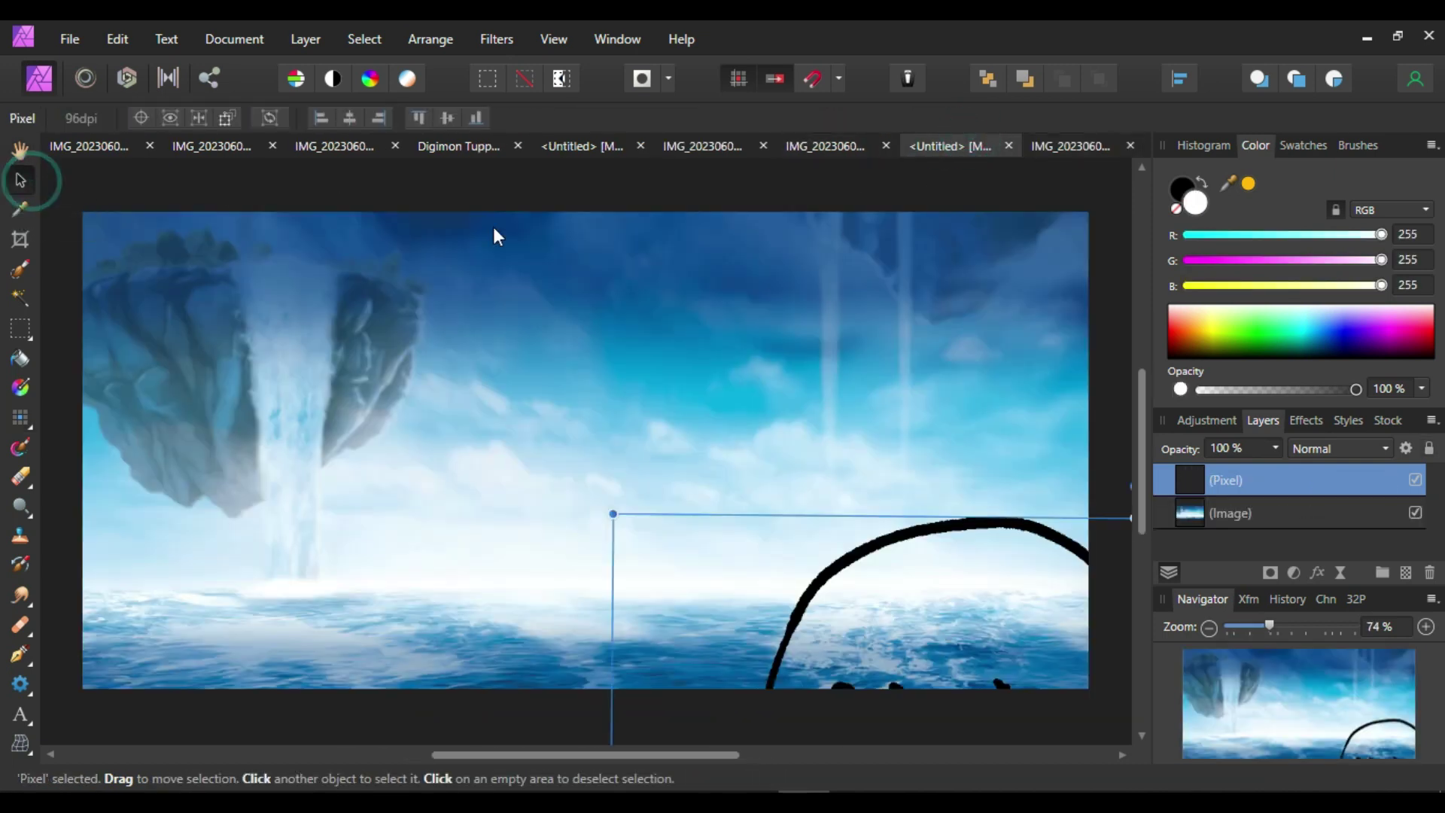
click(453, 118)
click(325, 118)
click(349, 119)
Enlarge the canvas with the Crop tool to 7155 × 4846 px so that the whole figure fits
scroll(611, 420, down, 4)
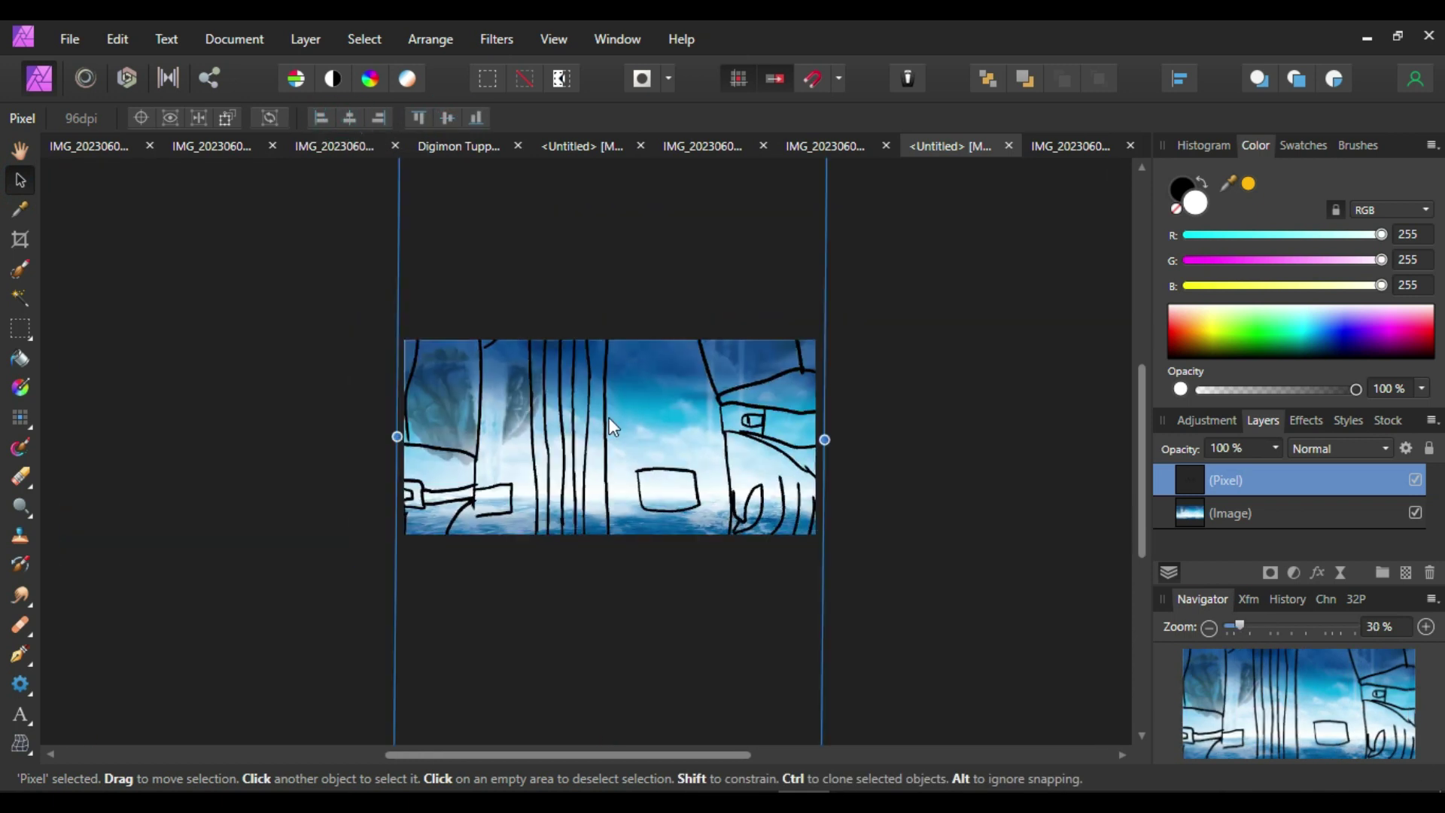
scroll(608, 419, down, 2)
click(18, 244)
scroll(607, 456, down, 2)
drag(841, 323, 1067, 182)
key(ctrl+z)
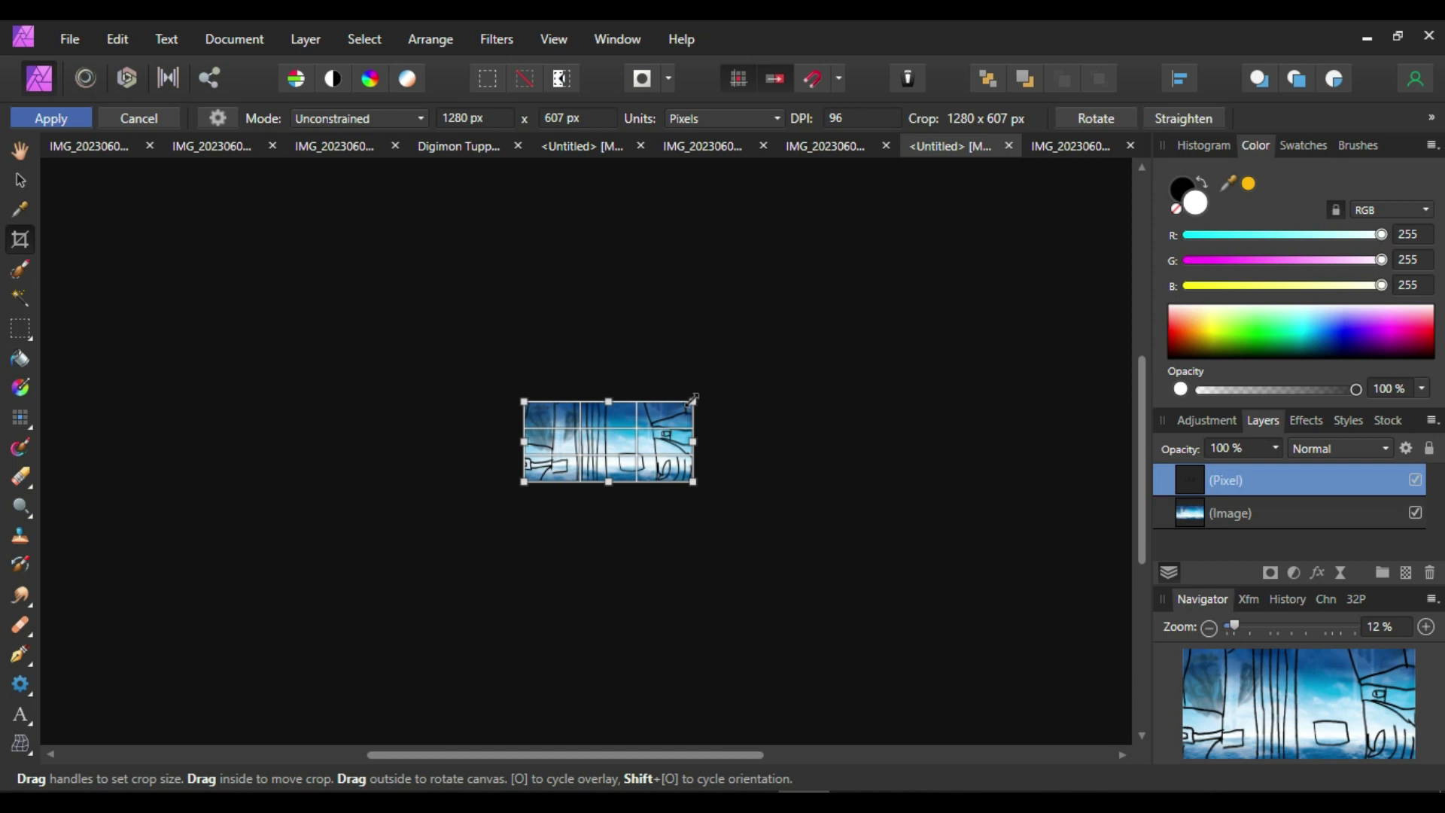
drag(693, 399, 1182, 53)
drag(523, 481, 243, 704)
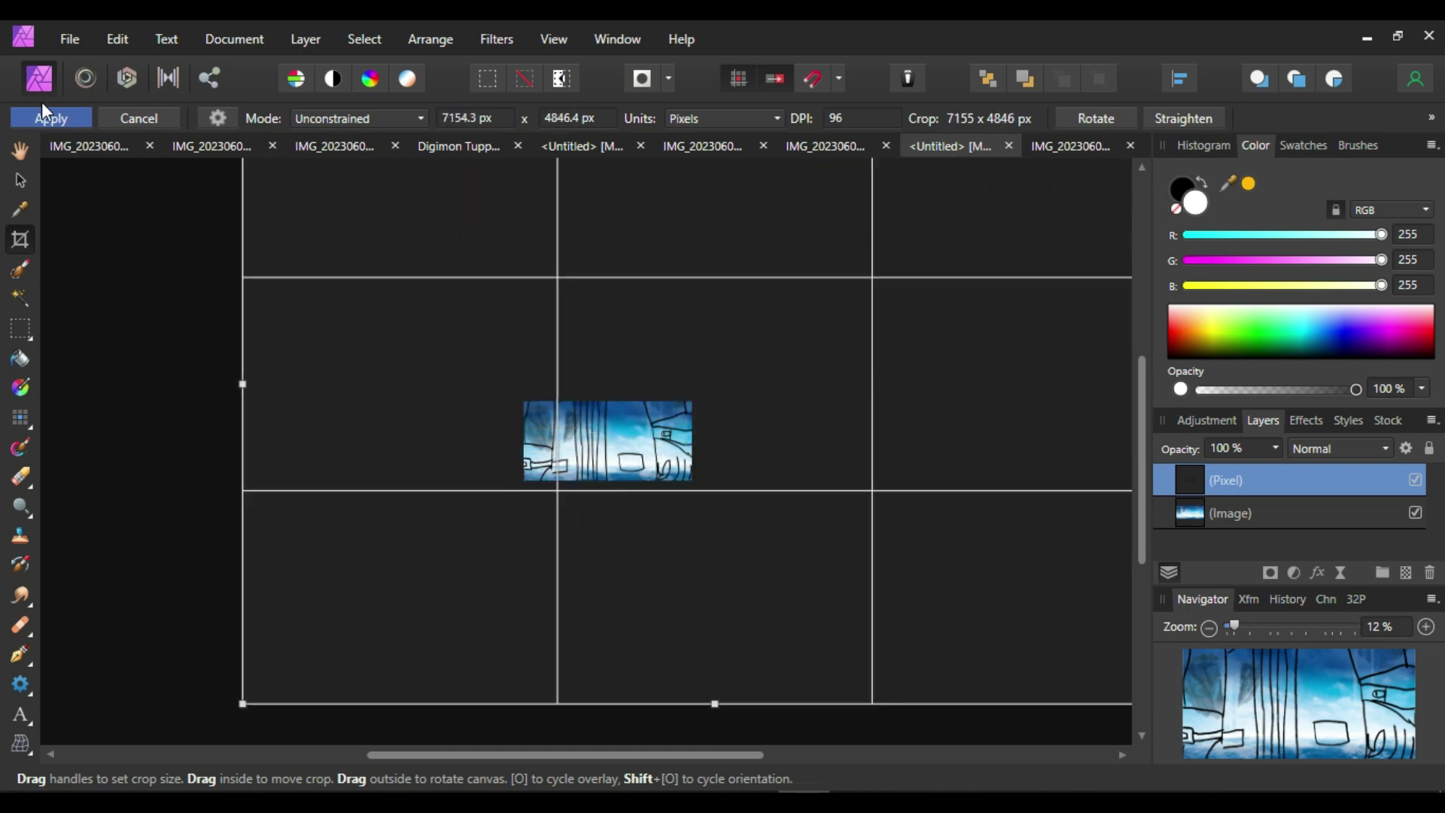
click(45, 119)
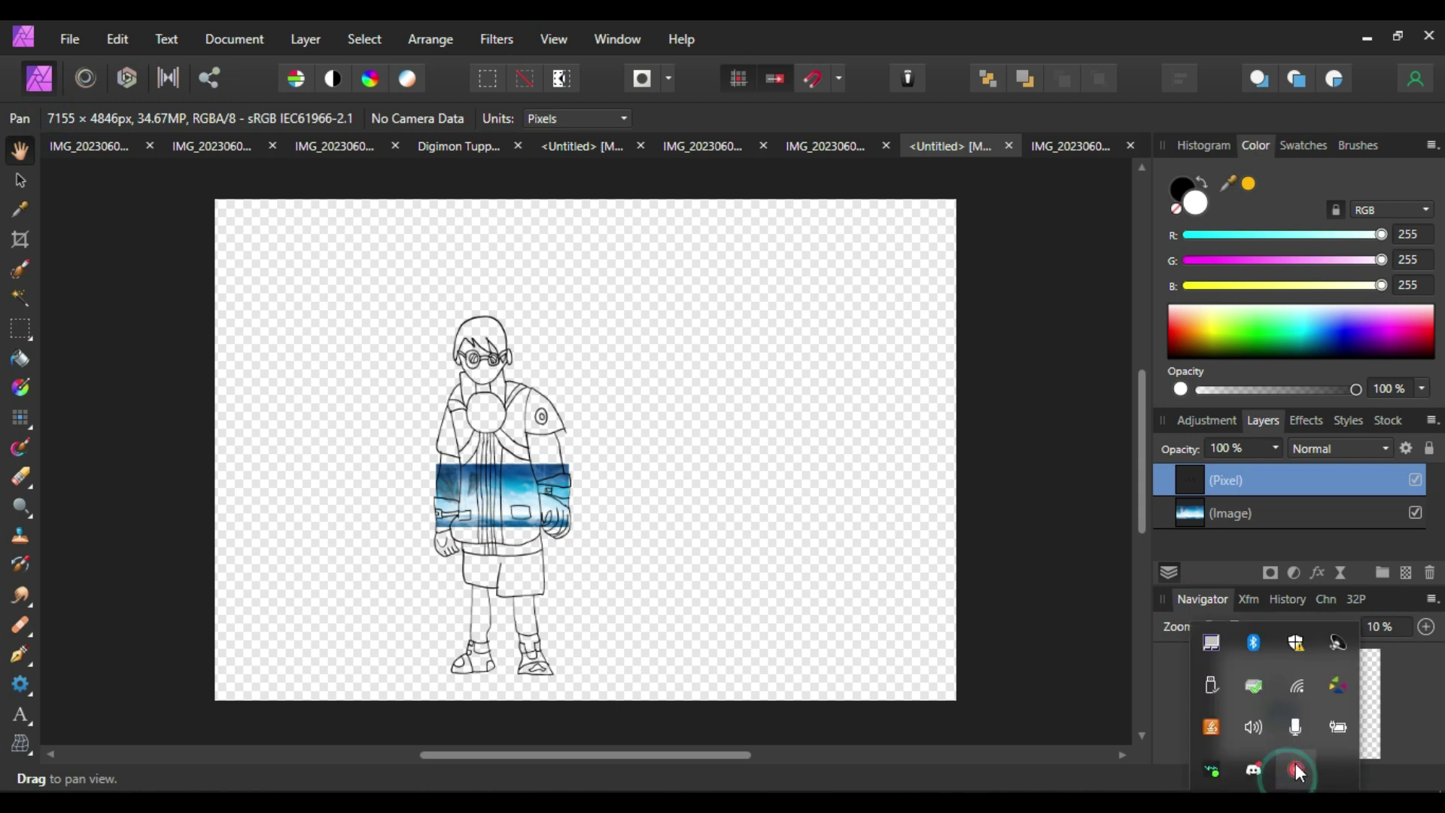
click(1295, 767)
click(1143, 728)
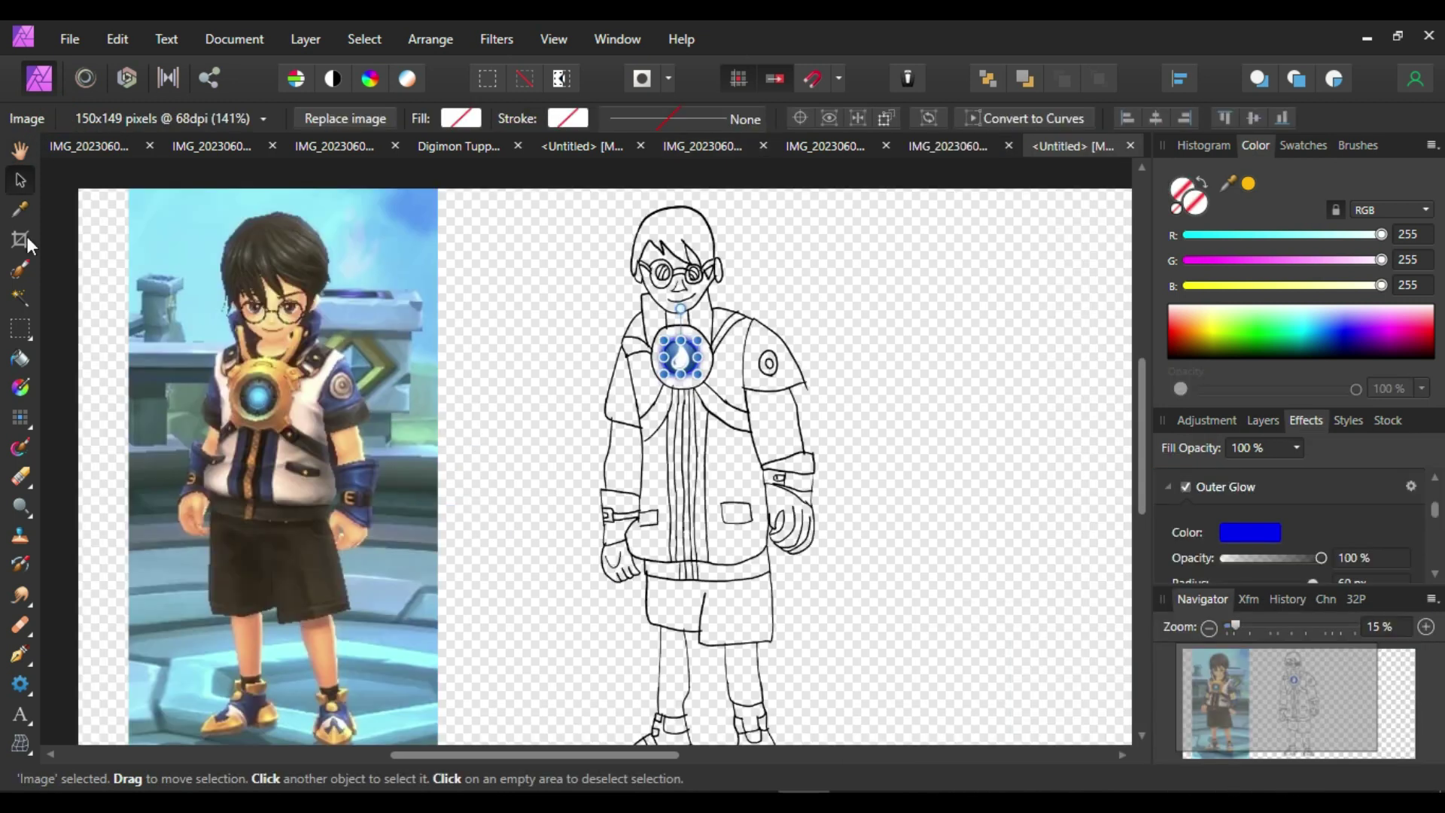
click(23, 206)
drag(260, 362, 287, 343)
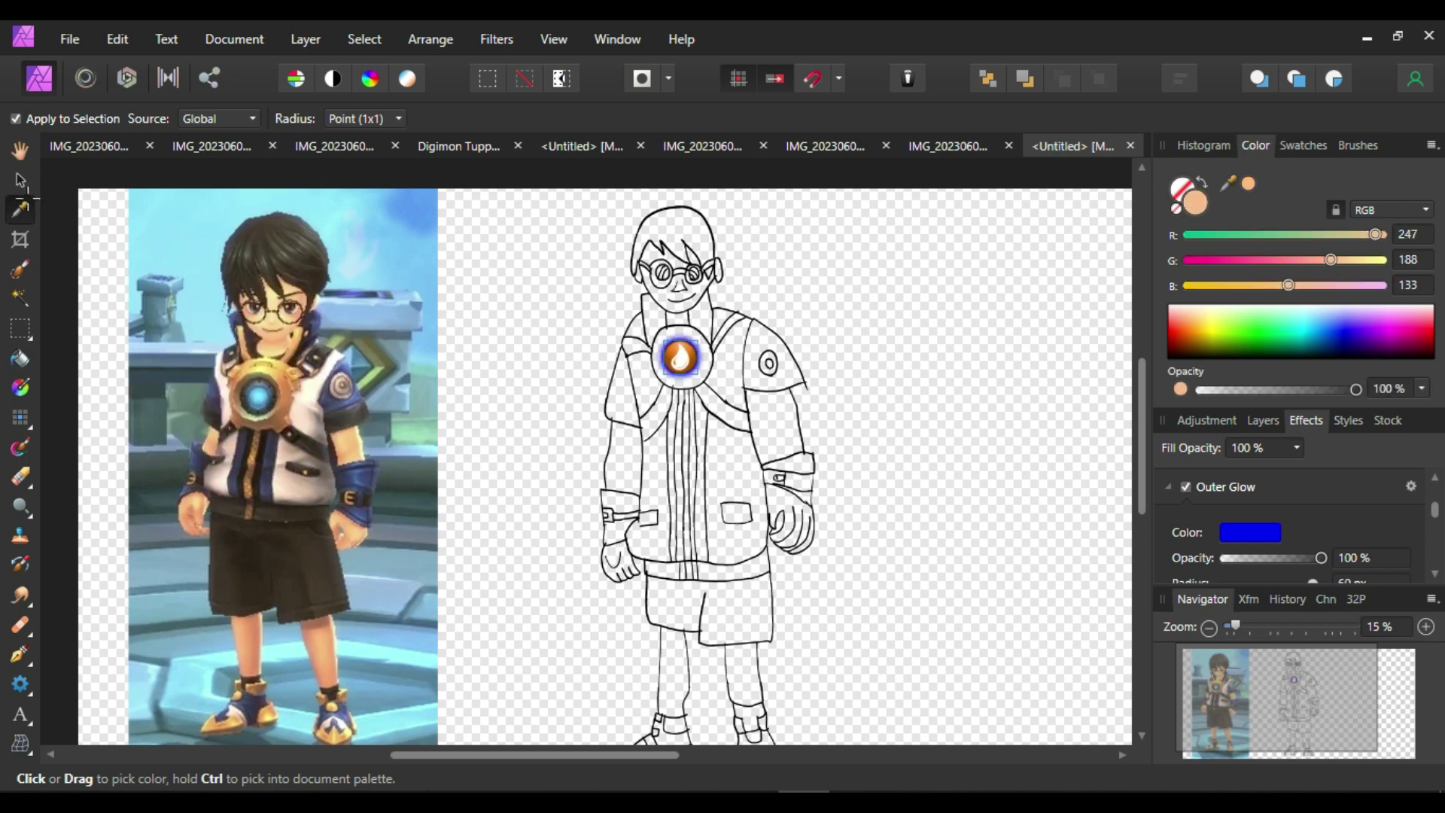
click(1262, 421)
key(ctrl+z)
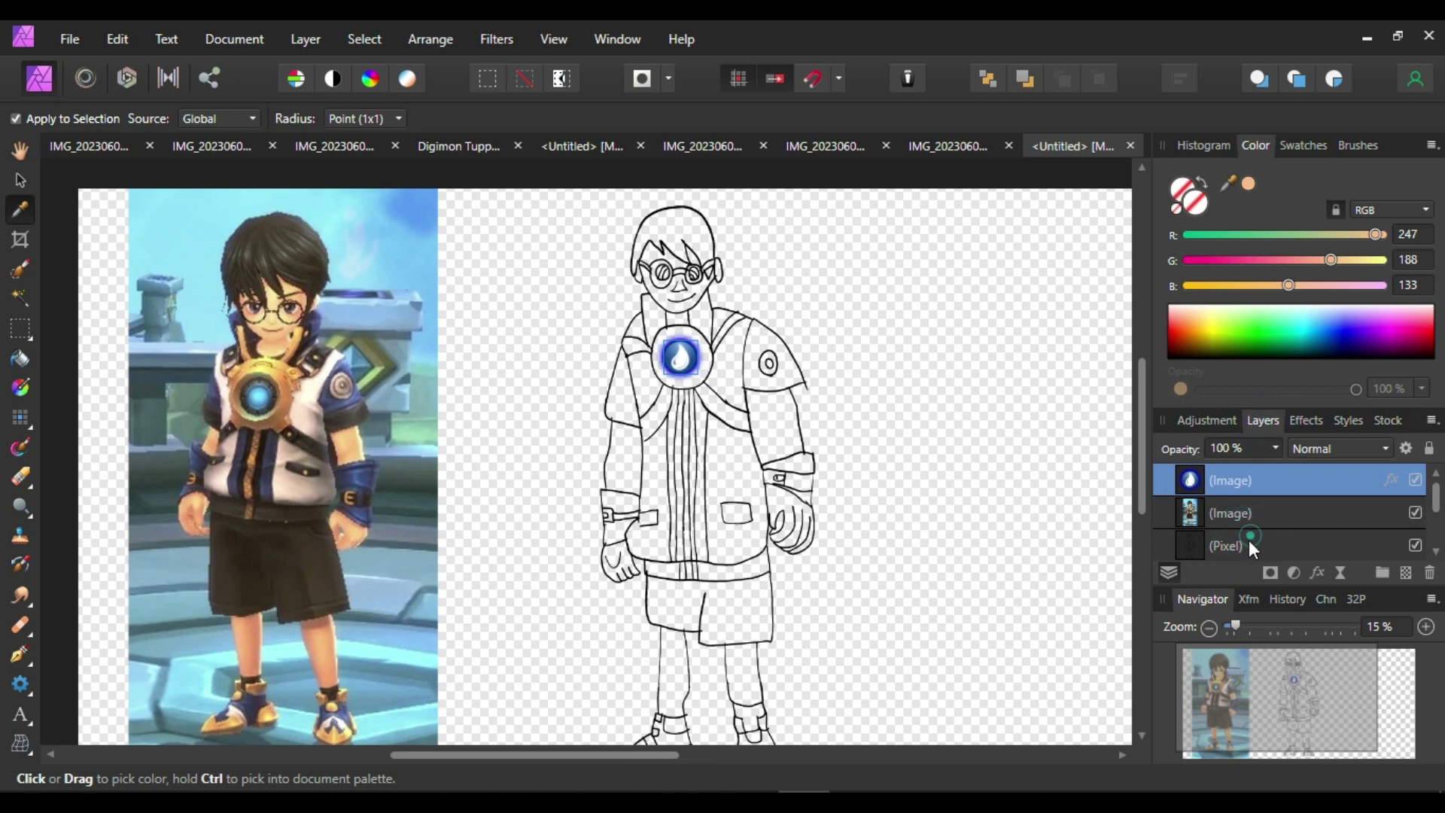
Select the line-art layer and try filling the chest ornament's ring with orange-brown (RGB 211, 133, 74) sampled from the reference medallion
click(1248, 539)
drag(264, 366, 278, 394)
click(19, 358)
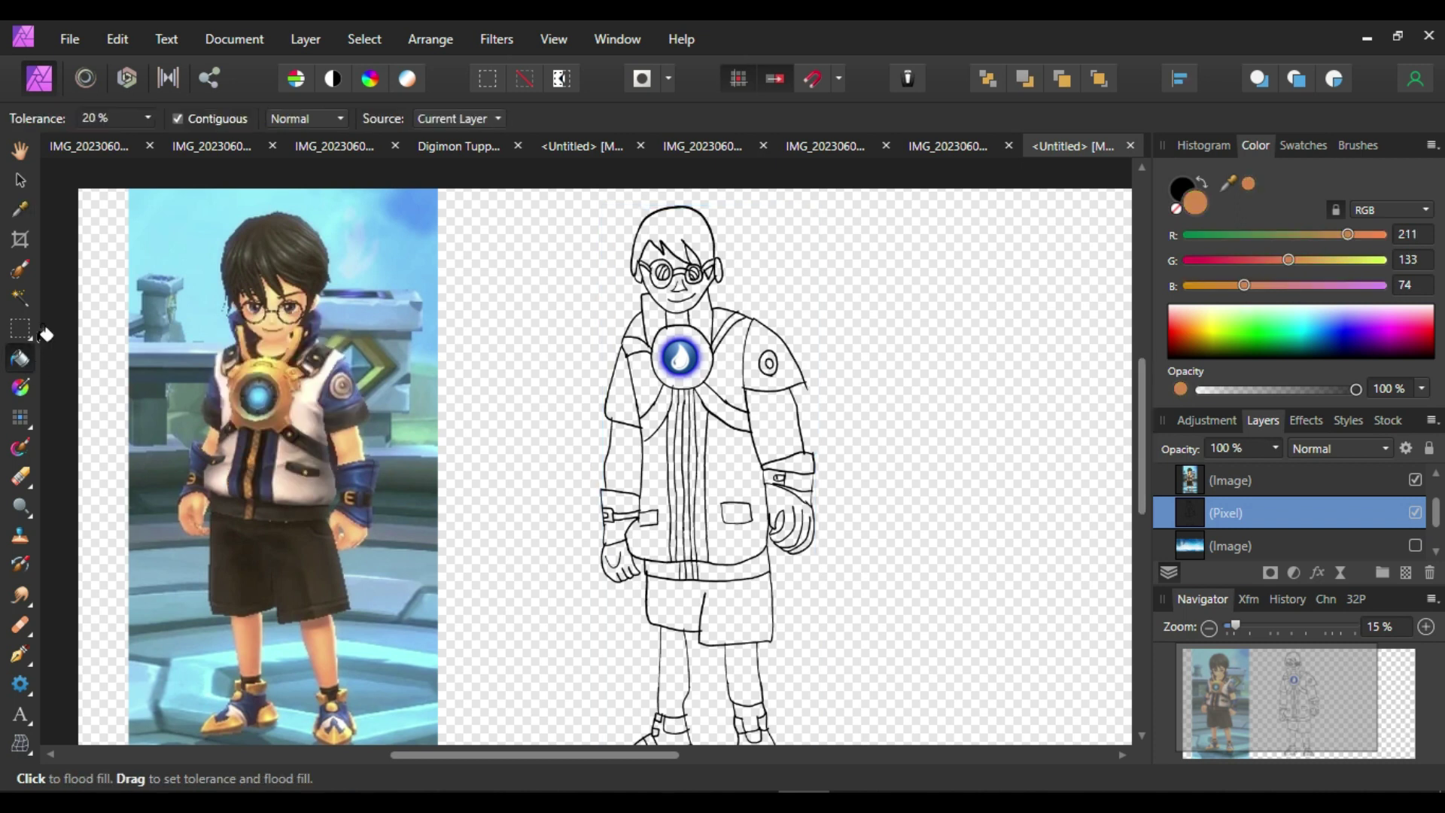
click(666, 342)
key(ctrl+z)
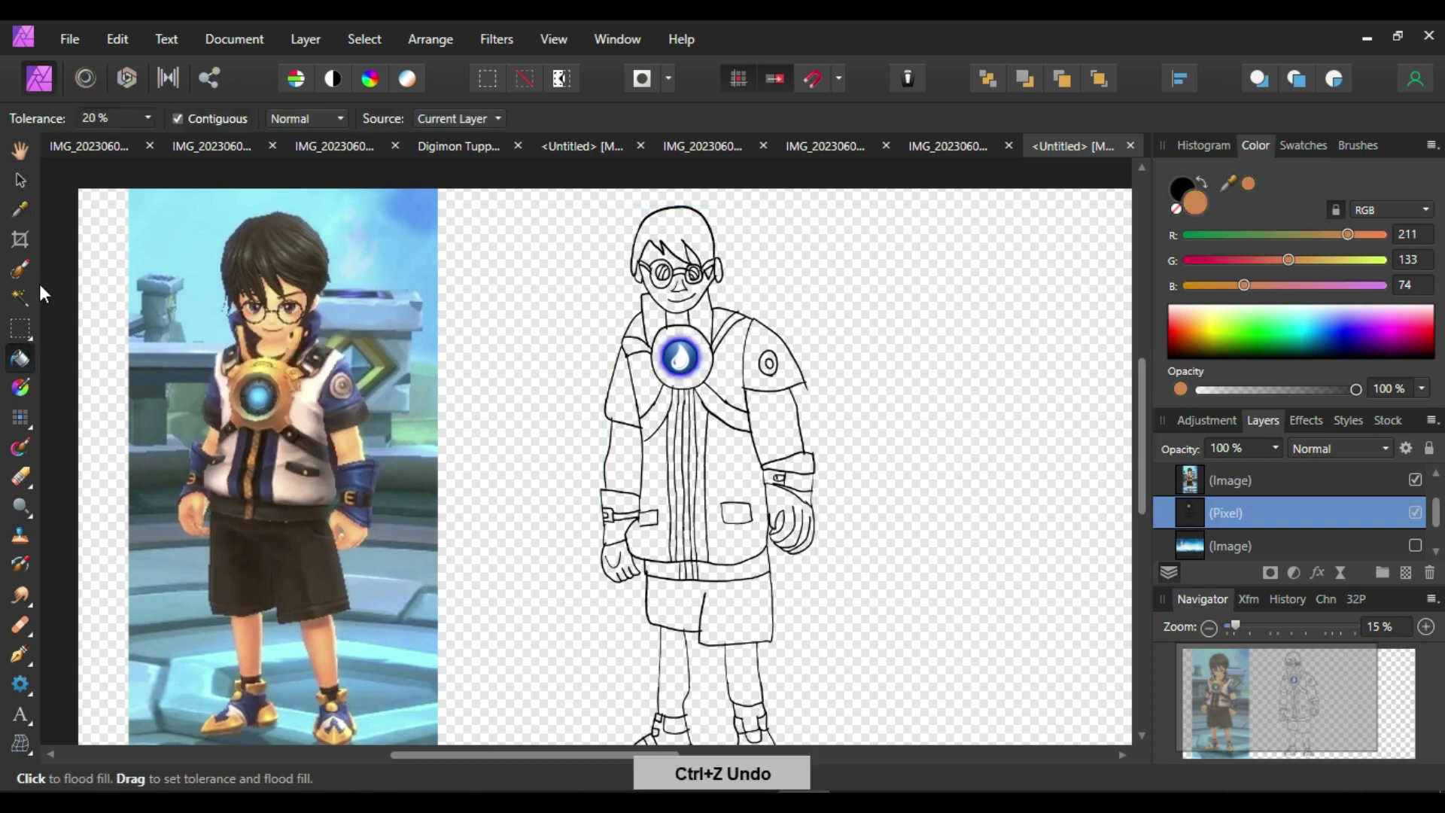
Flood-fill the chest ornament's ring with light yellow (RGB 250, 221, 113) sampled from the reference medallion
click(36, 210)
click(273, 369)
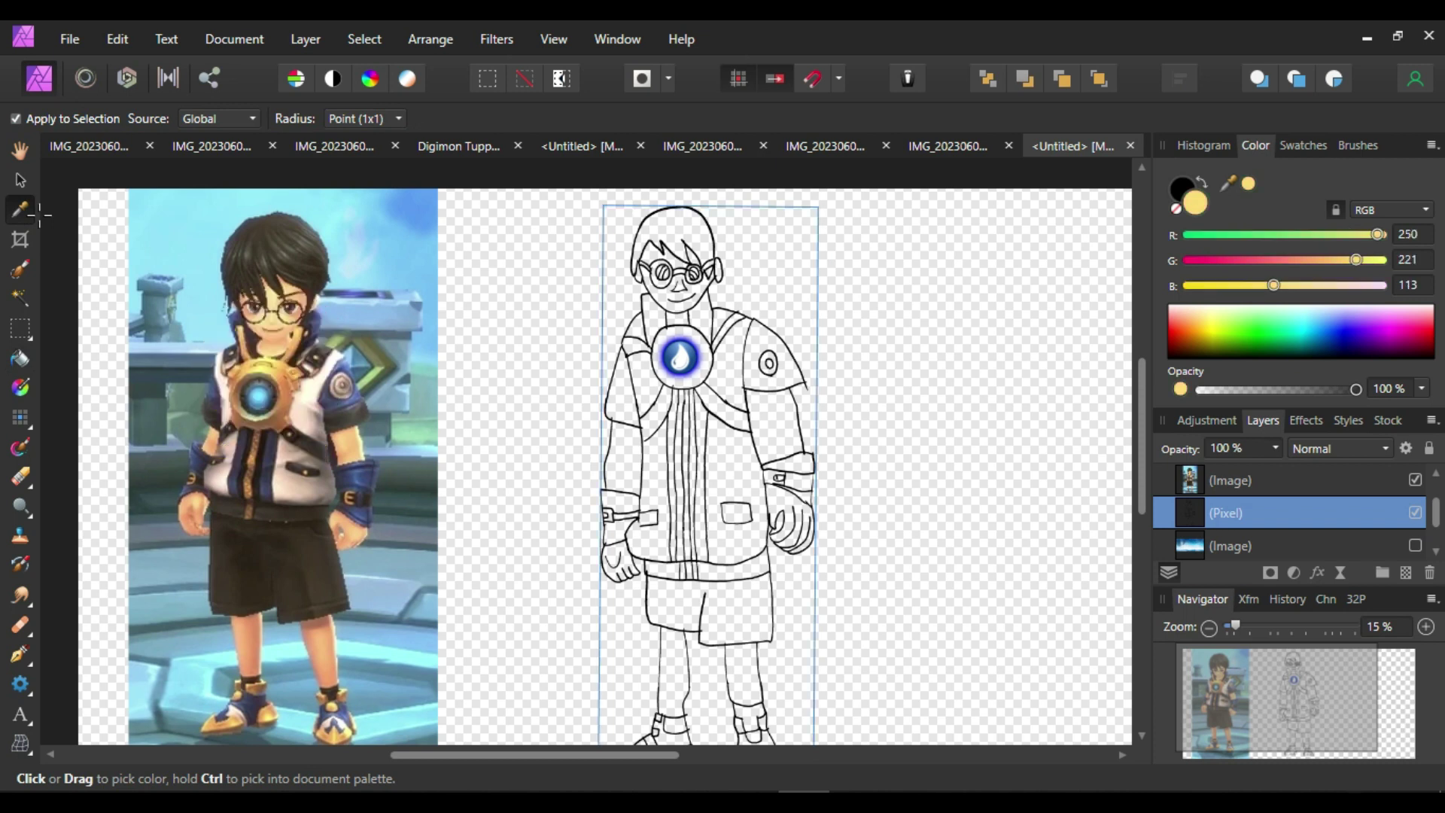
click(19, 358)
click(666, 338)
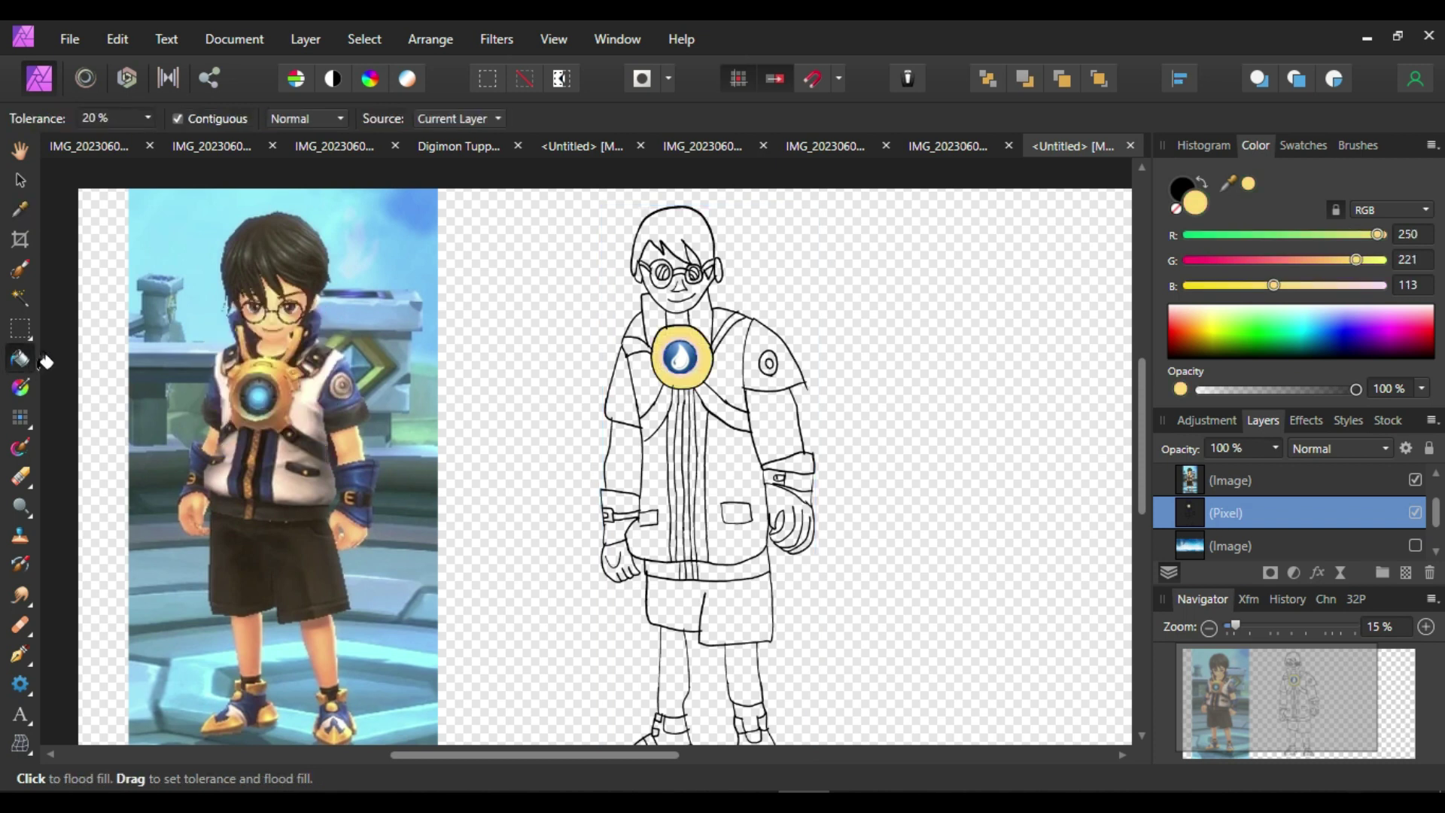
Flood-fill the two upper harness straps above the medallion with dark brown (RGB 53, 46, 40) sampled from the reference image
click(1427, 629)
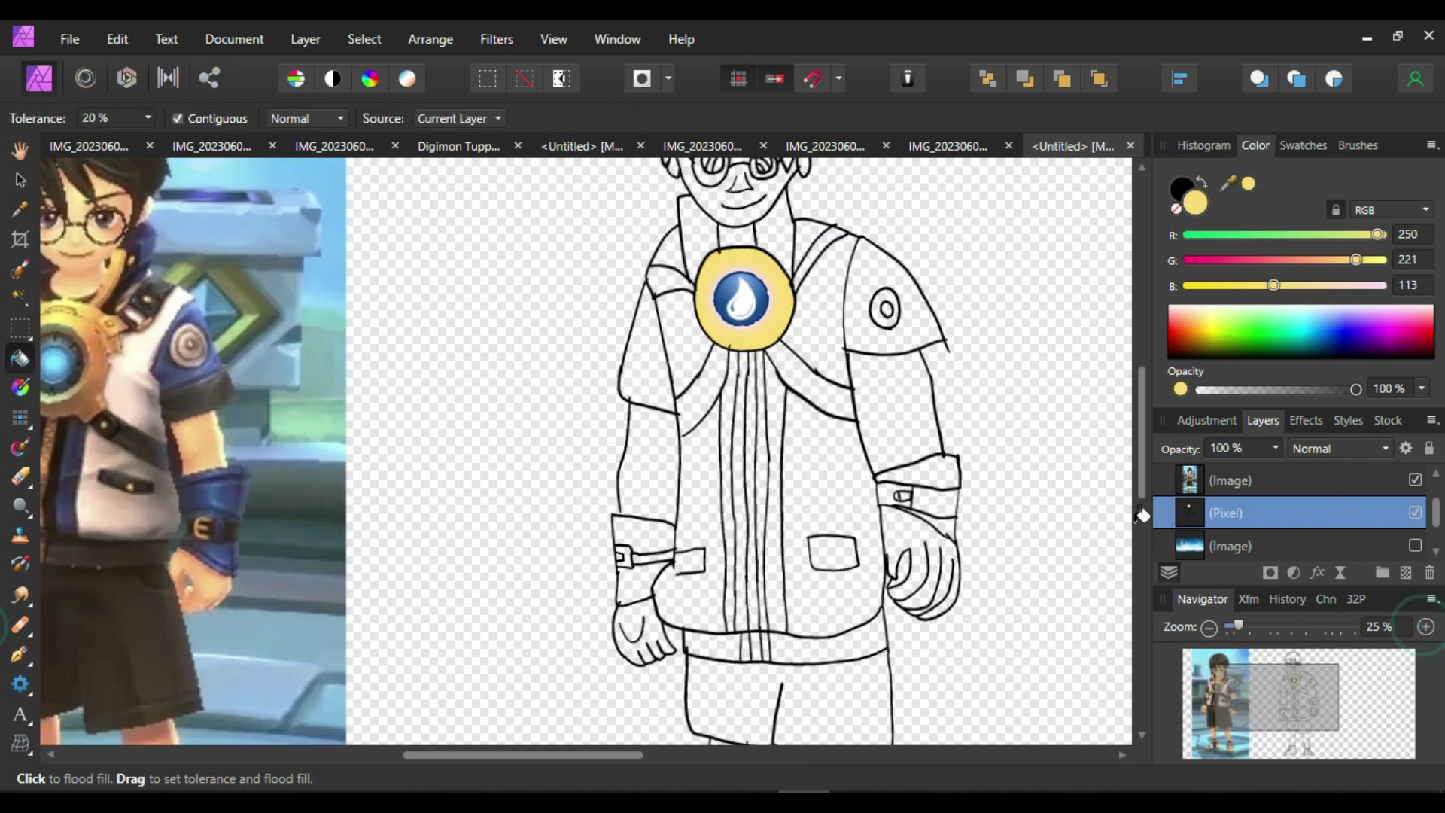
click(30, 206)
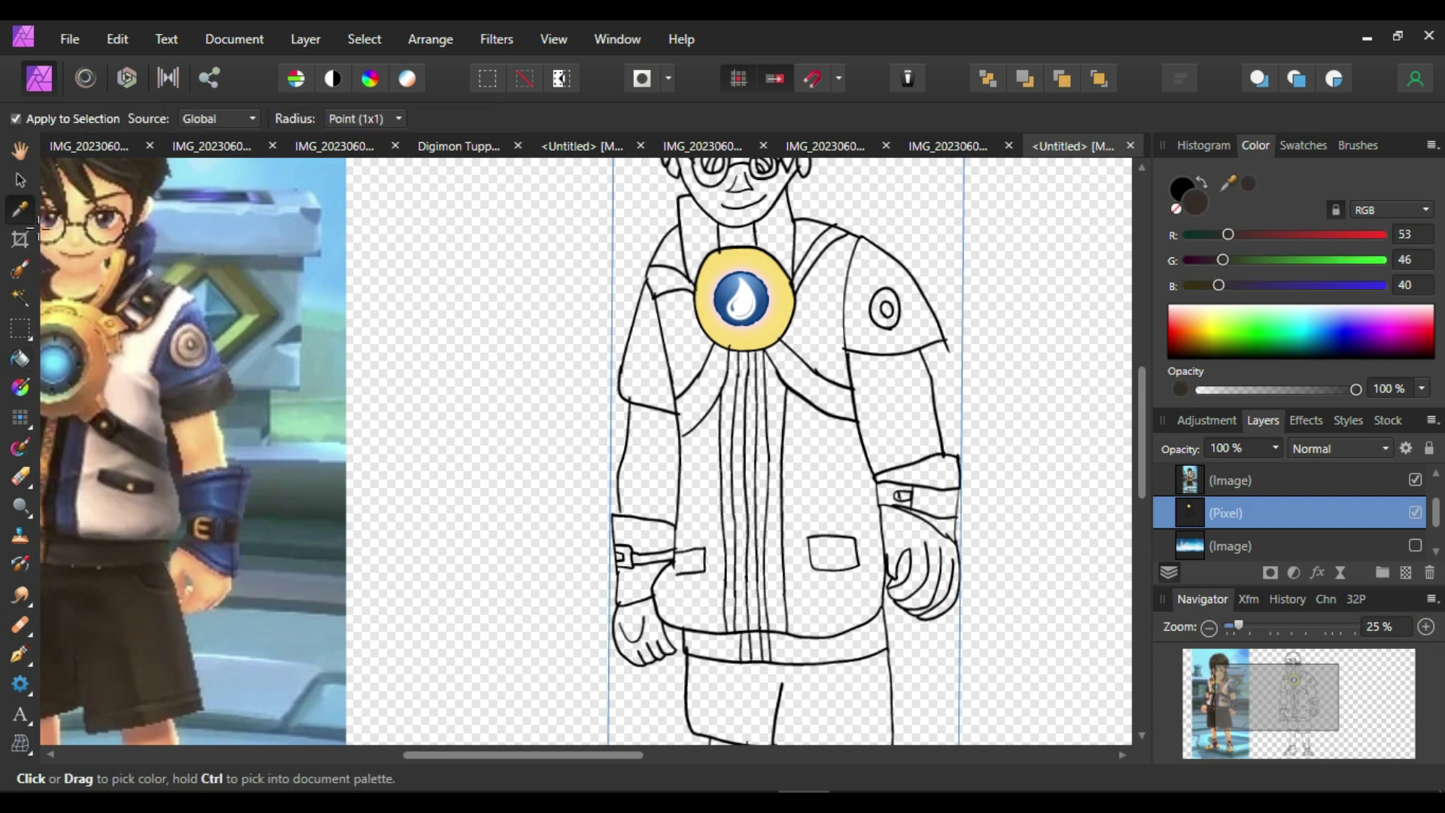
click(17, 363)
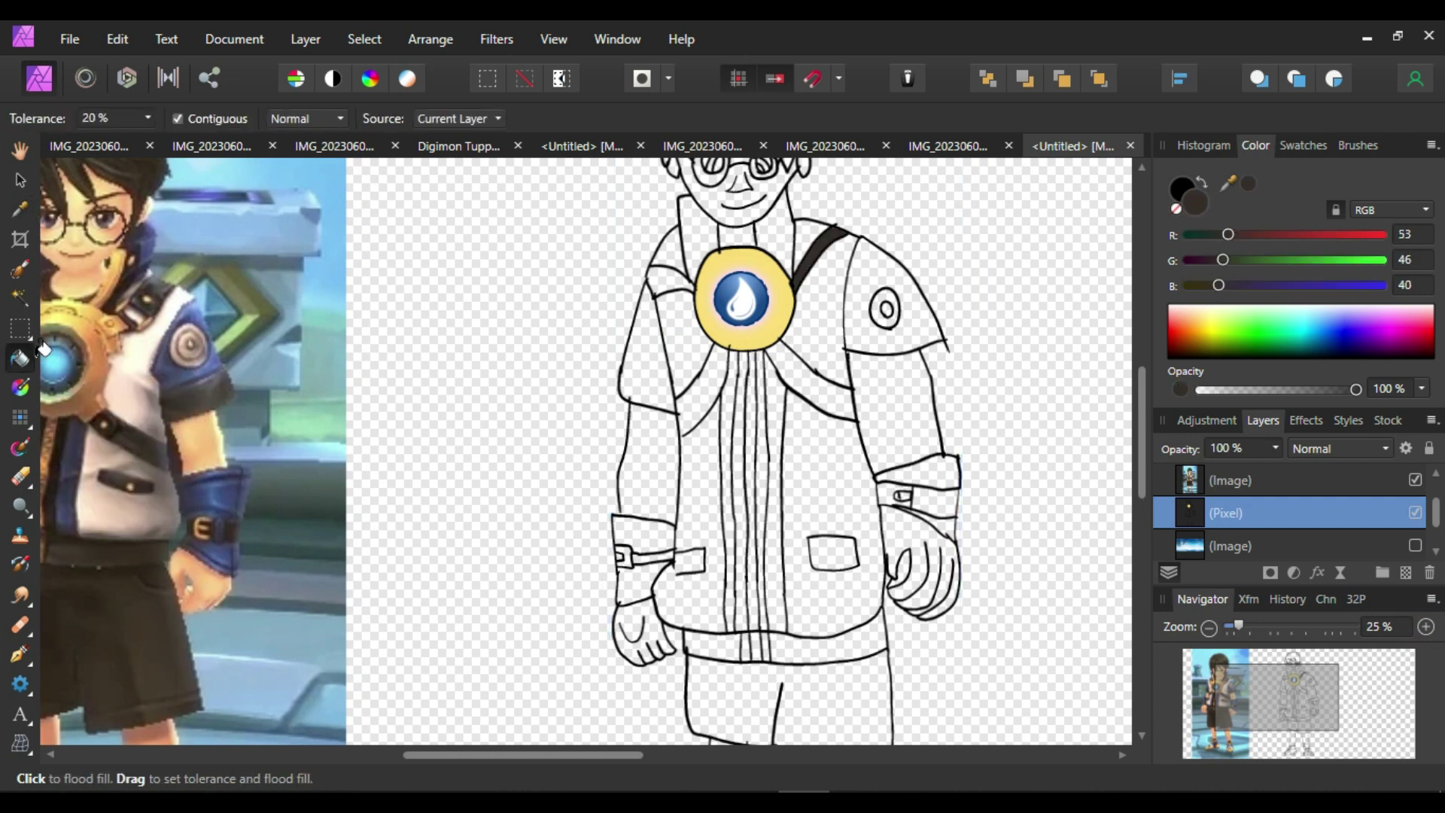
click(670, 281)
Close the gap in the lower harness strap's outline with the brush and flood-fill both straps below the medallion dark brown
click(704, 387)
key(ctrl+z)
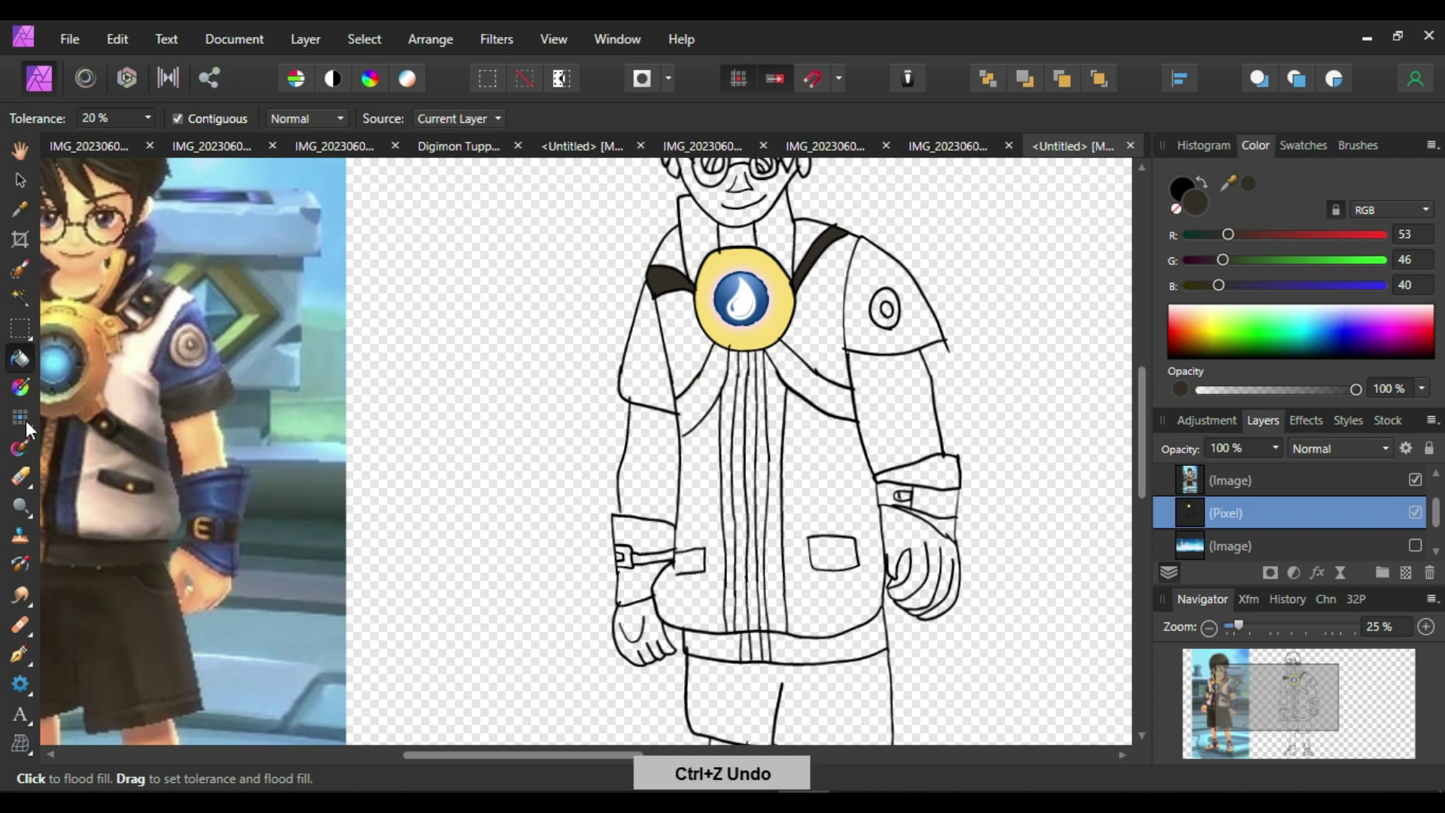
click(20, 418)
click(107, 474)
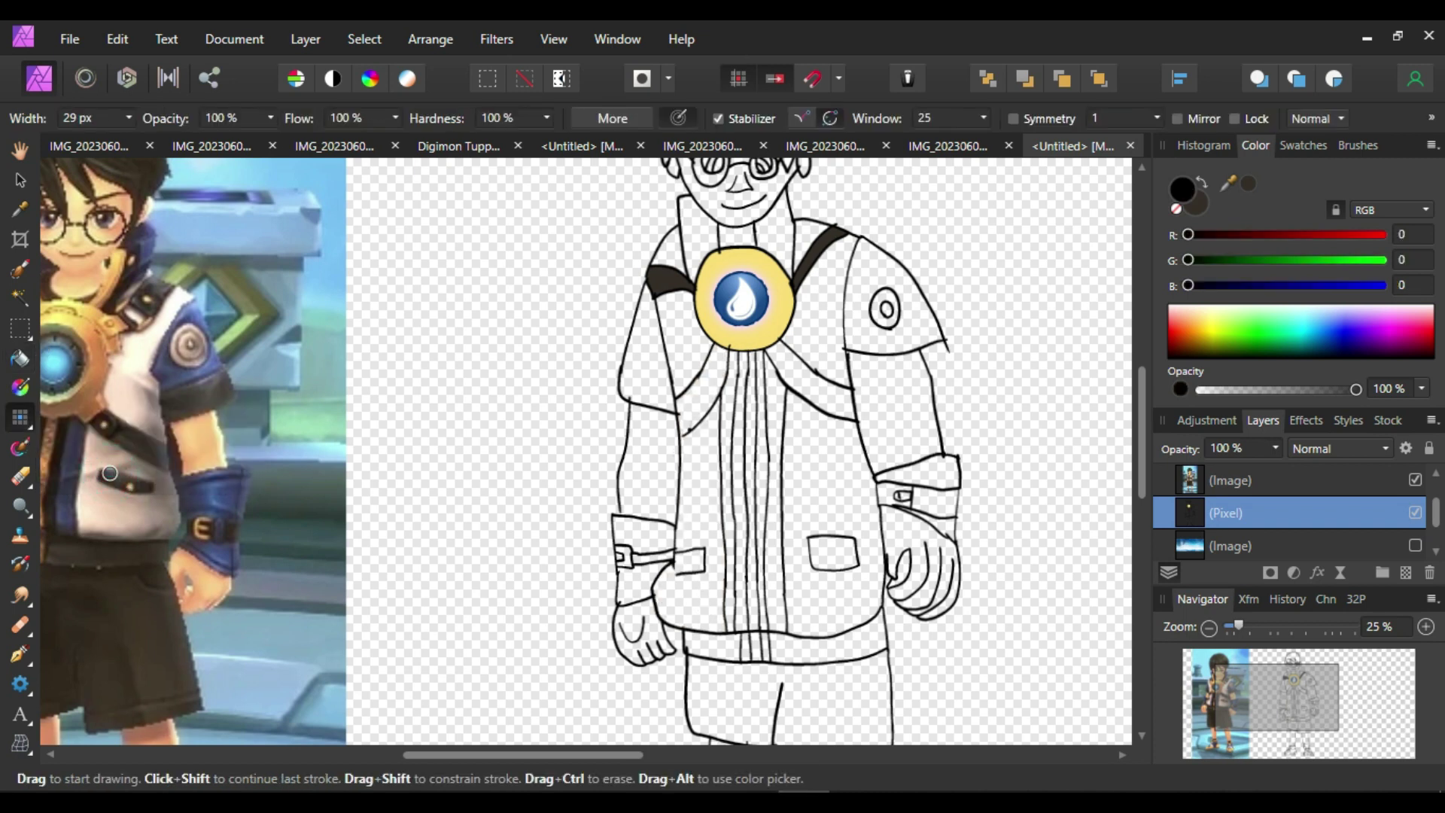
key(ctrl+z)
click(21, 360)
click(702, 392)
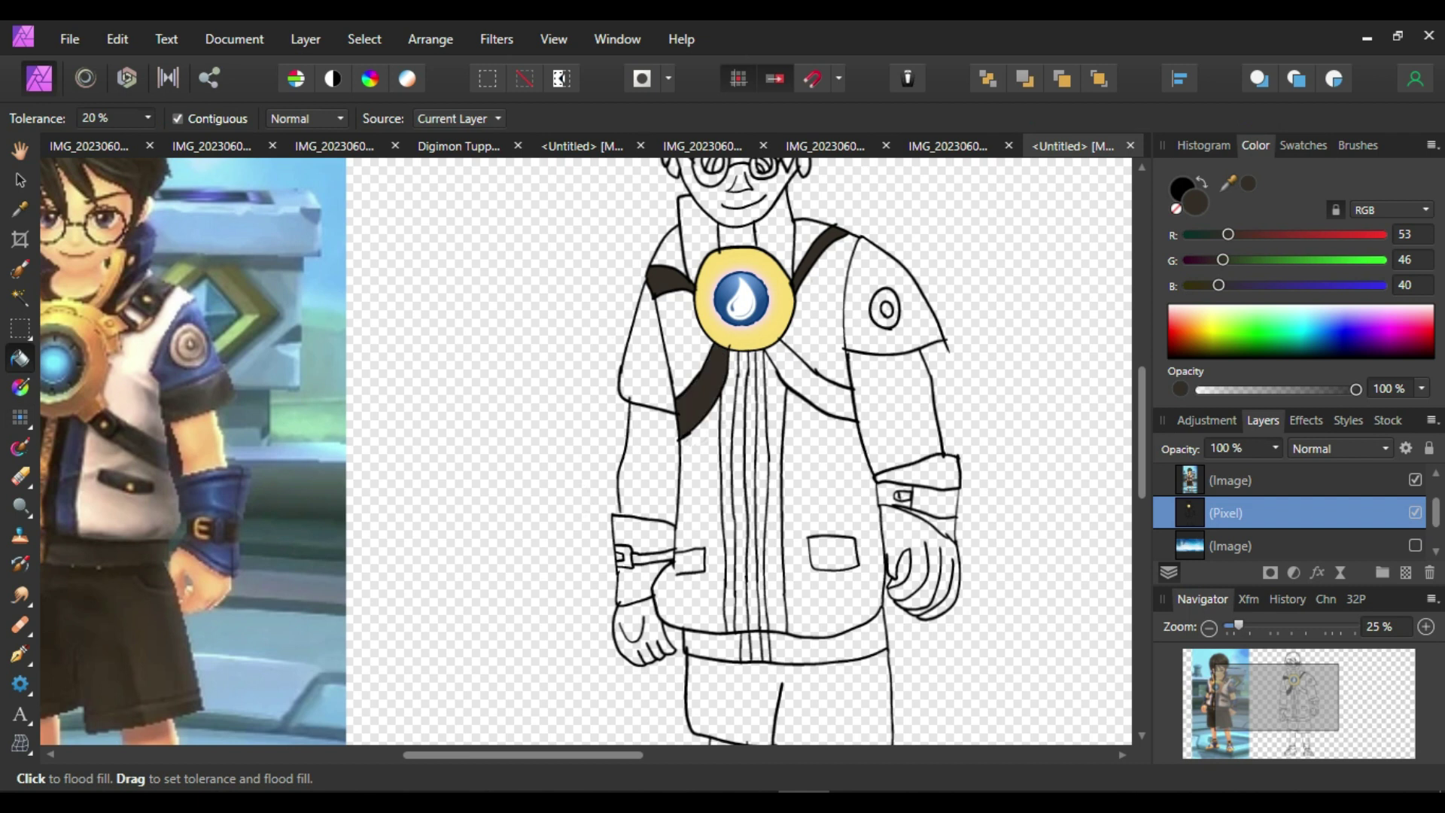
click(813, 380)
Flood-fill the two vertical front stripes and both coat pockets dark brown at 1% tolerance, closing the open pocket outline with the brush
click(761, 482)
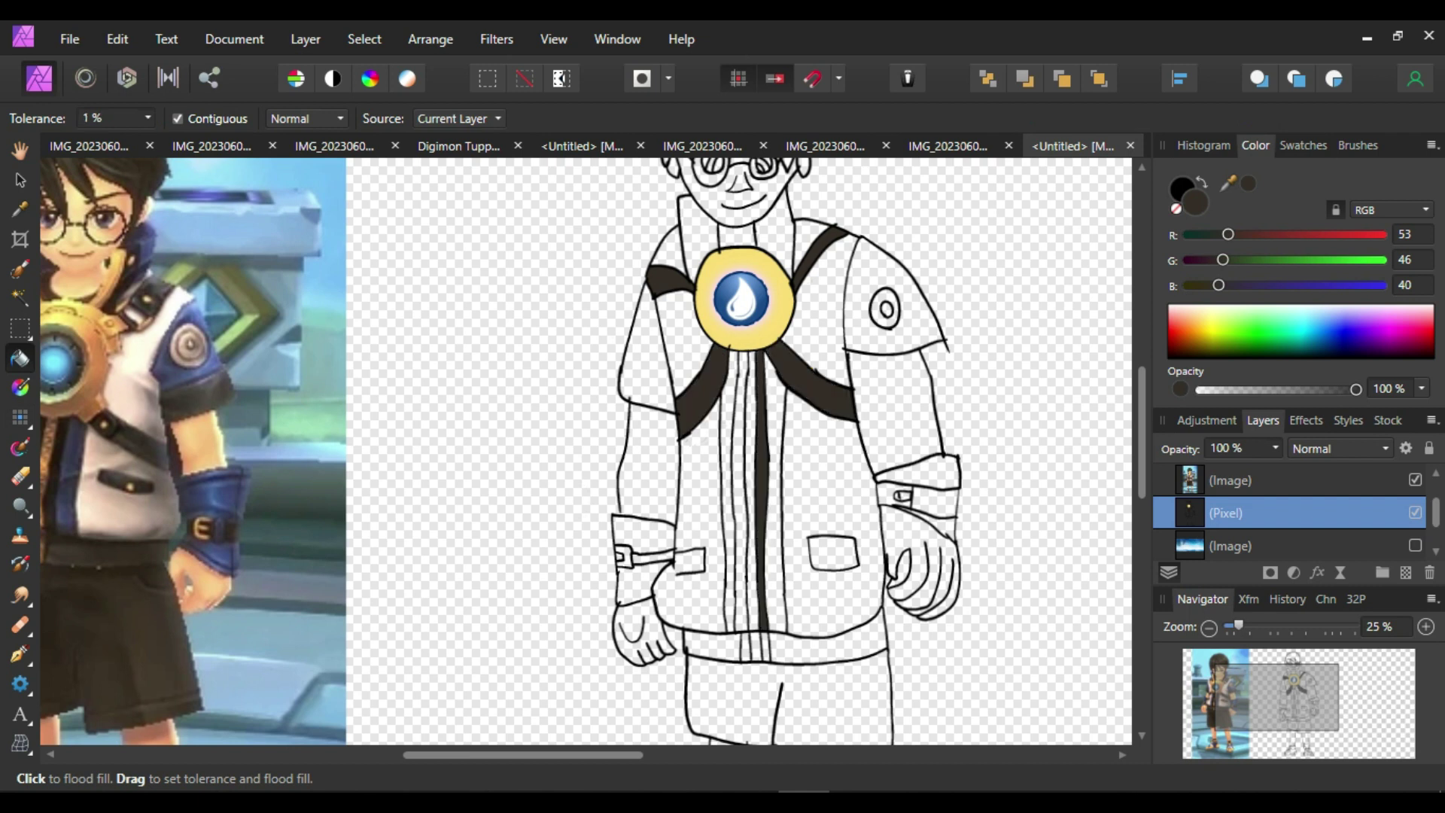
click(740, 482)
click(833, 554)
click(690, 562)
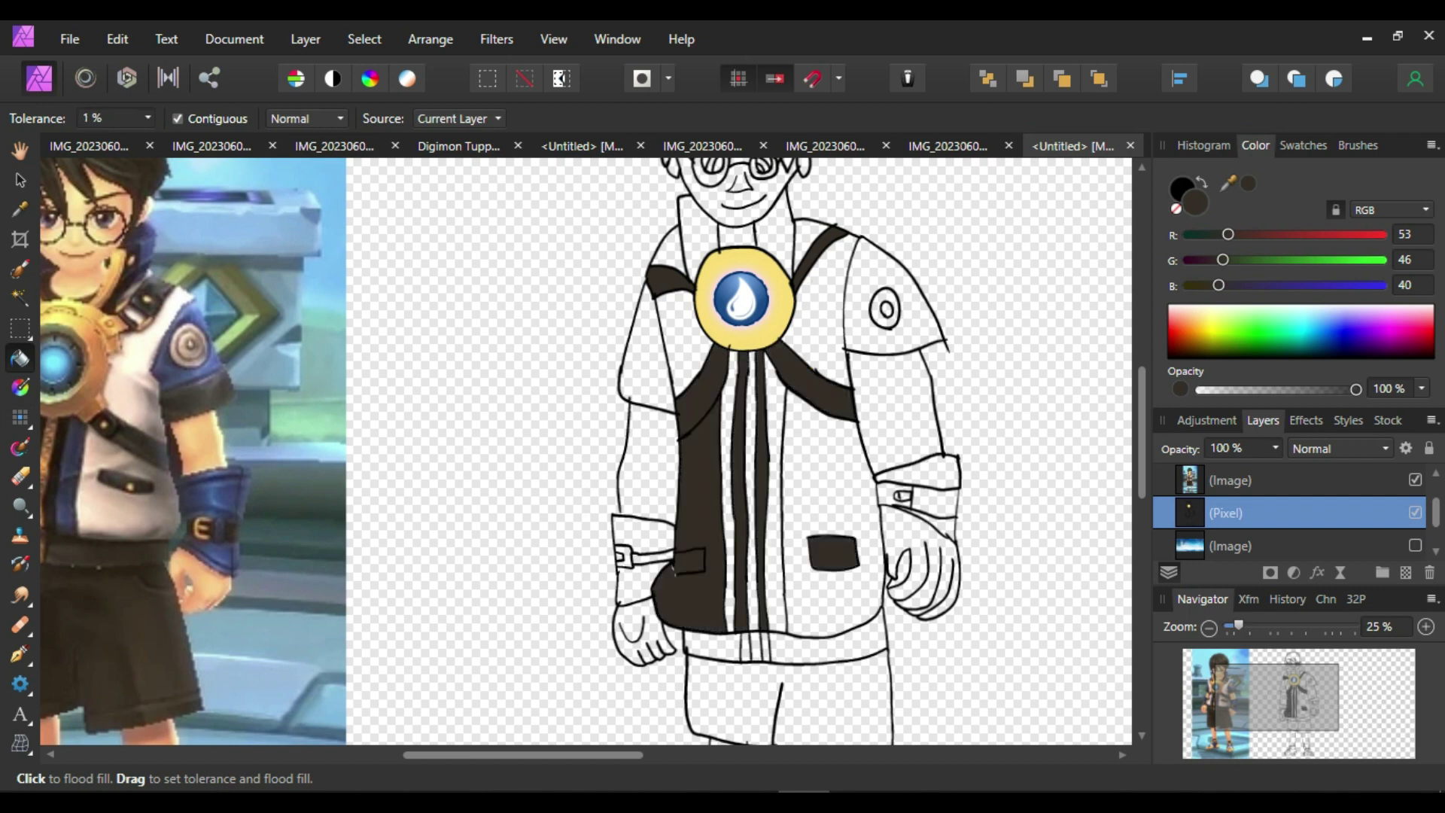
key(ctrl+z)
click(20, 418)
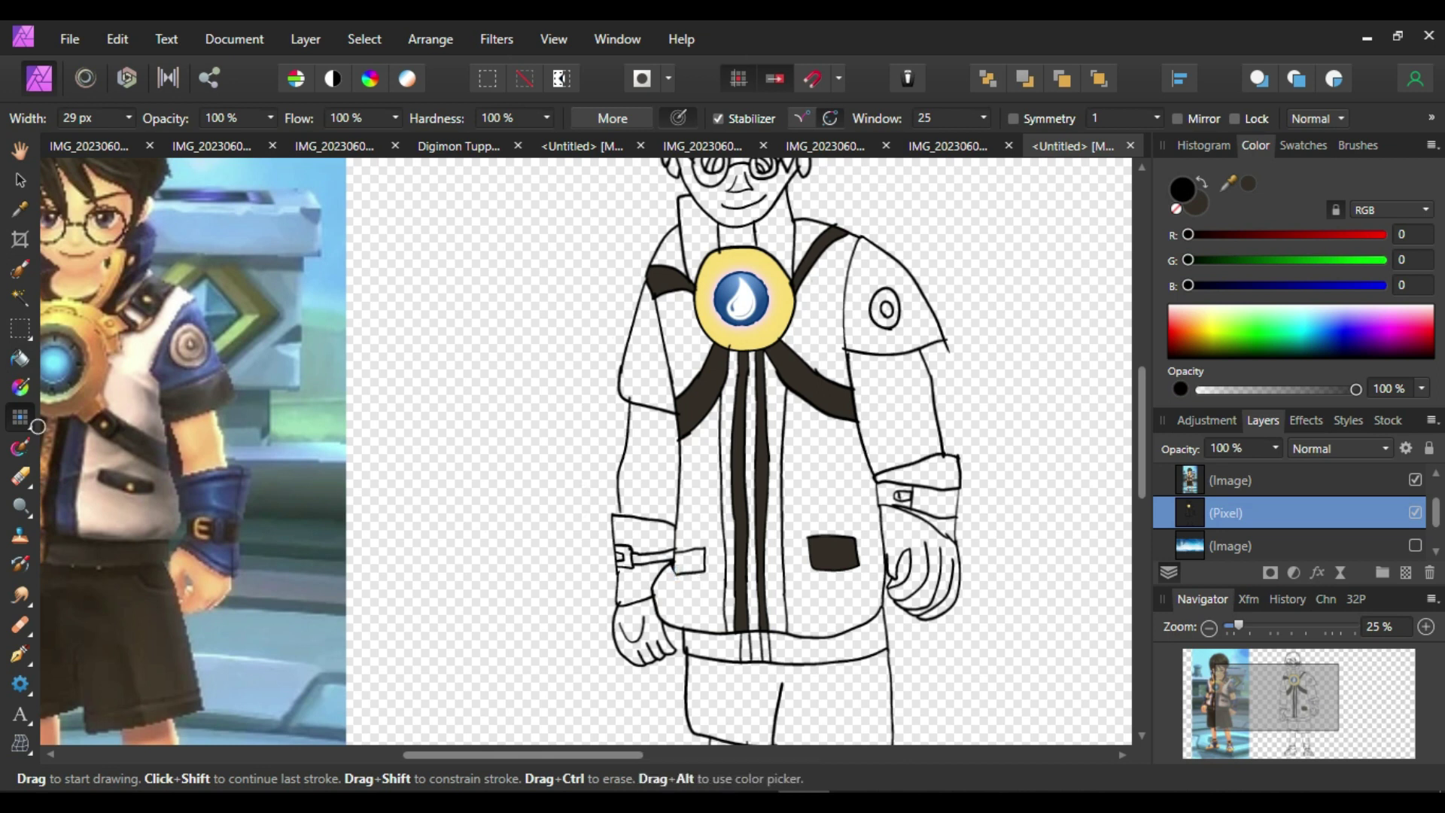
click(20, 360)
click(687, 561)
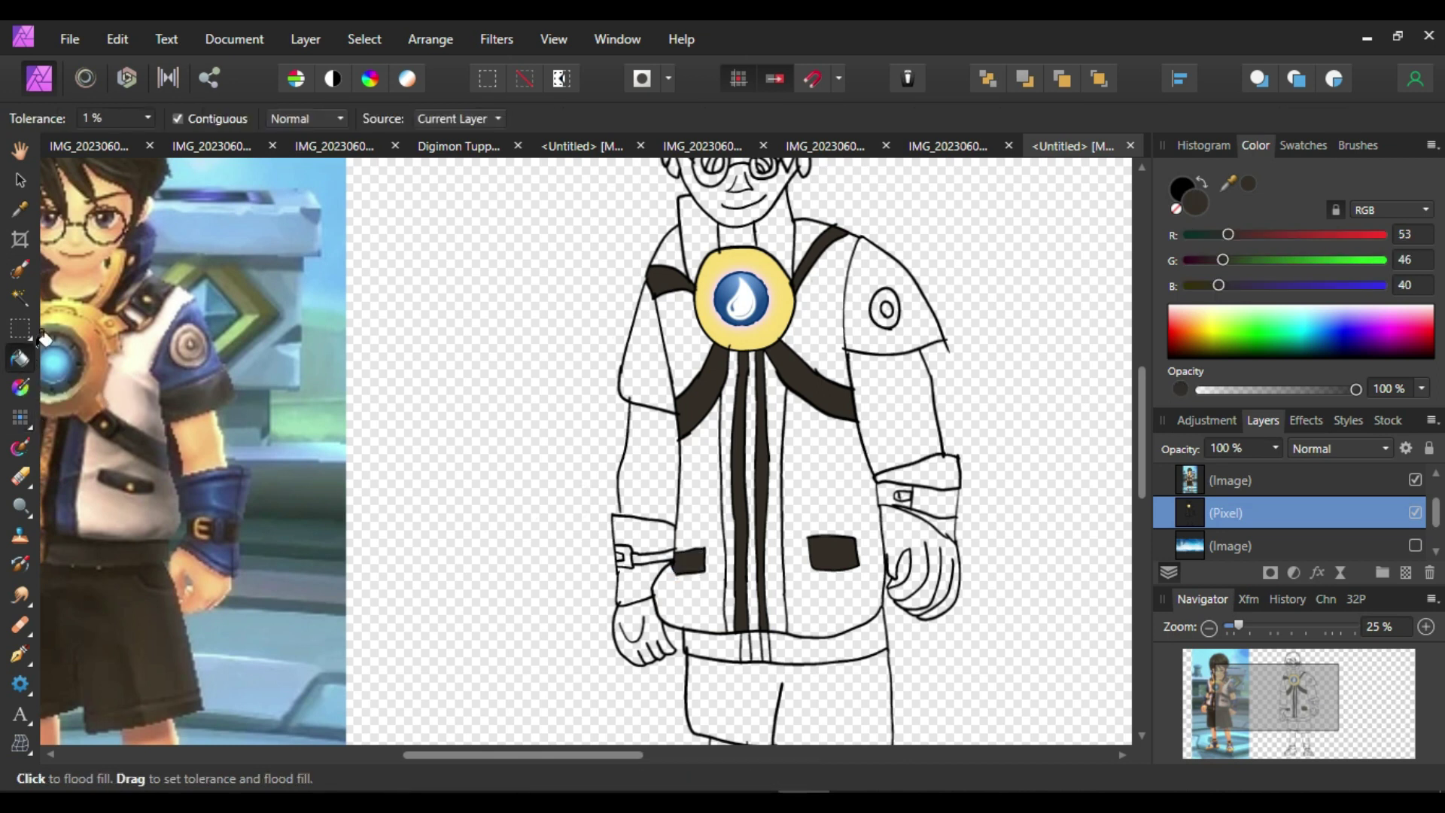
Flood-fill the straps on both wrist guards dark brown, sealing the buckle outline with the brush so the buckle stays unfilled
click(937, 503)
click(888, 503)
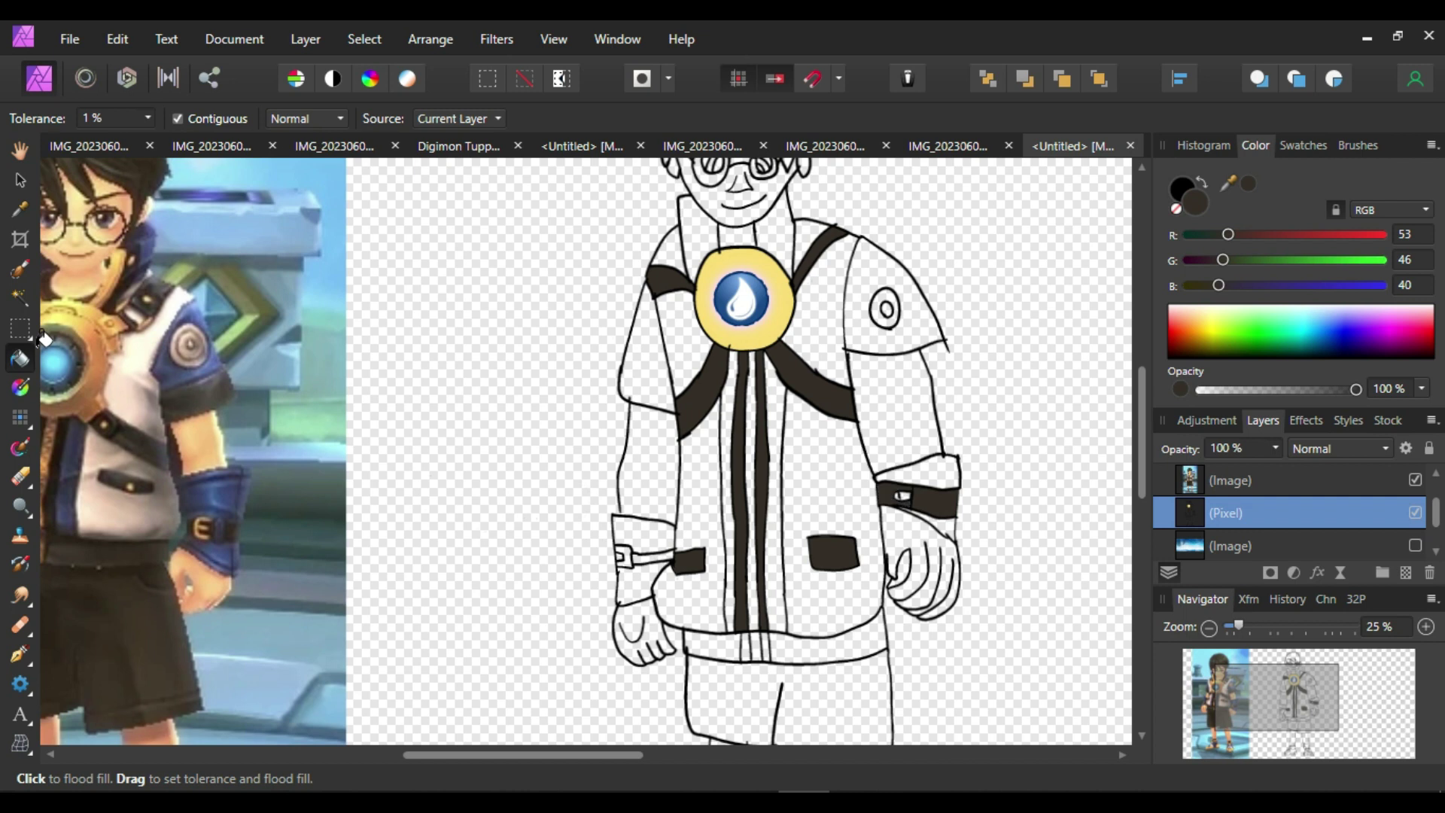
key(ctrl+z)
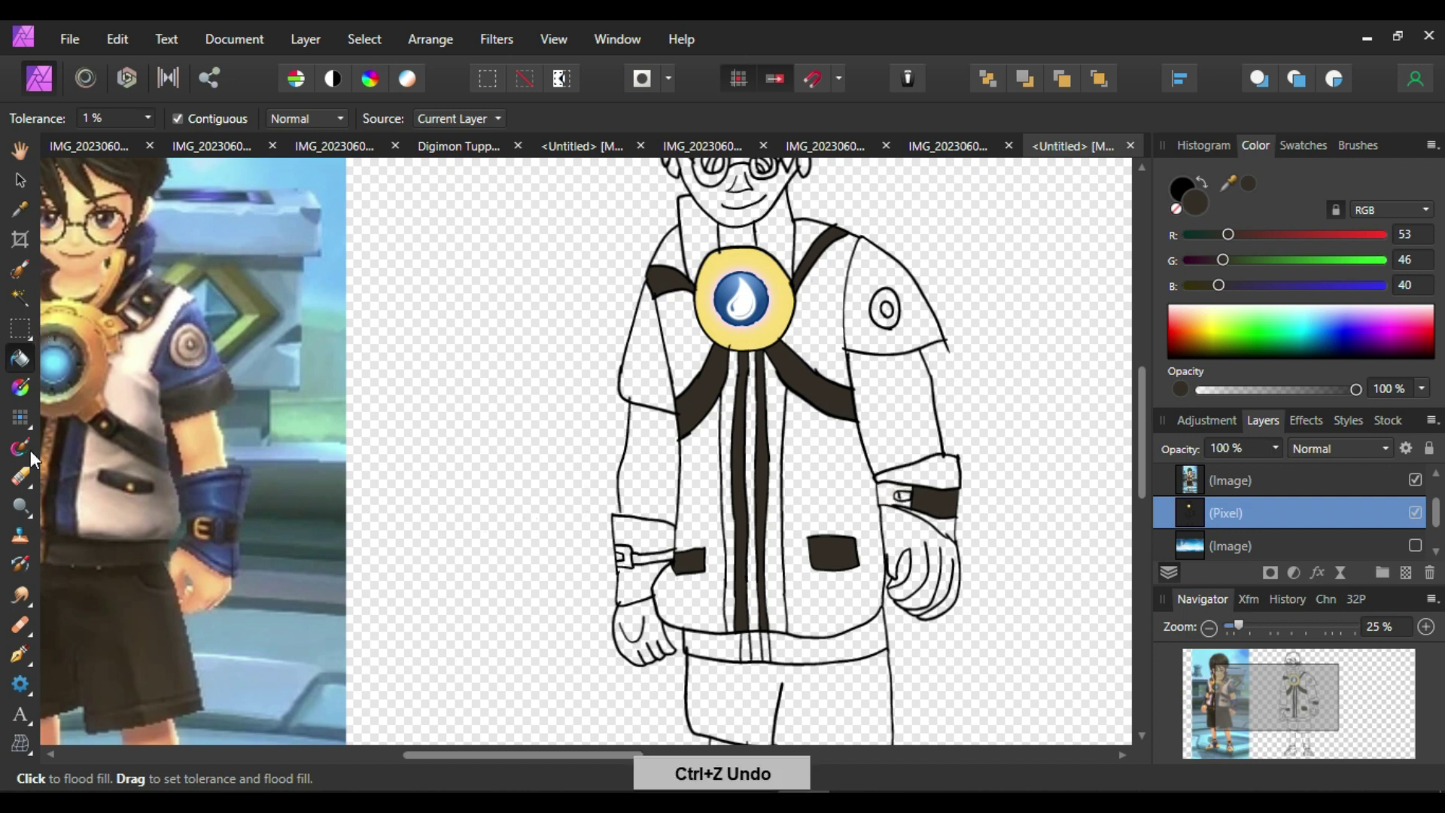
click(27, 417)
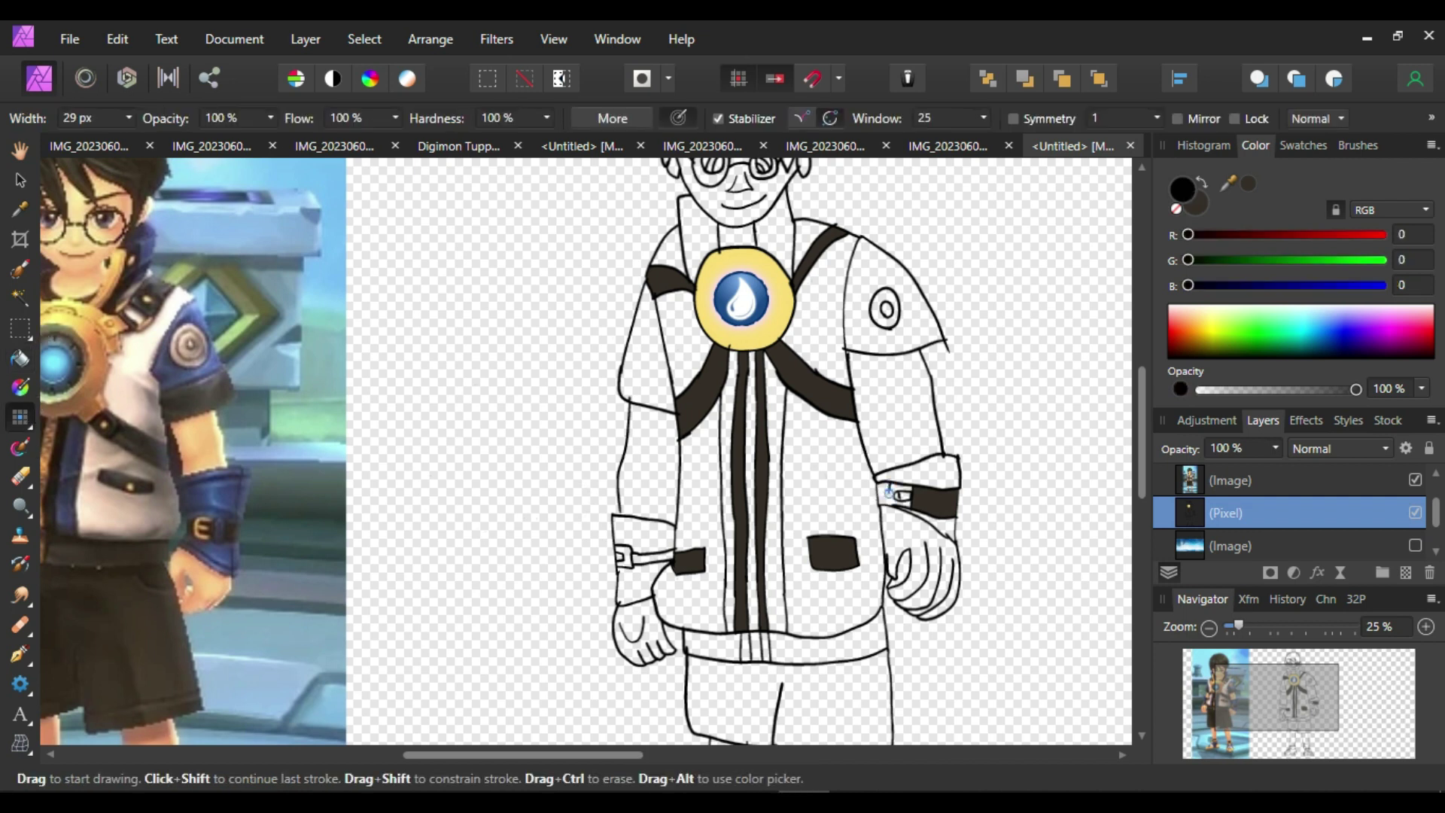
click(38, 356)
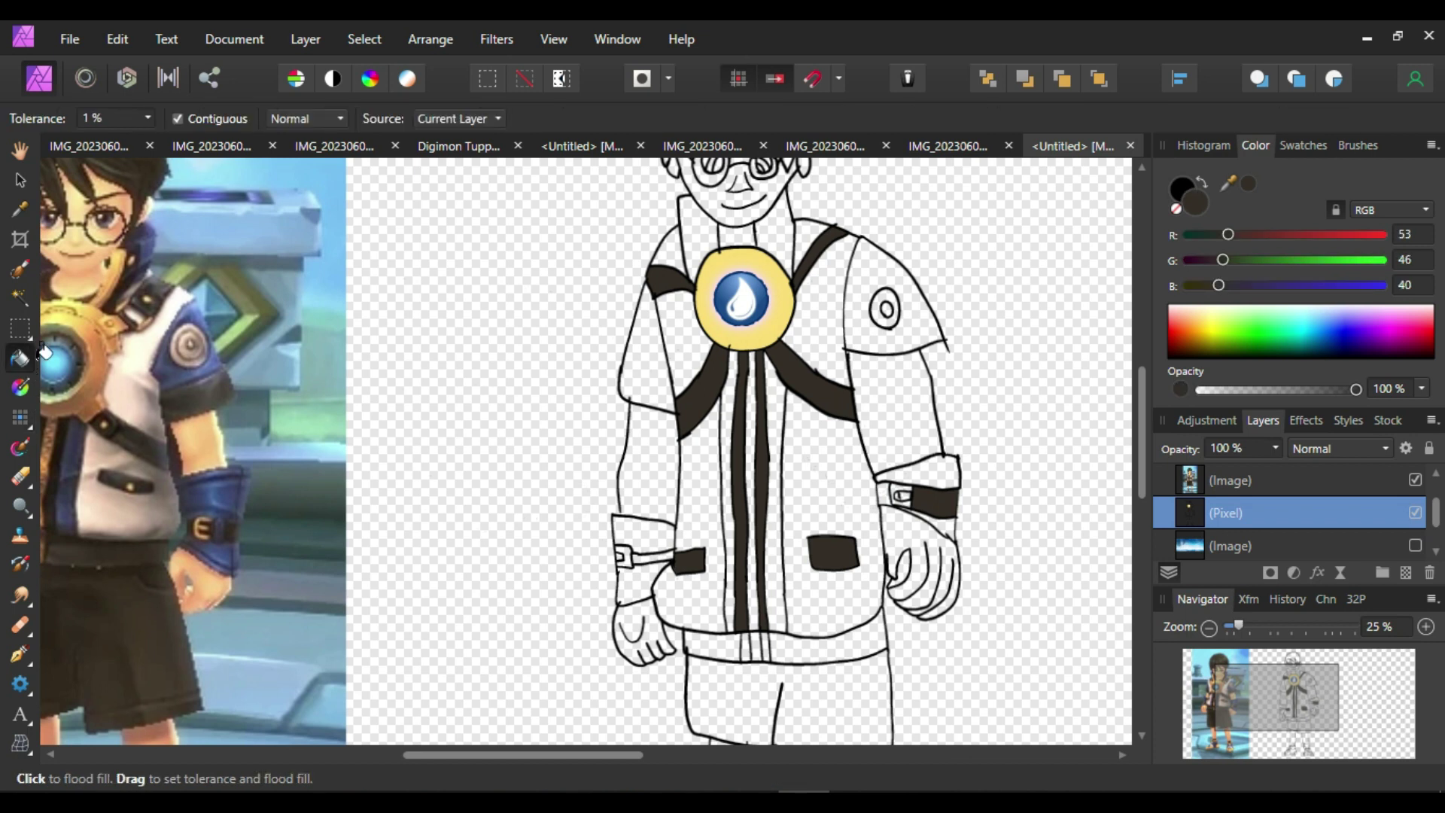
click(654, 559)
Flood-fill the coat's waistband on both sides of the zip and the shorts dark brown at 0% tolerance
click(828, 649)
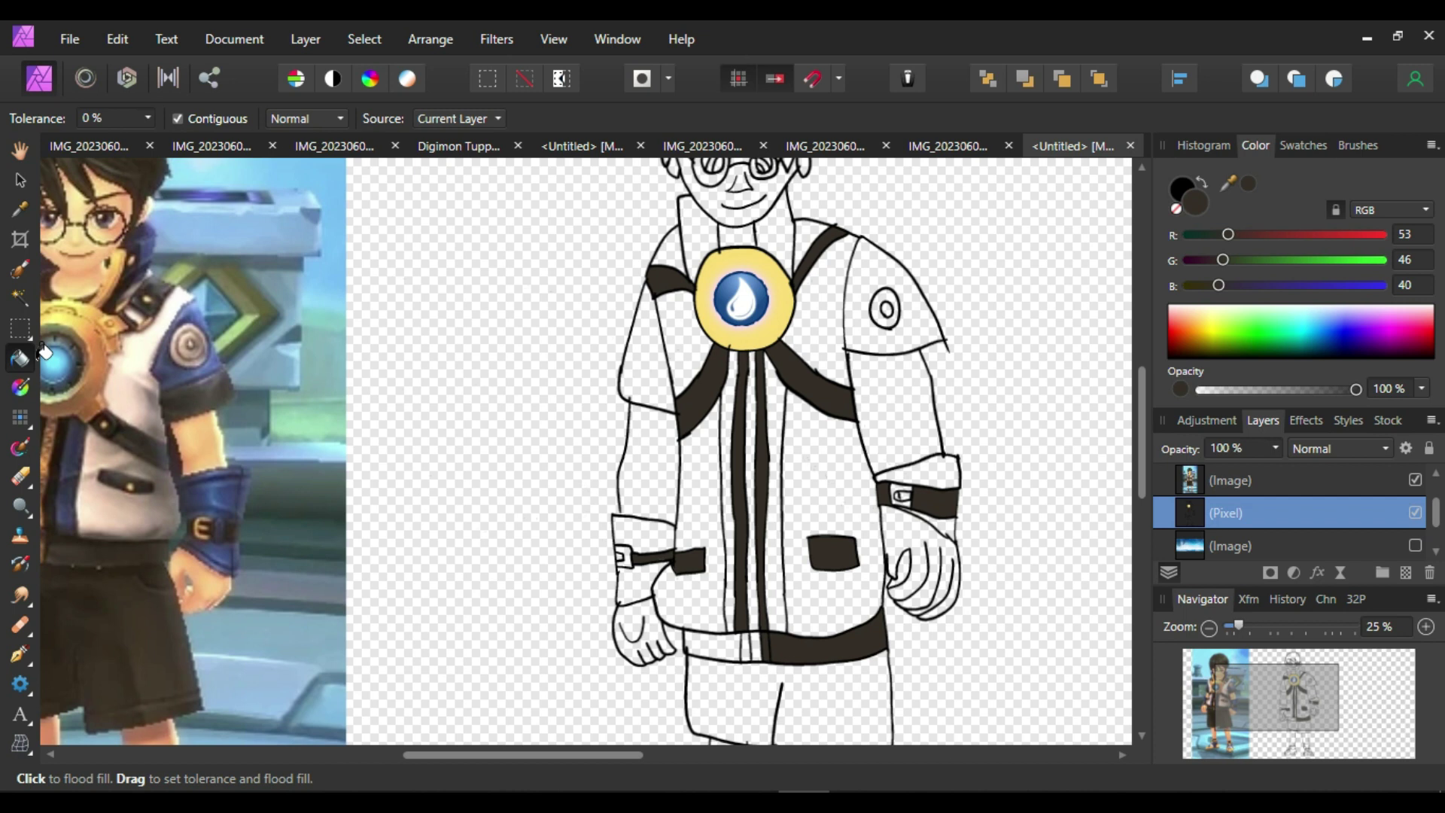
click(713, 647)
click(753, 699)
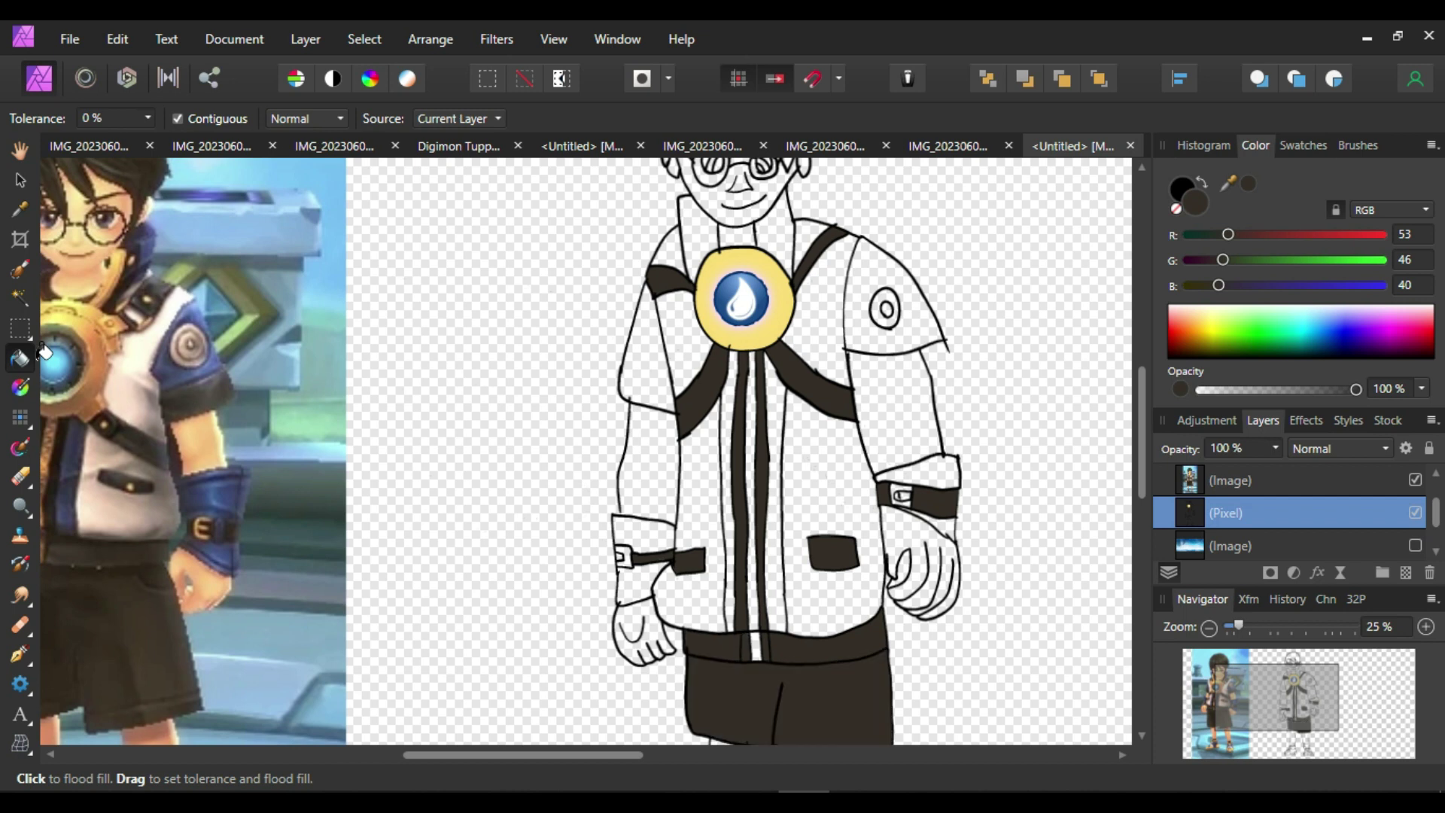
Erase the top of the arm outline under the emblem sleeve, draw a black cuff band there and flood-fill it dark brown
click(31, 414)
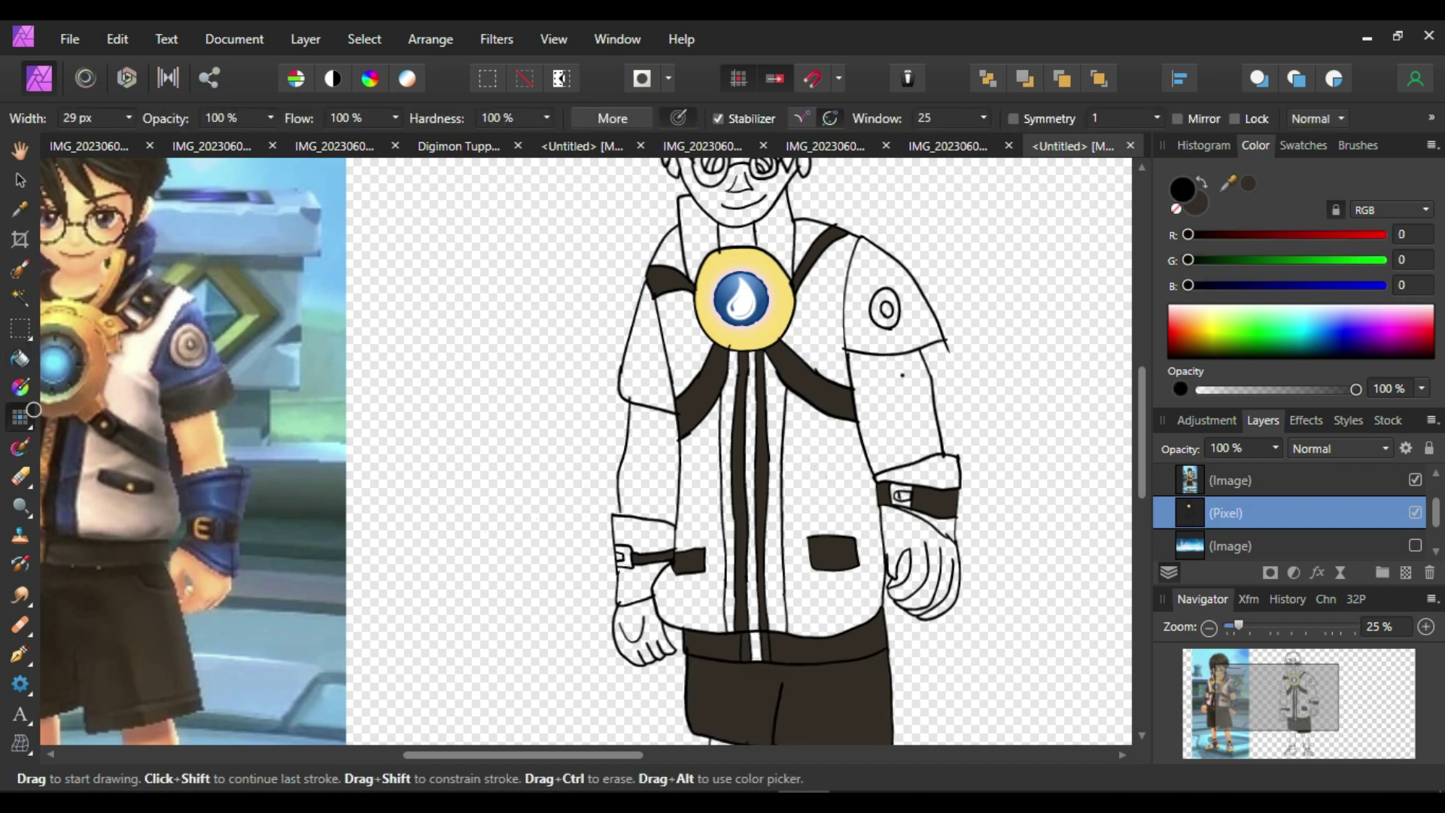
key(ctrl+z)
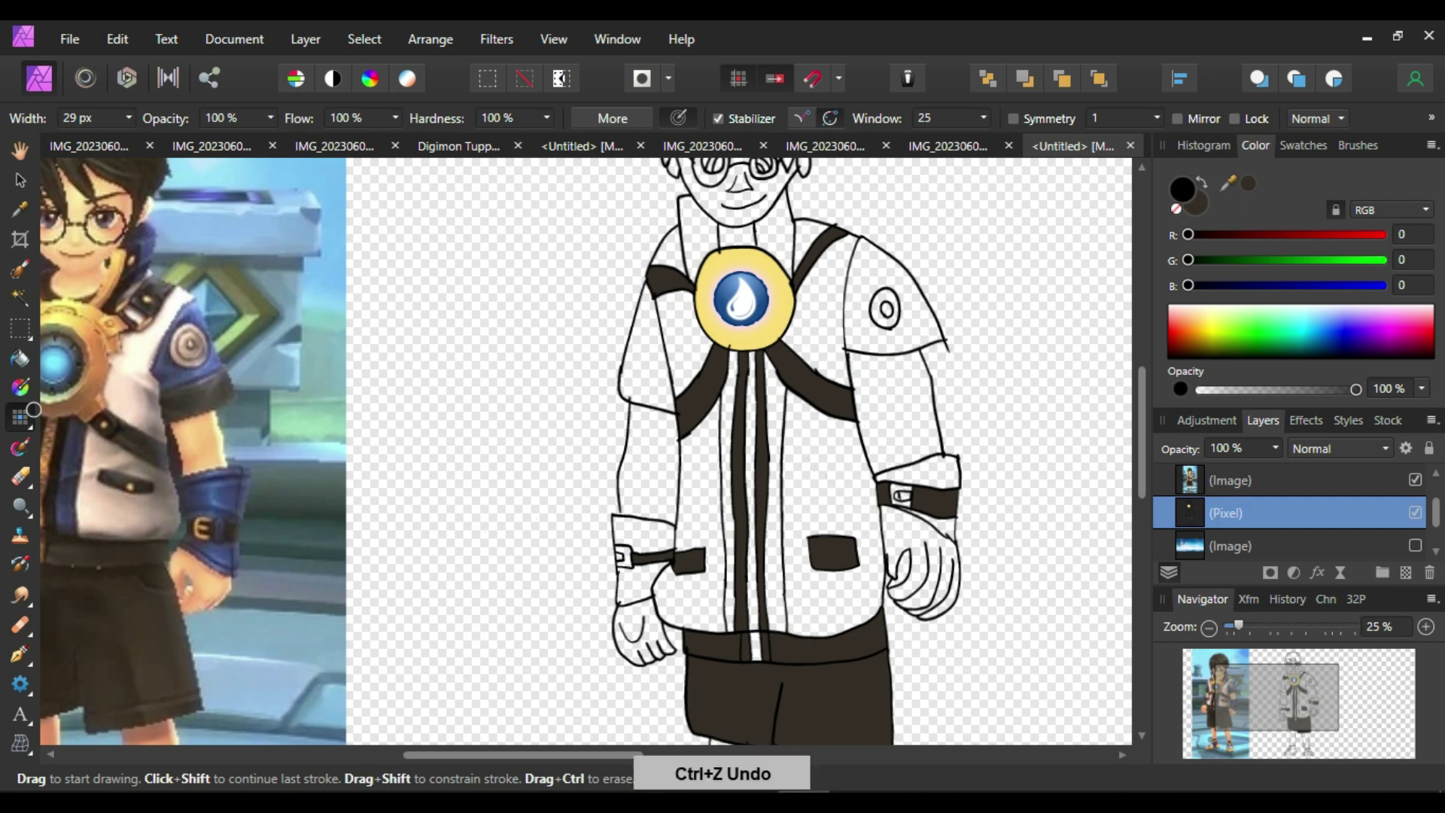
key(e)
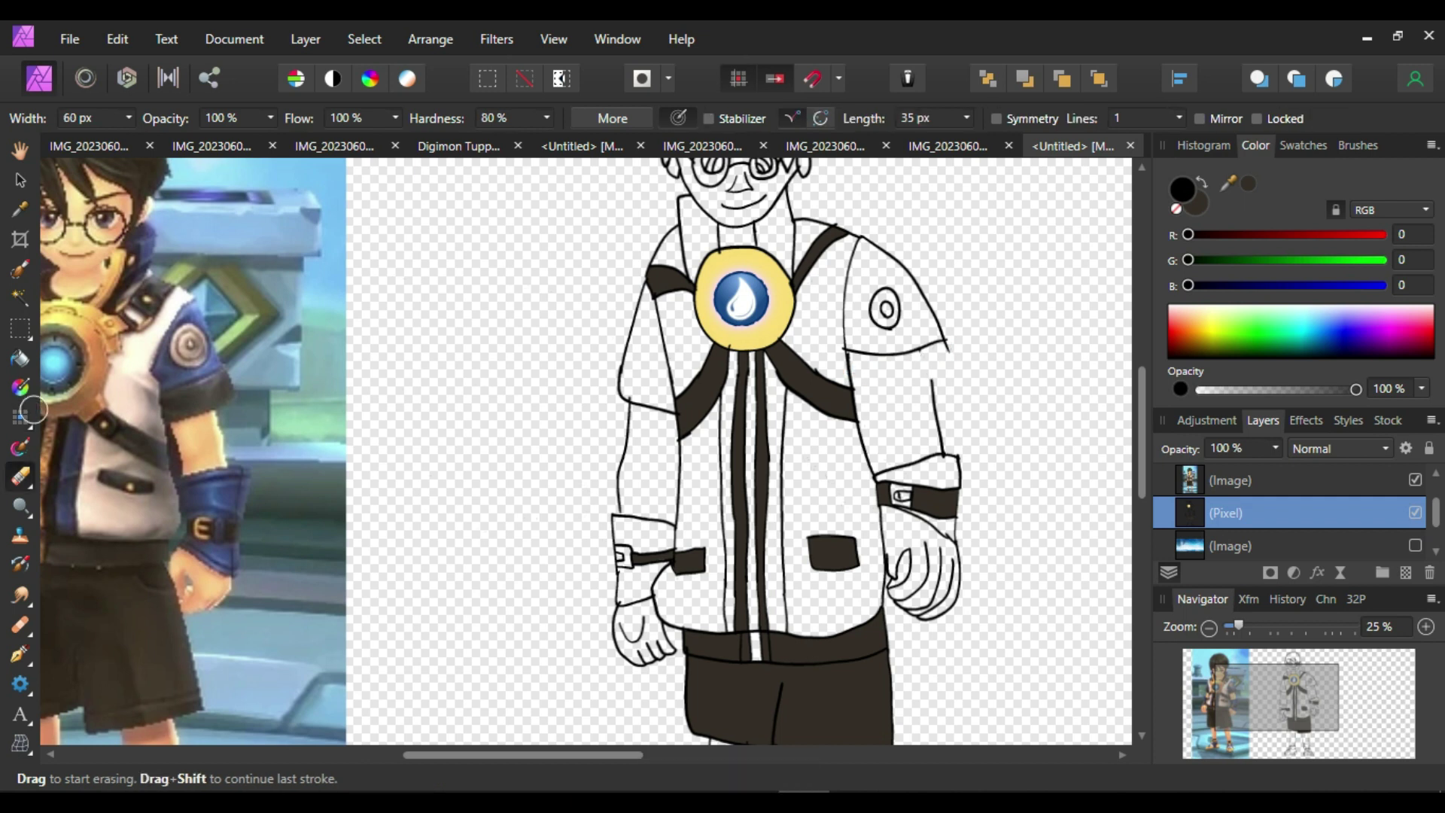
click(30, 414)
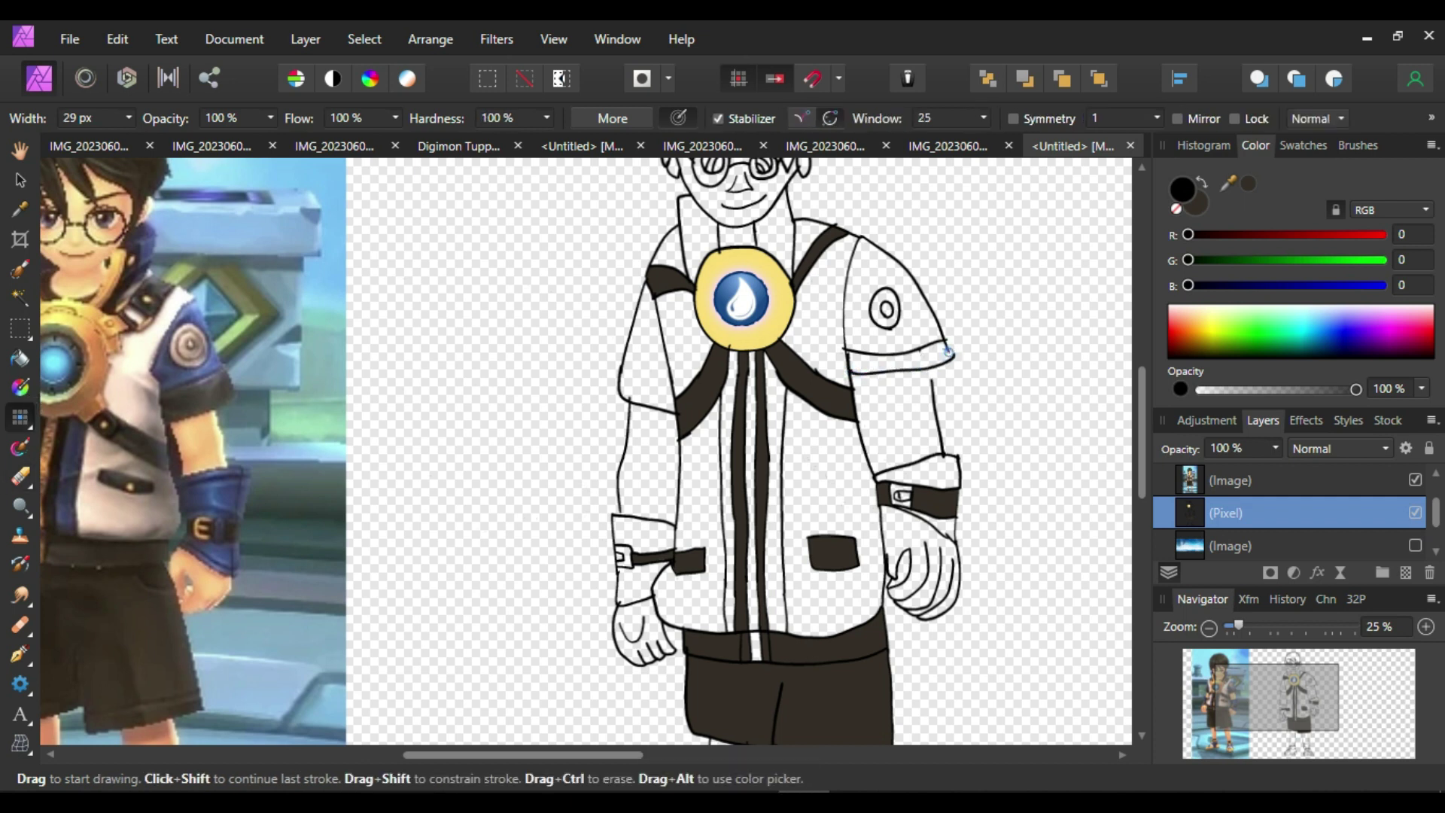
click(36, 353)
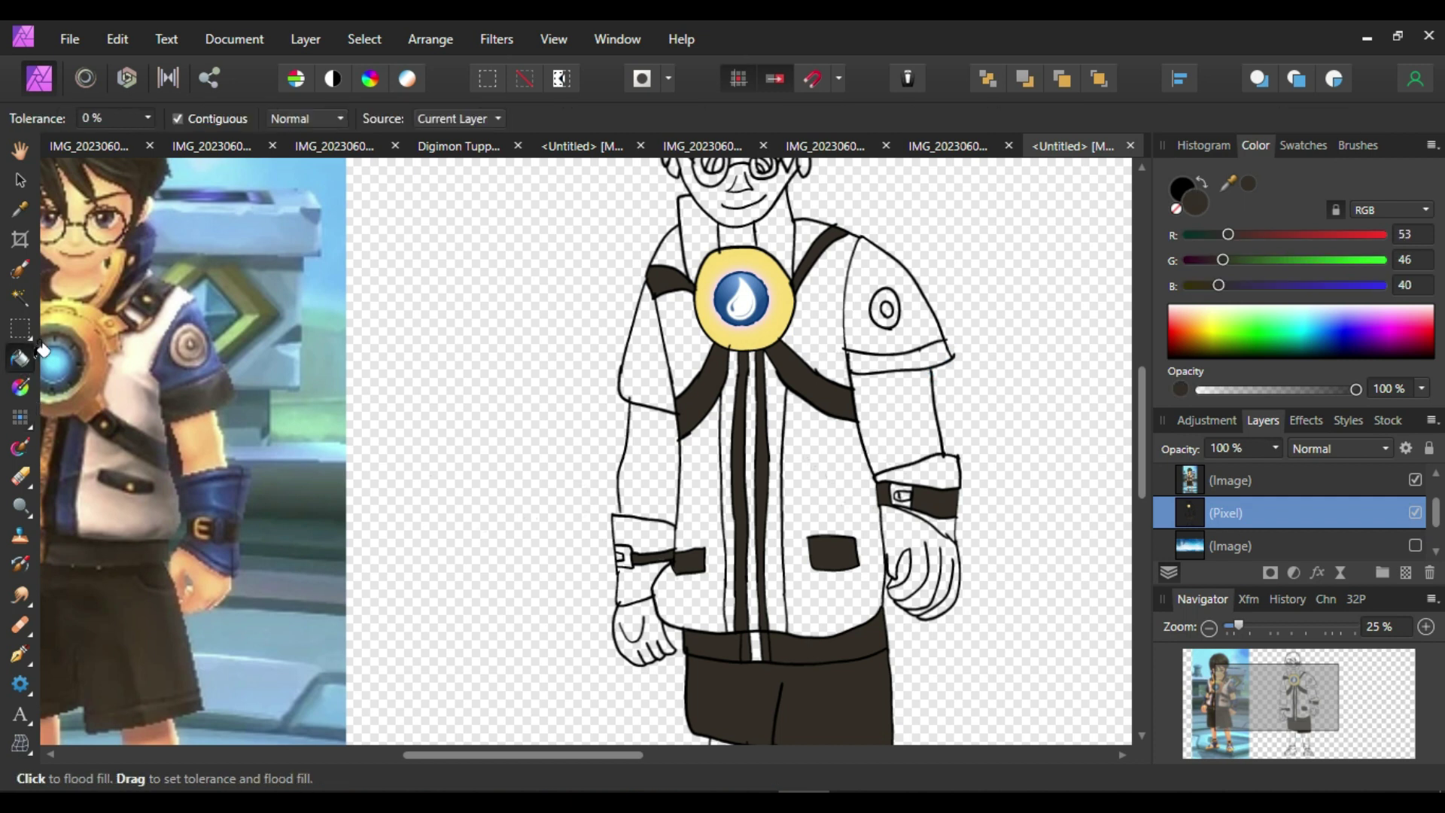
Erase the top of the arm outline under the plain sleeve, draw a matching cuff band and flood-fill it dark brown
drag(597, 754, 572, 734)
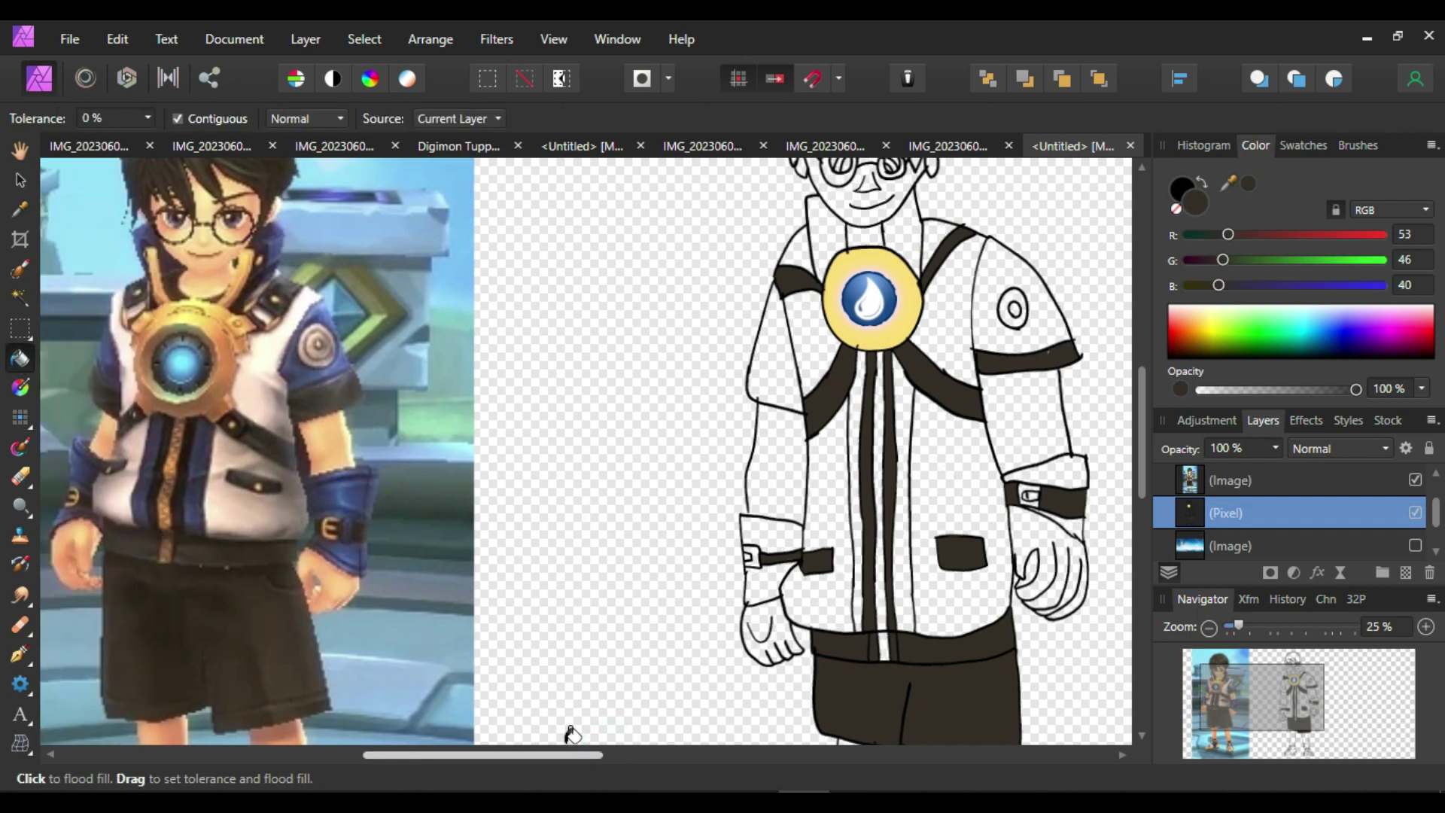
key(e)
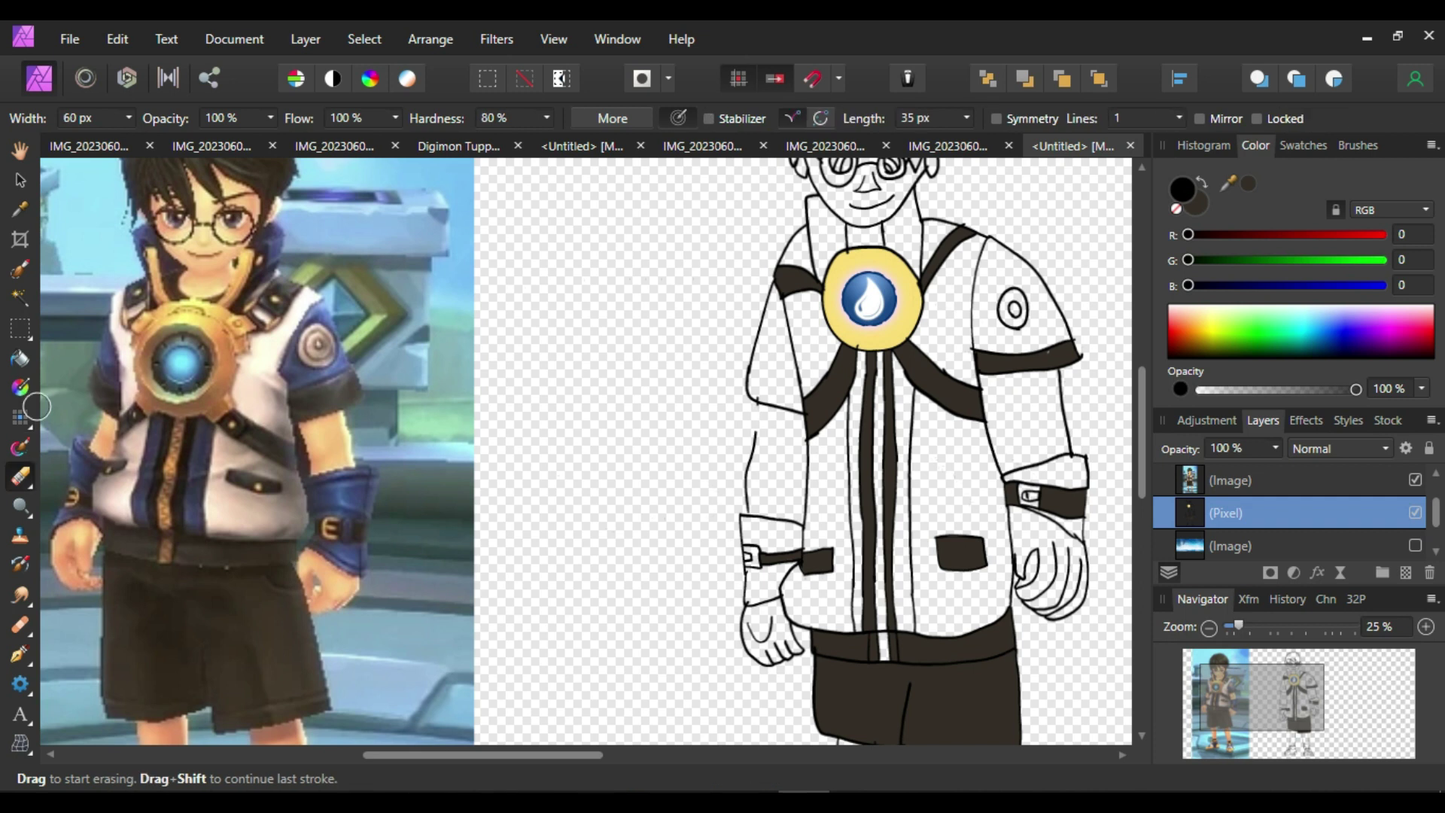
key(b)
mouse_move(745, 388)
mouse_down()
mouse_move(760, 426)
mouse_move(820, 432)
mouse_up()
key(ctrl+z)
mouse_move(747, 388)
mouse_down()
mouse_move(774, 444)
mouse_move(803, 444)
mouse_up()
key(ctrl+z)
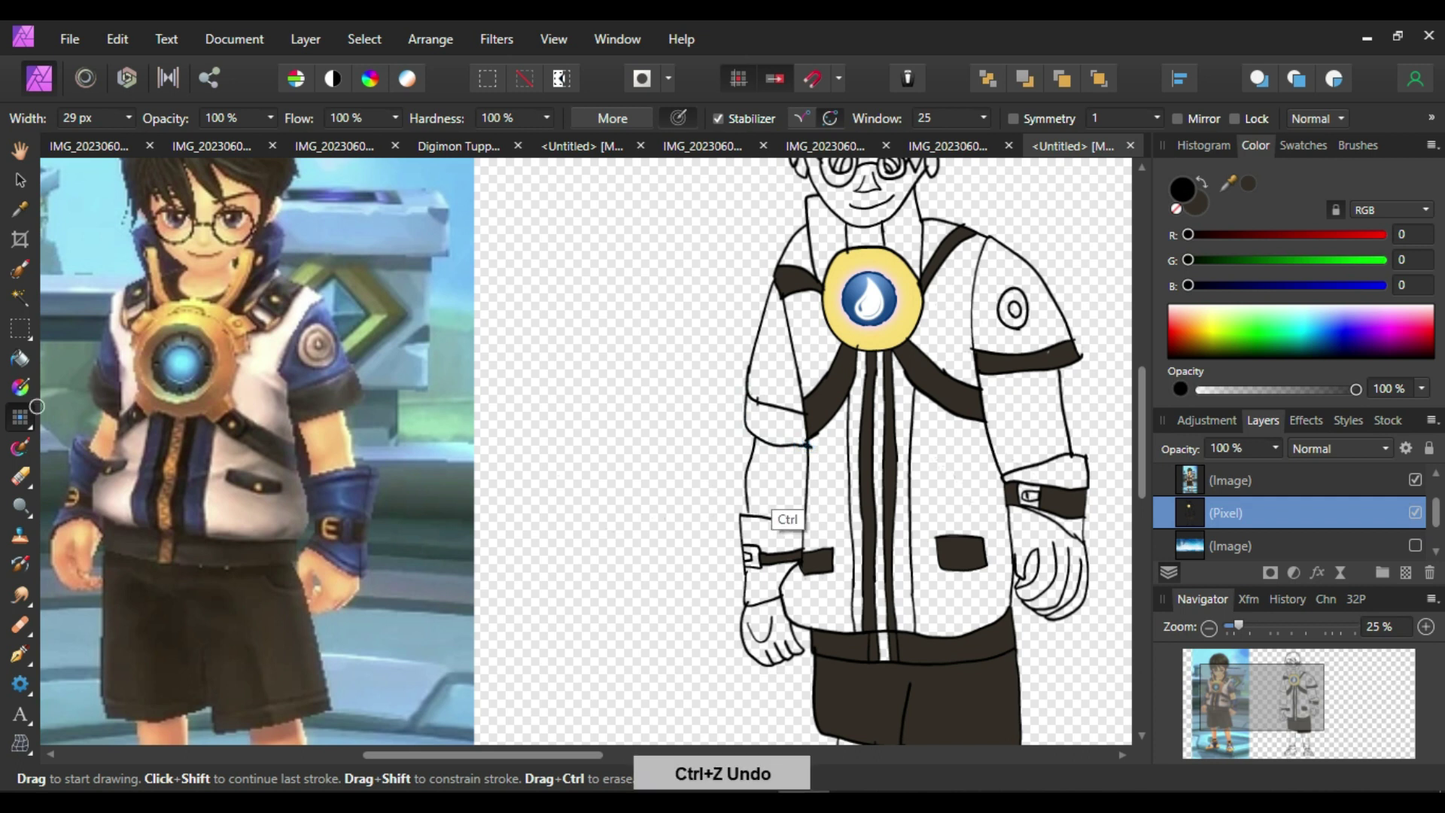
click(19, 358)
click(779, 426)
Flood-fill both forearms and hands with the skin tone (RGB 247, 185, 124) sampled from the reference character's hand
click(22, 210)
drag(335, 590, 332, 597)
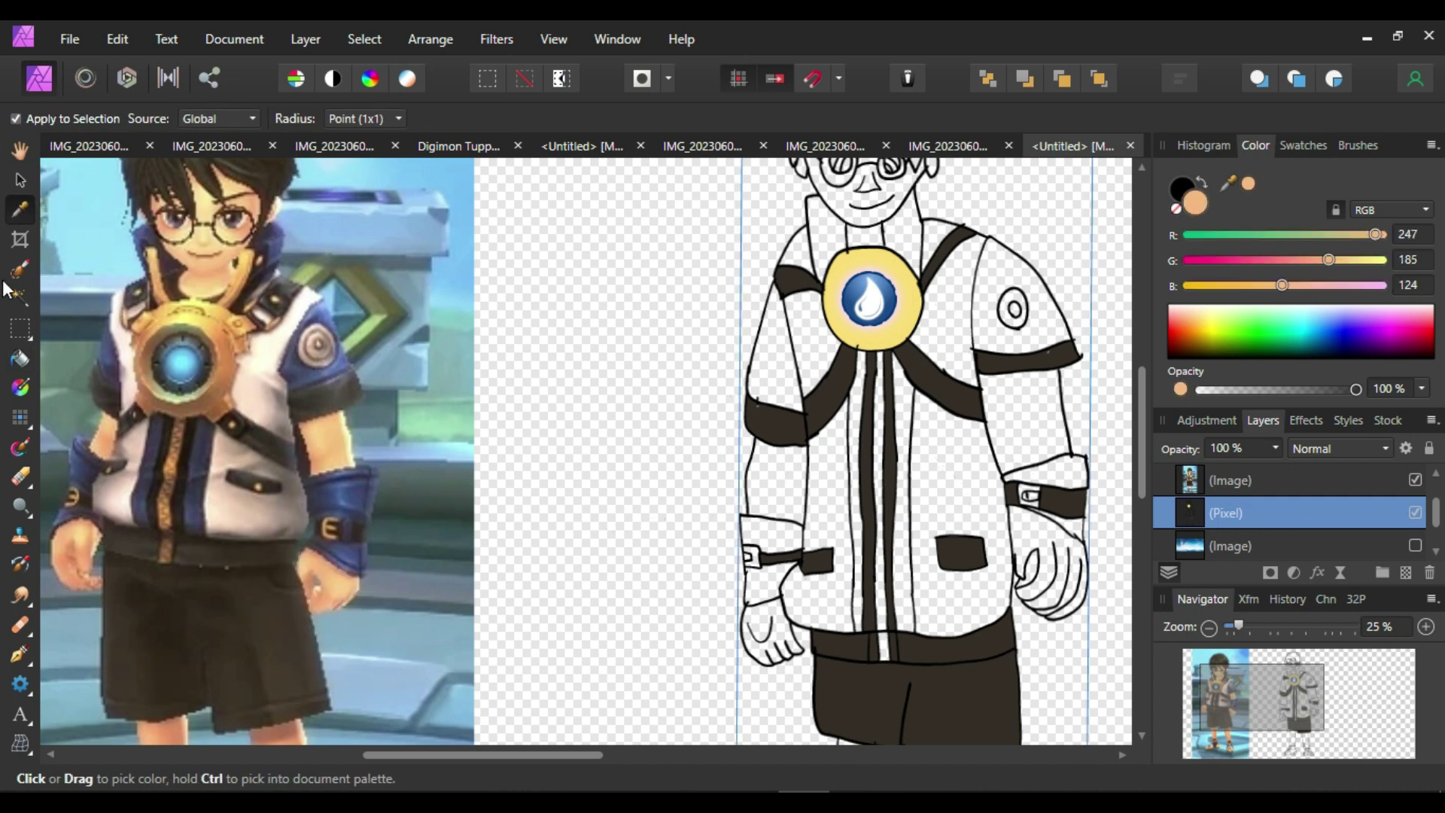
click(19, 359)
click(768, 632)
click(775, 481)
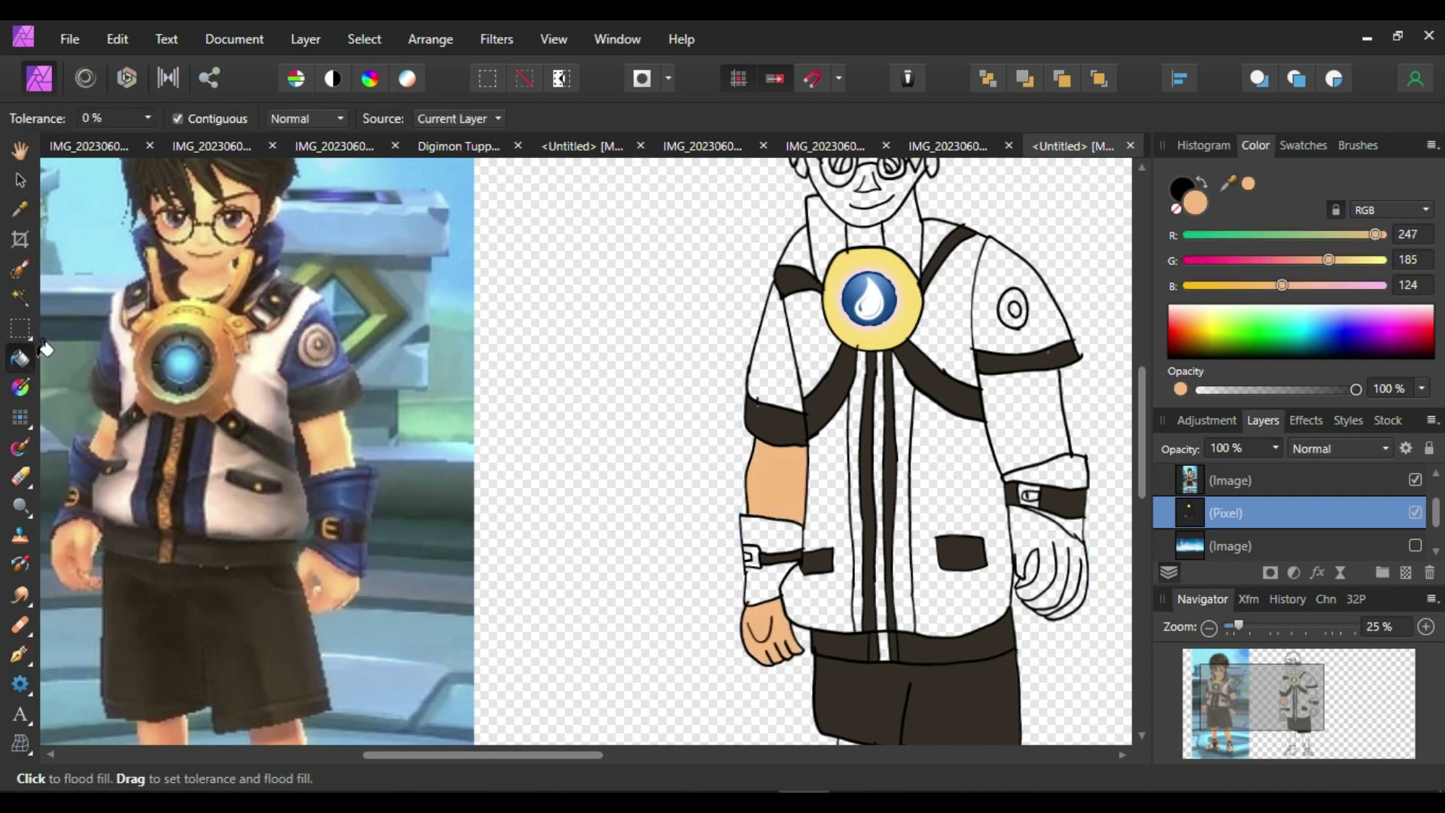
click(1024, 422)
click(1054, 579)
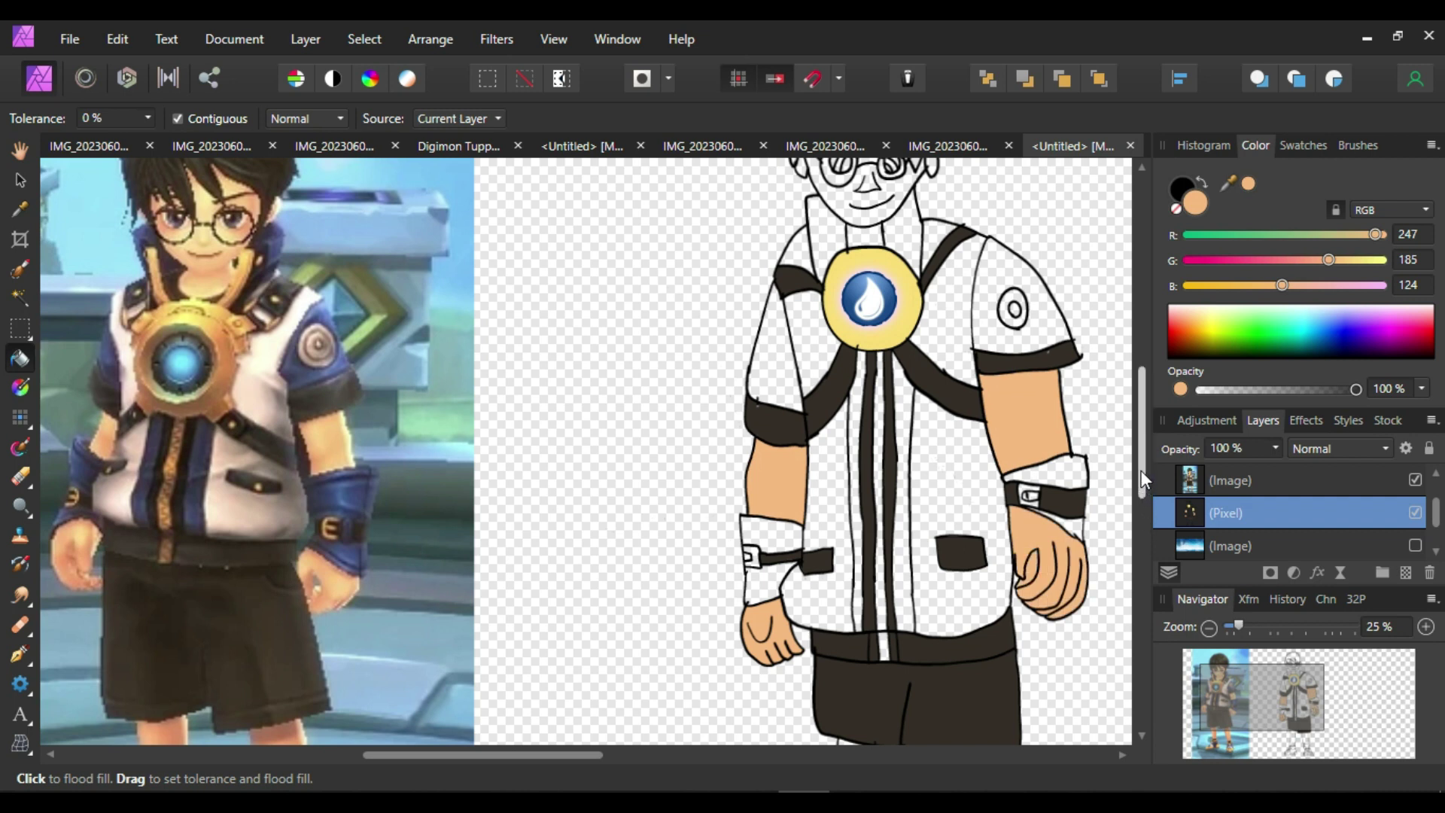
Flood-fill the face, ears and neck with the same skin tone
scroll(1142, 471, up, 2)
key(ctrl+z)
click(847, 256)
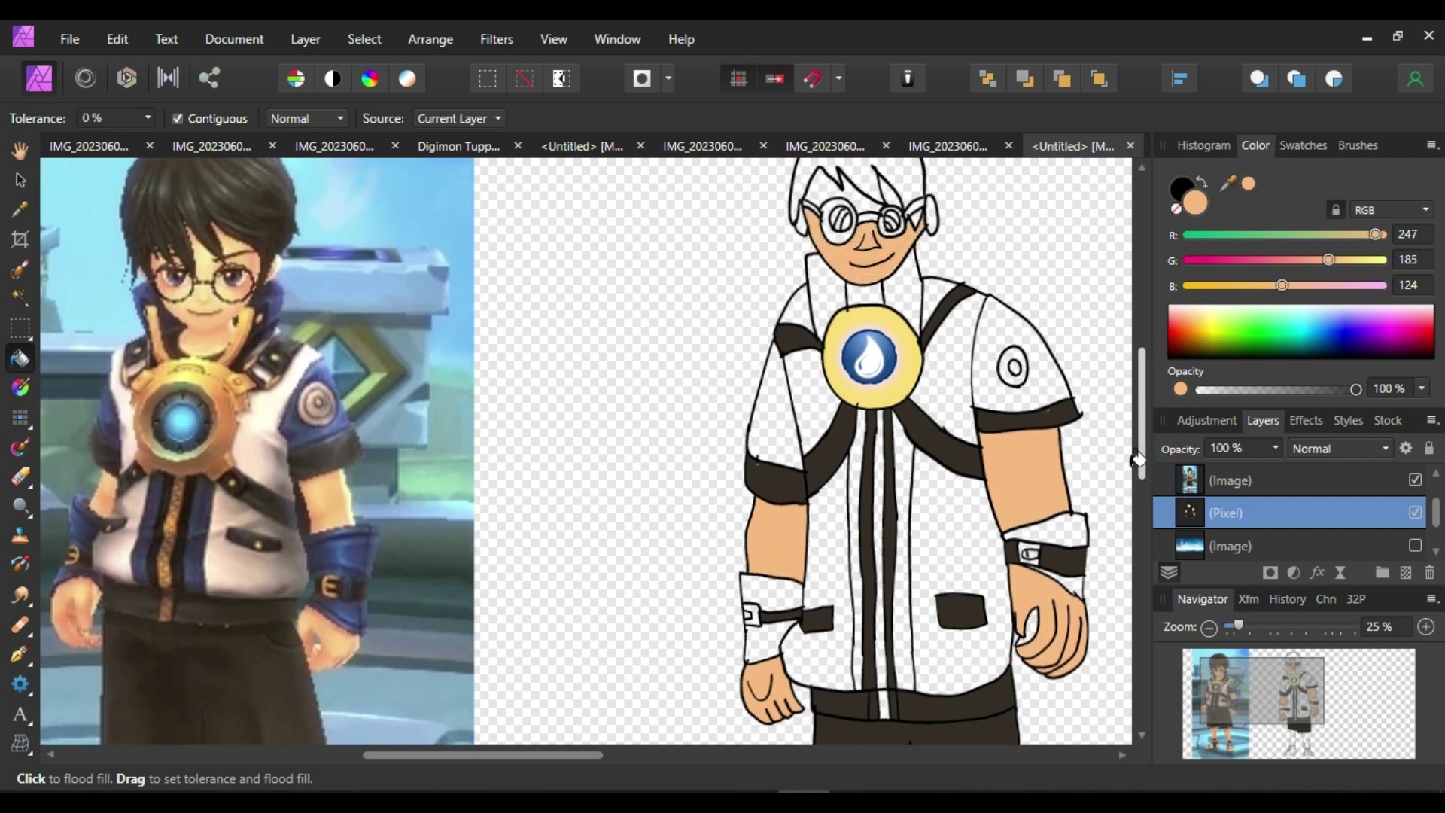
click(825, 189)
click(826, 228)
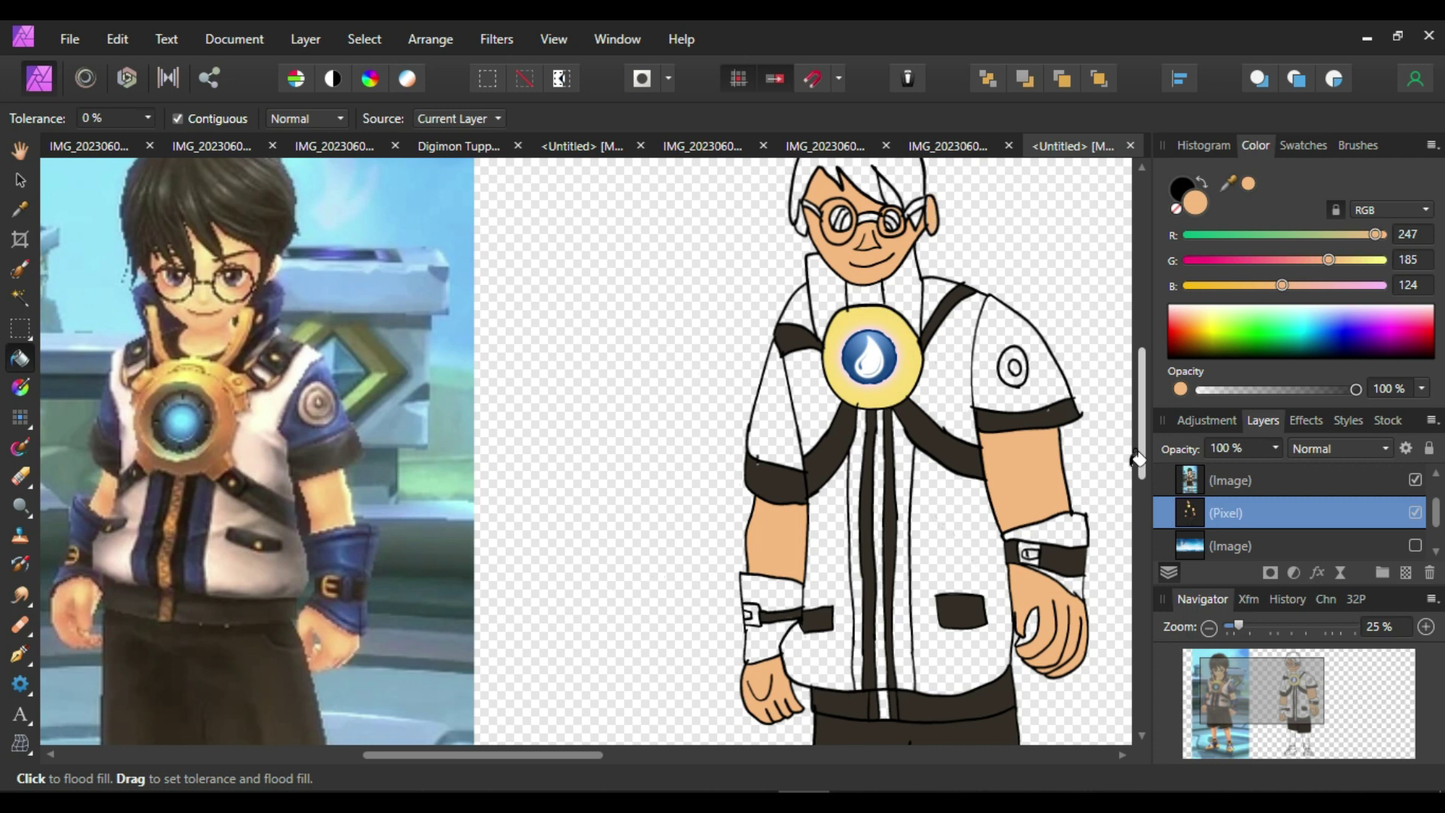
click(885, 293)
key(ctrl+z)
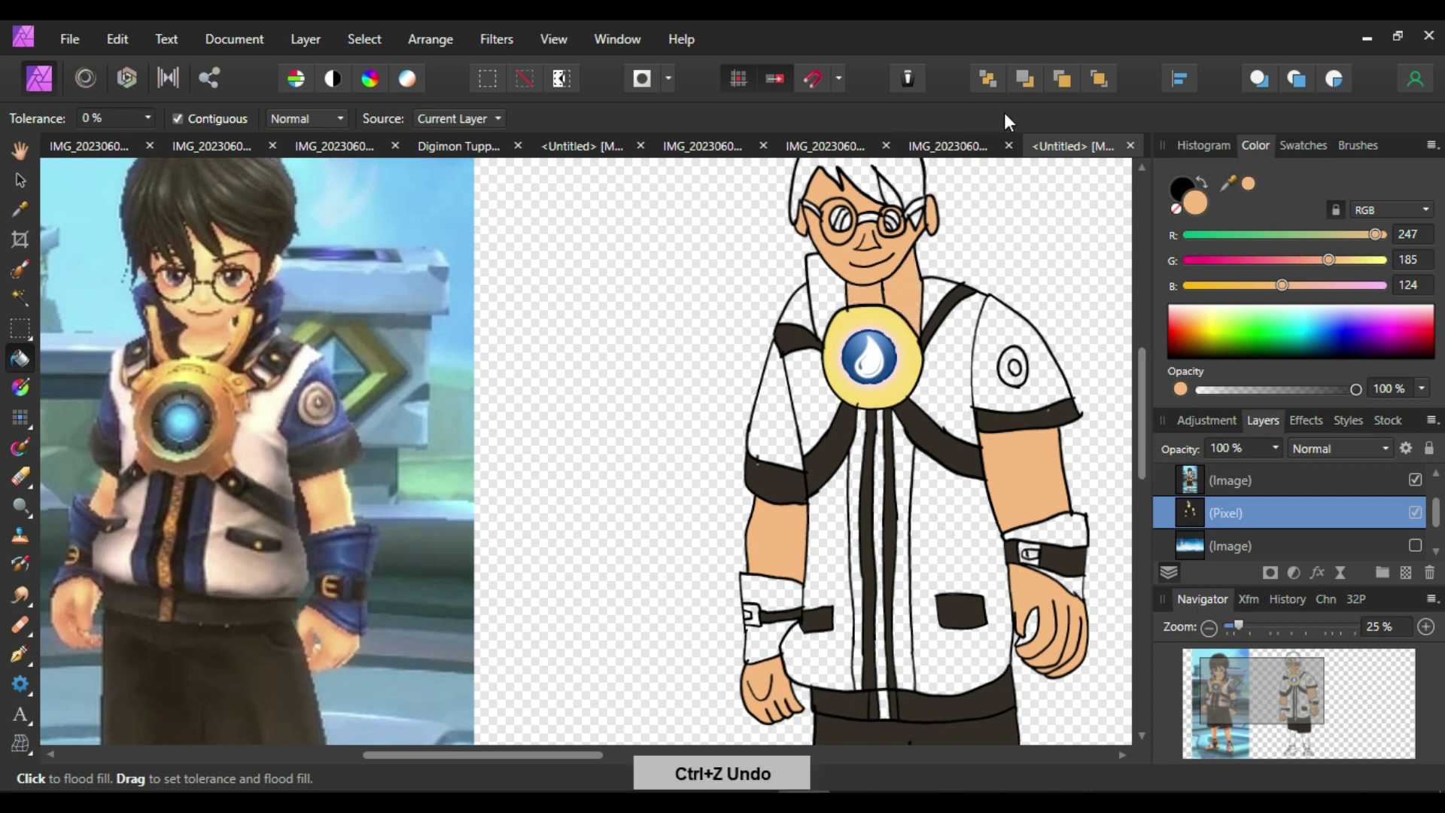
Flood-fill both bare legs below the shorts with the skin tone
click(20, 418)
key(x)
click(19, 358)
key(x)
drag(1139, 391, 1140, 495)
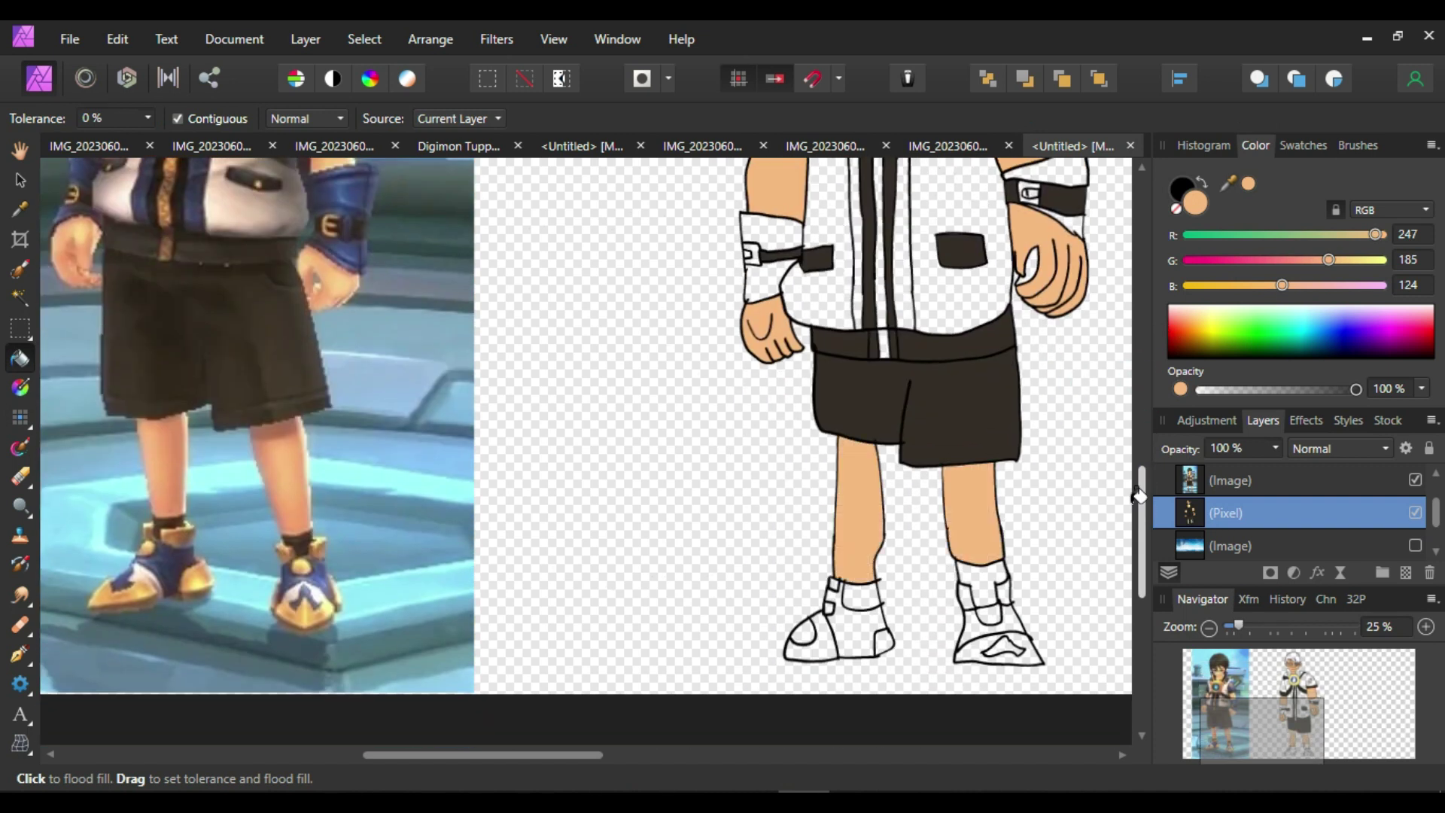
Sample the dark brown (RGB 53, 46, 40) from the drawn shorts and flood-fill both socks with it
click(20, 208)
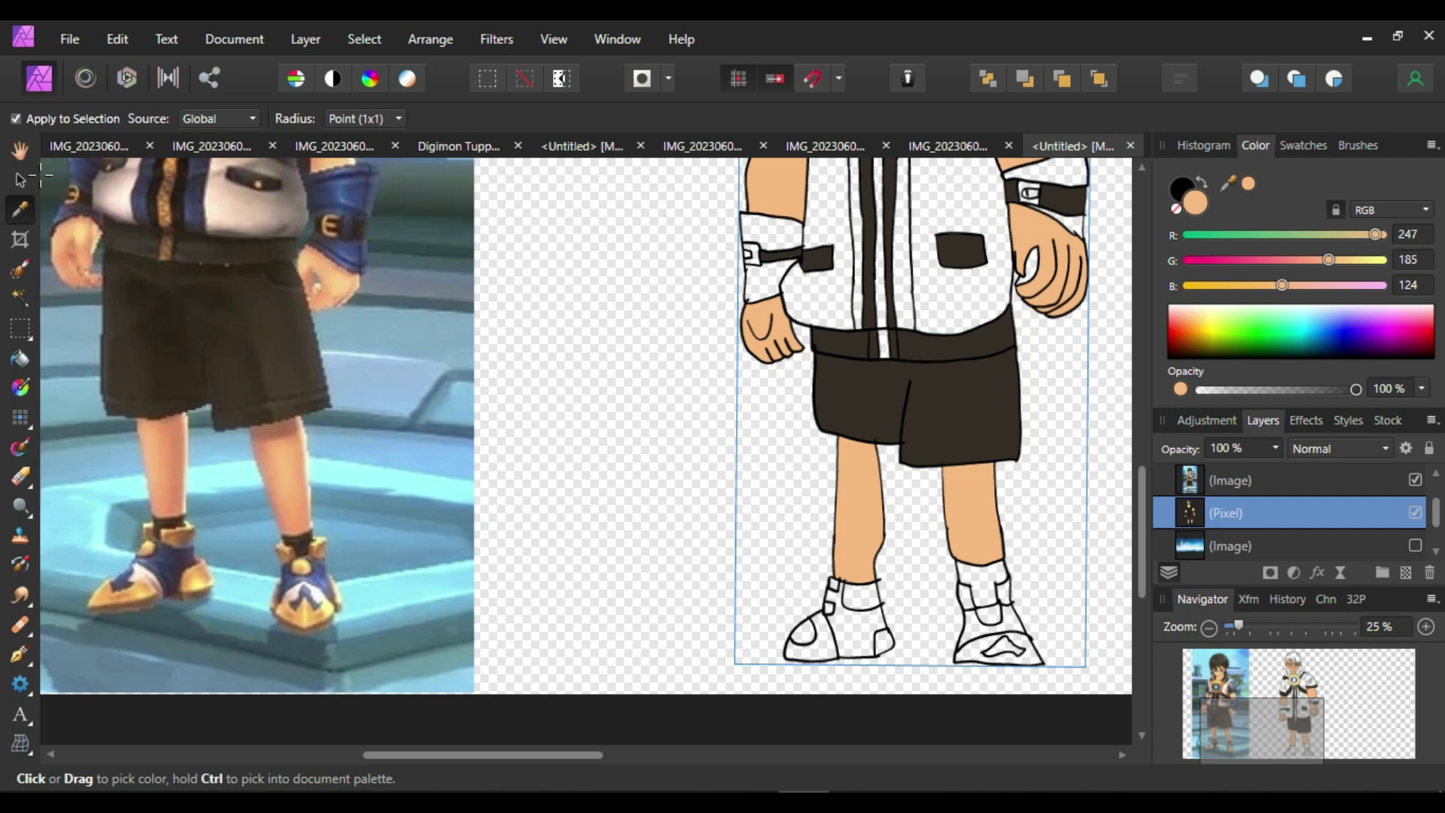
click(968, 410)
click(20, 358)
click(983, 578)
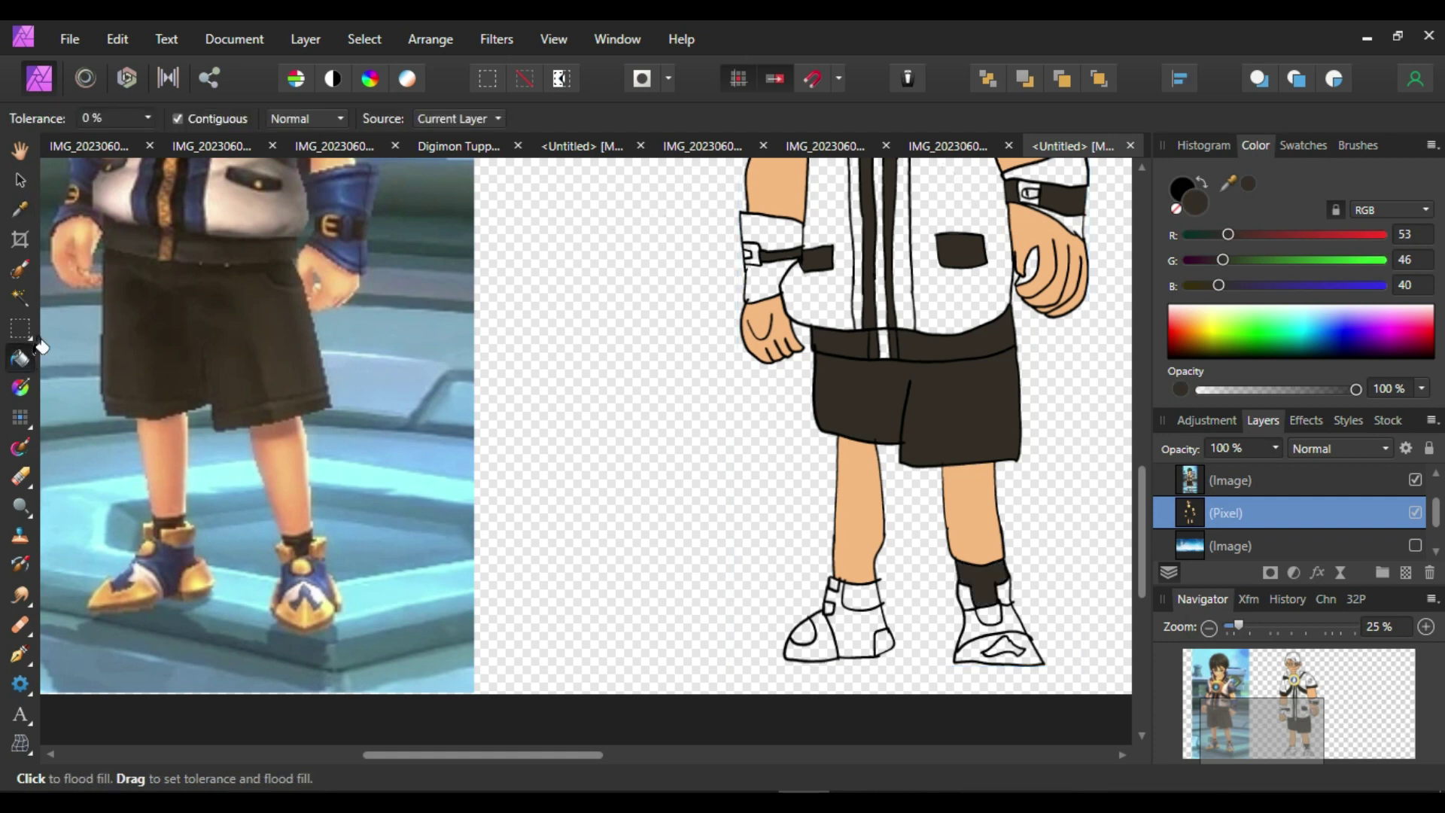
click(860, 595)
Flood-fill the middle section of the side-facing shoe with golden orange (RGB 238, 170, 88) sampled from the reference shoe
click(24, 204)
click(130, 594)
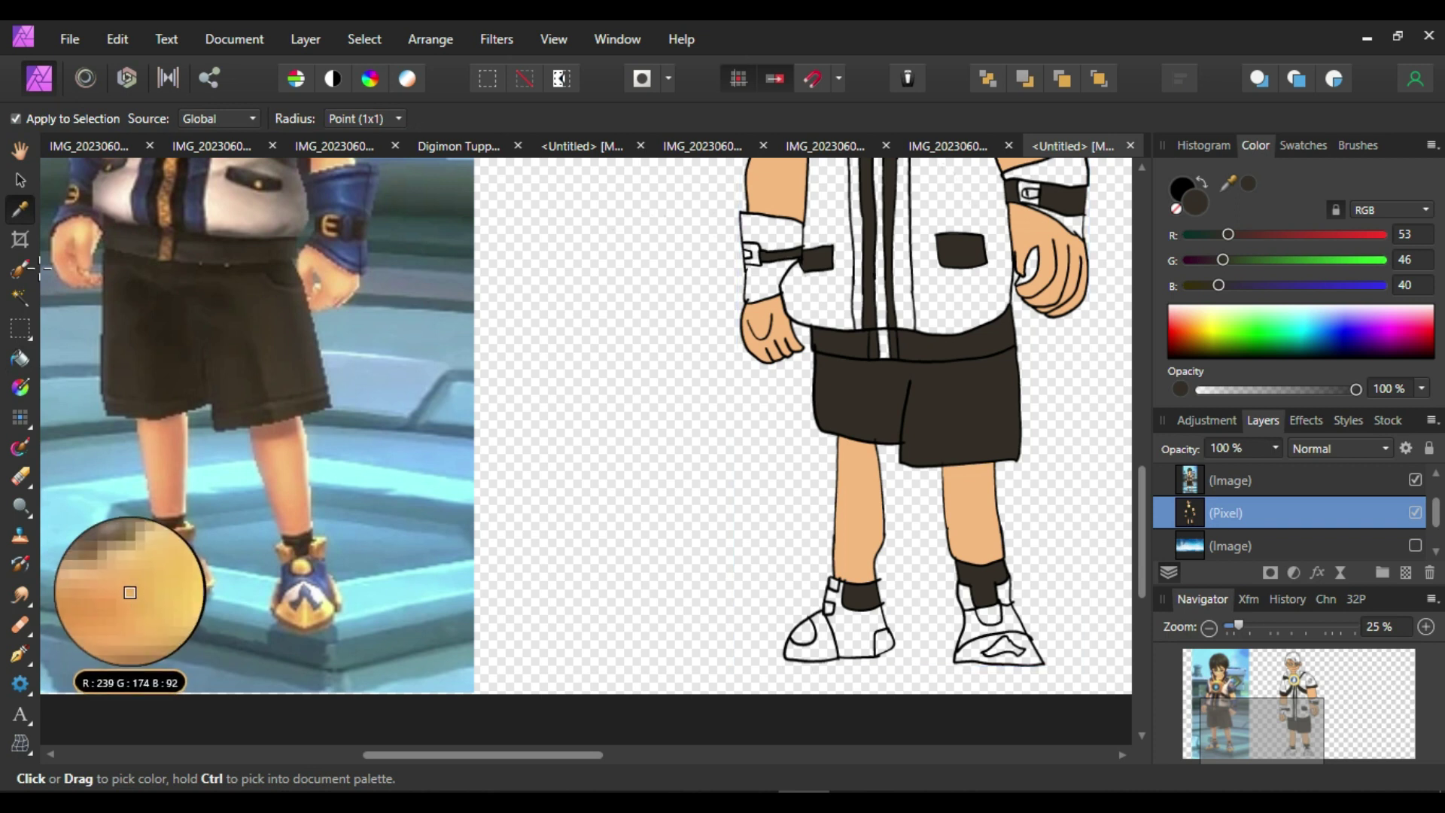
click(20, 358)
click(856, 631)
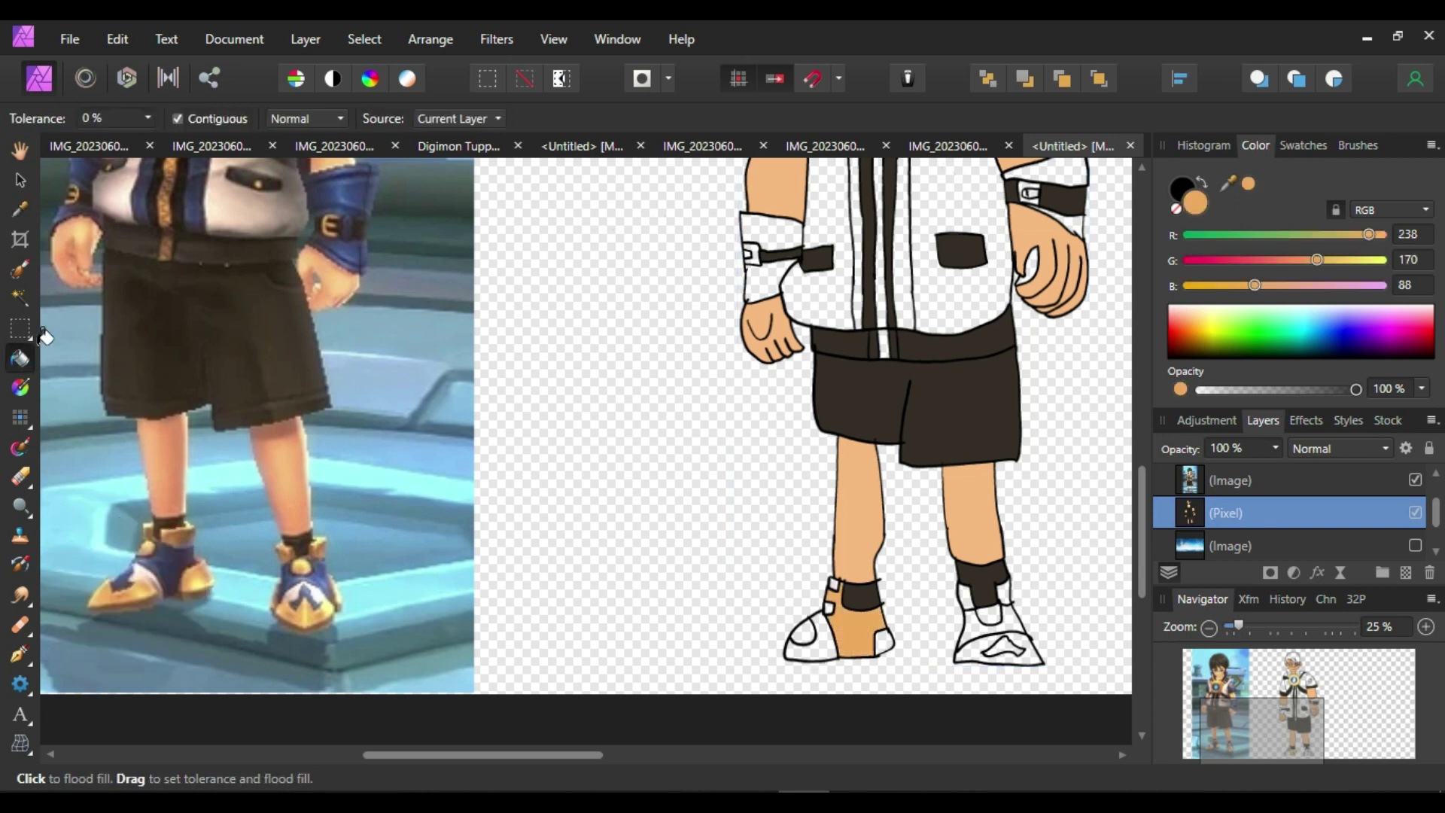
Undo the side-facing shoe's middle fill and flood-fill both shoes' ankle trims, the front tongue and the toe sections with golden orange (RGB 238, 170, 88)
key(ctrl+z)
key(ctrl+z)
click(829, 607)
click(965, 597)
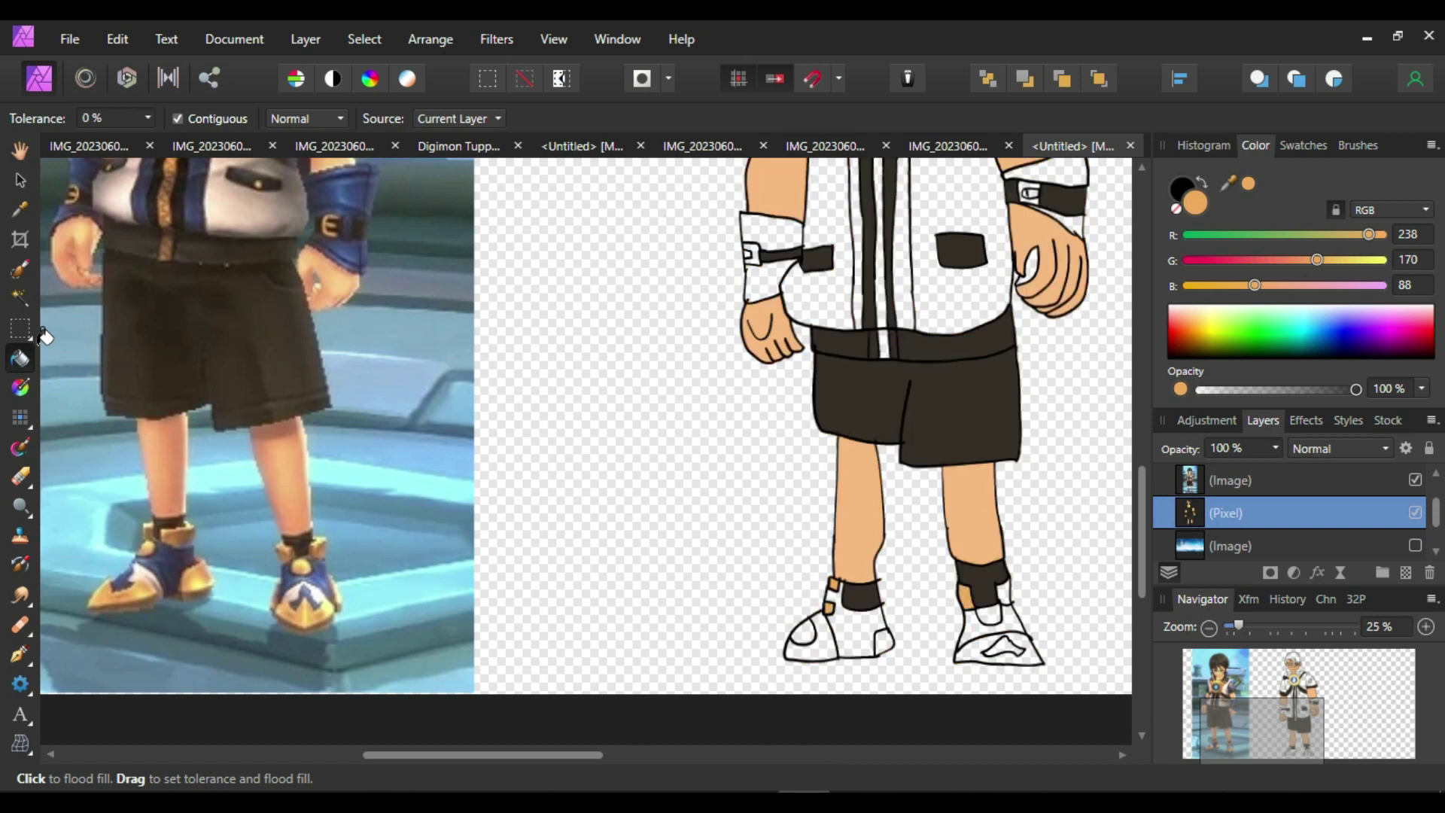
click(989, 614)
click(1003, 645)
click(1039, 70)
key(ctrl+z)
click(975, 649)
click(823, 642)
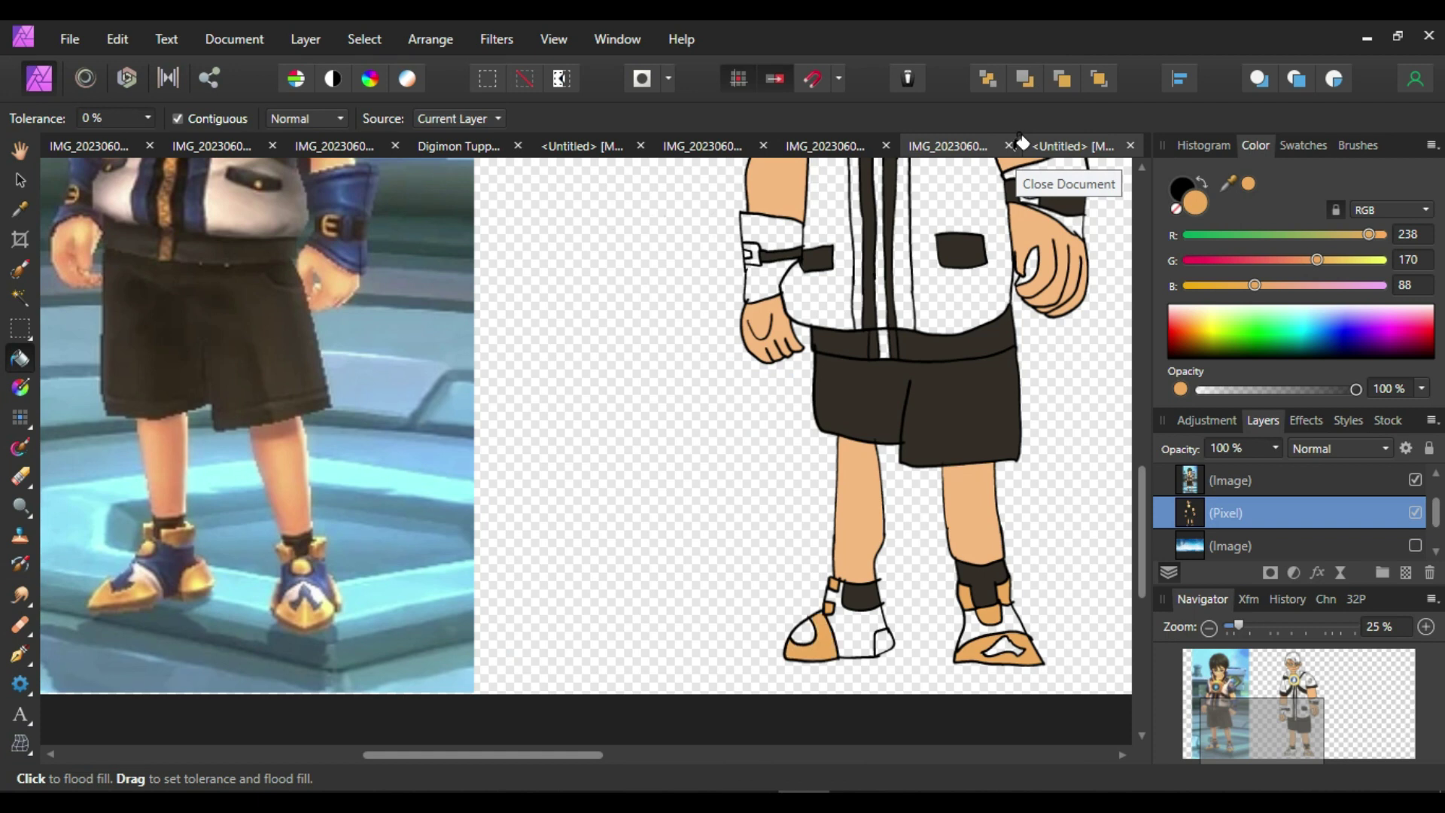
Sample blue (RGB 78, 92, 150) from the reference shoe and flood-fill both shoes' bodies and toe emblems with it
click(21, 205)
click(319, 595)
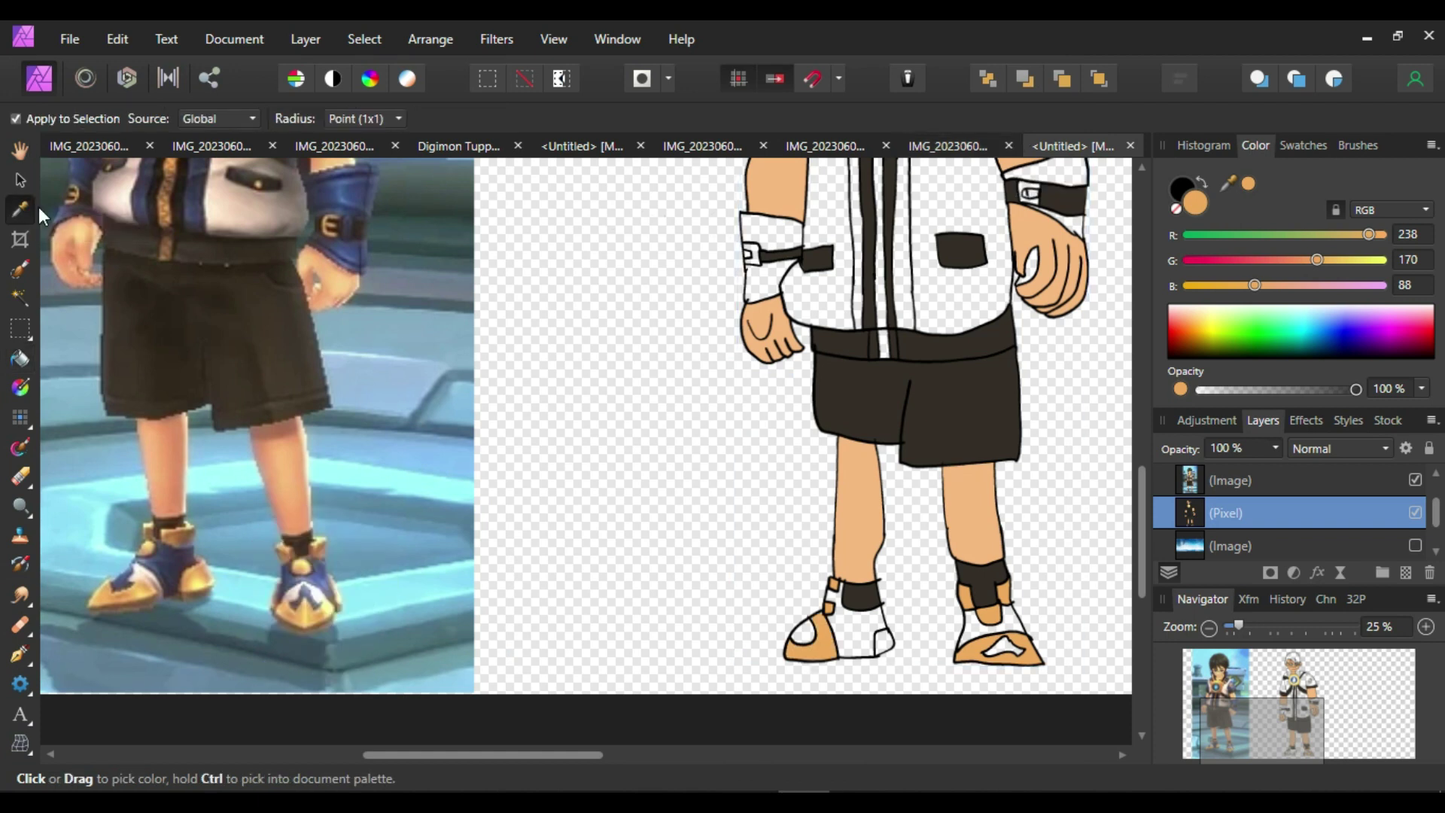
click(316, 567)
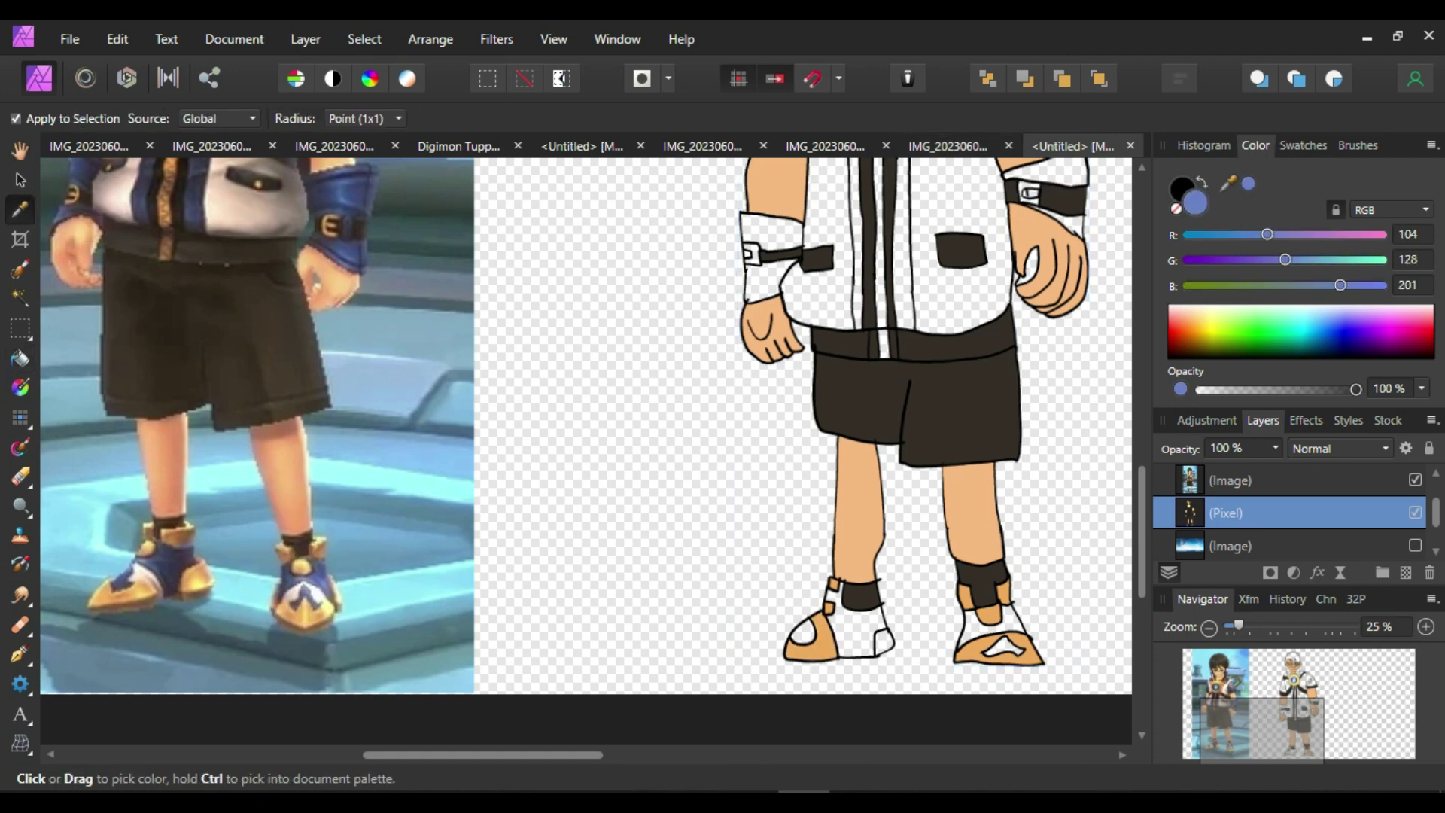
click(20, 358)
click(992, 627)
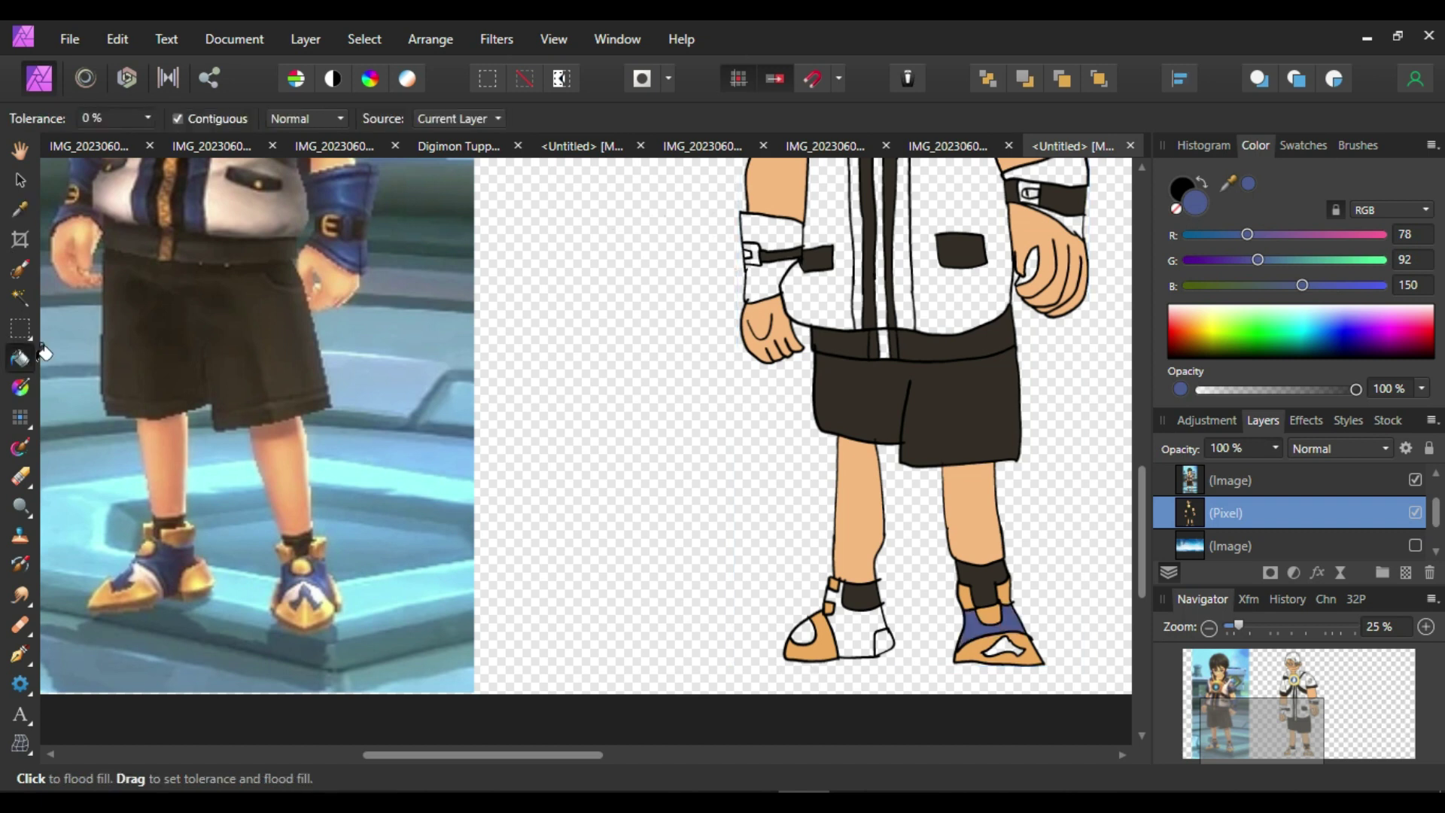
click(858, 622)
click(803, 631)
click(1003, 647)
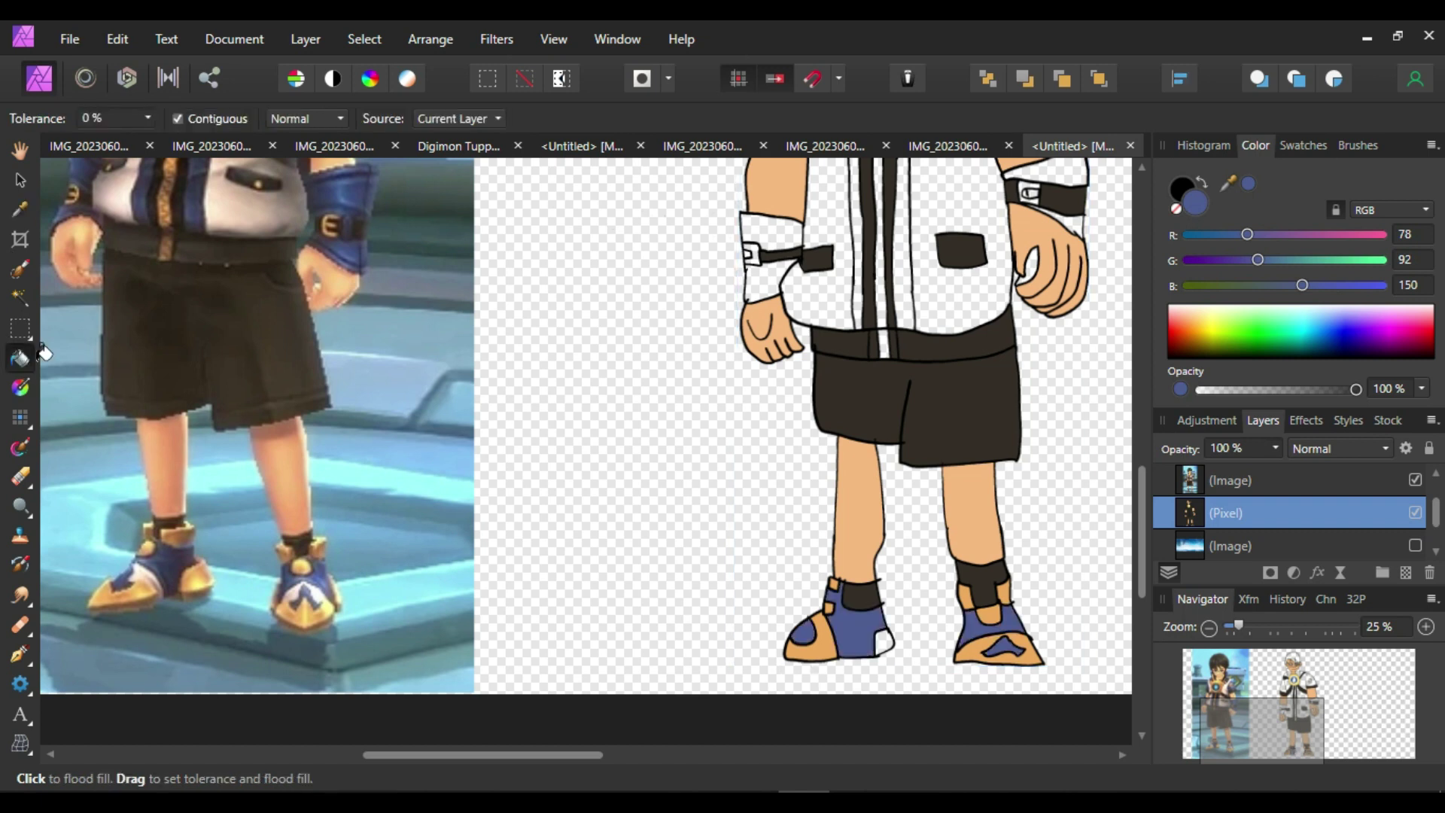
Resample golden orange (RGB 238, 170, 88) and flood-fill the side-facing shoe's heel and the jacket's centre strip
click(22, 207)
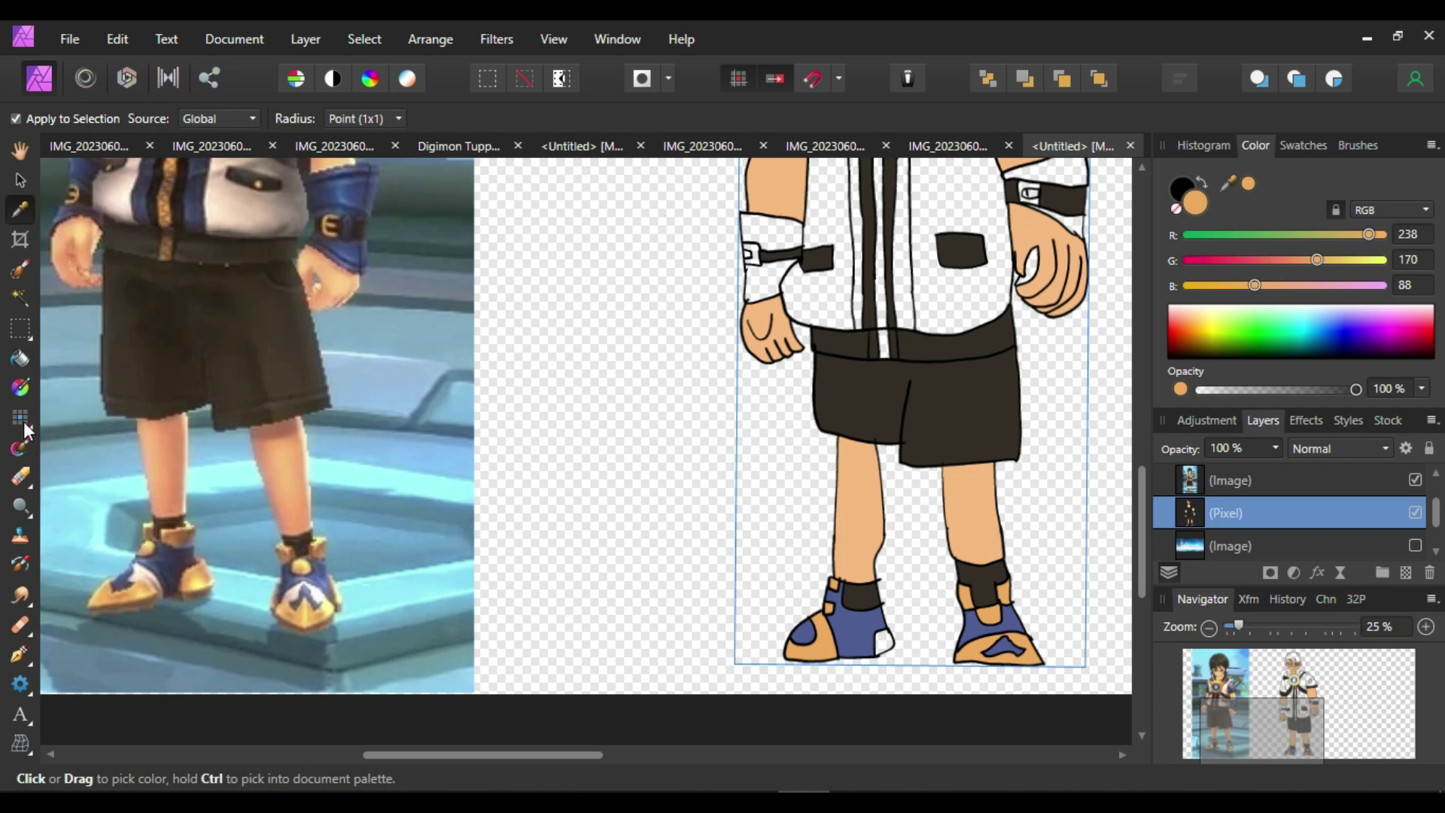
click(19, 358)
scroll(1145, 516, up, 5)
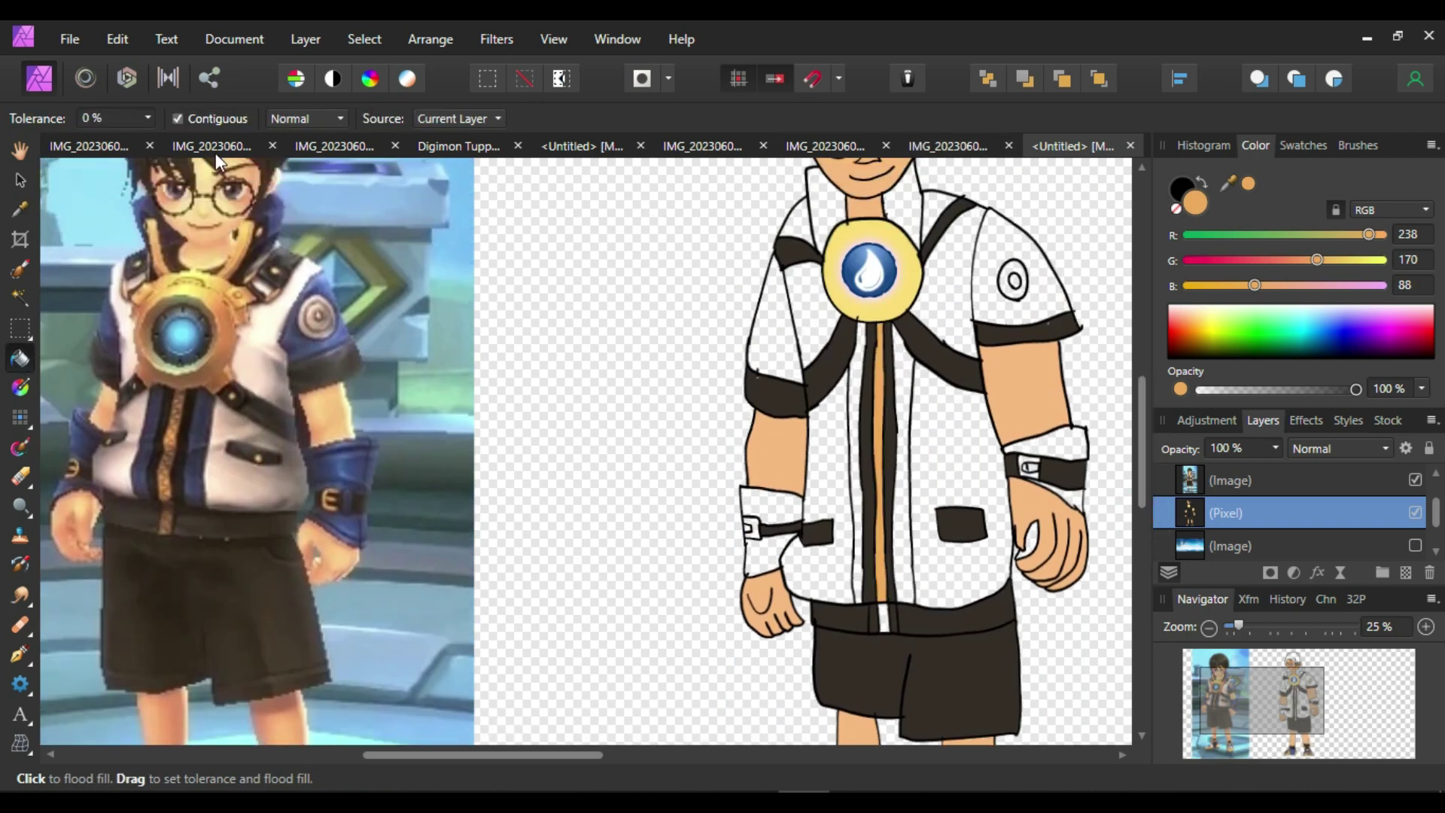
Sample blue (RGB 59, 88, 142) from the reference wristband and flood-fill the cuff areas of both wristbands with it
click(20, 207)
click(343, 470)
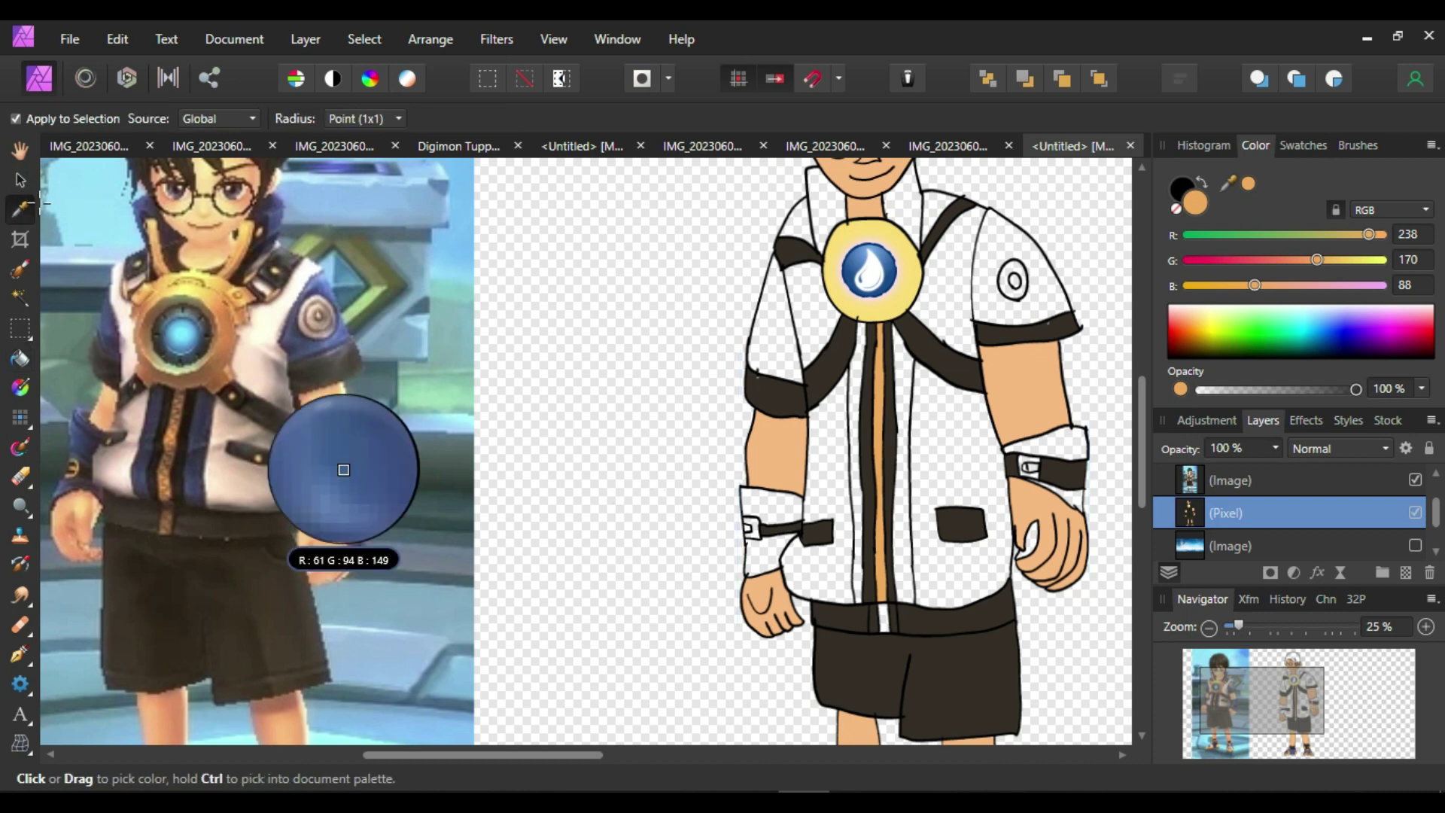
click(21, 356)
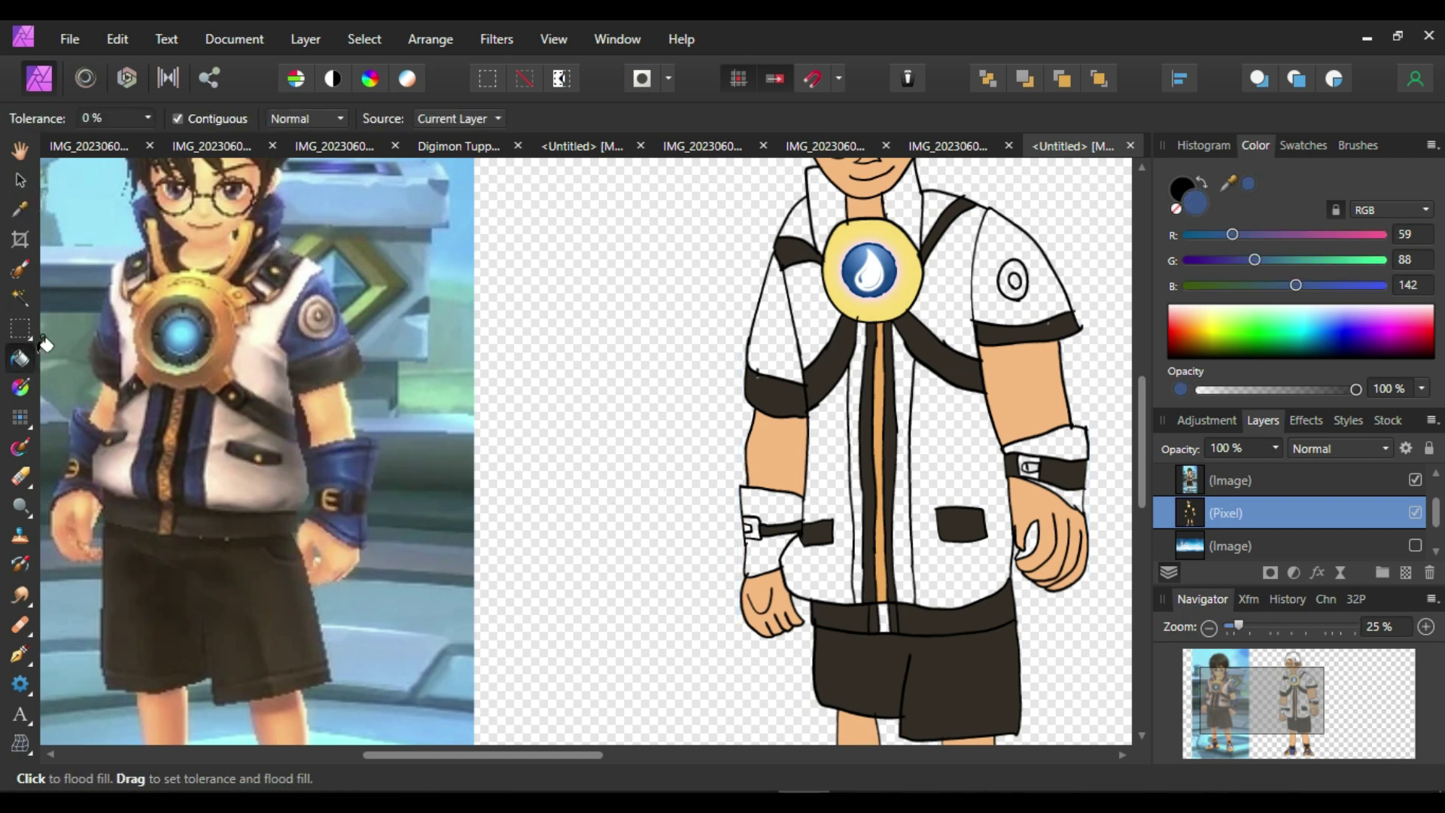
click(1060, 444)
click(1072, 494)
click(772, 508)
click(764, 556)
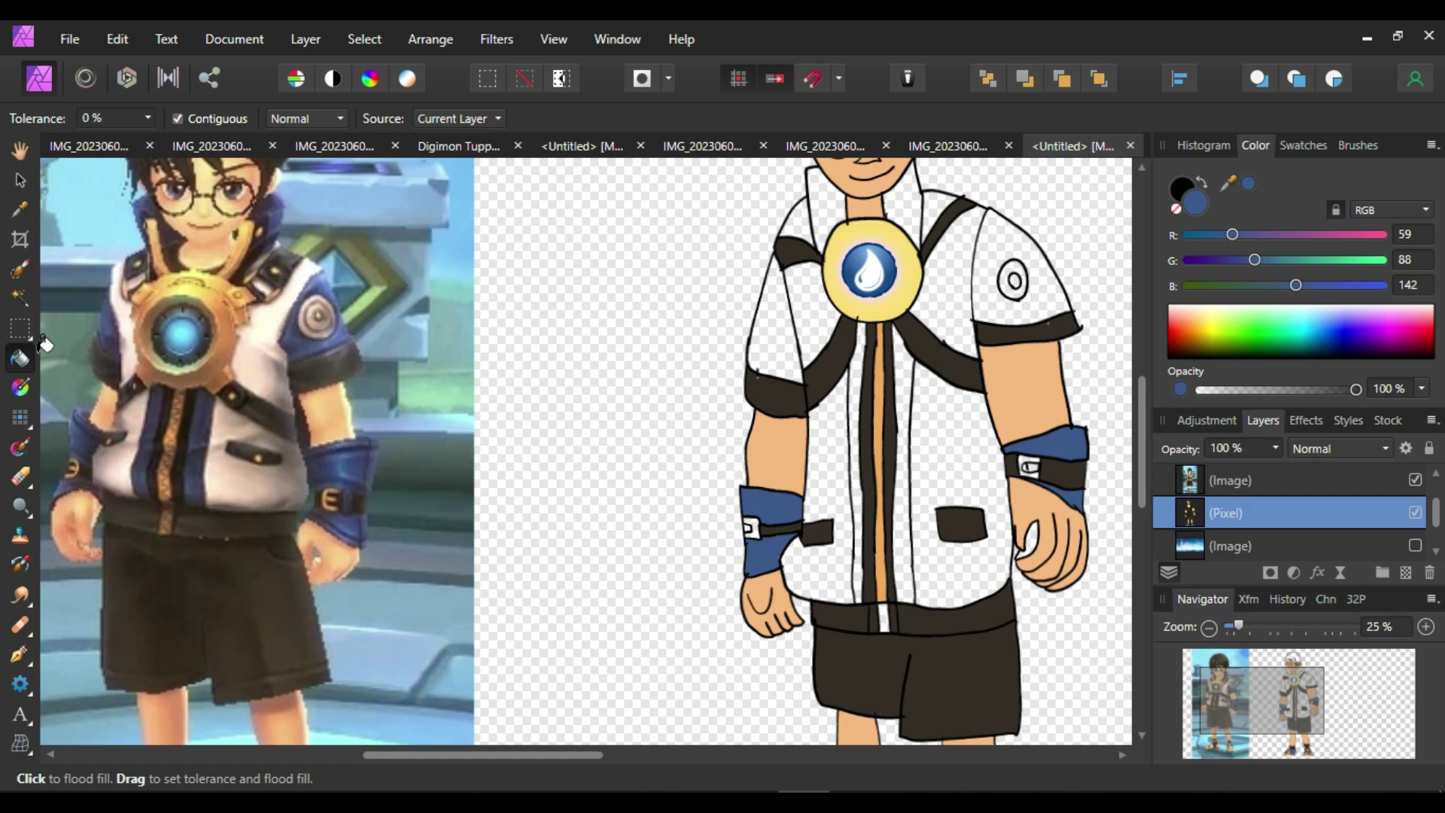
Flood-fill both sleeves, the two vertical jacket stripes and the raised collar with the same blue
click(774, 320)
click(1046, 248)
click(904, 467)
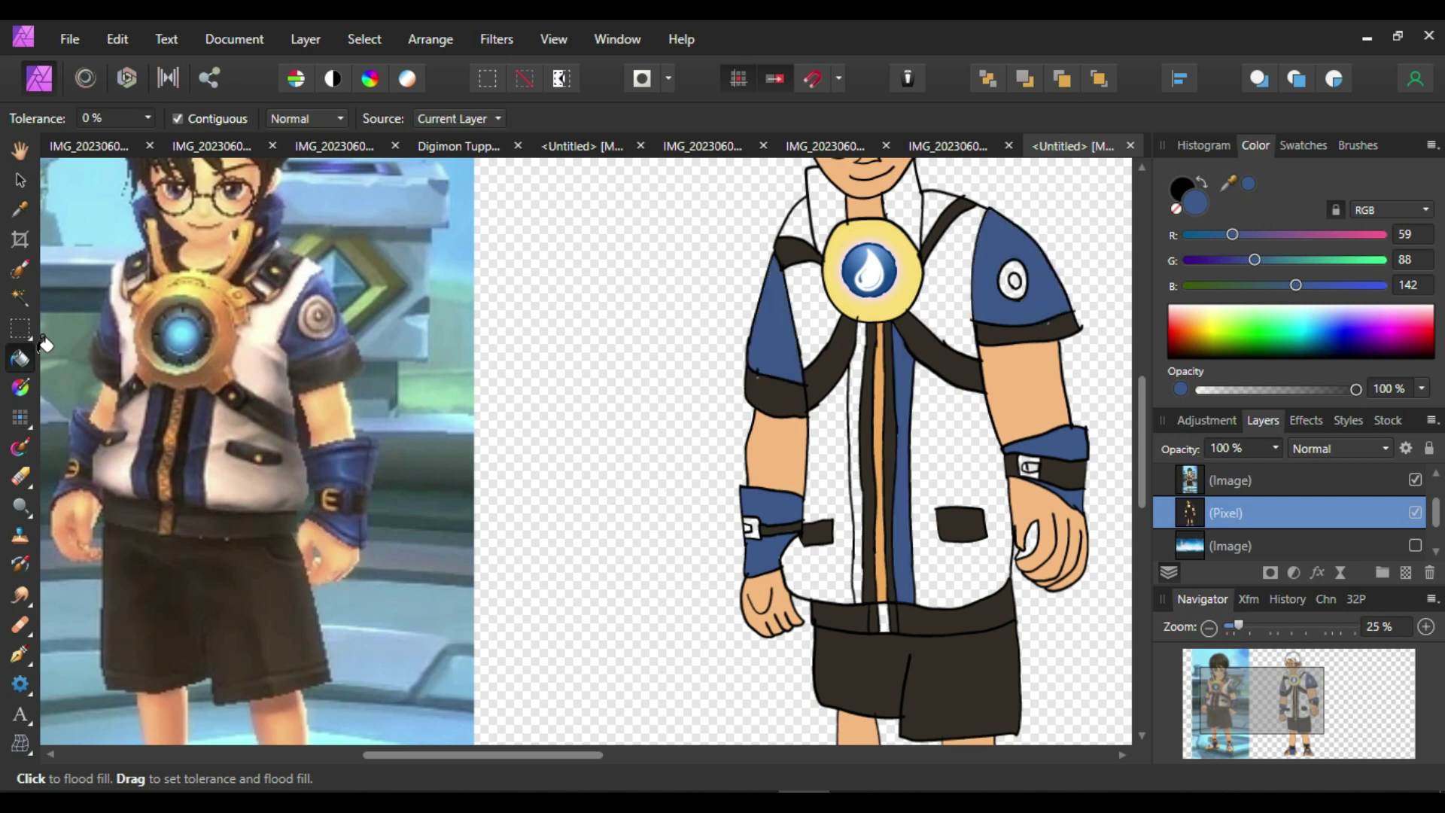
click(857, 467)
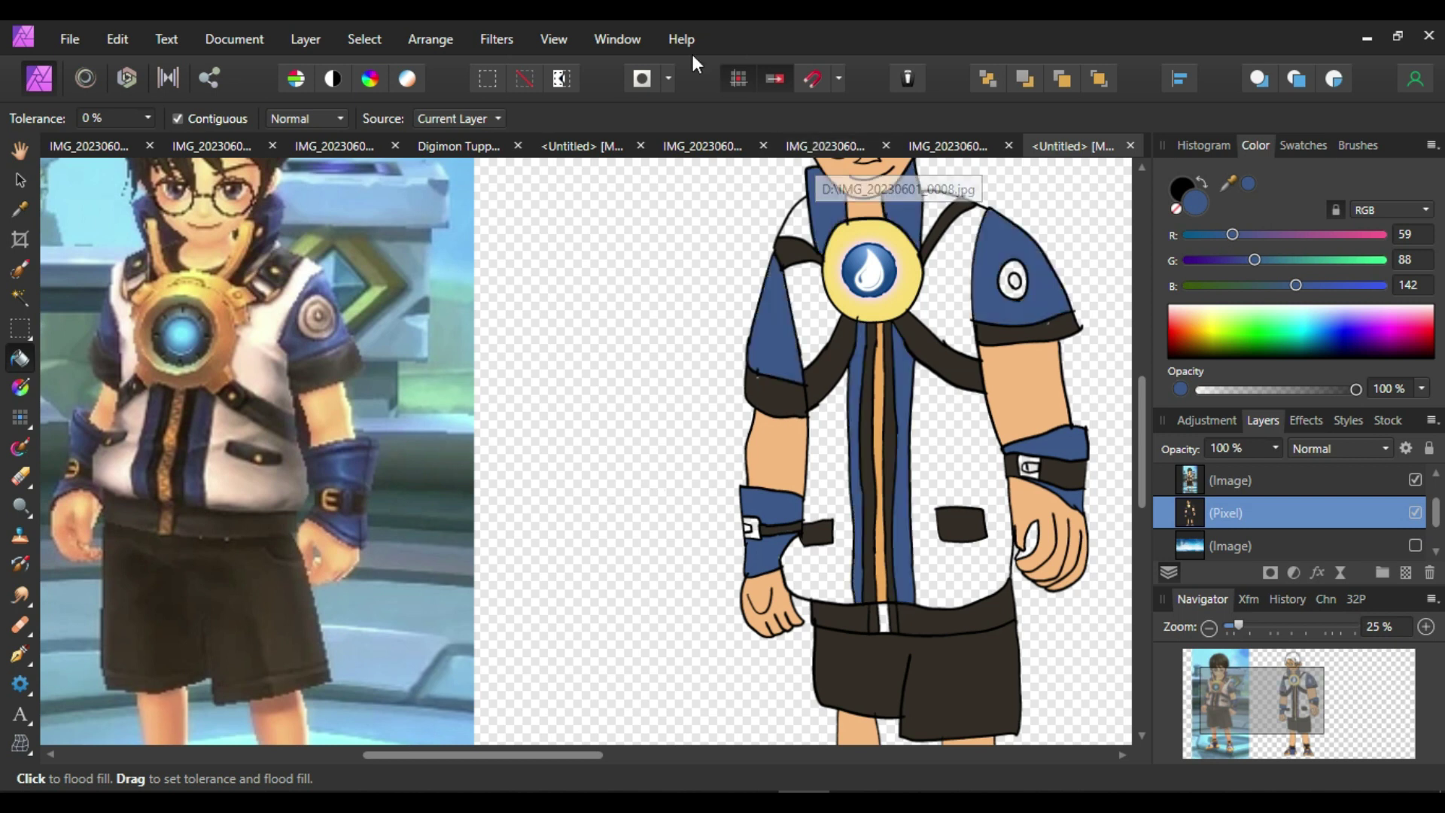
Sample dark brown (RGB 70, 60, 50) from the reference hair and flood-fill the character's hair with it
click(21, 209)
drag(1141, 489, 1141, 426)
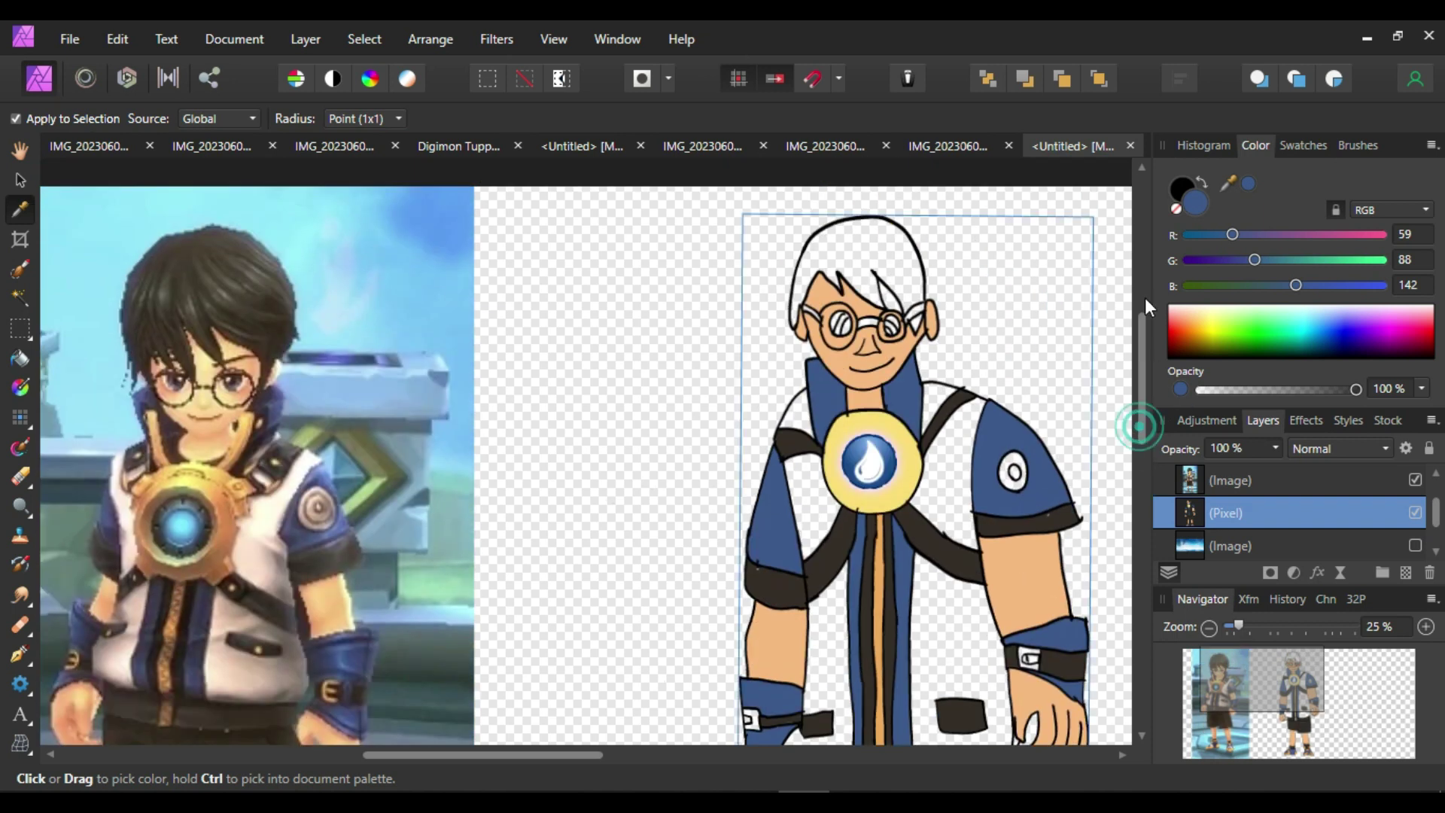
click(184, 240)
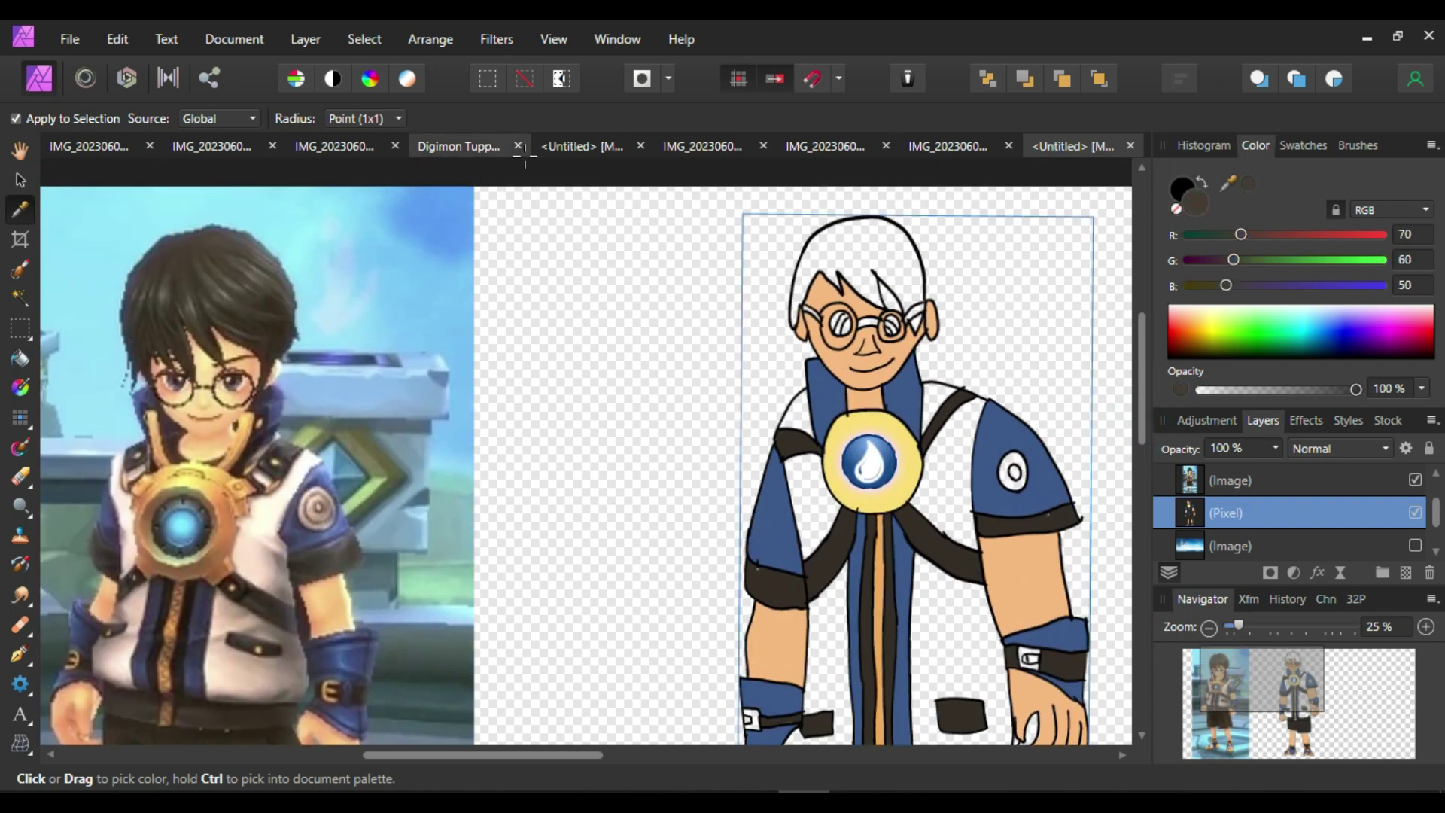
click(22, 359)
click(858, 252)
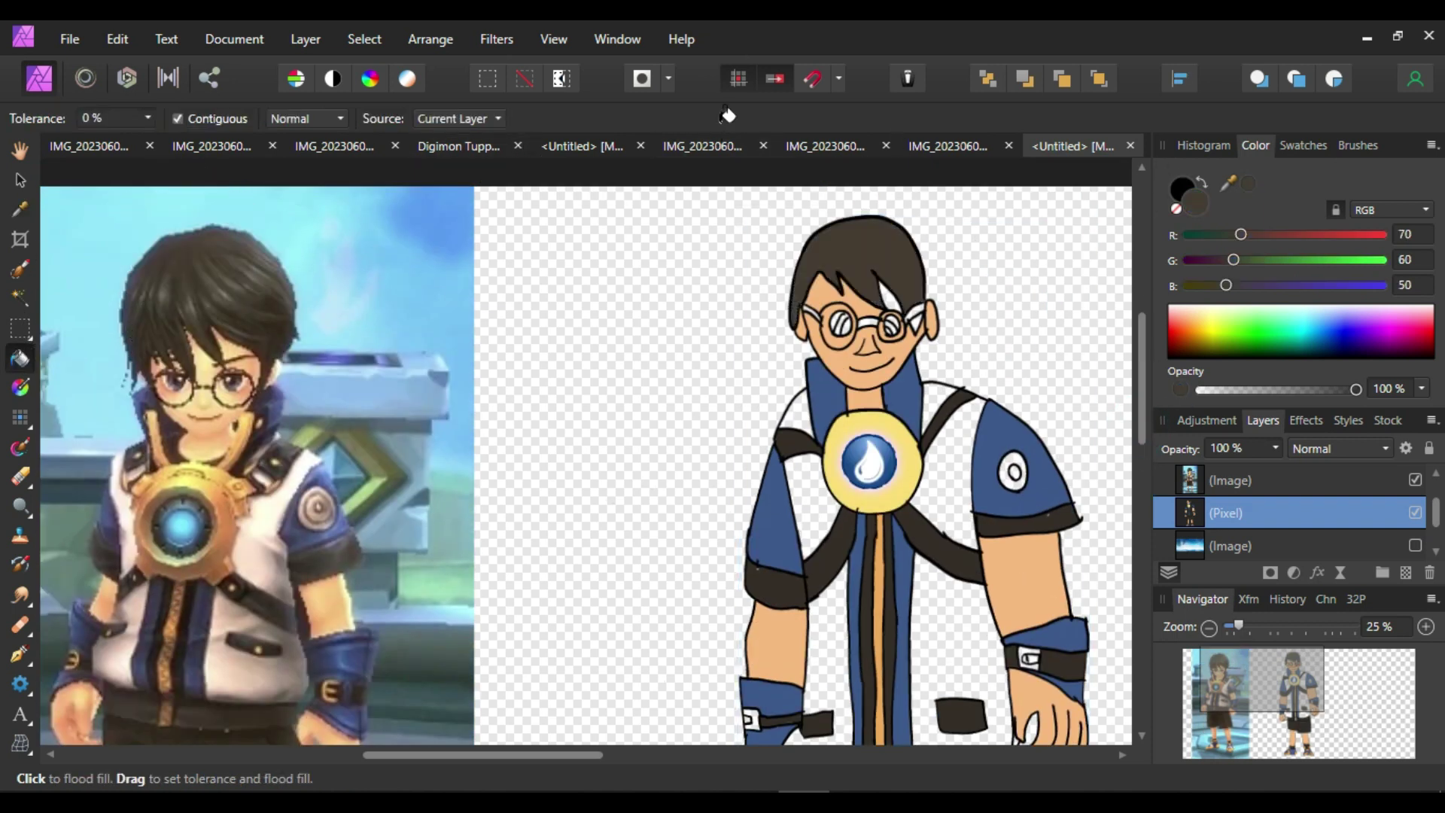
Sample the skin tone (RGB 247, 185, 124) from the drawn face and flood-fill the remaining gap beneath the fringe
click(20, 209)
click(858, 354)
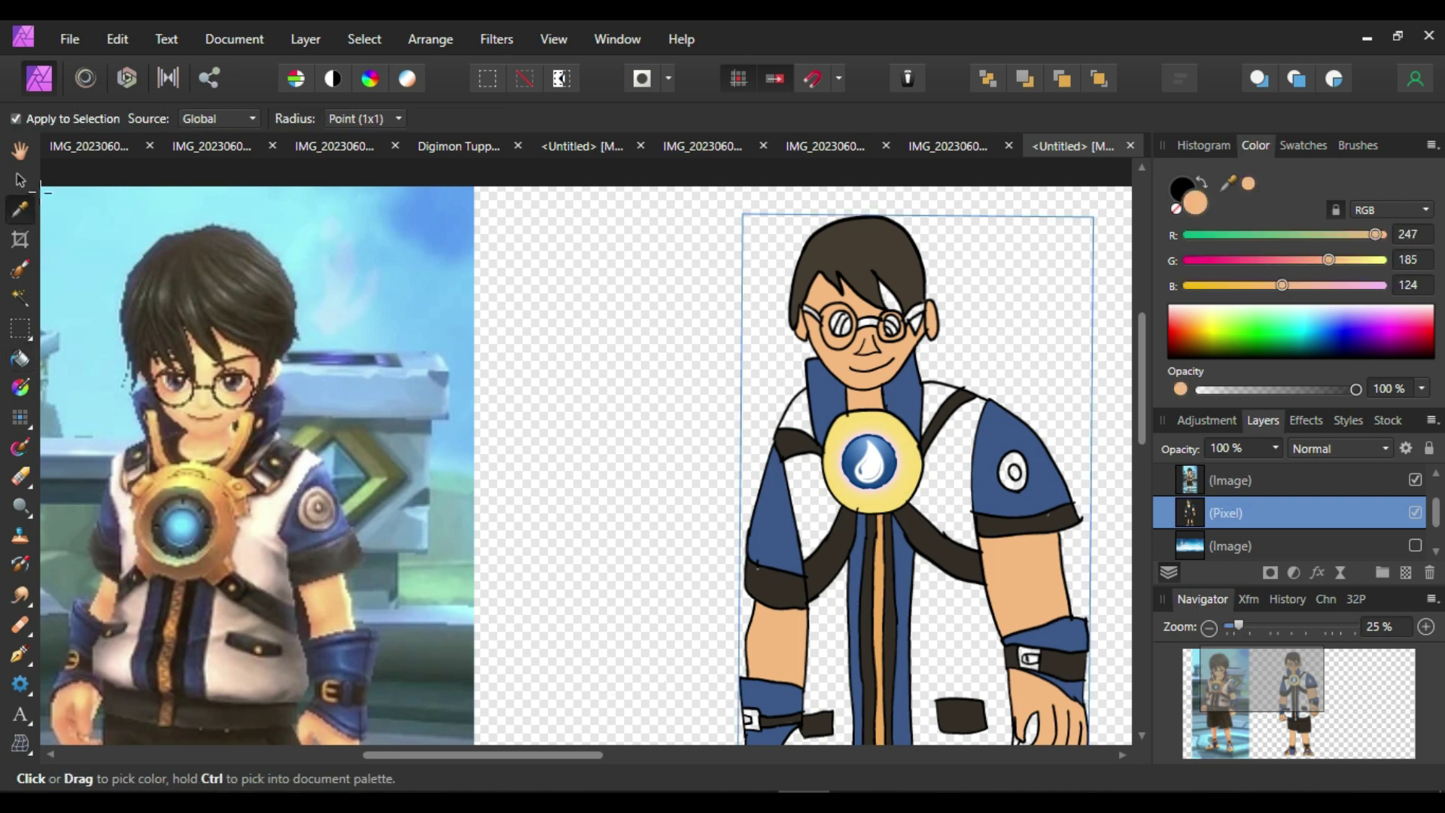
click(20, 359)
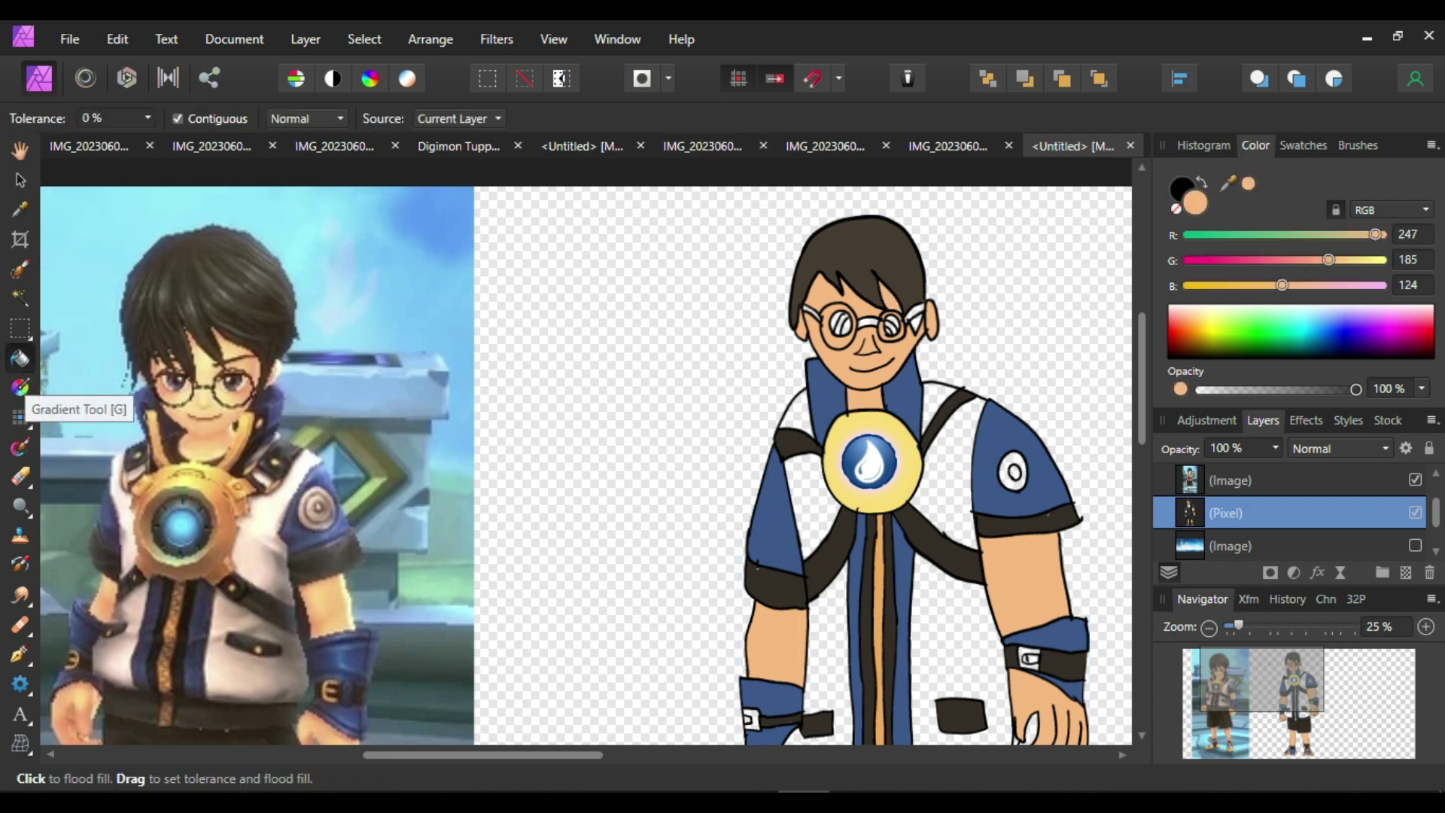
Set the fill colour to near-black (RGB 25, 29, 26) and flood-fill the arms and bridge of the glasses
click(20, 208)
click(858, 253)
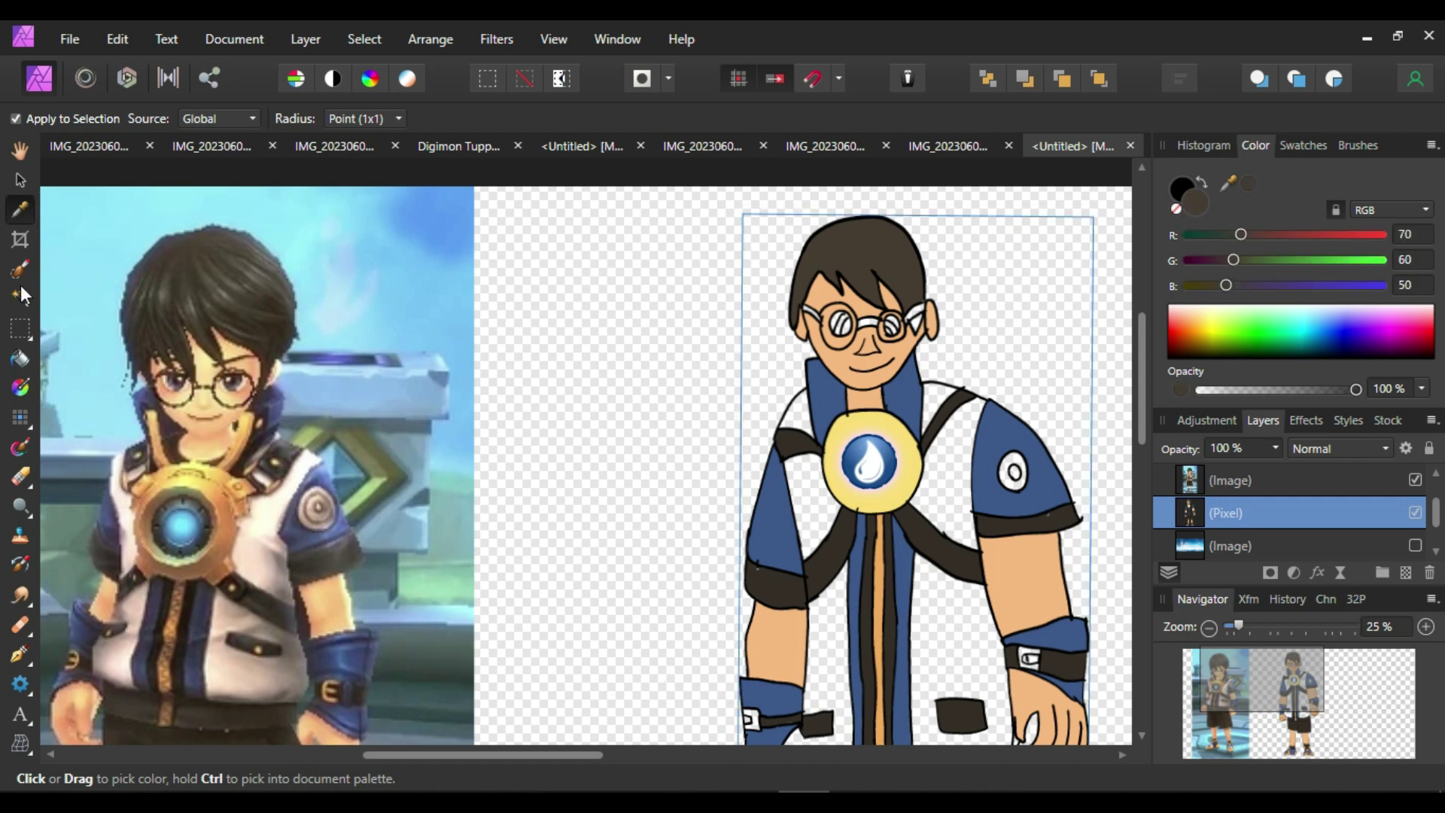
click(20, 359)
click(1208, 234)
click(1211, 260)
click(1208, 285)
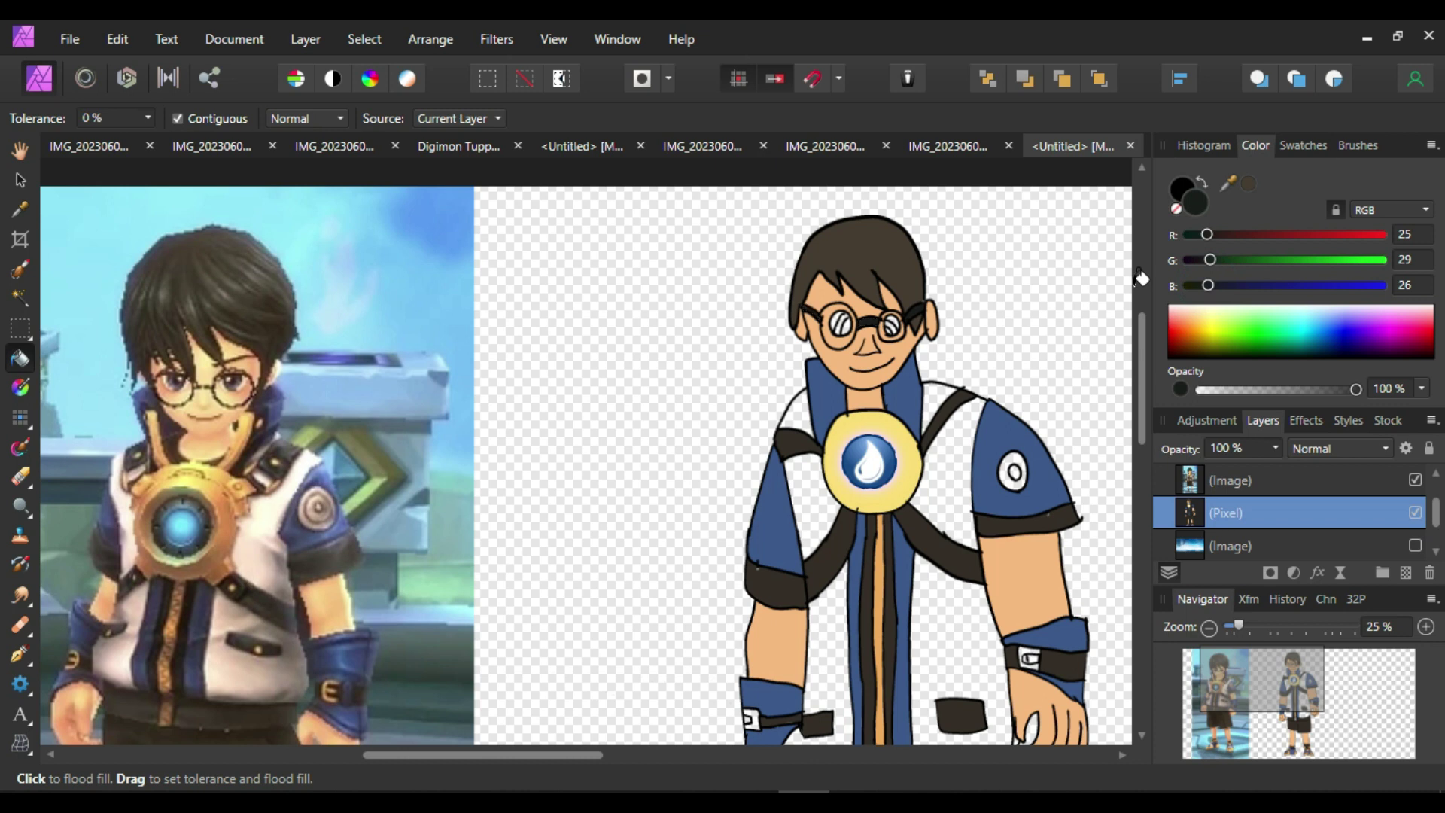
Mix a light blue (RGB 148, 191, 255) and flood-fill the reflective parts of the glasses' lenses with it
drag(1255, 287, 1382, 280)
mouse_move(1296, 259)
mouse_down()
mouse_move(1292, 234)
mouse_move(1278, 239)
mouse_up()
click(1333, 260)
click(1290, 234)
click(1299, 236)
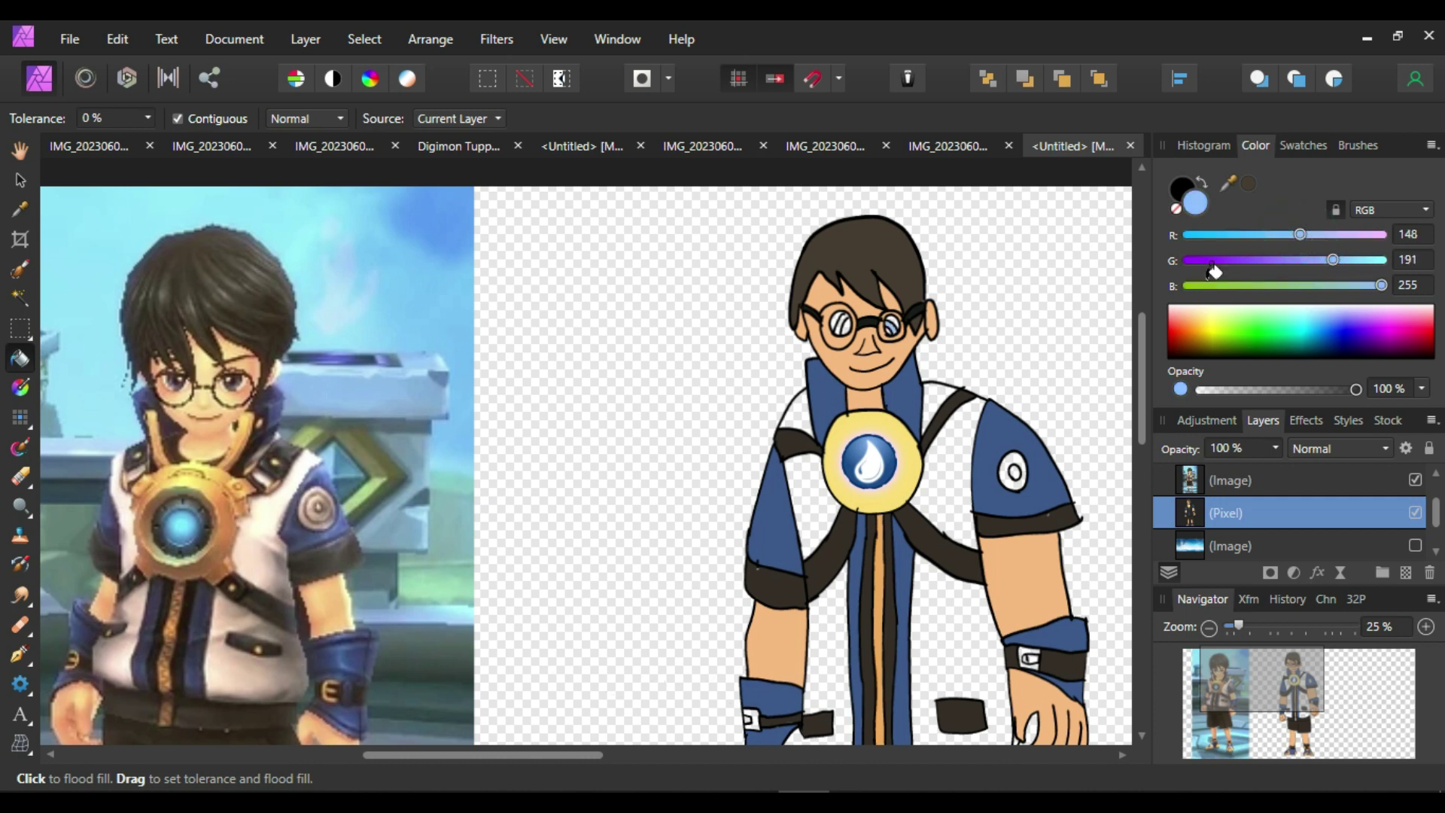
Set the fill colour to dark grey (RGB 35, 36, 40) and flood-fill the dark parts of the lenses, undoing a misplaced fill
click(1214, 234)
click(1215, 260)
click(1219, 285)
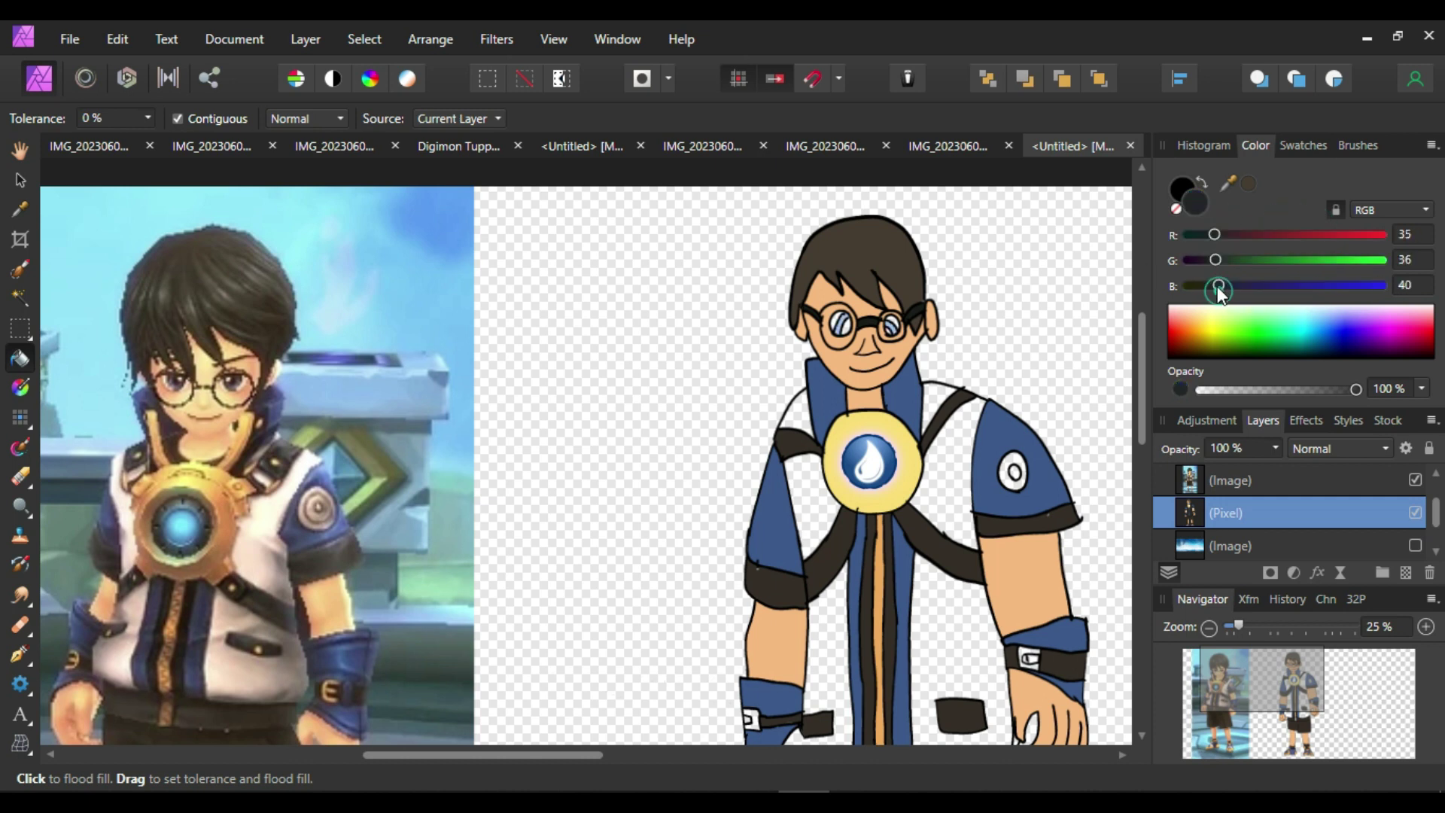
click(1135, 280)
key(ctrl+z)
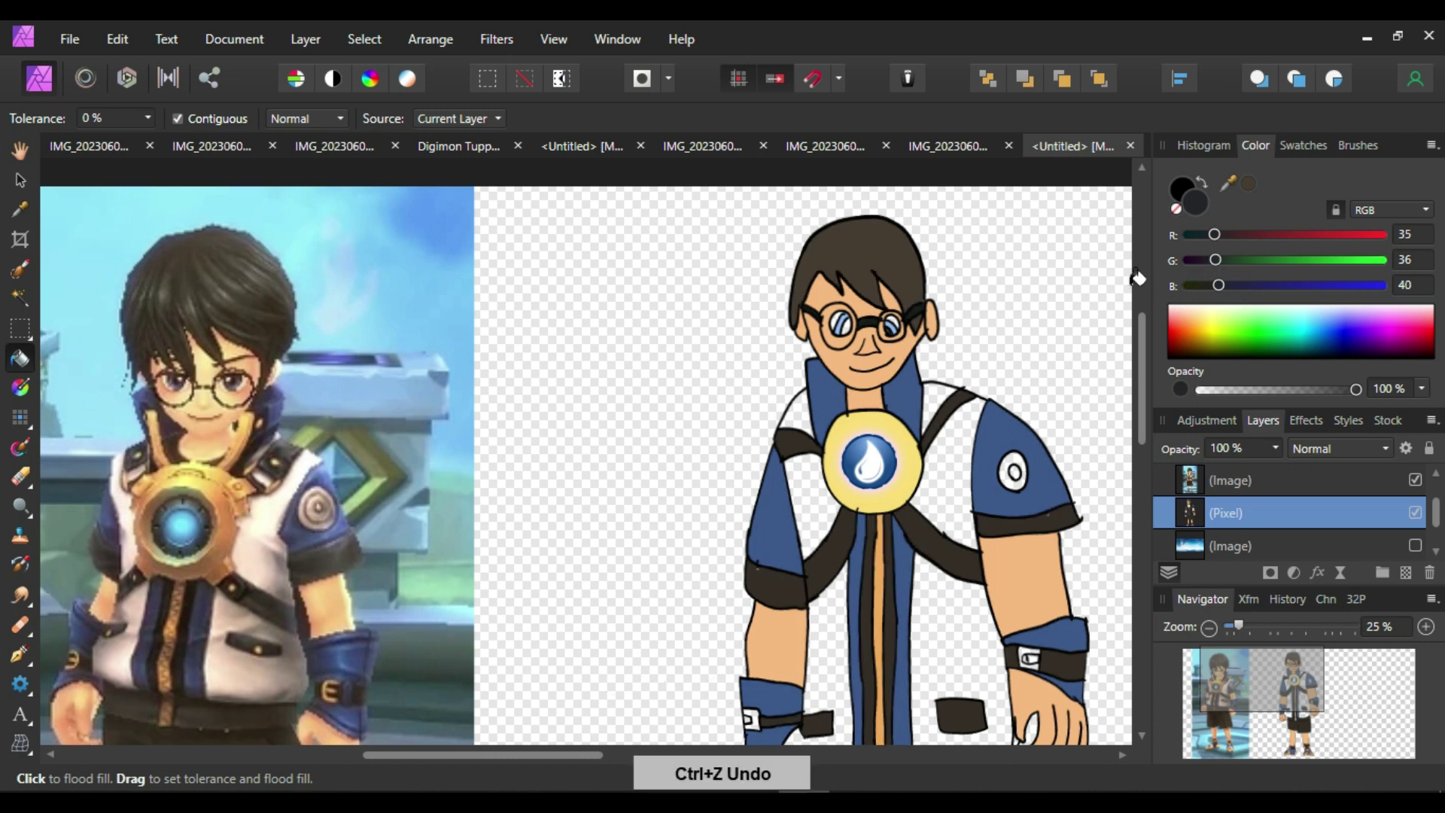
Set the fill colour to white (RGB 255, 255, 255) and flood-fill the jacket's unpainted body and shoulder areas
click(1251, 332)
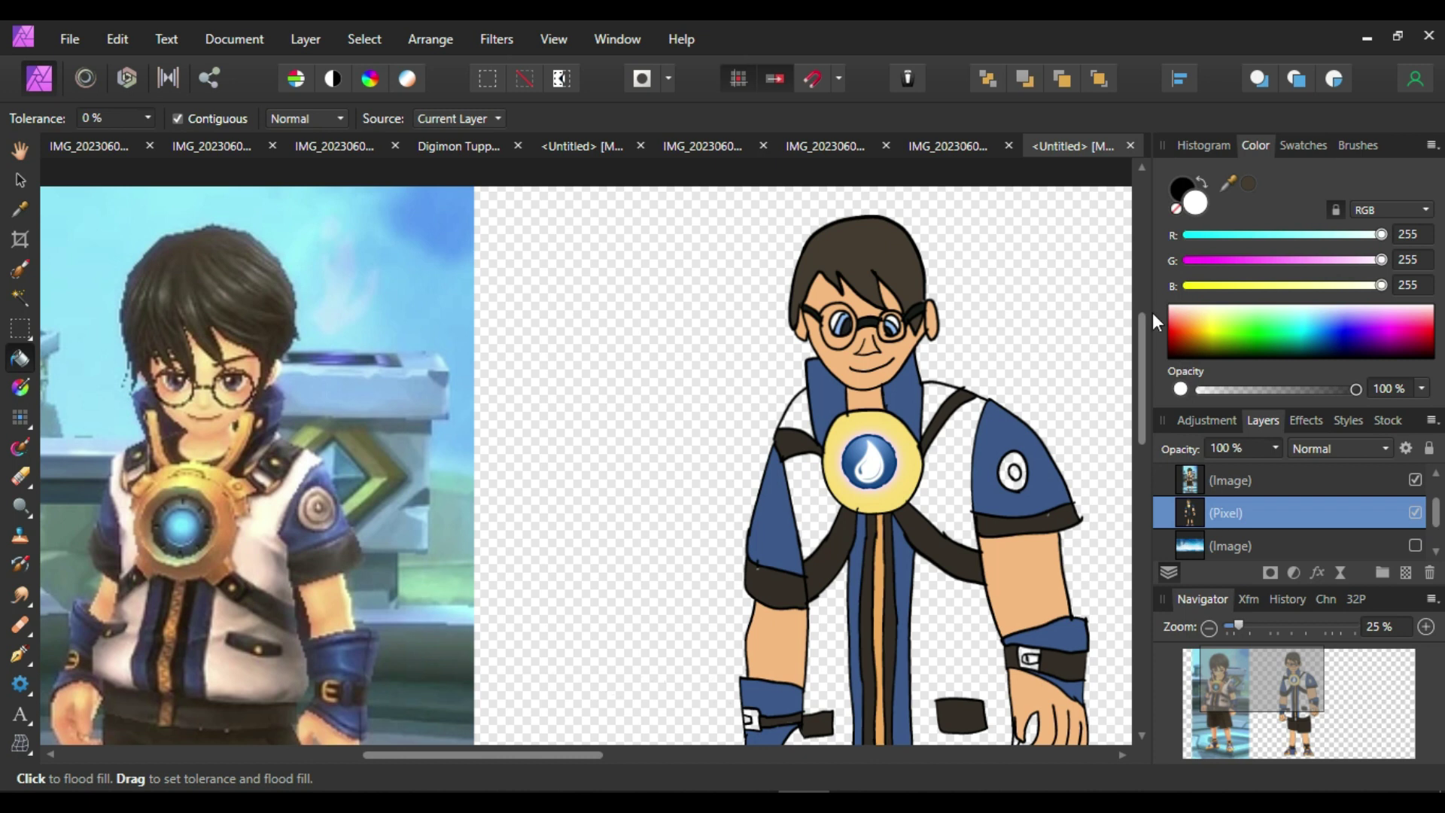
drag(1154, 322, 1144, 343)
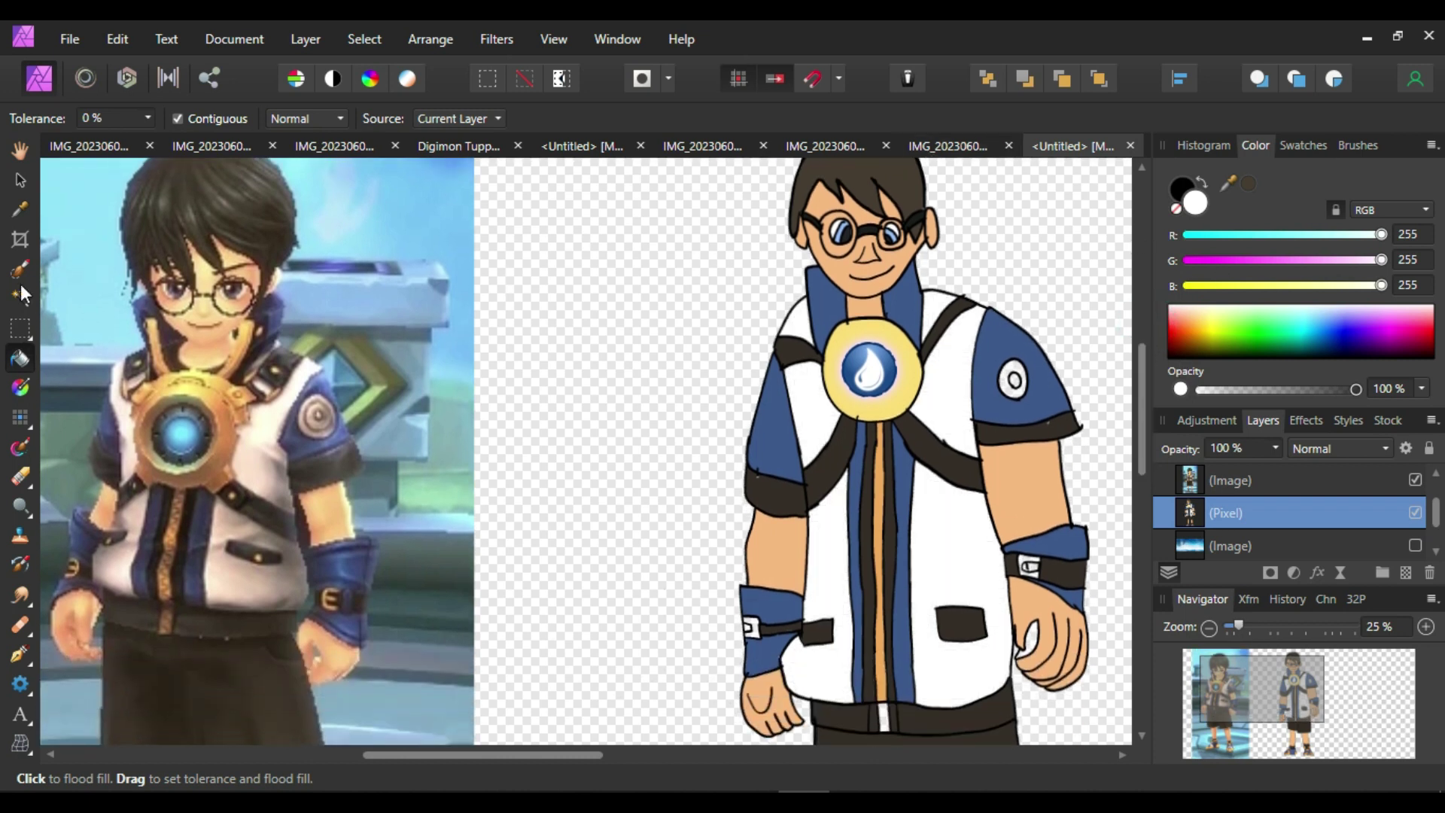
Sample orange-brown (RGB 212, 134, 77) from the reference chest device, flood-fill both wristband buckles and undo a stray fill
key(i)
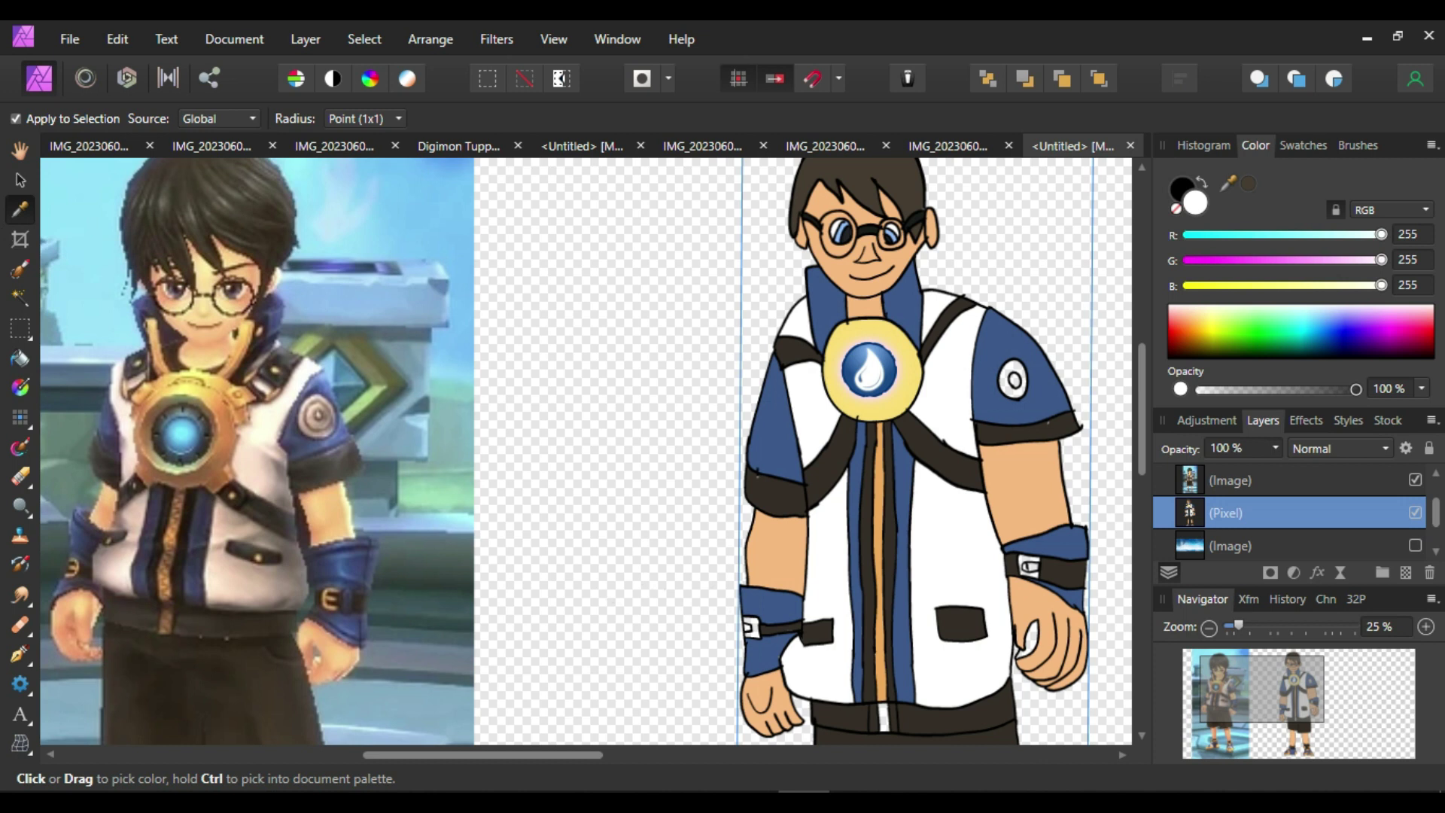
drag(322, 593, 332, 603)
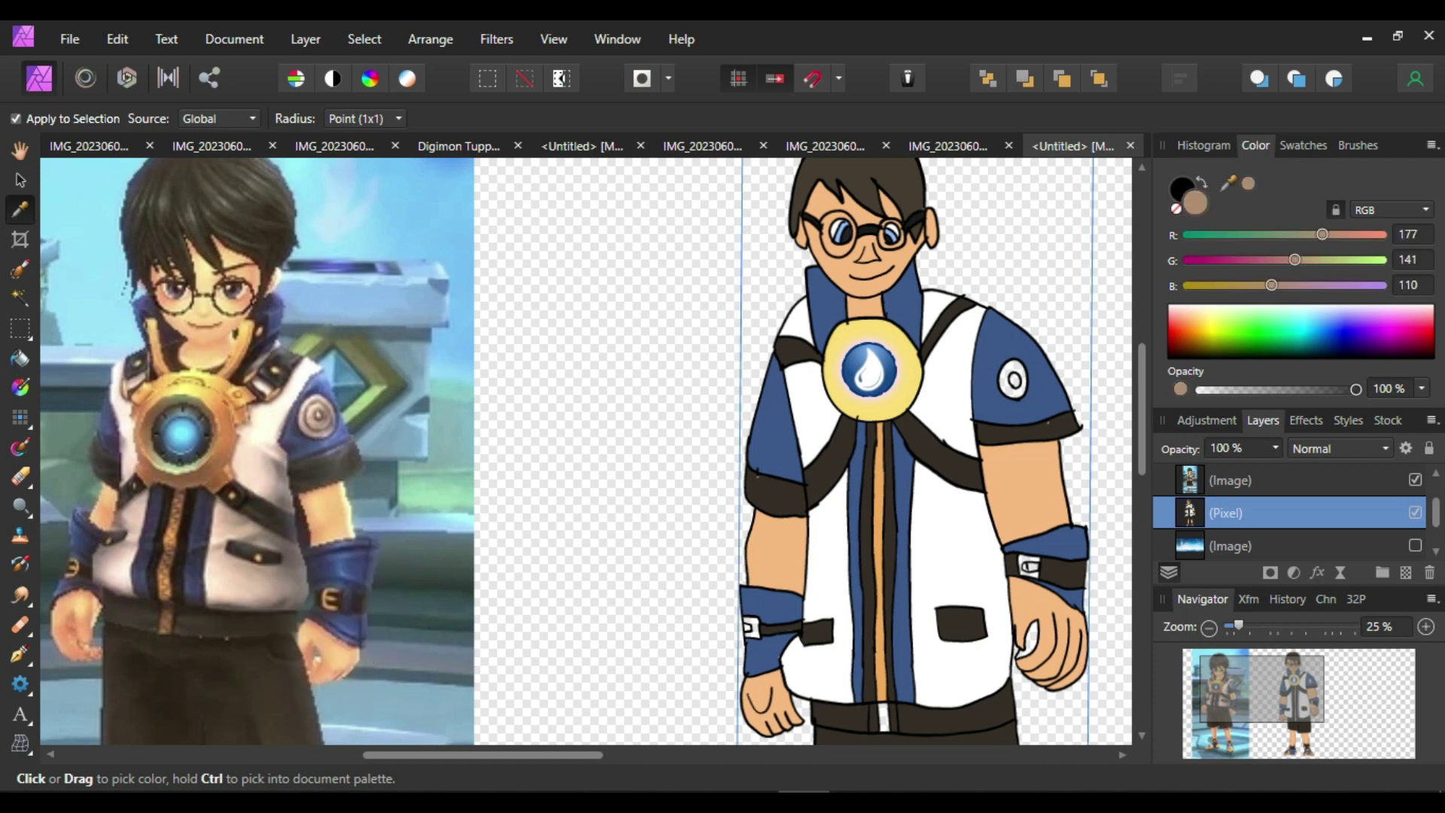
drag(70, 571, 71, 569)
drag(214, 474, 224, 446)
click(20, 360)
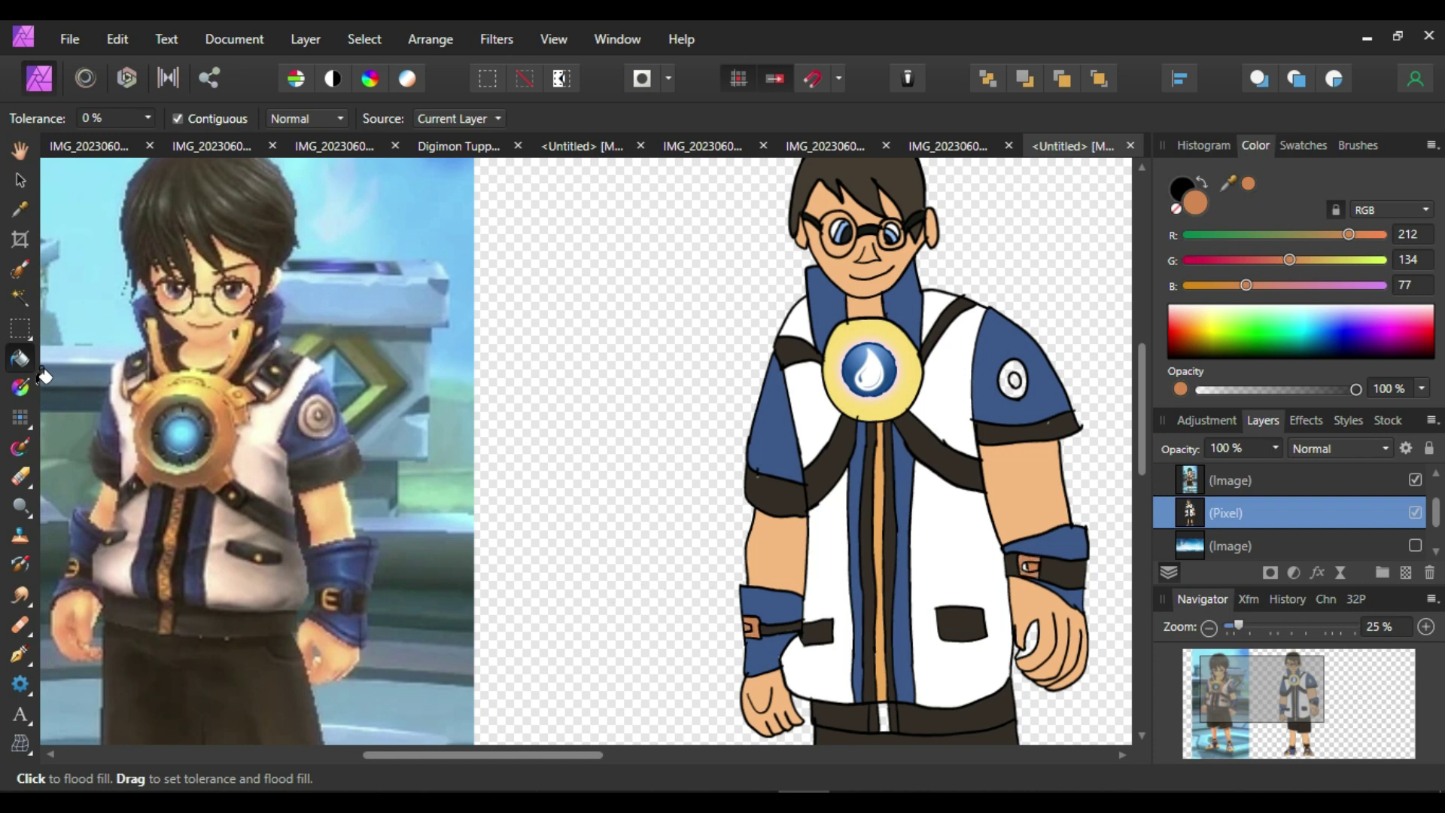
key(ctrl+z)
Mix a light grey (RGB 183, 181, 177) and flood-fill the round emblem on the sleeve with it
click(1325, 260)
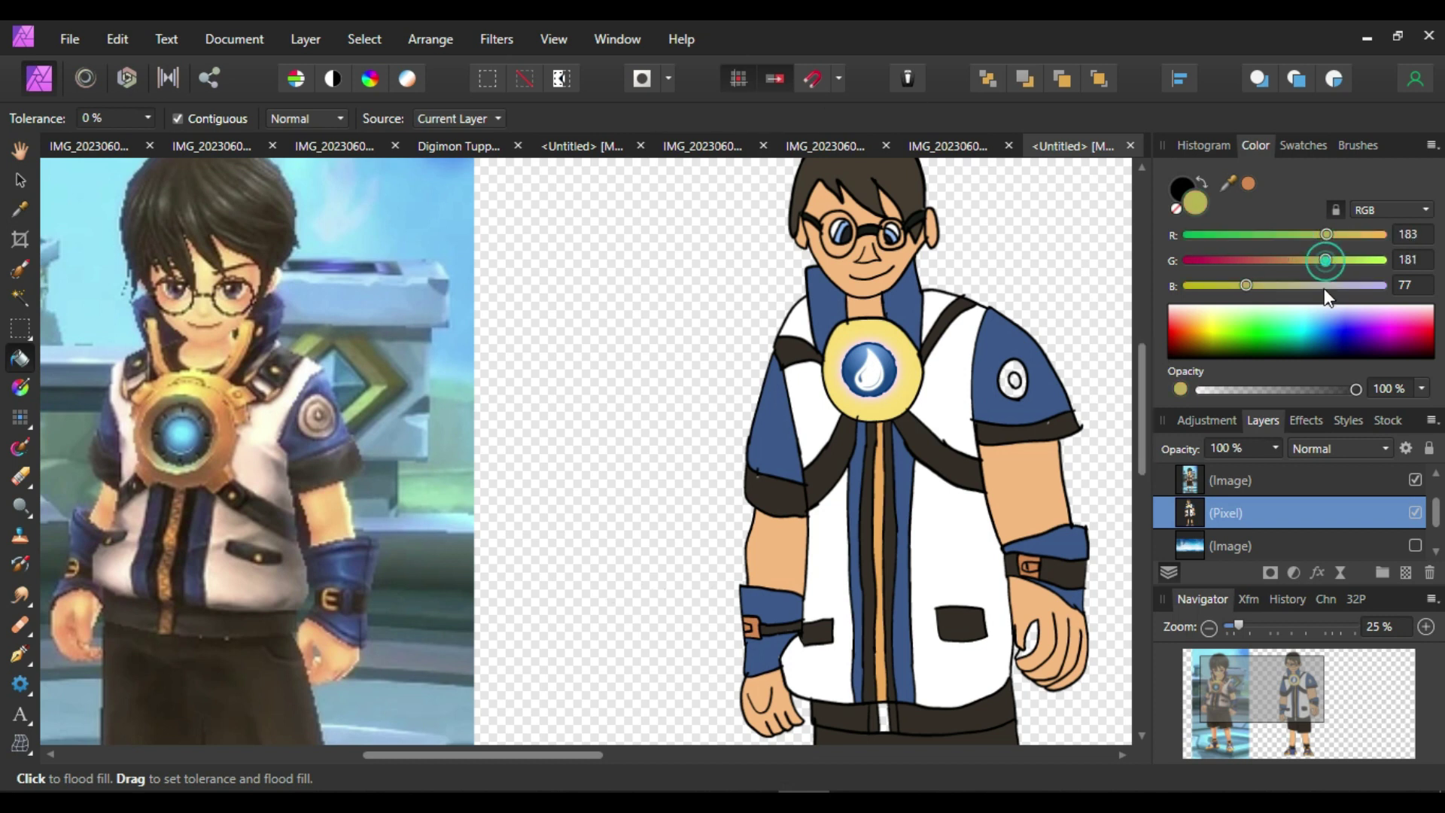
click(1208, 626)
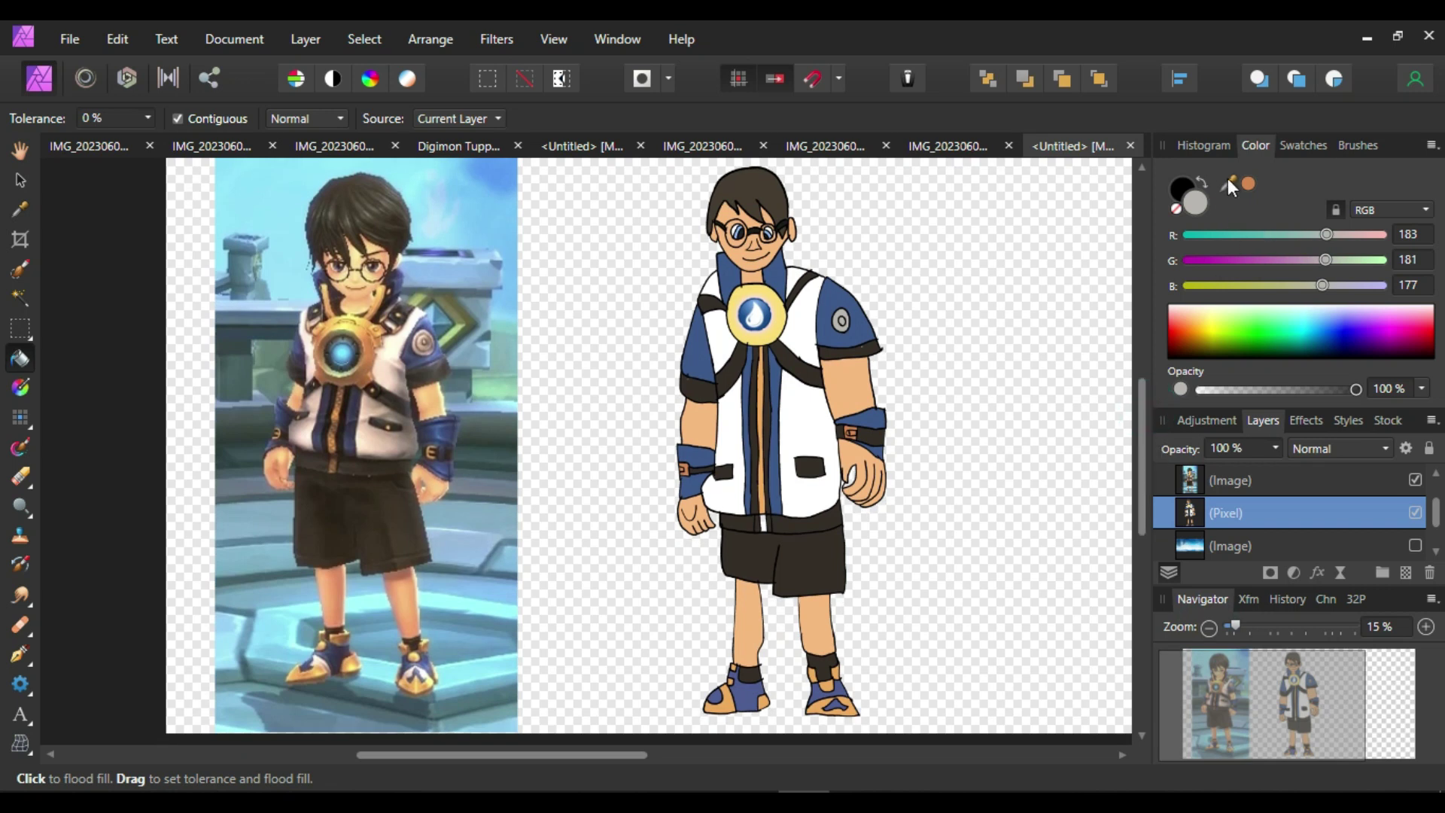
Sample golden orange (RGB 238, 170, 88) from the jacket's centre strip and flood-fill the strip's continuation across the waistband
drag(1231, 183, 761, 377)
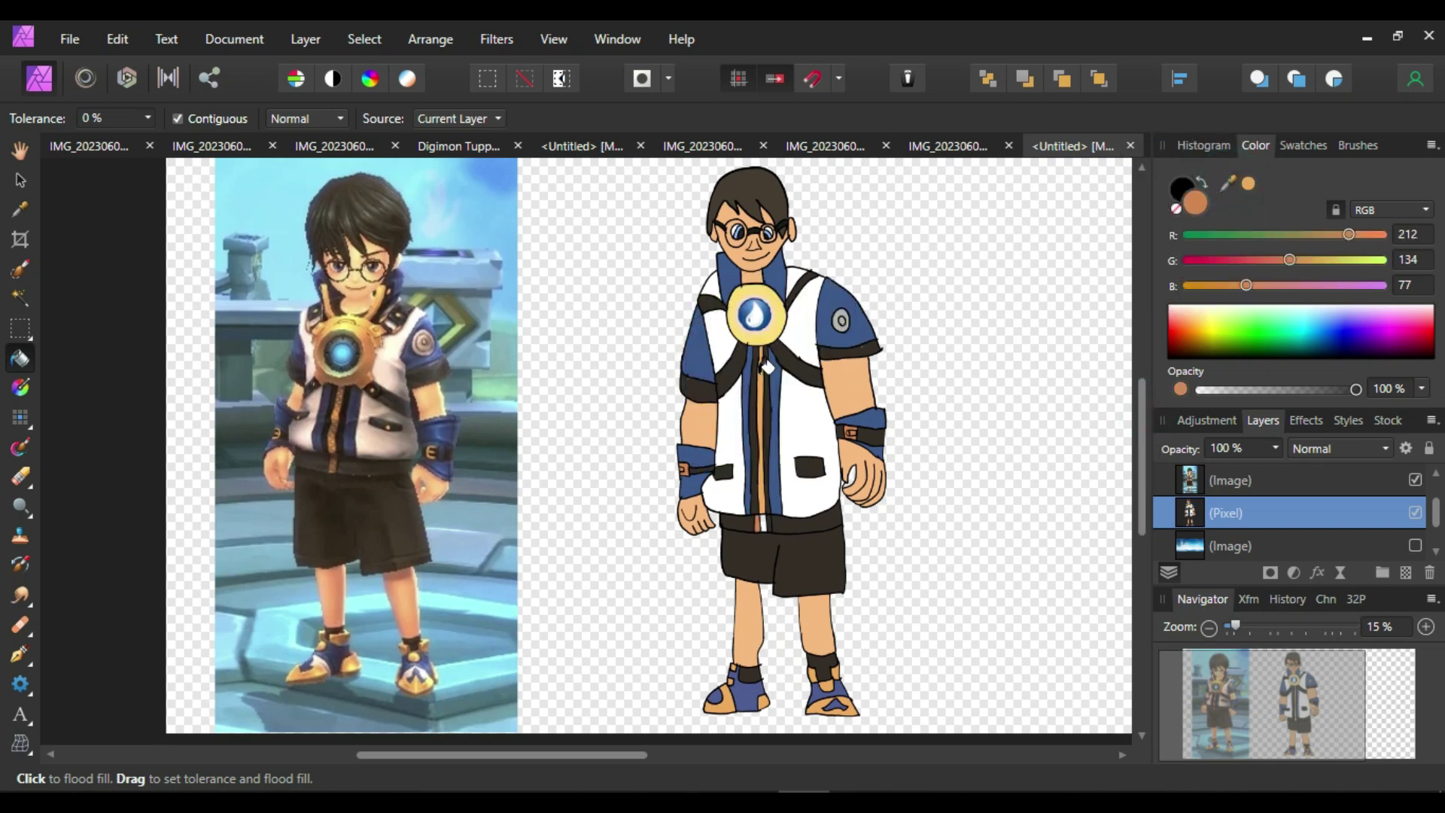
key(ctrl+z)
drag(1234, 187, 1248, 185)
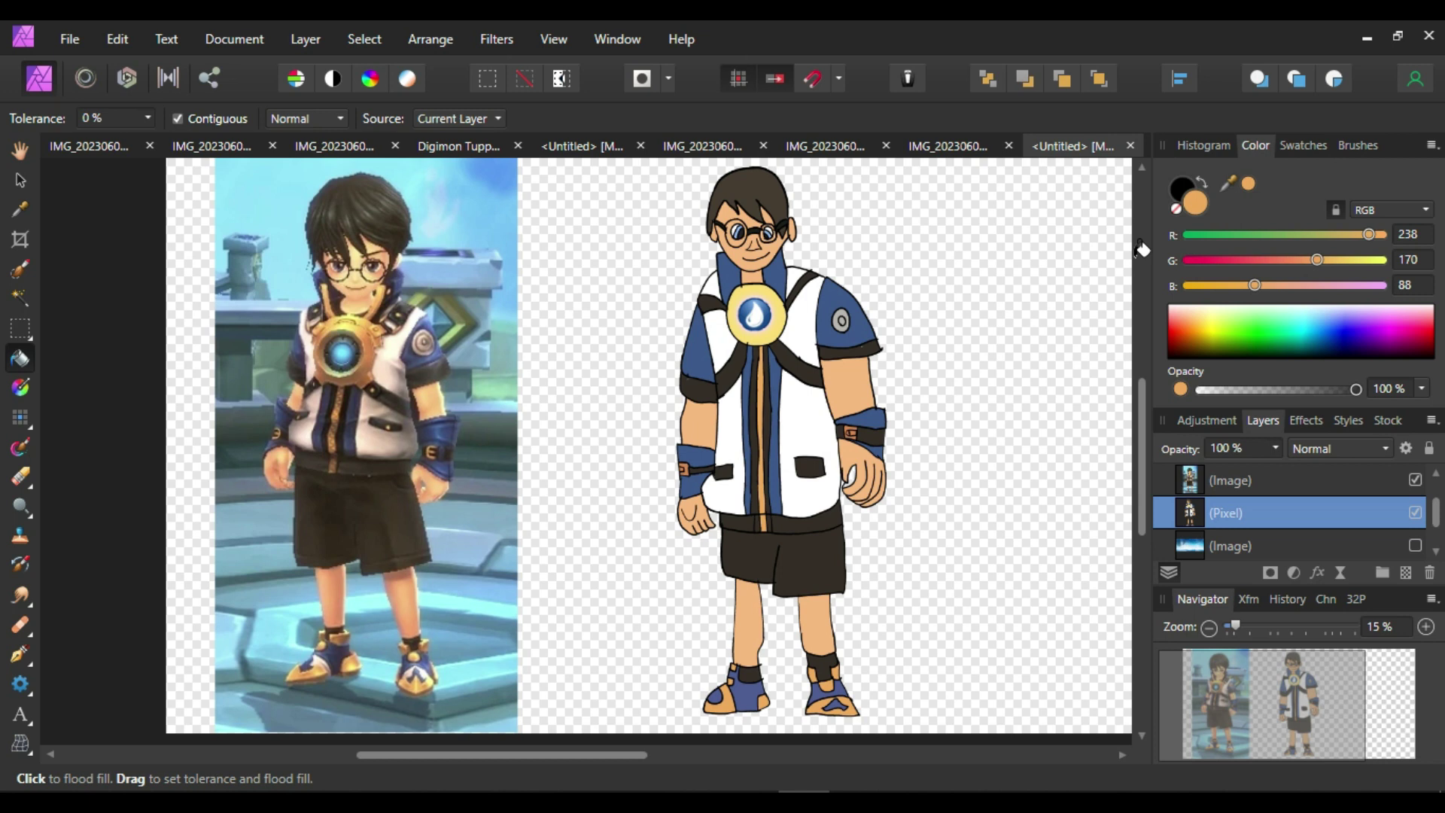
Delete the reference character image layer and show the sky background image layer
click(1373, 482)
click(1430, 573)
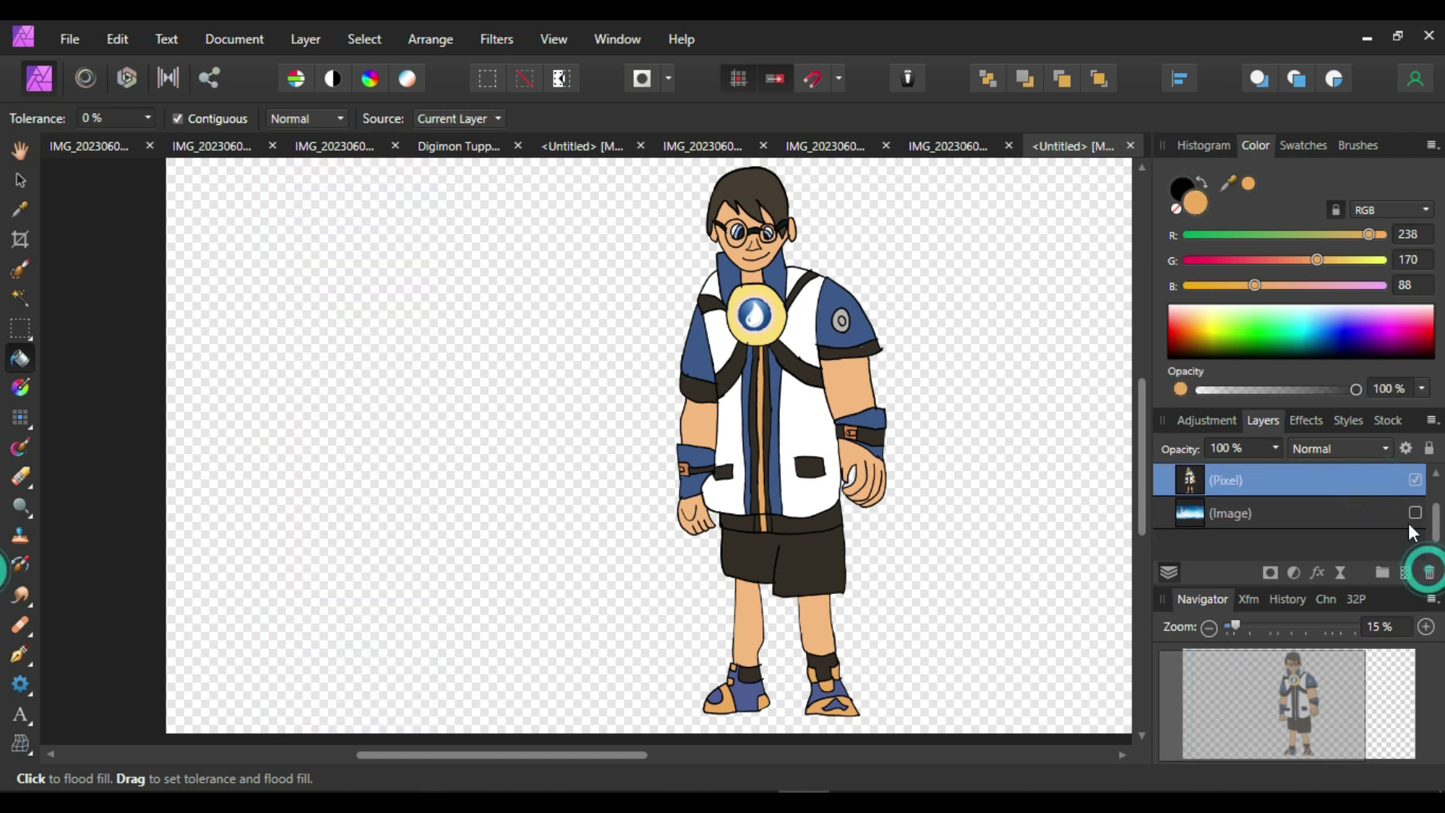
click(1415, 512)
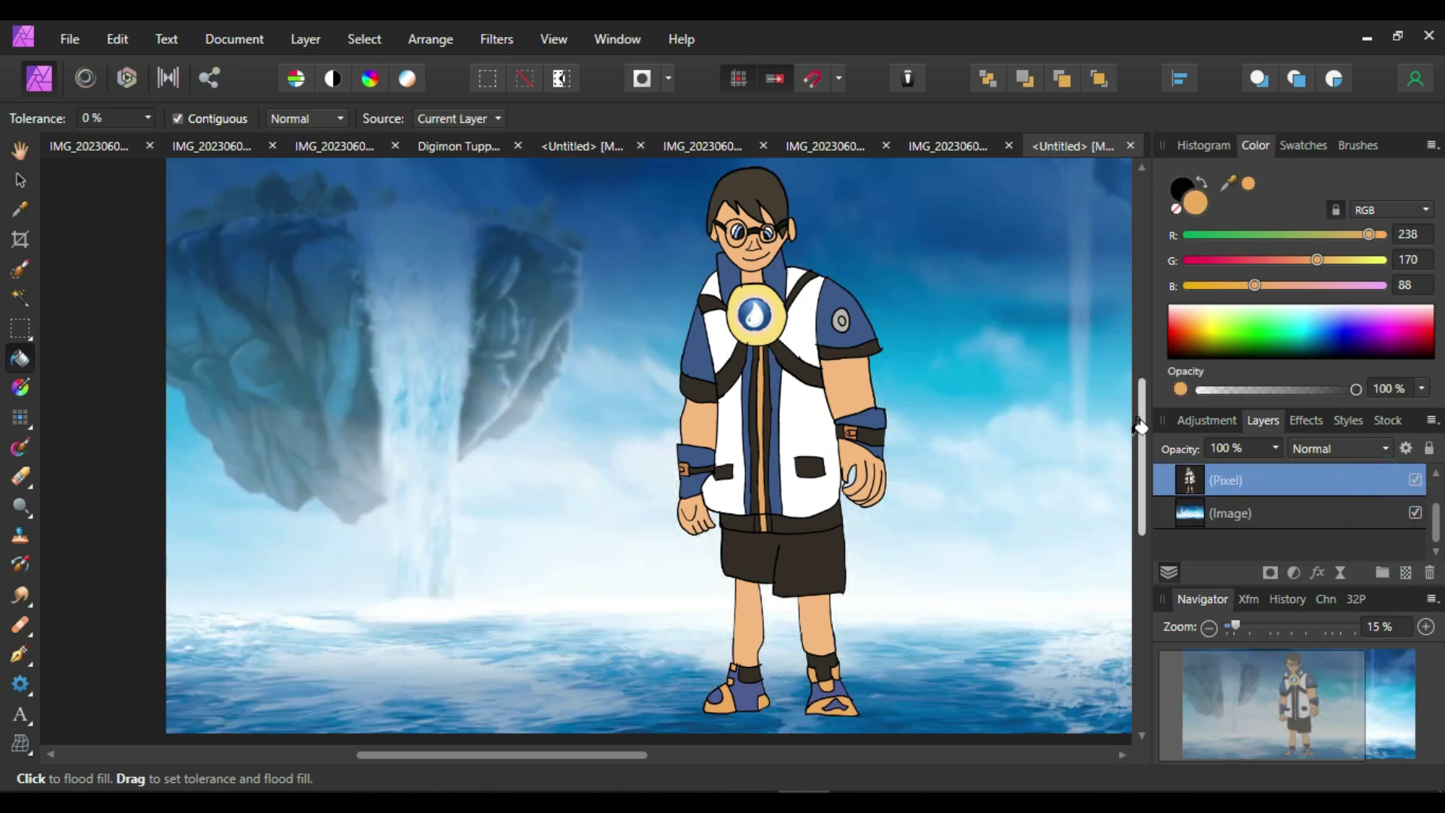
click(1289, 792)
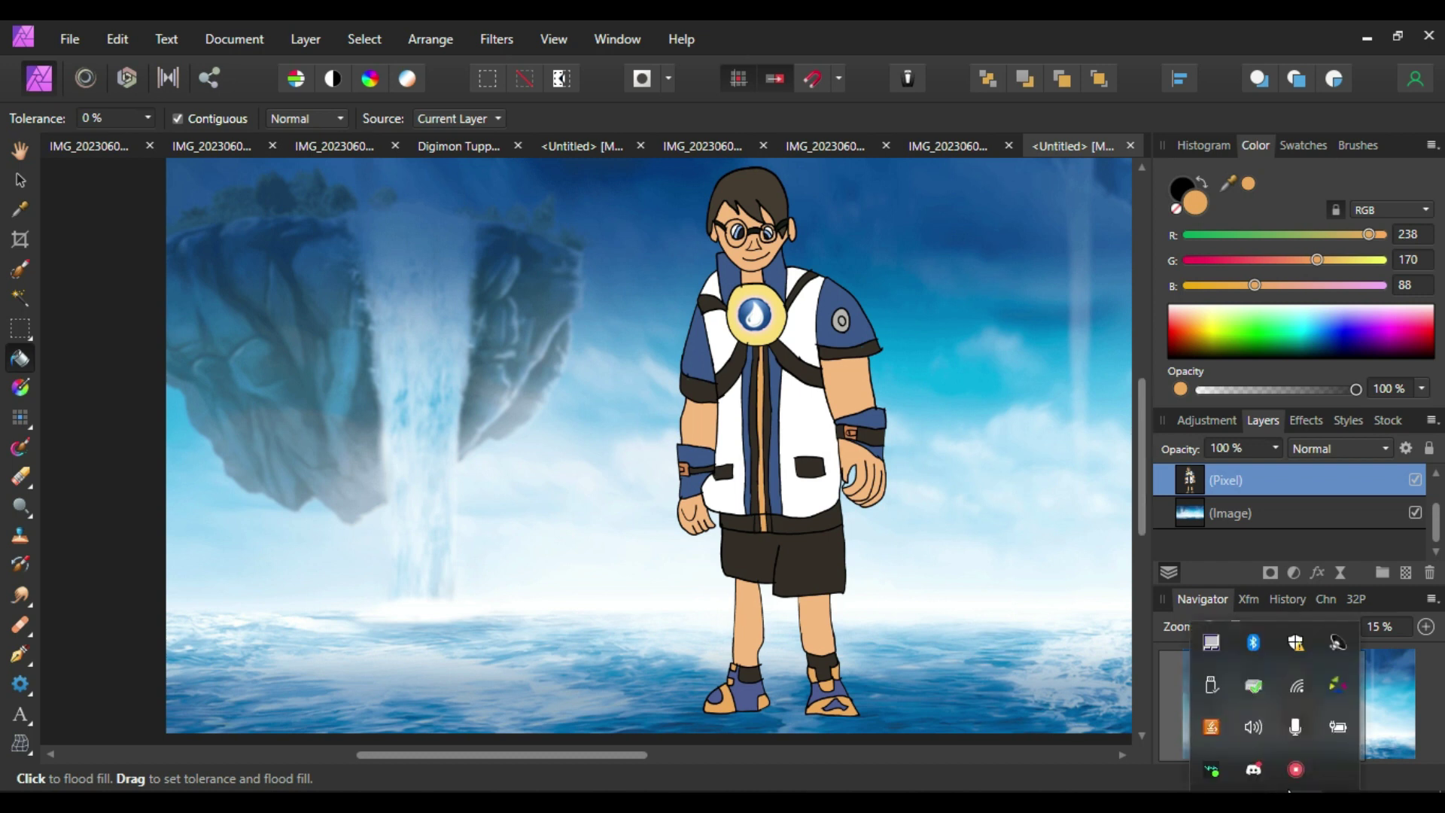
click(1296, 767)
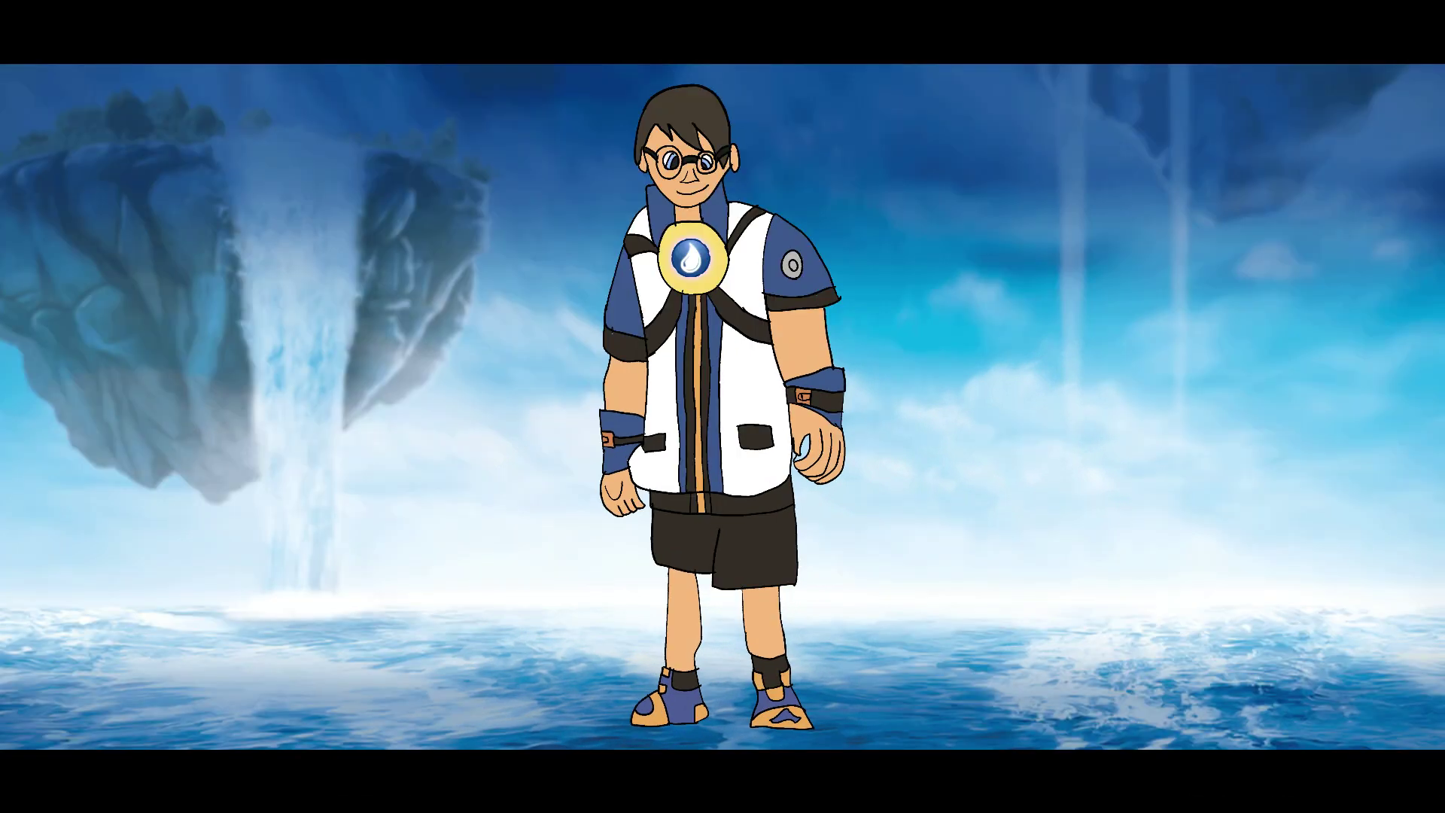
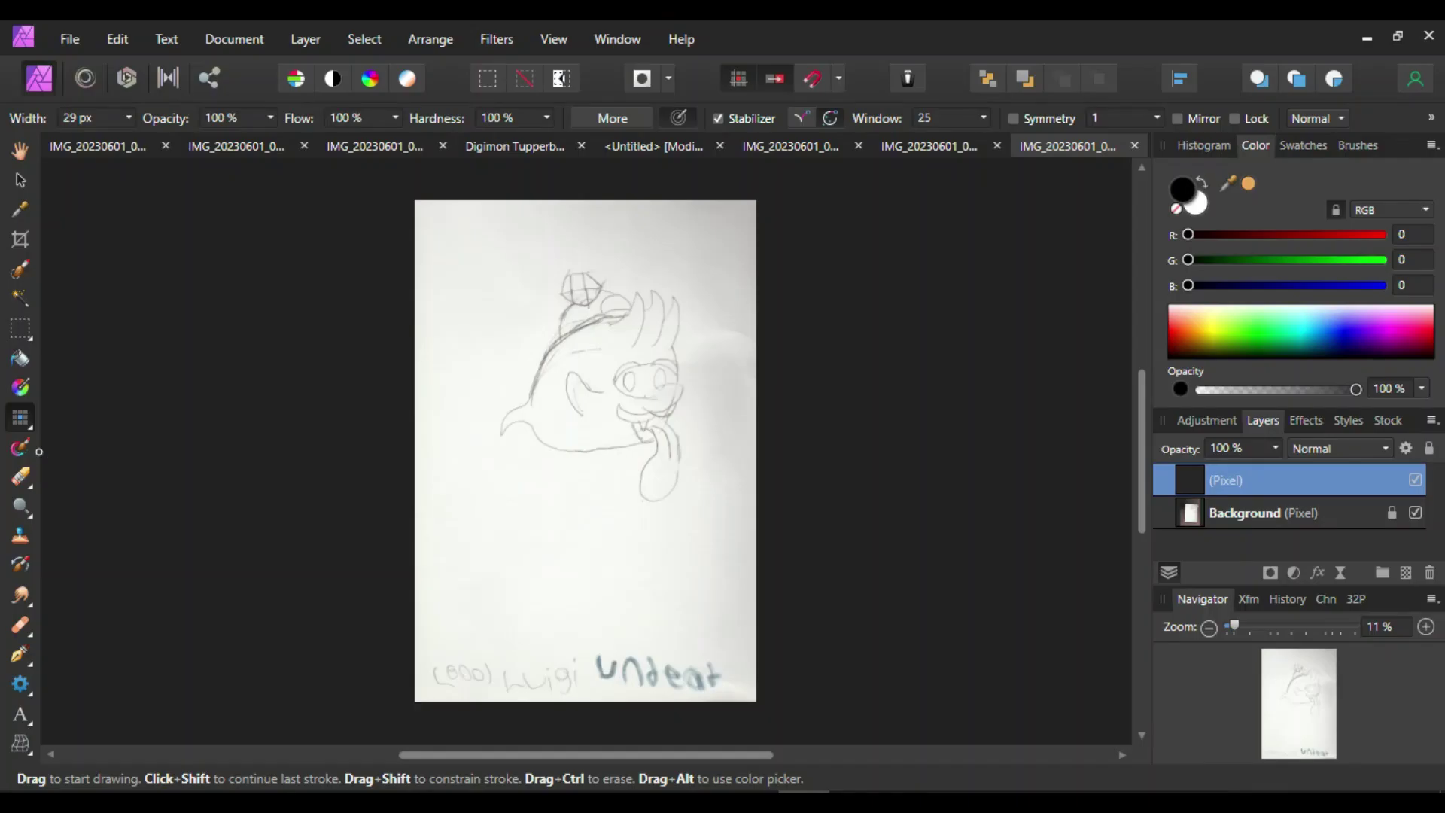
Ink the hanging tongue's outline and its inner crease in black over the pencil sketch, undoing faulty strokes
click(1427, 628)
click(1427, 627)
drag(1144, 486, 1144, 452)
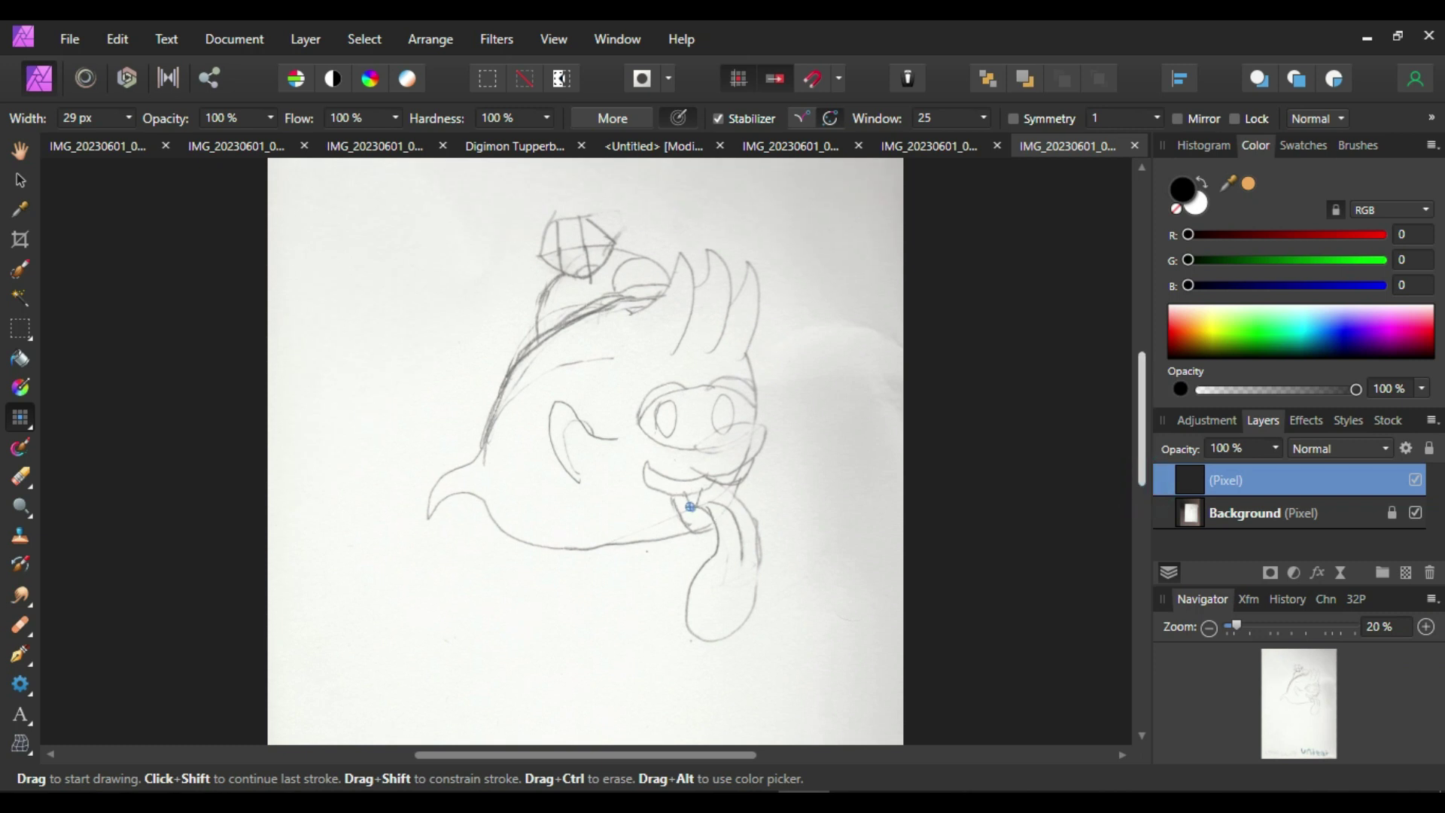
key(ctrl+z)
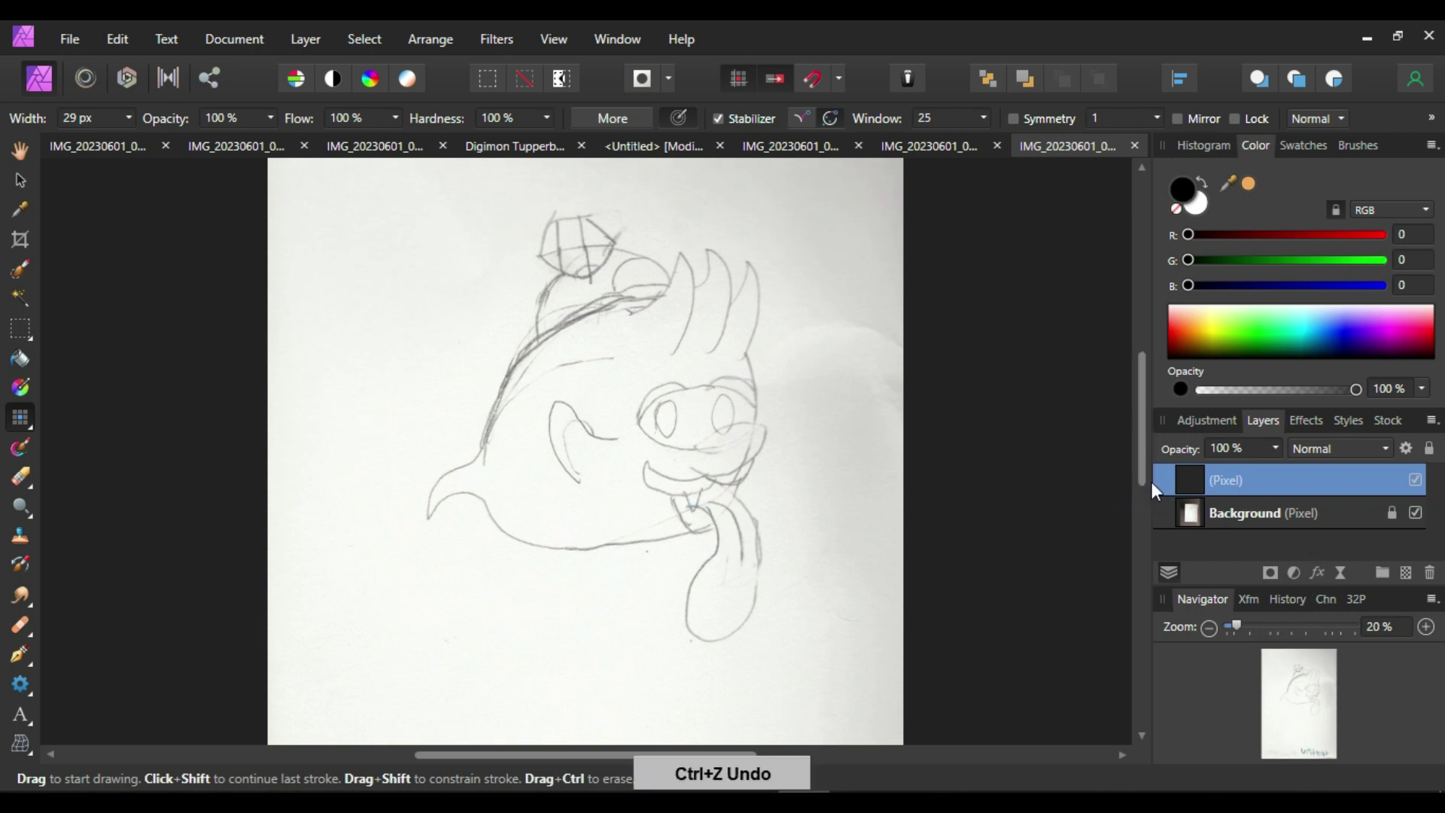
click(1426, 626)
click(1427, 626)
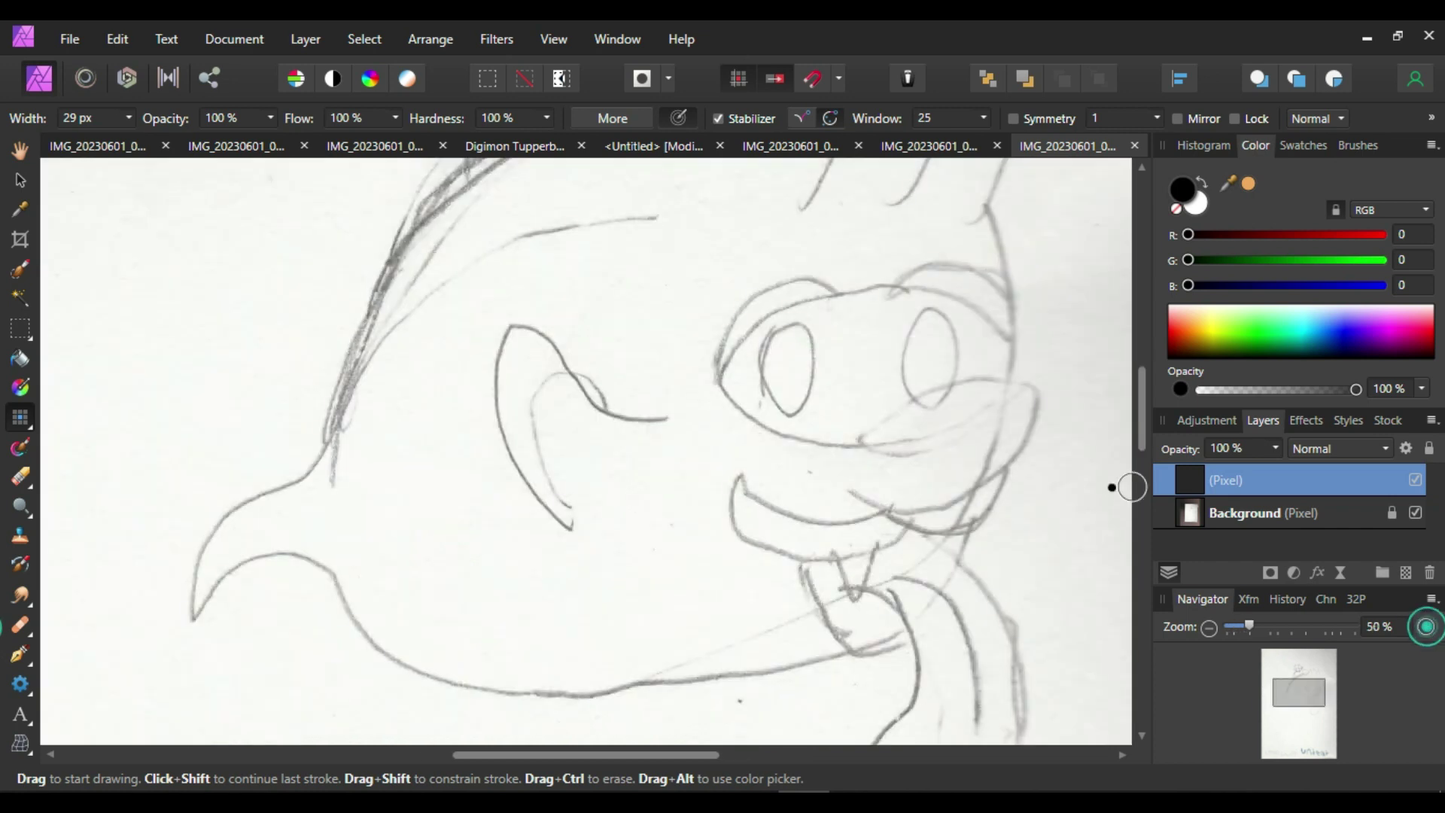
drag(602, 754, 660, 754)
drag(1139, 416, 1140, 462)
mouse_move(716, 363)
mouse_down()
mouse_move(726, 508)
mouse_move(691, 580)
mouse_move(730, 672)
mouse_move(876, 598)
mouse_move(869, 459)
mouse_move(779, 314)
mouse_up()
mouse_move(773, 365)
mouse_down()
mouse_move(808, 550)
mouse_move(790, 583)
mouse_move(761, 326)
mouse_move(820, 520)
mouse_up()
key(ctrl+z)
key(ctrl+z)
Ink the pointed fang and the crescent-shaped smile, and undo the extra stroke running from the smile's end
mouse_move(688, 342)
mouse_down()
mouse_move(698, 373)
mouse_move(724, 319)
mouse_up()
mouse_move(584, 260)
mouse_down()
mouse_move(581, 303)
mouse_move(632, 321)
mouse_move(743, 310)
mouse_move(719, 333)
mouse_move(670, 334)
mouse_move(588, 303)
mouse_up()
key(ctrl+z)
mouse_move(585, 245)
mouse_down()
mouse_move(604, 274)
mouse_move(695, 295)
mouse_move(852, 254)
mouse_up()
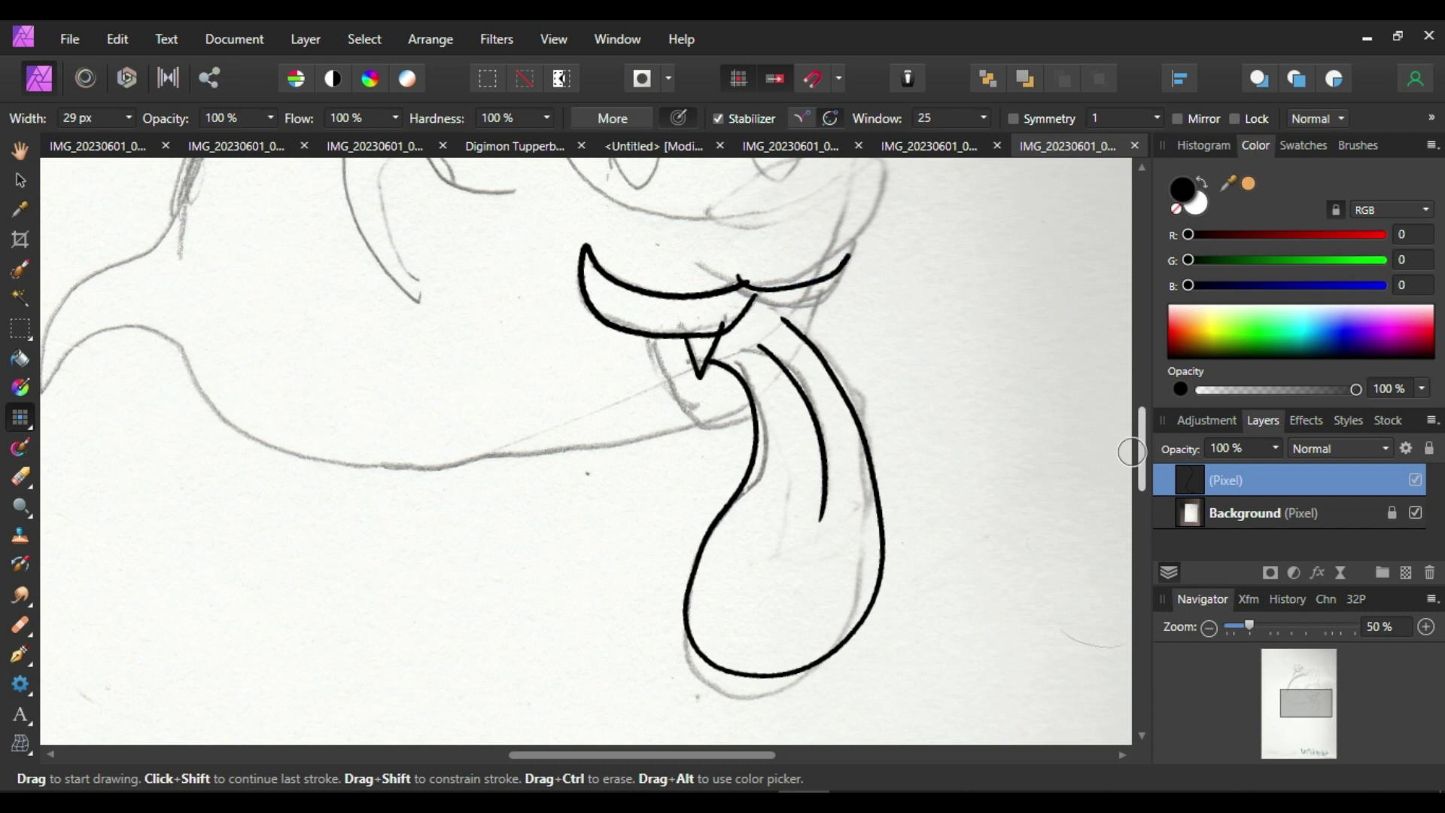
key(ctrl+z)
Ink the rounded nose, the wide eye outline above it and the pupil nearest the nose, undoing faulty strokes
drag(1129, 433, 1140, 416)
scroll(1140, 425, up, 4)
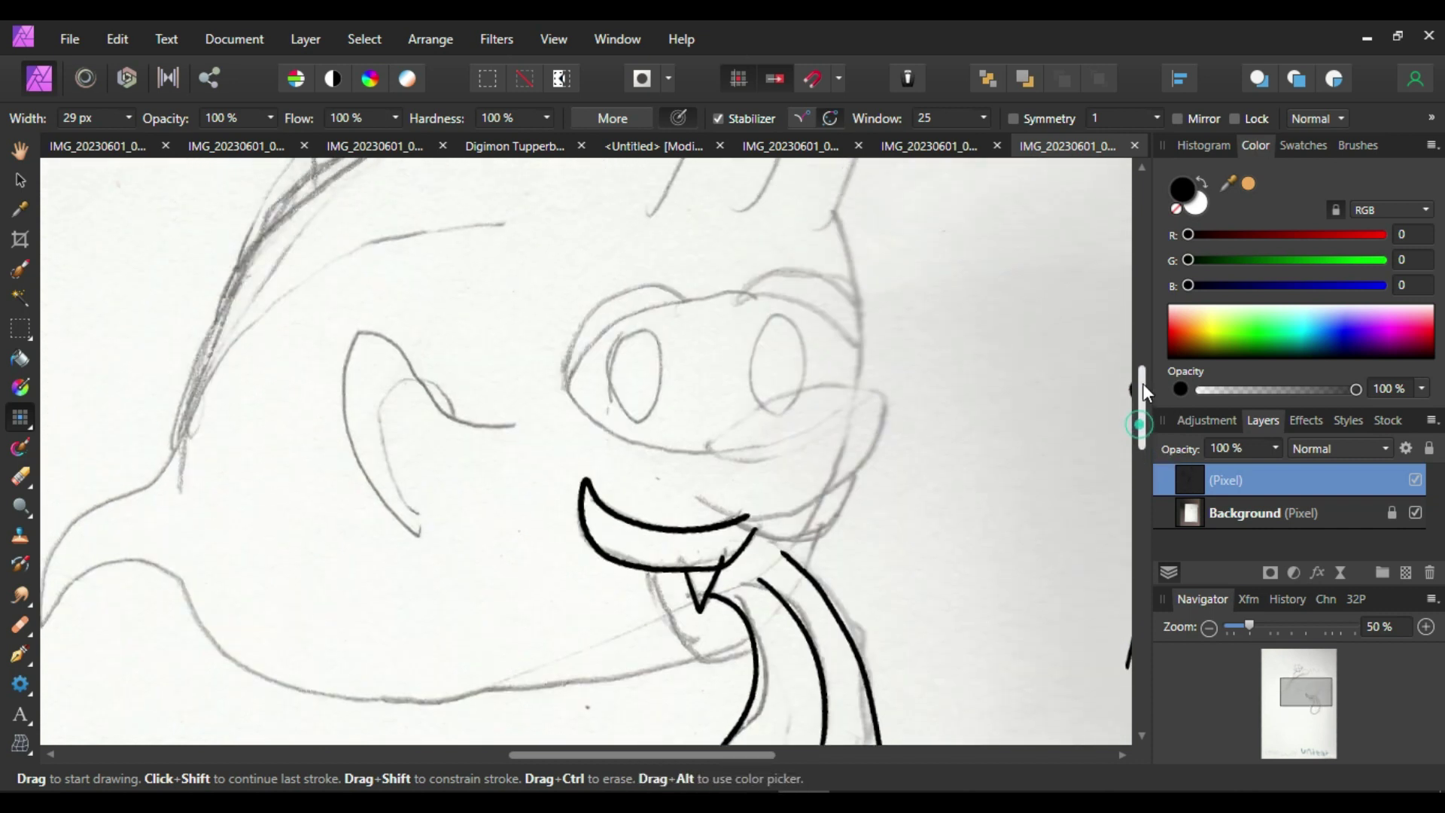
mouse_move(703, 493)
mouse_down()
mouse_move(814, 520)
mouse_move(880, 440)
mouse_move(857, 366)
mouse_move(753, 400)
mouse_move(895, 425)
mouse_move(803, 511)
mouse_move(687, 506)
mouse_move(765, 521)
mouse_move(902, 433)
mouse_move(829, 358)
mouse_move(742, 414)
mouse_move(882, 412)
mouse_move(832, 497)
mouse_move(695, 517)
mouse_move(766, 512)
mouse_move(884, 416)
mouse_move(815, 389)
mouse_move(708, 435)
mouse_move(752, 397)
mouse_move(756, 321)
mouse_move(788, 318)
mouse_move(799, 387)
mouse_up()
key(ctrl+z)
key(ctrl+z)
key(ctrl+z)
key(ctrl+z)
mouse_move(708, 440)
mouse_down()
mouse_move(627, 441)
mouse_move(564, 391)
mouse_move(582, 355)
mouse_move(717, 292)
mouse_move(798, 298)
mouse_move(859, 336)
mouse_move(776, 295)
mouse_move(728, 295)
mouse_move(666, 310)
mouse_move(595, 355)
mouse_move(566, 395)
mouse_move(662, 458)
mouse_move(718, 453)
mouse_move(637, 437)
mouse_move(570, 377)
mouse_move(612, 331)
mouse_move(697, 301)
mouse_move(794, 298)
mouse_move(871, 345)
mouse_up()
key(ctrl+z)
key(ctrl+z)
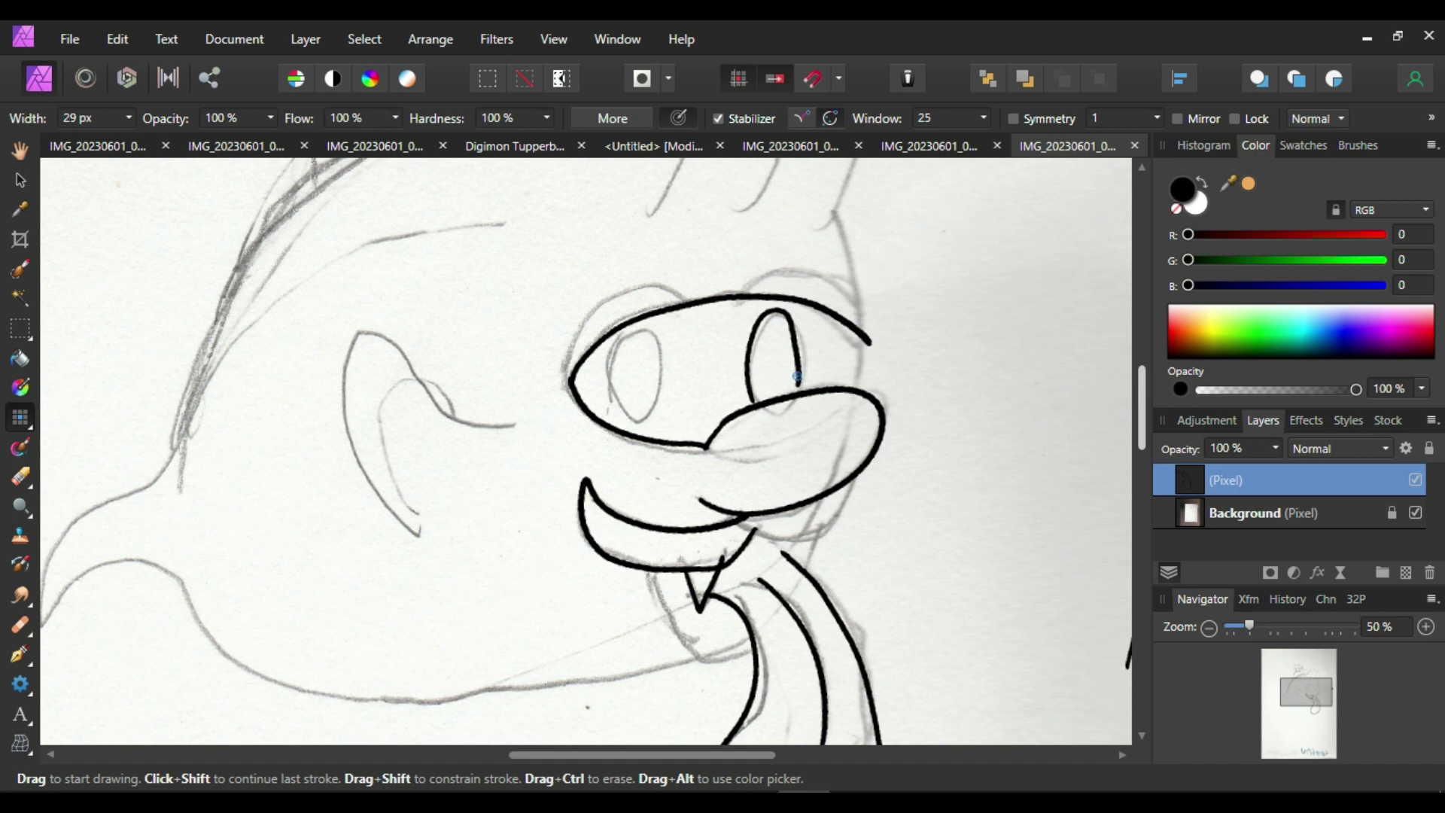
Ink the remaining oval pupil, the short cheek lines under the nose and the lower lip around the fang
click(621, 383)
mouse_move(628, 417)
mouse_down()
mouse_move(659, 343)
mouse_move(630, 419)
mouse_up()
mouse_move(761, 538)
mouse_down()
mouse_move(839, 523)
mouse_move(860, 484)
mouse_move(836, 513)
mouse_move(760, 541)
mouse_move(847, 515)
mouse_move(856, 481)
mouse_move(806, 534)
mouse_move(742, 527)
mouse_move(806, 571)
mouse_up()
key(ctrl+z)
key(ctrl+z)
key(ctrl+z)
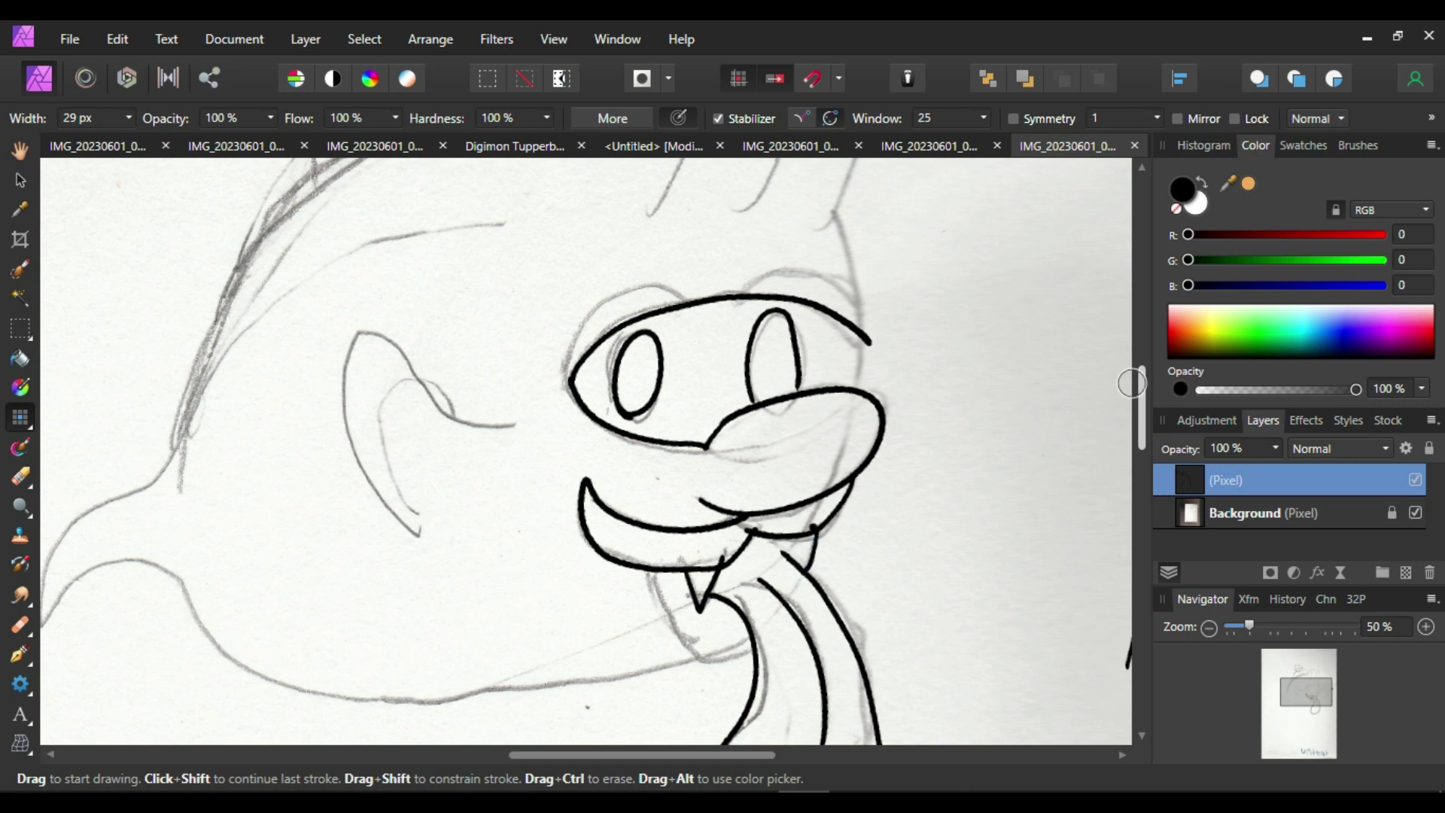
mouse_move(742, 645)
mouse_down()
mouse_move(712, 655)
mouse_move(670, 624)
mouse_move(652, 570)
mouse_up()
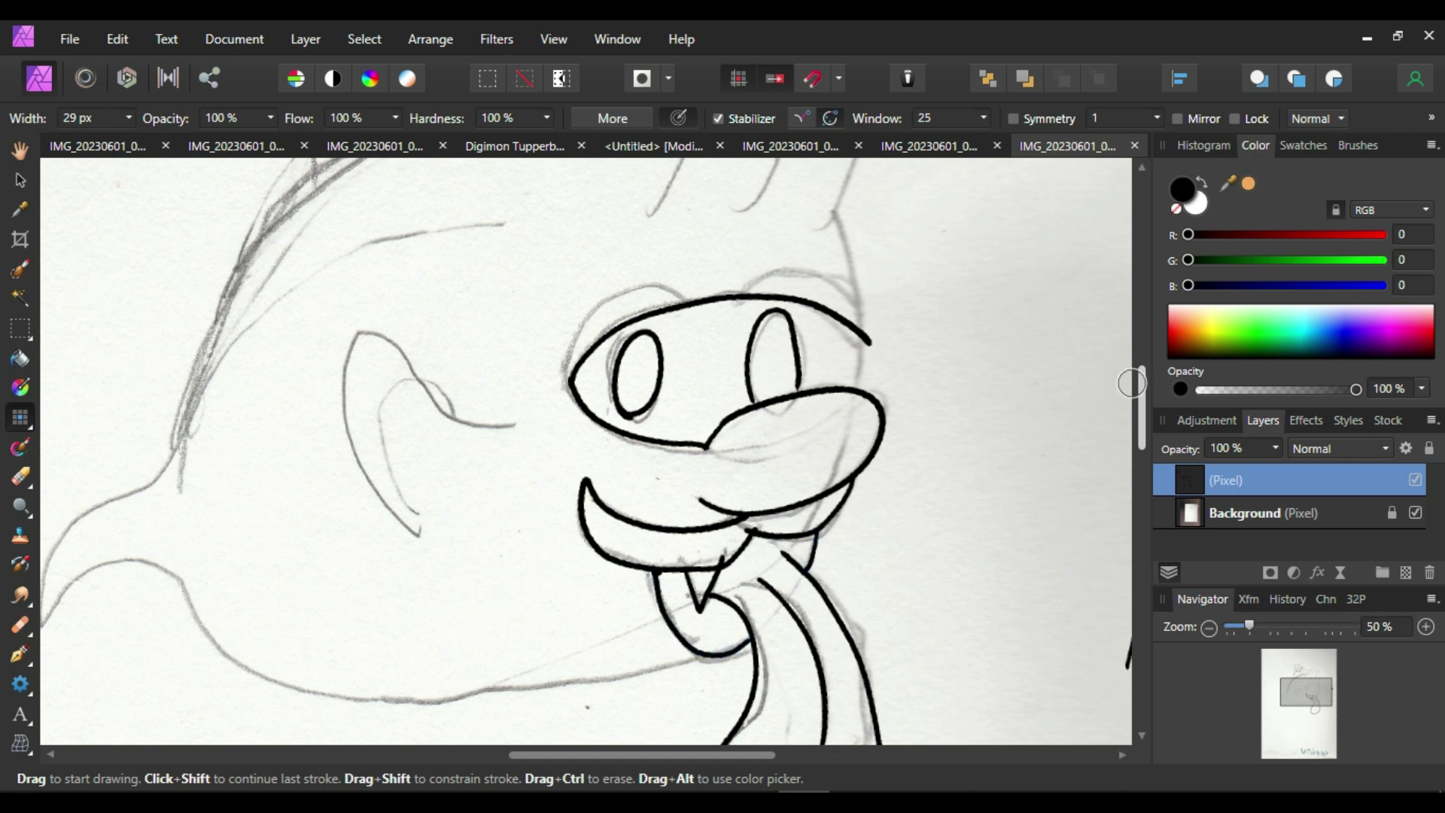
mouse_move(704, 657)
mouse_down()
mouse_move(426, 712)
mouse_move(294, 703)
mouse_move(183, 632)
mouse_move(205, 629)
mouse_move(403, 720)
mouse_move(603, 676)
mouse_move(708, 615)
mouse_move(703, 673)
mouse_move(507, 714)
mouse_move(252, 680)
mouse_move(148, 577)
mouse_up()
key(ctrl+z)
key(ctrl+z)
key(ctrl+z)
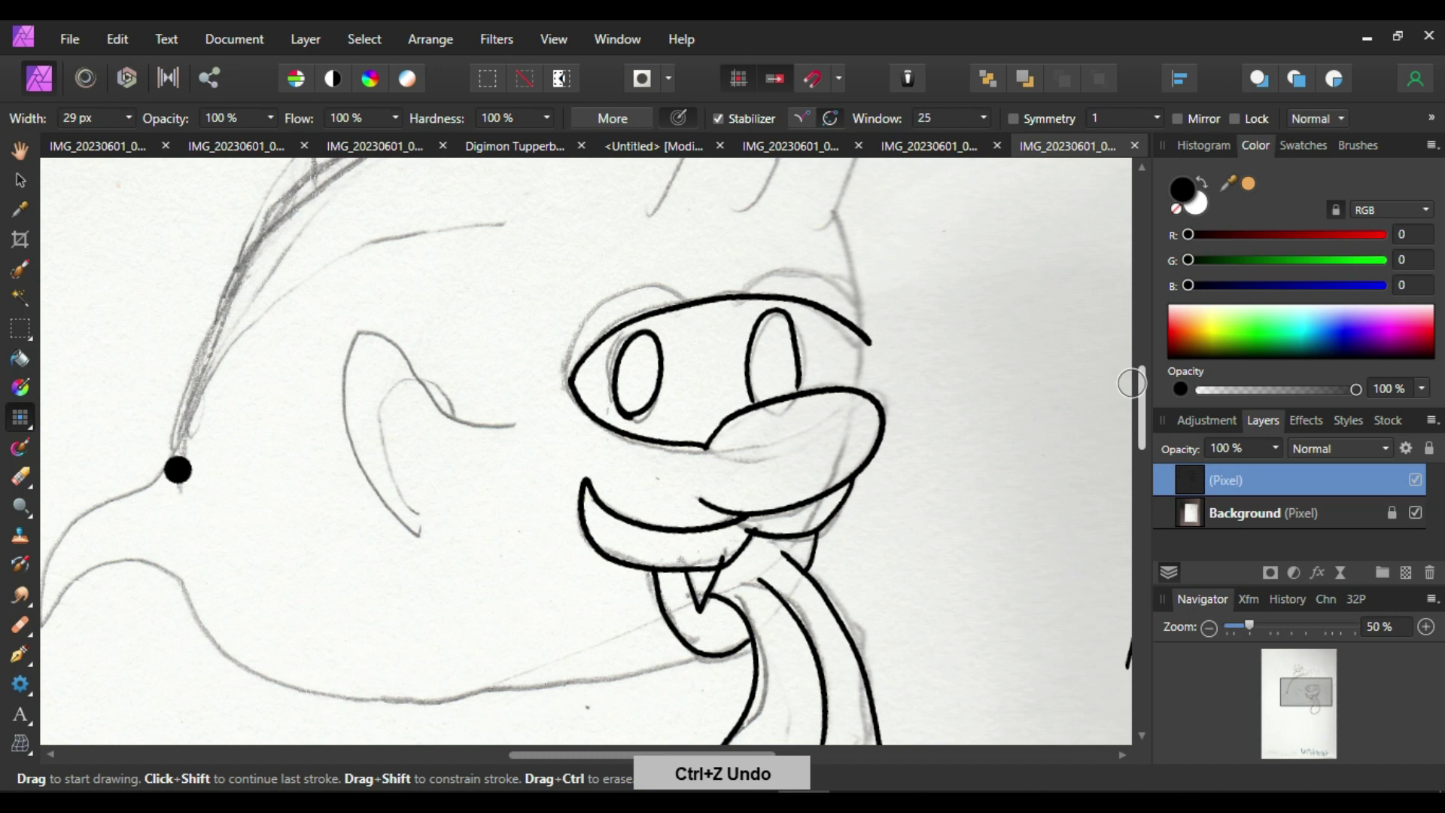
Ink the long underside curve of the head from the tail's base to the tongue, redrawing it lower than the sketch
scroll(1133, 406, down, 4)
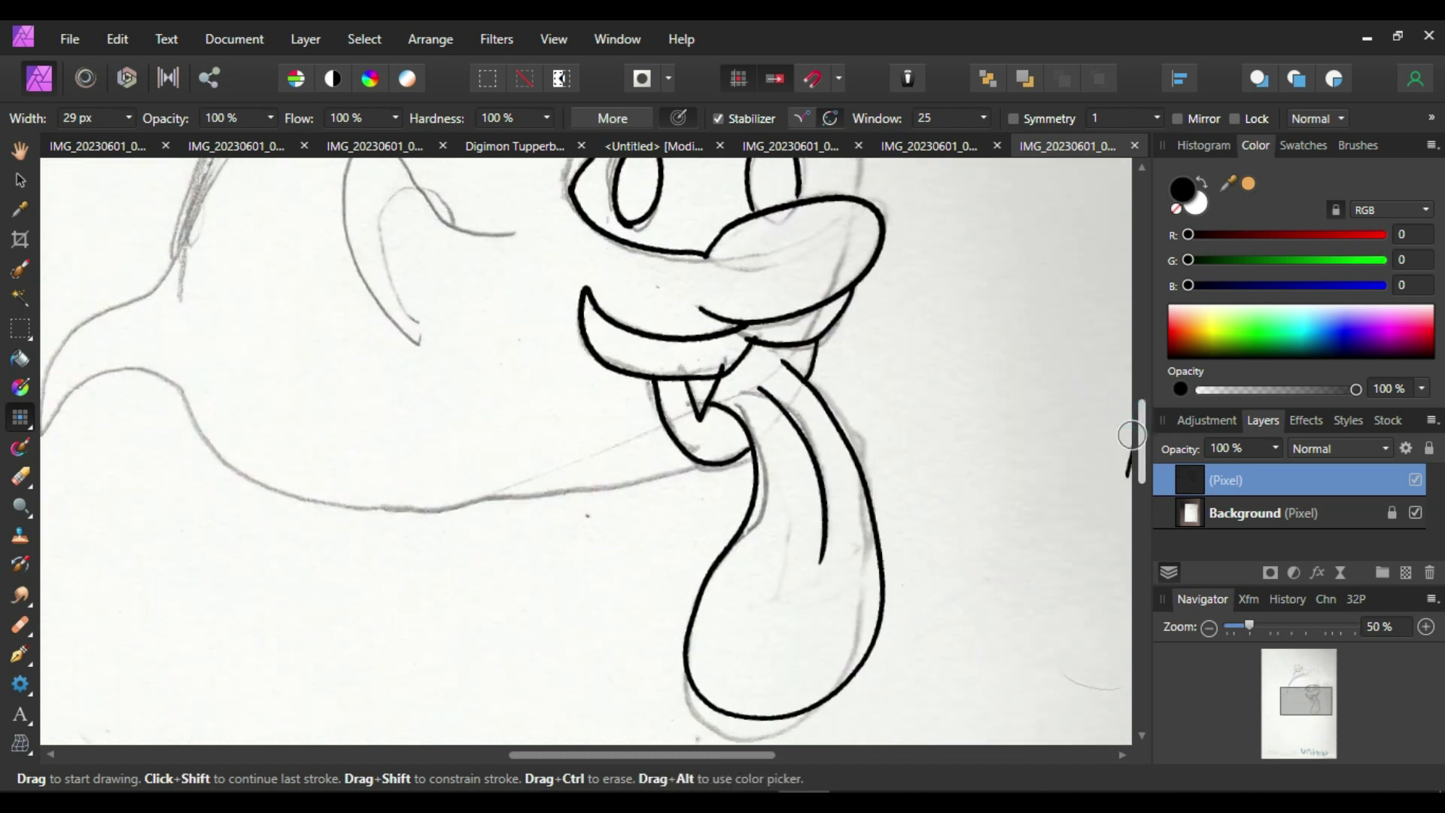
mouse_move(180, 377)
mouse_down()
mouse_move(199, 433)
mouse_move(412, 577)
mouse_move(728, 520)
mouse_move(636, 557)
mouse_move(342, 524)
mouse_move(176, 377)
mouse_move(173, 337)
mouse_up()
key(ctrl+z)
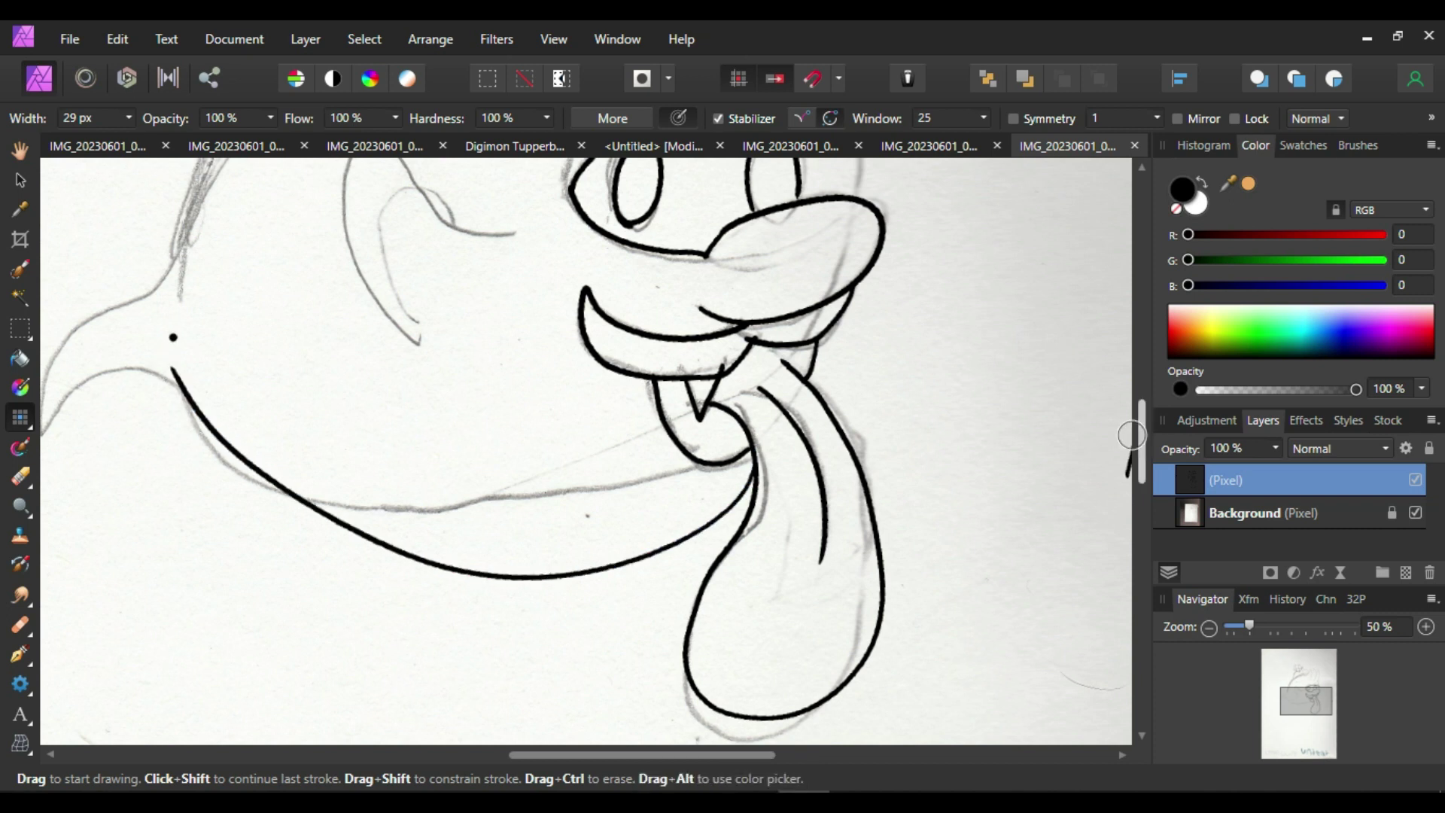
key(ctrl+z)
mouse_move(177, 388)
mouse_down()
mouse_move(423, 561)
mouse_move(722, 502)
mouse_move(755, 472)
mouse_up()
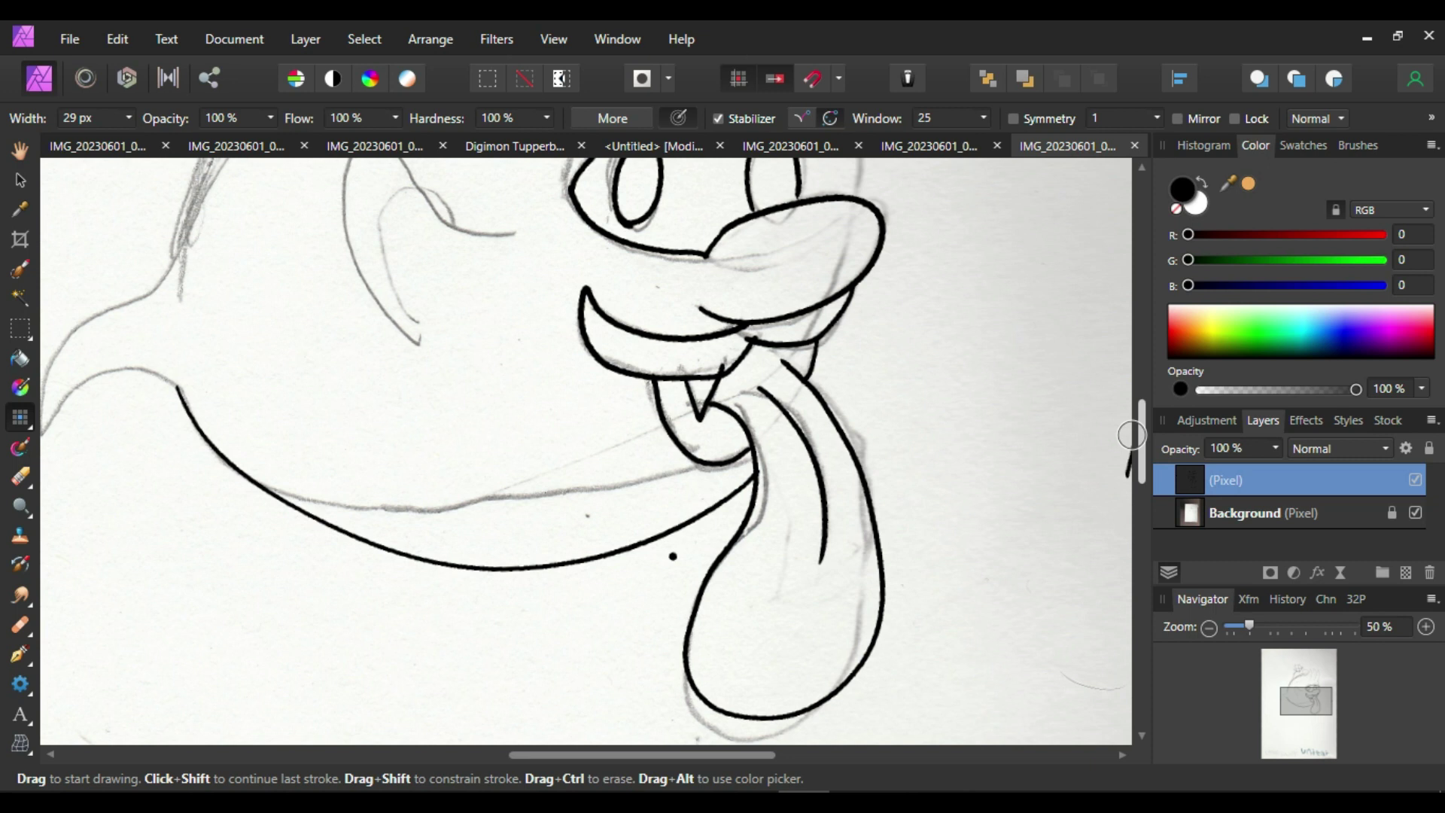
Ink the pointed tail at the back of the head, joining it to the underside curve
drag(660, 754, 592, 753)
mouse_move(366, 385)
mouse_down()
mouse_move(336, 370)
mouse_move(277, 380)
mouse_move(215, 436)
mouse_move(279, 312)
mouse_move(366, 254)
mouse_move(245, 348)
mouse_move(216, 411)
mouse_move(220, 430)
mouse_move(301, 368)
mouse_move(384, 393)
mouse_move(351, 373)
mouse_move(271, 388)
mouse_move(222, 434)
mouse_up()
key(ctrl+z)
key(ctrl+z)
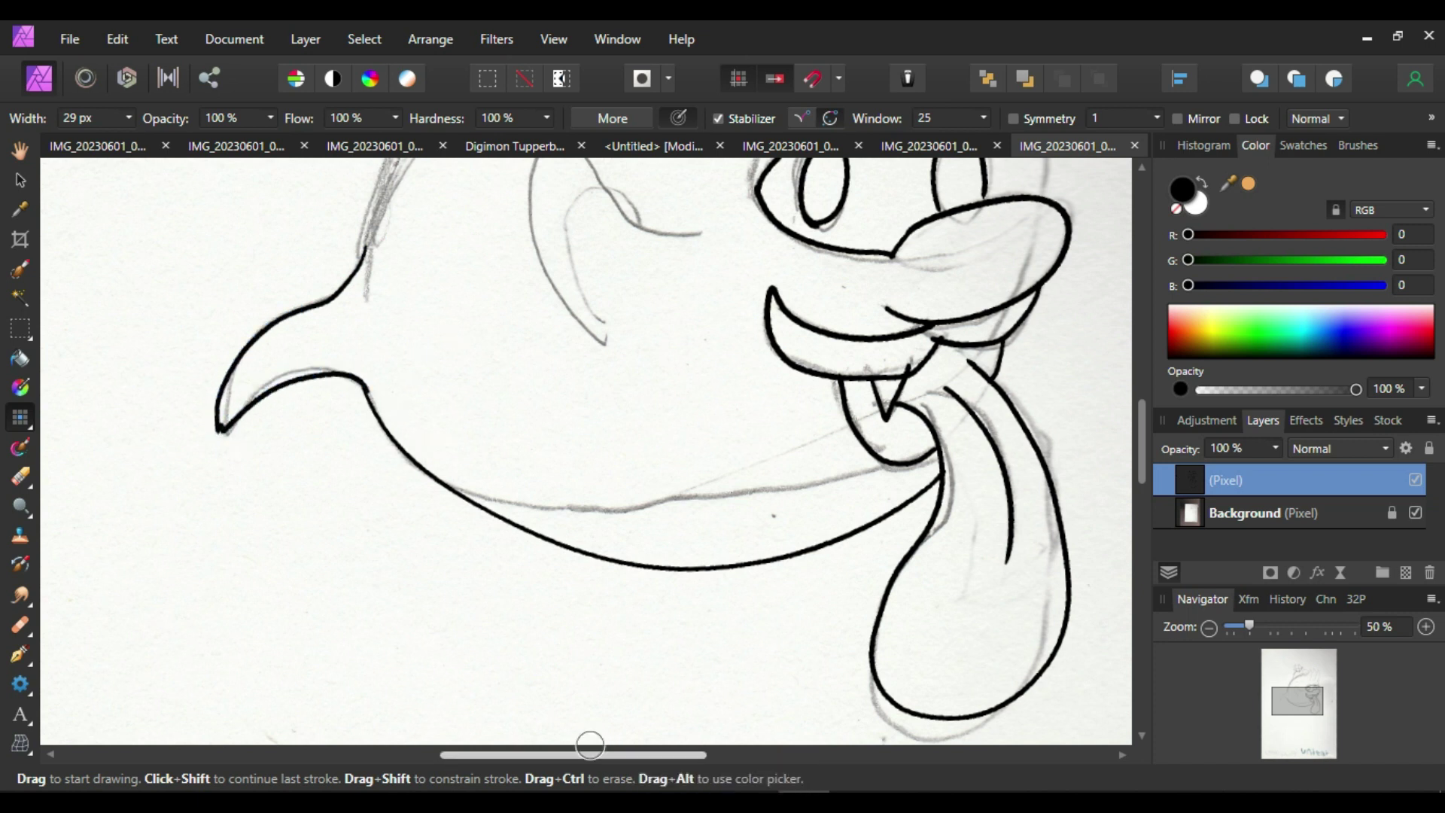
Ink the forehead contour down to the eye and the outer outline of the pointed ear
scroll(1144, 410, up, 6)
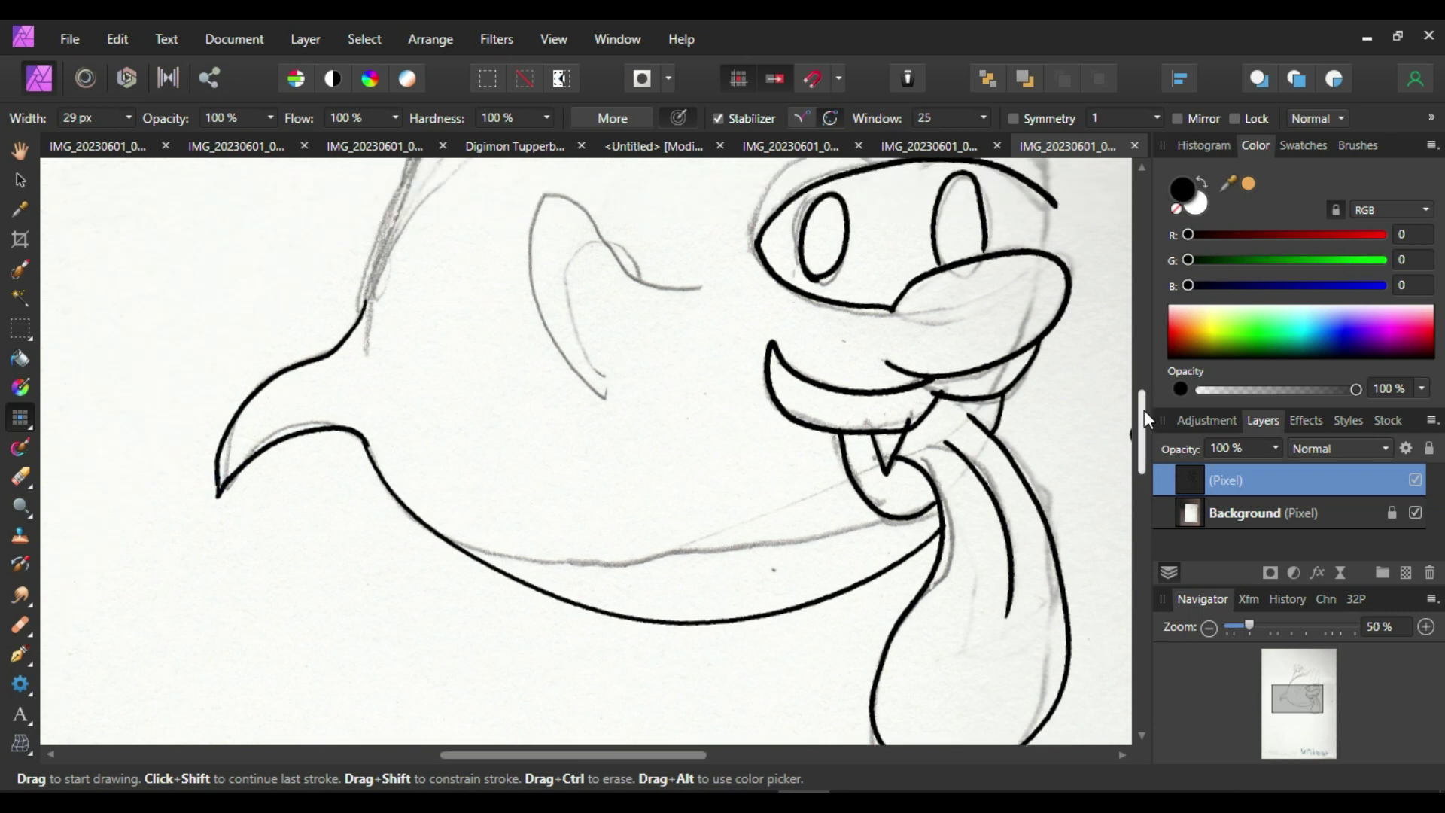
drag(1052, 639, 1020, 506)
scroll(1136, 392, down, 5)
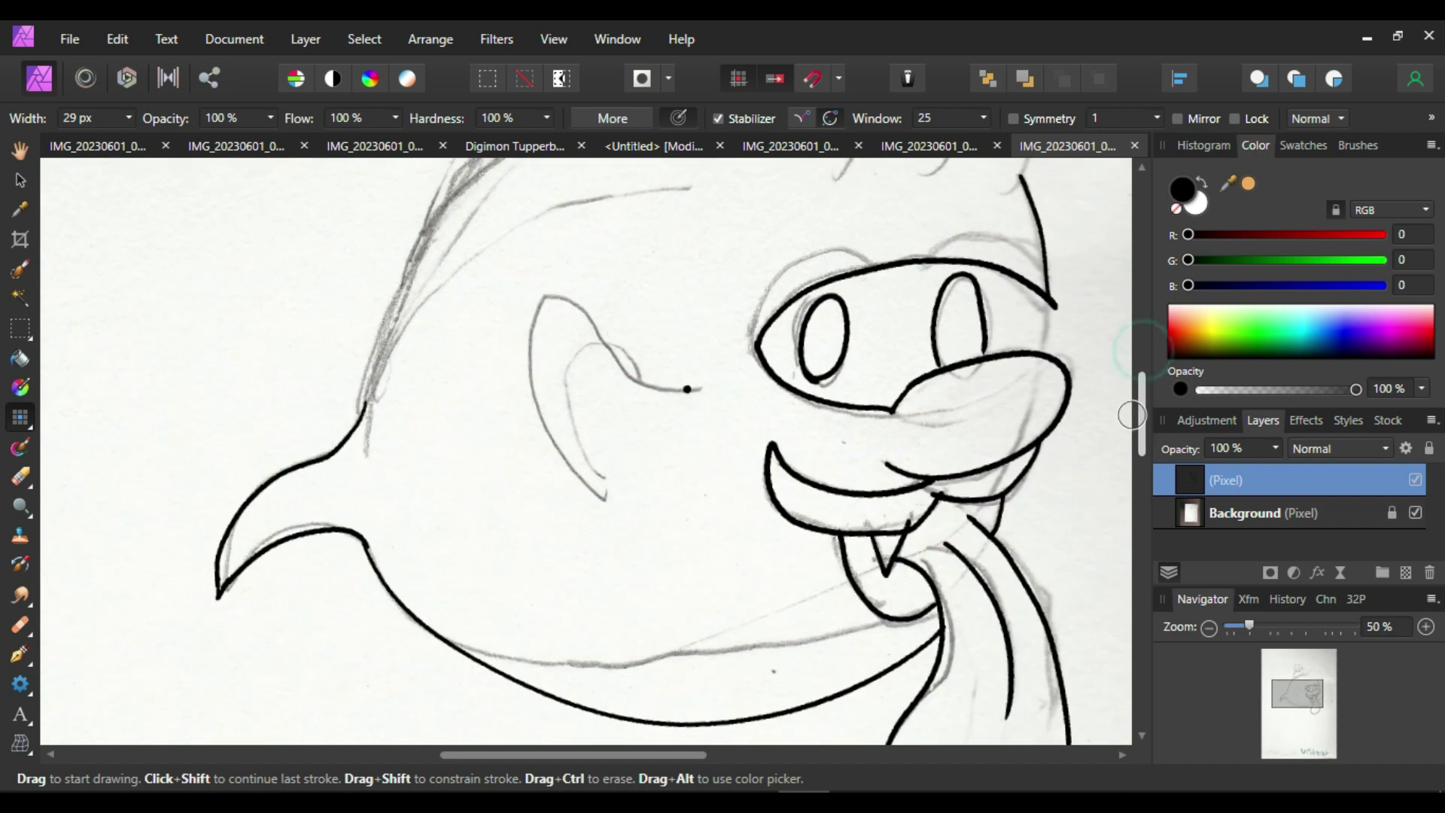
mouse_move(698, 389)
mouse_down()
mouse_move(634, 375)
mouse_move(574, 318)
mouse_up()
mouse_move(539, 401)
mouse_down()
mouse_move(606, 500)
mouse_move(581, 484)
mouse_move(541, 293)
mouse_move(677, 391)
mouse_move(709, 391)
mouse_up()
key(ctrl+z)
Ink the short face contour between the eye and the nose, and undo the stray strokes
drag(1051, 305, 1038, 357)
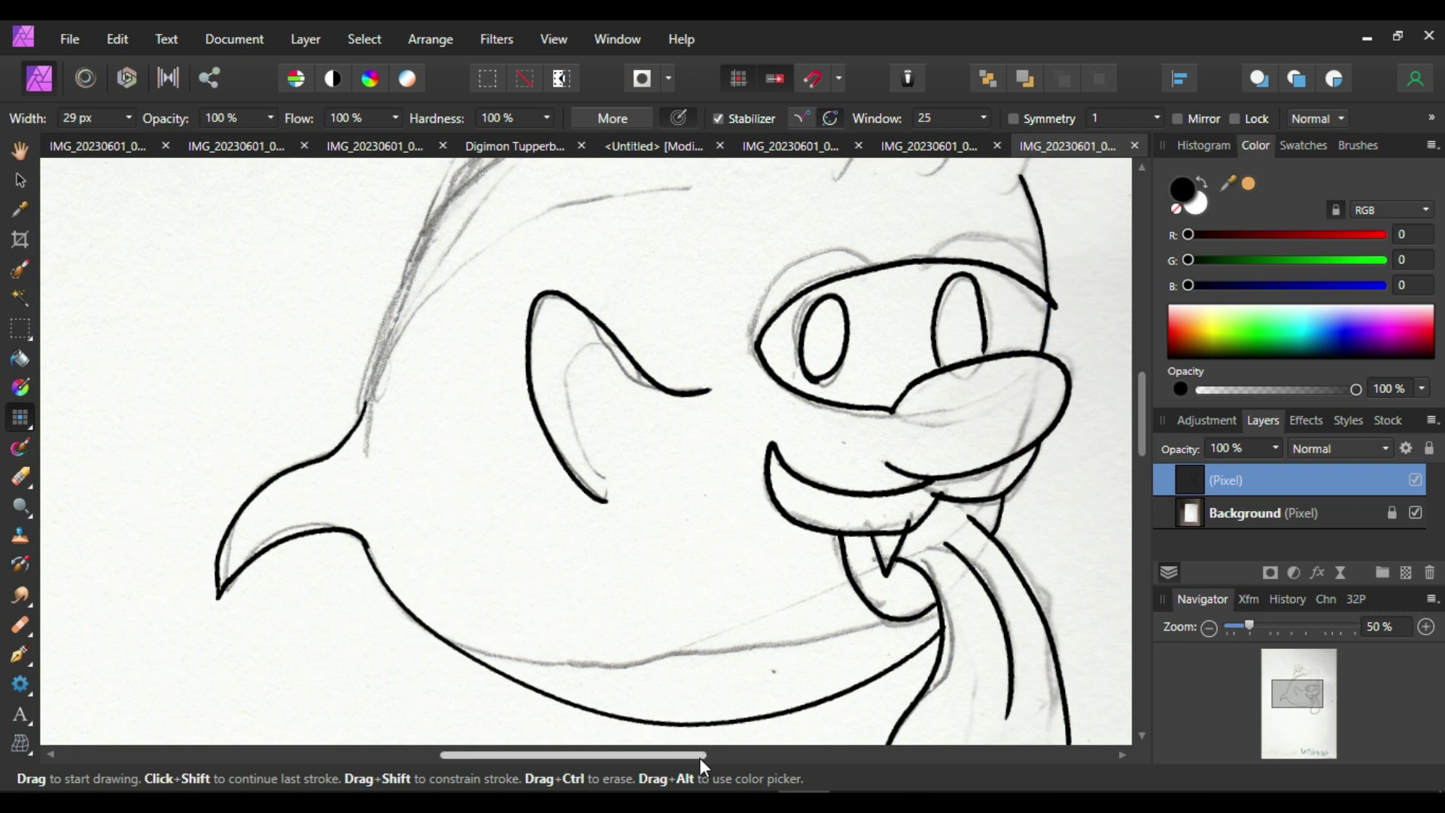
key(ctrl+z)
mouse_move(981, 355)
mouse_down()
mouse_move(984, 342)
mouse_move(984, 358)
mouse_move(941, 373)
mouse_up()
key(ctrl+z)
key(ctrl+z)
key(ctrl+z)
Ink the three pointed hair spikes above the forehead along the pencil lines
drag(634, 755, 702, 756)
drag(1142, 424, 1142, 409)
scroll(1141, 408, up, 5)
mouse_move(833, 574)
mouse_down()
mouse_move(857, 525)
mouse_move(870, 412)
mouse_move(848, 341)
mouse_move(776, 475)
mouse_move(795, 432)
mouse_move(779, 353)
mouse_move(749, 312)
mouse_move(704, 410)
mouse_up()
drag(796, 468, 741, 576)
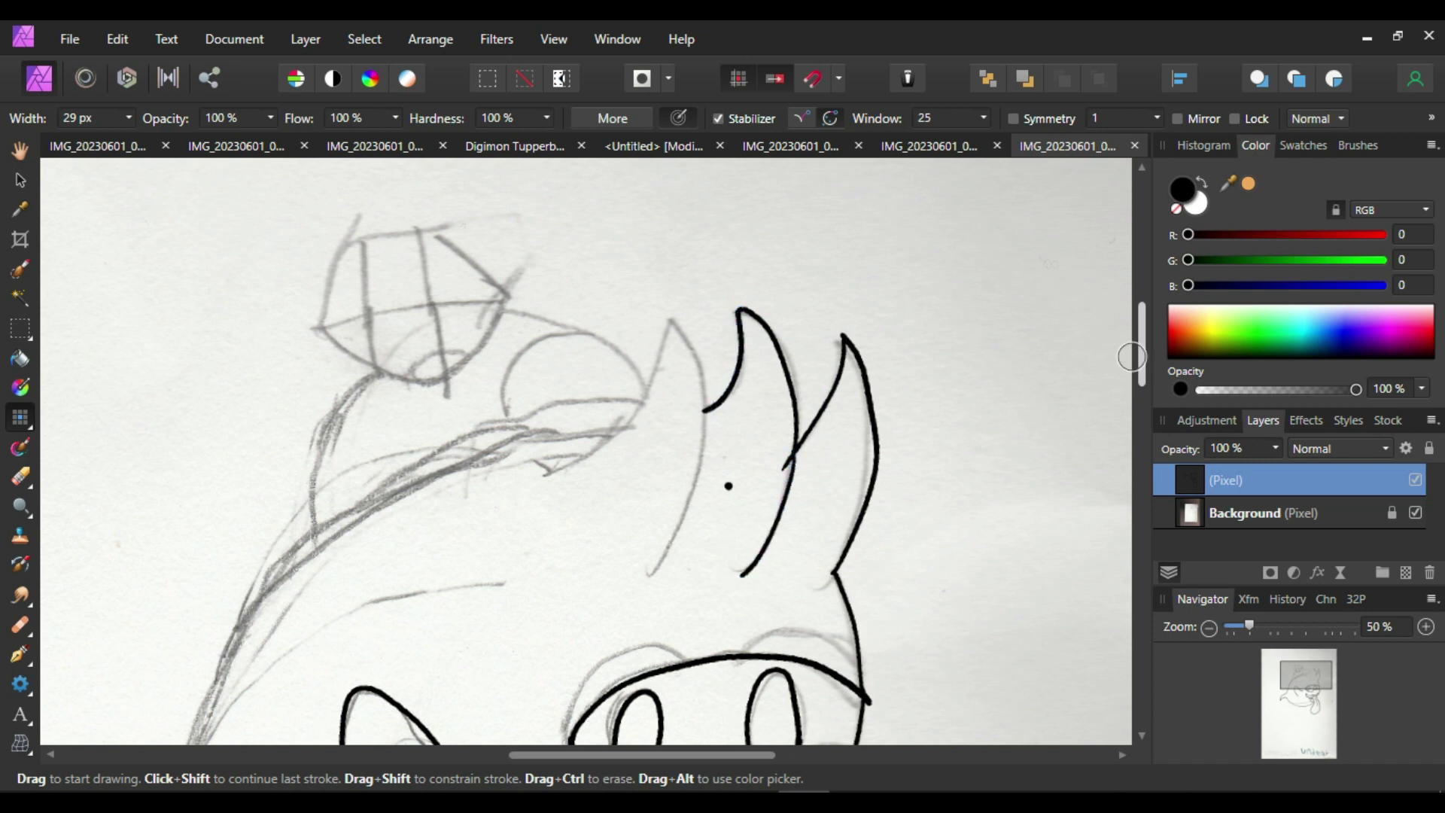
mouse_move(652, 573)
mouse_down()
mouse_move(700, 433)
mouse_move(693, 350)
mouse_move(671, 321)
mouse_move(653, 371)
mouse_move(557, 477)
mouse_up()
Ink the long curve of the back of the head from the hair spikes down to the tail, redoing faulty strokes
mouse_move(614, 430)
mouse_down()
mouse_move(442, 476)
mouse_move(287, 583)
mouse_move(188, 711)
mouse_move(200, 783)
mouse_up()
key(ctrl+z)
drag(1141, 323, 1141, 357)
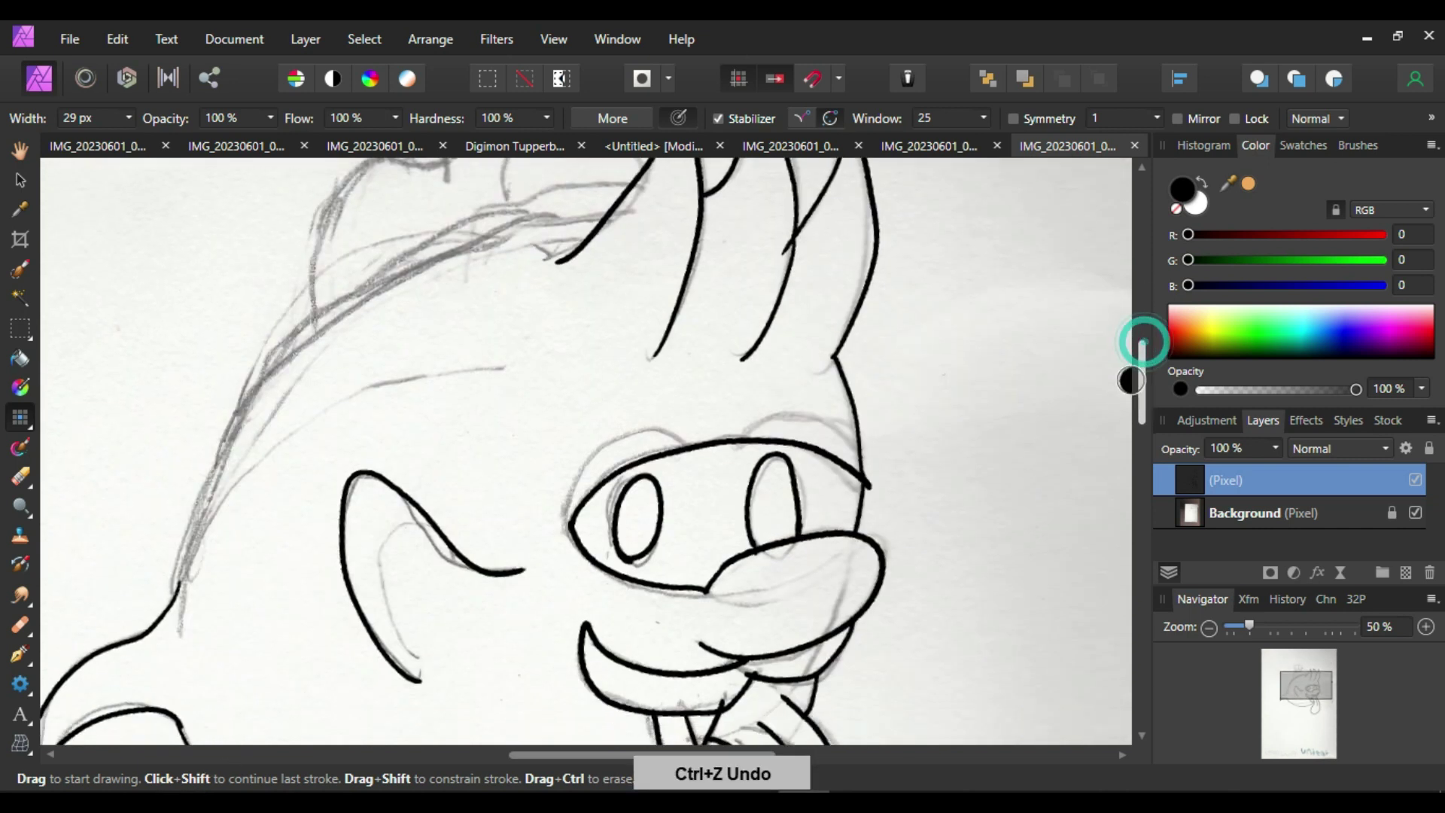
mouse_move(178, 584)
mouse_down()
mouse_move(276, 376)
mouse_move(549, 226)
mouse_move(602, 214)
mouse_move(282, 357)
mouse_move(175, 608)
mouse_up()
key(ctrl+z)
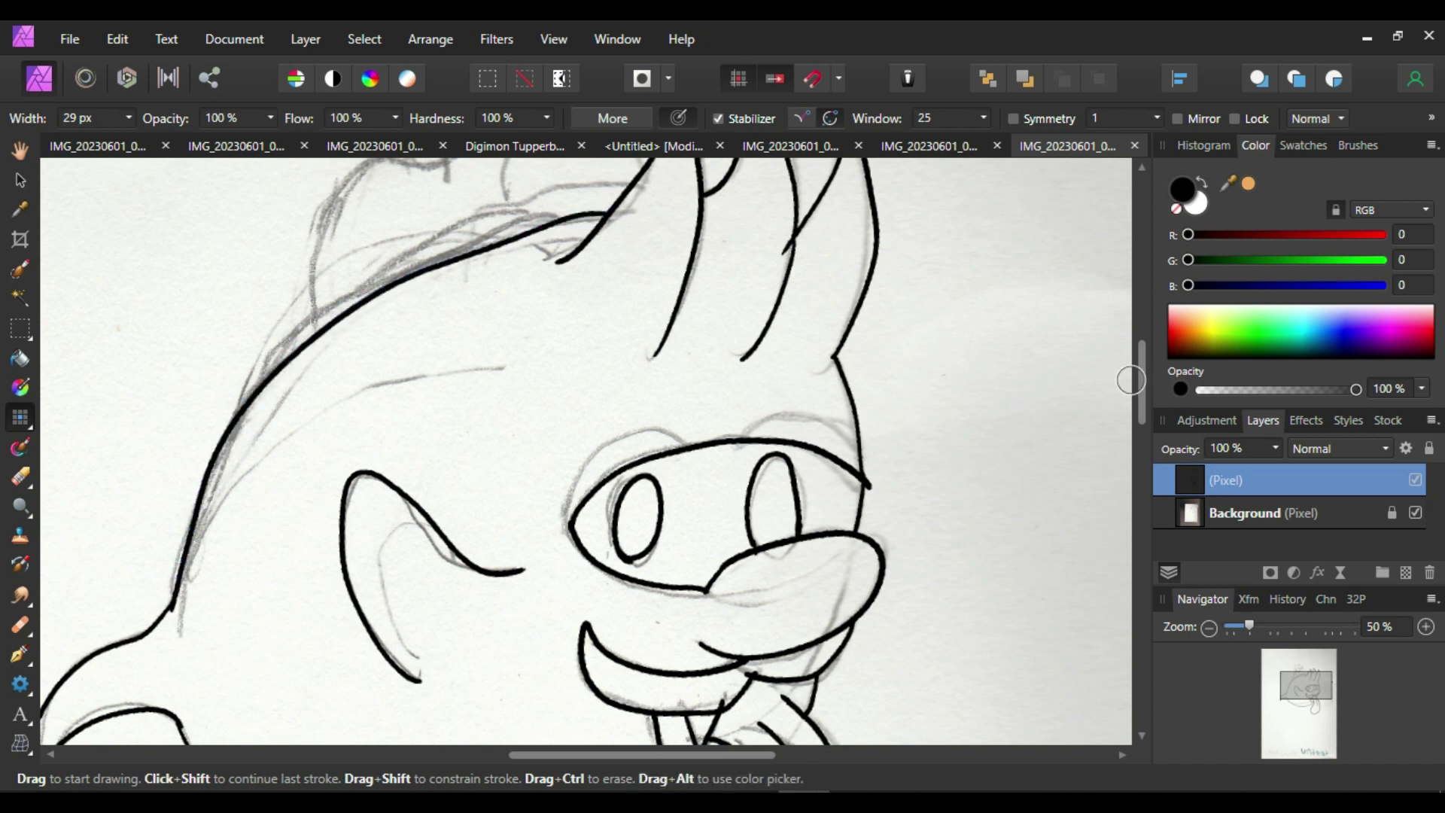
Ink the rounded headpiece shapes behind the hair and the faceted gem on top with its crossing facet lines
drag(1141, 396, 1145, 364)
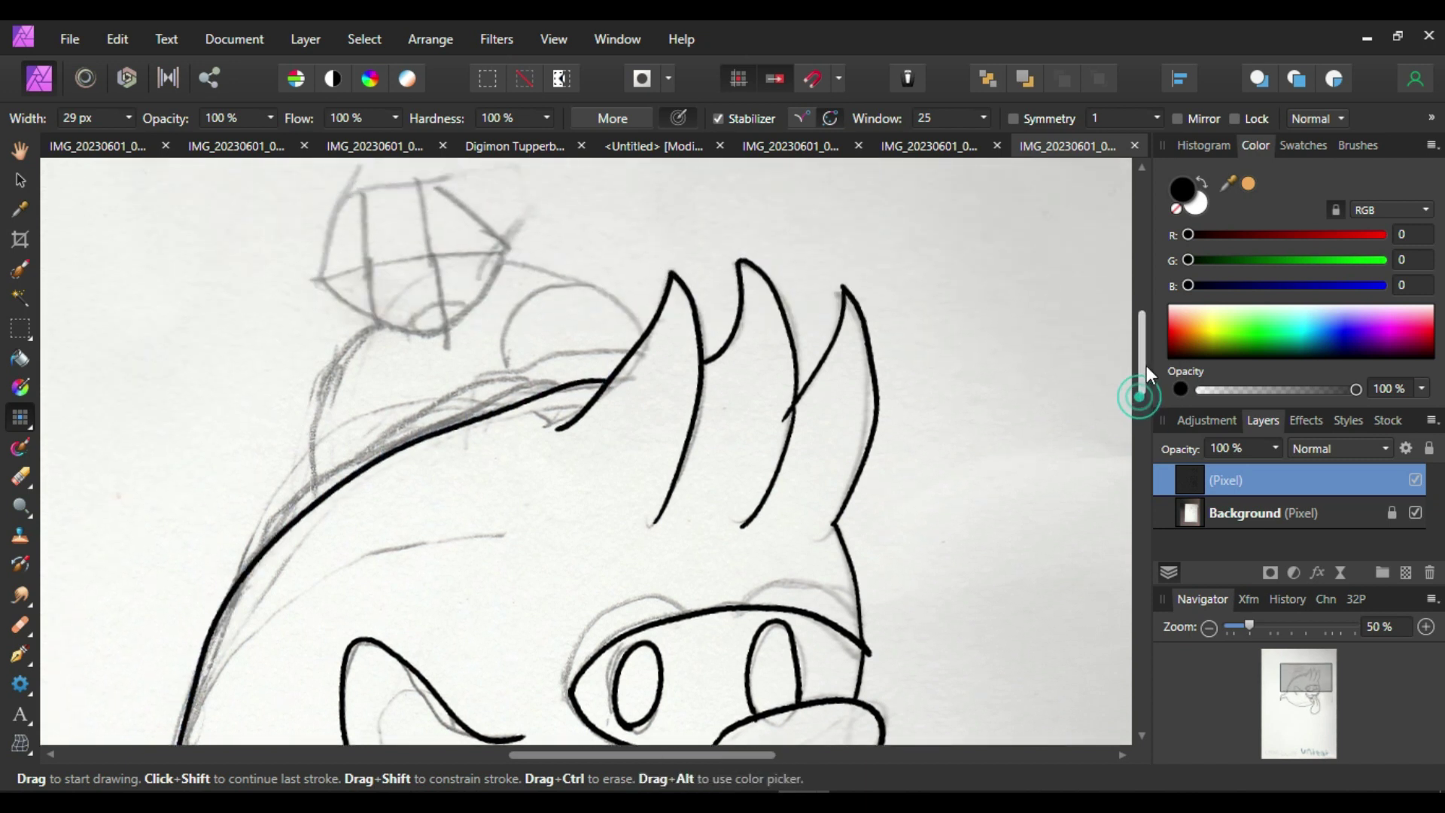
mouse_move(316, 498)
mouse_down()
mouse_move(314, 458)
mouse_move(341, 351)
mouse_move(389, 315)
mouse_move(436, 317)
mouse_move(369, 321)
mouse_move(411, 331)
mouse_move(523, 256)
mouse_move(502, 263)
mouse_move(556, 270)
mouse_move(639, 319)
mouse_move(489, 419)
mouse_move(519, 310)
mouse_move(592, 282)
mouse_up()
mouse_move(373, 325)
mouse_down()
mouse_move(320, 278)
mouse_move(358, 187)
mouse_move(453, 186)
mouse_move(515, 250)
mouse_move(498, 265)
mouse_move(508, 243)
mouse_move(434, 179)
mouse_move(346, 194)
mouse_up()
key(ctrl+z)
mouse_move(325, 277)
mouse_down()
mouse_move(508, 240)
mouse_move(320, 279)
mouse_up()
key(ctrl+z)
click(362, 211)
mouse_move(362, 189)
mouse_down()
mouse_move(373, 331)
mouse_move(435, 283)
mouse_move(419, 173)
mouse_move(436, 291)
mouse_move(418, 182)
mouse_up()
key(ctrl+z)
key(ctrl+z)
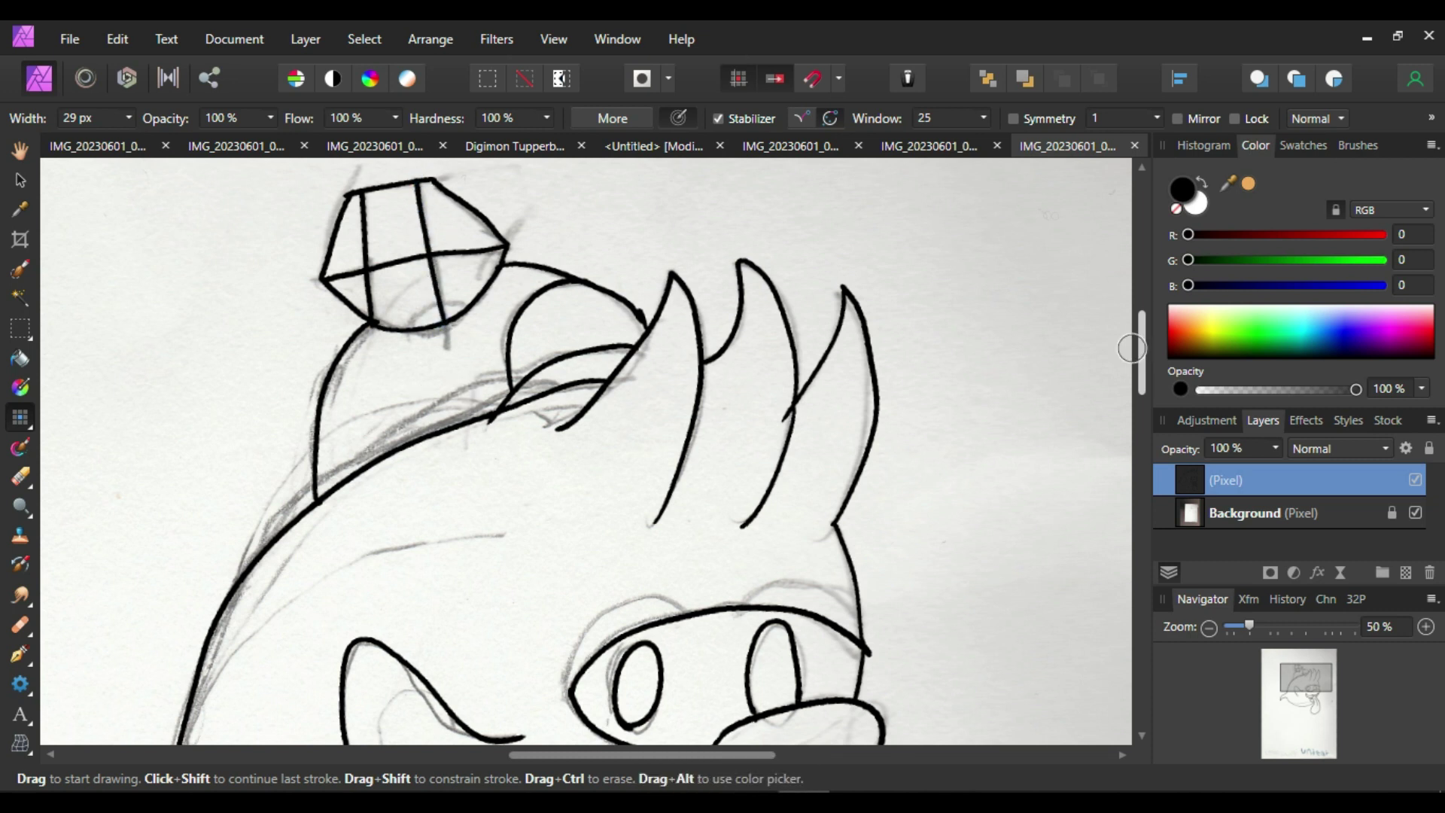
Cut the inked line-art layer out of the sketch photo and create a new document from the clipboard
drag(1142, 360, 1144, 446)
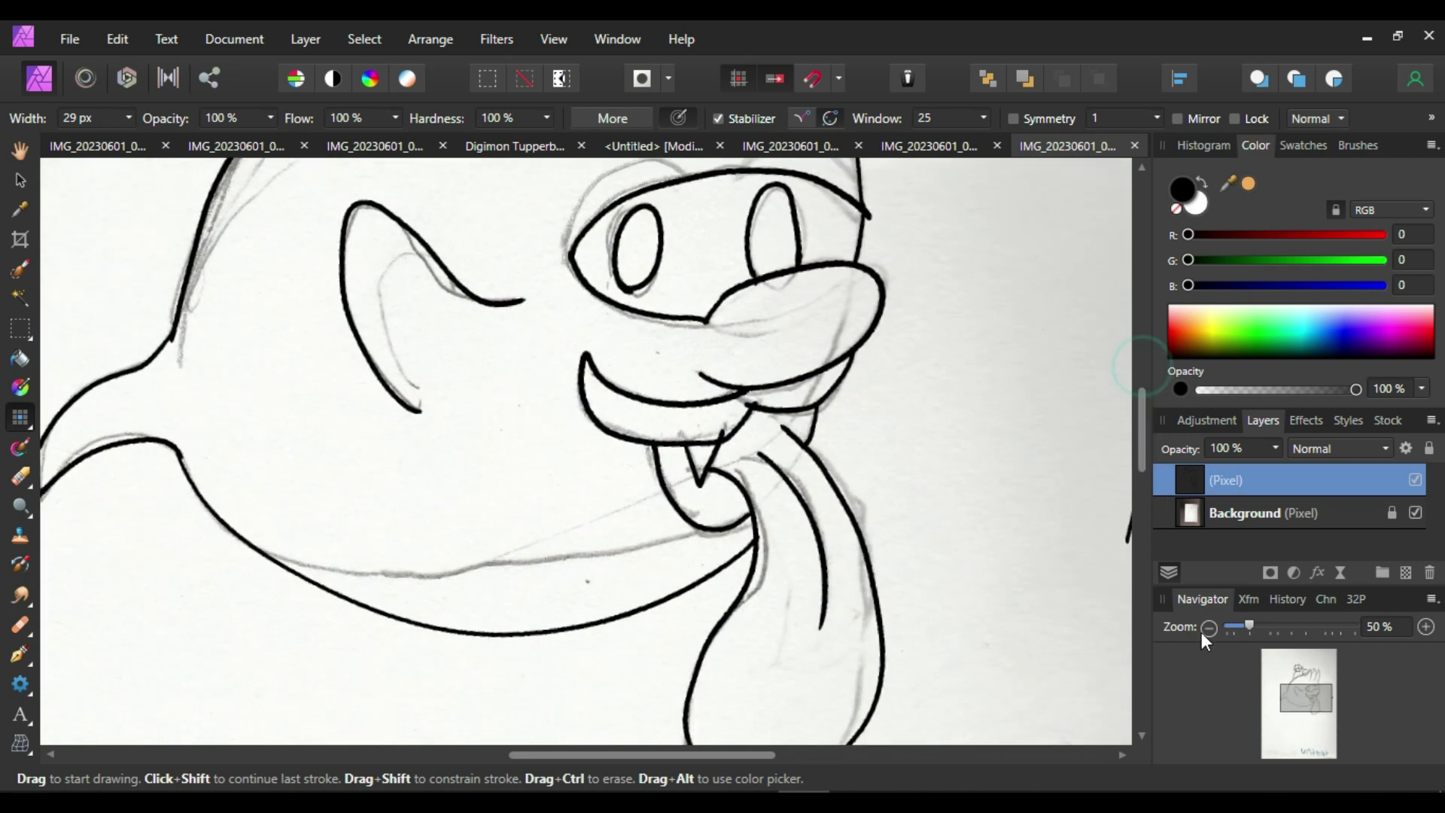
click(1208, 627)
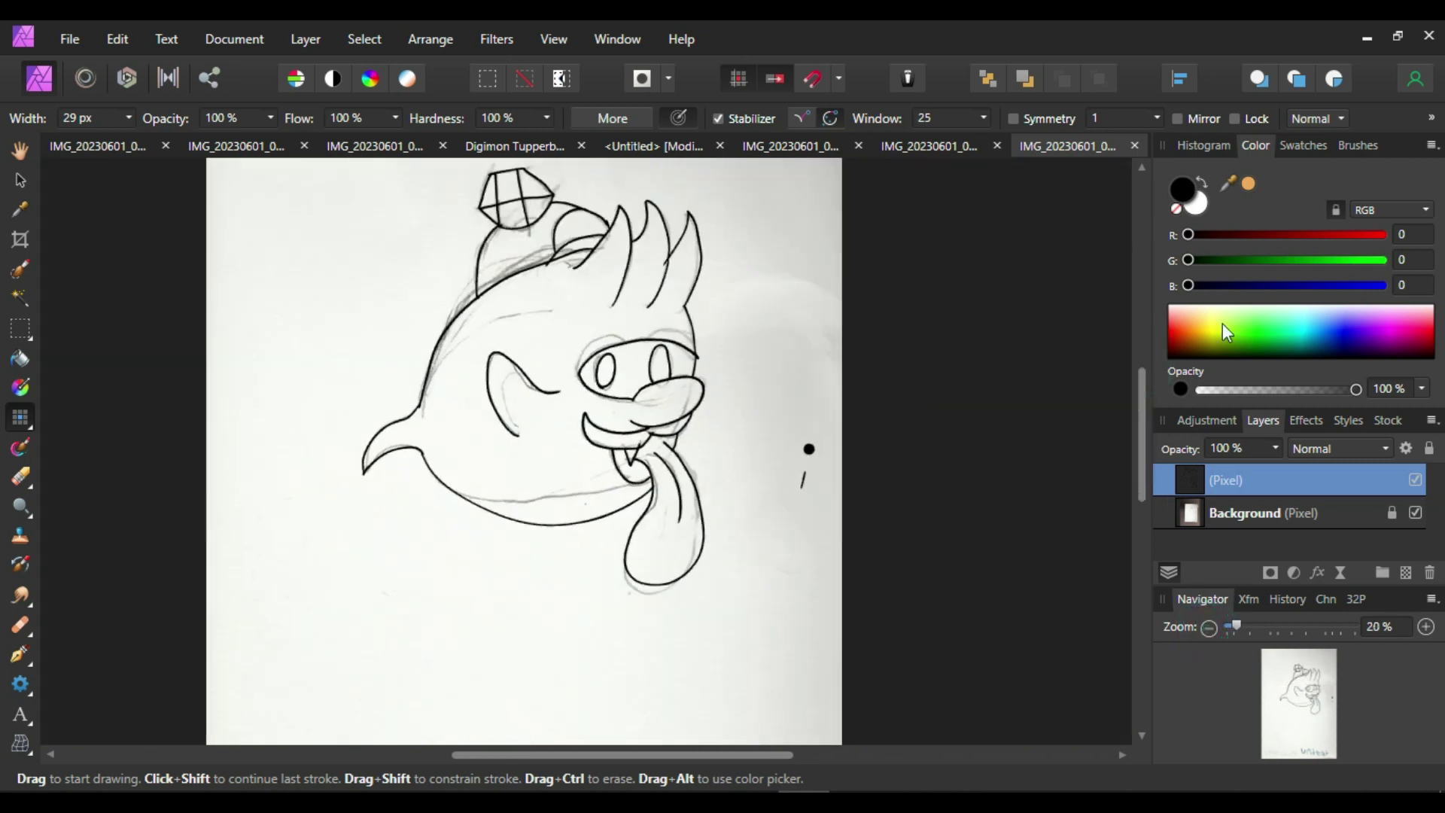
key(Delete)
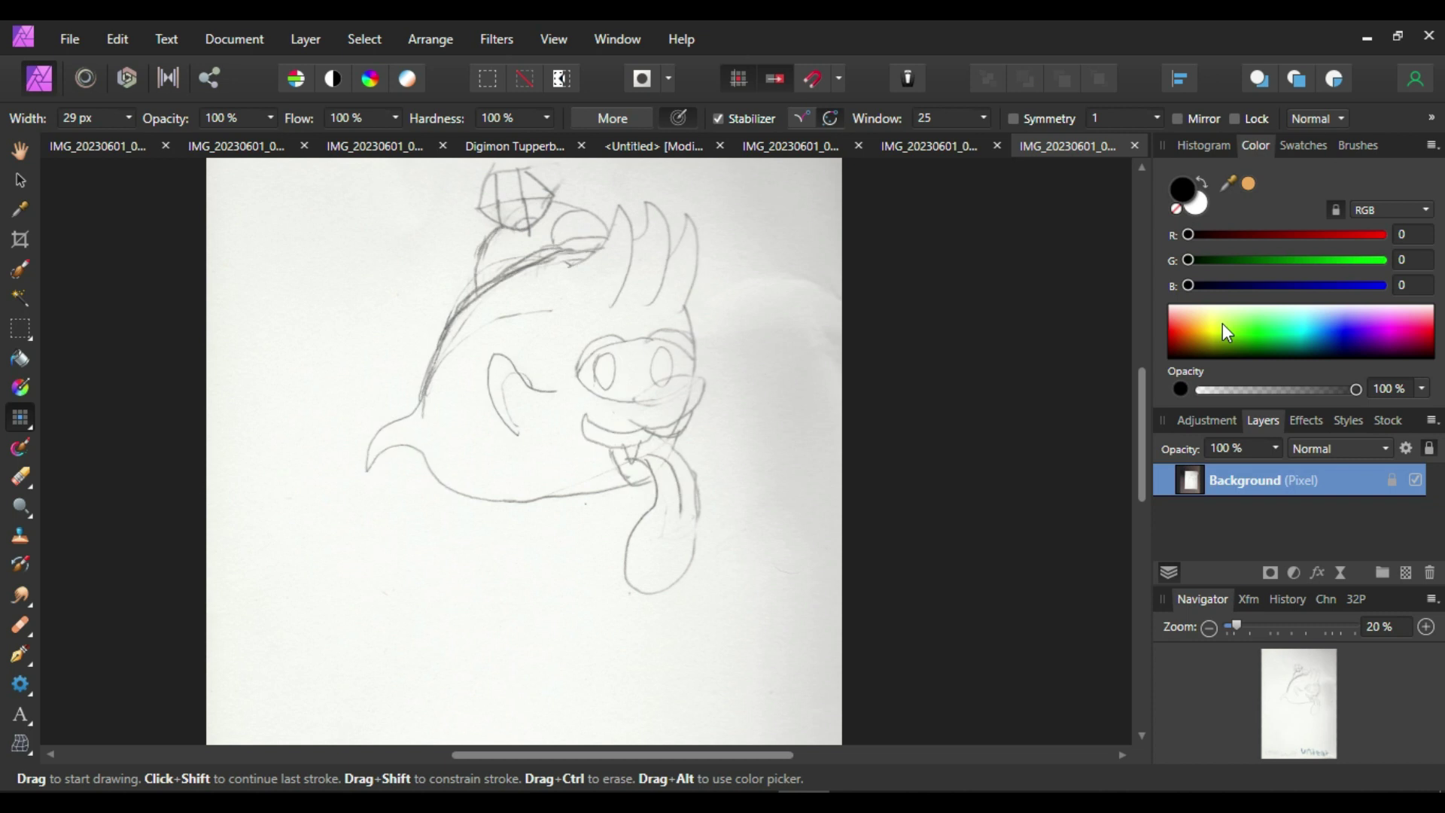
click(85, 34)
click(120, 107)
key(h)
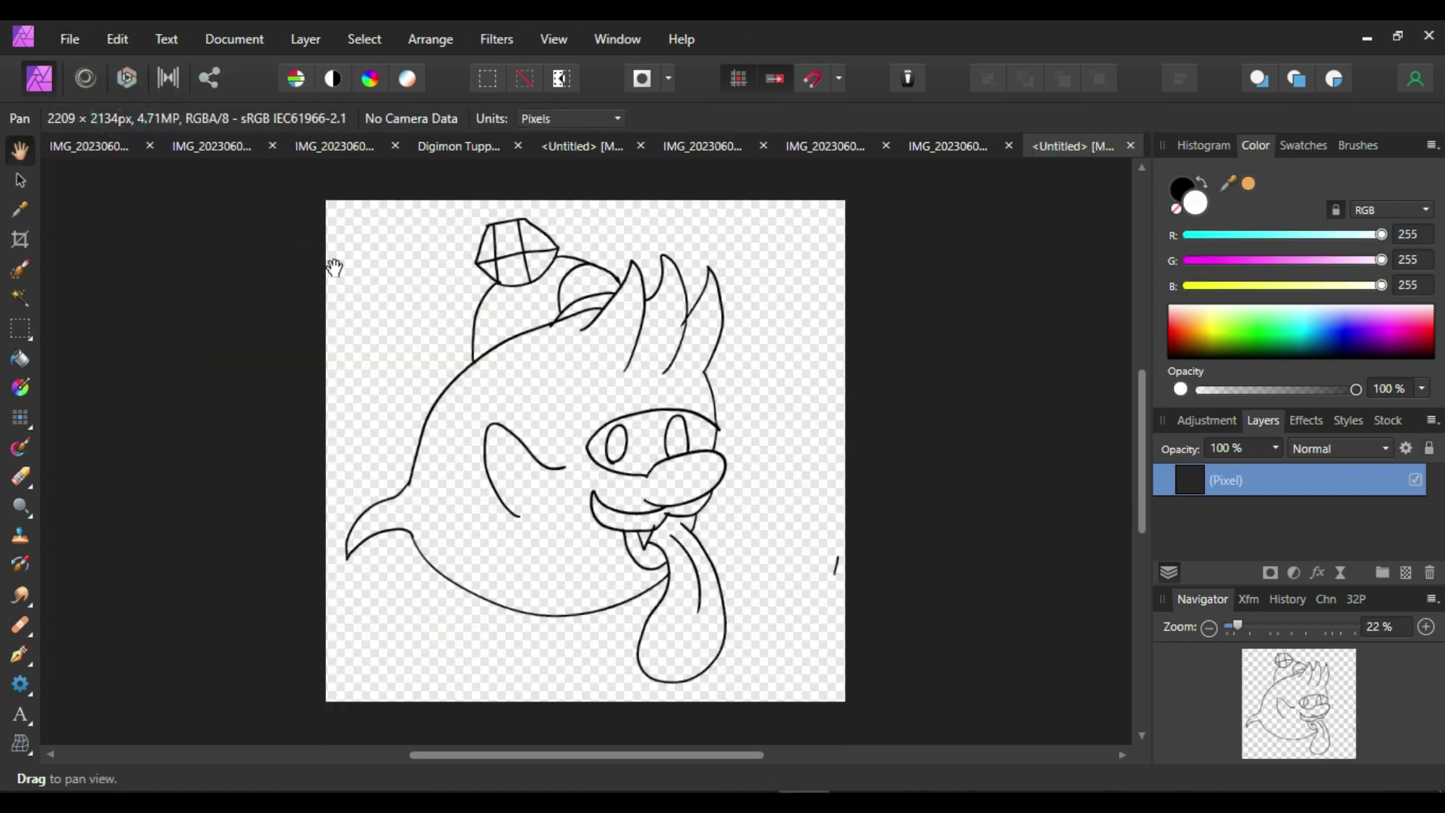
Flood-select the facets of the gem on top of the head with contiguous selection at 0% tolerance
click(20, 270)
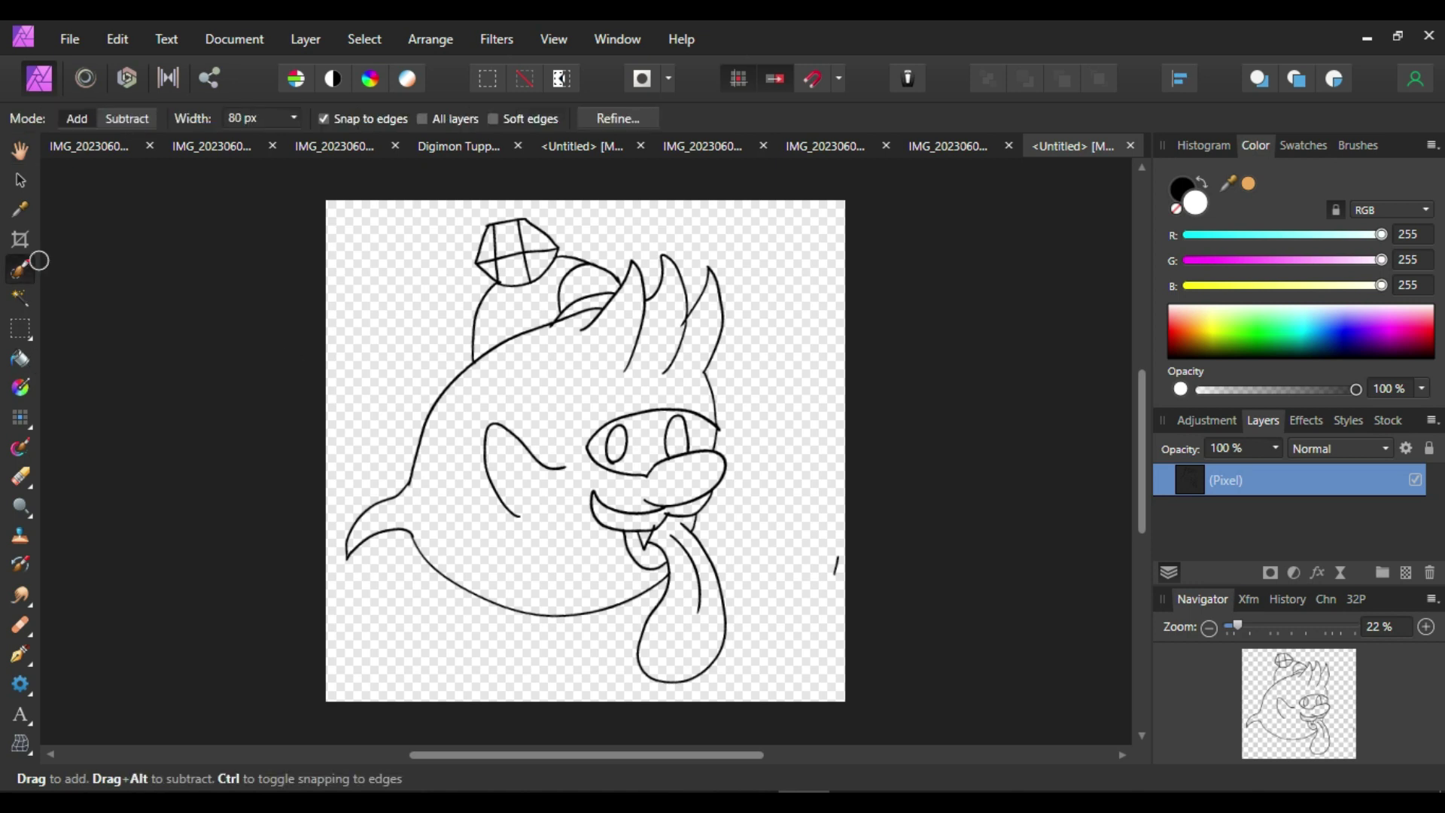
key(e)
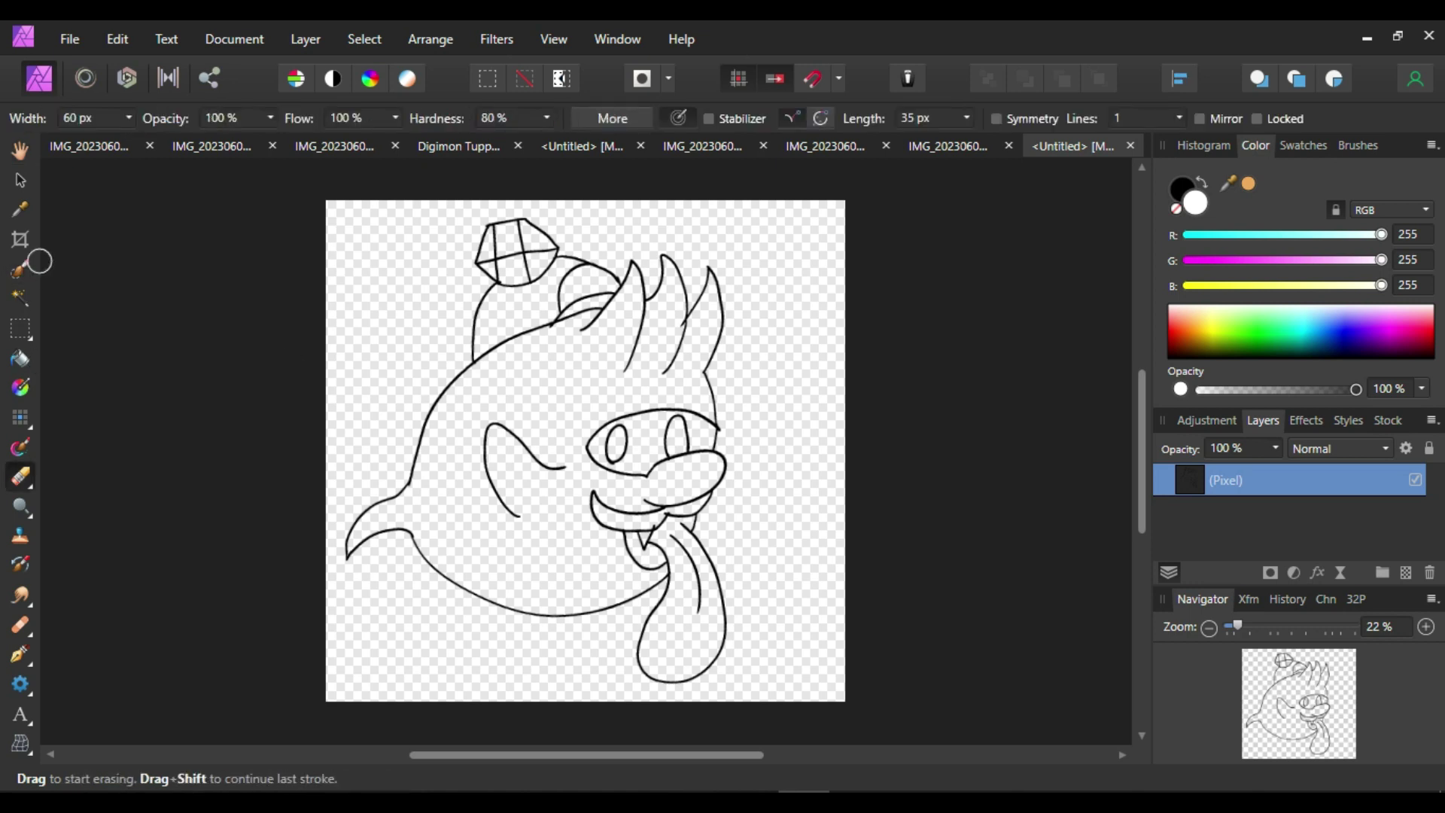
key(w)
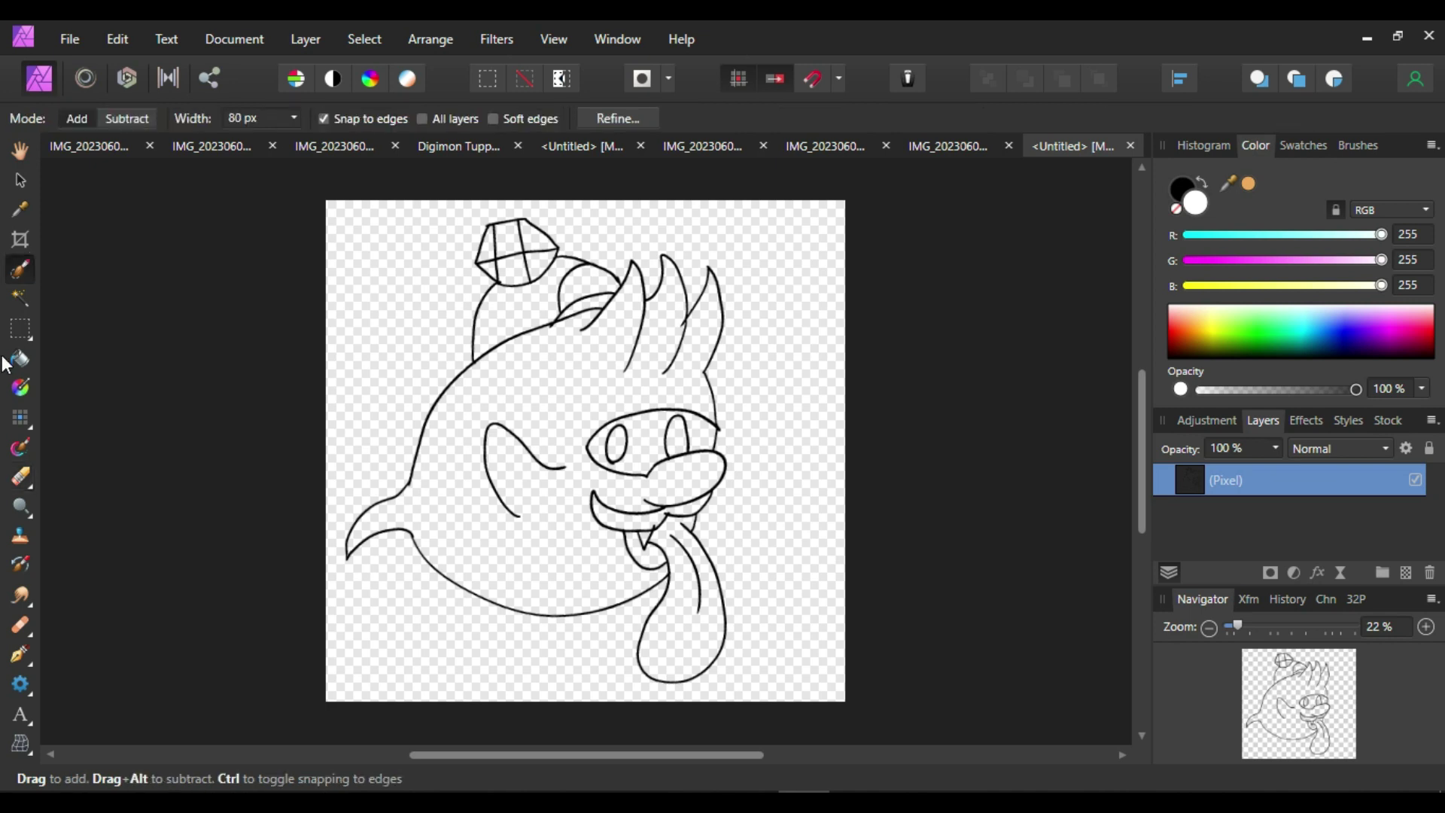
click(21, 299)
click(509, 239)
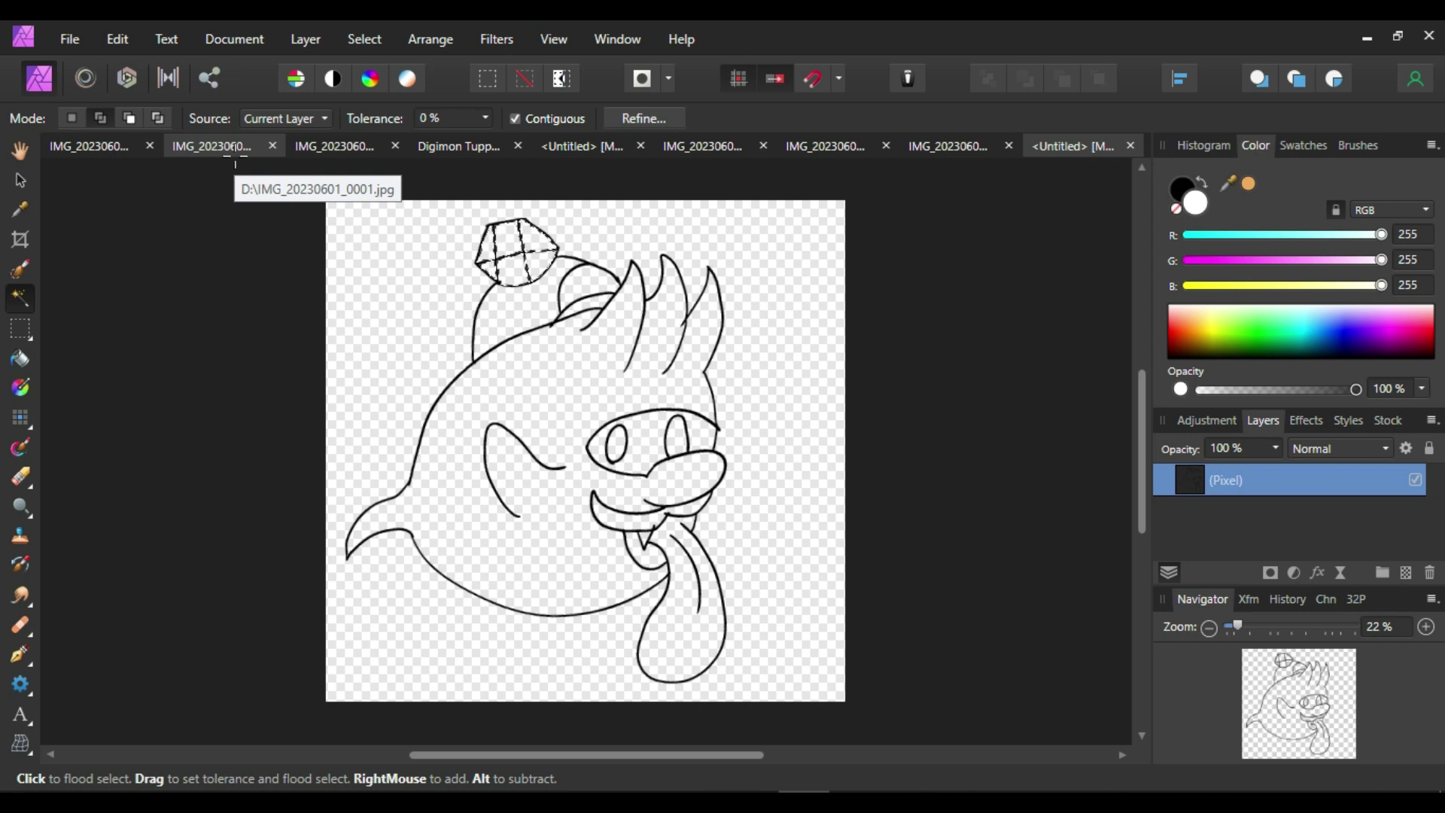
Add an empty pixel layer above the line-art layer
click(1307, 420)
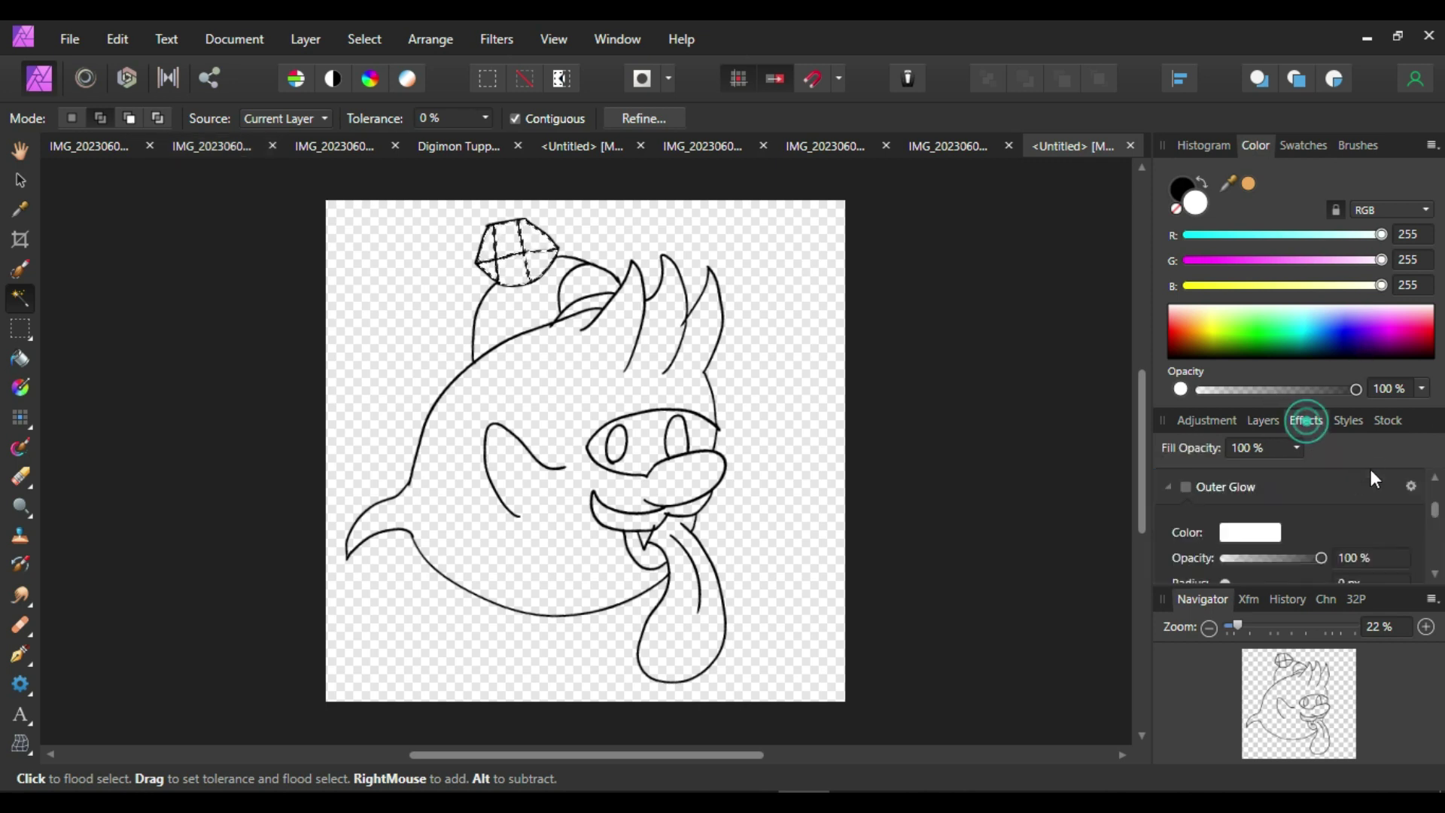
click(1269, 420)
click(1405, 572)
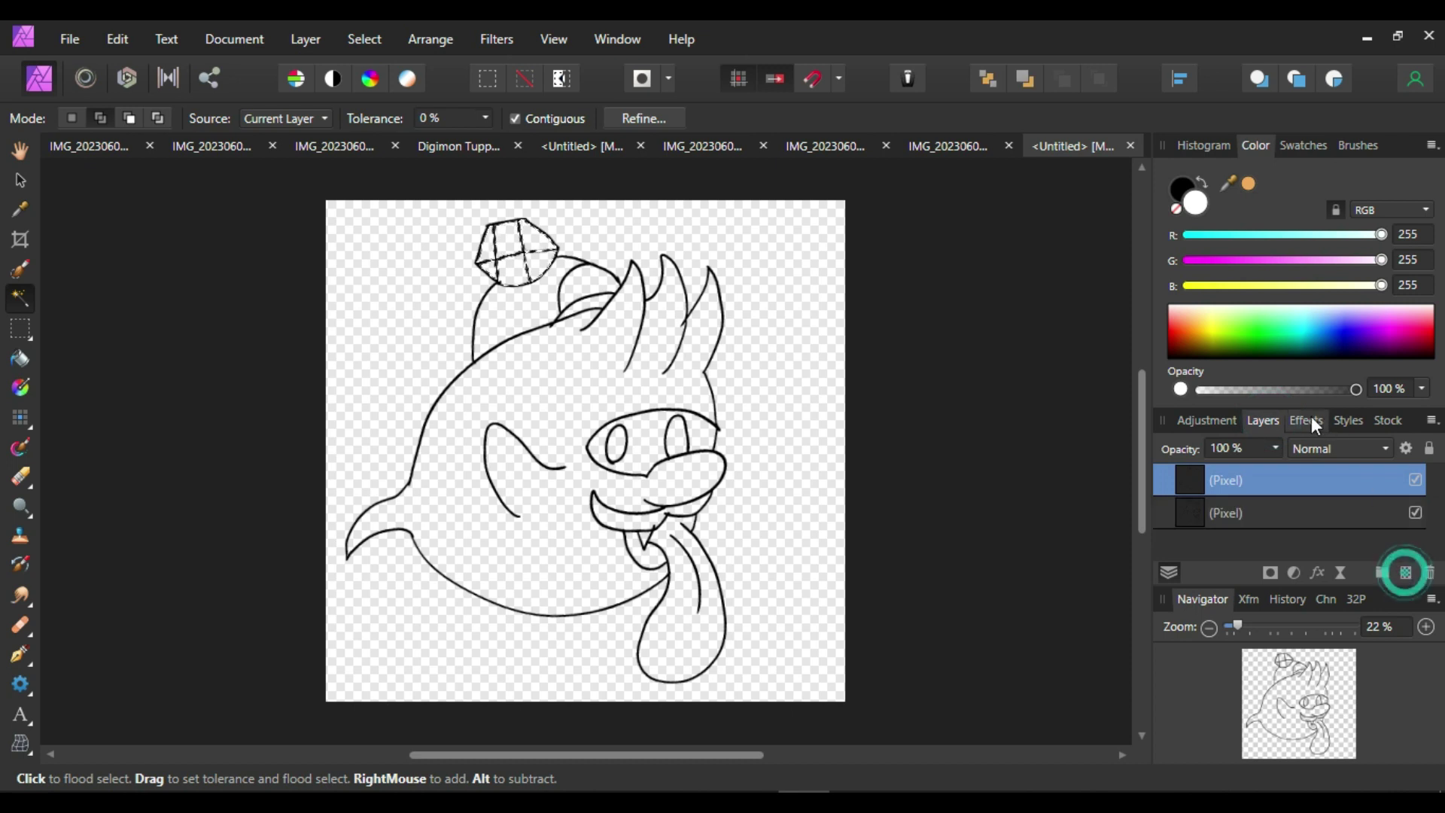
Give the new layer a pure green outer glow (RGB 0, 255, 0) with a 20 px radius
click(1306, 420)
click(1264, 533)
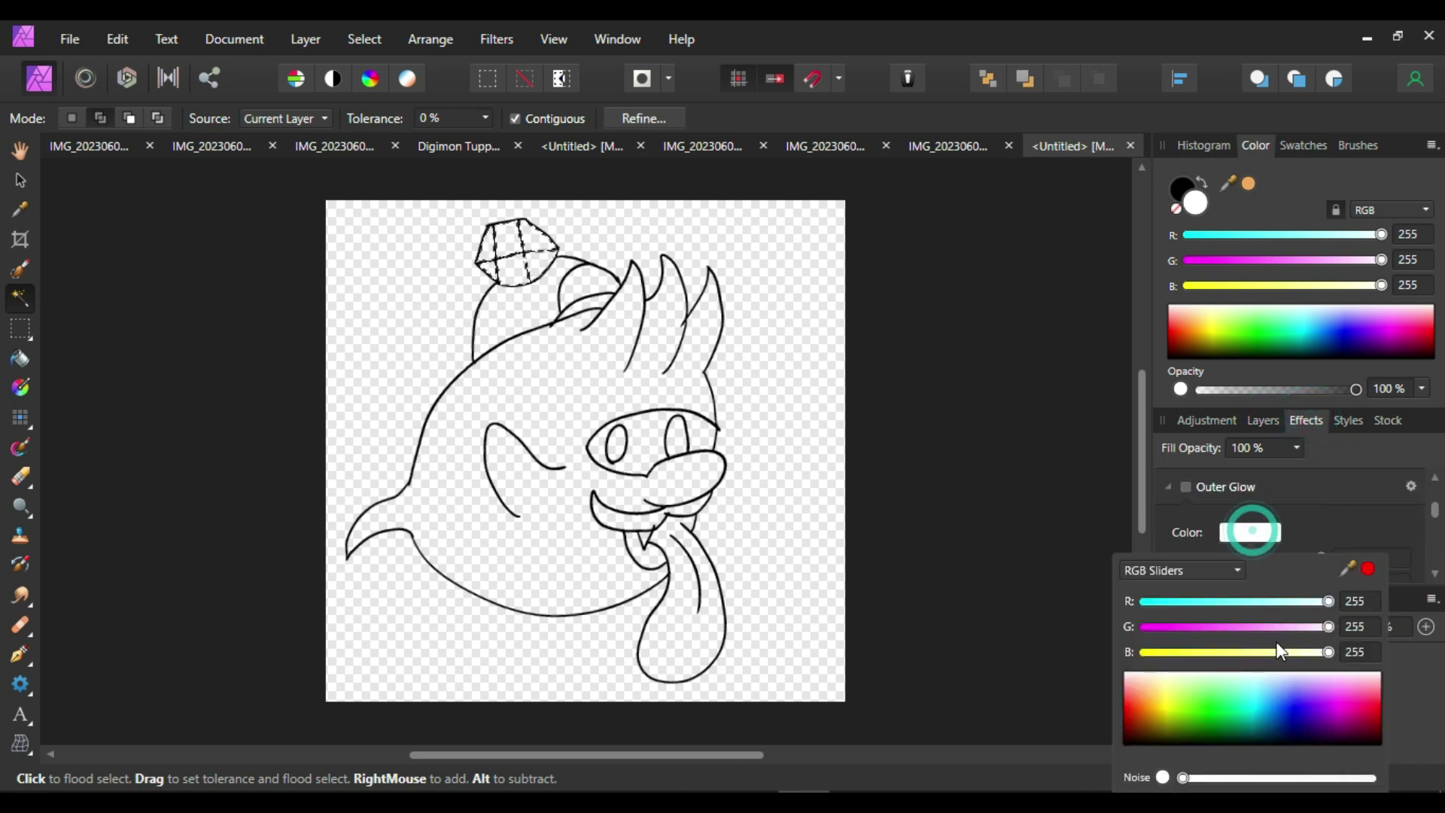
drag(1166, 630, 1127, 634)
drag(1224, 631, 1167, 602)
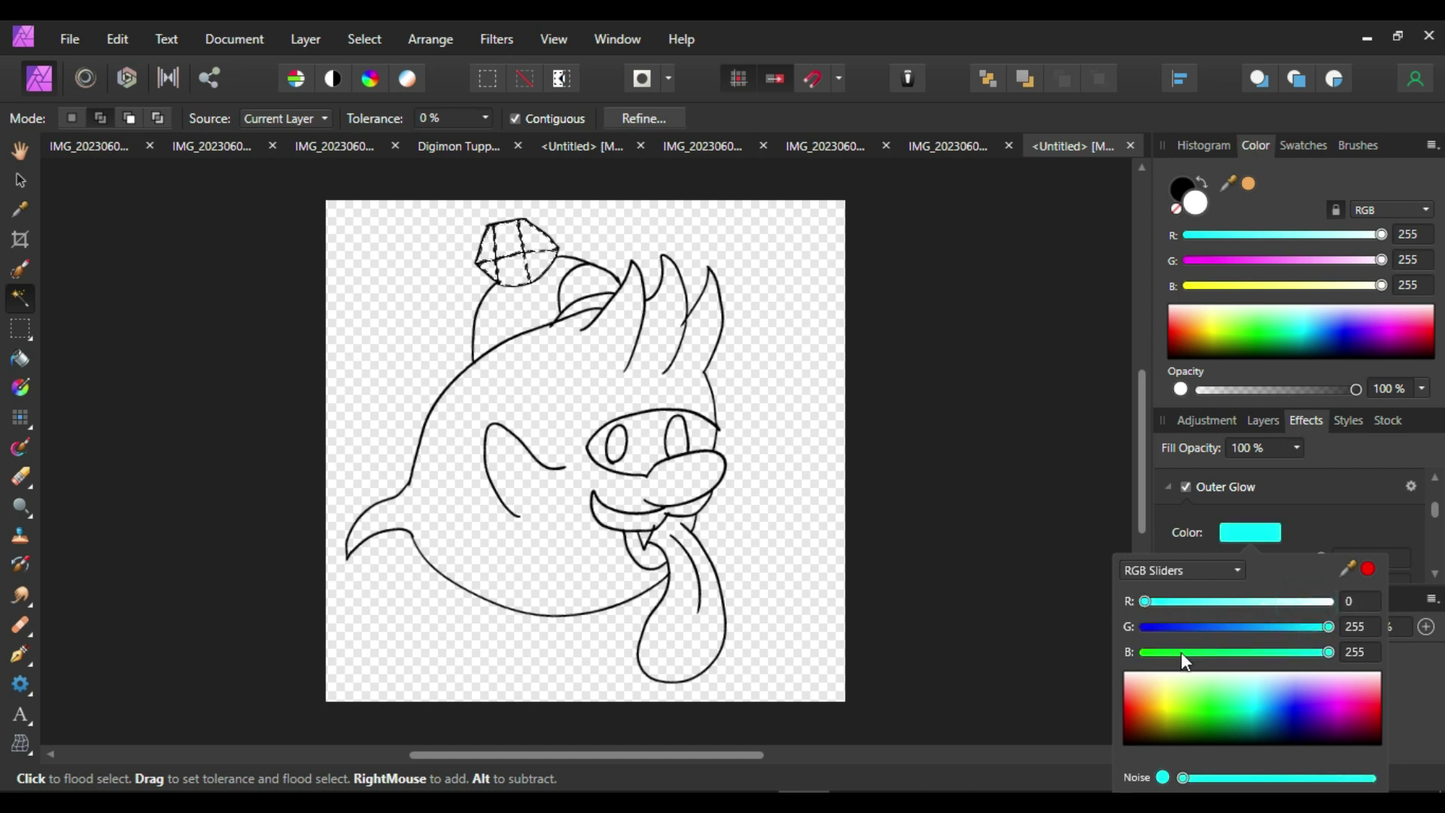
drag(1181, 651, 1129, 652)
click(1316, 522)
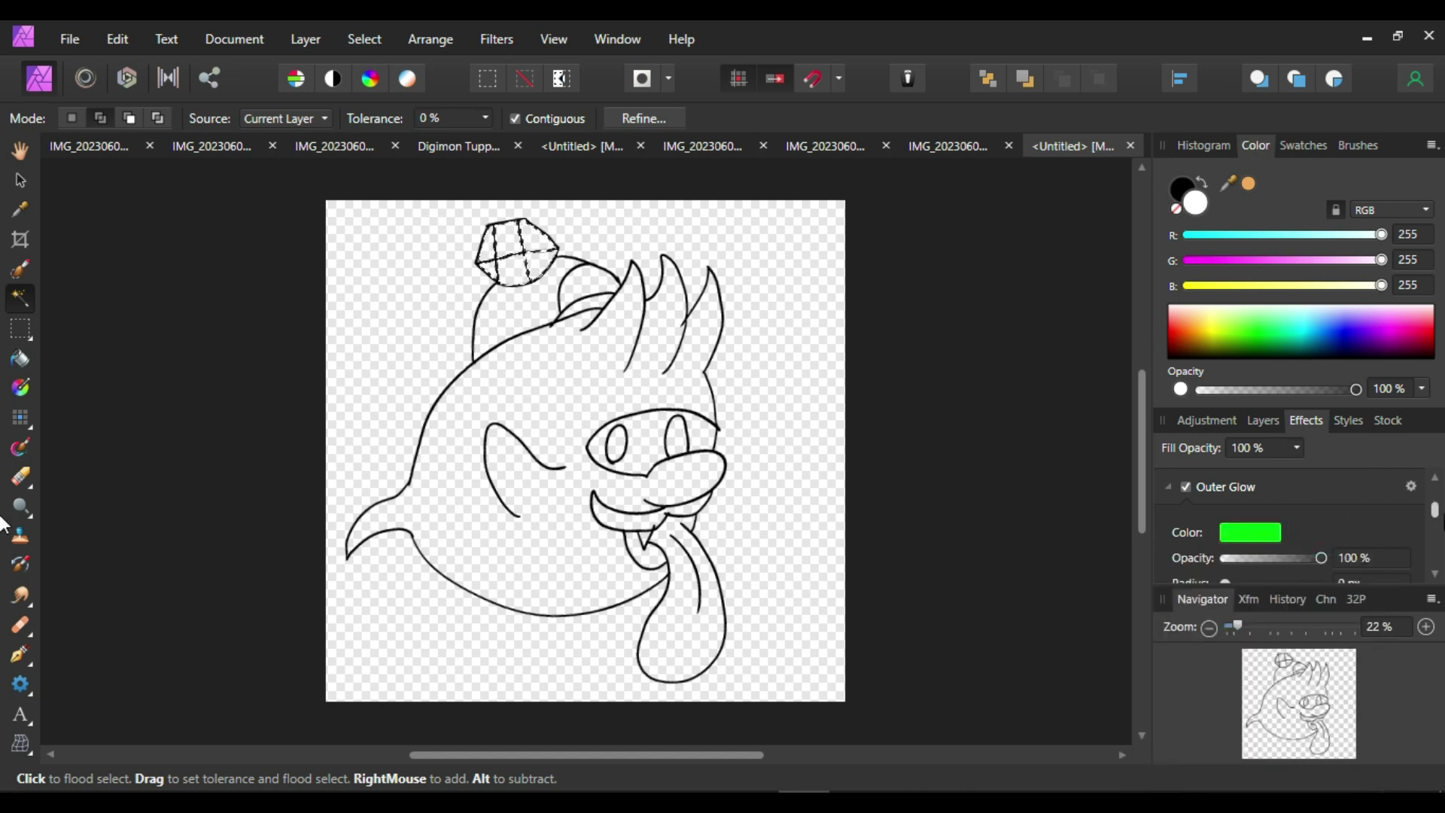
scroll(1385, 538, down, 2)
drag(1230, 525, 1278, 535)
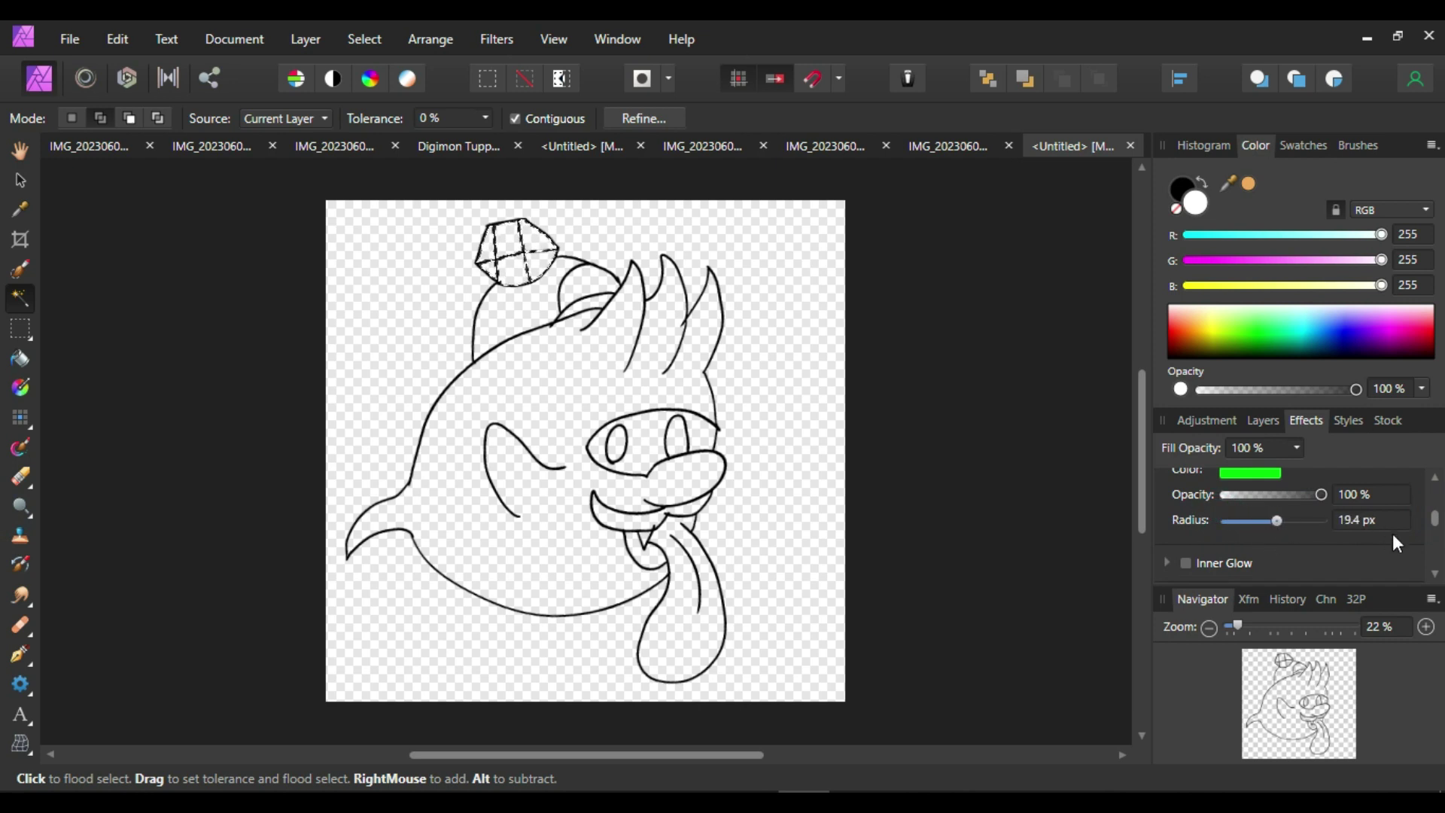
click(1374, 521)
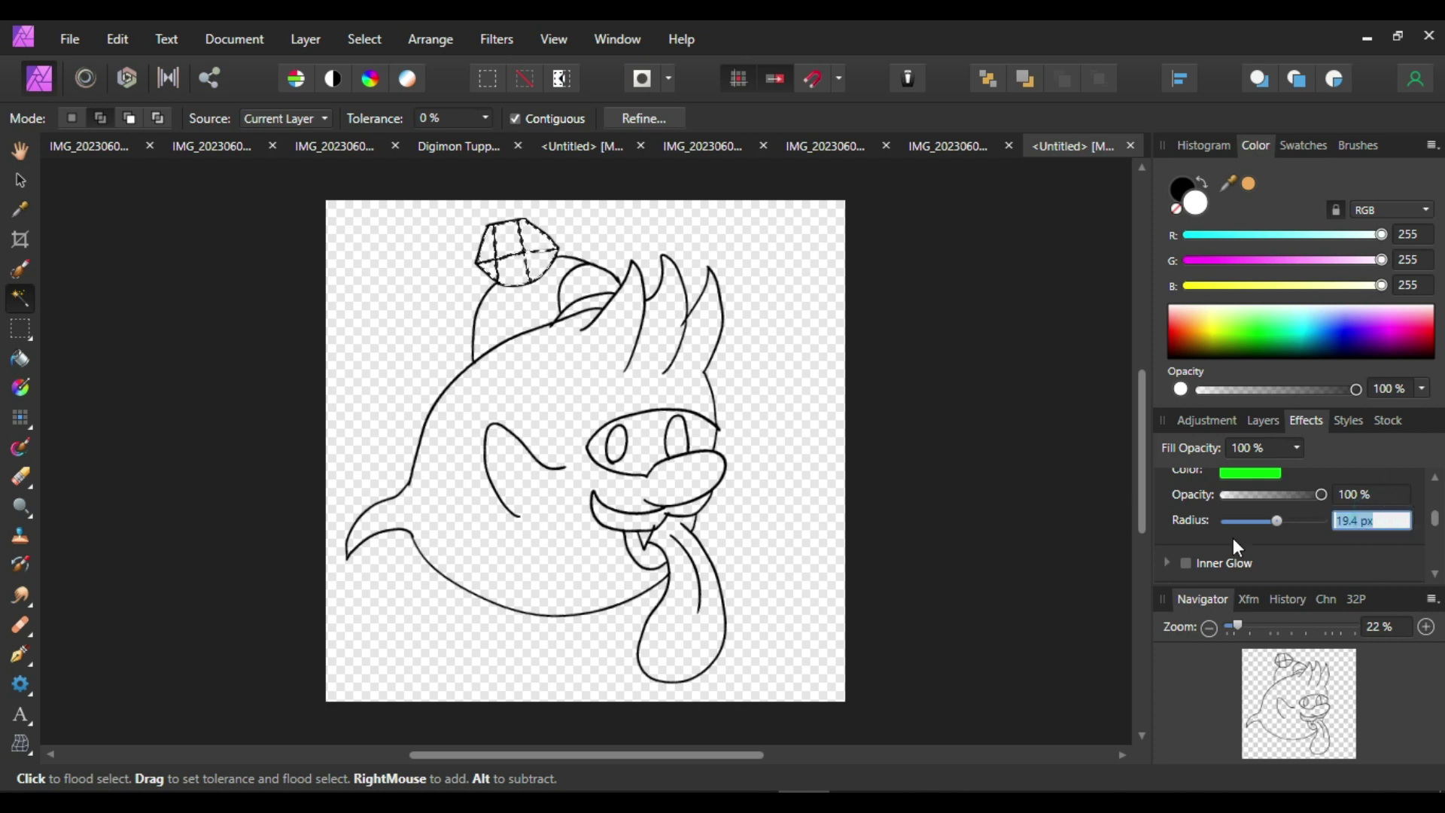
text(20)
key(Return)
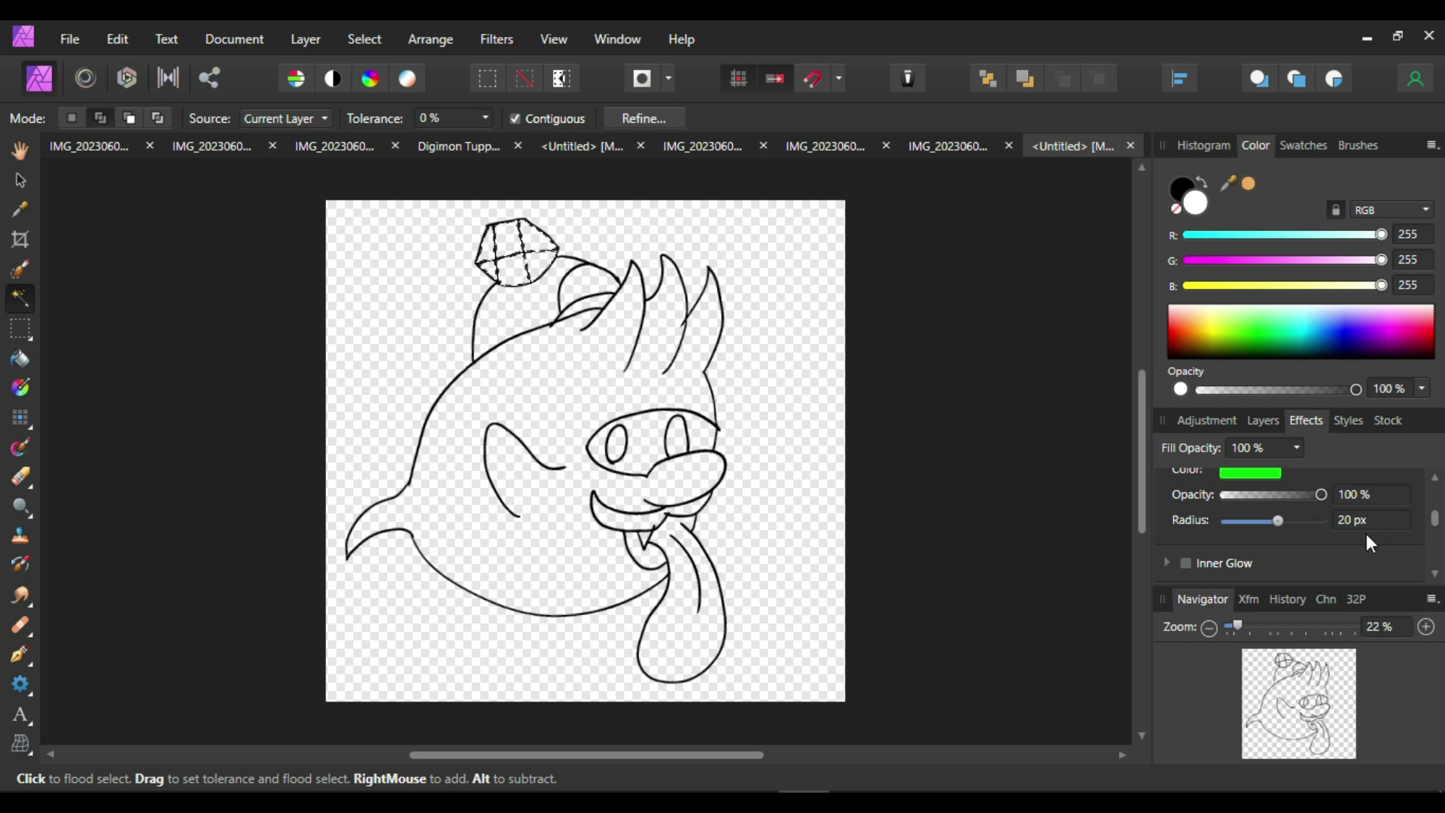
Flood-fill the selected gem on the upper layer with pure green, RGB 0, 255, 0
click(20, 359)
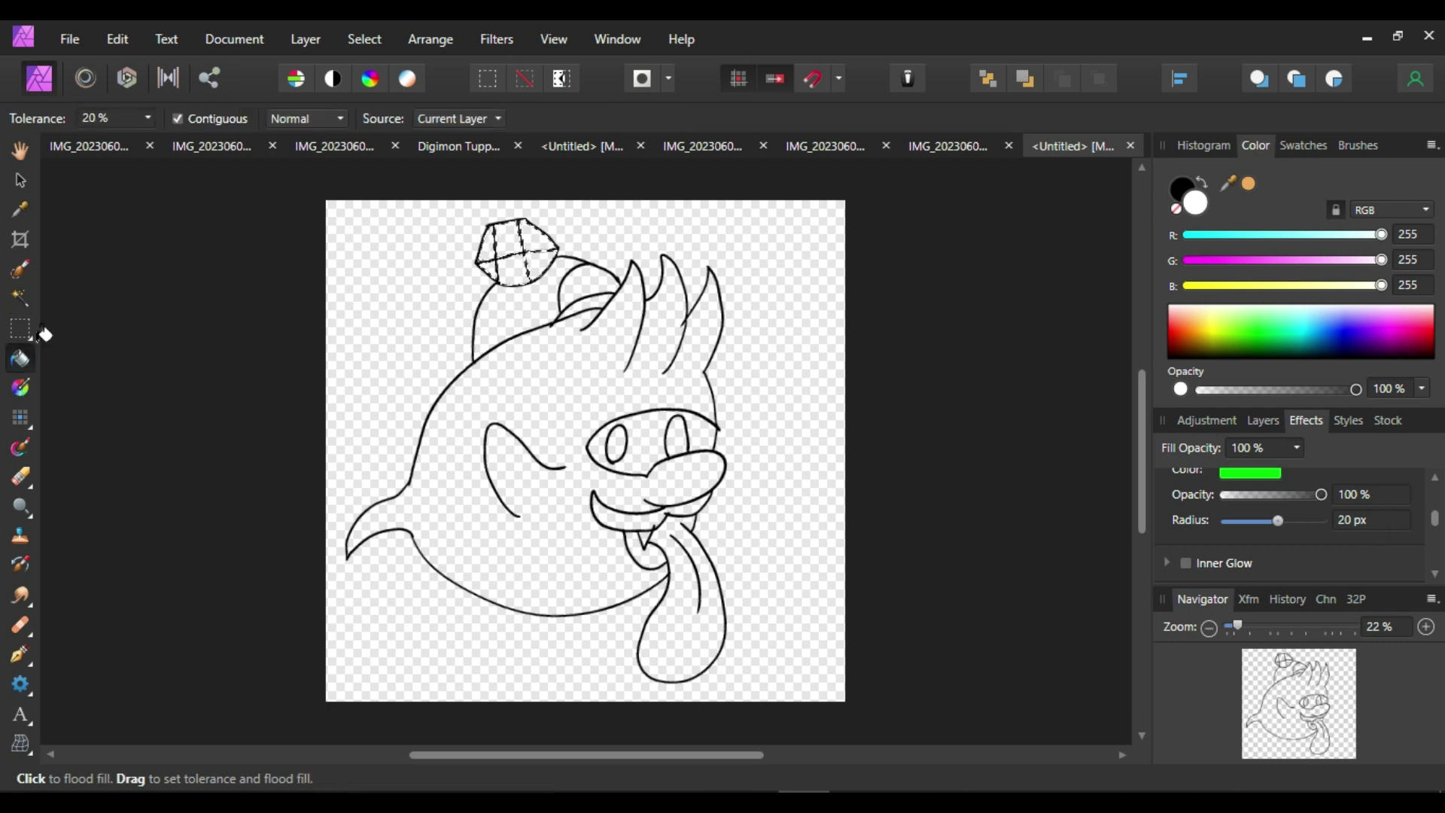
click(1263, 420)
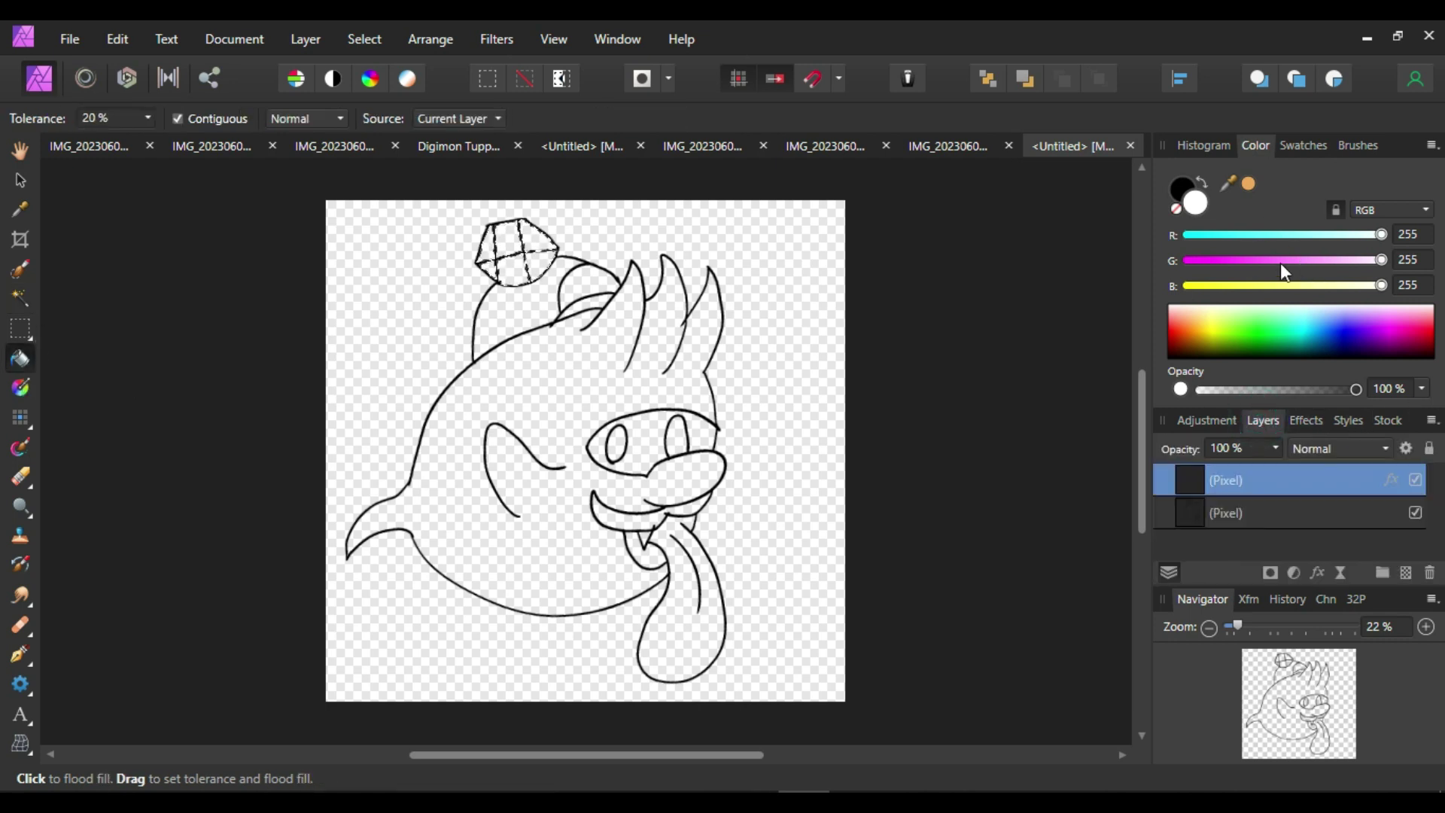
drag(1231, 290, 1151, 272)
click(1187, 235)
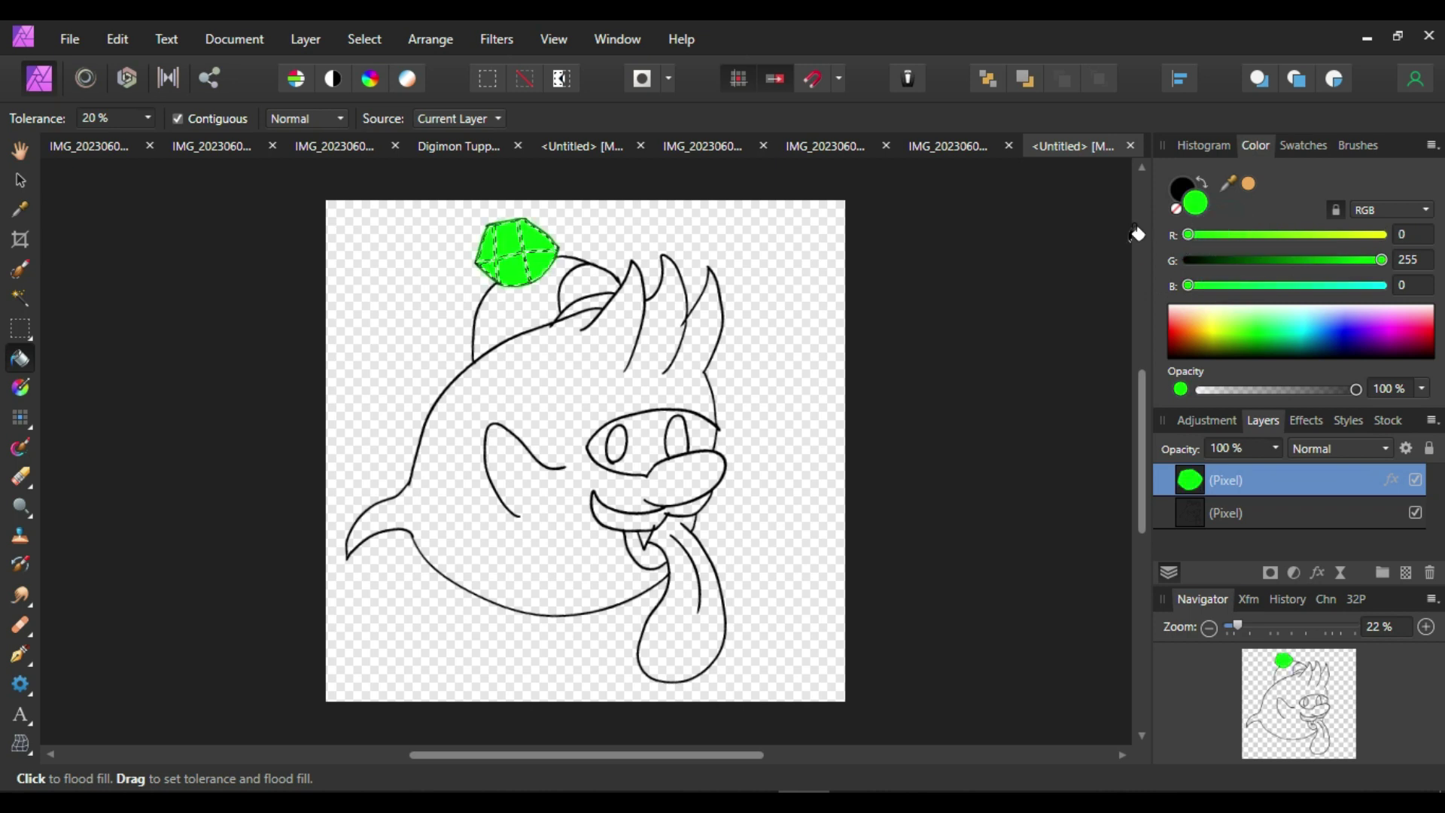
Increase the gem layer's outer glow radius to 100 px
click(1209, 627)
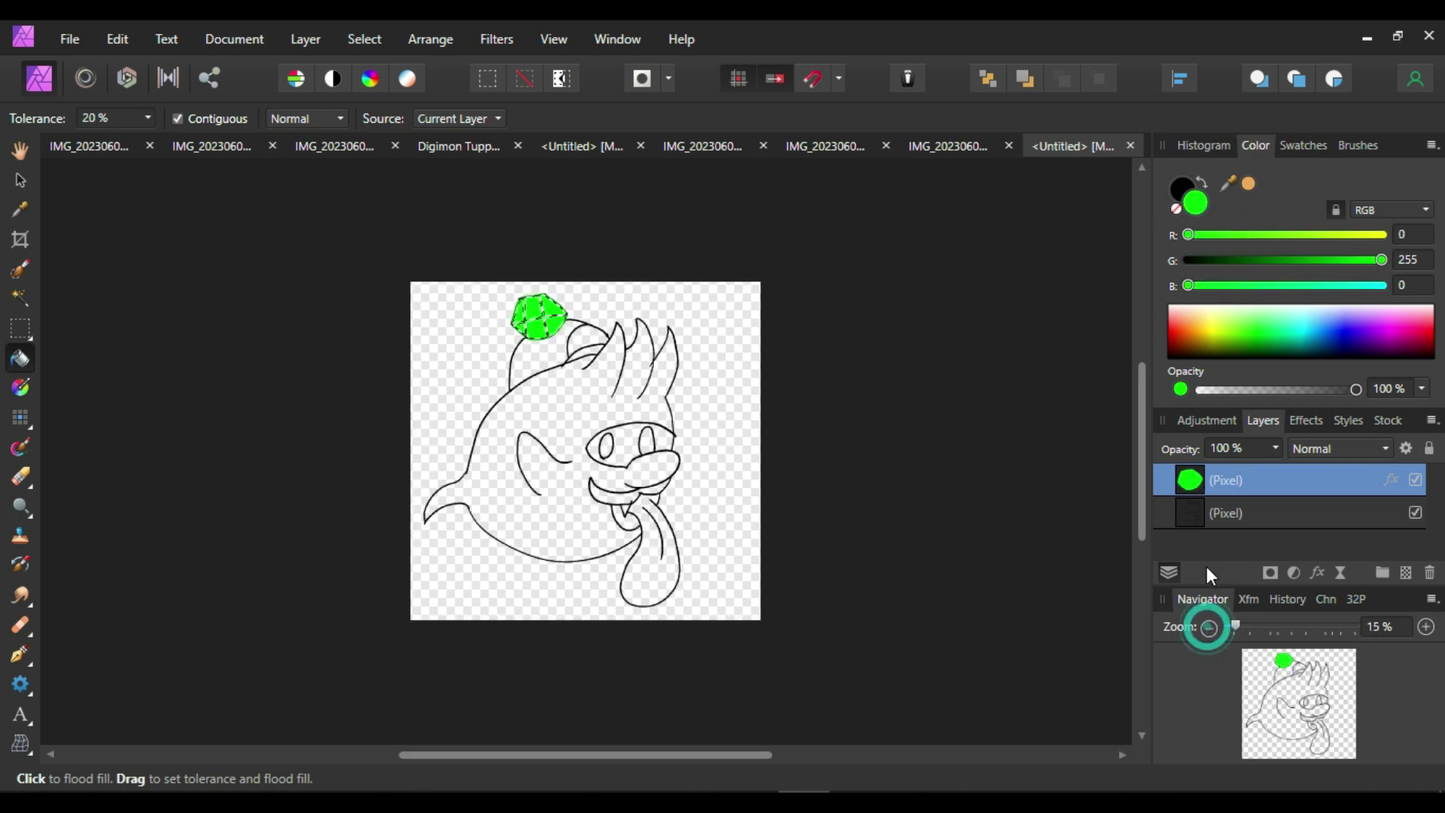
click(1427, 627)
drag(1138, 447, 1141, 368)
click(1308, 427)
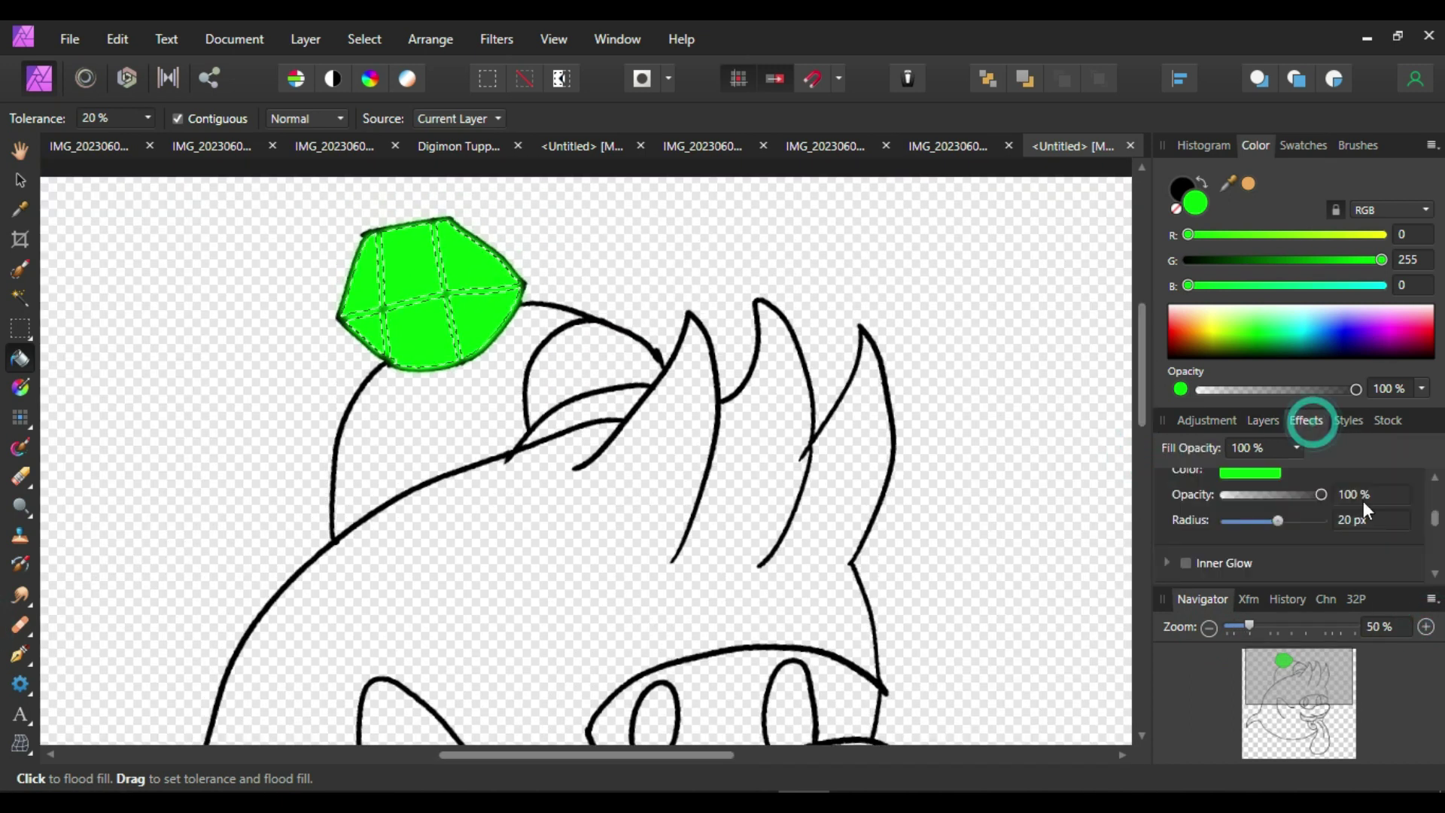
drag(1277, 517, 1332, 521)
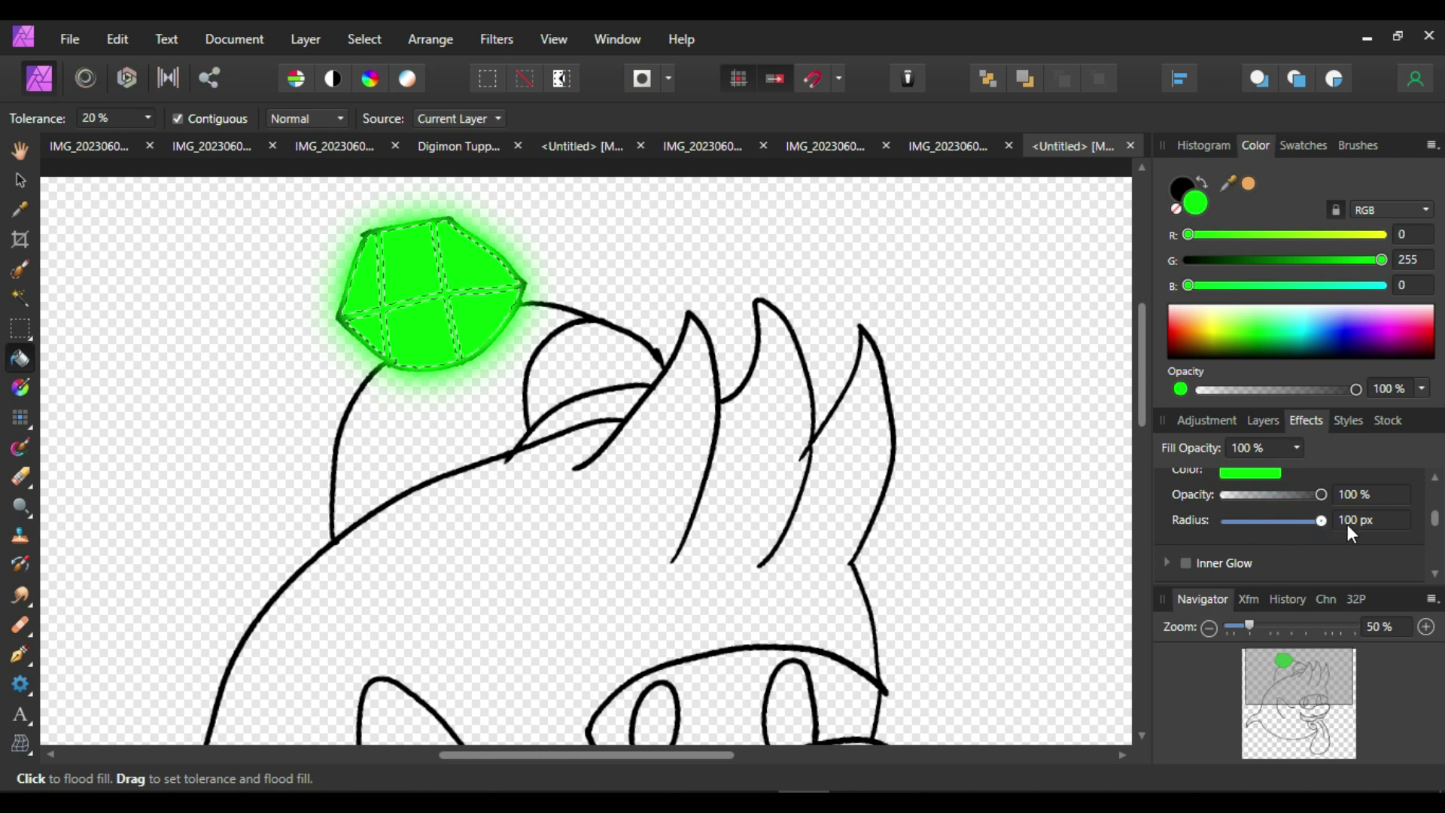
Set the gem's outer glow intensity to 72% and its opacity to 80% in the detailed layer effect settings
click(1435, 477)
click(1435, 477)
click(1435, 477)
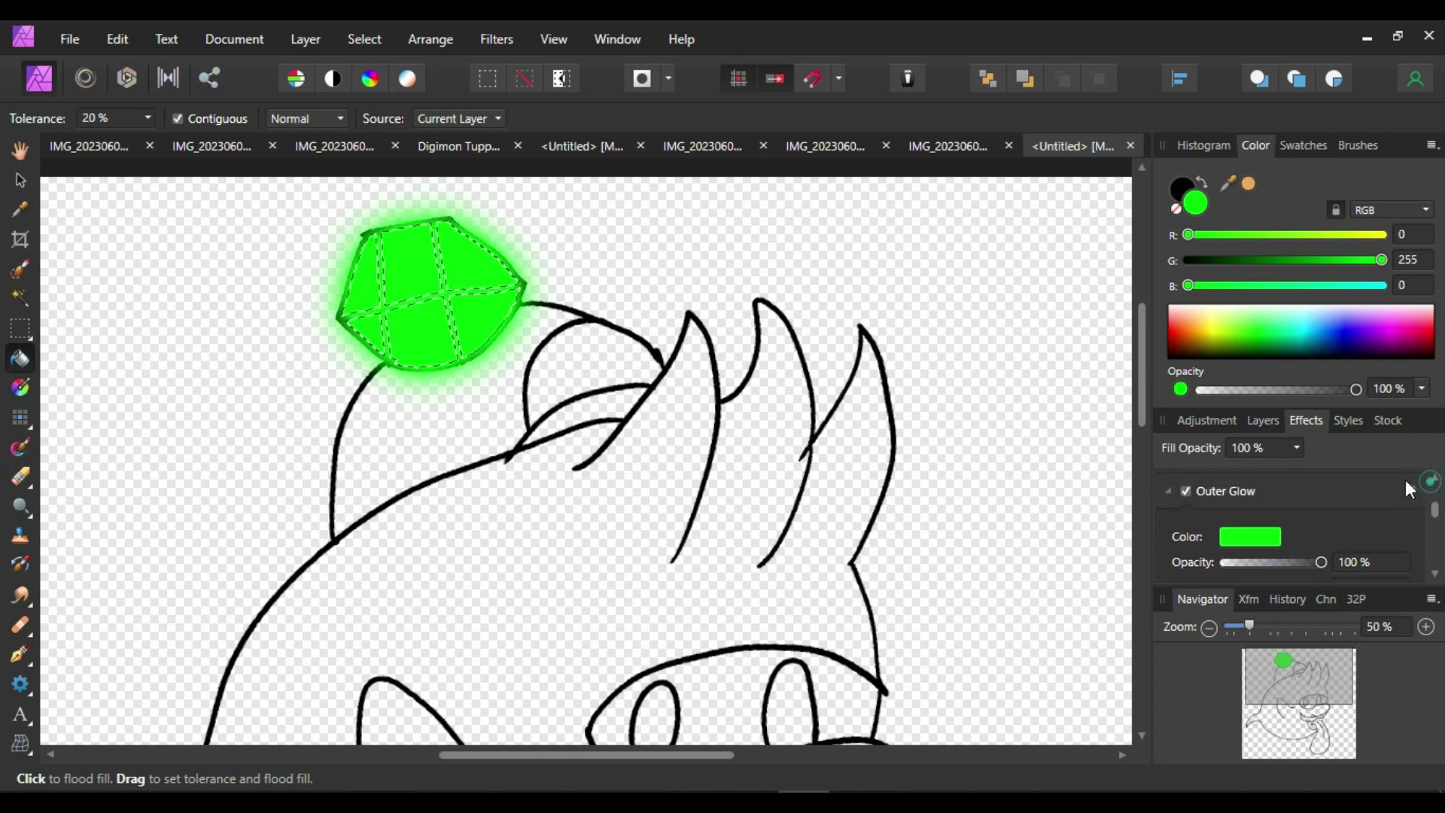
click(1409, 488)
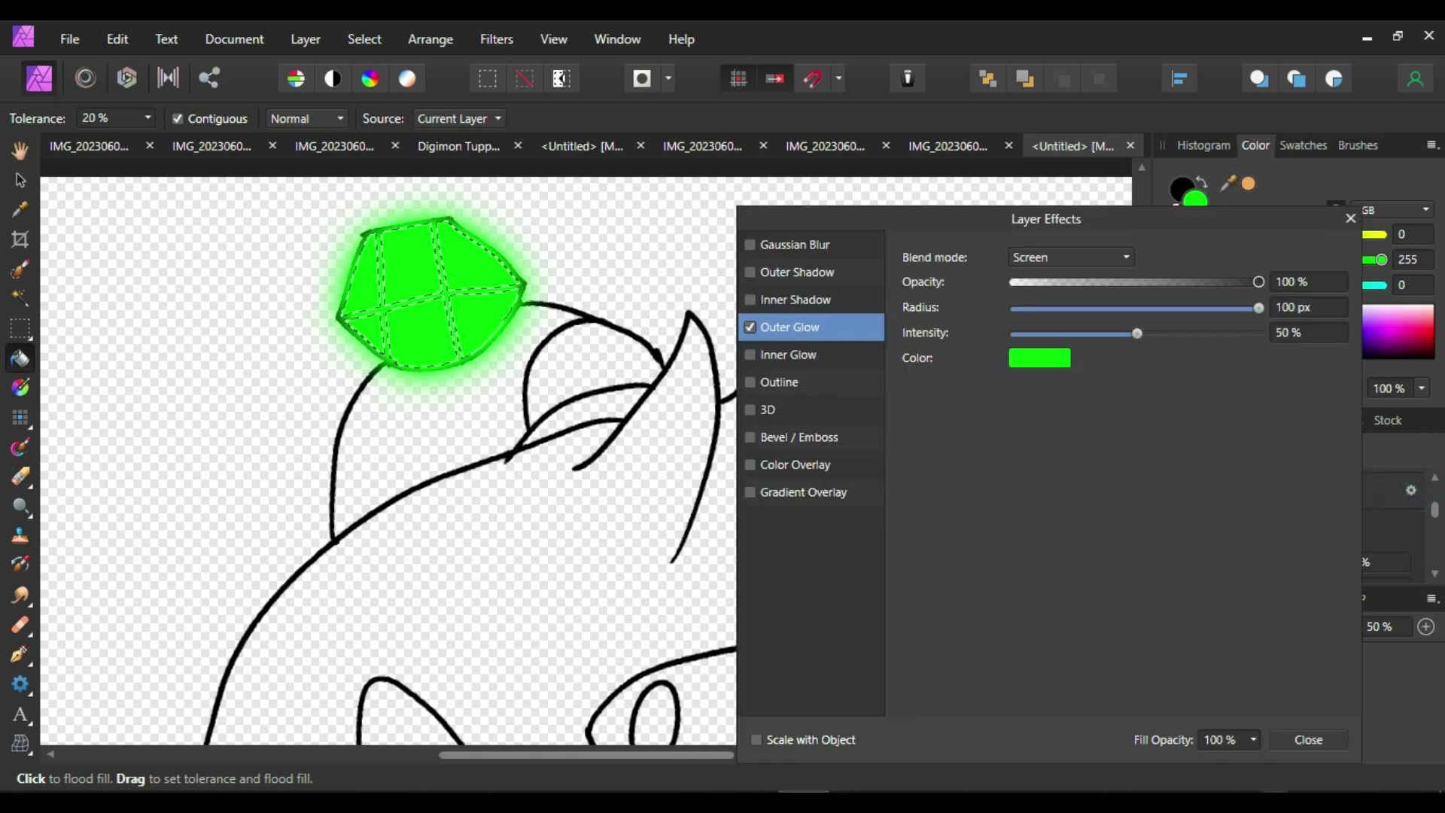
click(1275, 803)
click(1295, 767)
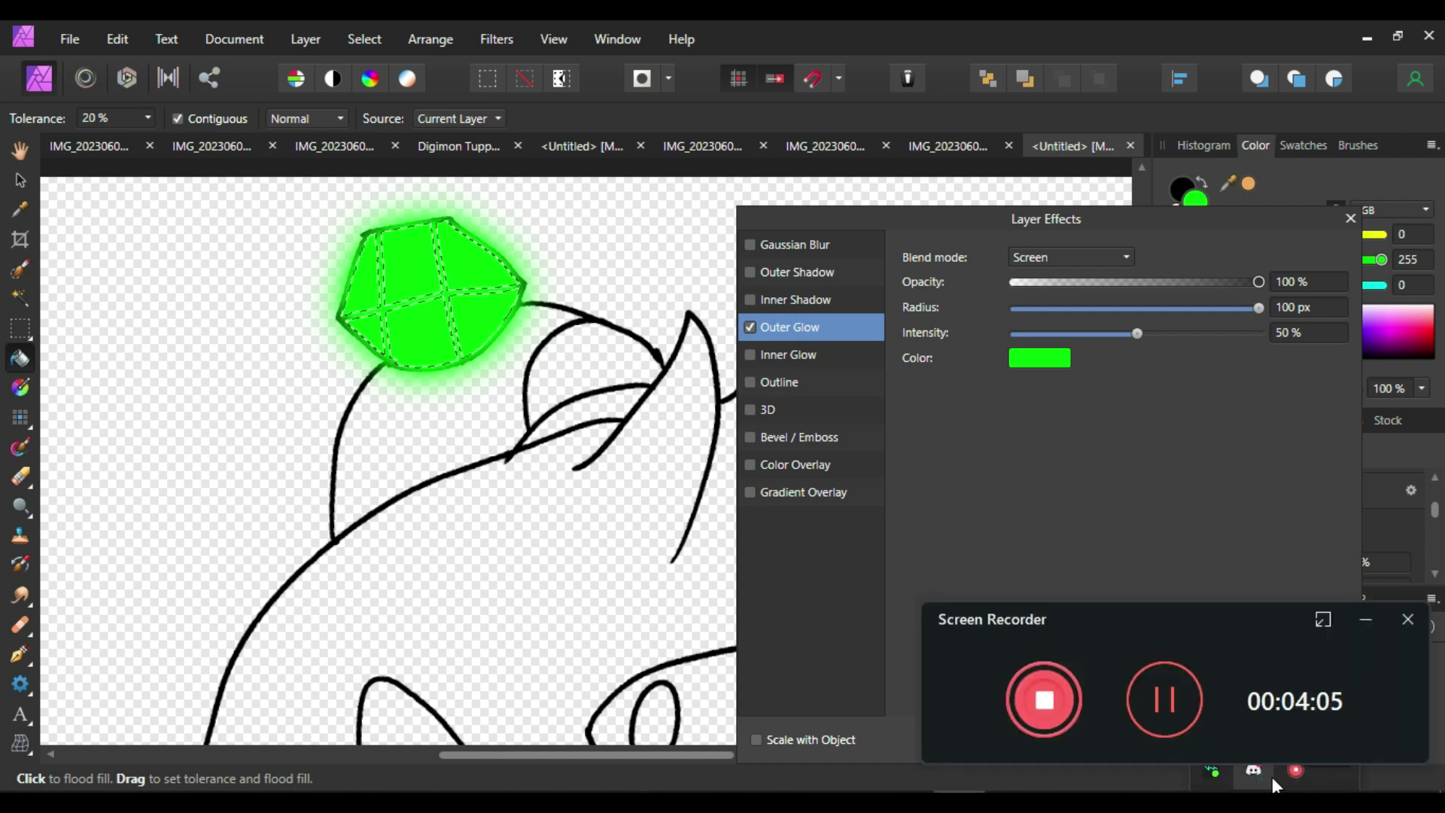
click(1172, 499)
mouse_move(1184, 343)
mouse_down()
mouse_move(1151, 348)
mouse_move(1165, 364)
mouse_move(1195, 349)
mouse_up()
drag(1259, 282, 1190, 333)
drag(1191, 283, 1209, 284)
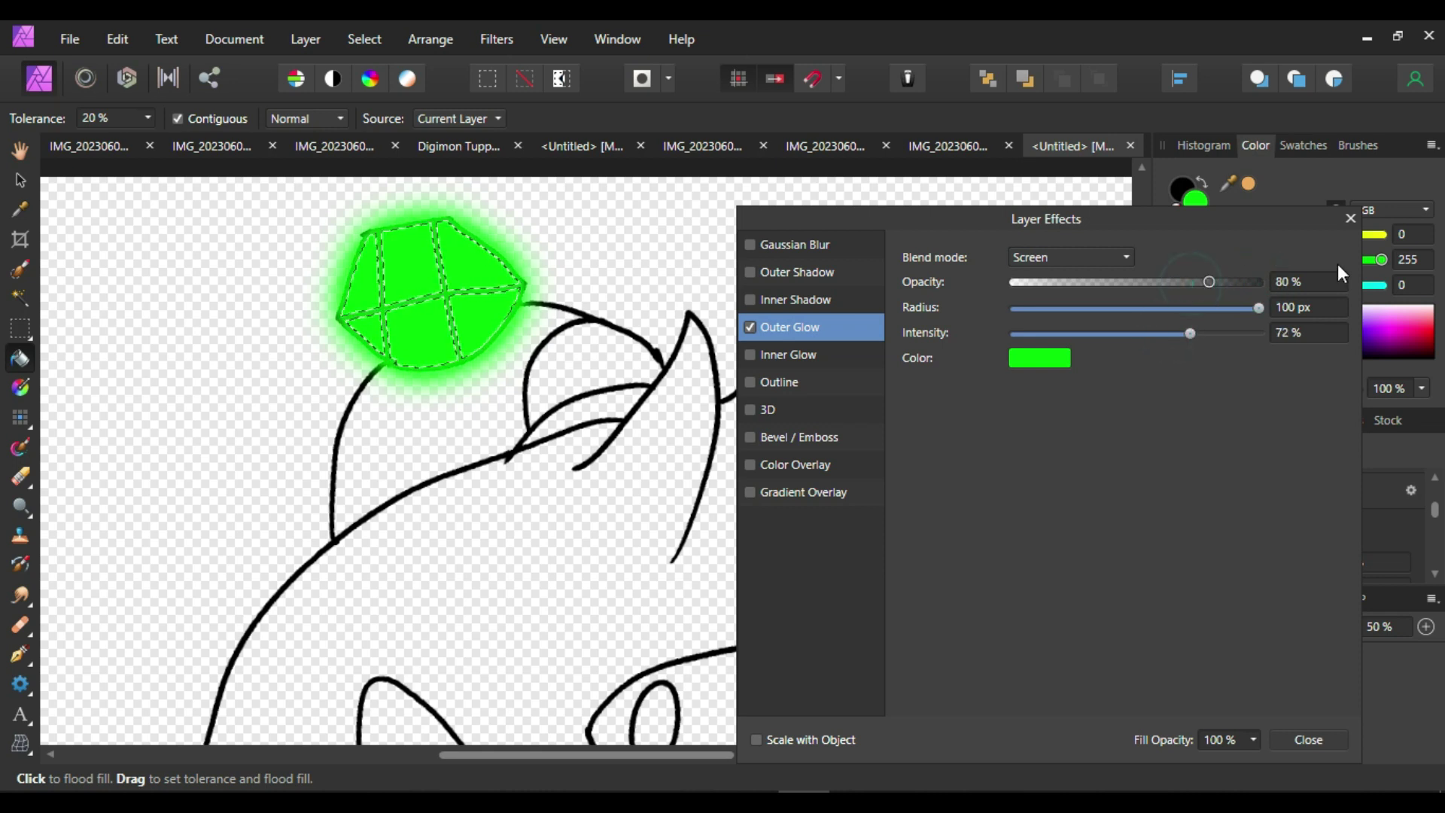
click(1351, 218)
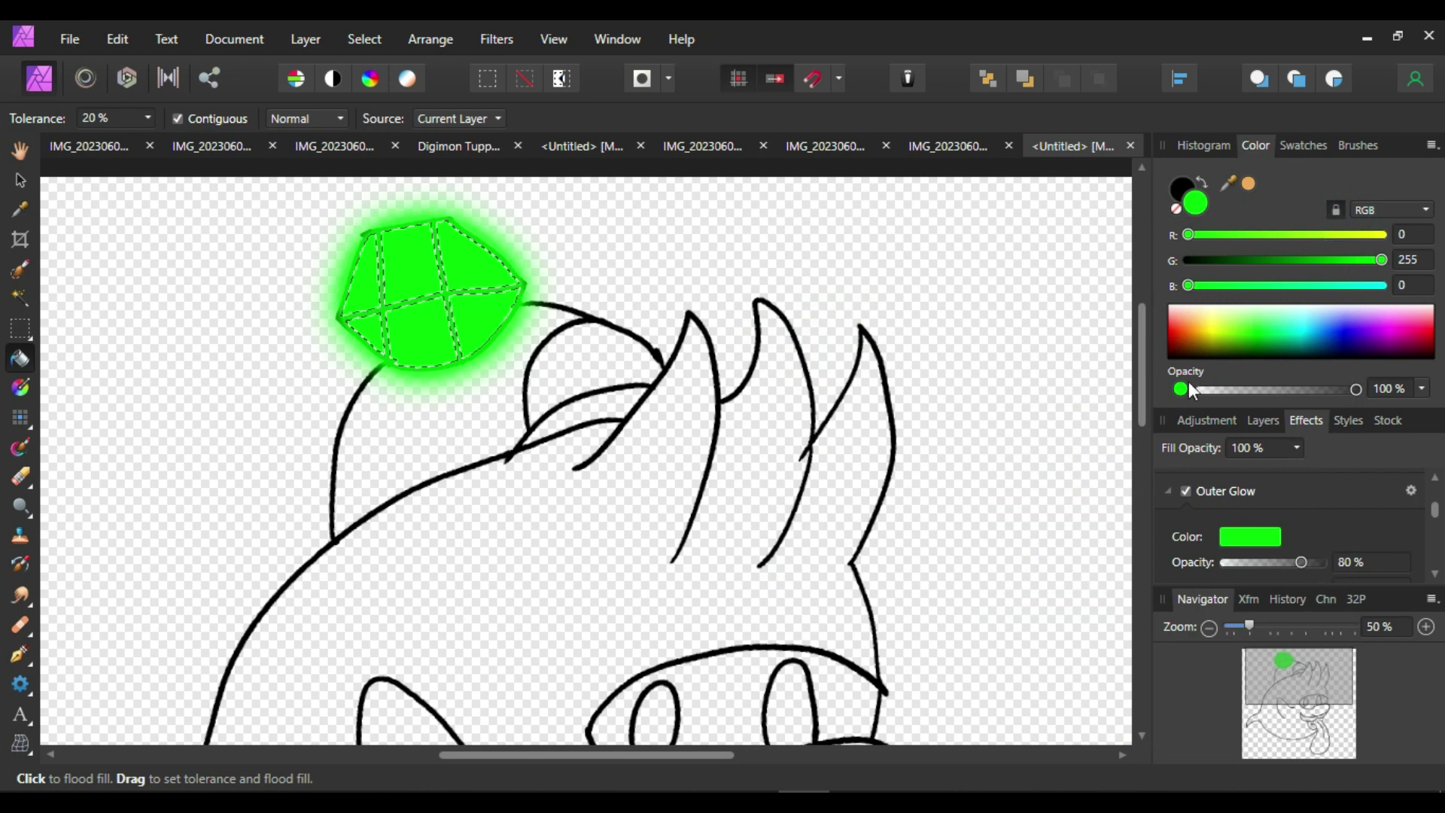
Clear the selection and flood-fill the headpiece sections on the line-art layer with the same bright green
click(1268, 419)
click(1266, 510)
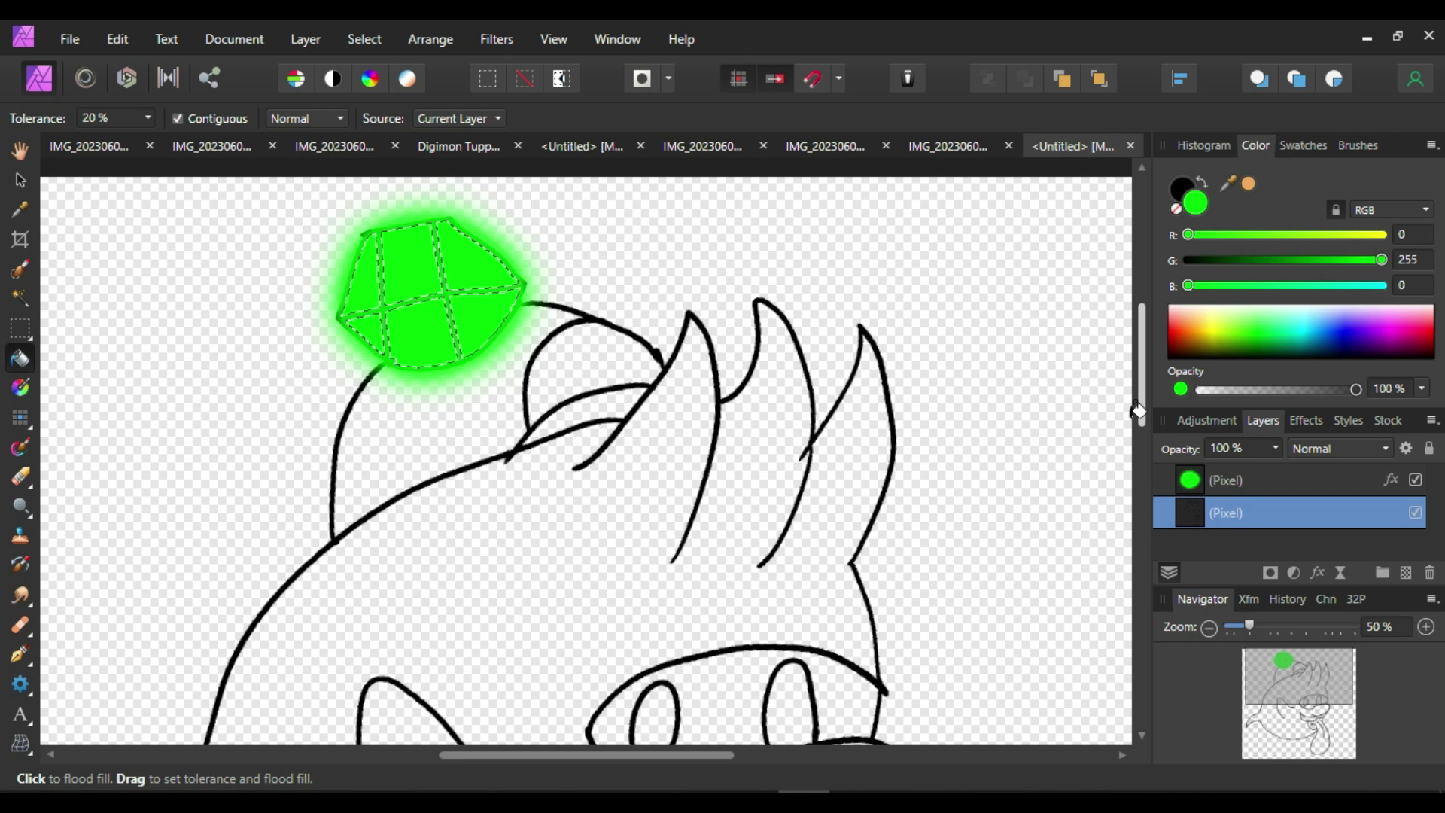
click(524, 85)
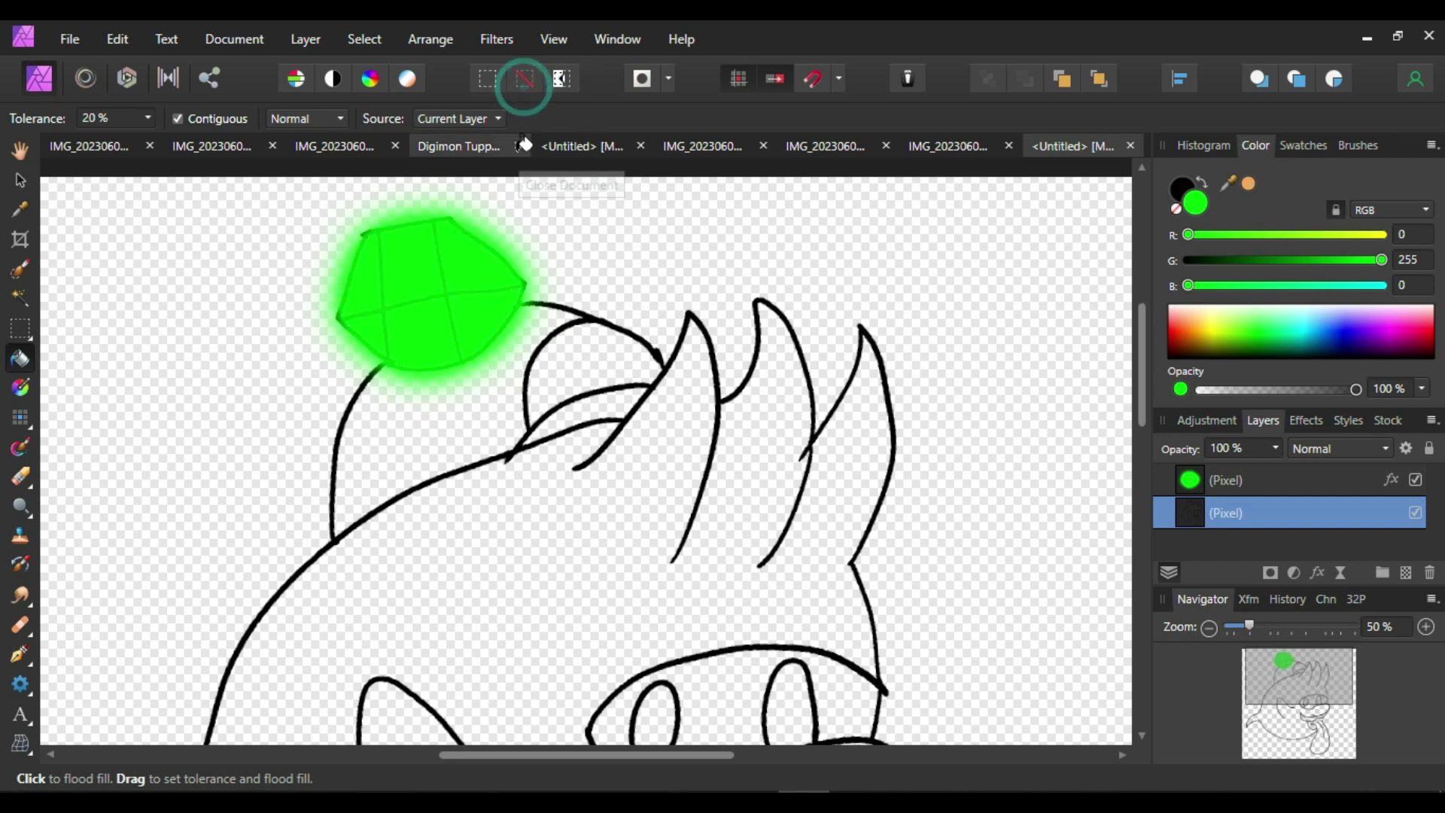
click(444, 421)
click(588, 361)
click(590, 410)
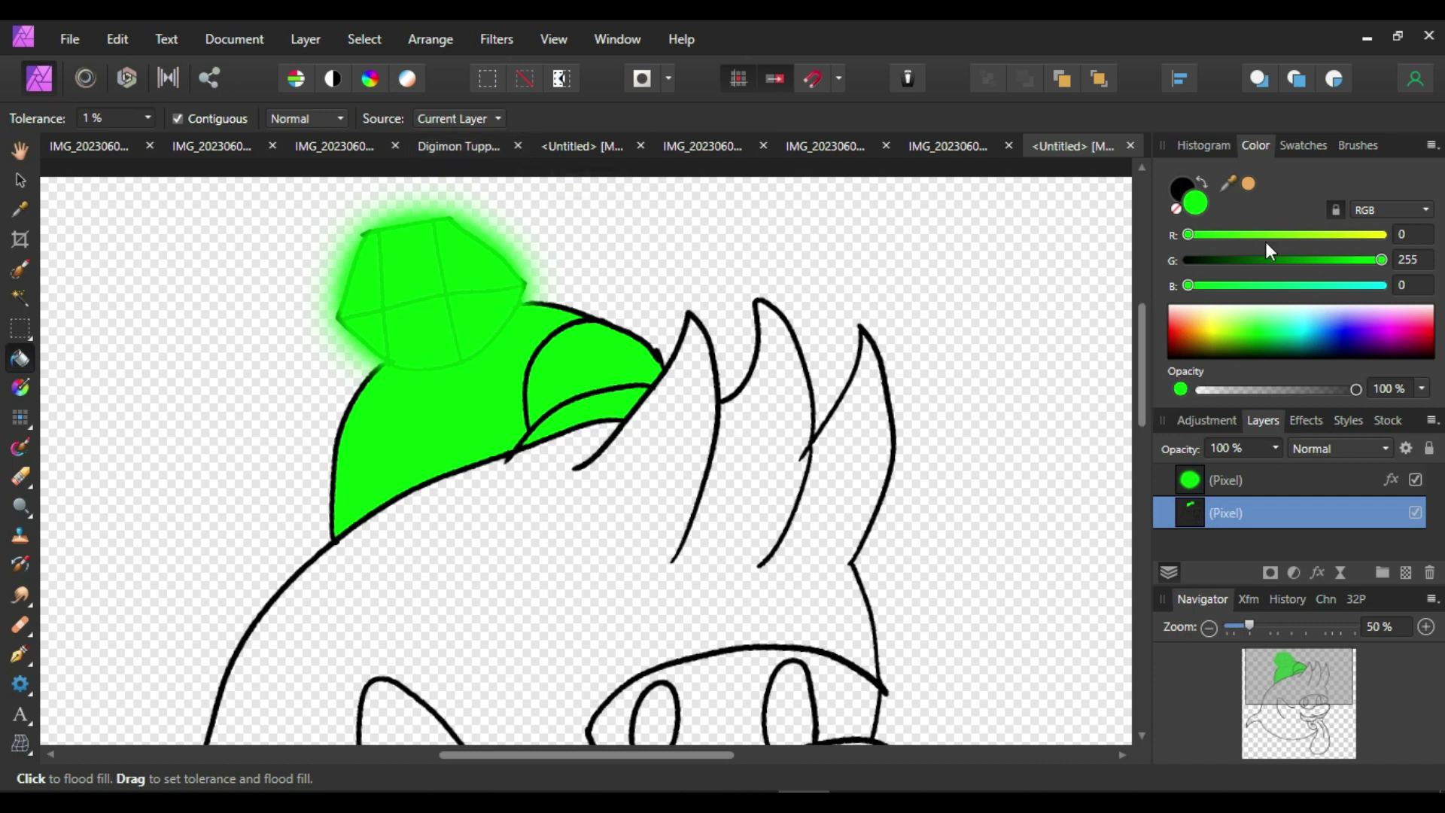
Try filling the head with pale green, RGB 210, 255, 202, and undo the fill
click(1361, 235)
click(1386, 234)
click(1338, 284)
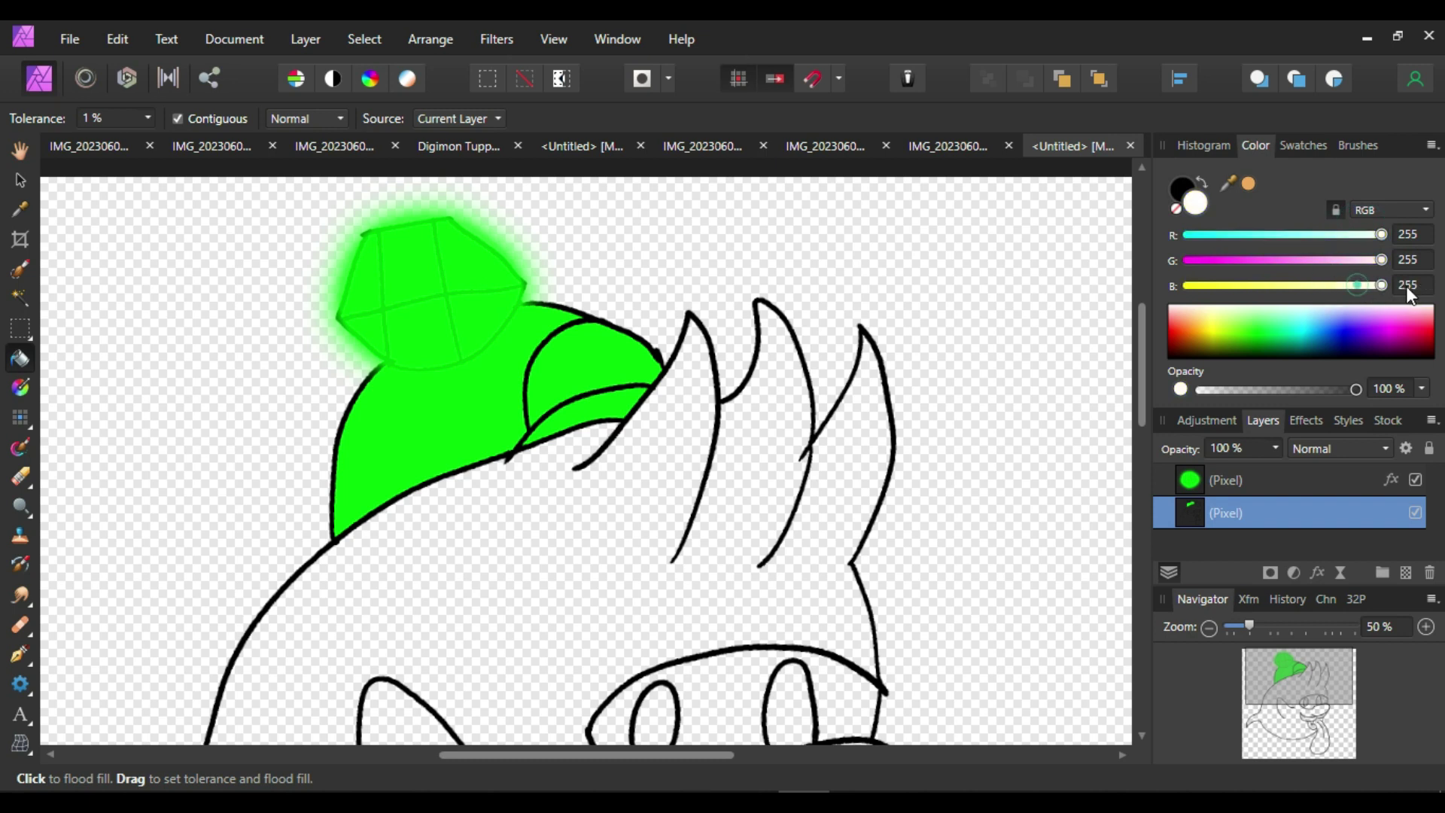
click(1341, 286)
click(1347, 234)
click(817, 520)
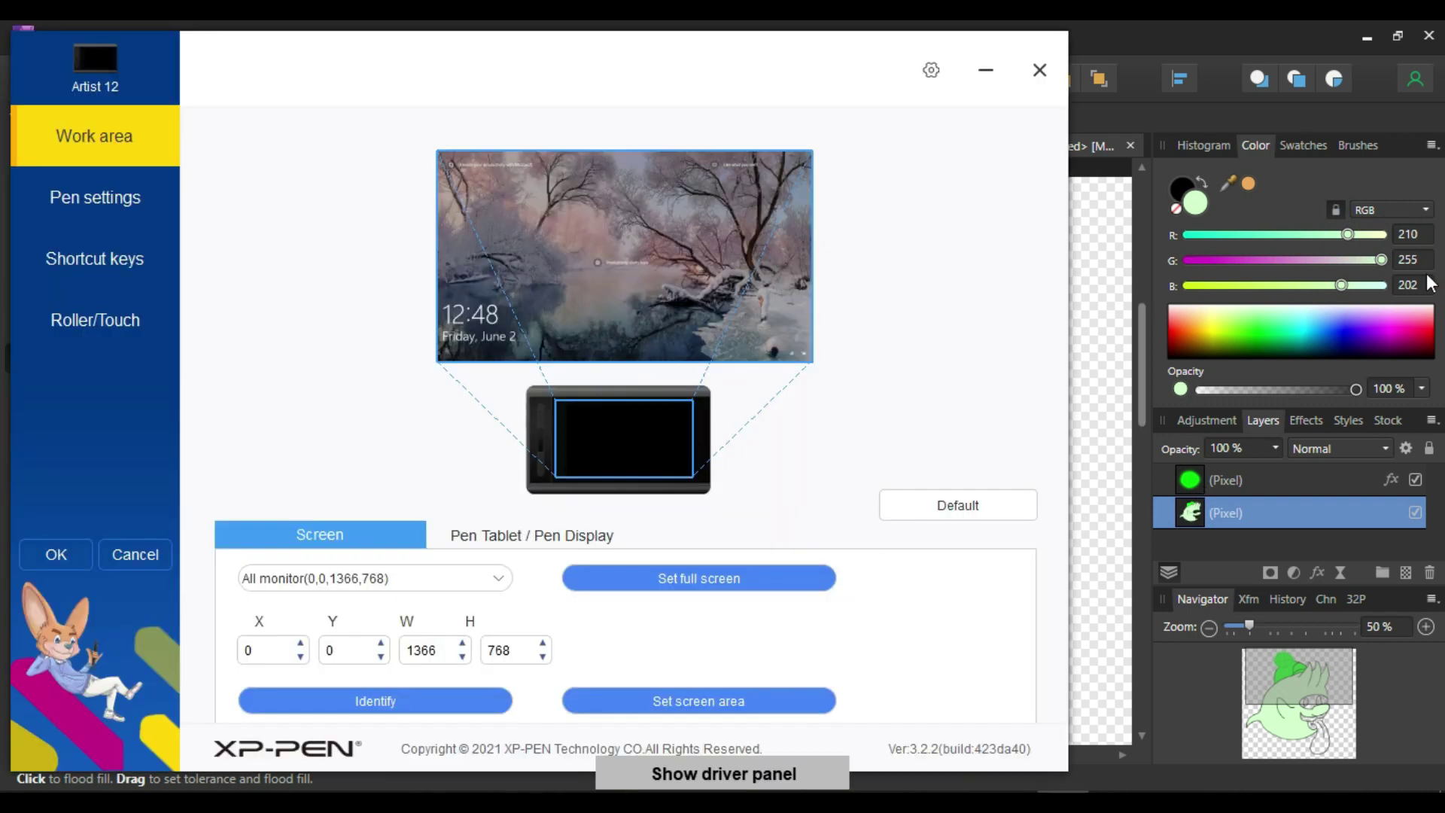
click(1041, 72)
key(ctrl+z)
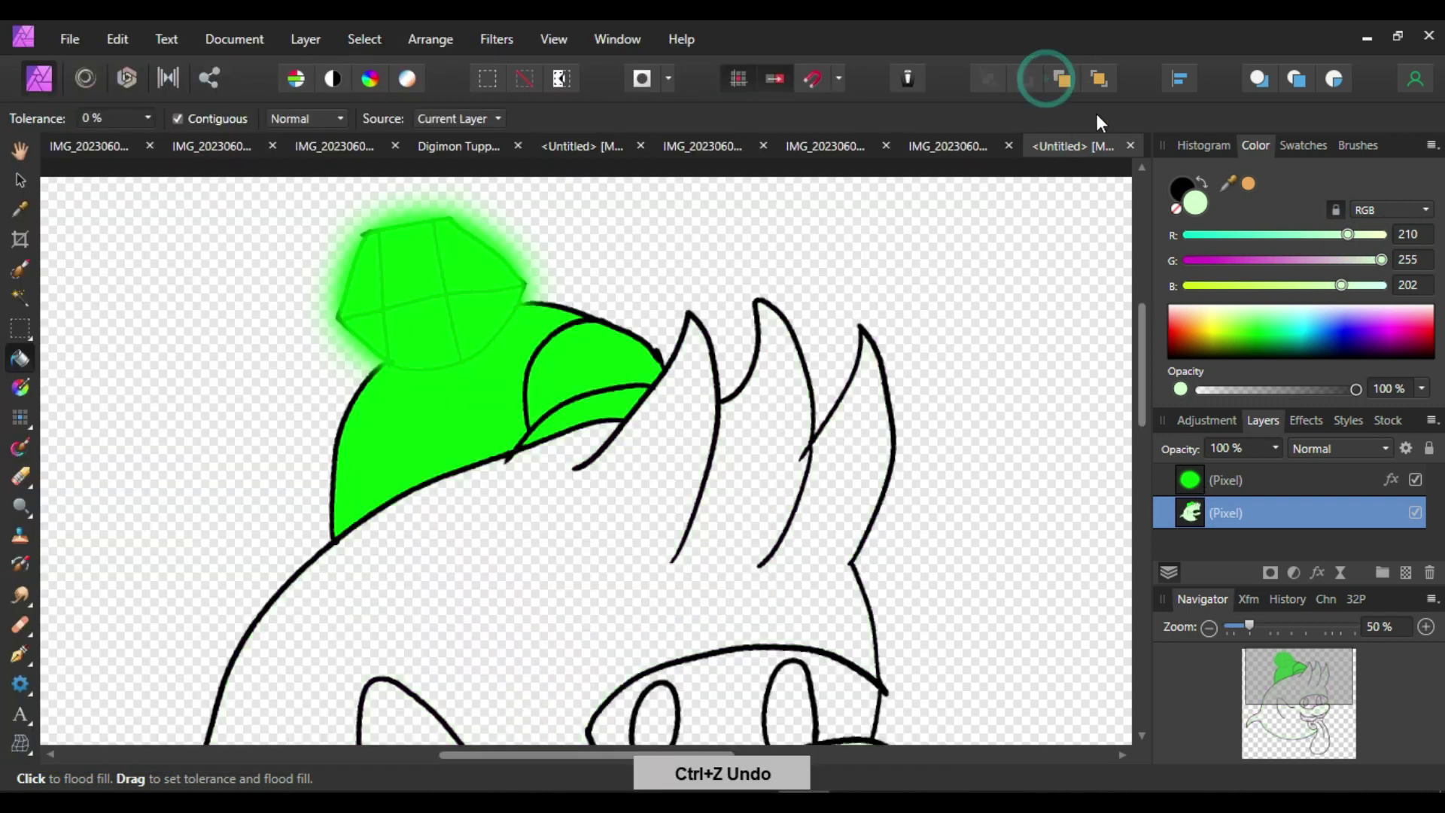
Try a lighter green fill on the head, RGB 230, 255, 230, and undo it
scroll(1415, 244, up, 2)
scroll(1428, 296, up, 6)
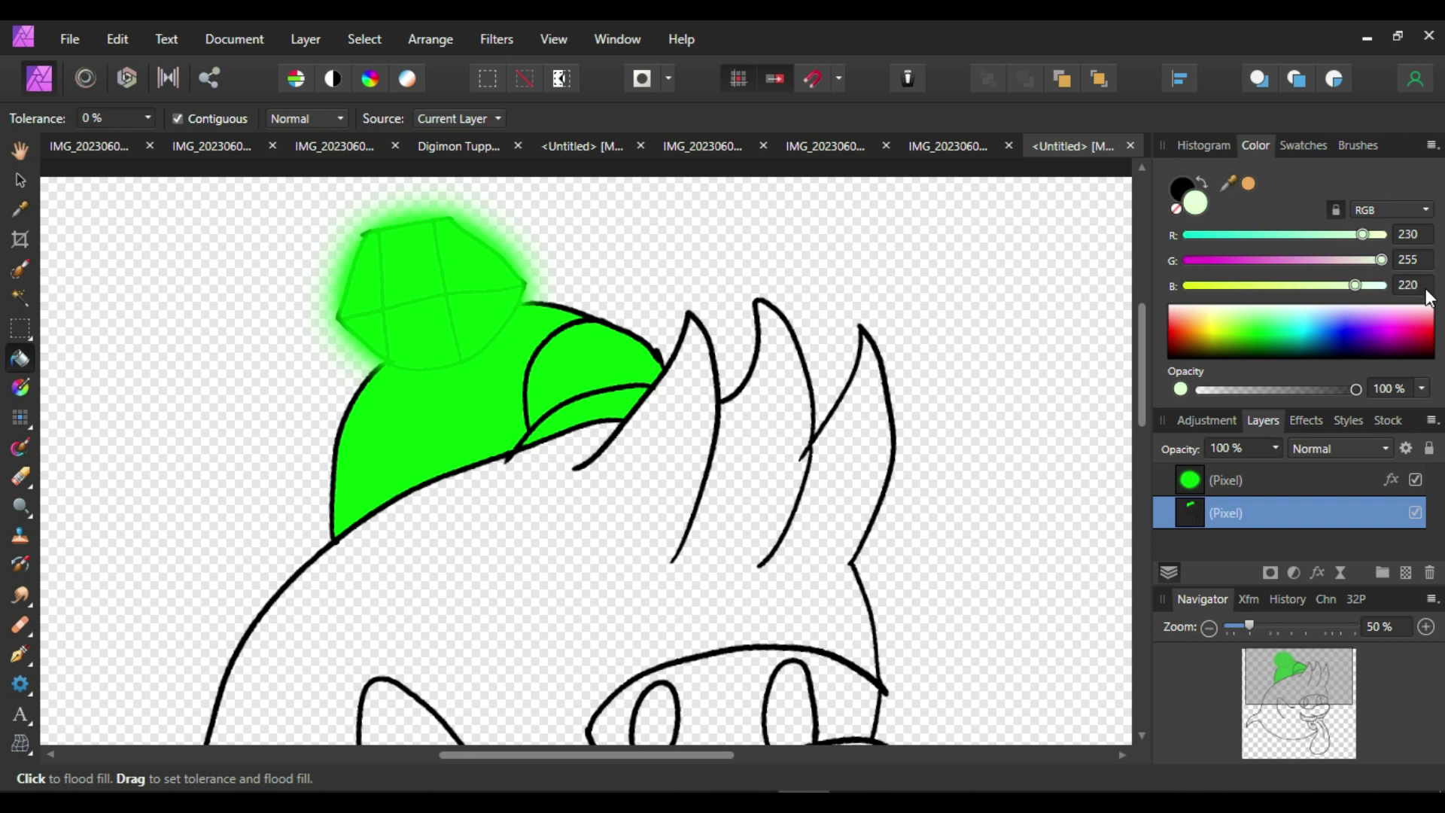
click(472, 590)
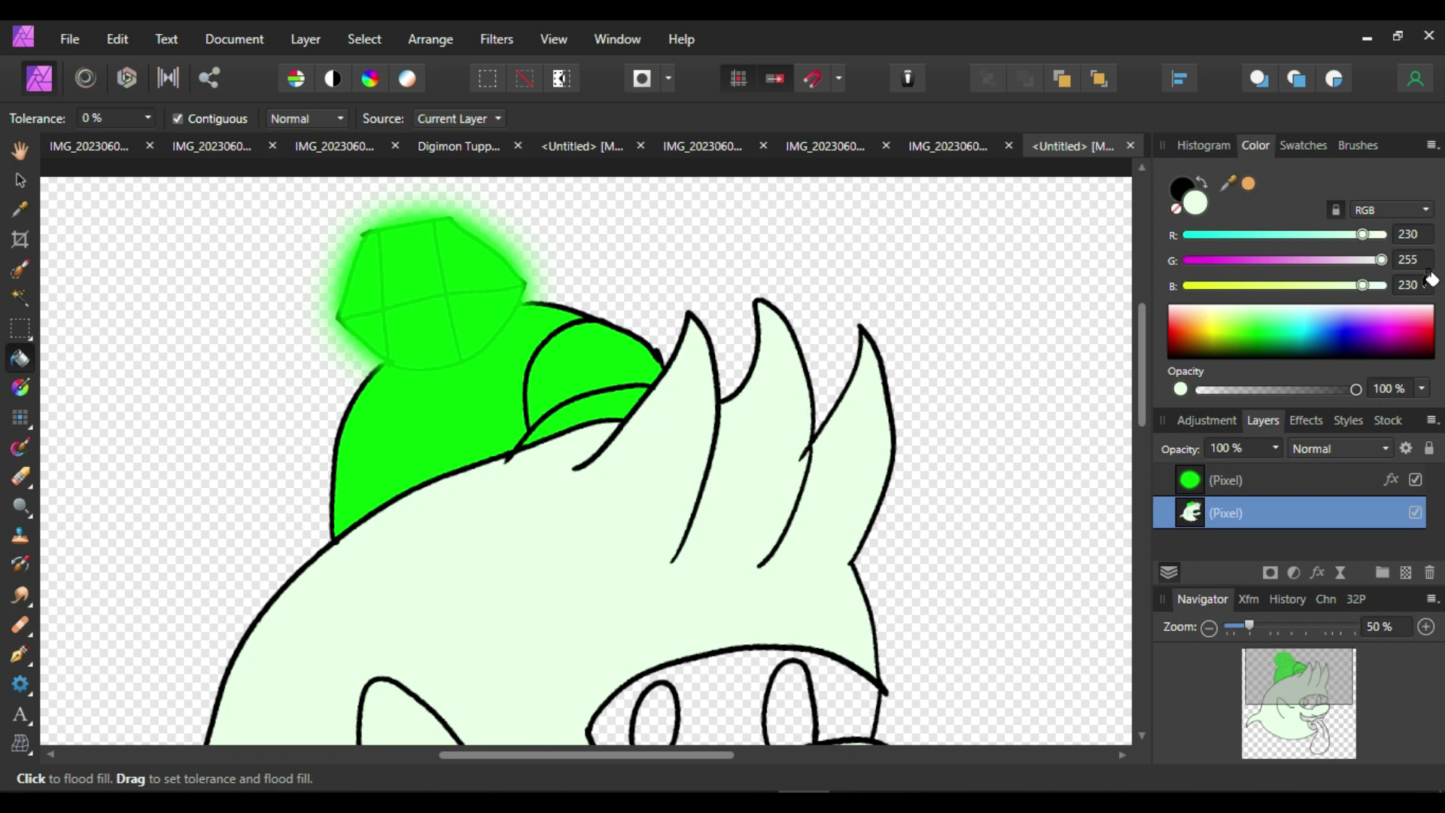
drag(1141, 399, 1152, 462)
key(ctrl+z)
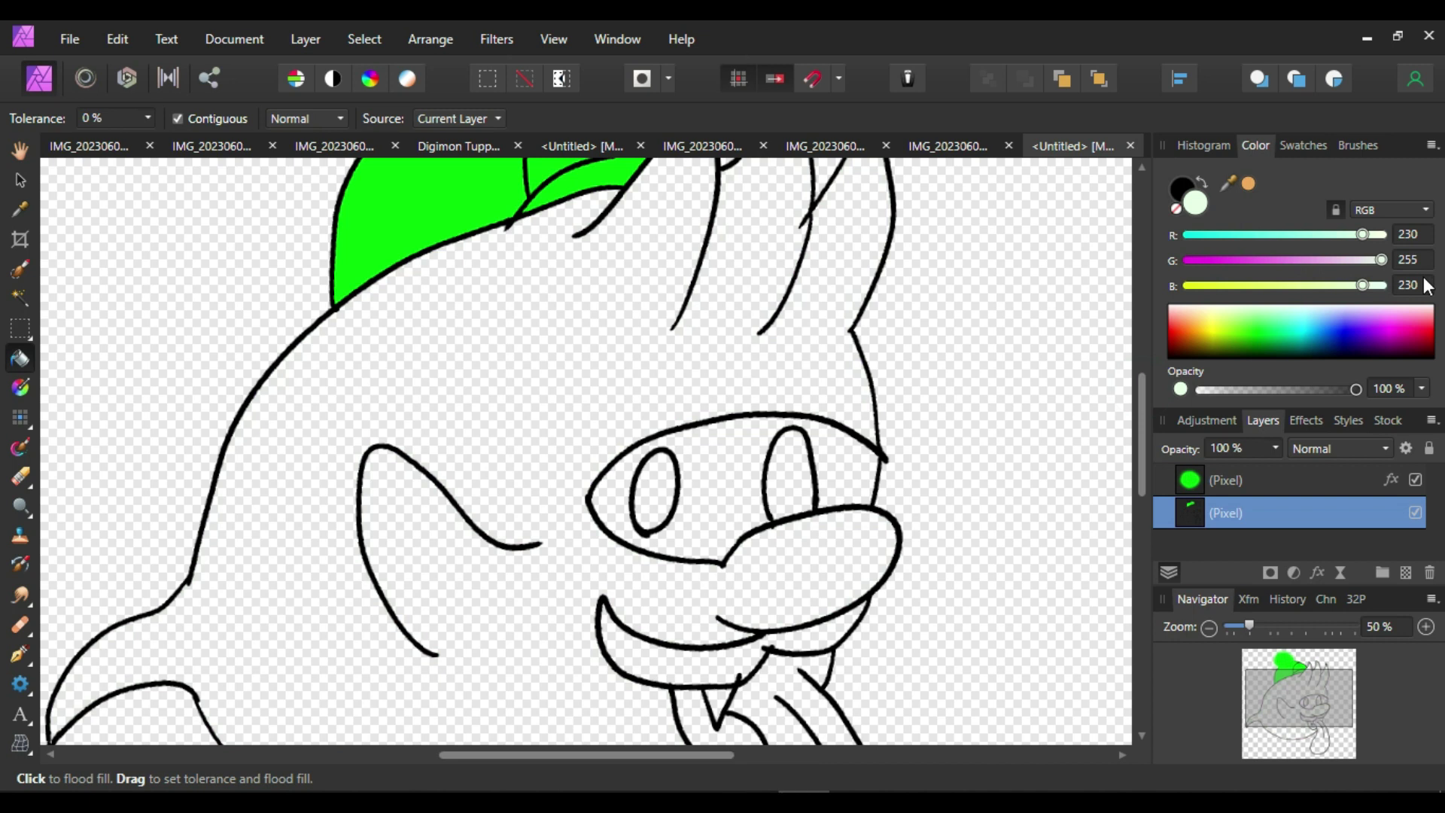
Fill the head, hair and nose with very pale green, RGB 235, 255, 235, at 5% tolerance
scroll(1424, 278, up, 2)
key(ctrl+shift+z)
drag(1142, 439, 1144, 493)
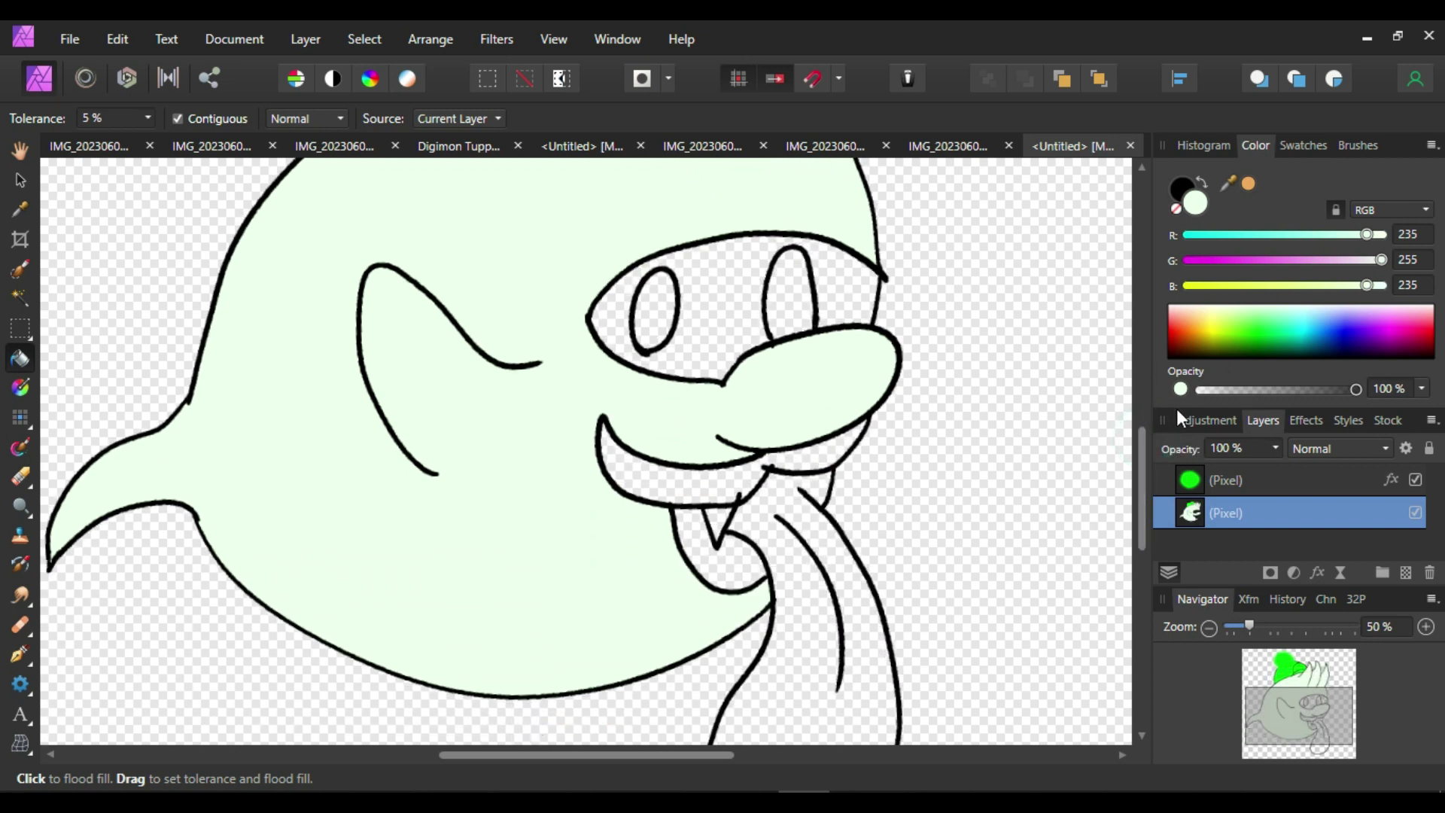
Close the tongue's open upper end with a 29 px pixel stroke in purple, RGB 183, 67, 202
key(b)
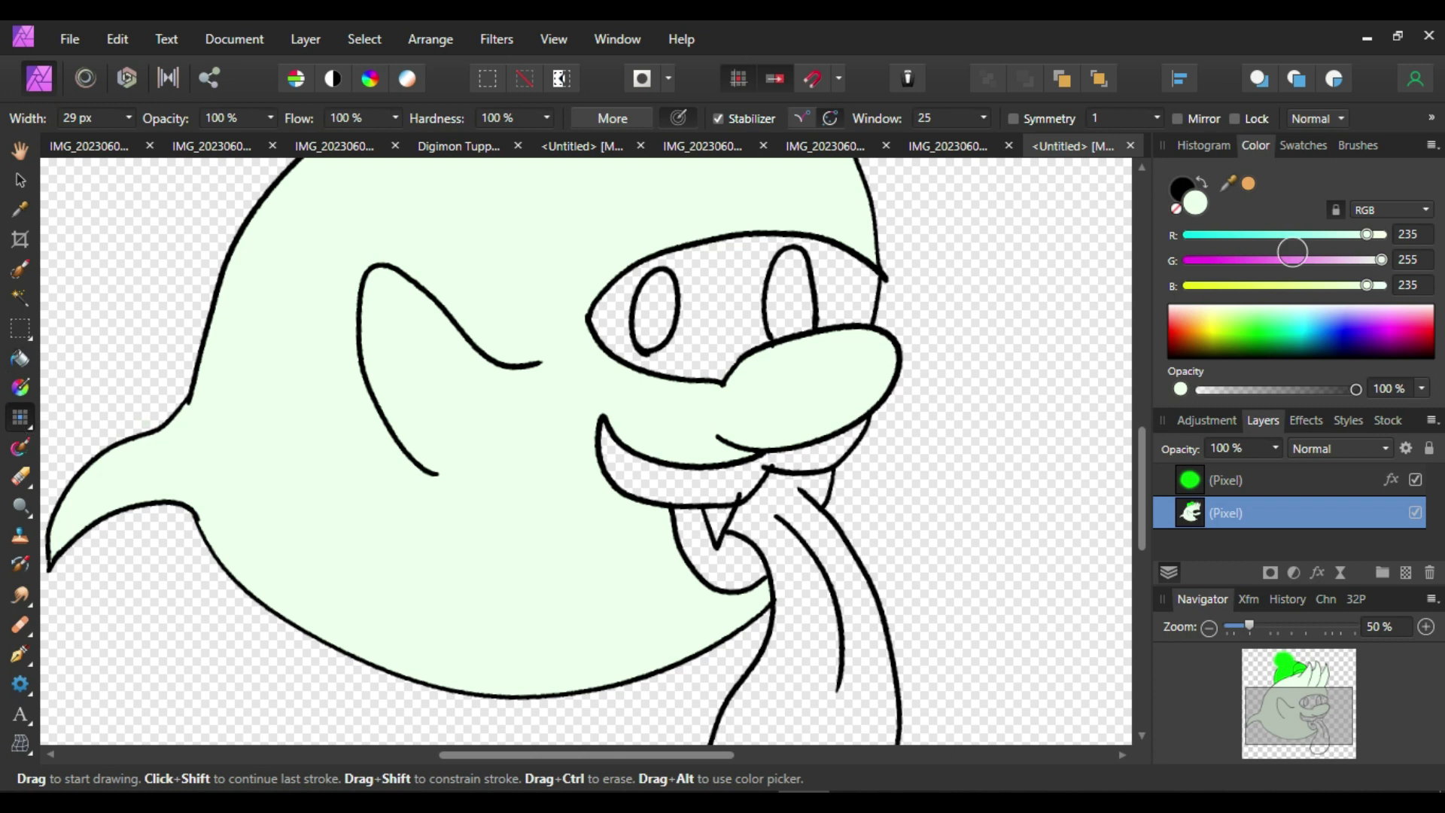
drag(1291, 259, 1374, 285)
drag(1324, 235, 1239, 259)
drag(1336, 235, 1327, 235)
click(1339, 285)
drag(1340, 287, 1343, 285)
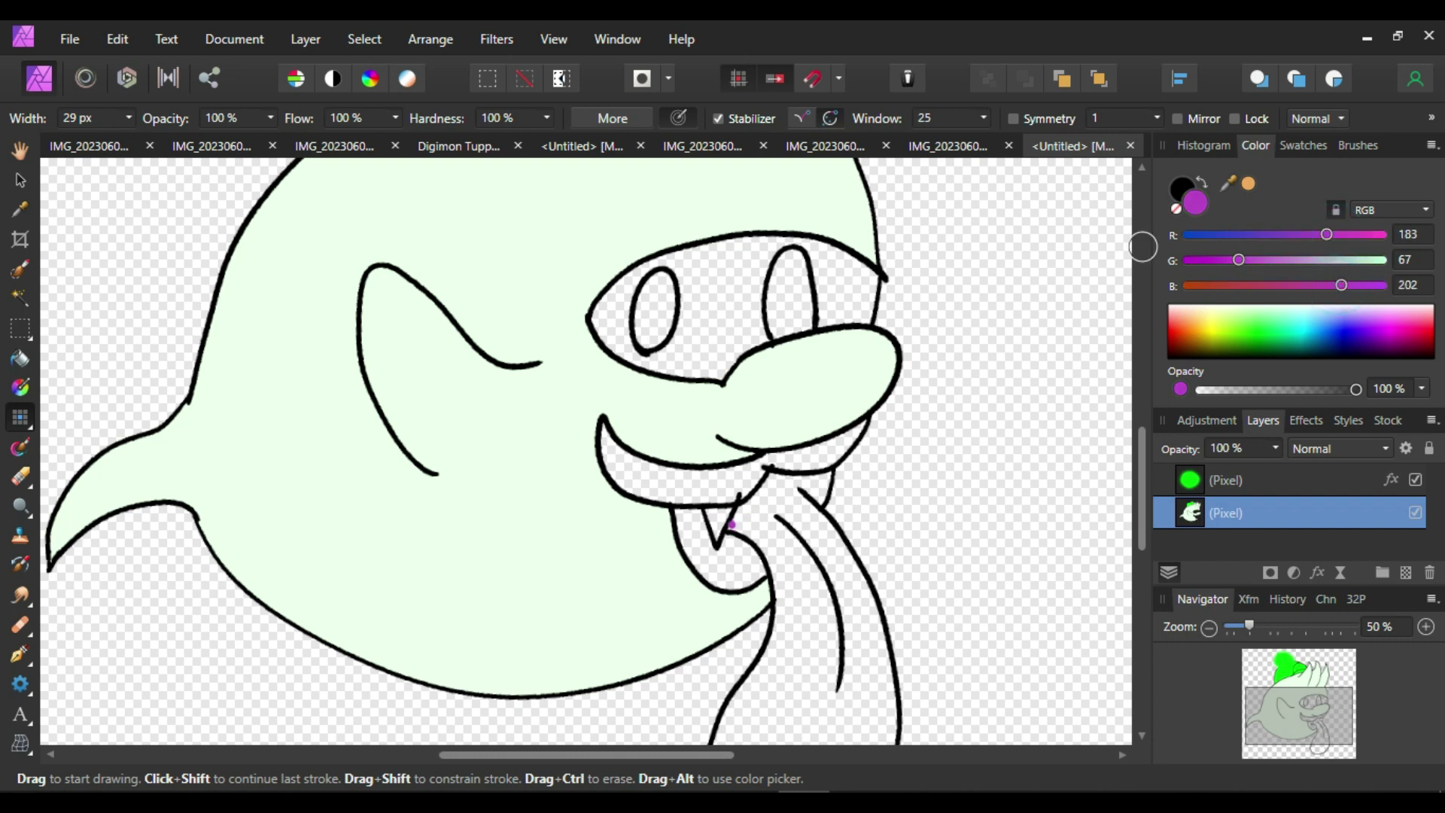
drag(730, 526, 800, 490)
Flood-fill the tongue with the same purple and the open mouth with brown, RGB 118, 48, 0
click(20, 360)
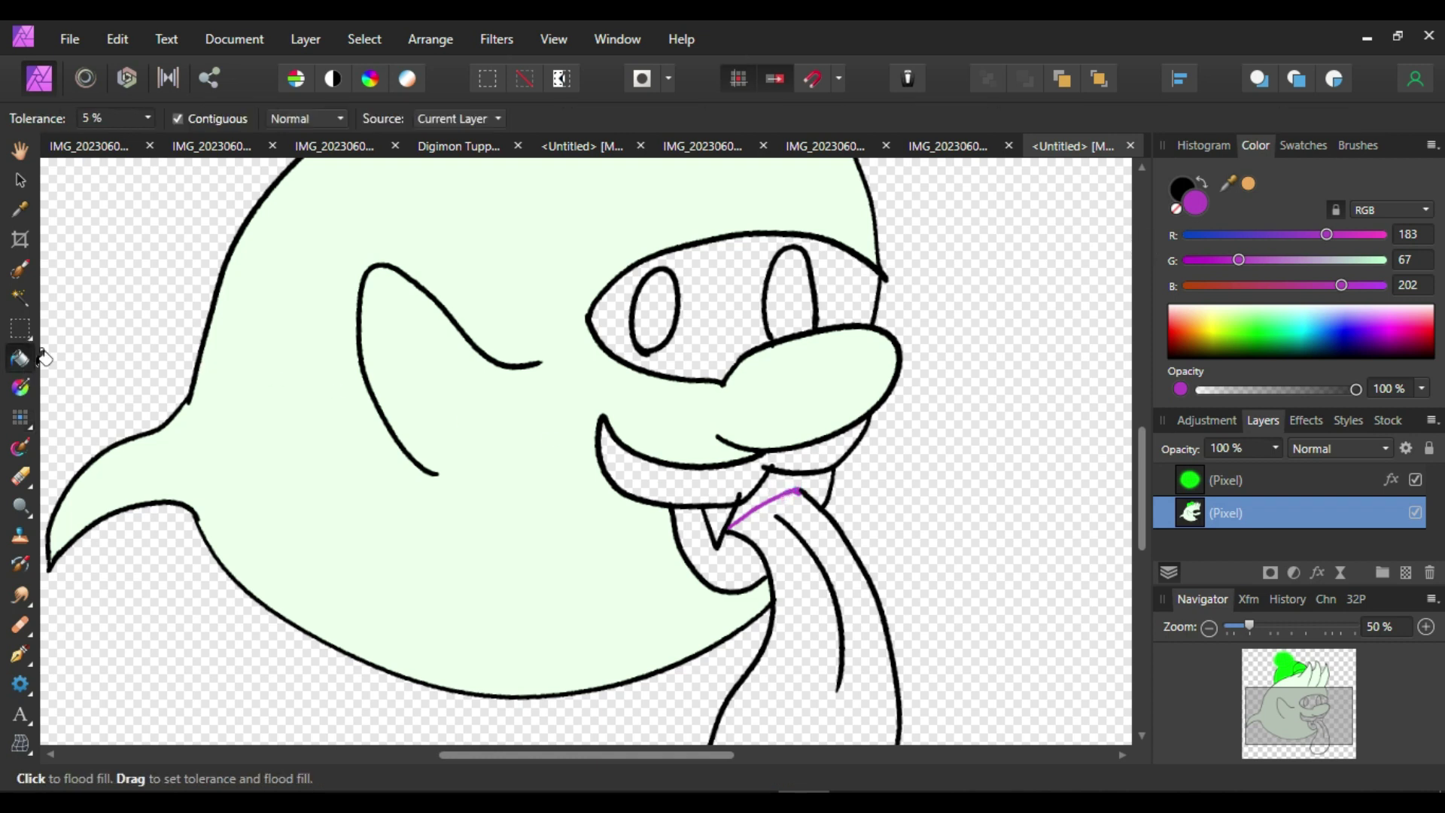
click(801, 602)
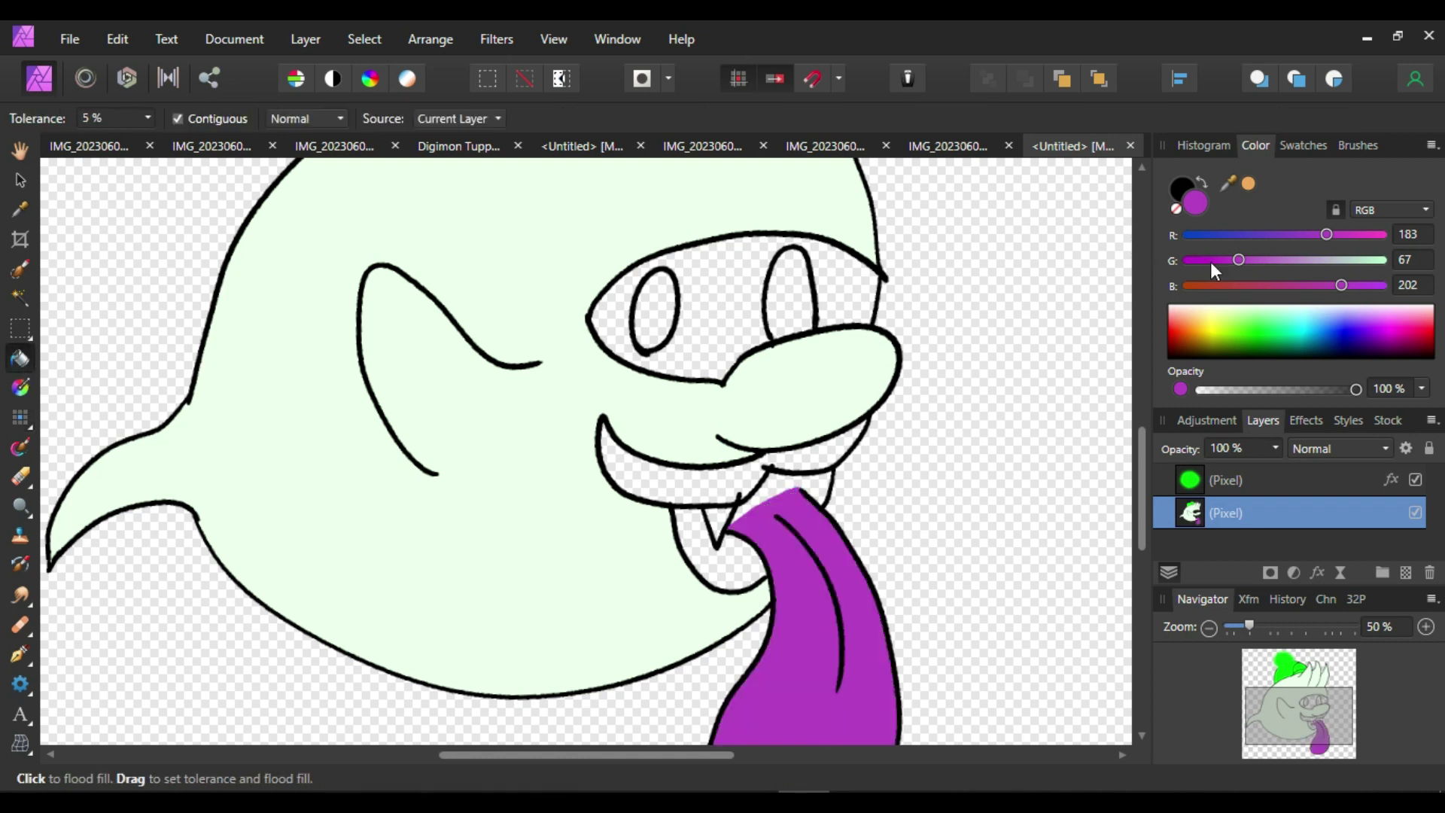
click(1191, 343)
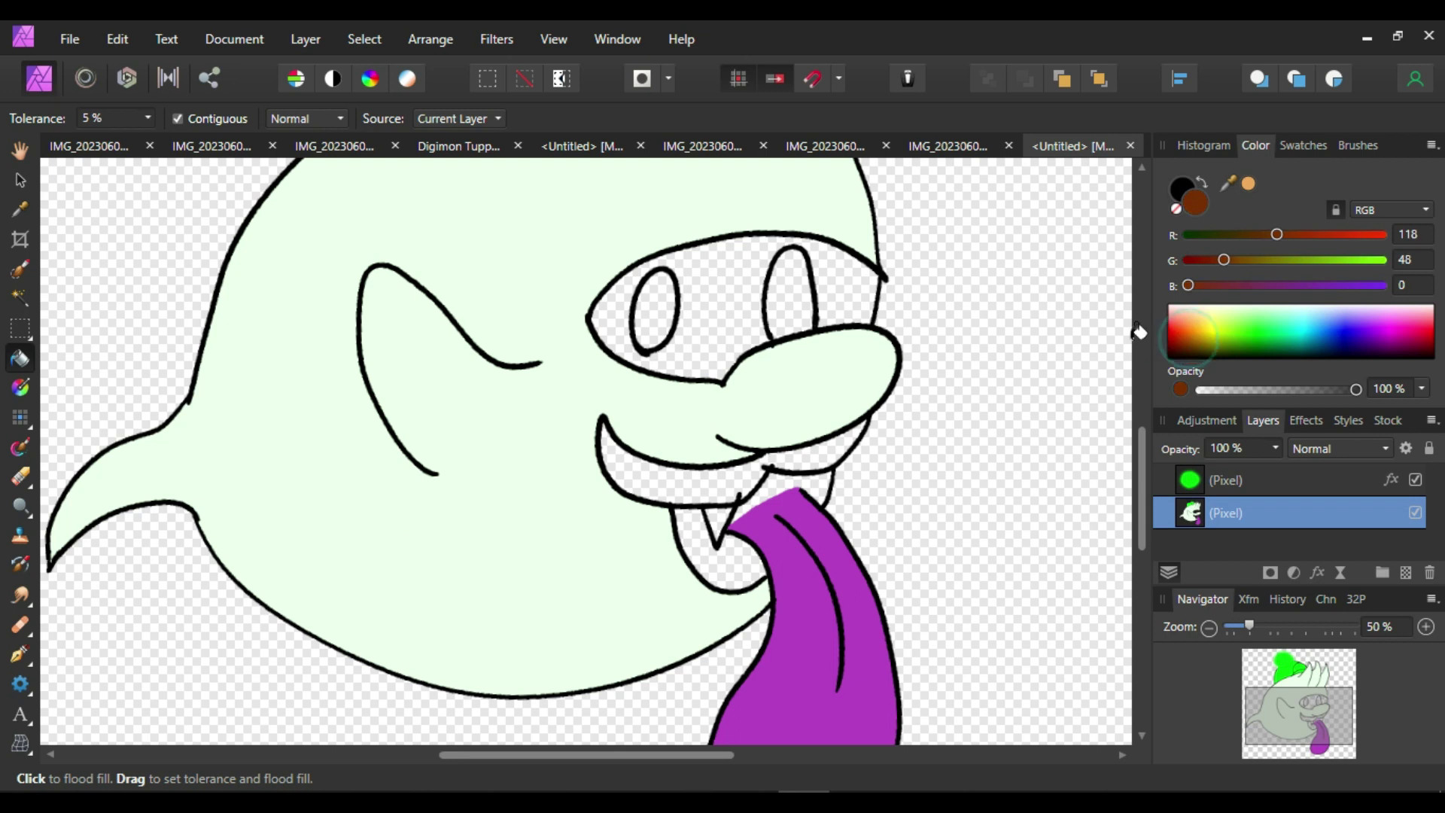
click(677, 470)
Try filling the eye area around the pupils with dark green, RGB 0, 59, 8, and undo the fill
click(1220, 284)
click(1224, 235)
click(1231, 260)
click(1233, 260)
drag(1214, 285, 1194, 285)
drag(1214, 234, 1189, 235)
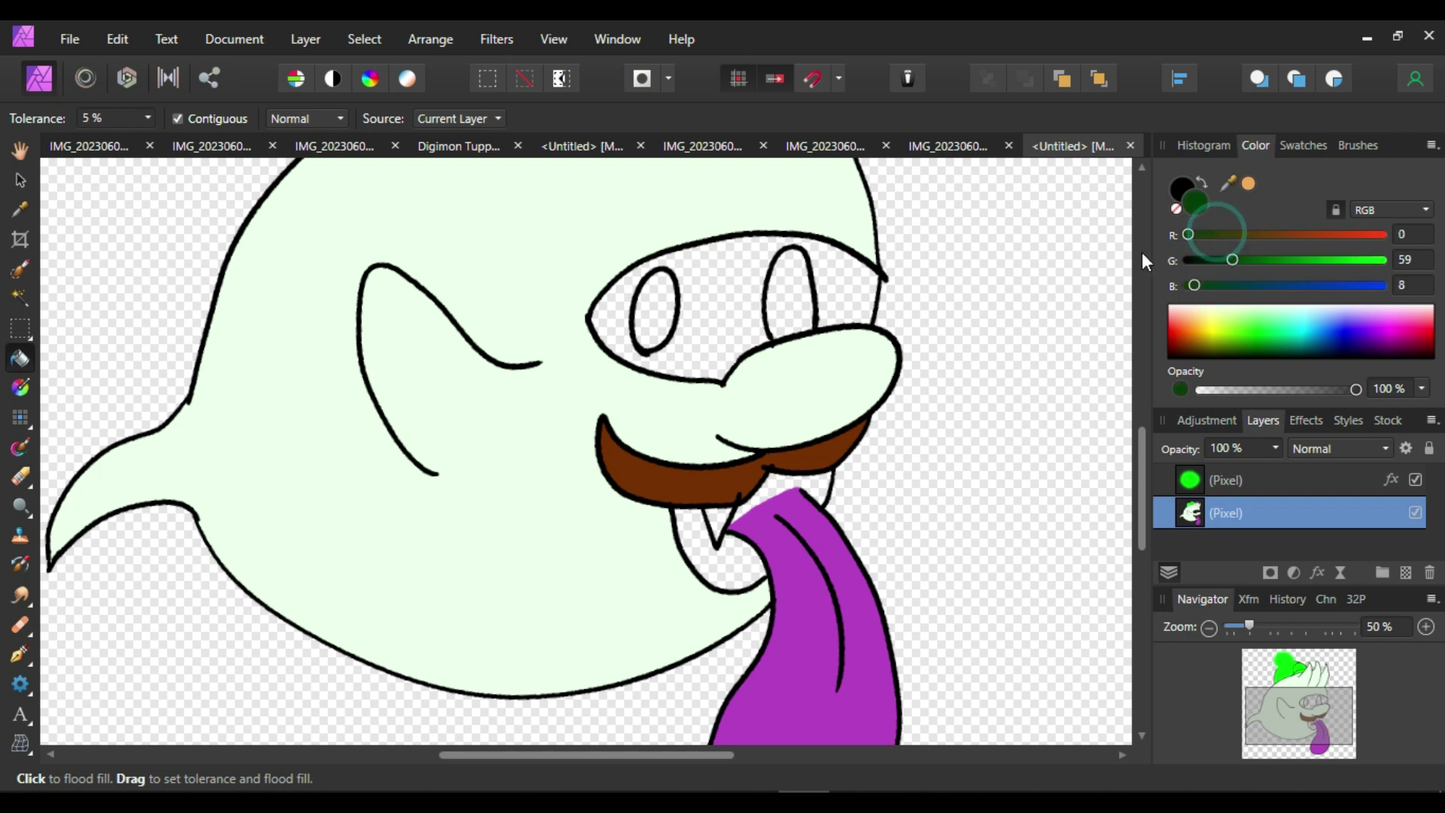
click(719, 302)
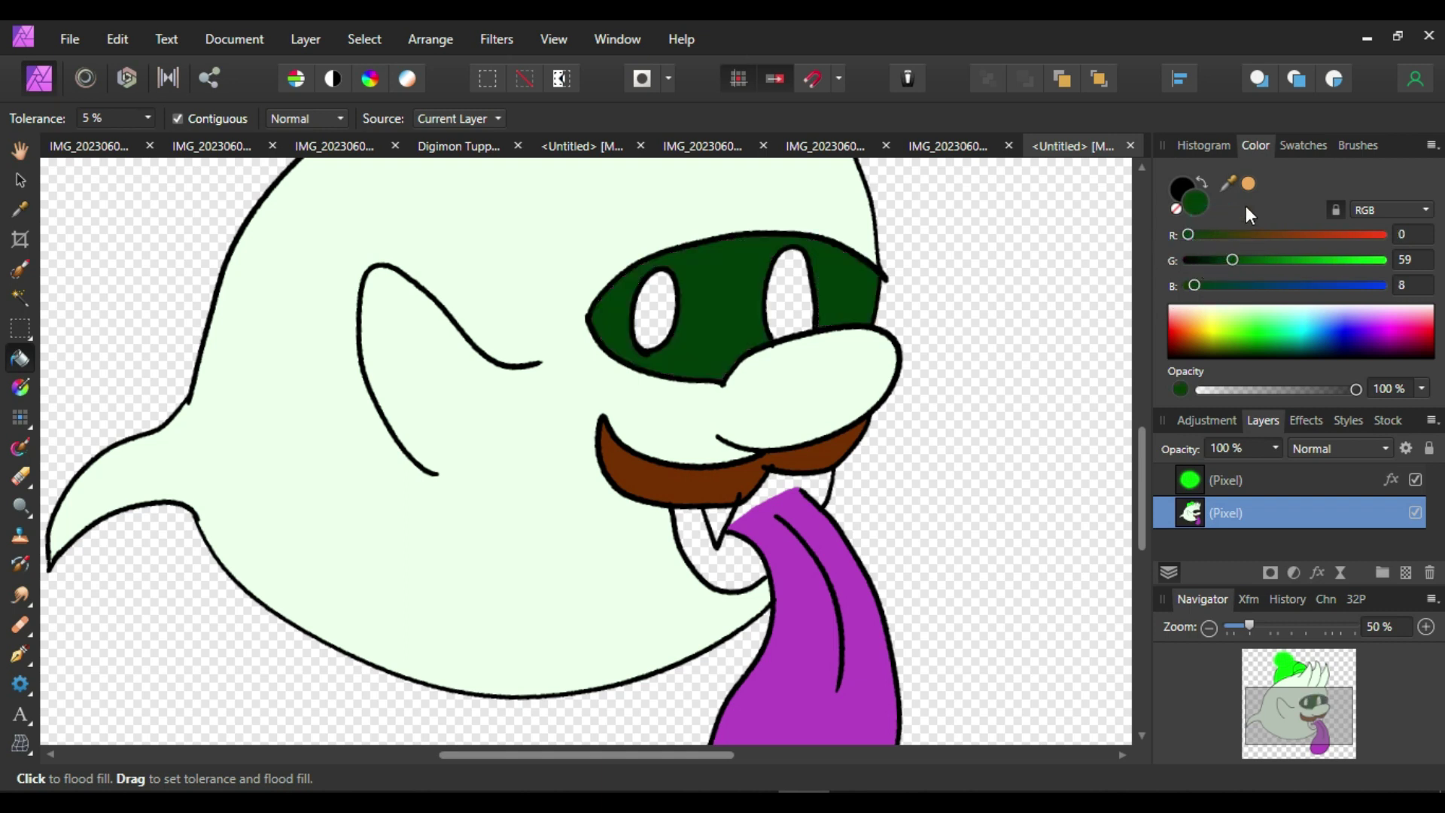
key(ctrl+z)
Fill the eye area around the pupils with very dark green, RGB 0, 28, 8
drag(1222, 262, 1208, 261)
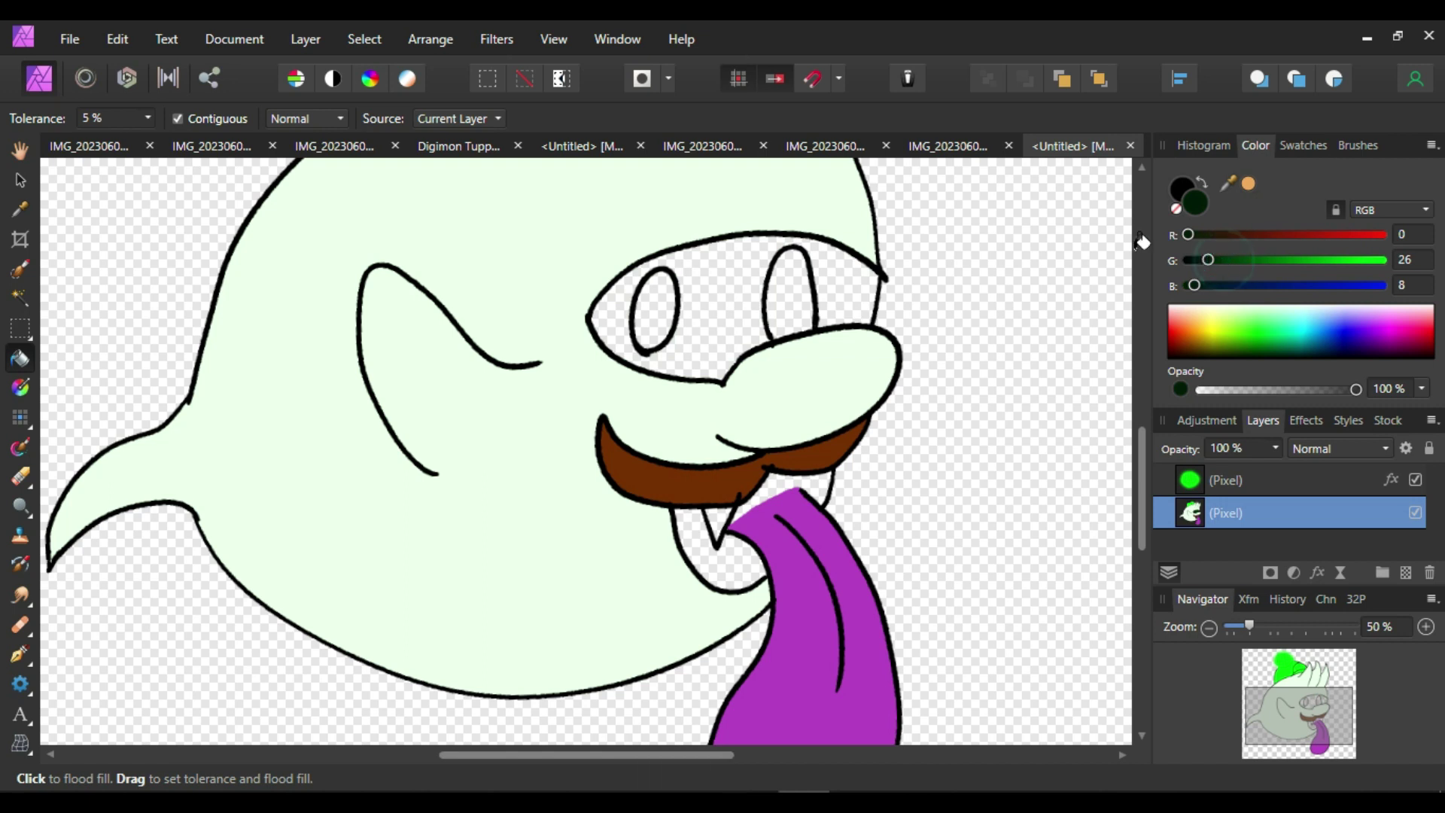
key(ctrl+z)
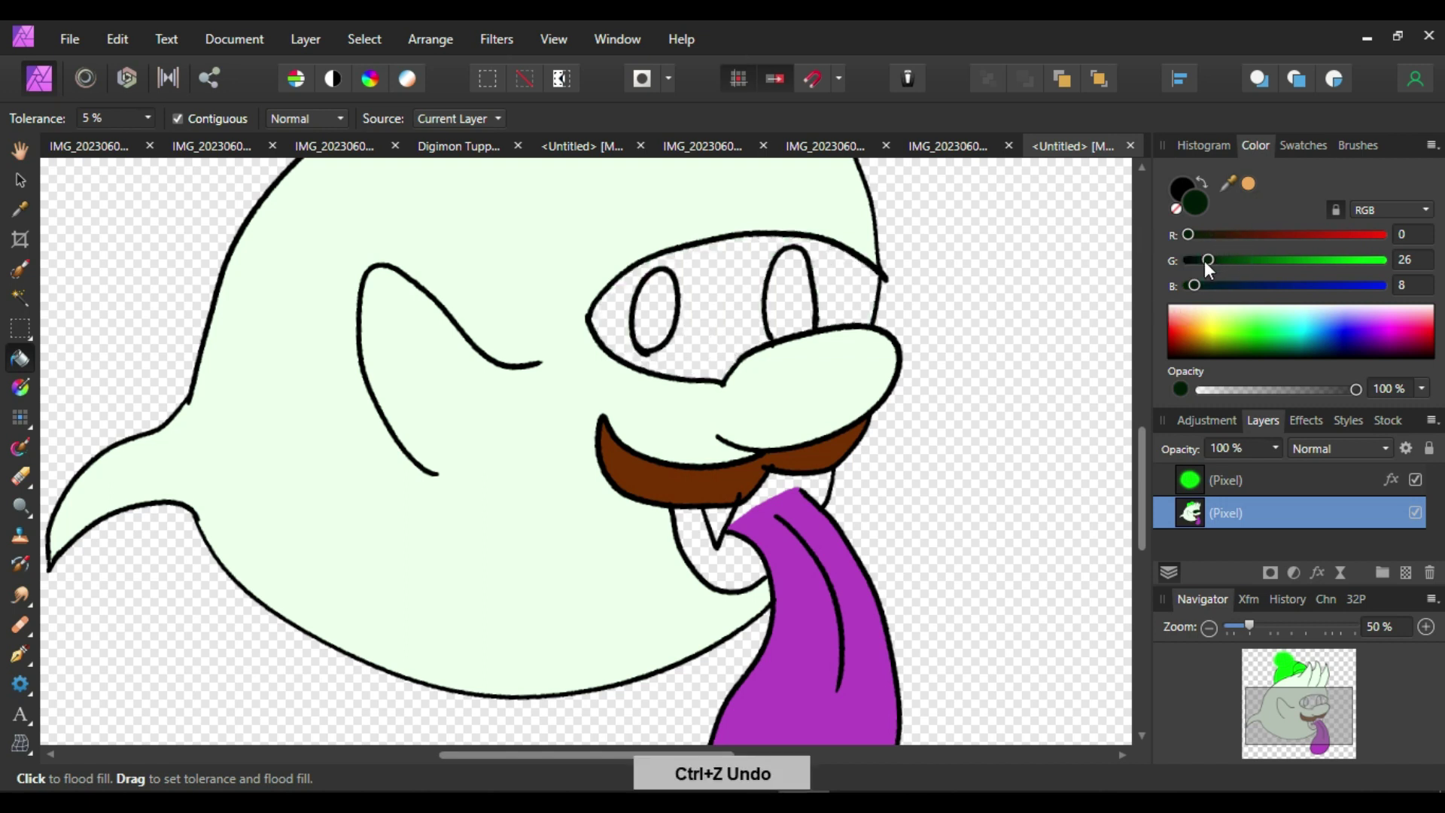
drag(1207, 263, 1209, 261)
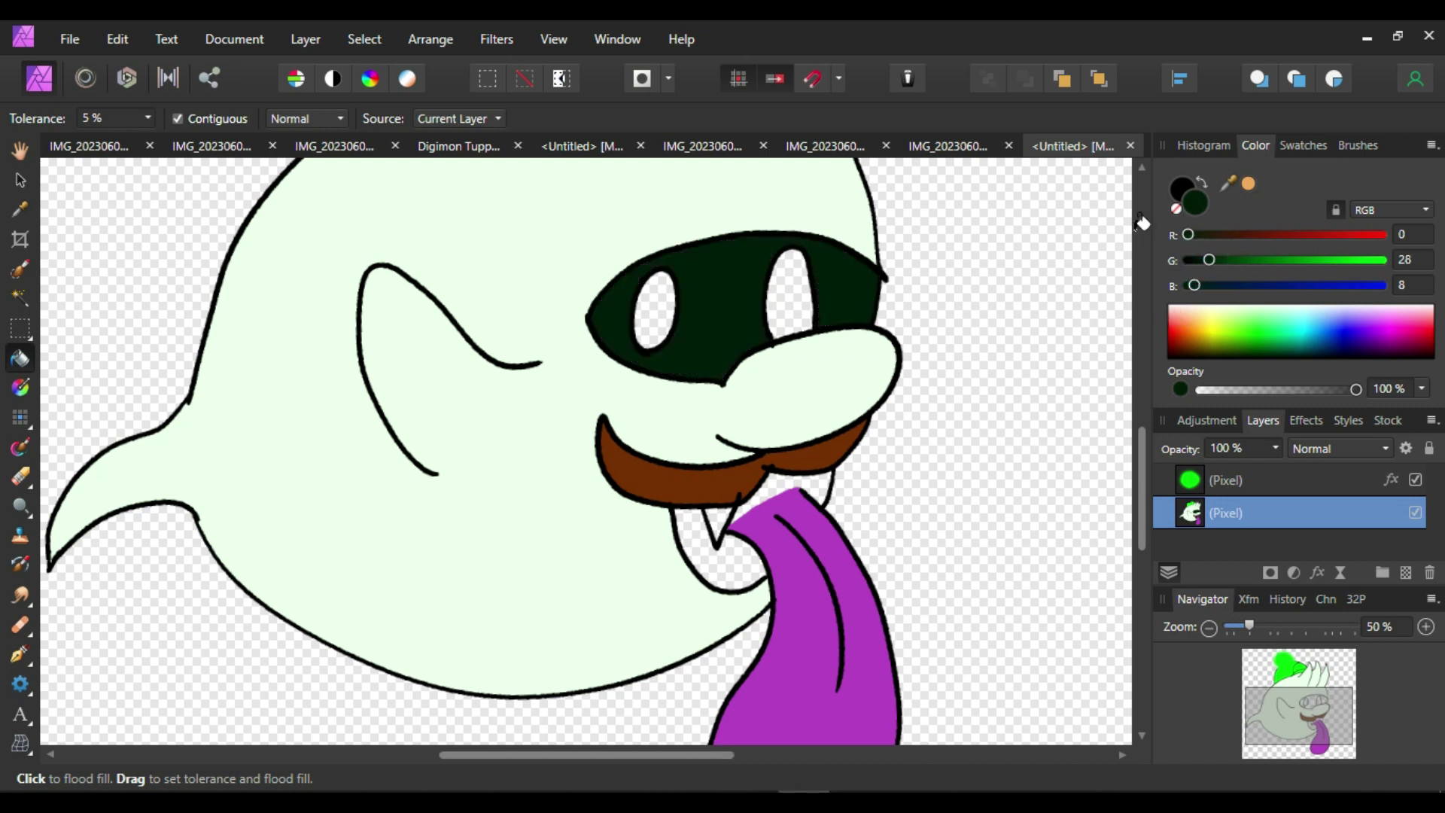
Add a new pixel layer, flood-select both pupils from the artwork layer in Add mode, and make the new layer active
click(21, 298)
click(1403, 573)
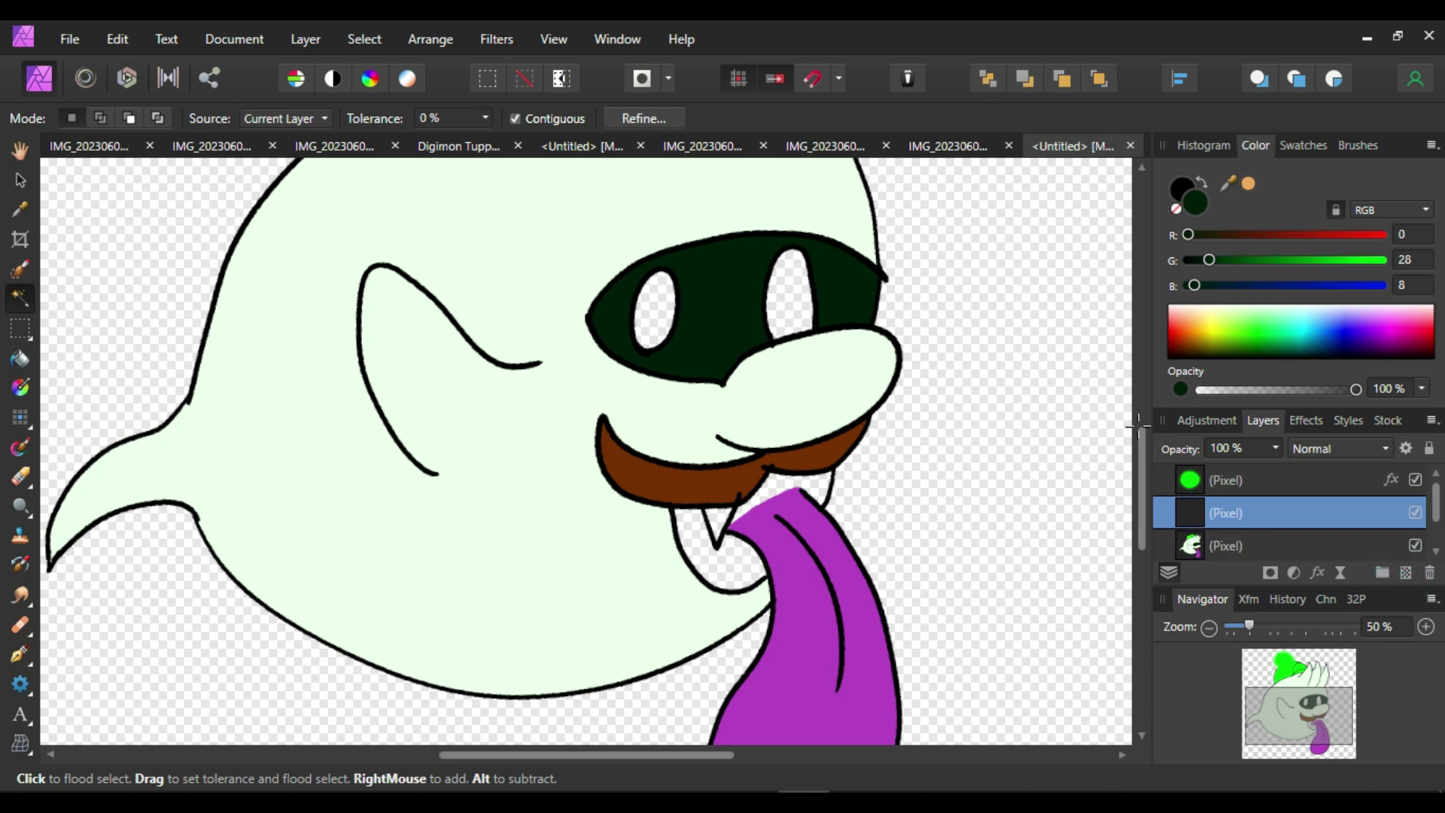
drag(1141, 463, 1141, 421)
click(1232, 550)
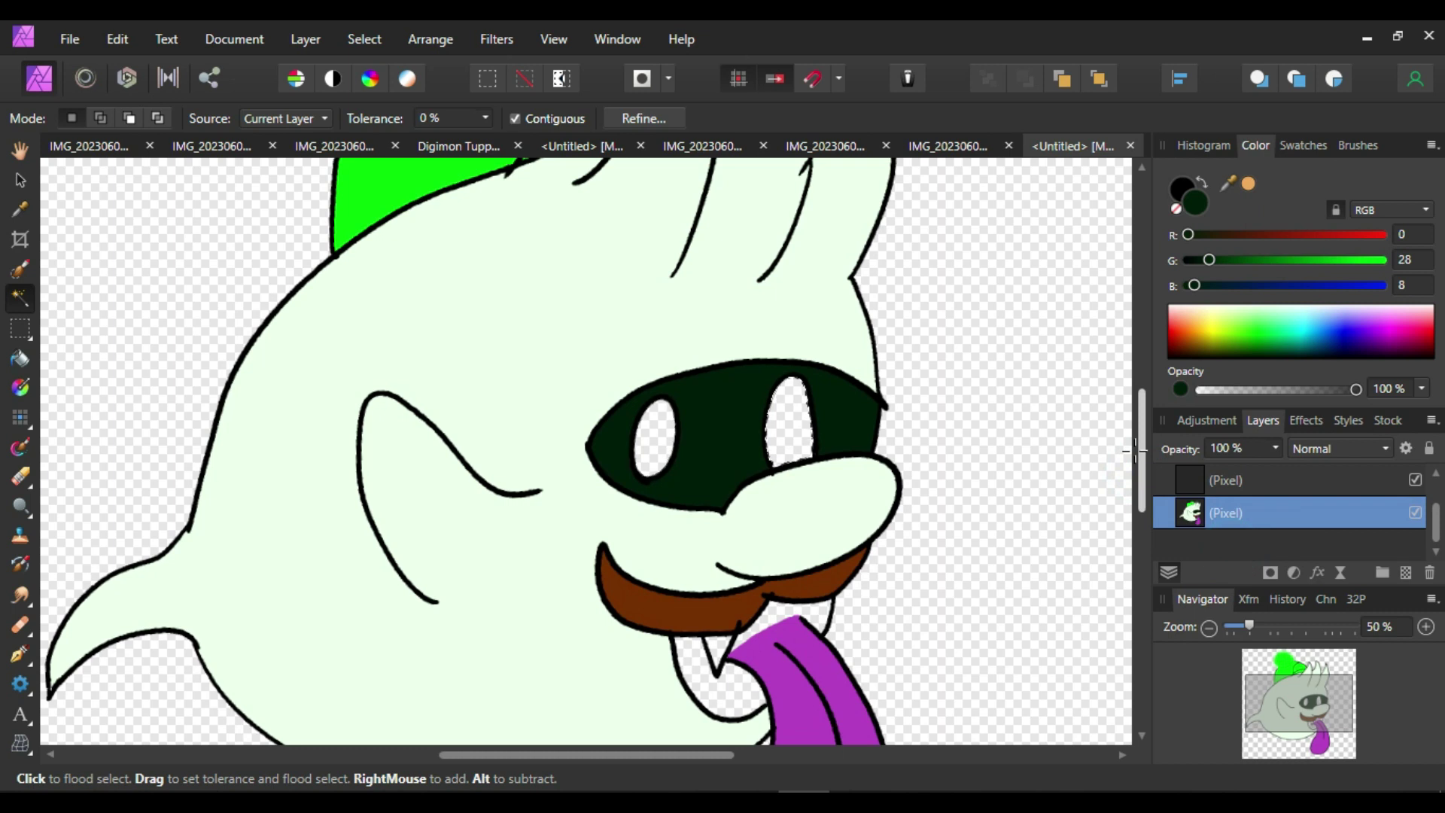
click(100, 118)
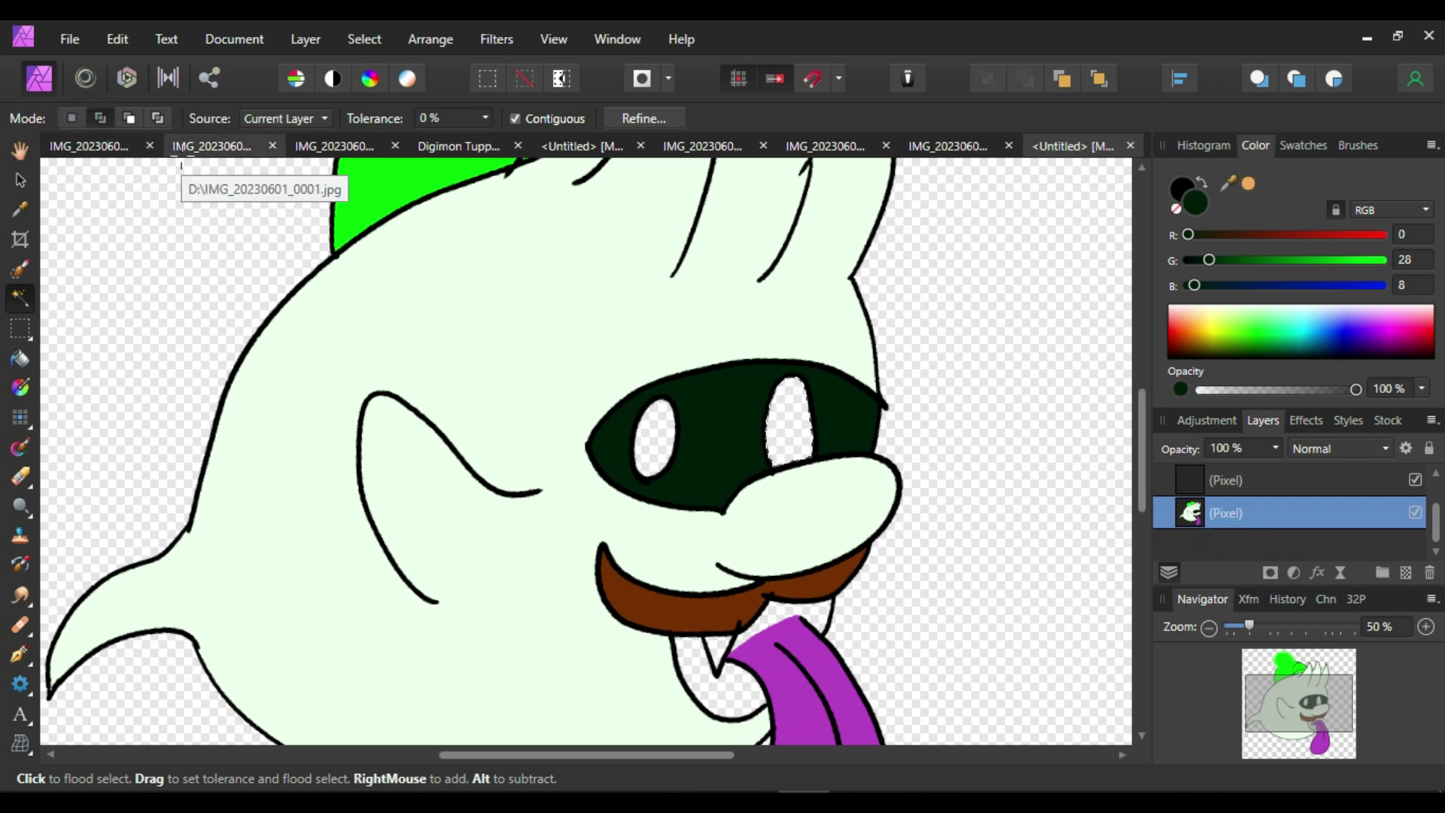
click(1222, 488)
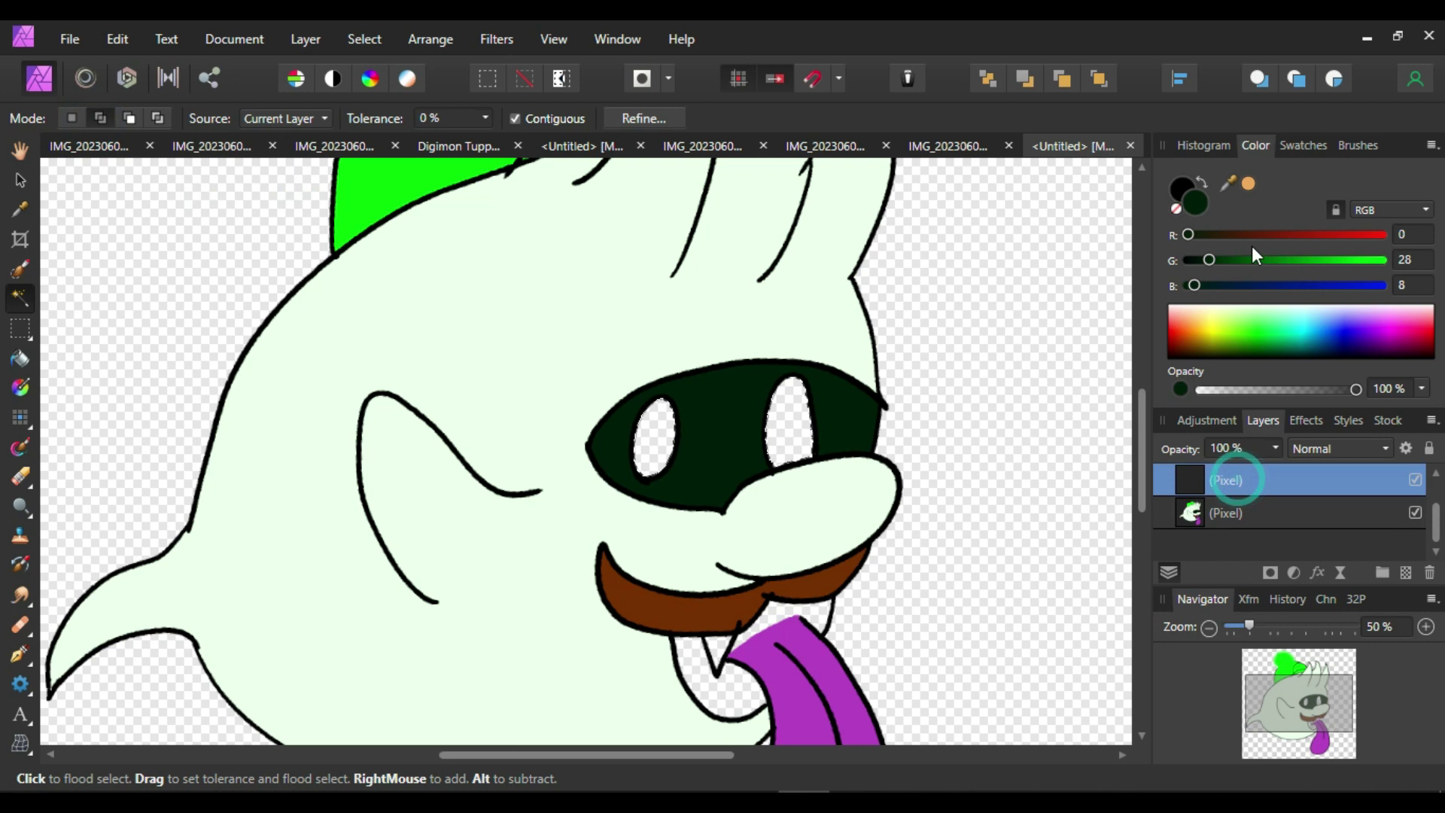
Give the new layer a white Outer Glow with 100% opacity and a 100 px radius
drag(1305, 319, 1308, 284)
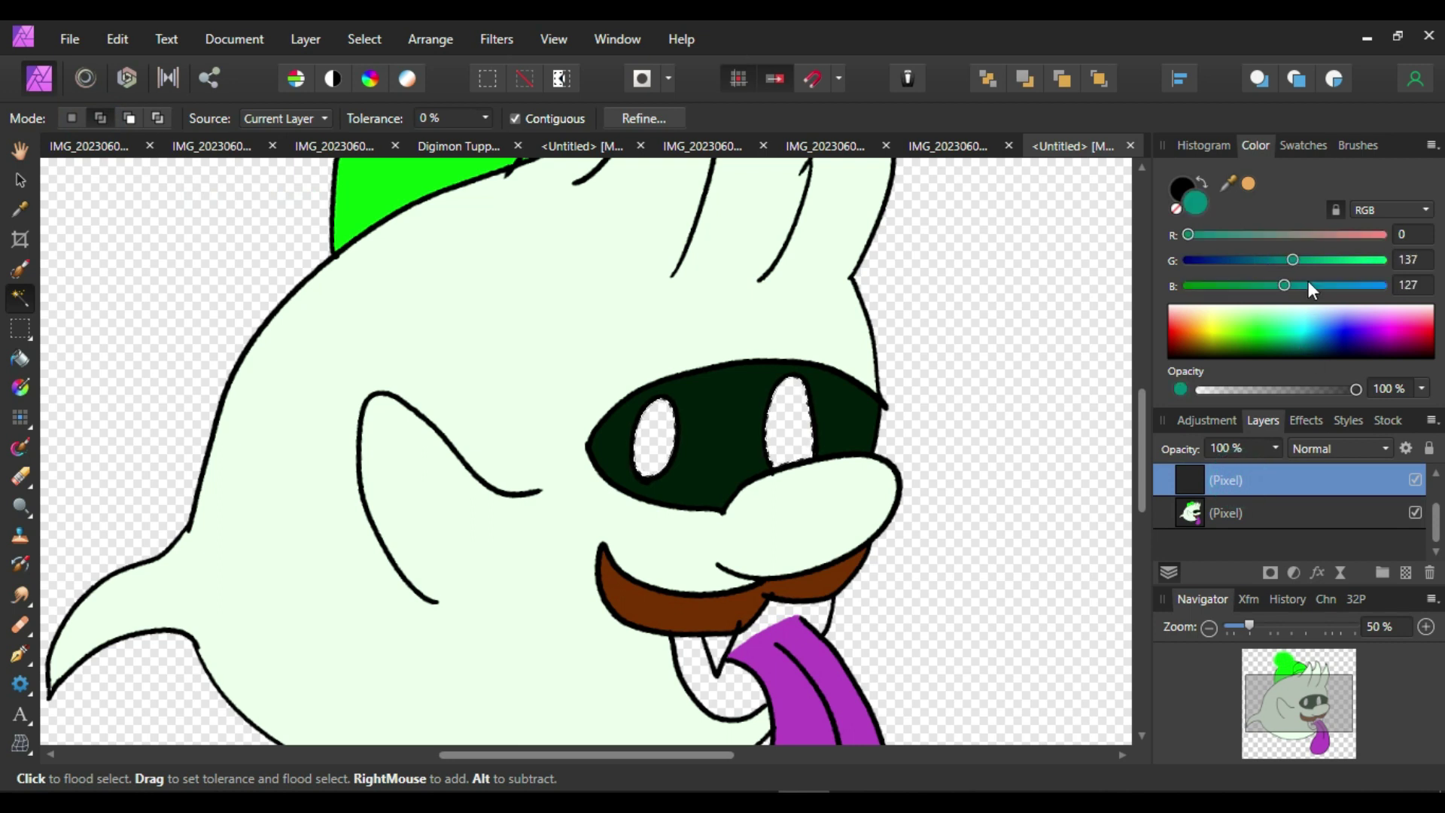
click(1310, 420)
drag(1432, 509, 1432, 516)
drag(1225, 549, 1332, 559)
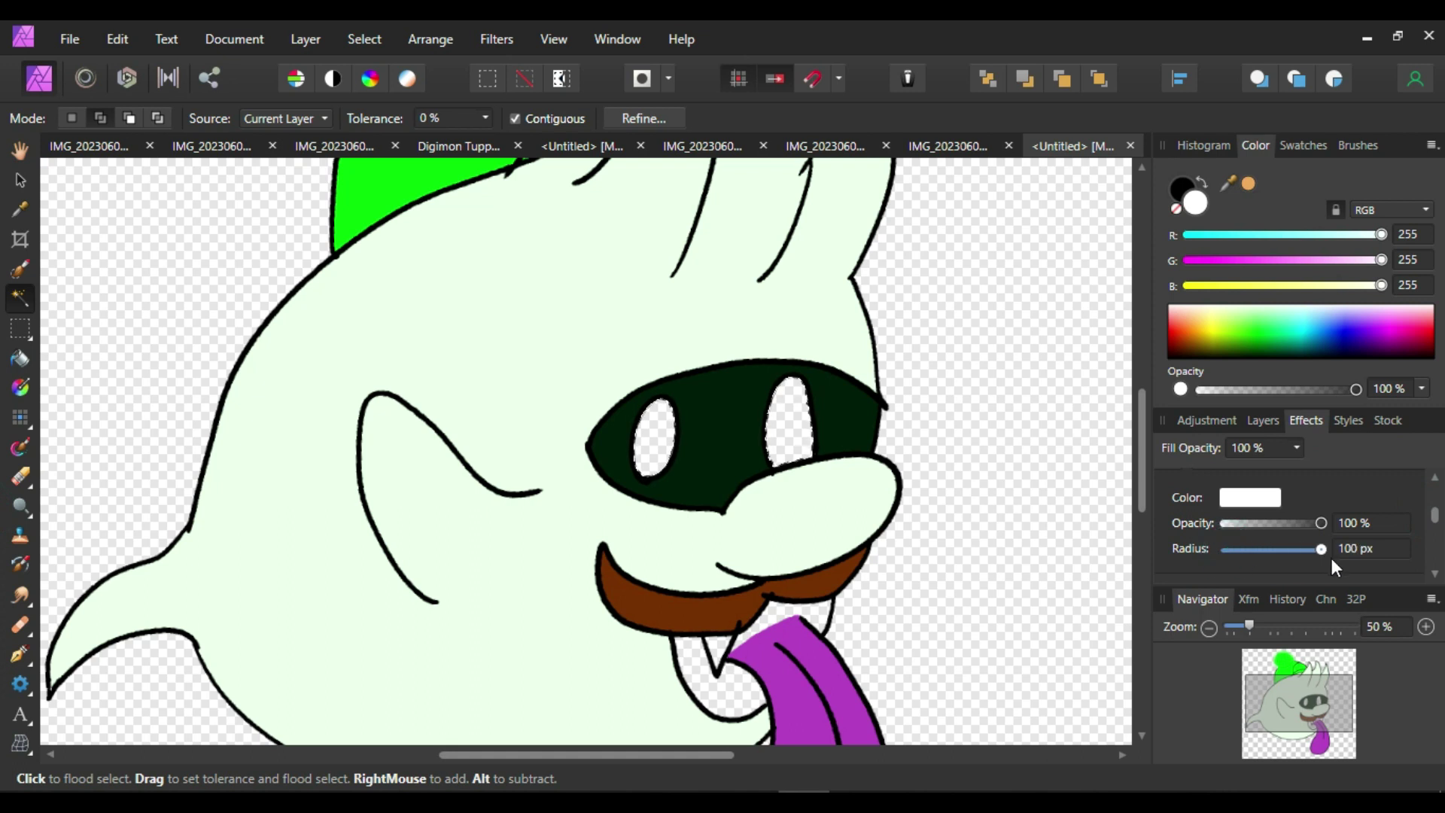
drag(1435, 507, 1436, 497)
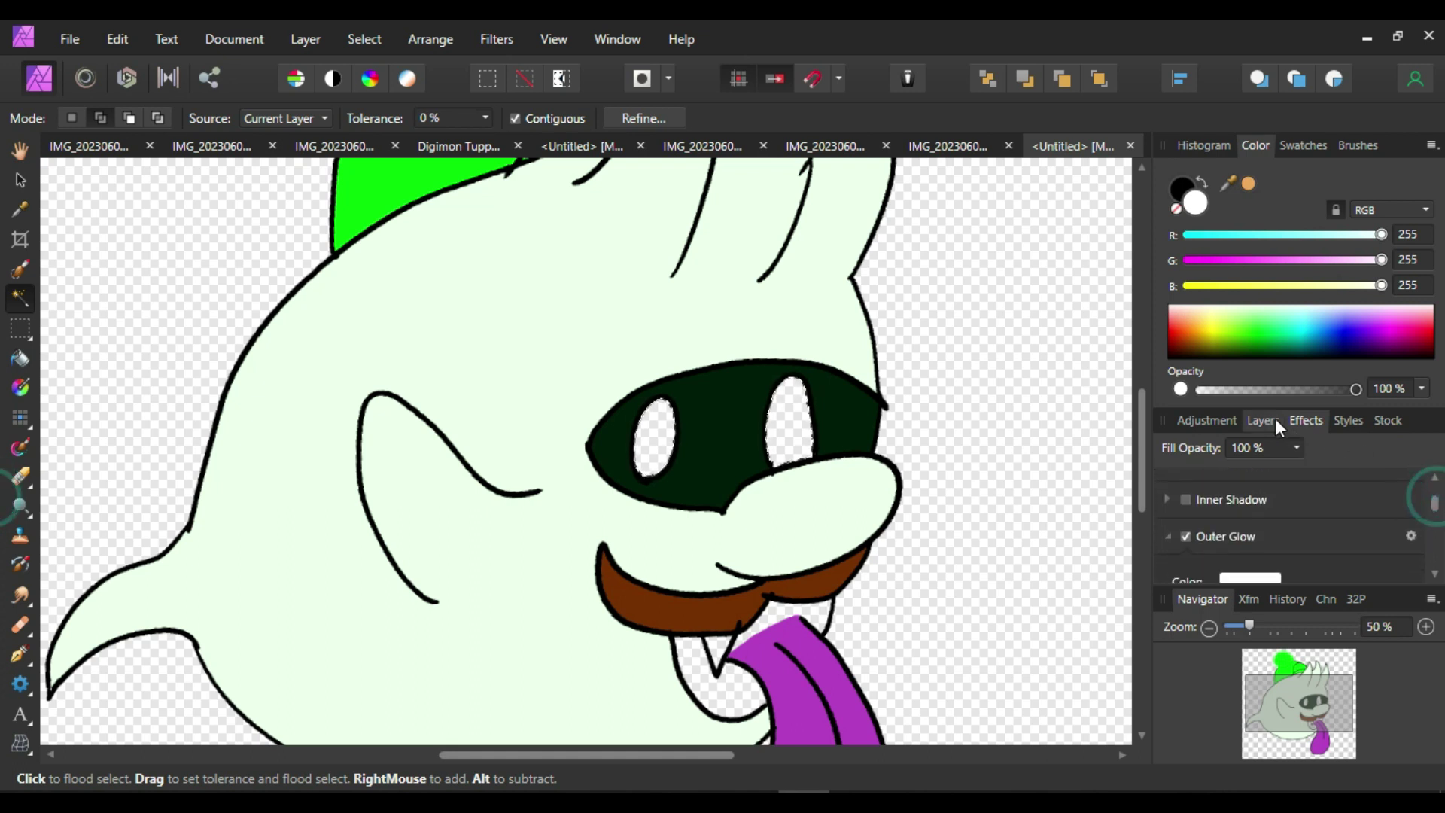
Flood-fill the selected pupils with white, RGB 255, 255, 255, on the glowing layer and clear the selection
click(1276, 423)
click(24, 361)
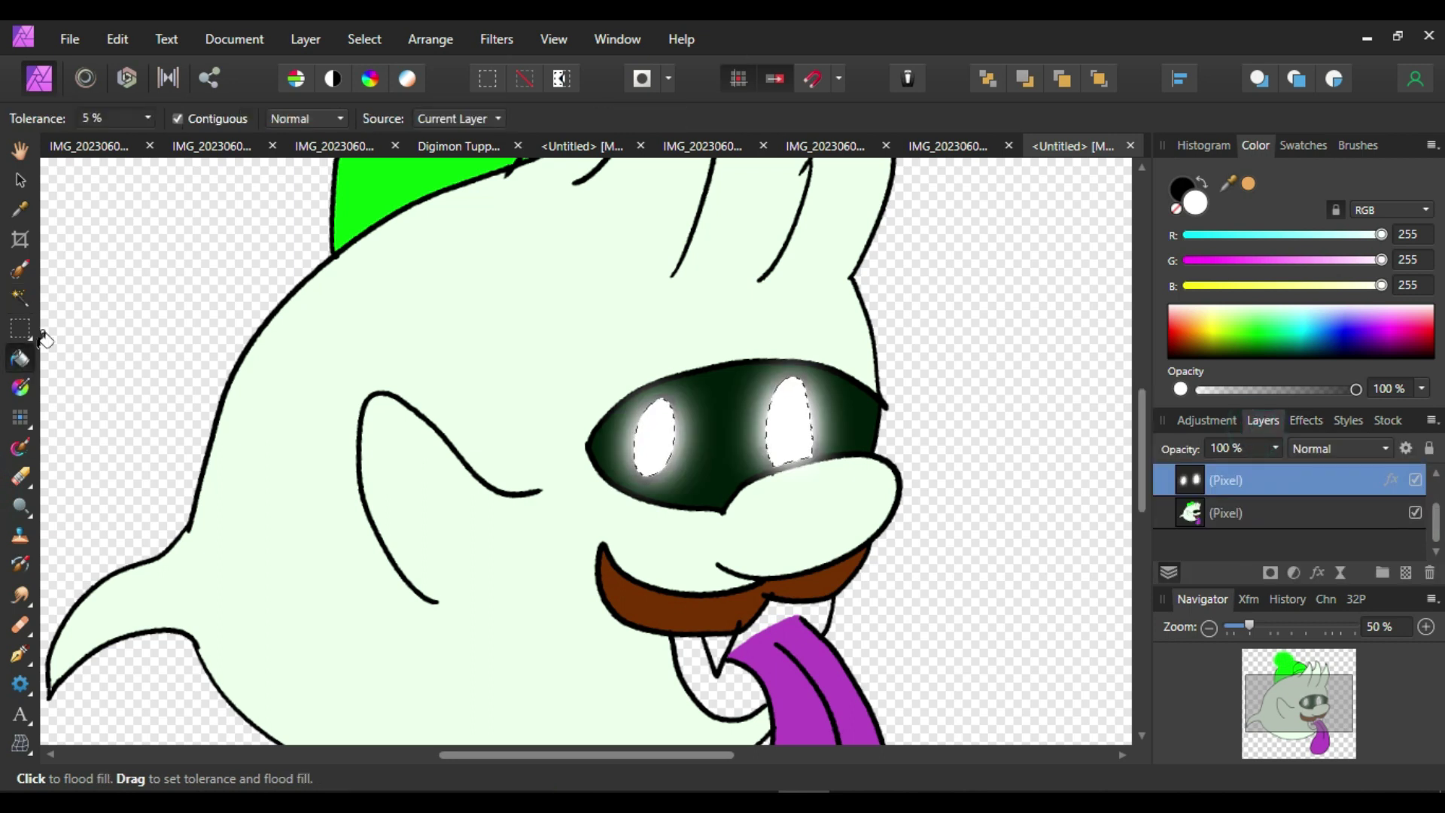
scroll(1145, 429, down, 3)
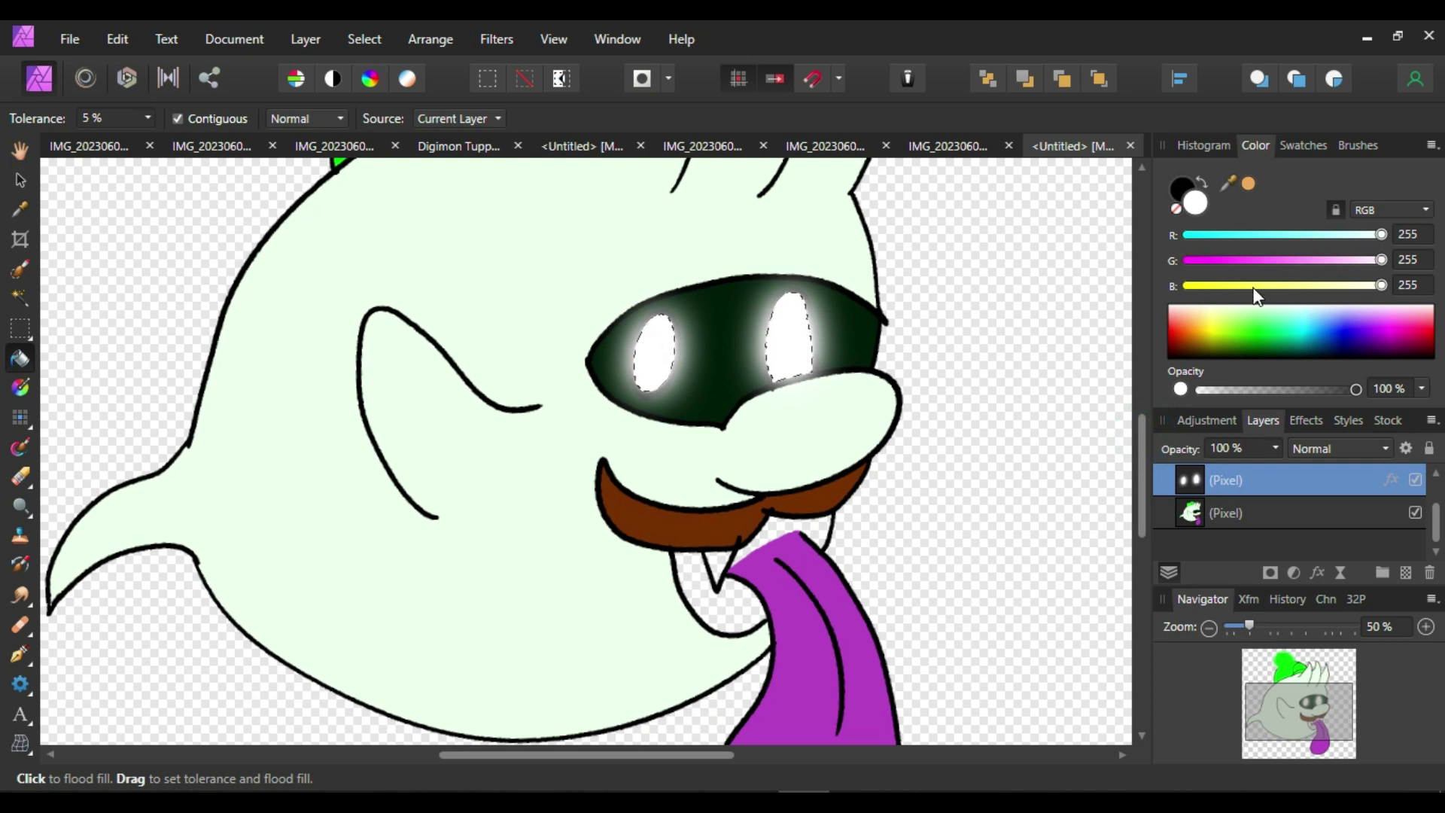
click(525, 78)
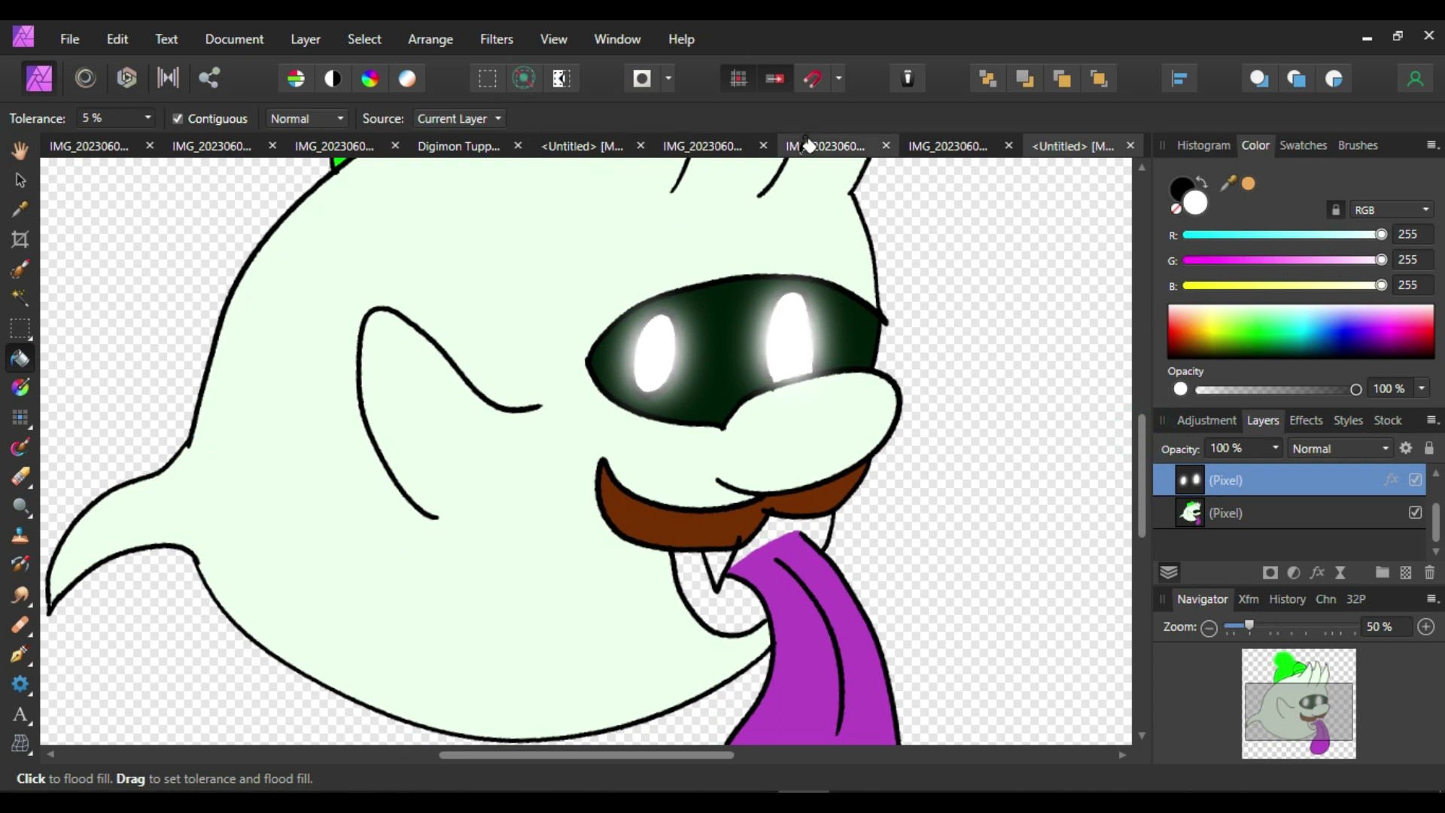
Fill the mouth areas behind and beside the tongue on the artwork layer with dull purple, RGB 138, 57, 121, at 0% tolerance
click(1256, 516)
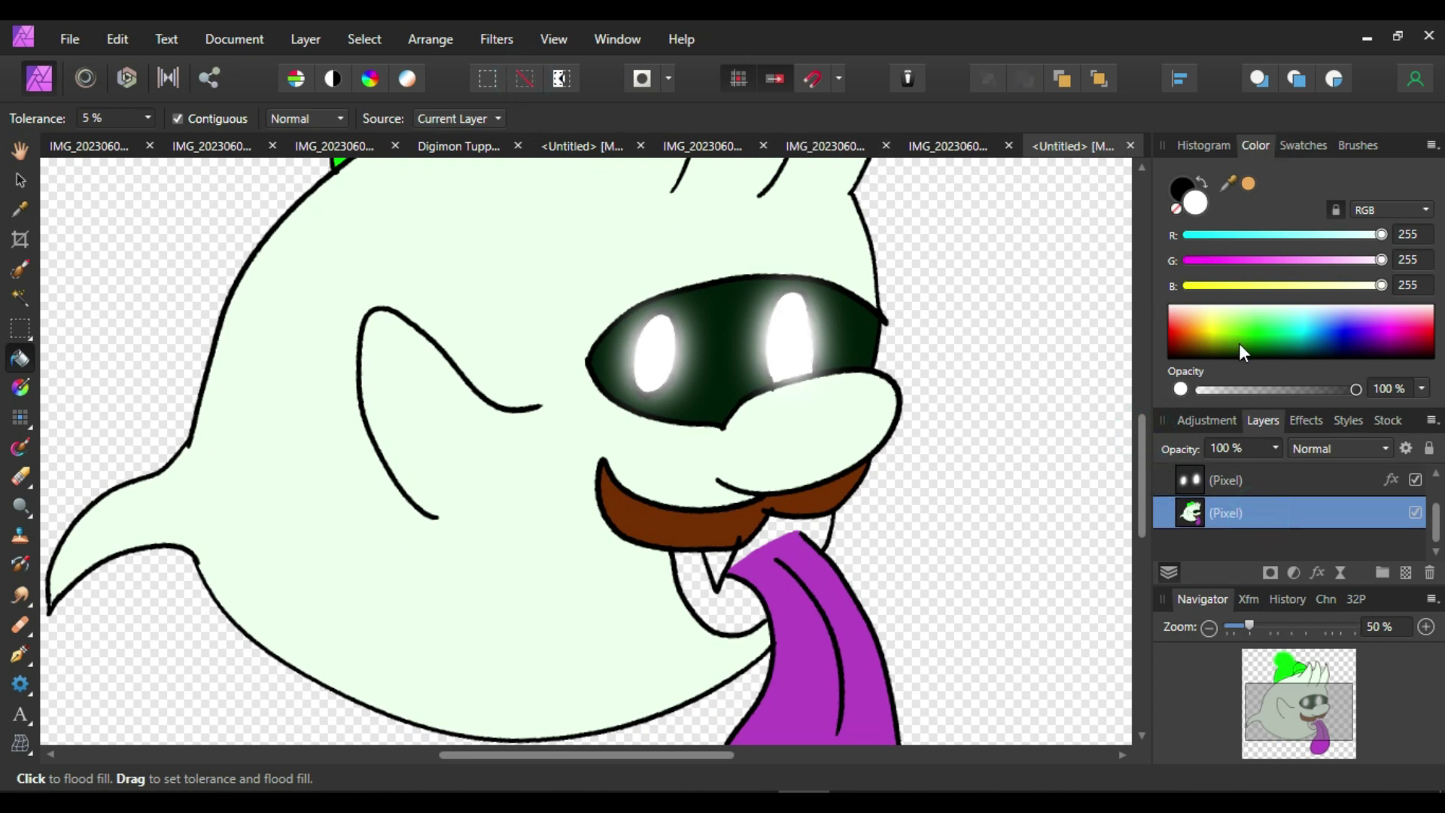
click(1239, 343)
drag(1289, 261, 1330, 260)
click(1226, 235)
click(1235, 284)
click(1256, 235)
click(1256, 235)
drag(1302, 262, 1186, 286)
click(1280, 286)
drag(1269, 235, 1294, 237)
click(803, 524)
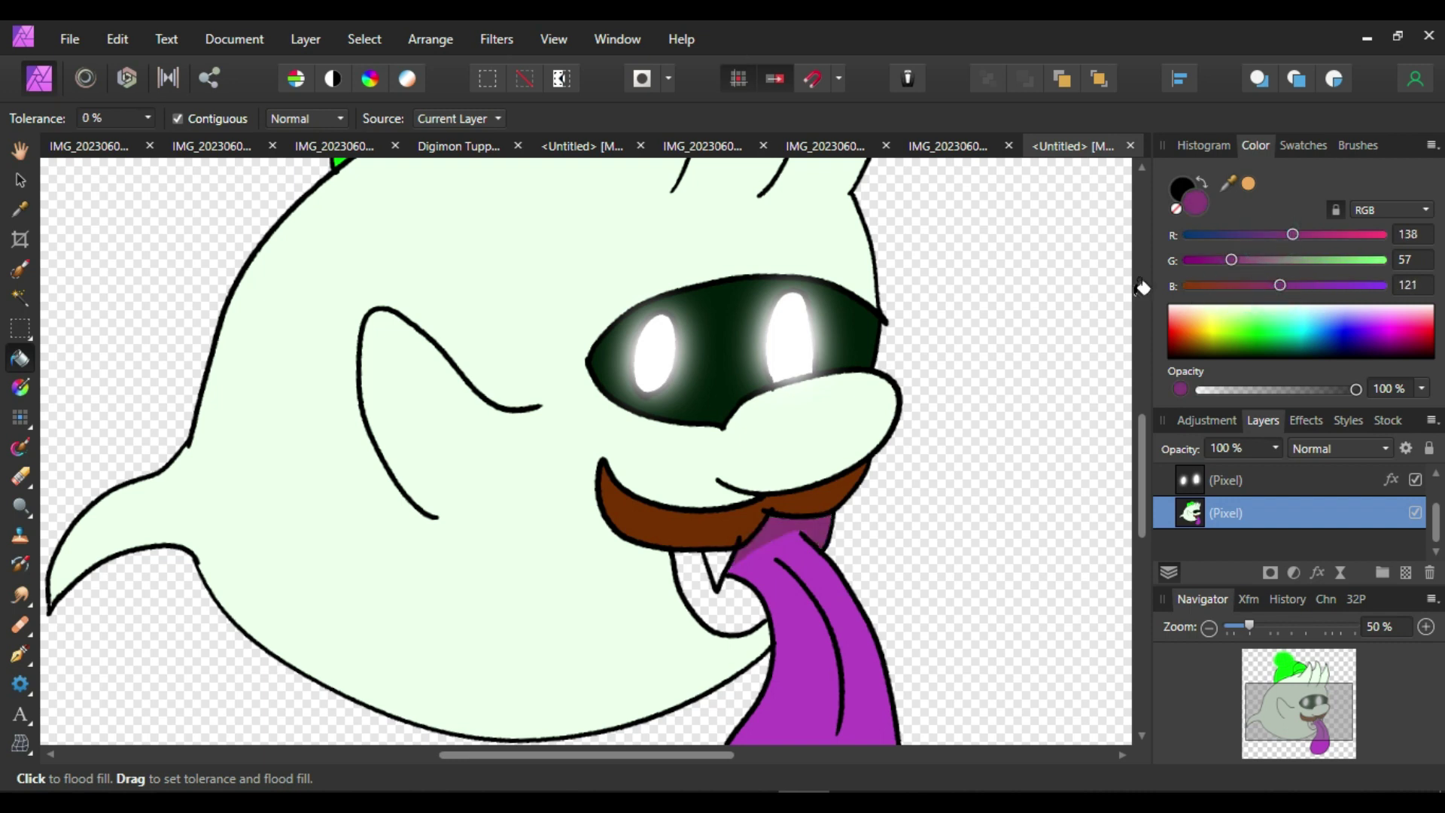
click(716, 610)
click(1208, 626)
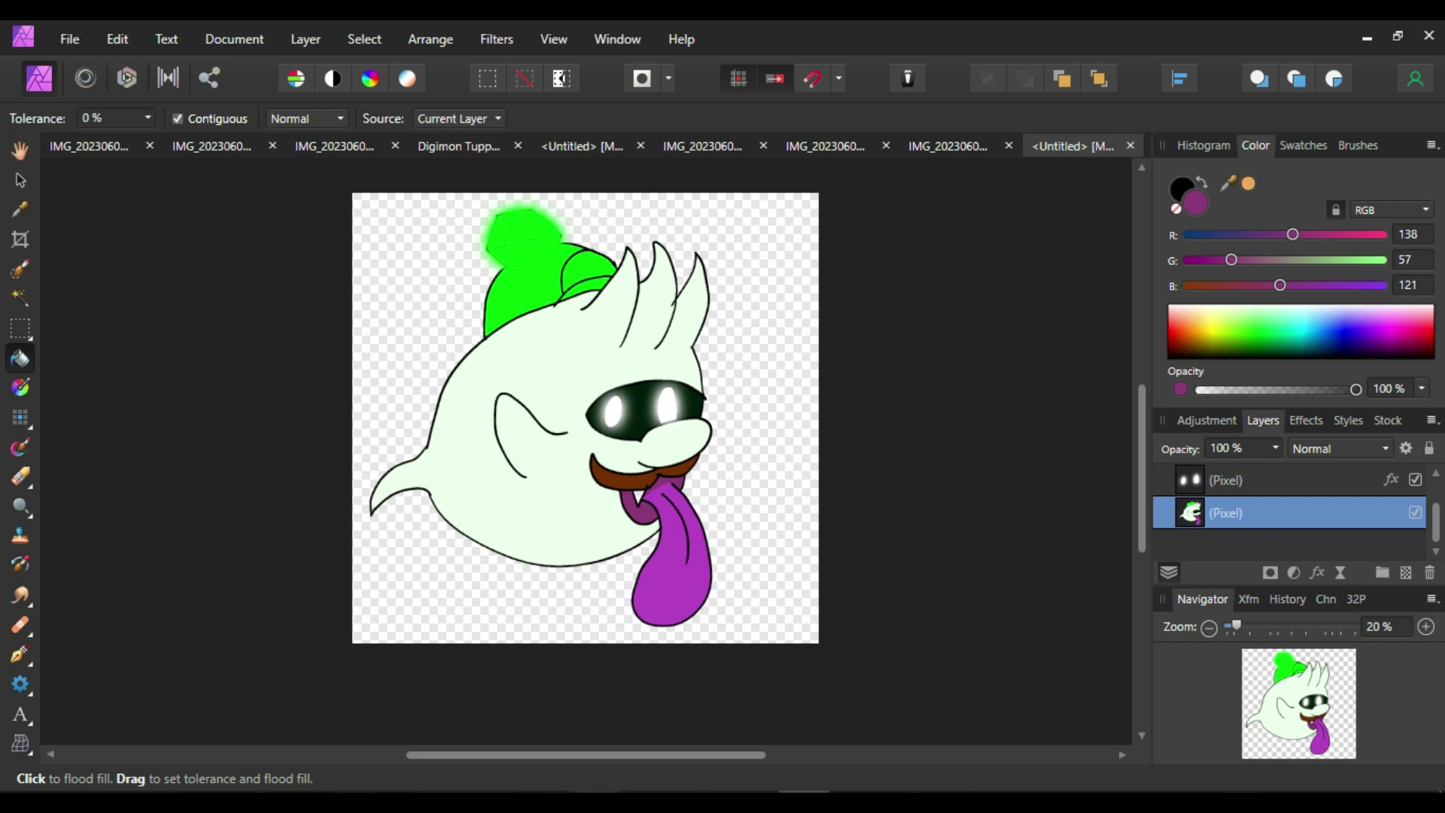
Switch to Chrome and look through the Skylanders elemental backgrounds in the Tumblr post
mouse_move(596, 797)
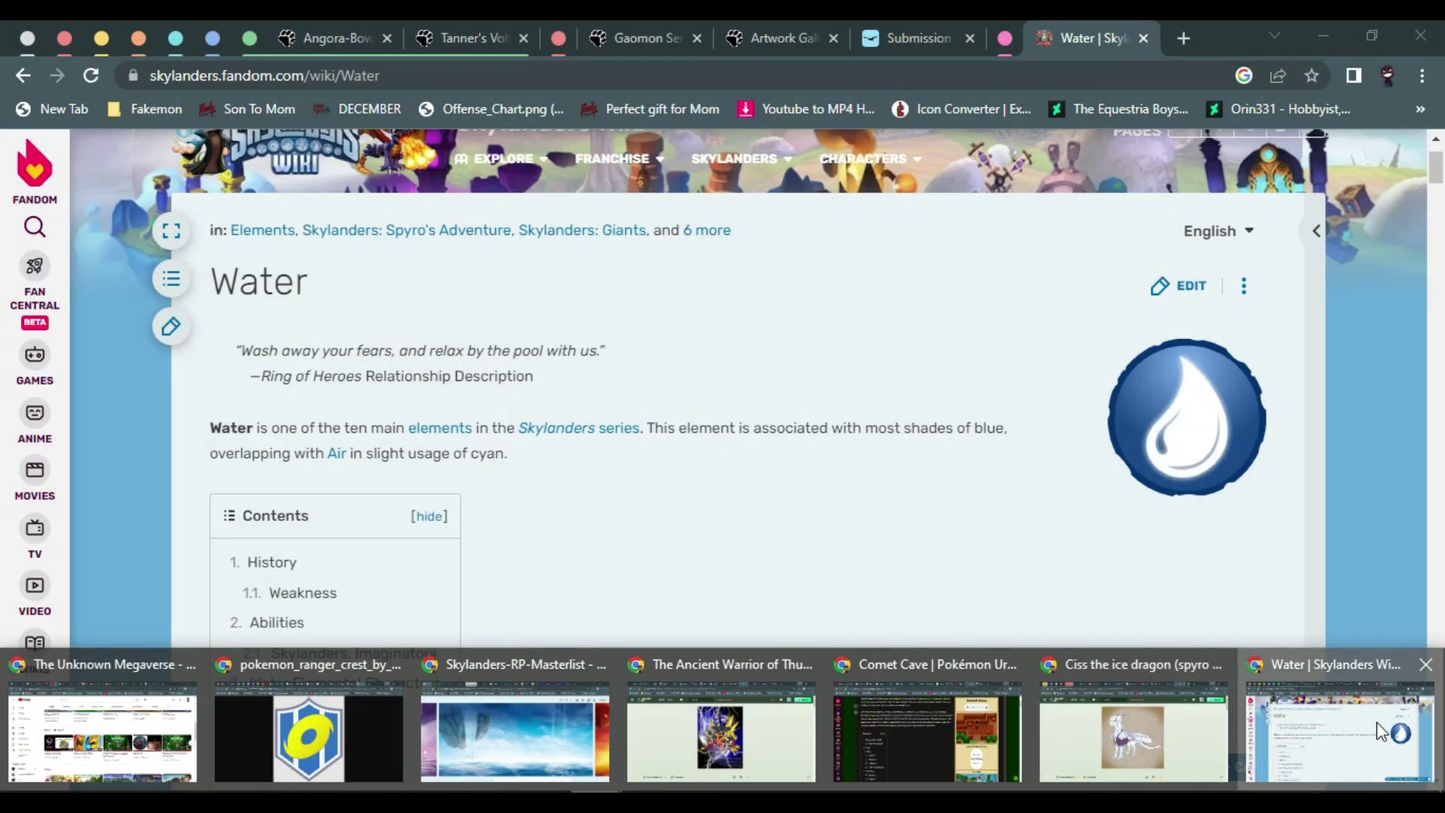
click(1381, 731)
click(1180, 36)
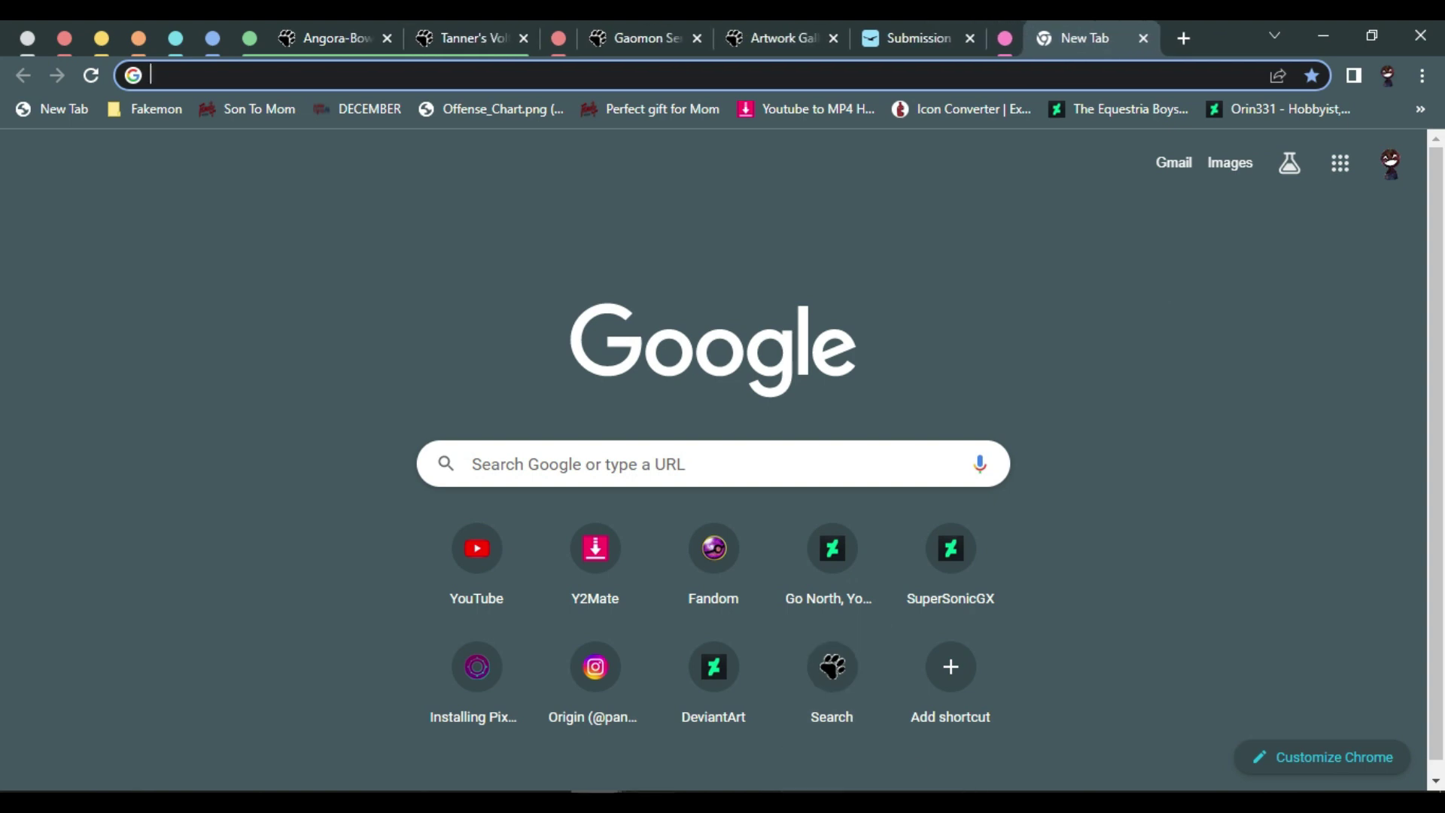
click(597, 798)
mouse_move(512, 720)
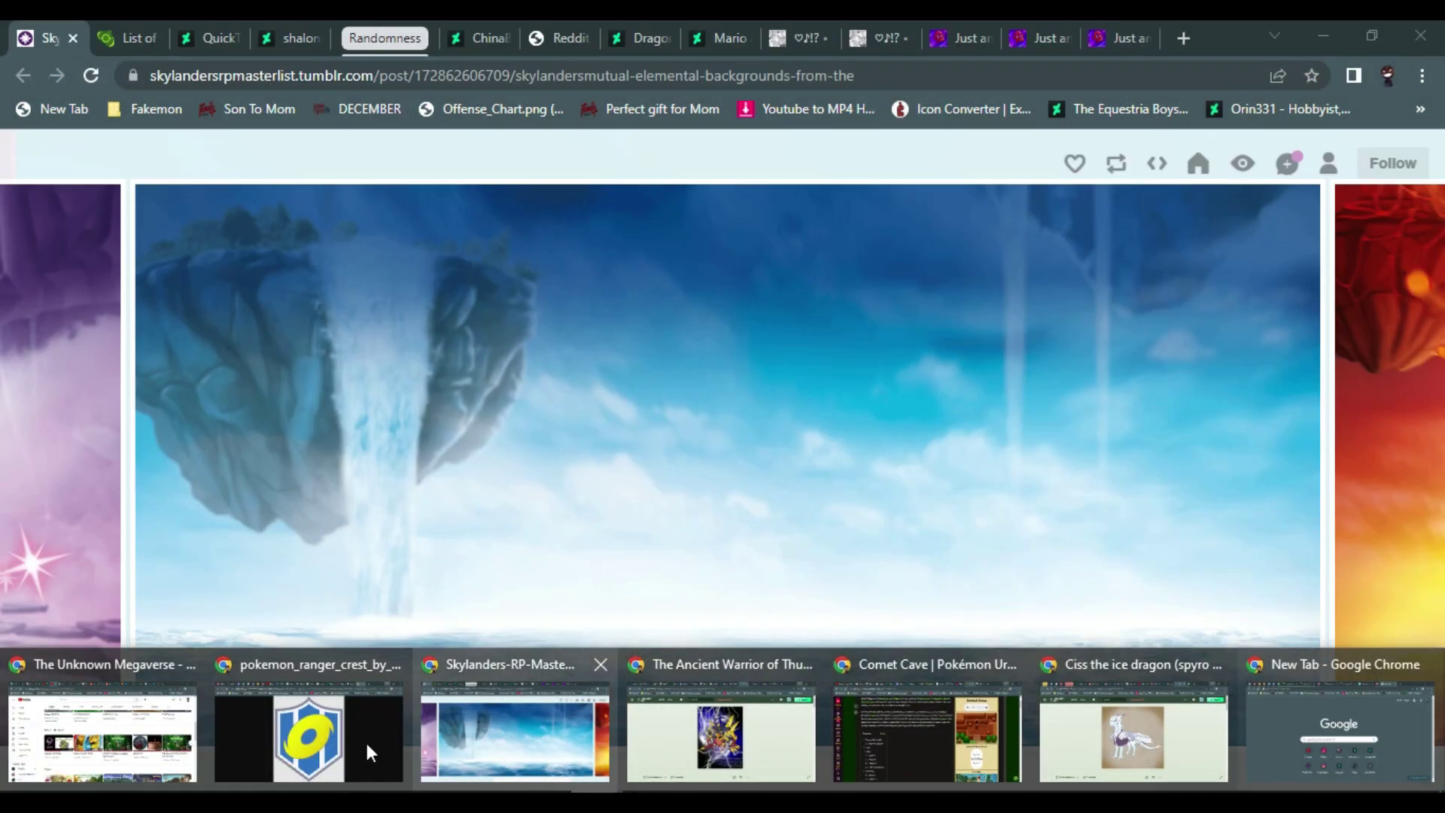
click(512, 719)
click(1365, 413)
click(1366, 414)
click(1366, 415)
click(32, 428)
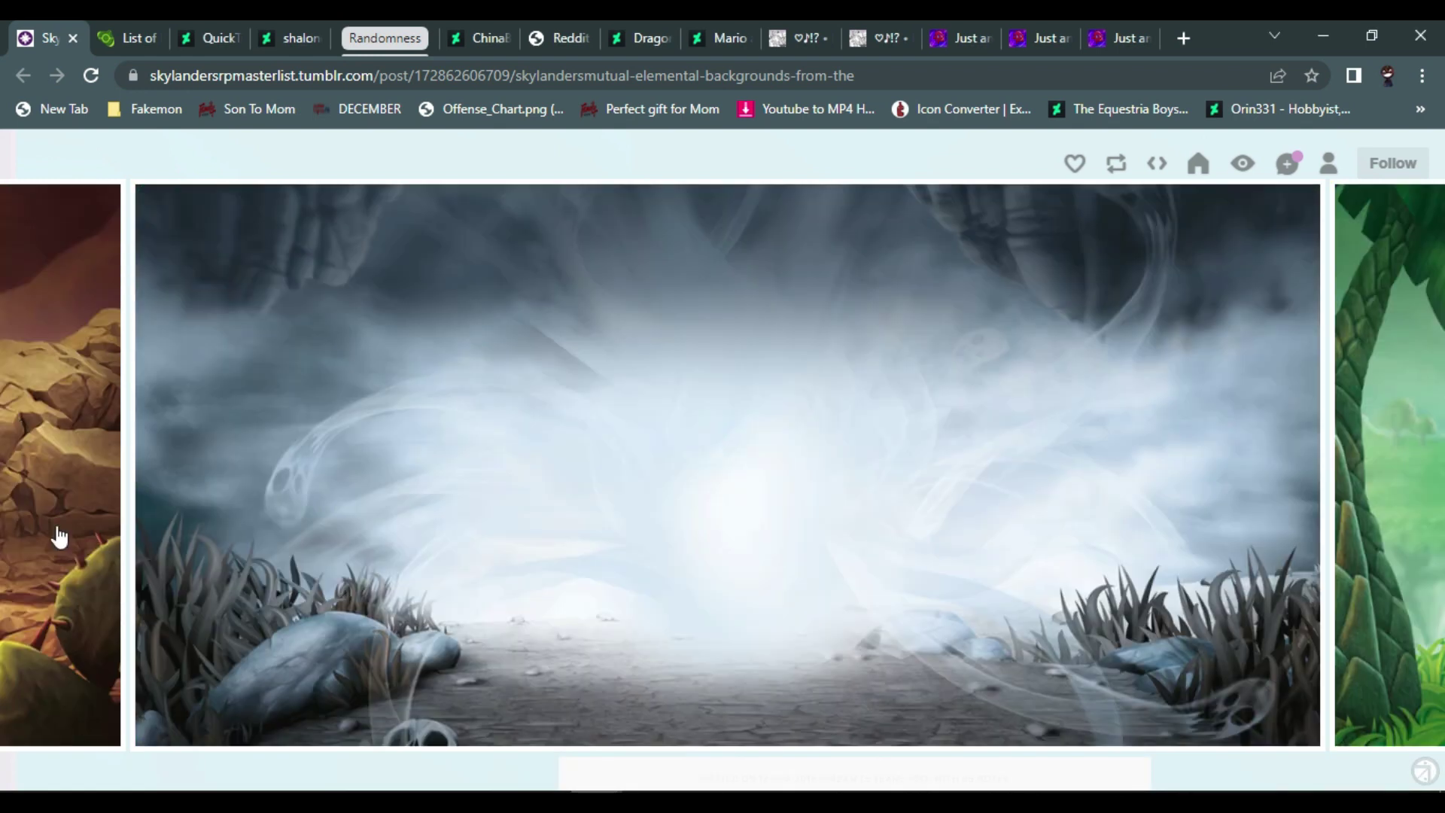
Search Google for Mario emblems in a new tab and open the Super Mario Wiki's Emblem page
click(1178, 35)
text(emblem)
key(Return)
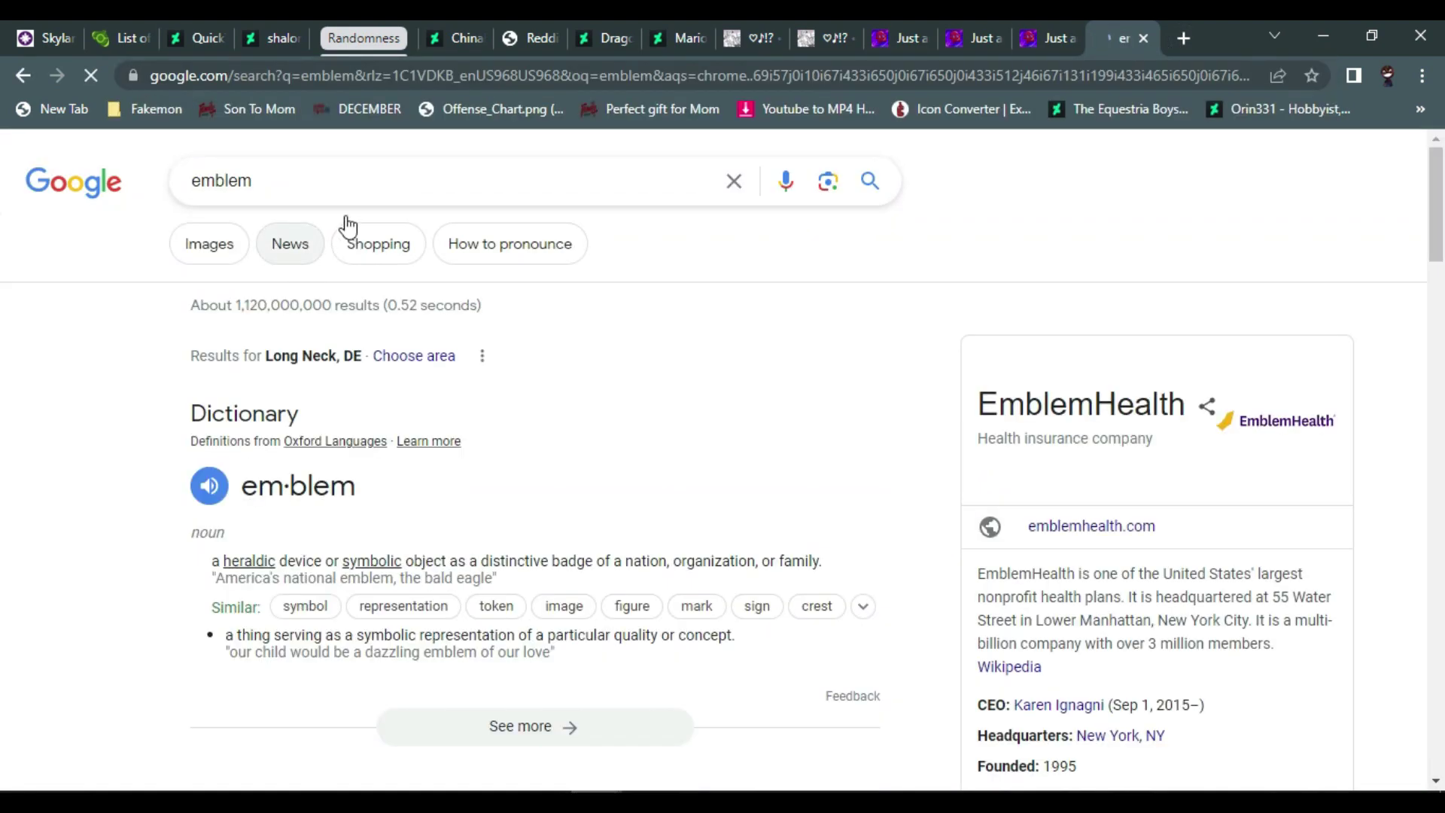
click(352, 184)
text(mar)
click(313, 226)
click(294, 401)
Open Luigi's emblem from the list of character emblems at full size and copy the image
scroll(293, 490, down, 15)
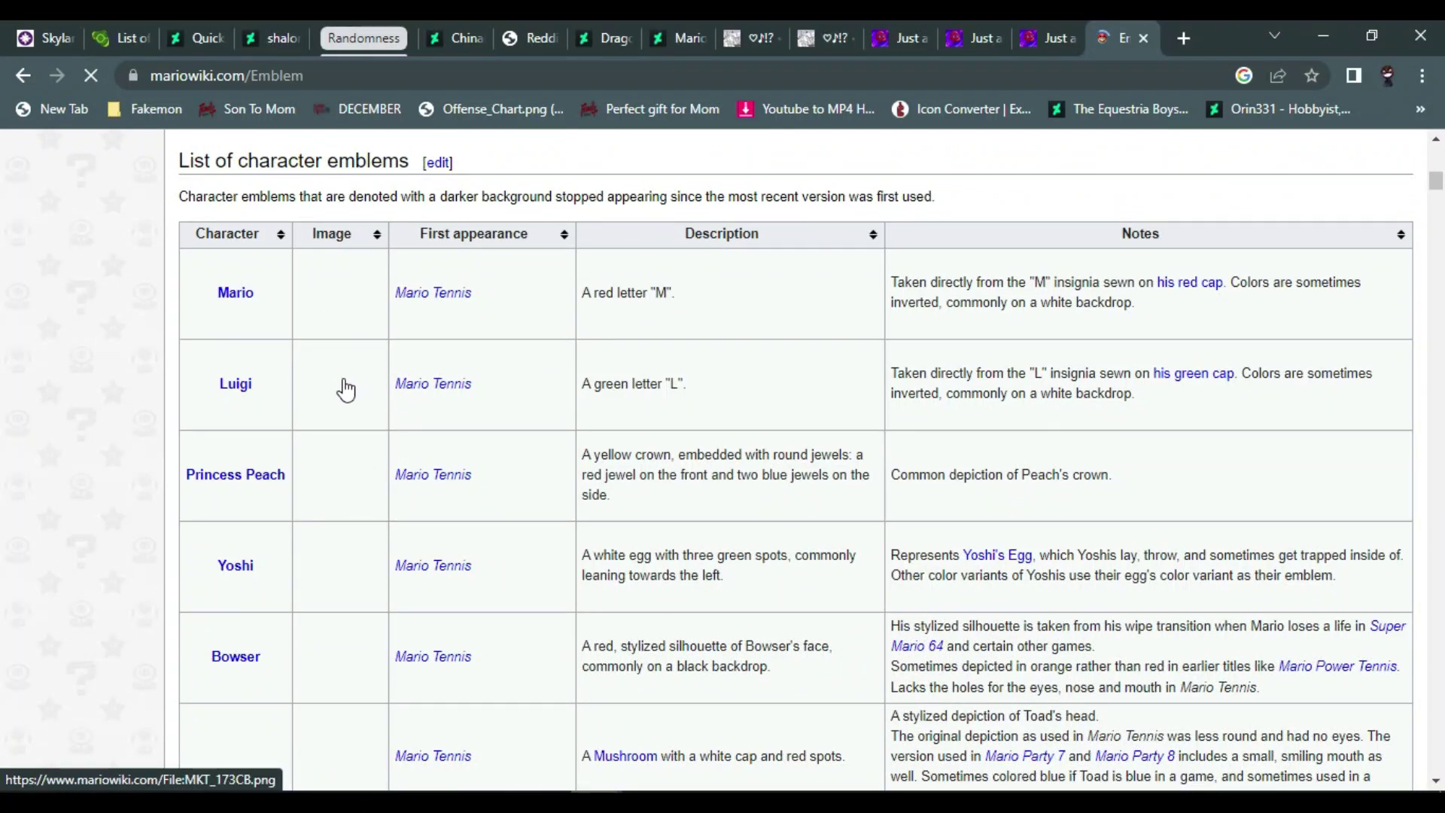
click(350, 389)
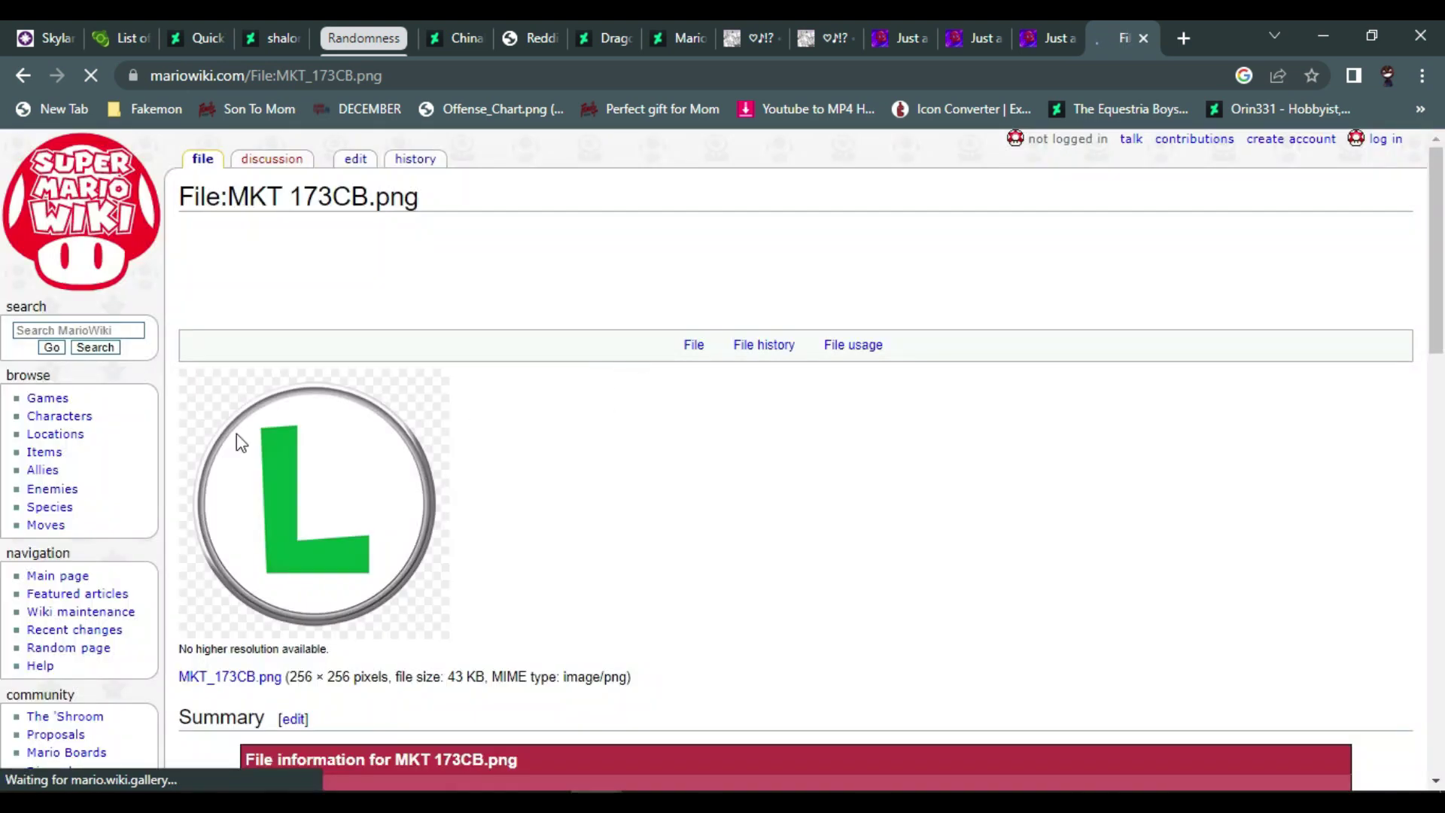
click(274, 491)
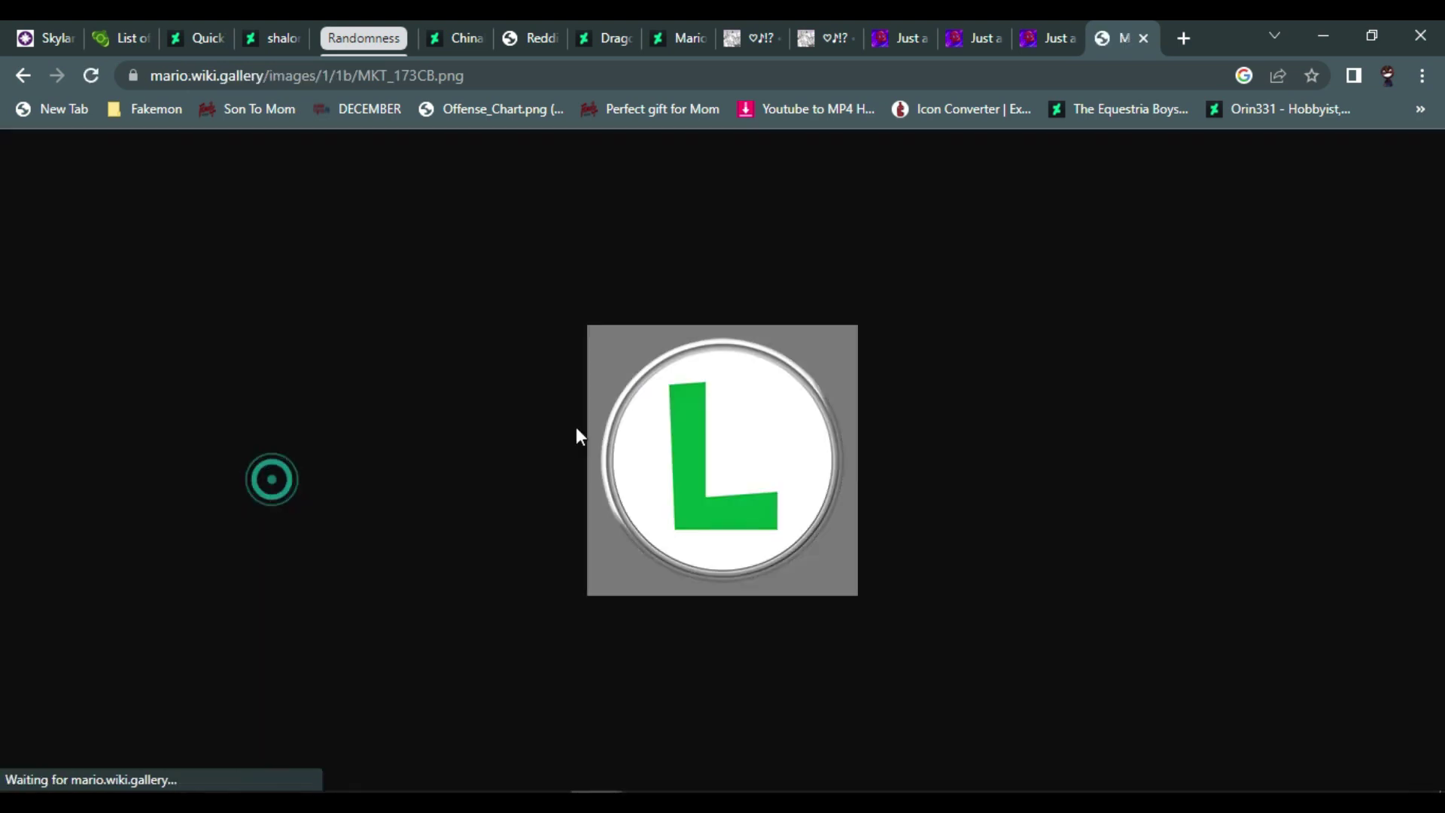
right_click(708, 430)
click(795, 497)
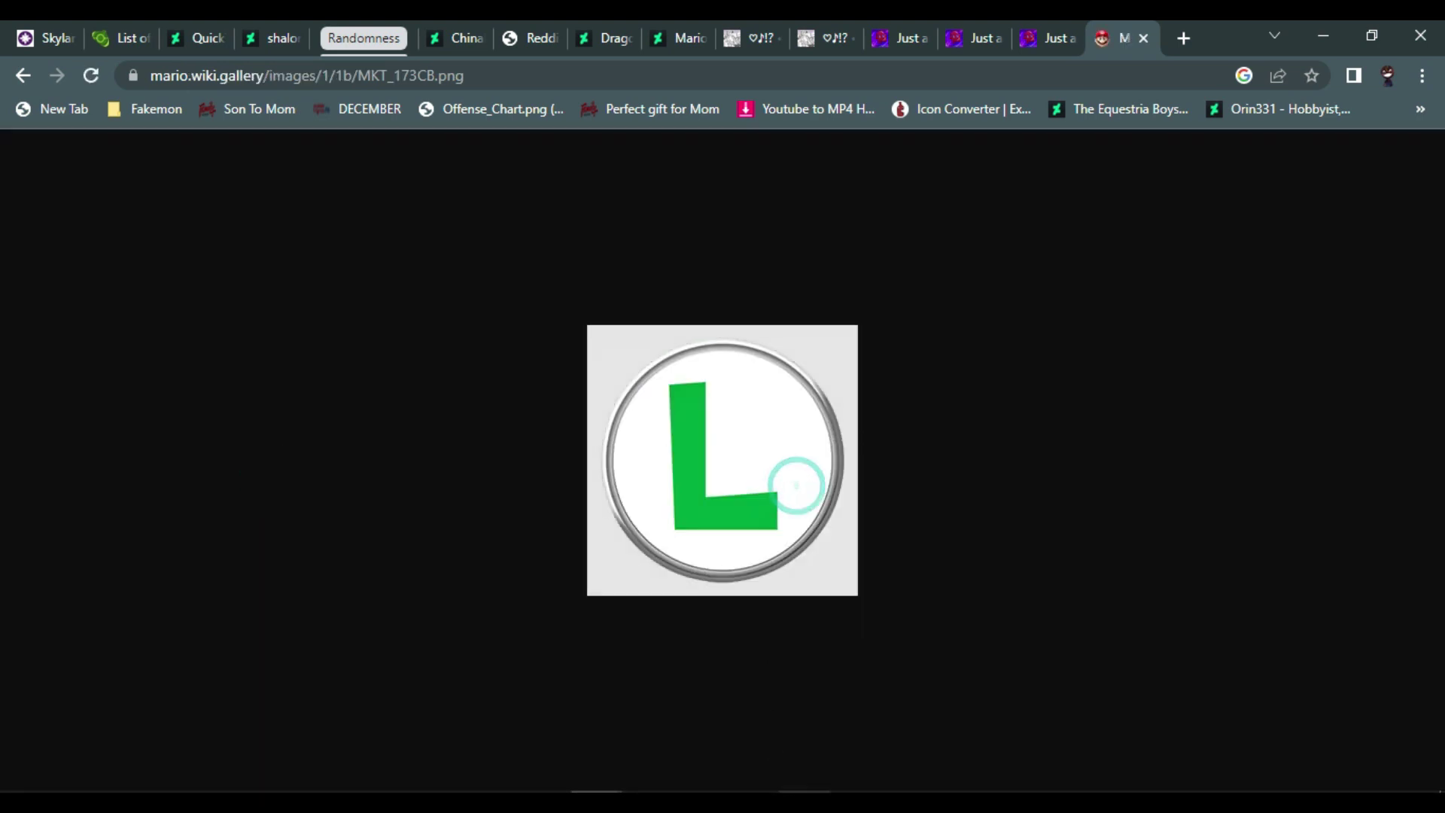
Switch back to Affinity Photo, paste the L emblem, and place it on the hat's front patch, scaled to about 48%
key(alt+Tab)
key(ctrl+v)
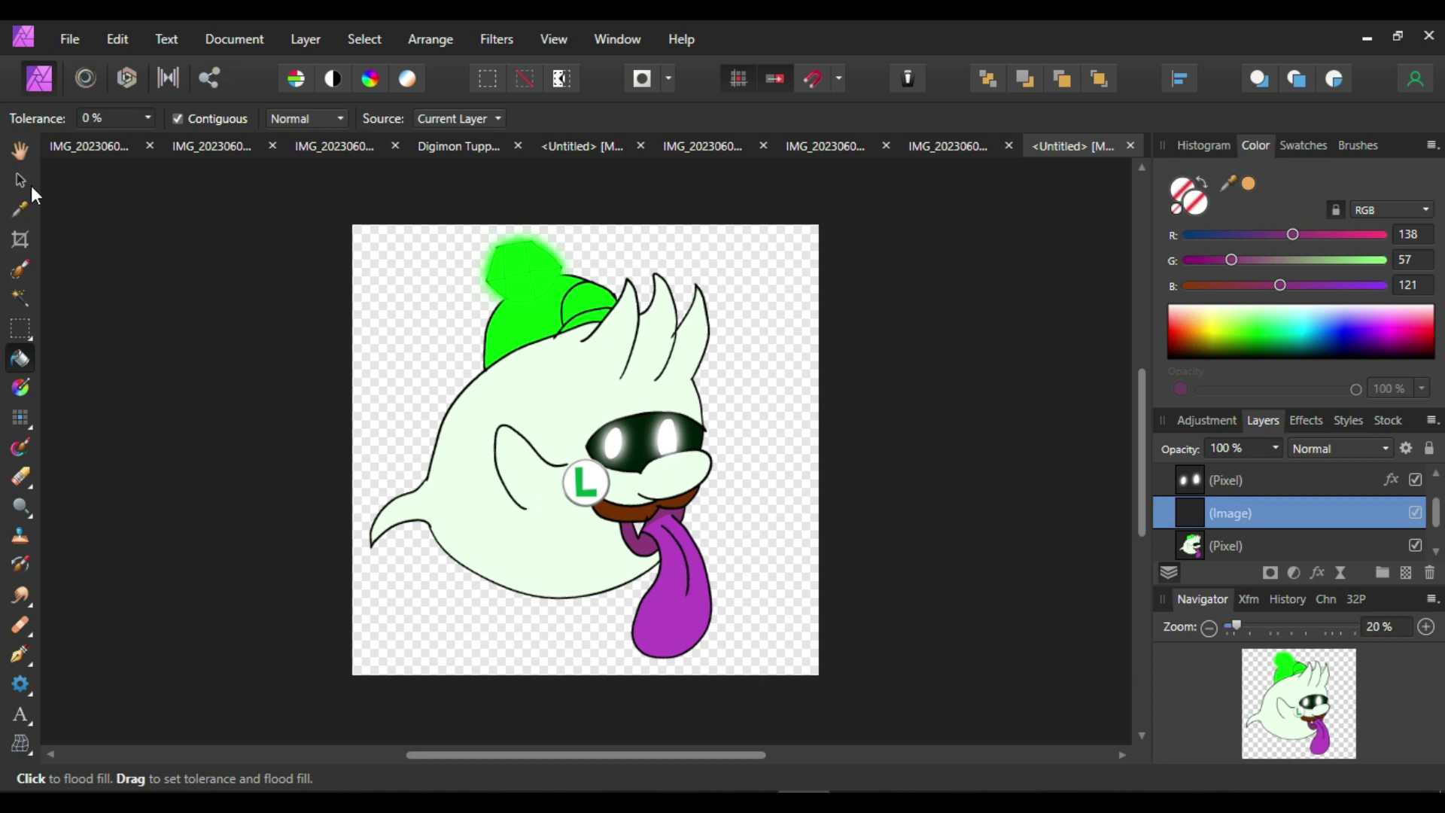
click(20, 180)
drag(594, 494, 581, 304)
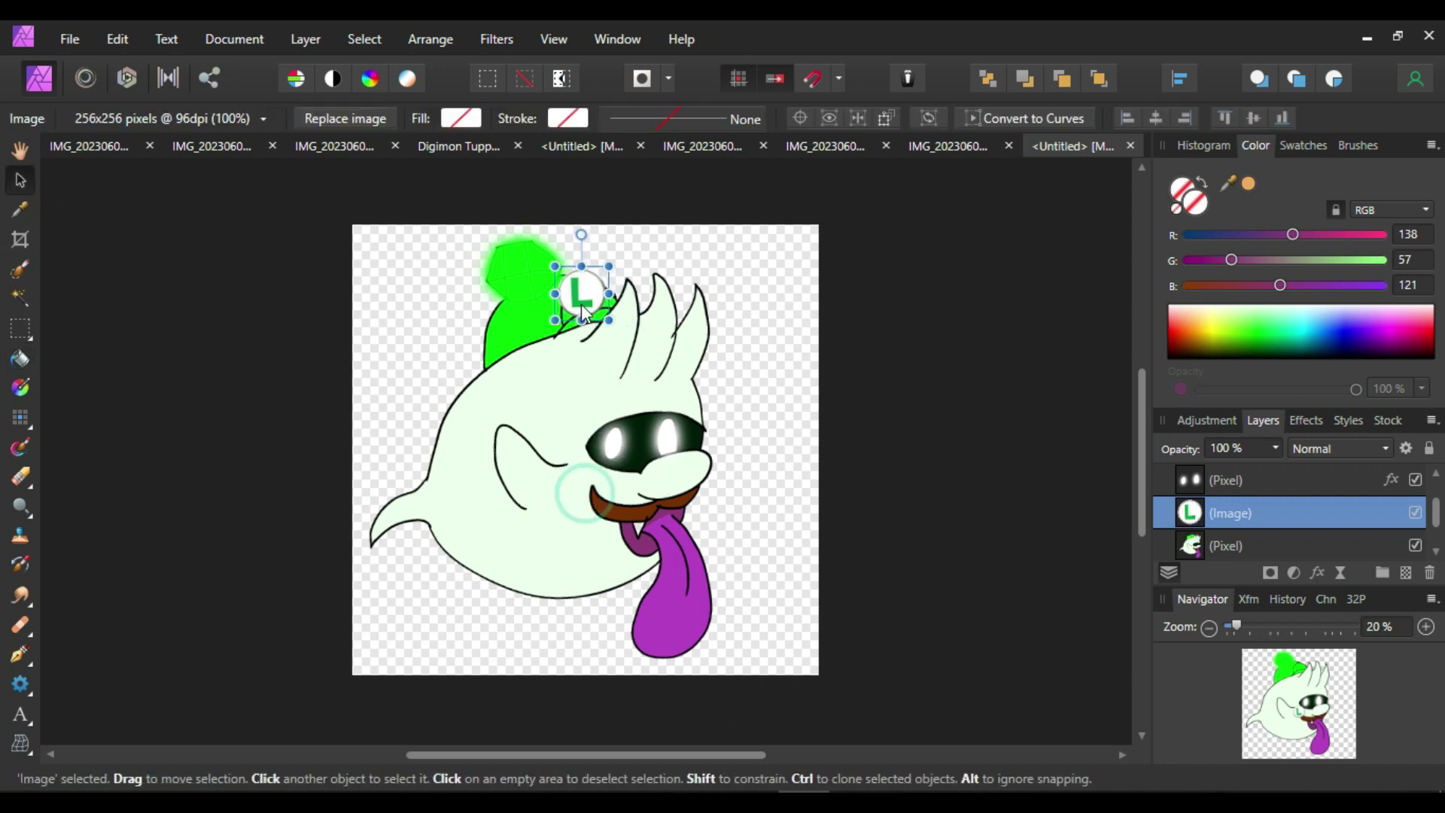
scroll(581, 304, up, 4)
drag(498, 322, 520, 326)
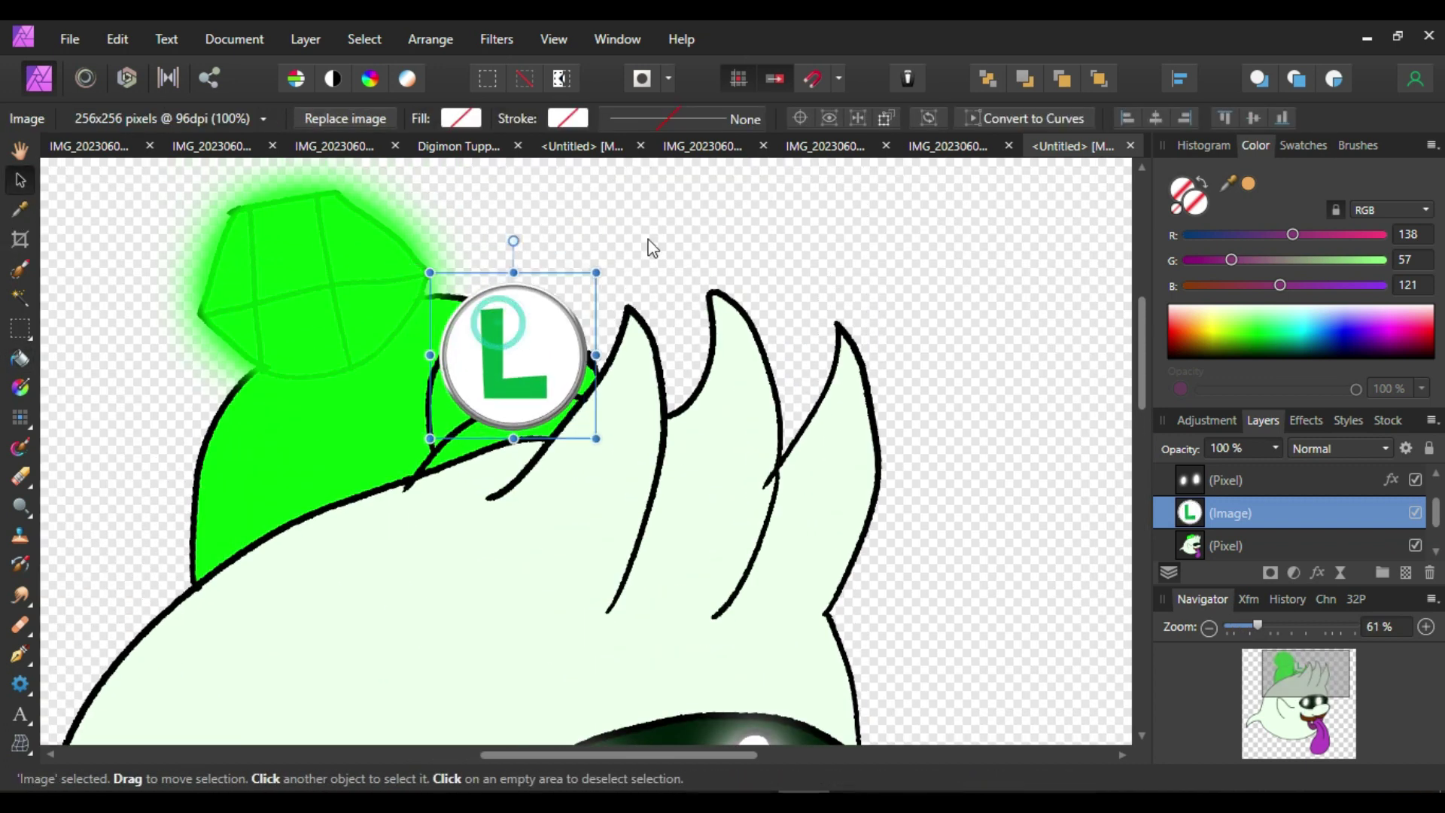
drag(600, 271, 550, 360)
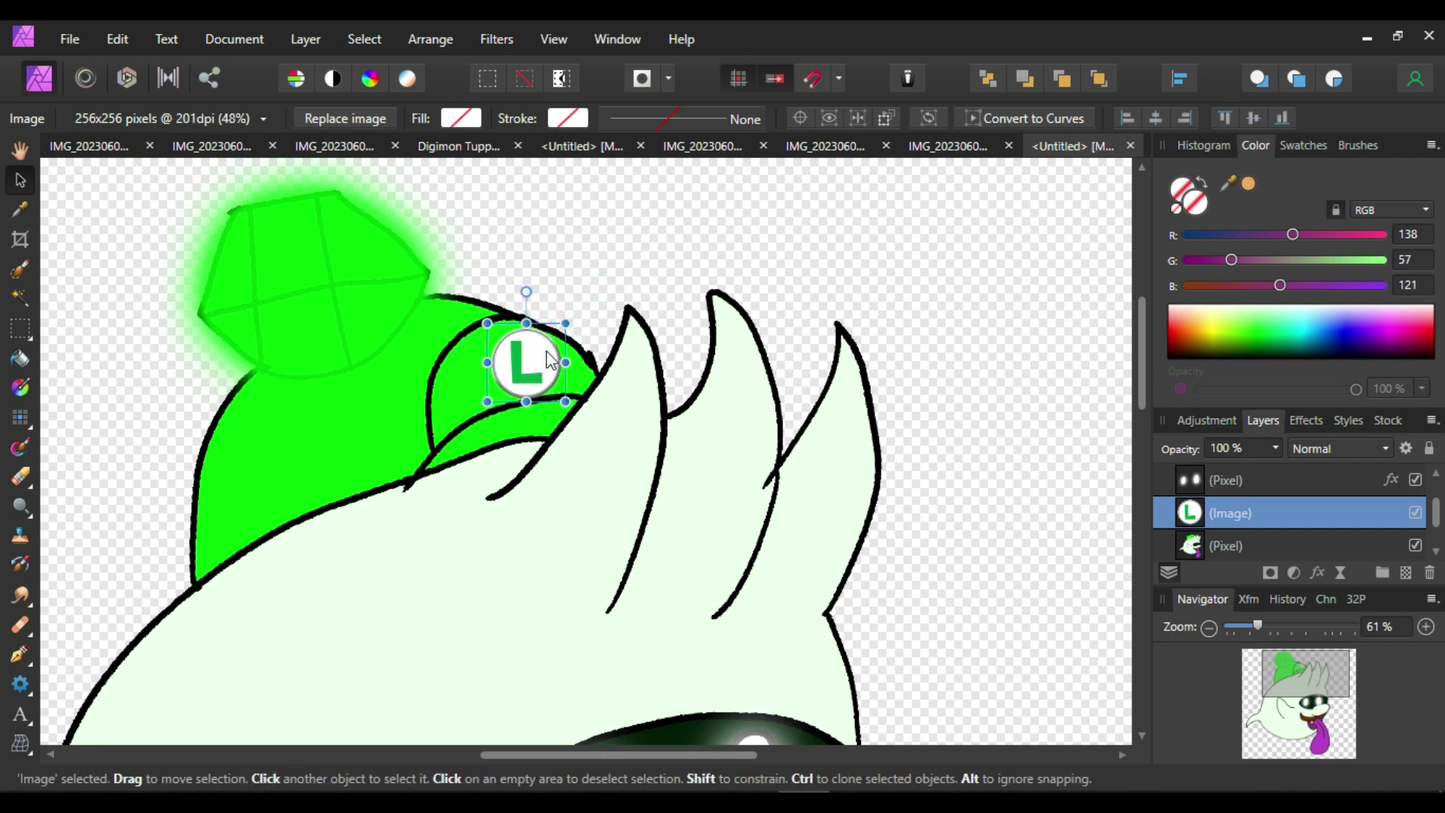
Start a mesh warp on the L emblem, tilting the letter and pulling the two lower corners outward to match the hat's front patch
click(26, 738)
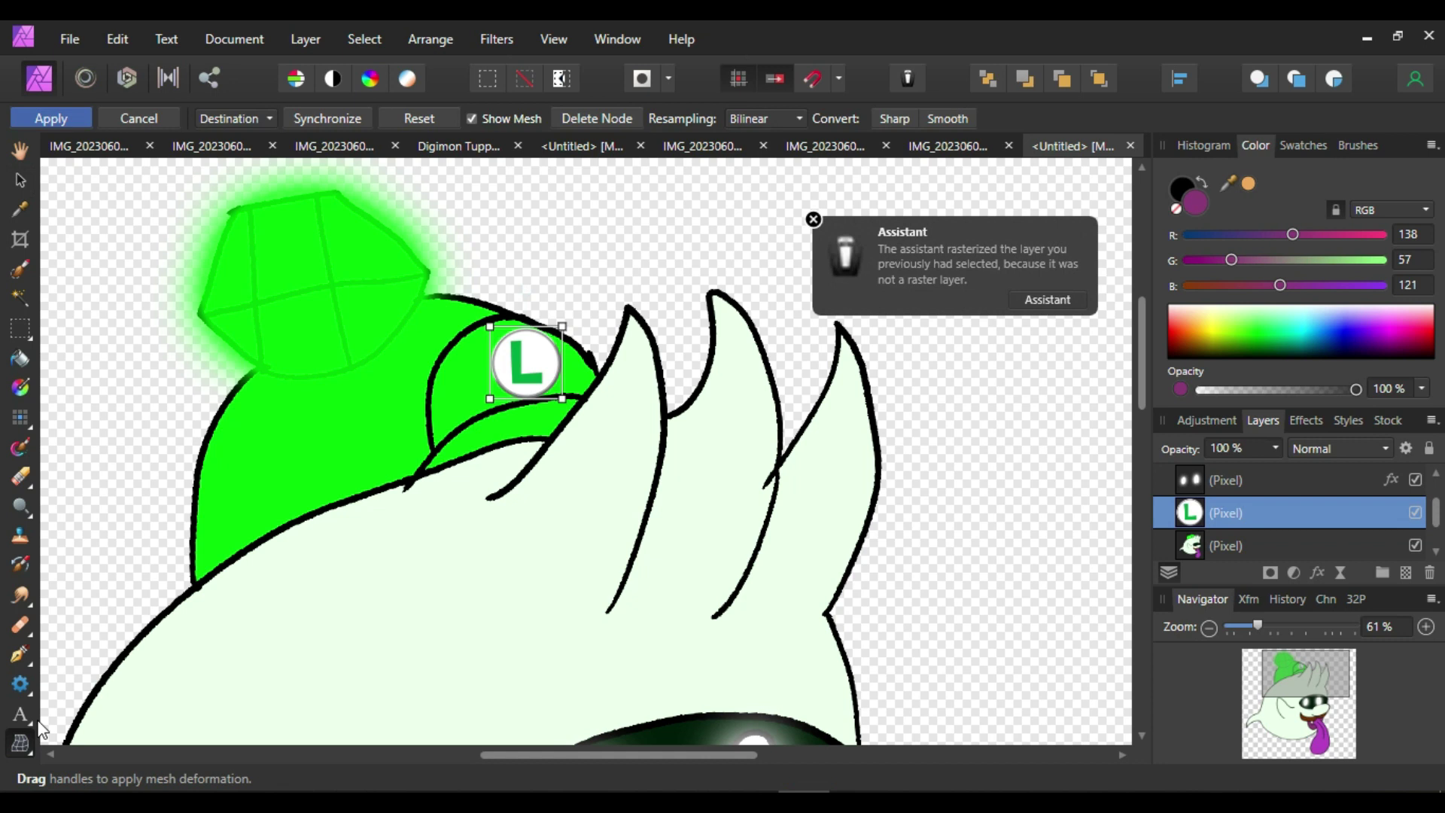
click(1427, 627)
click(1427, 628)
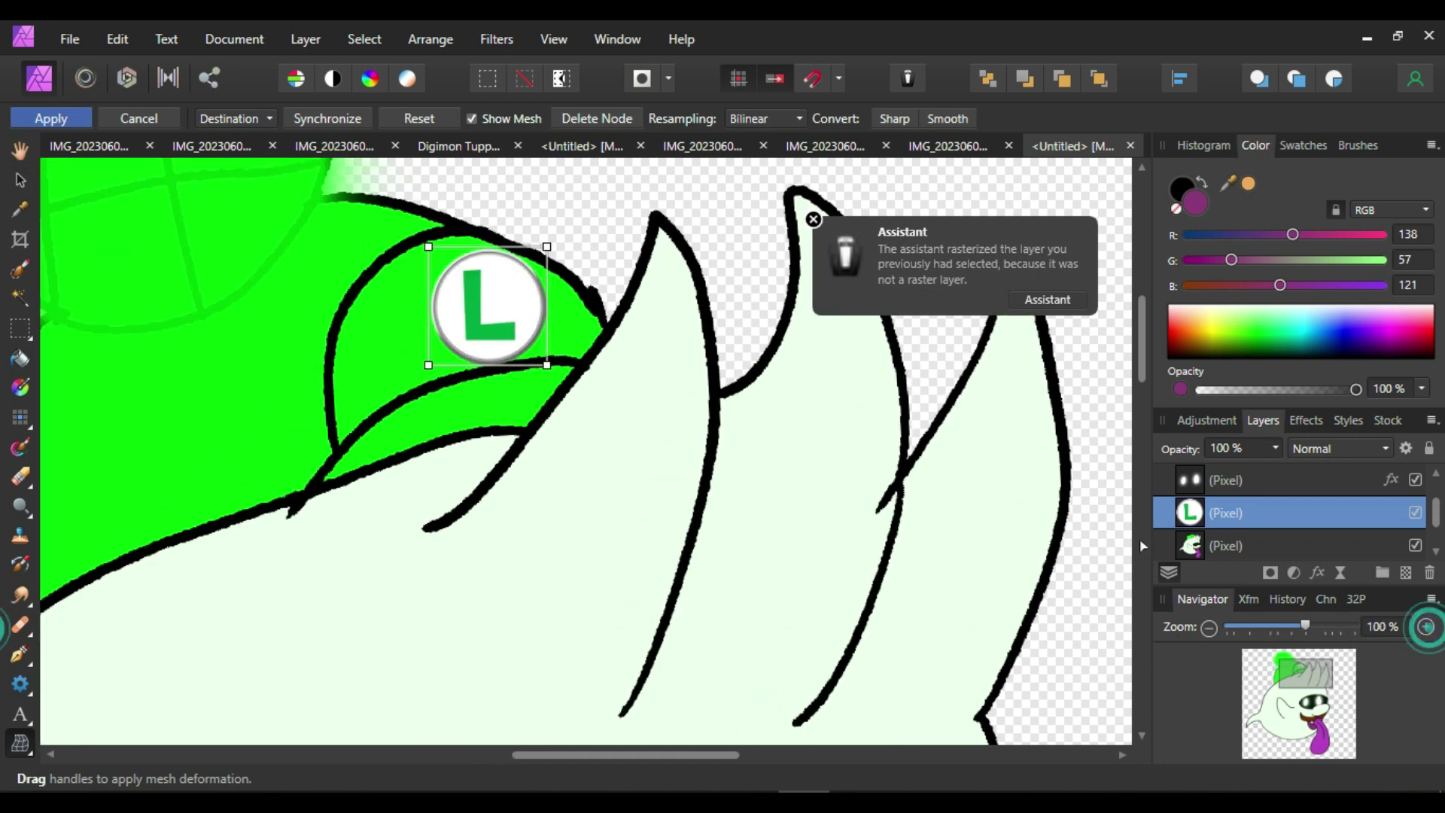
drag(507, 247, 458, 240)
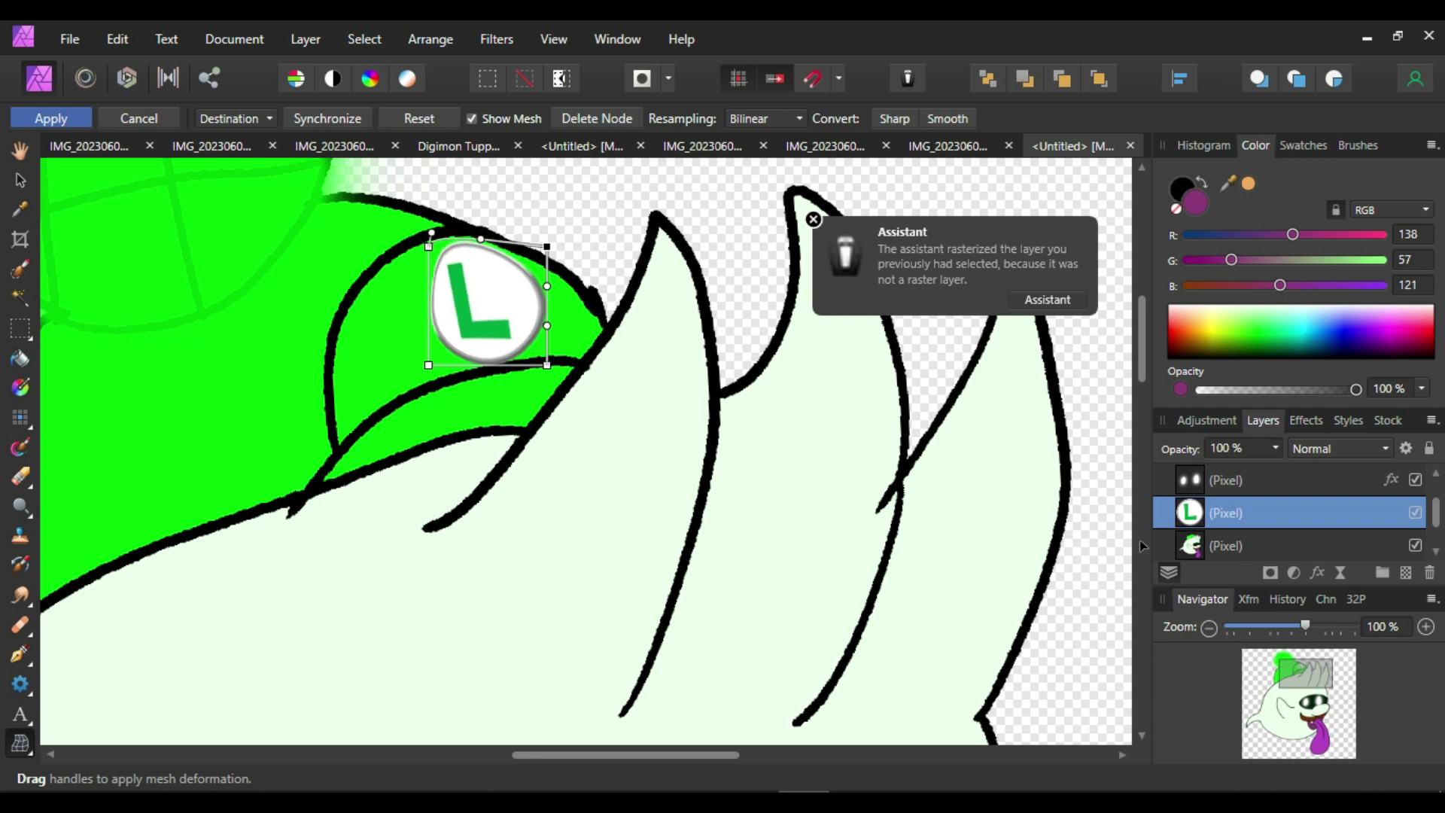
drag(428, 365, 419, 366)
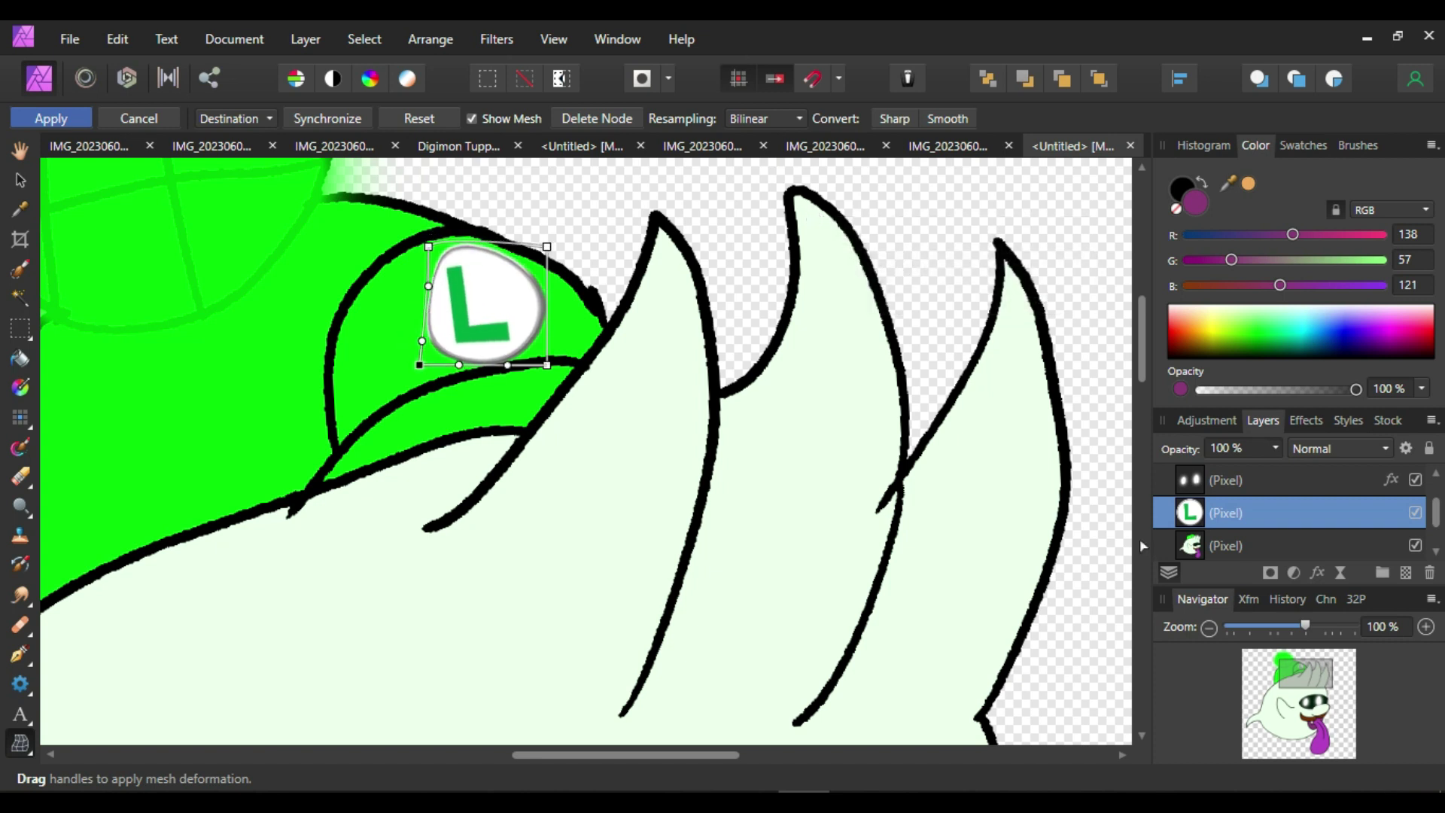
mouse_move(459, 365)
mouse_down()
mouse_move(514, 351)
mouse_move(561, 361)
mouse_move(539, 288)
mouse_up()
click(546, 365)
Bend the warp mesh's top edge and lower-left side inward to curve the emblem's outline
click(548, 247)
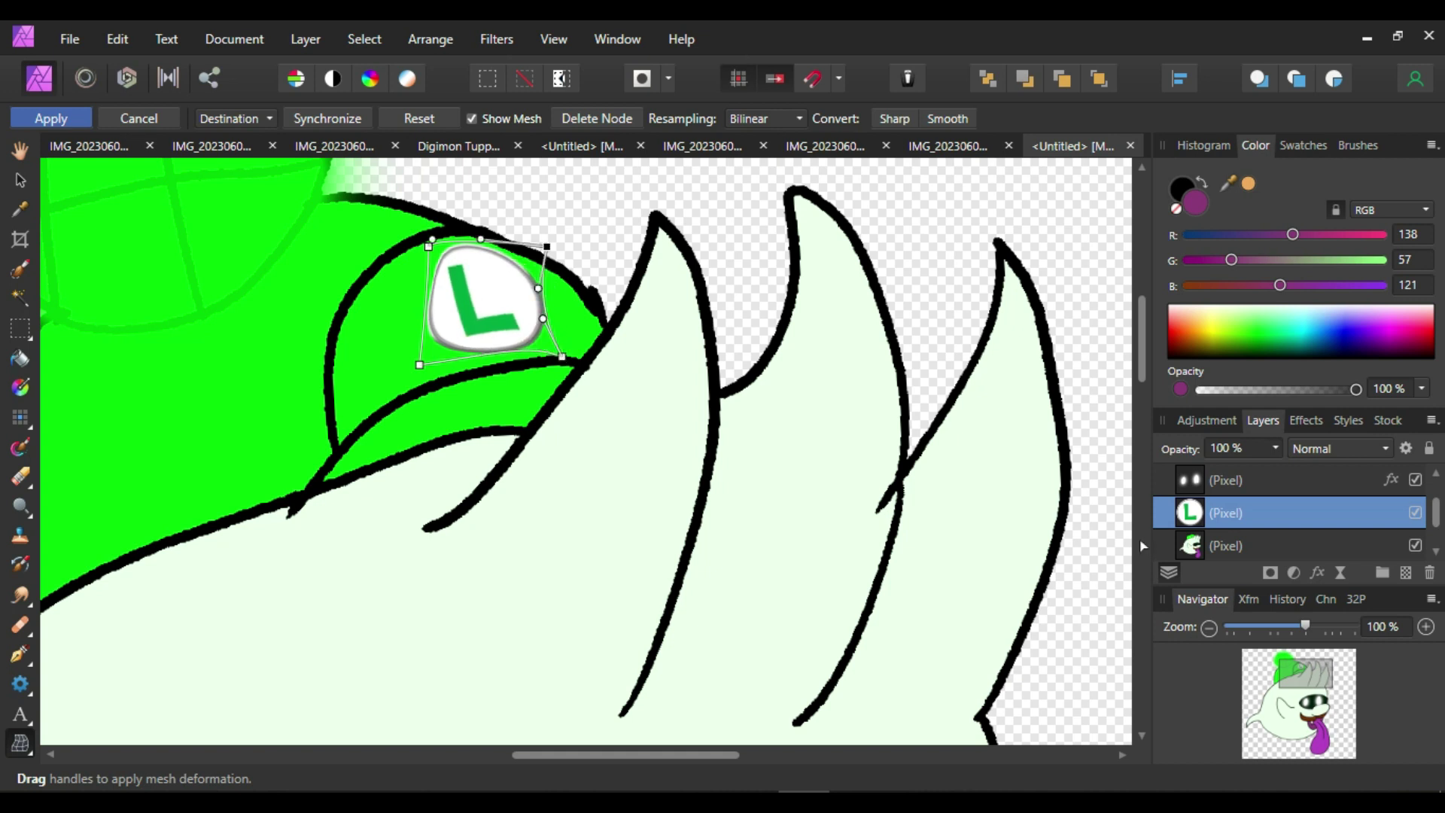
drag(481, 239, 502, 251)
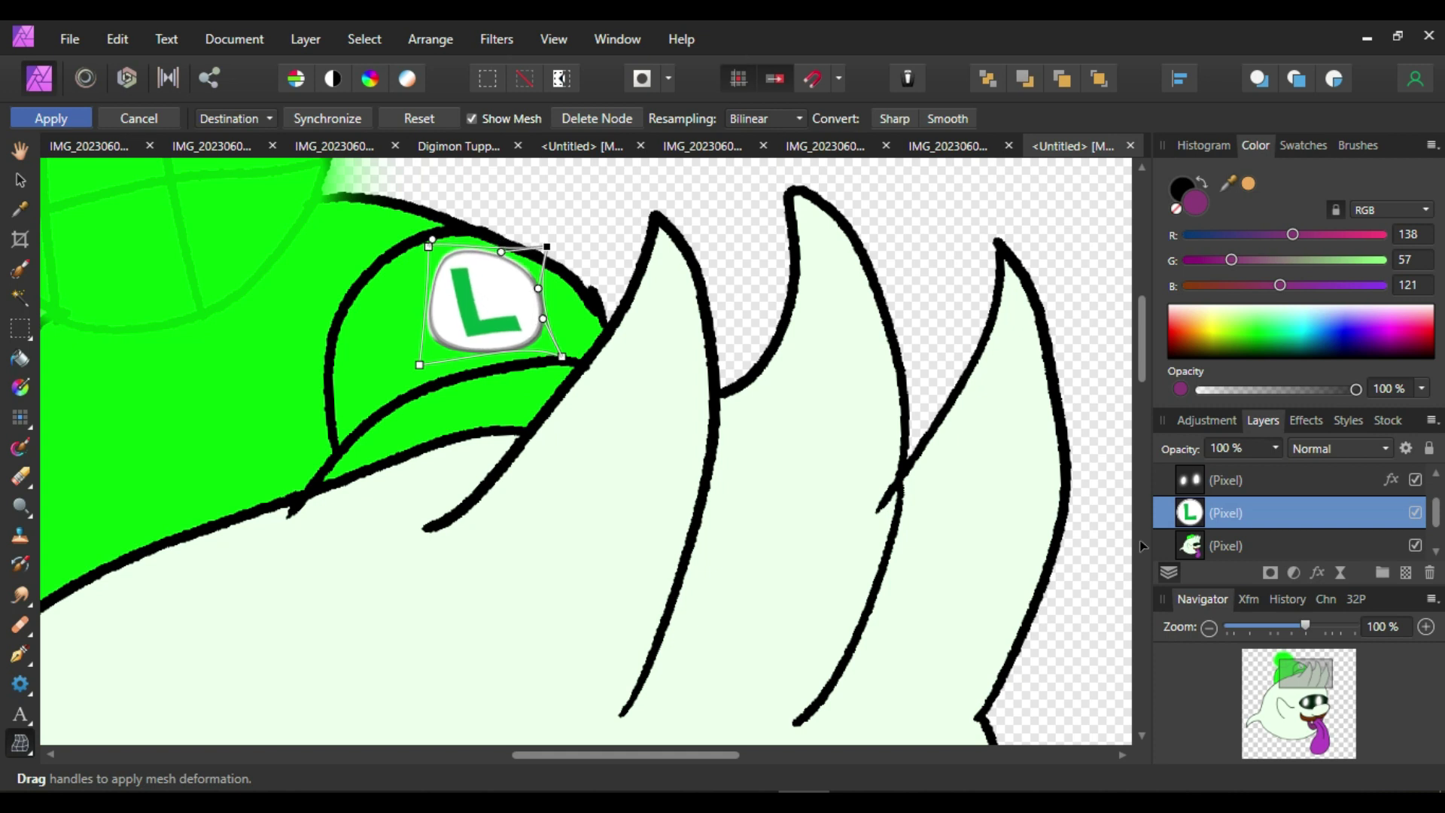
click(428, 246)
drag(432, 240, 463, 252)
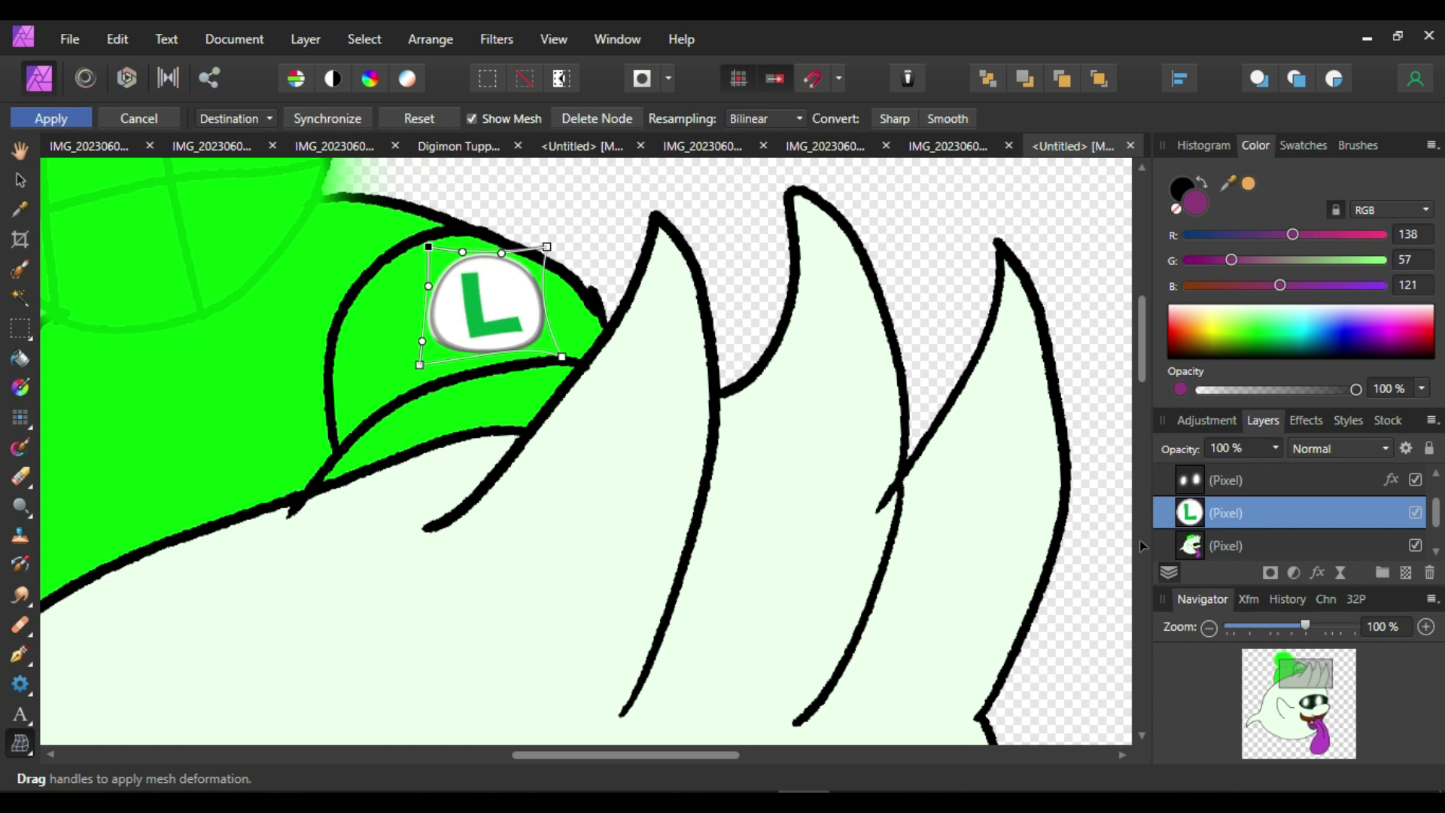
drag(422, 341, 438, 340)
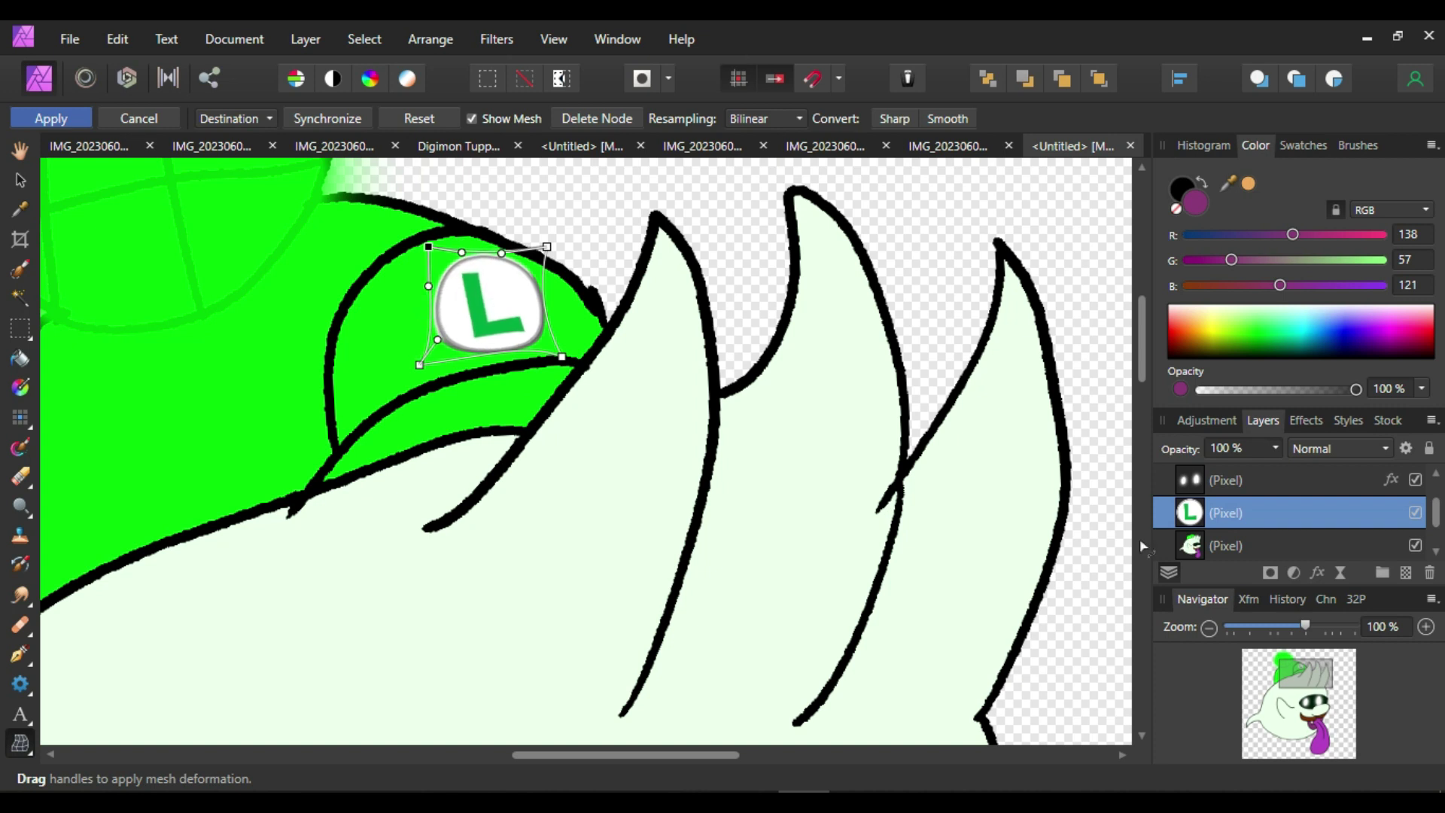
Adjust the curve handles of the mesh's two lower corners to round out the emblem's bottom
click(562, 357)
mouse_move(543, 318)
mouse_down()
mouse_move(563, 321)
mouse_move(530, 352)
mouse_up()
click(419, 365)
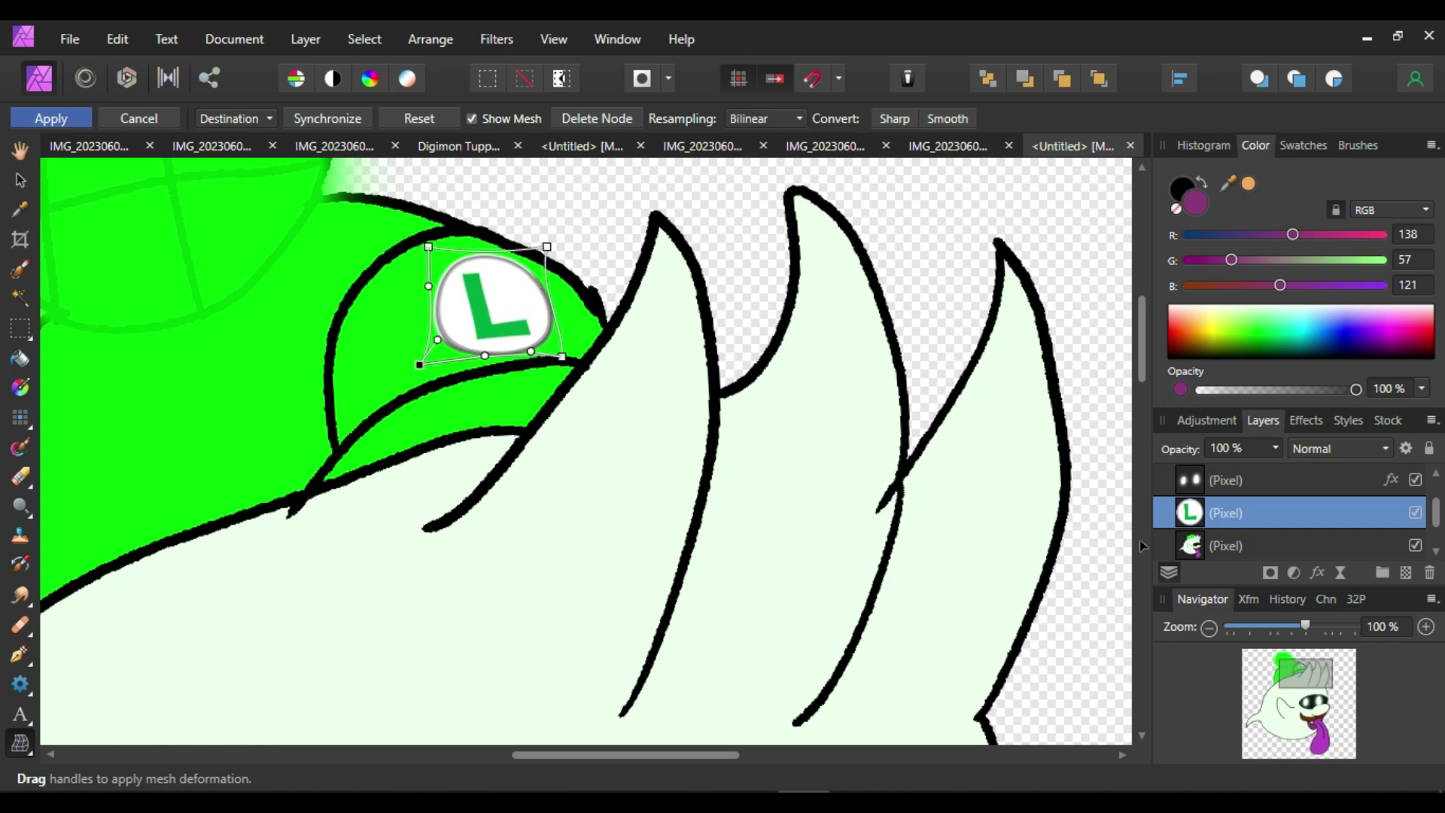
drag(437, 339, 446, 339)
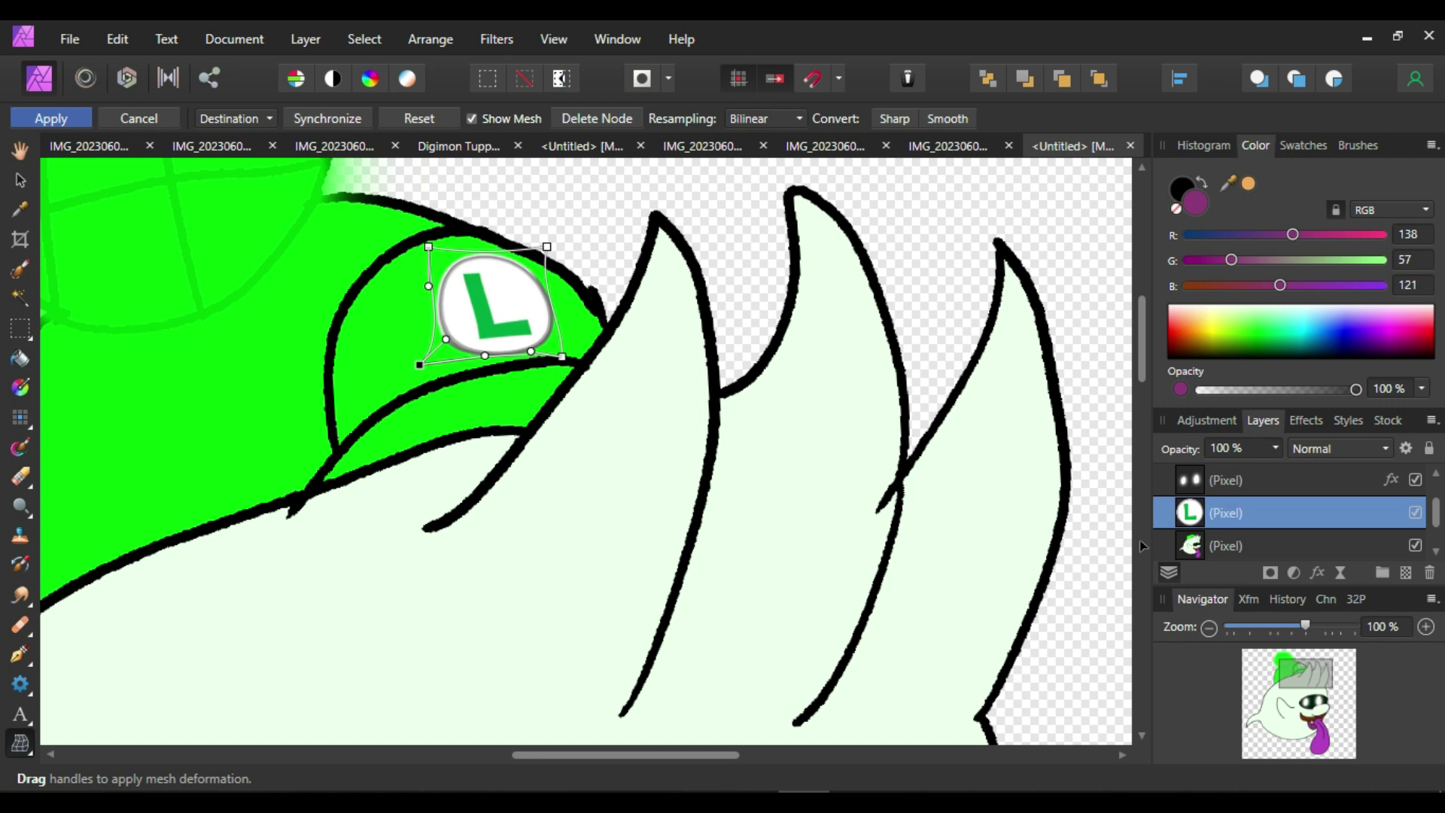
Reshape the curves at the mesh's upper-right corner to round the emblem's top, and apply the mesh warp
click(547, 247)
drag(538, 288, 529, 272)
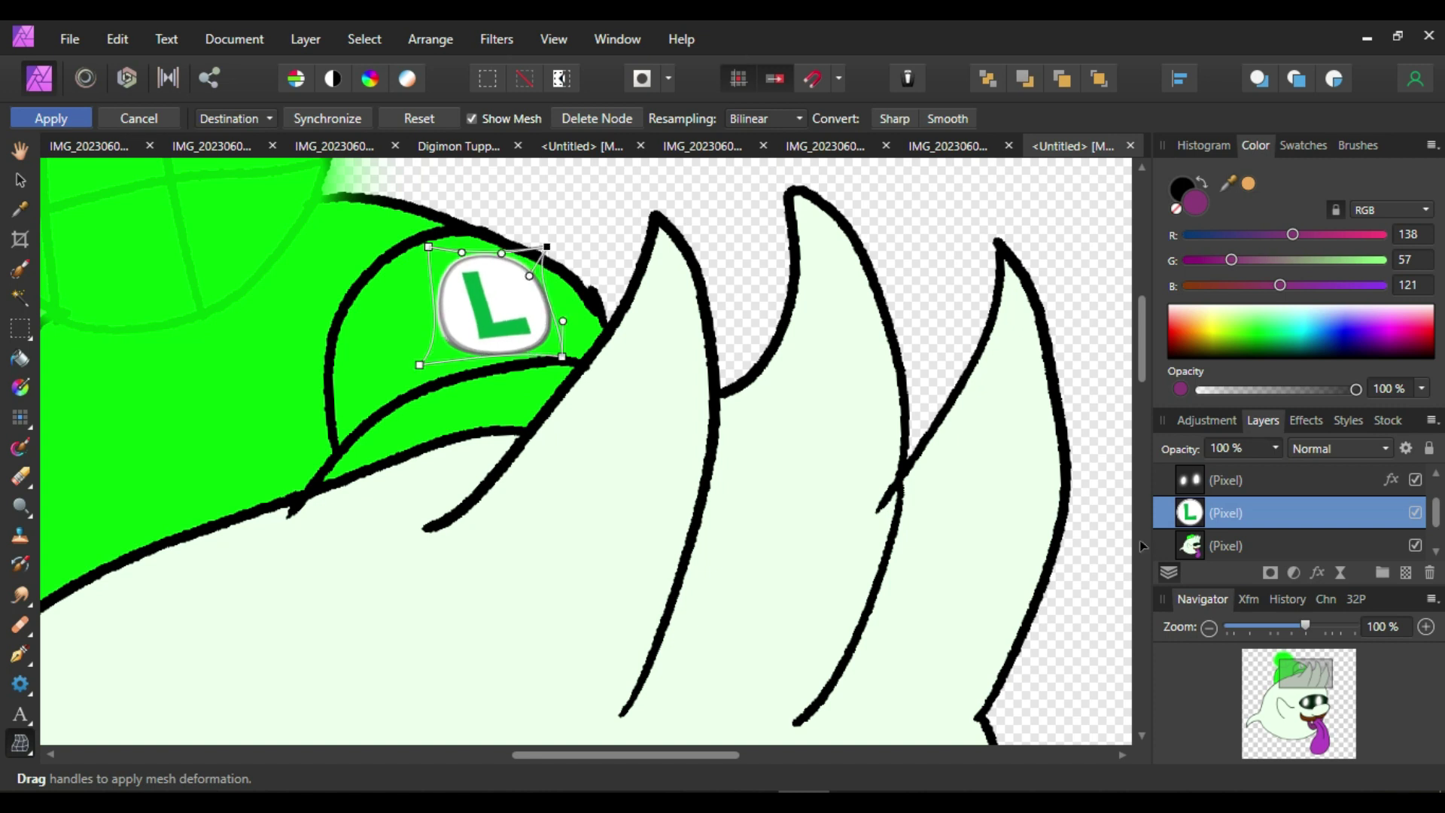
drag(501, 254, 500, 247)
click(501, 248)
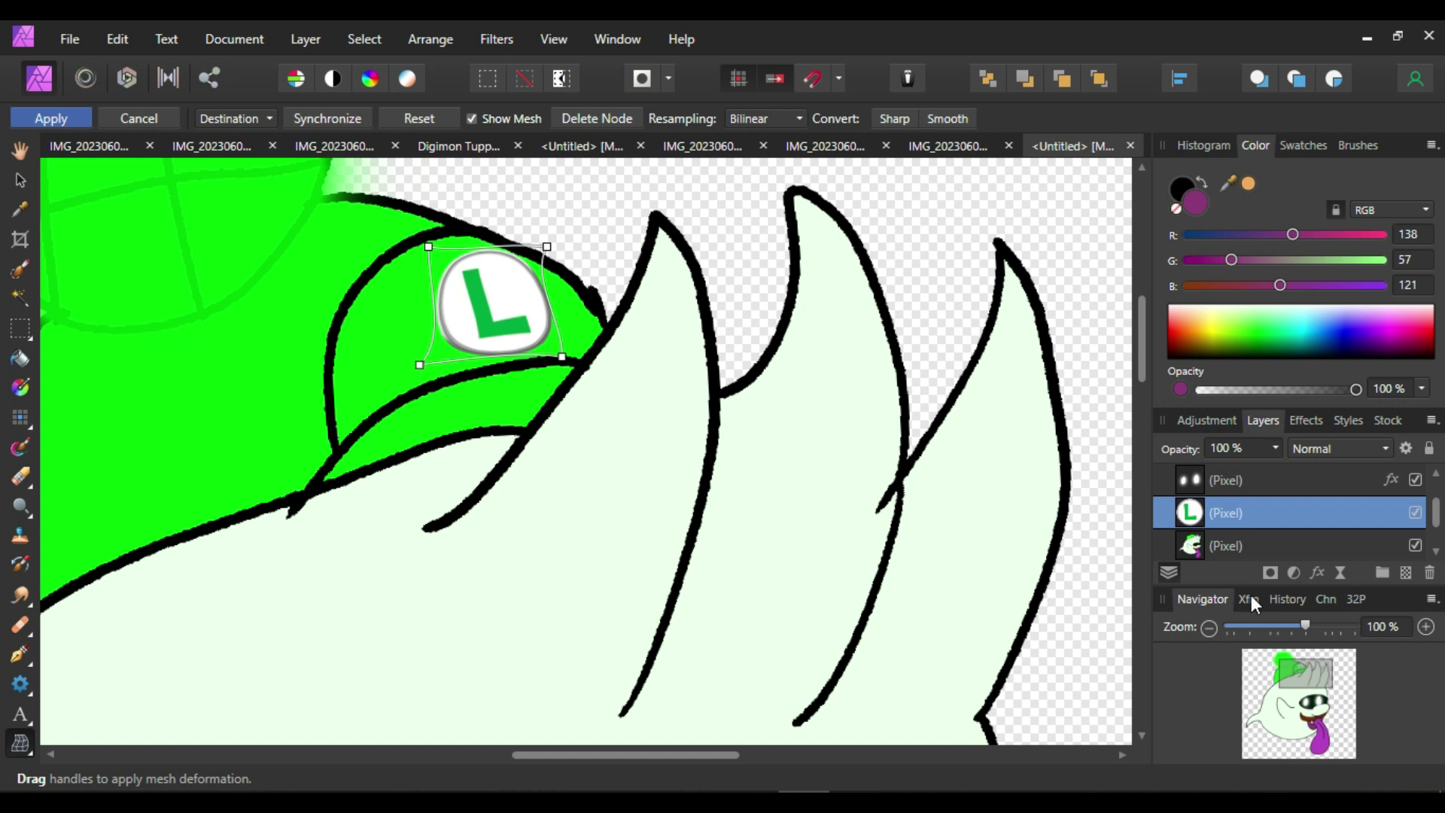
click(61, 120)
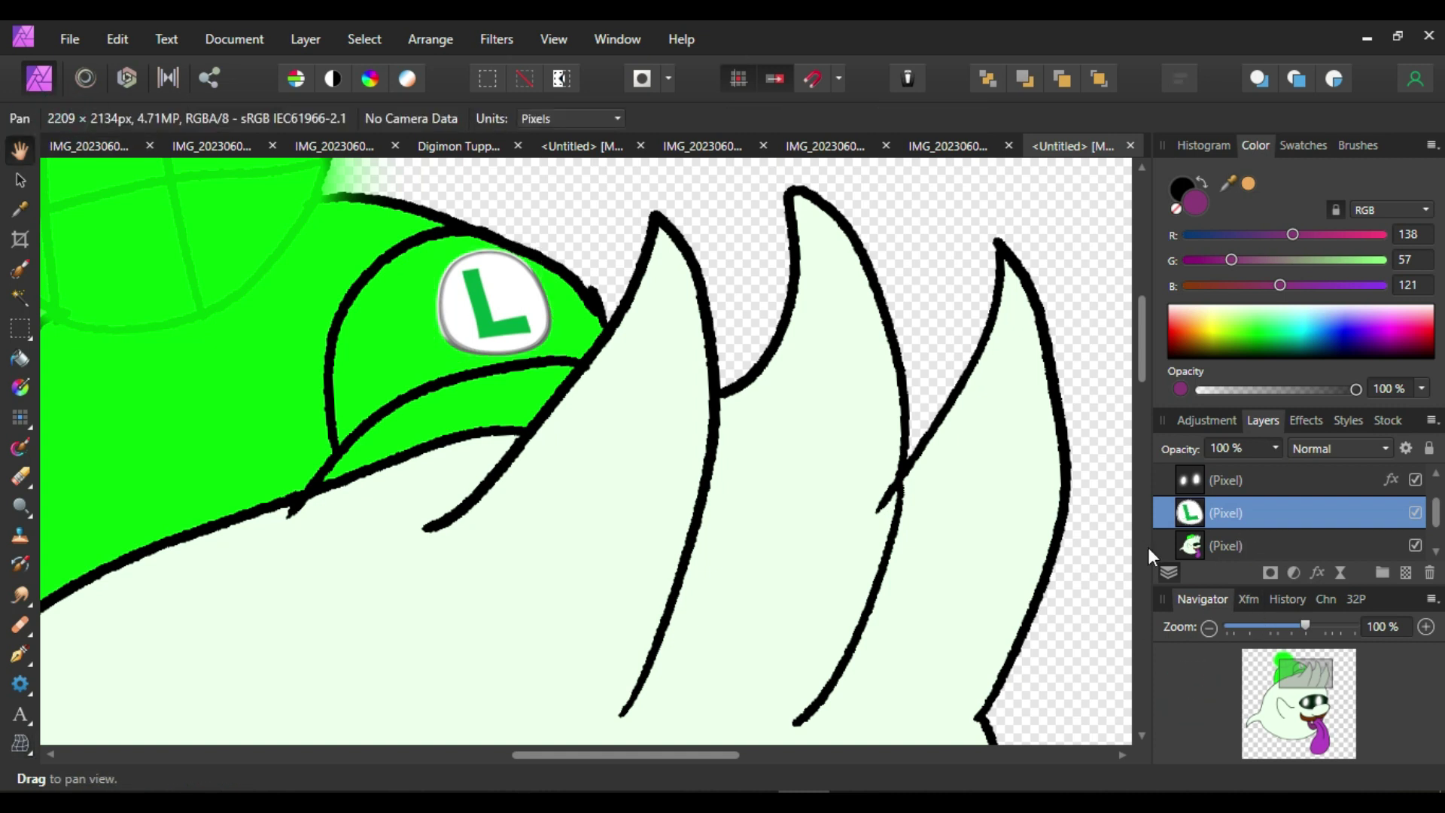
click(1208, 627)
click(1208, 627)
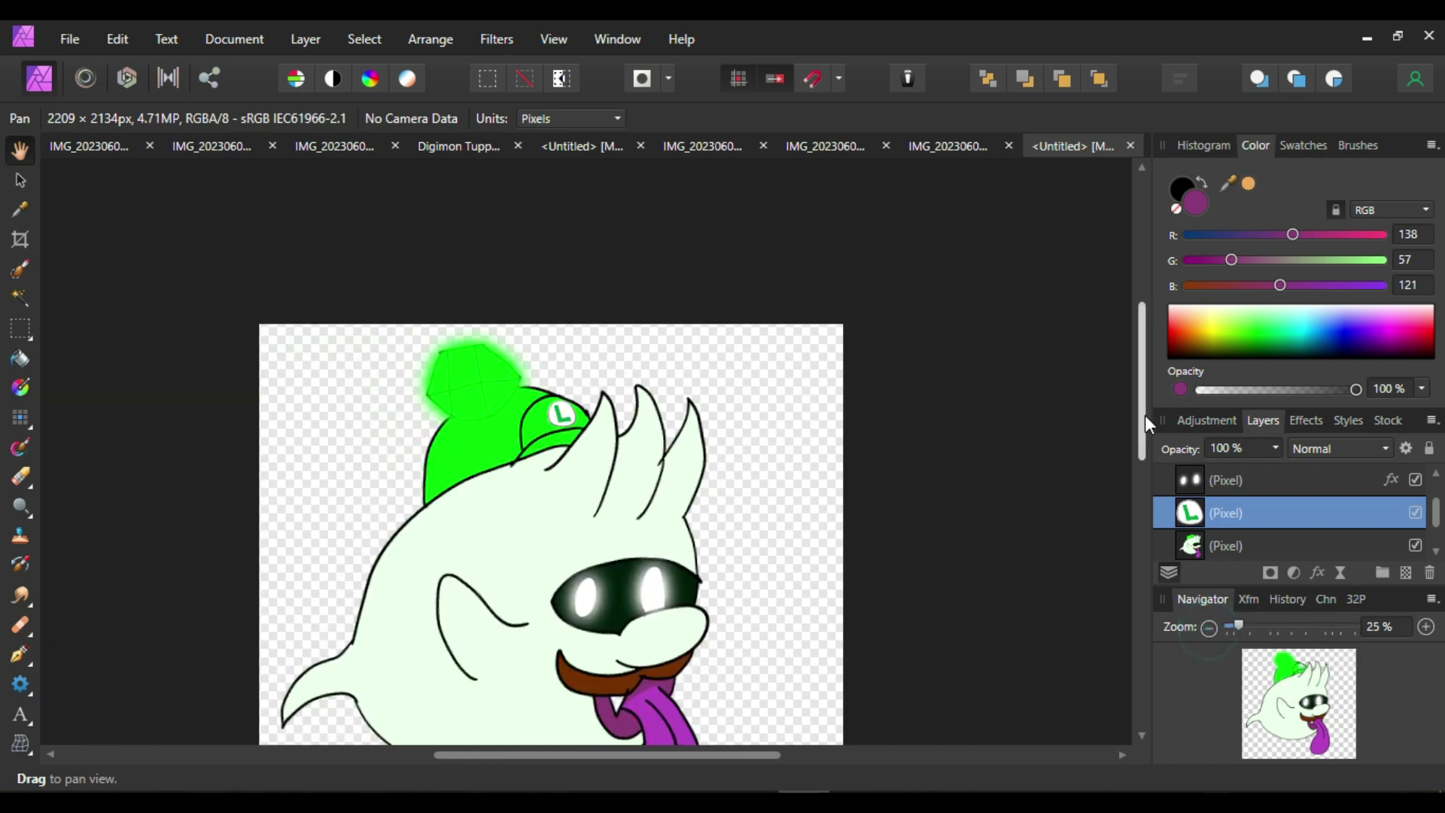
drag(1143, 414, 1137, 450)
click(1276, 799)
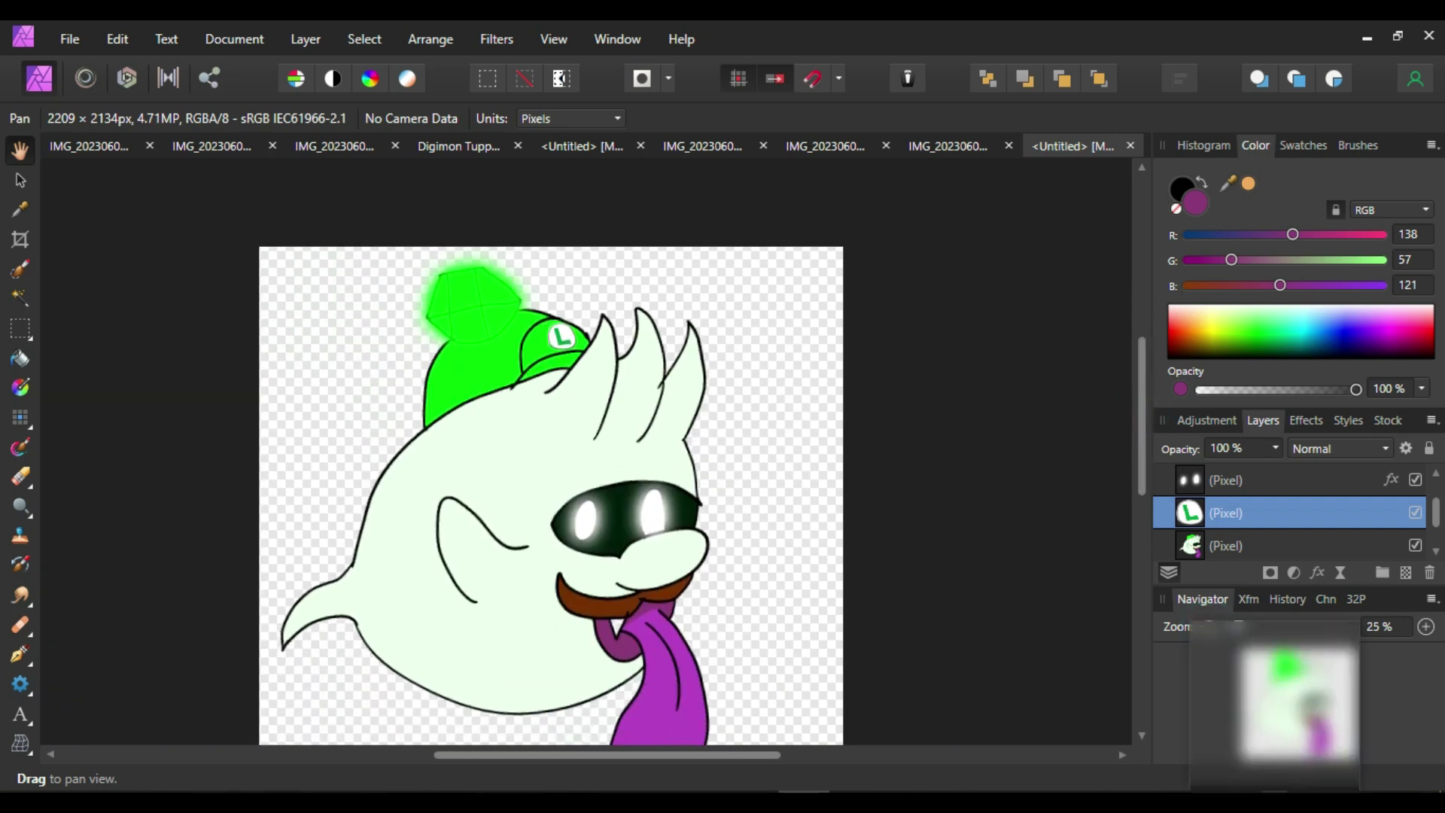
right_click(1297, 767)
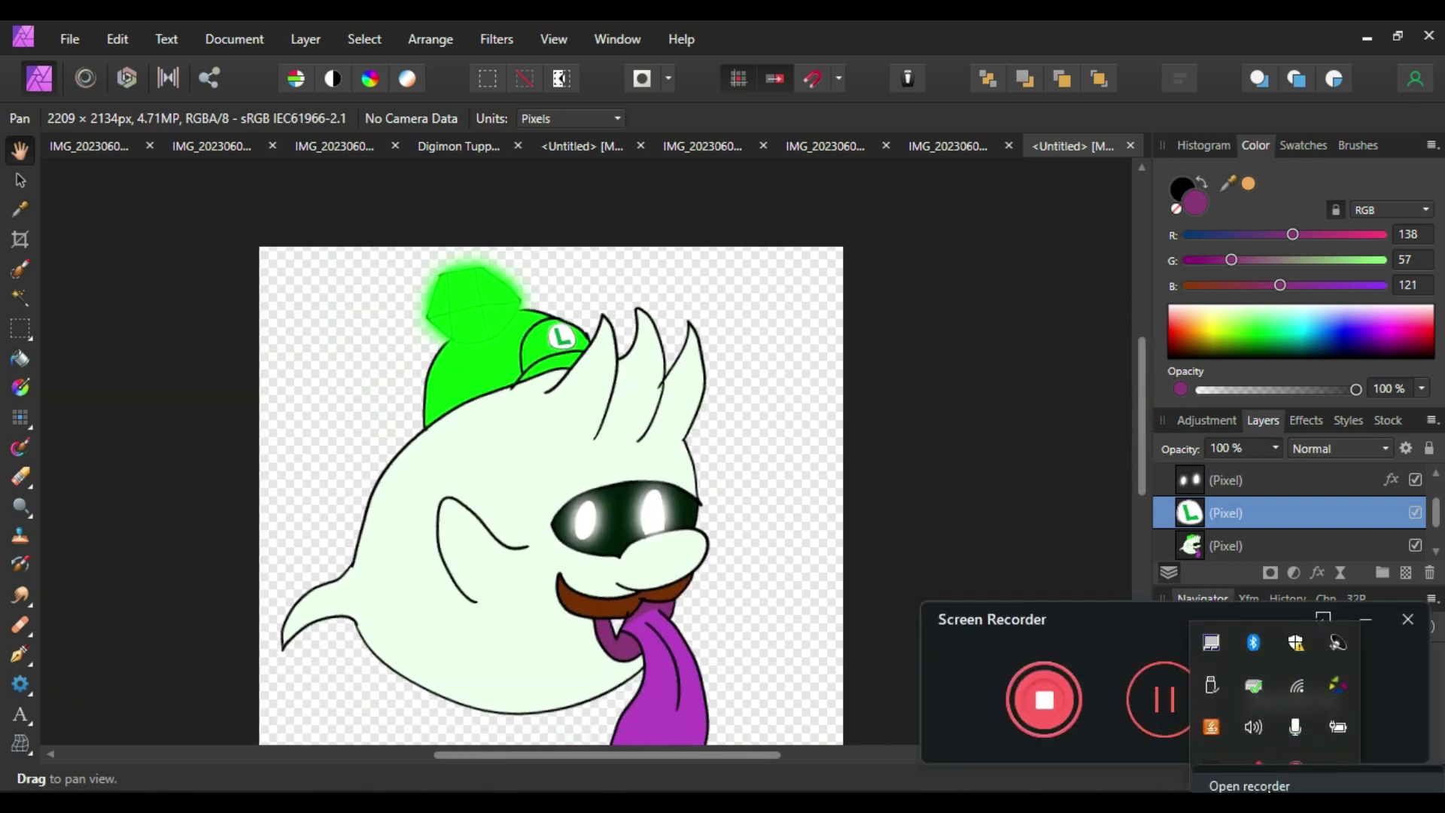
click(1044, 700)
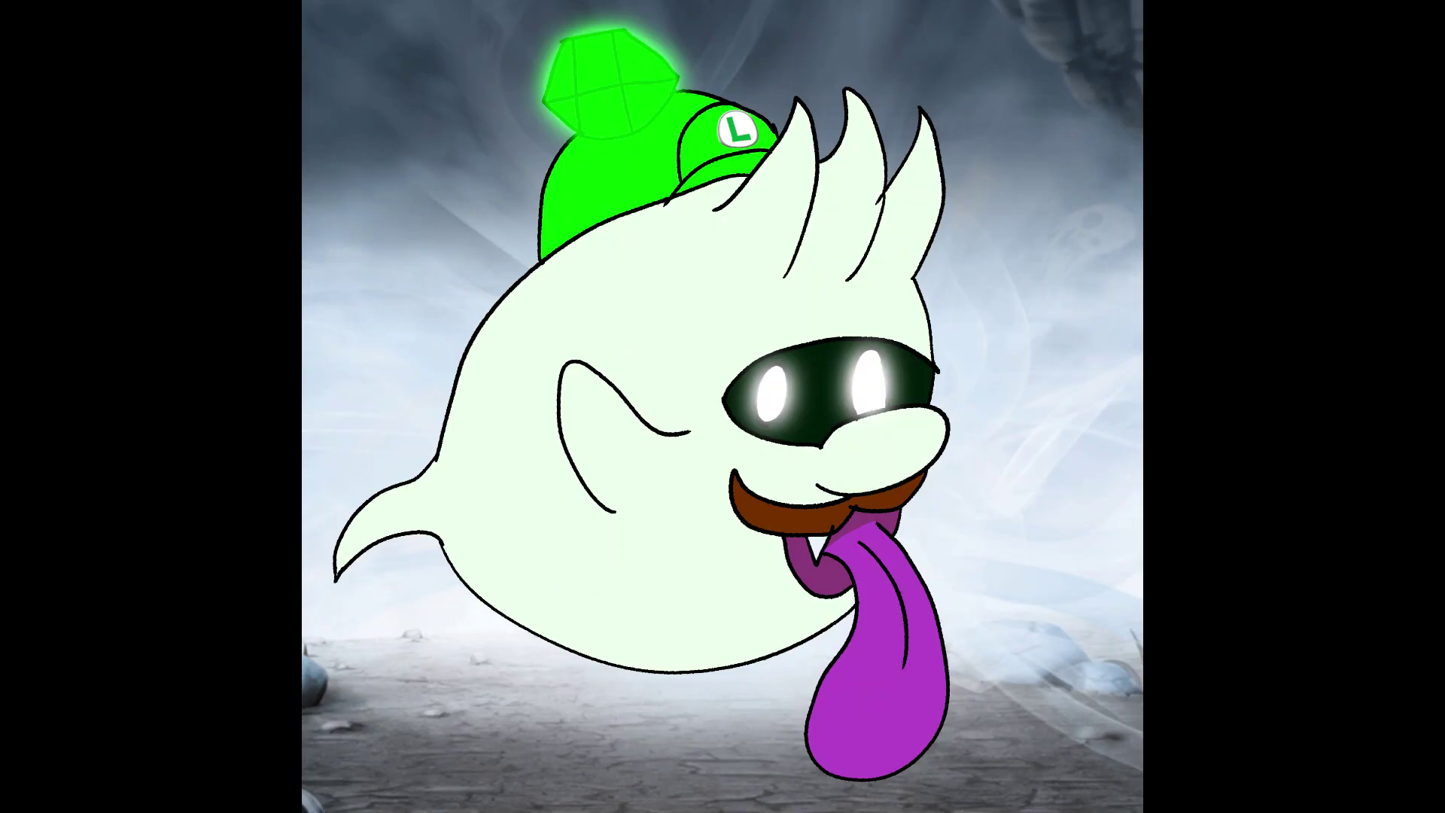